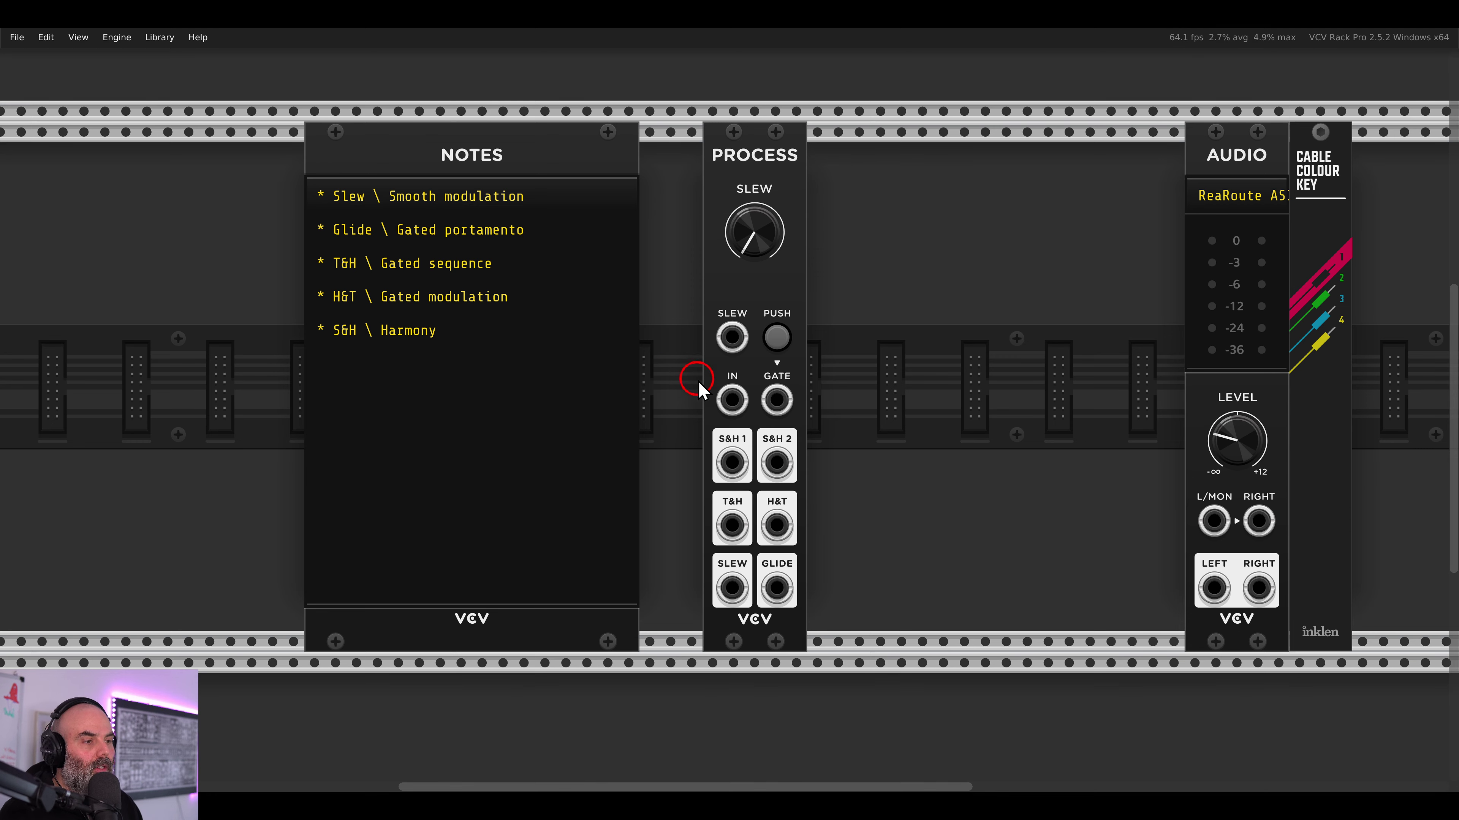
left_click_drag(712, 429, 824, 480)
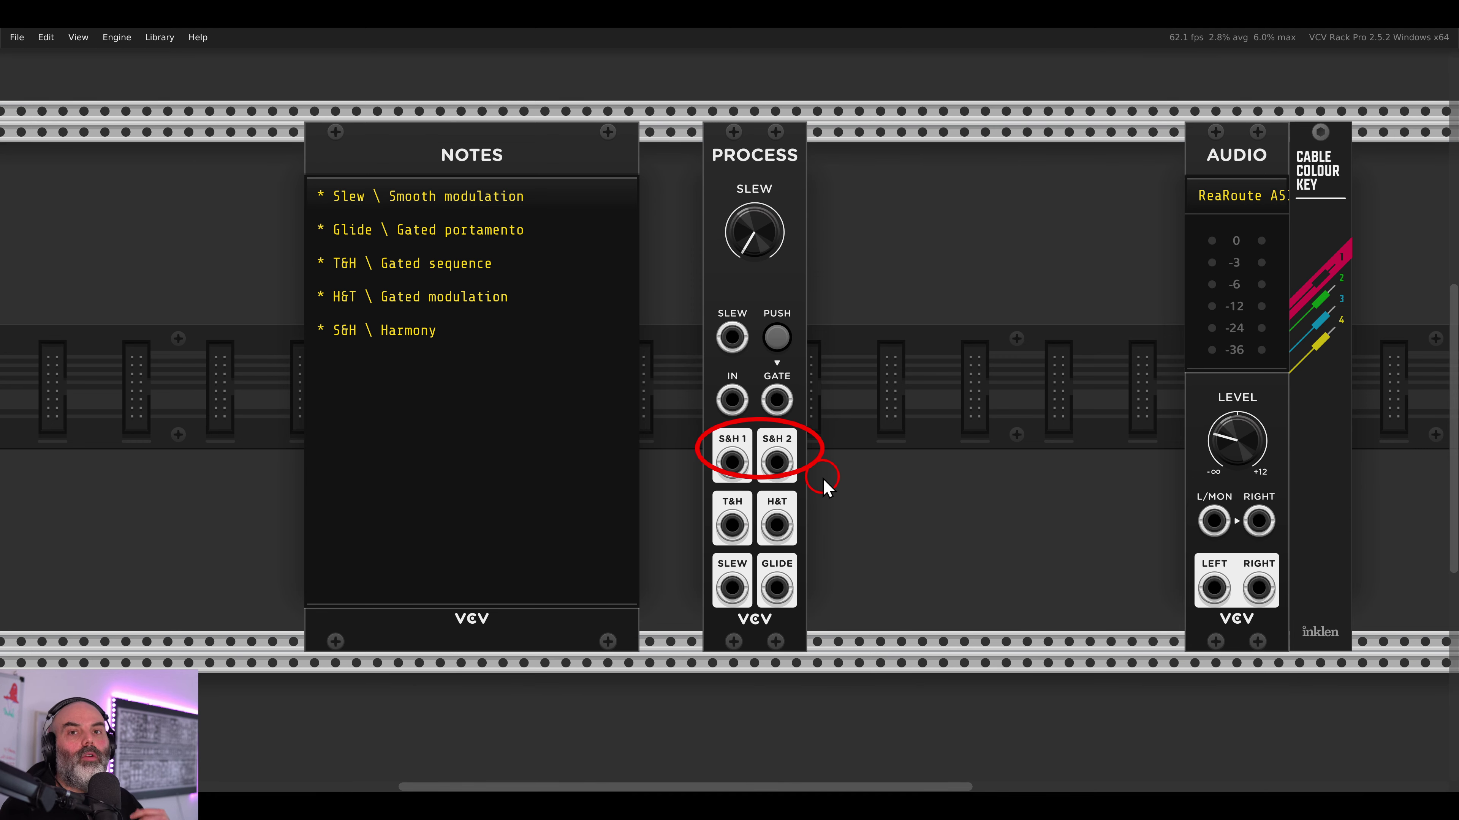
mouse_move(708, 499)
left_mouse_down()
mouse_move(732, 524)
mouse_move(816, 552)
left_mouse_up()
key("Escape")
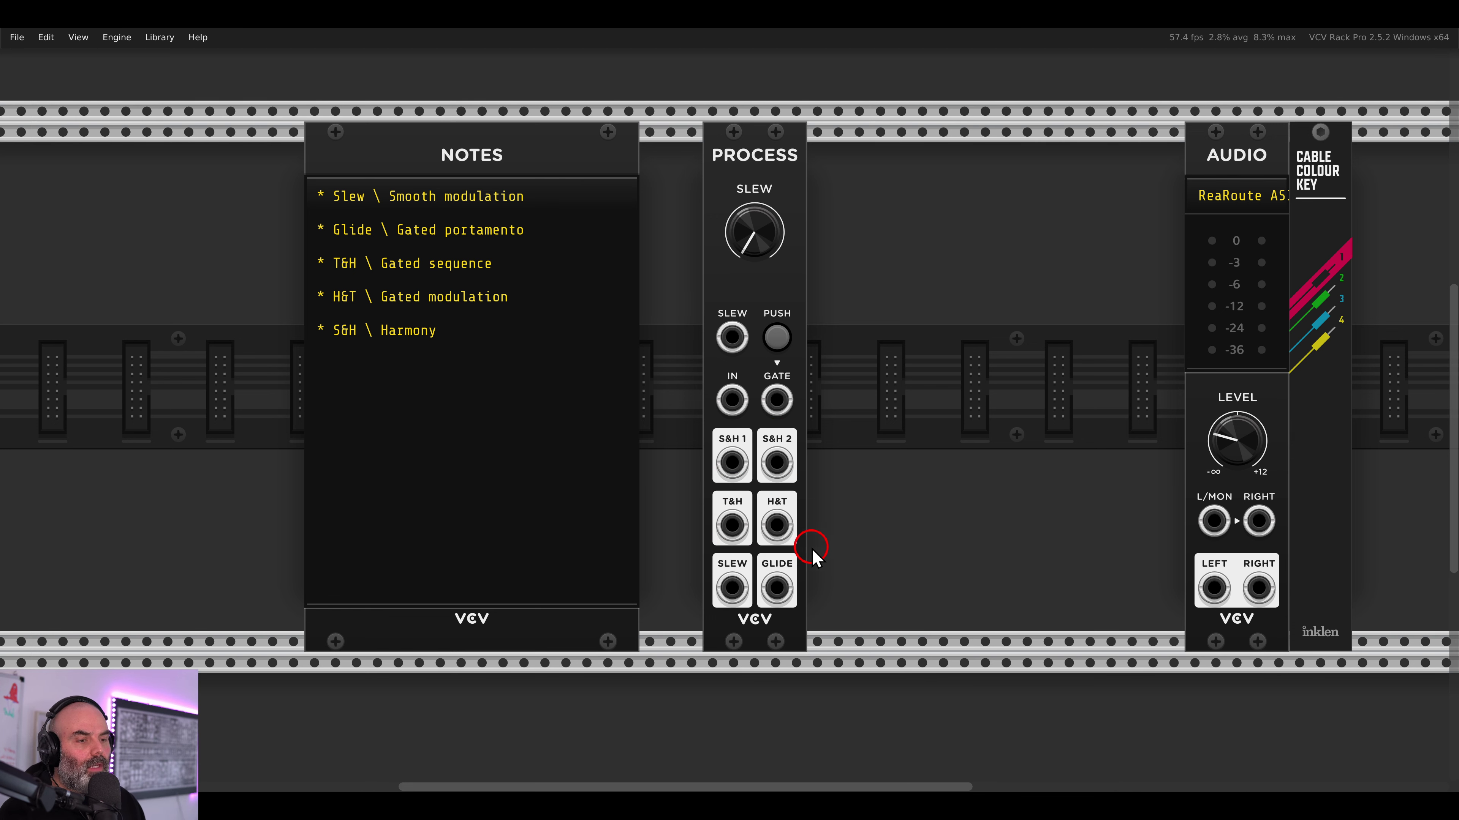
left_click_drag(707, 427, 833, 448)
- Add a SEQ 3 sequencer between the Notes and Process modules, leaving free rack space before Process
left_click_drag(726, 190, 305, 189)
right_click(498, 293)
left_click(1172, 127)
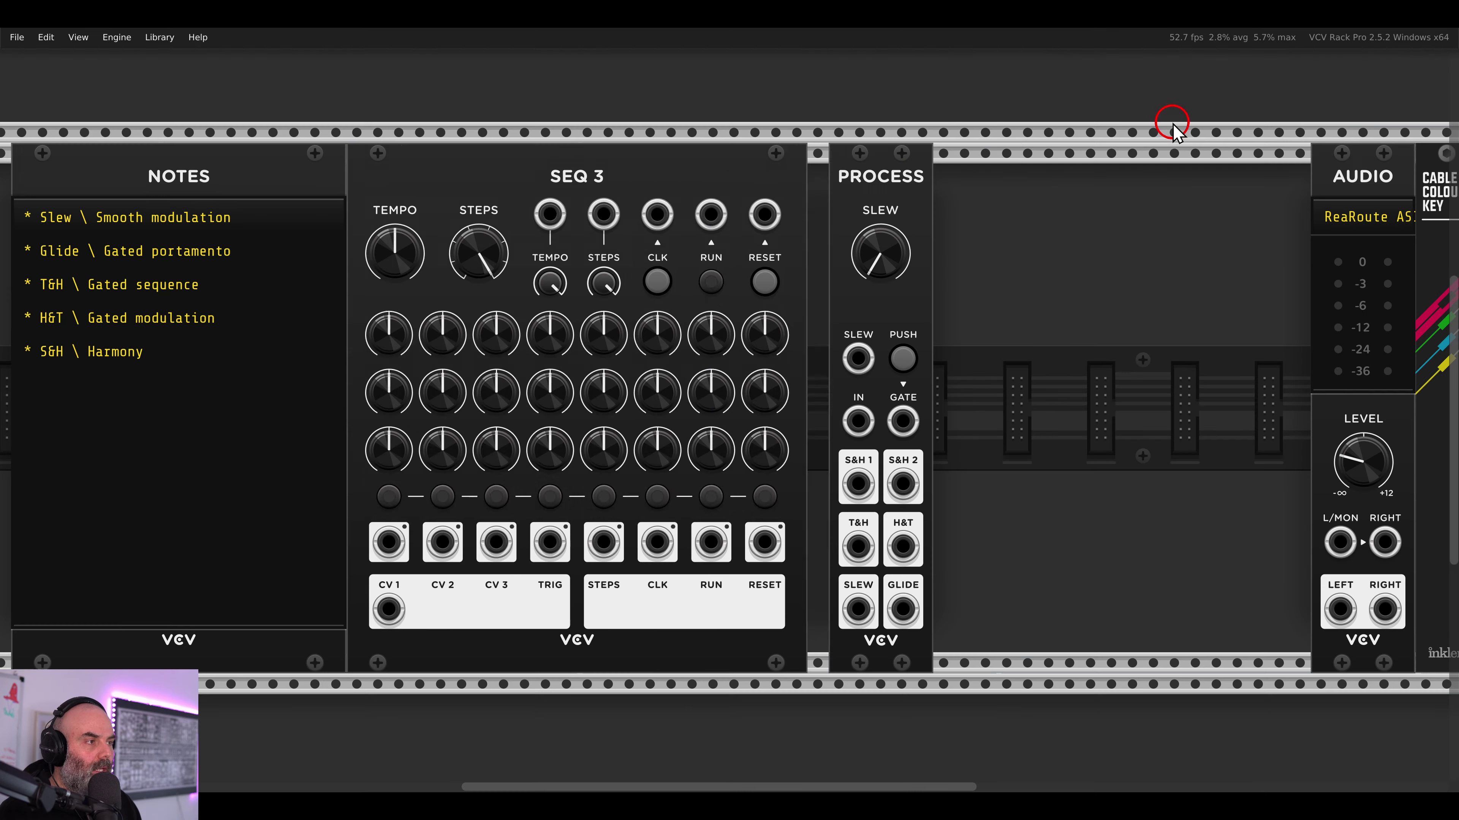
left_click_drag(681, 184, 626, 187)
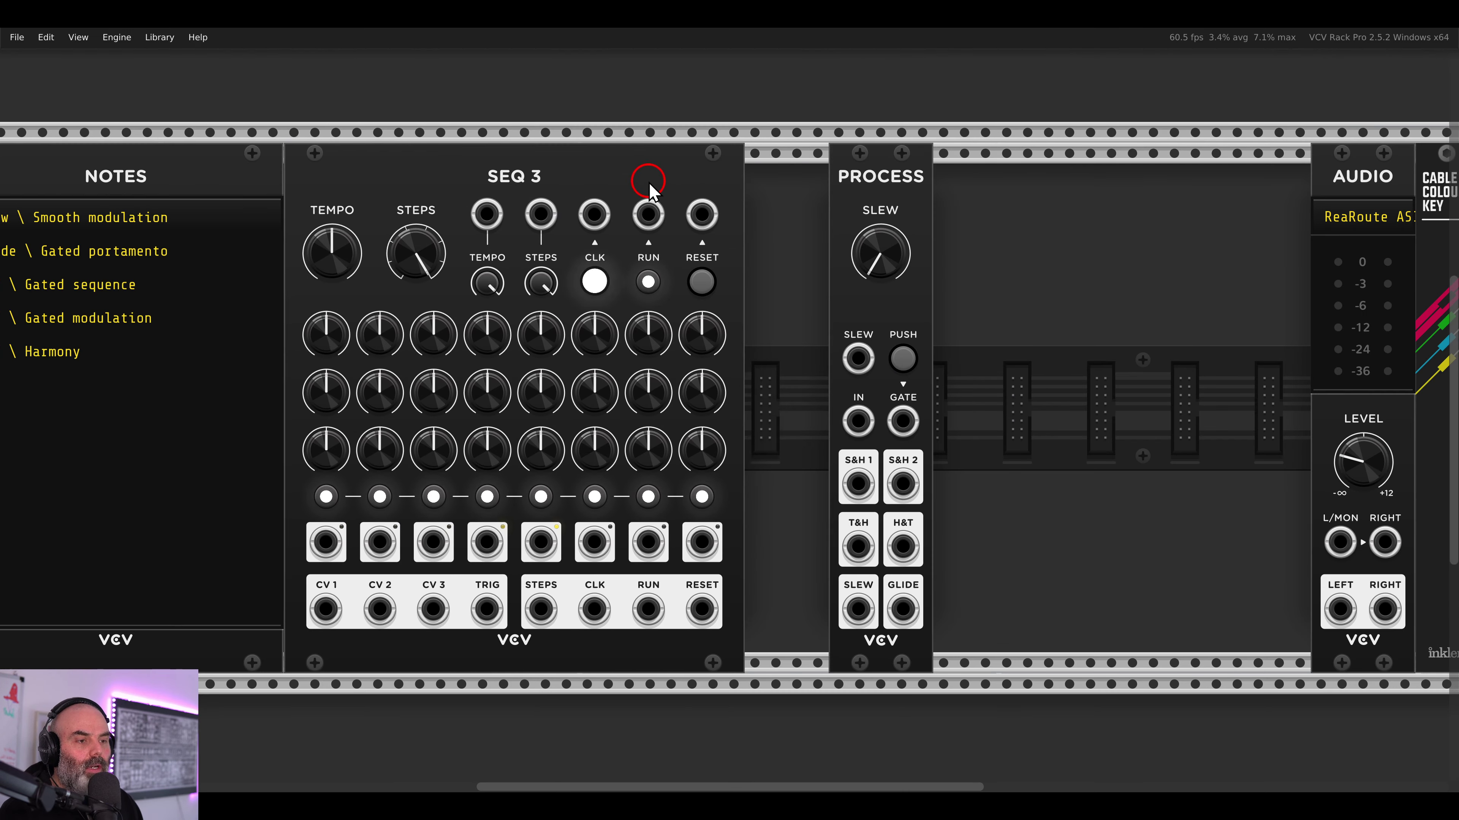
- Add a QNT quantizer directly beside SEQ 3 and patch the sequencer's CV 1 output to its V/OCT input
scroll(655, 210, "down", 1)
scroll(690, 218, "left", 4)
left_click_drag(808, 194, 738, 187)
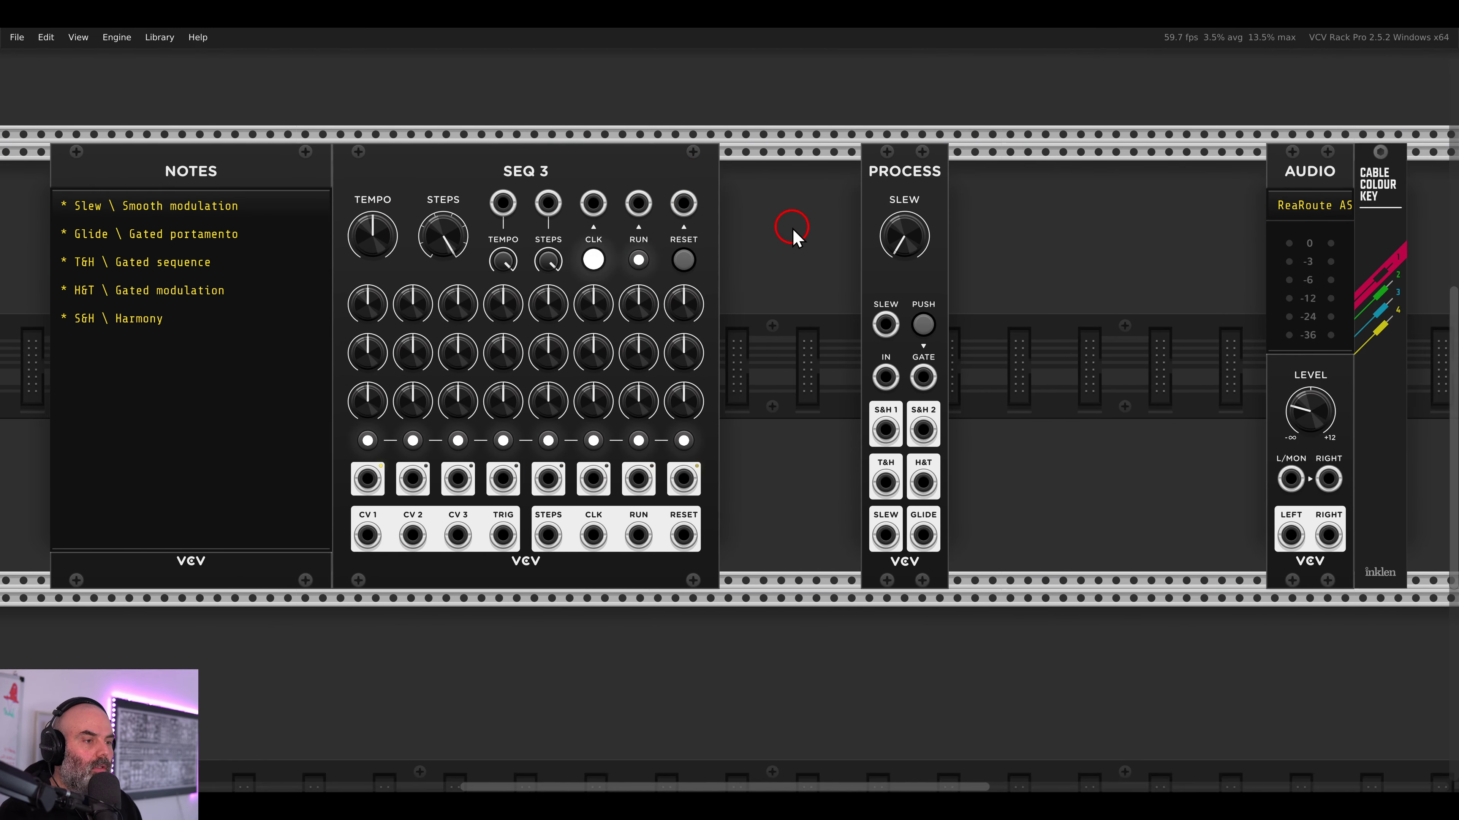
right_click(788, 228)
left_click(604, 116)
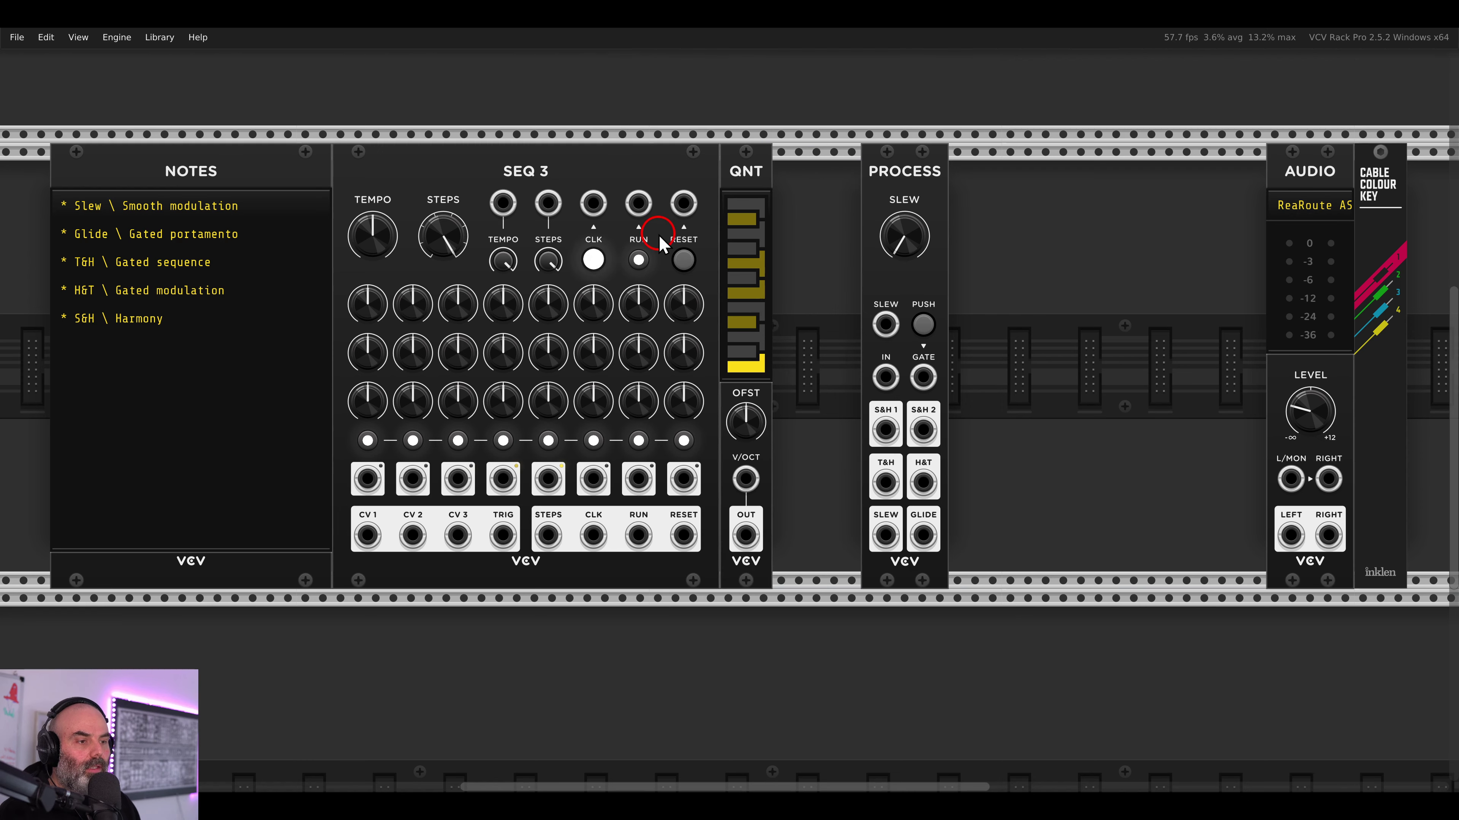
left_click_drag(369, 534, 745, 479)
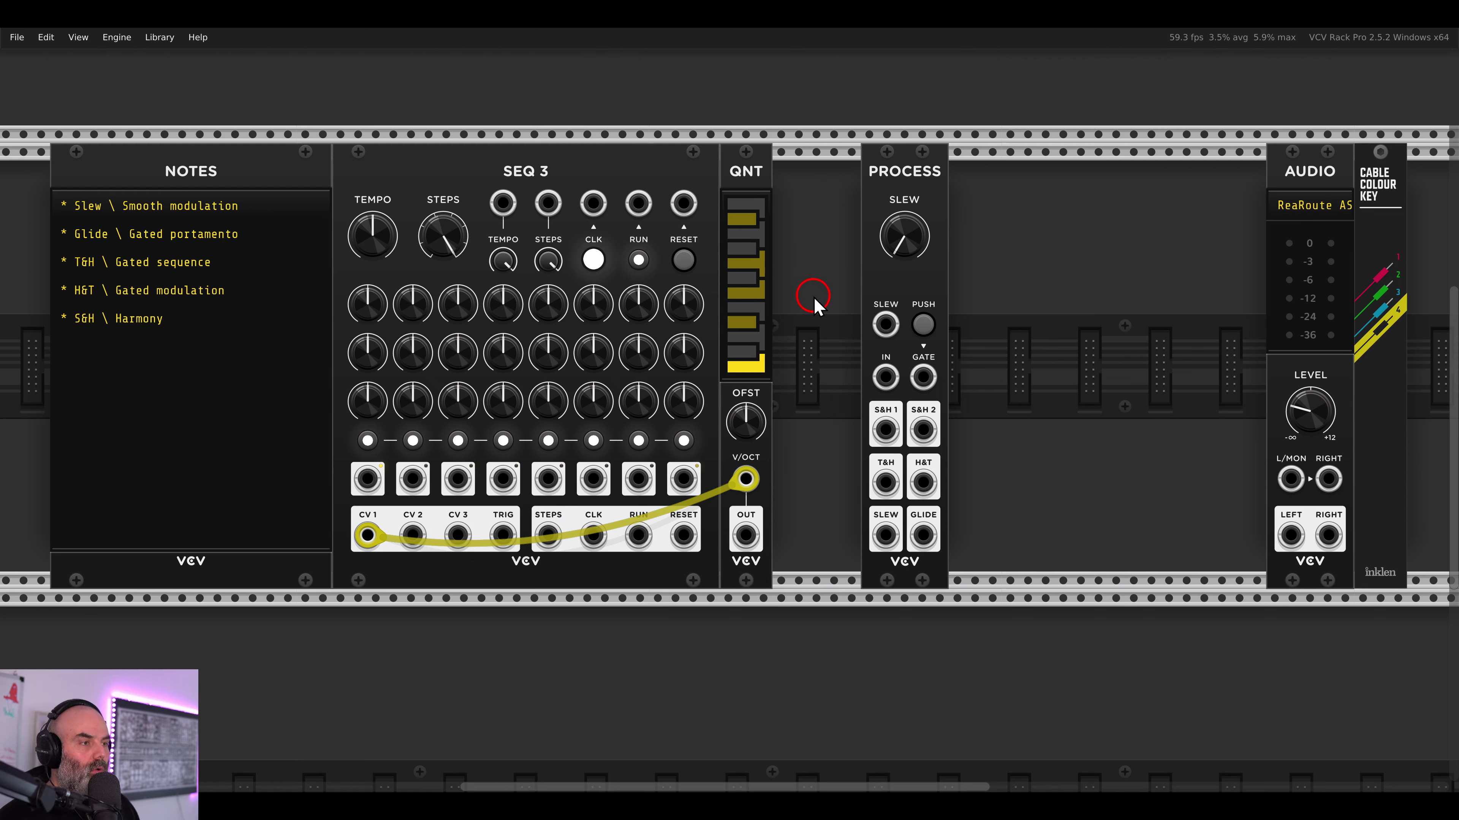
- Insert a VCO beside the quantizer and patch QNT OUT to its V/OCT input and its TRI output to Audio L/MON
left_click_drag(879, 205, 1041, 210)
right_click(908, 238)
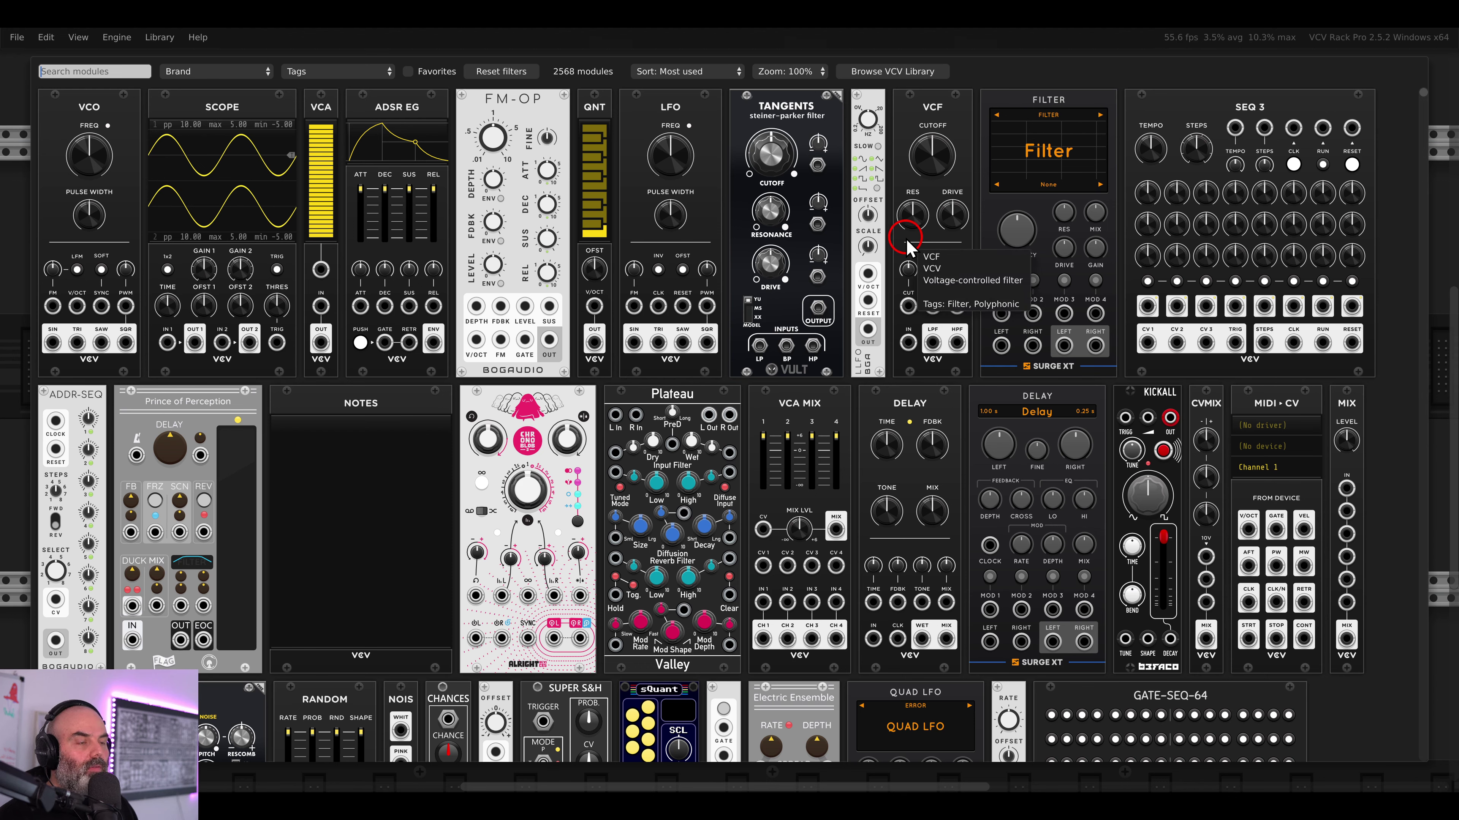
left_click(115, 109)
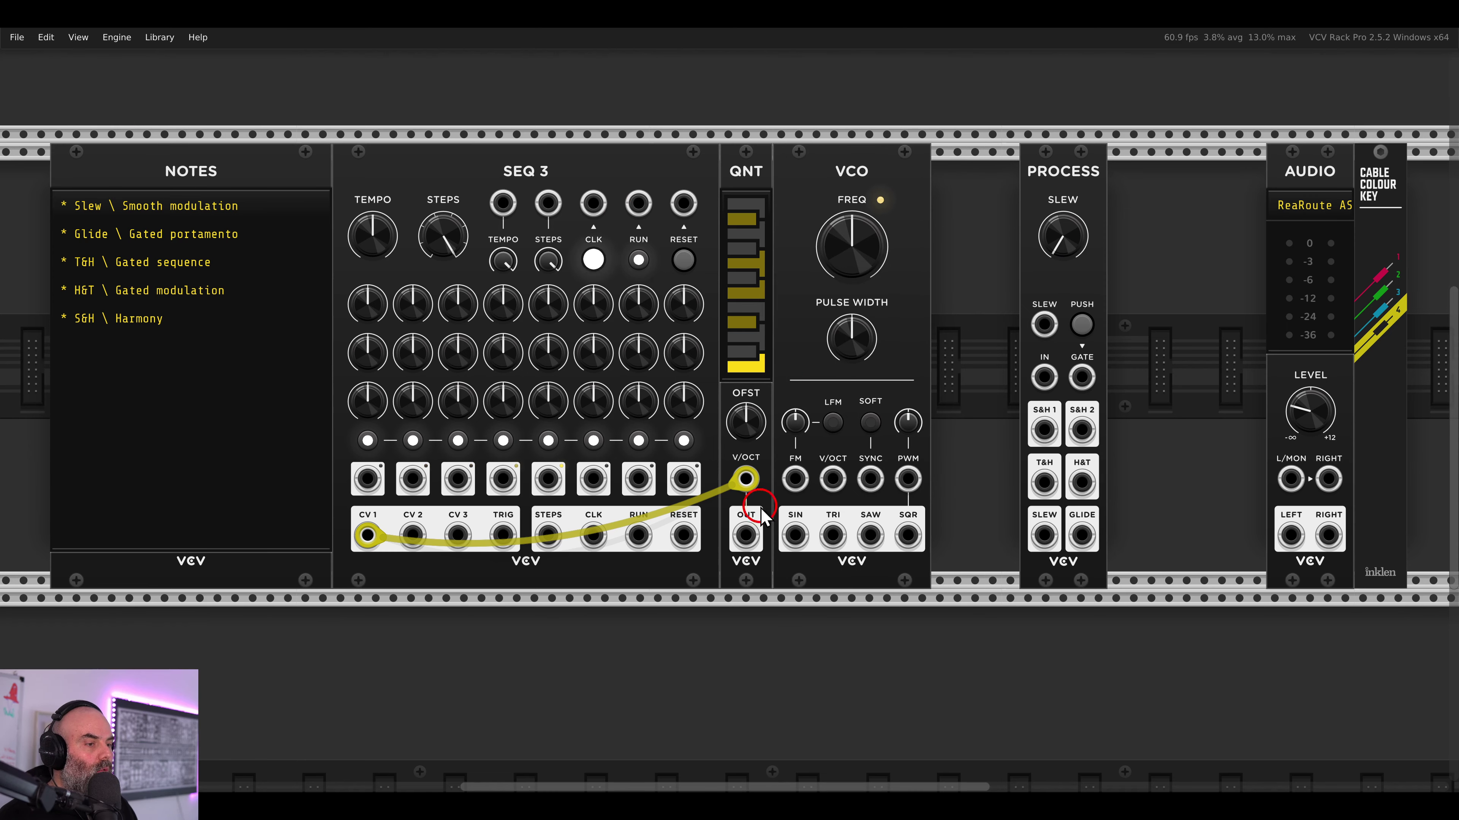
left_click_drag(745, 535, 832, 478)
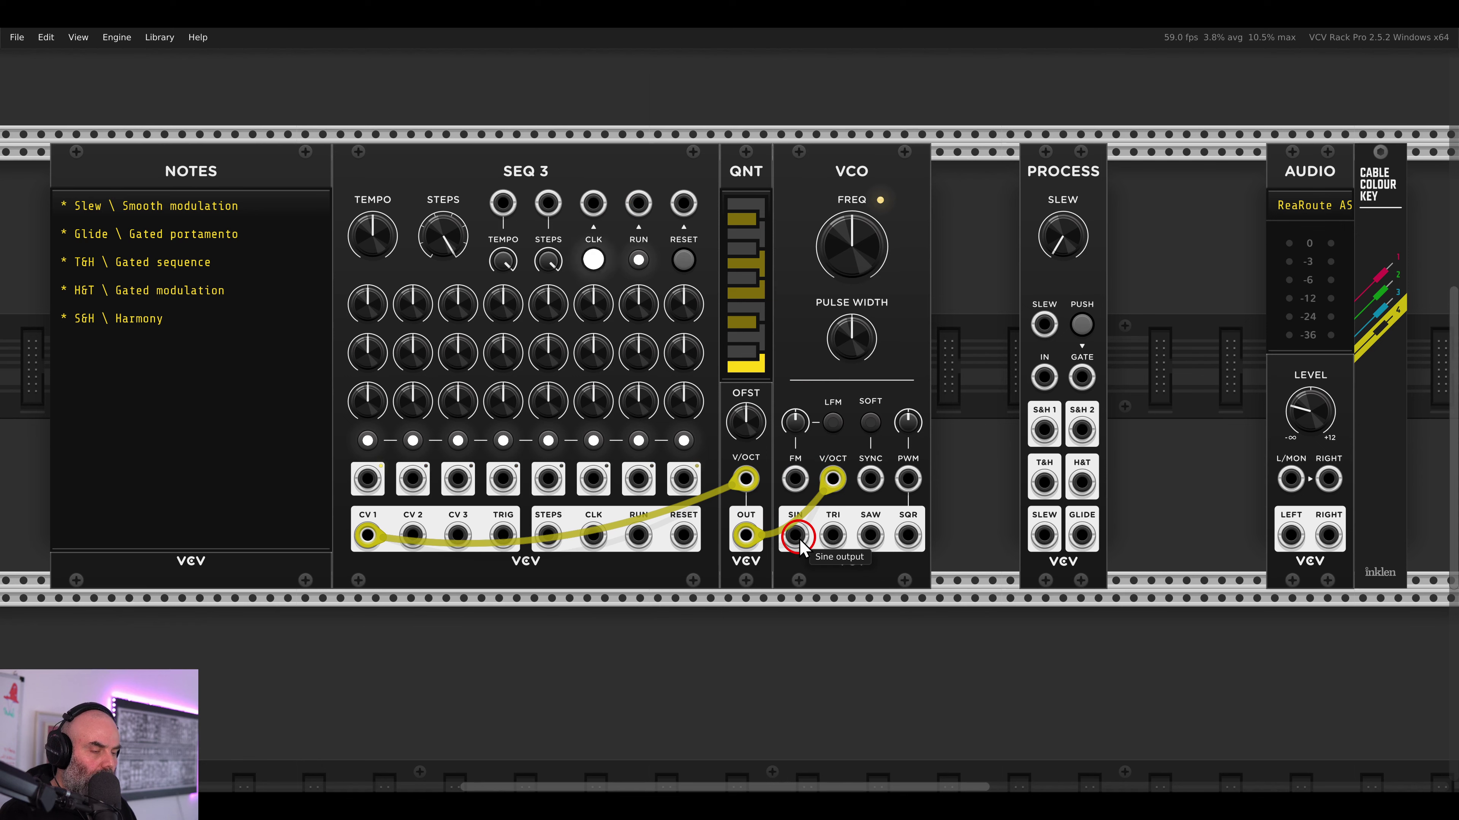
left_click_drag(832, 535, 1290, 479)
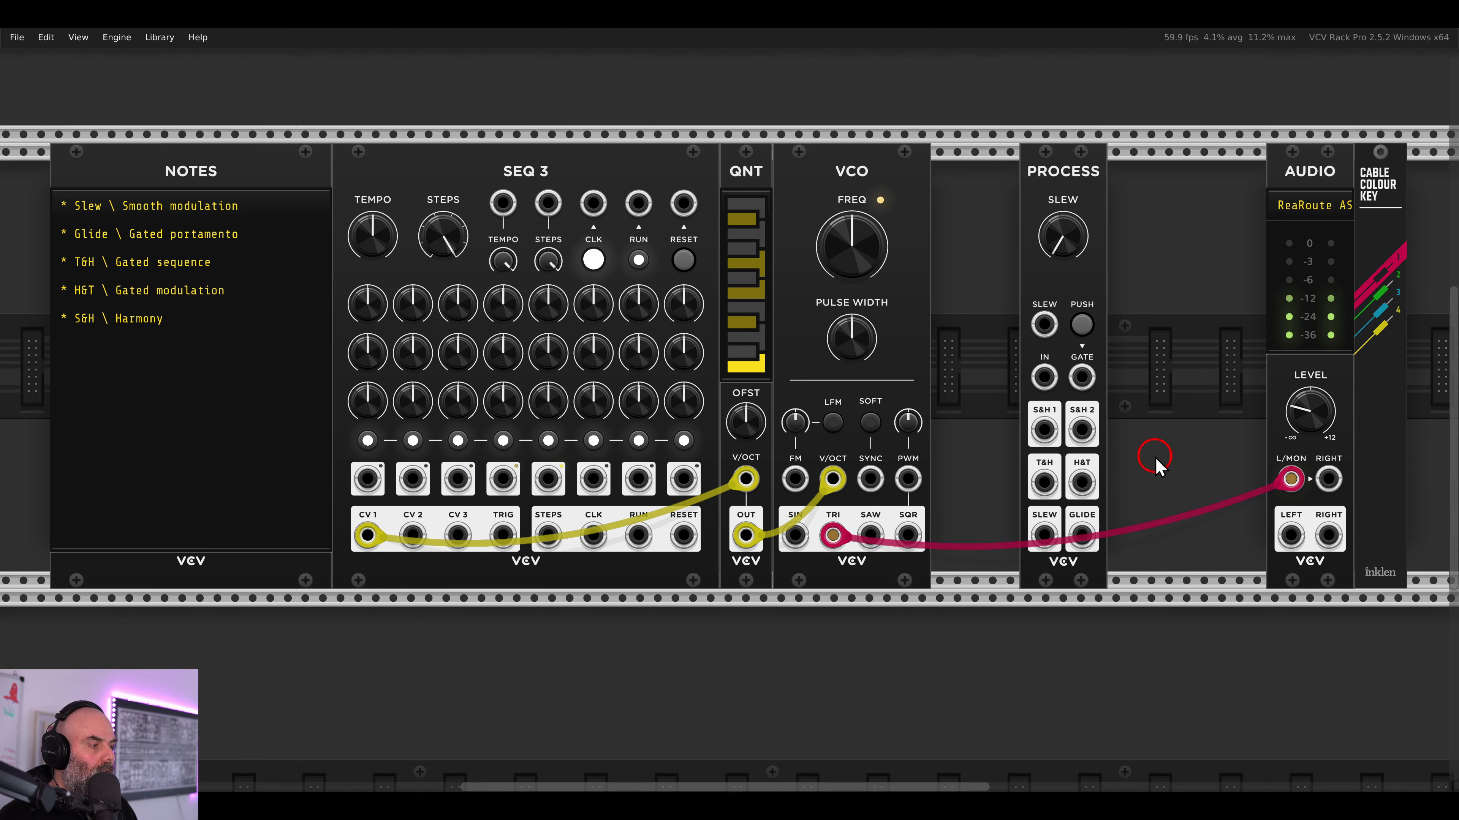
left_click_drag(706, 331, 815, 339)
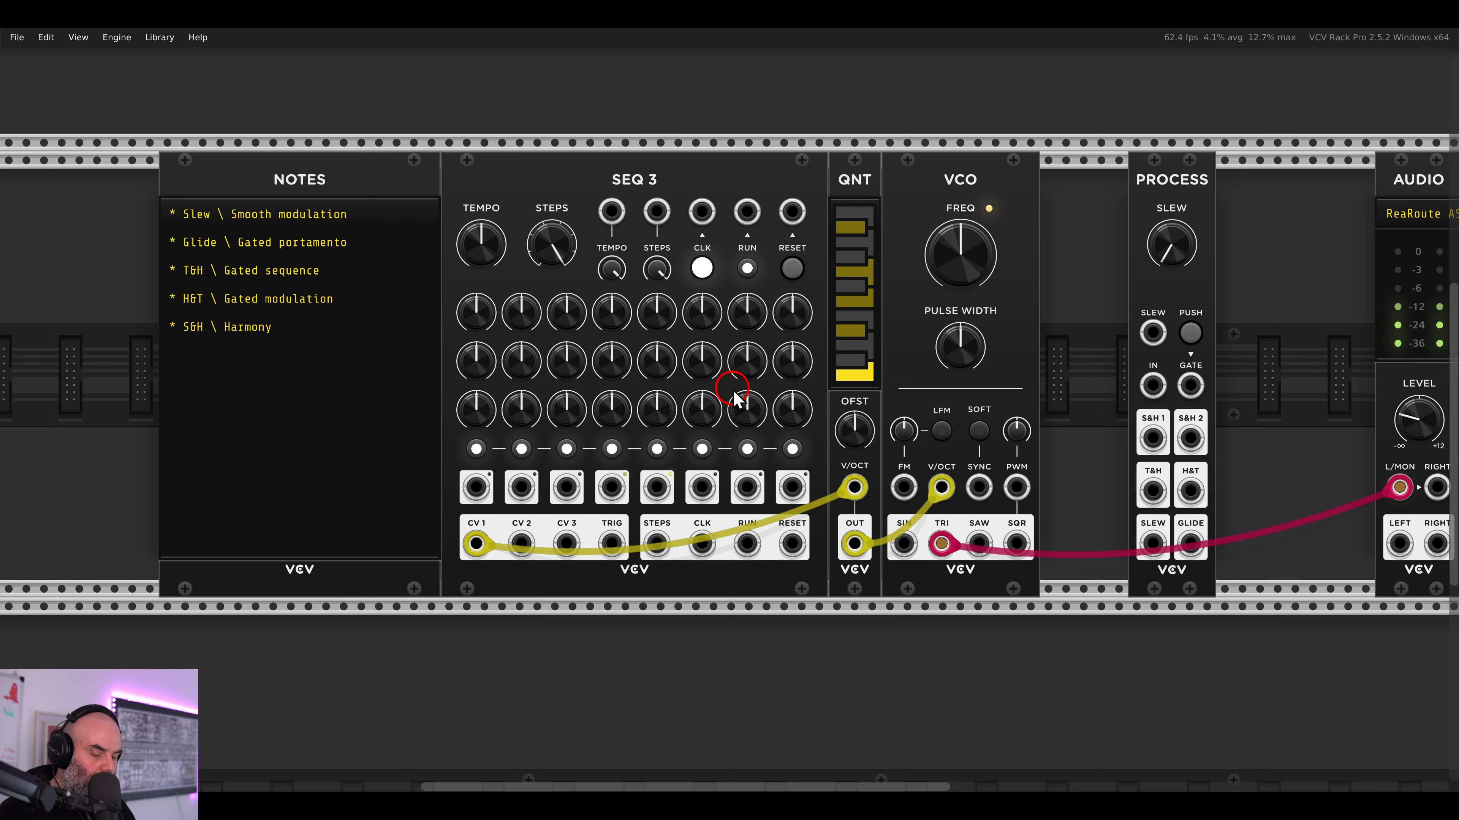
left_click_drag(487, 549, 506, 577)
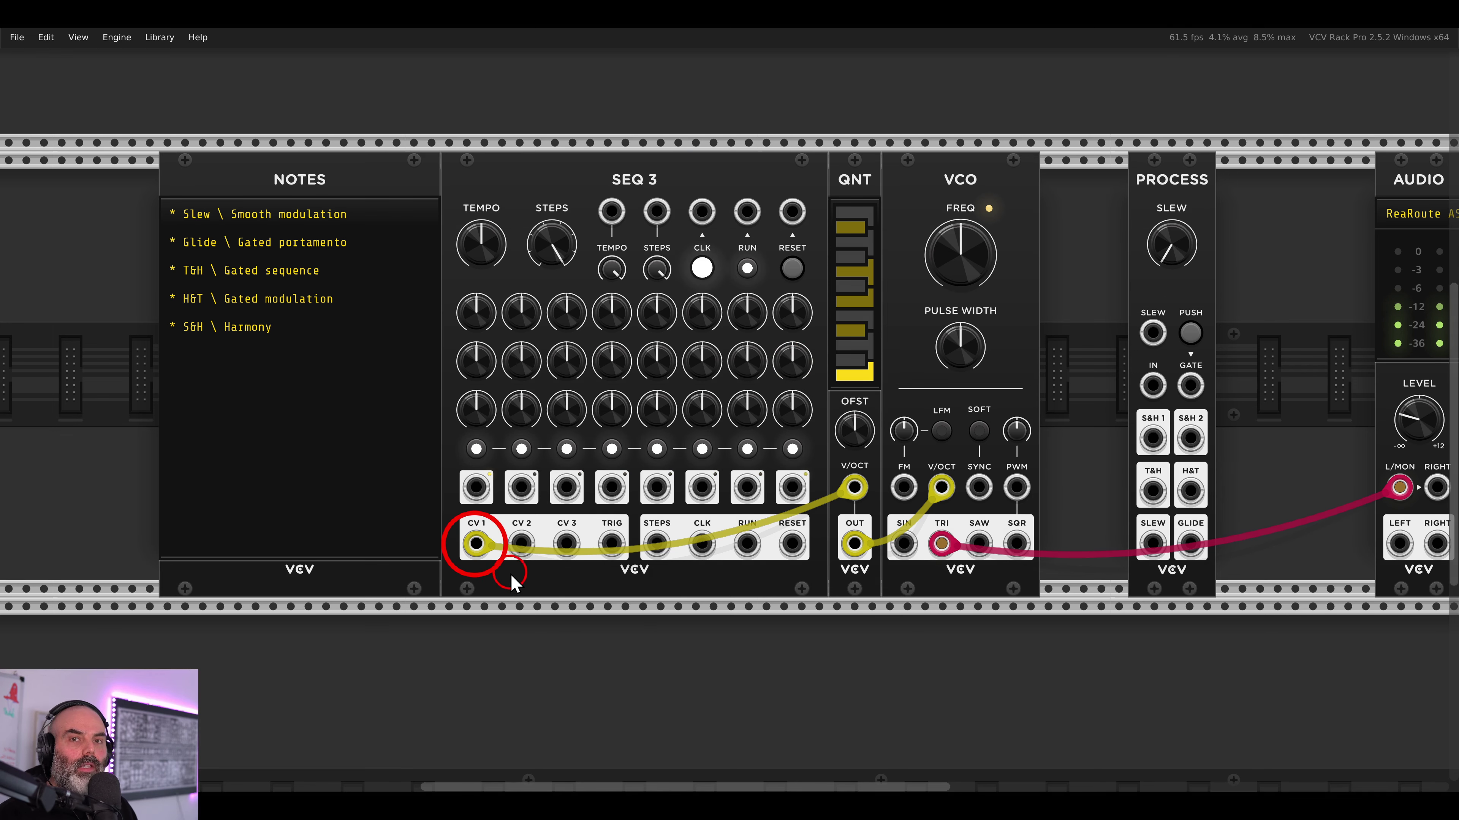
left_click(831, 473)
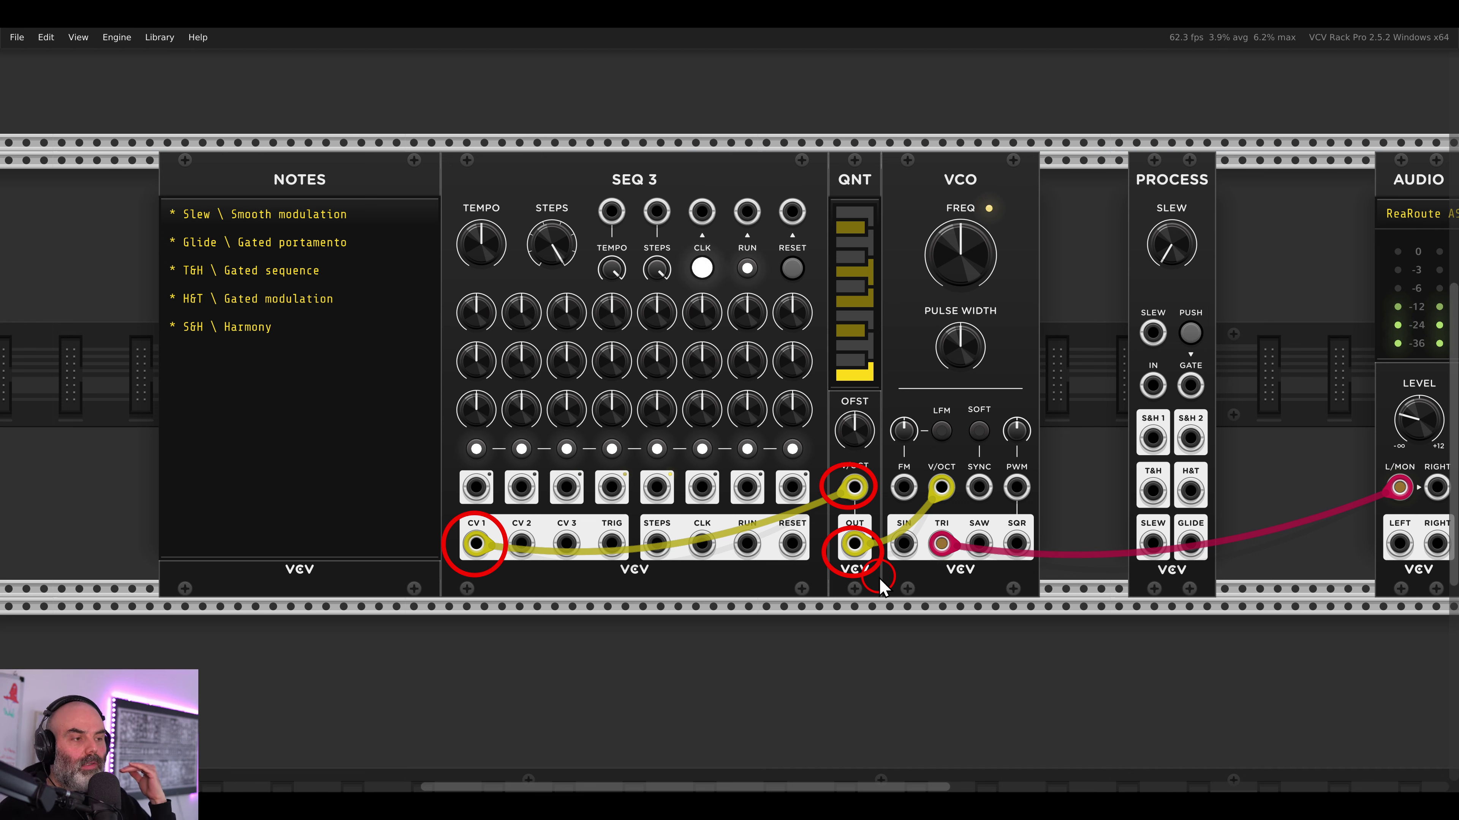
left_click(918, 486)
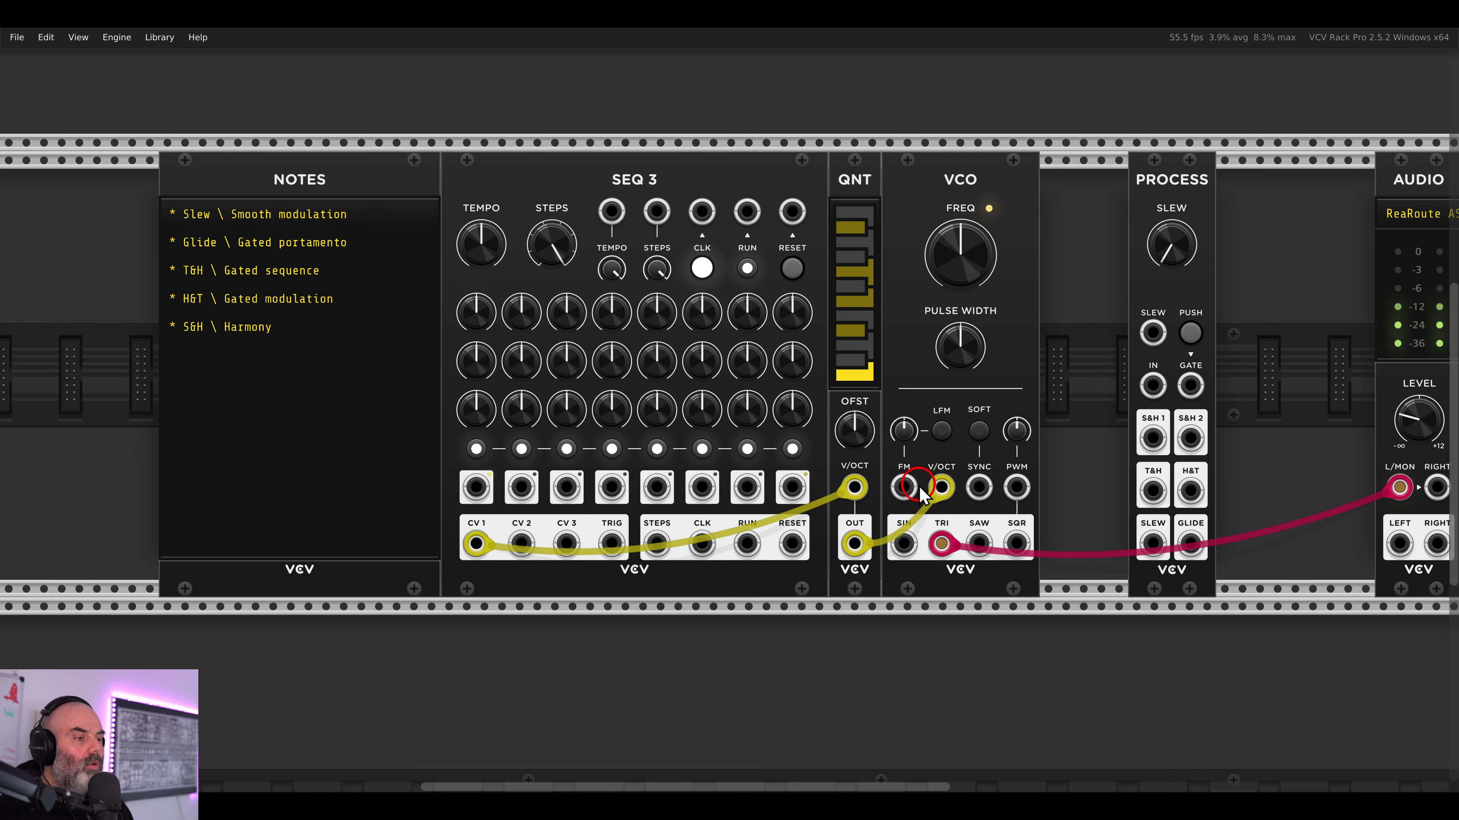
left_click_drag(919, 463, 965, 505)
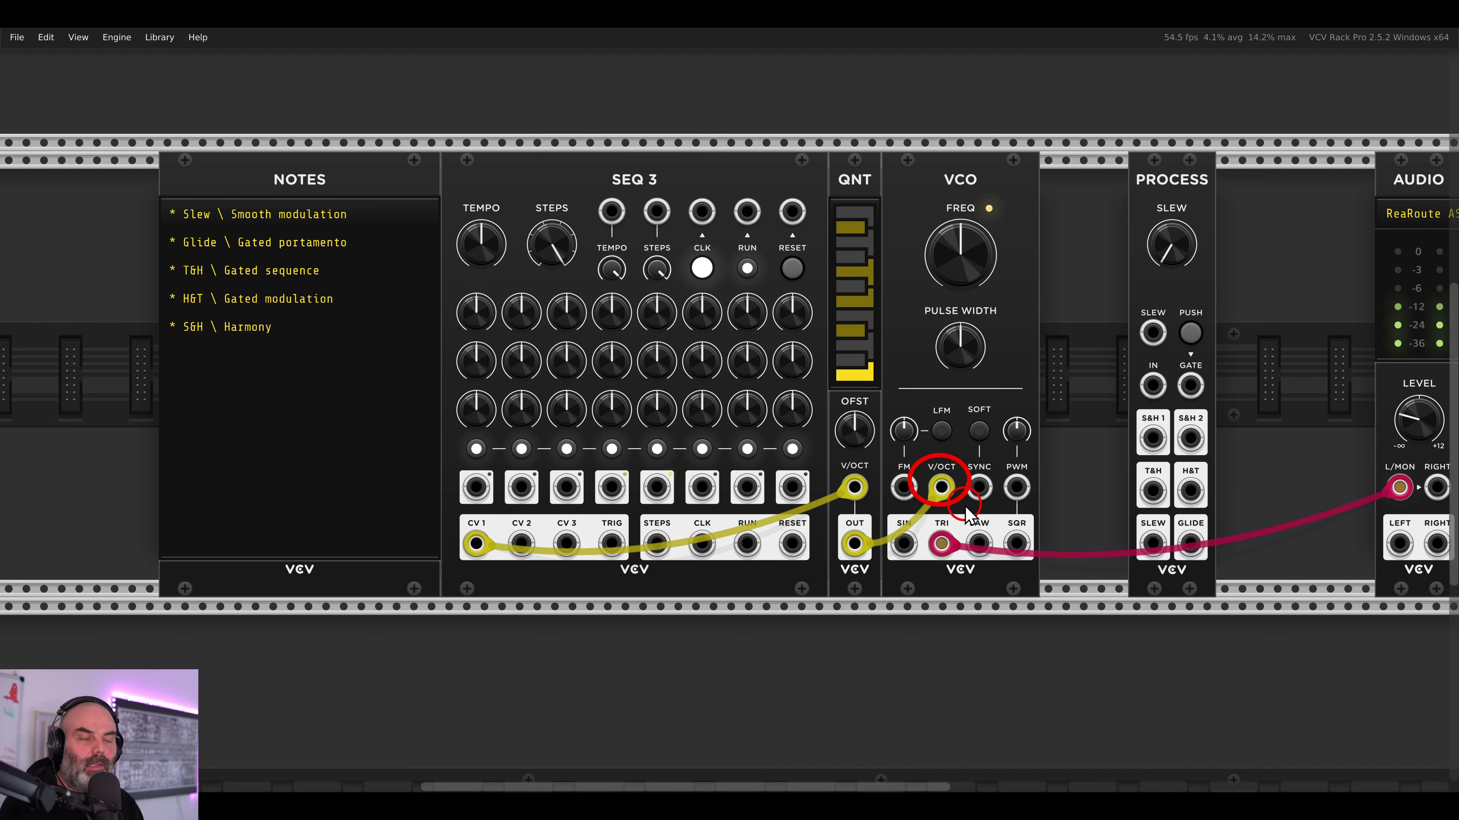
- Program a seven-step melody on SEQ 3's CV 1 row by varying steps 2, 3, 4, 6 and 7, with the tempo at 267.52 bpm
scroll(728, 475, "up", 2)
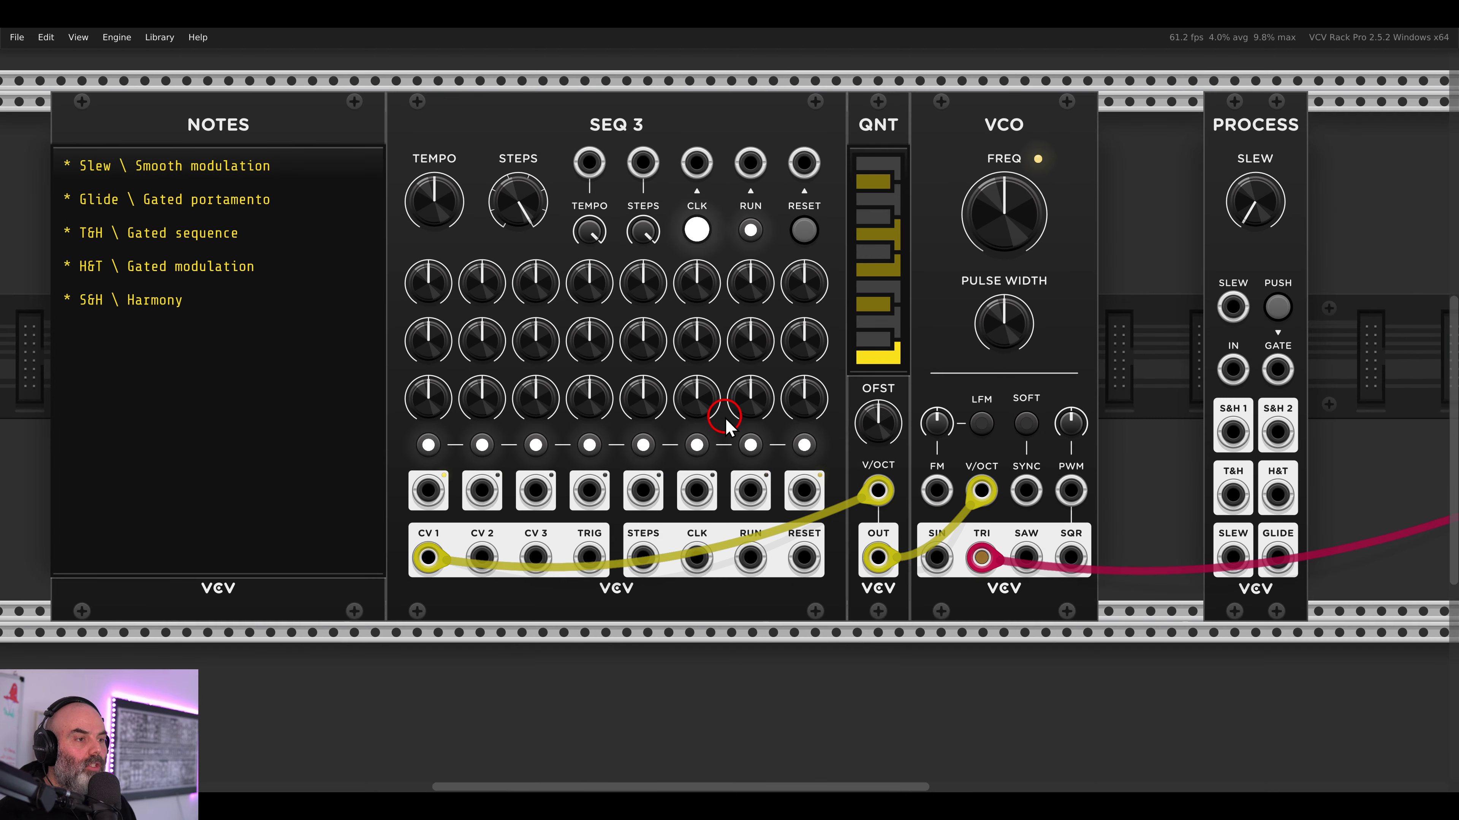
scroll(728, 425, "up", 3)
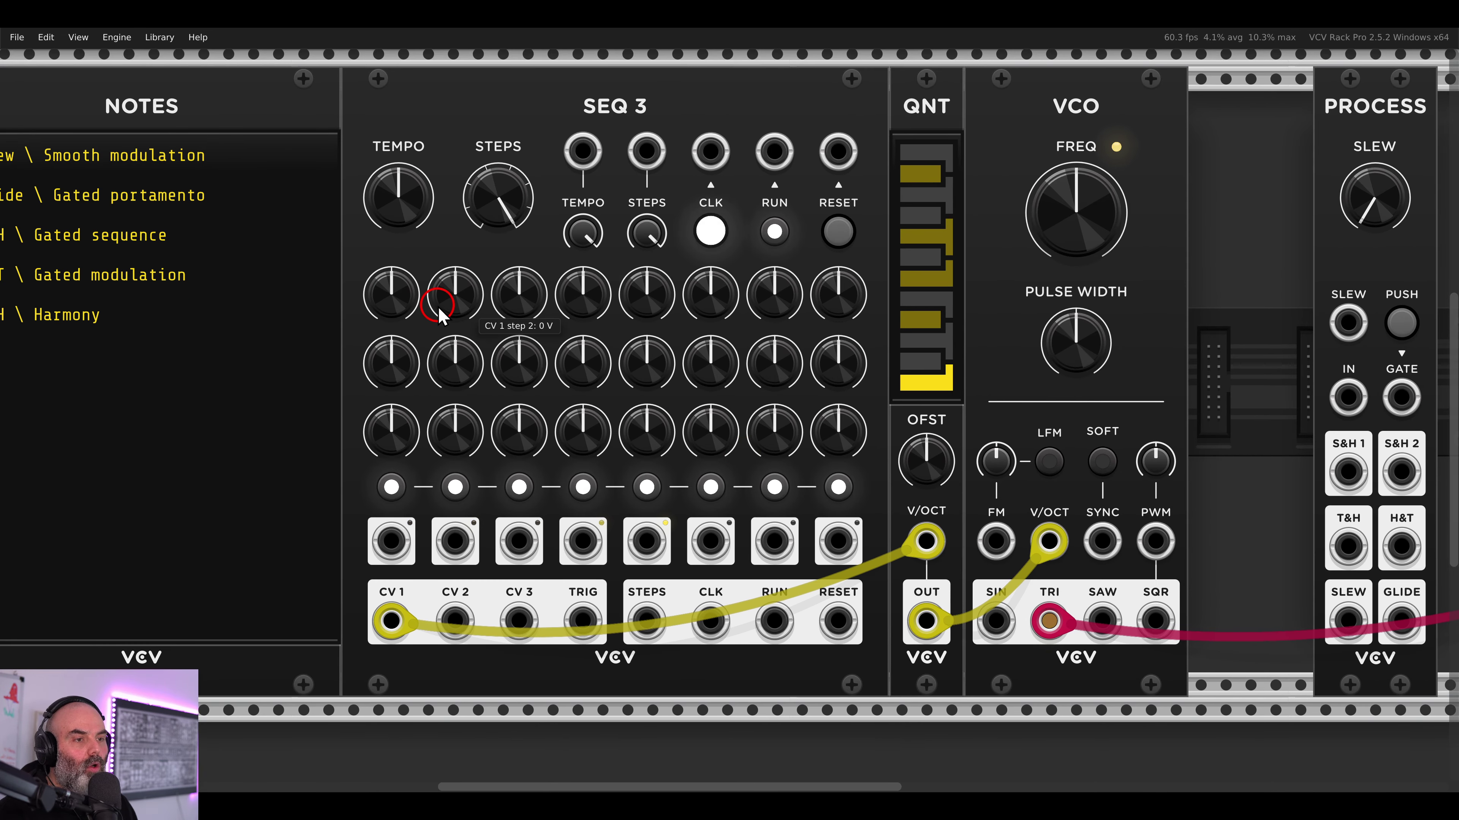
left_click_drag(397, 222, 386, 188)
left_click_drag(441, 309, 595, 306)
left_click_drag(710, 296, 829, 292)
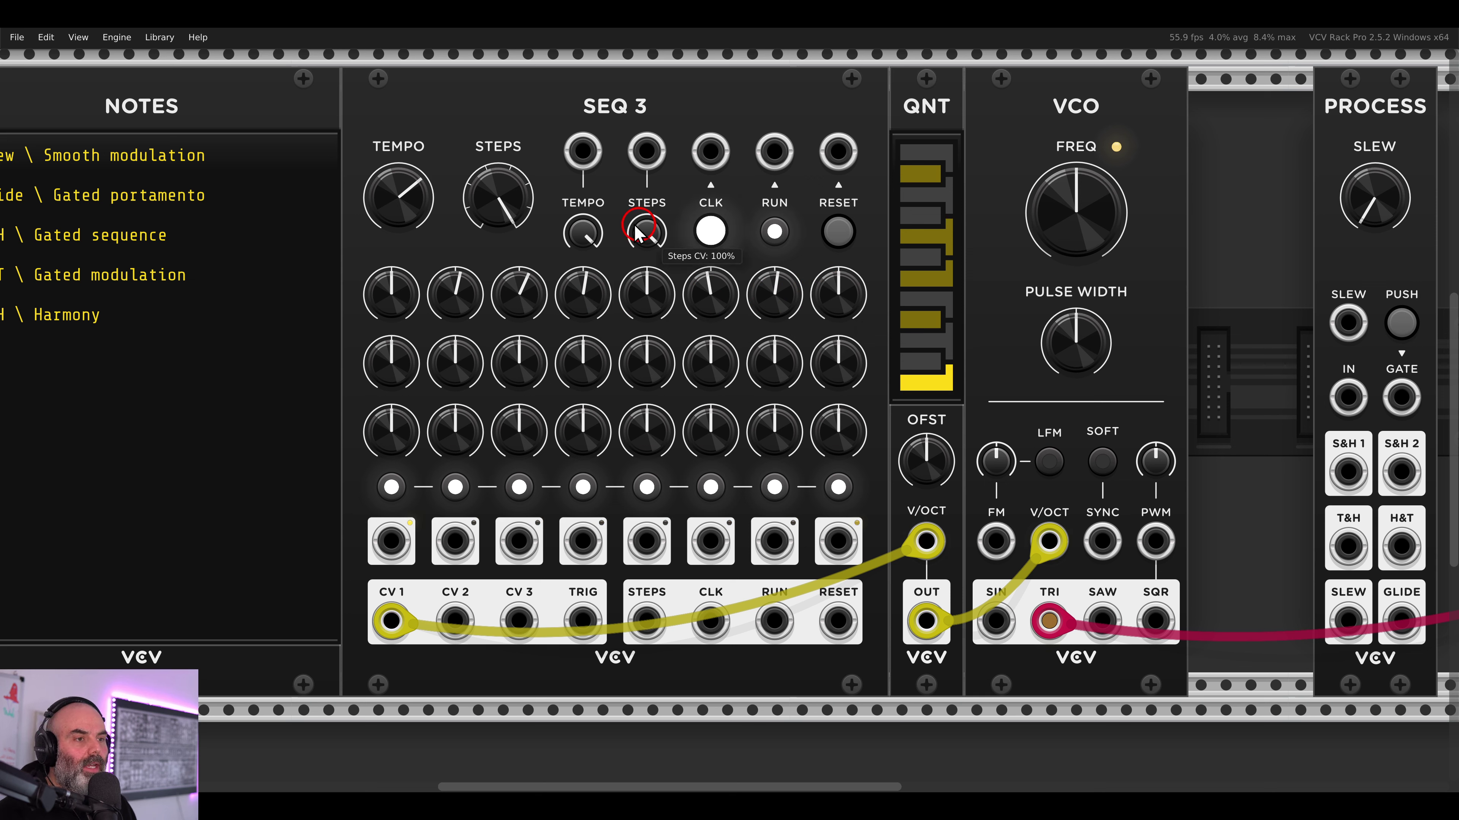
left_click_drag(498, 199, 504, 245)
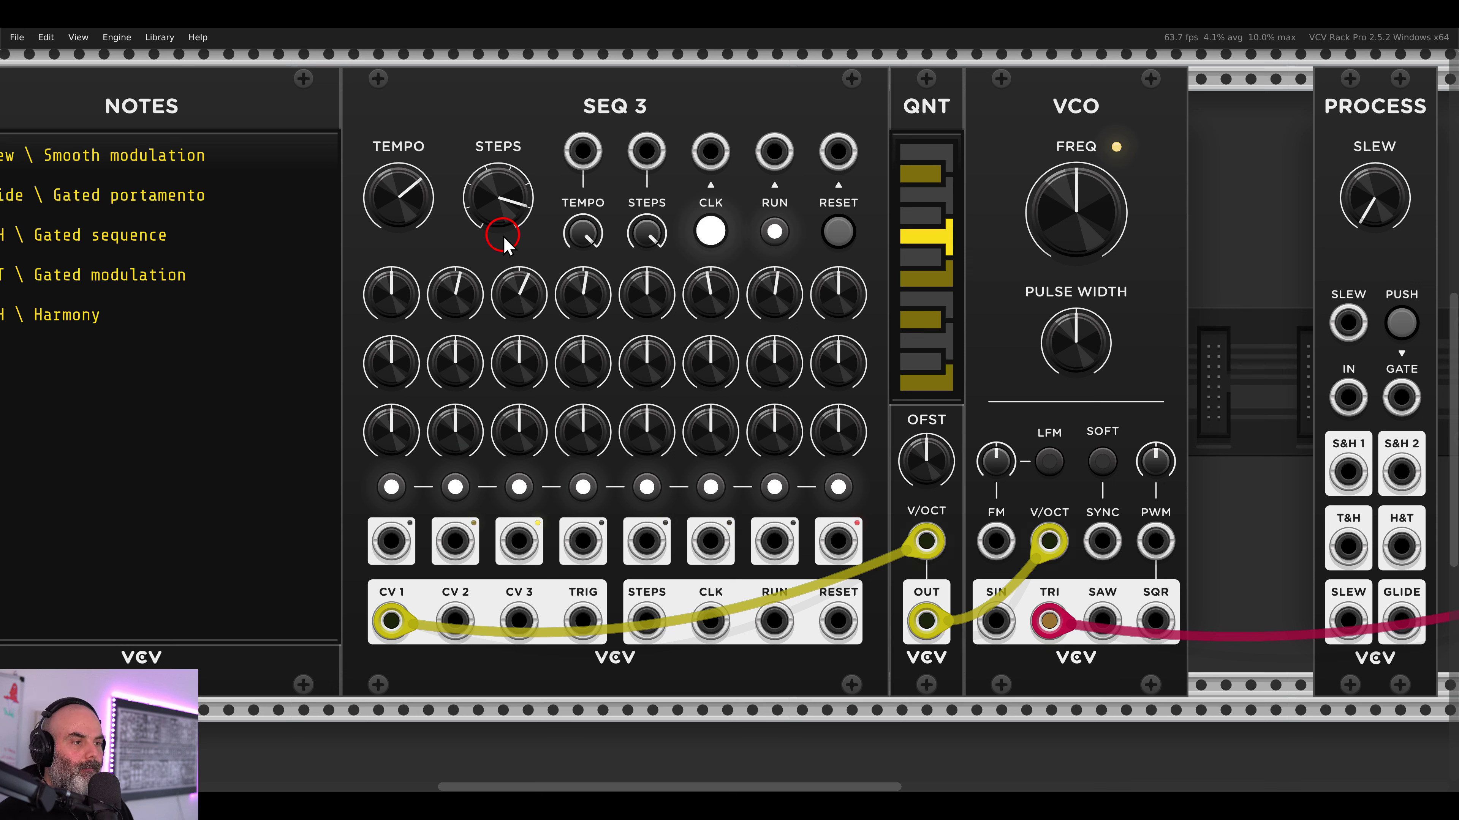
mouse_move(415, 223)
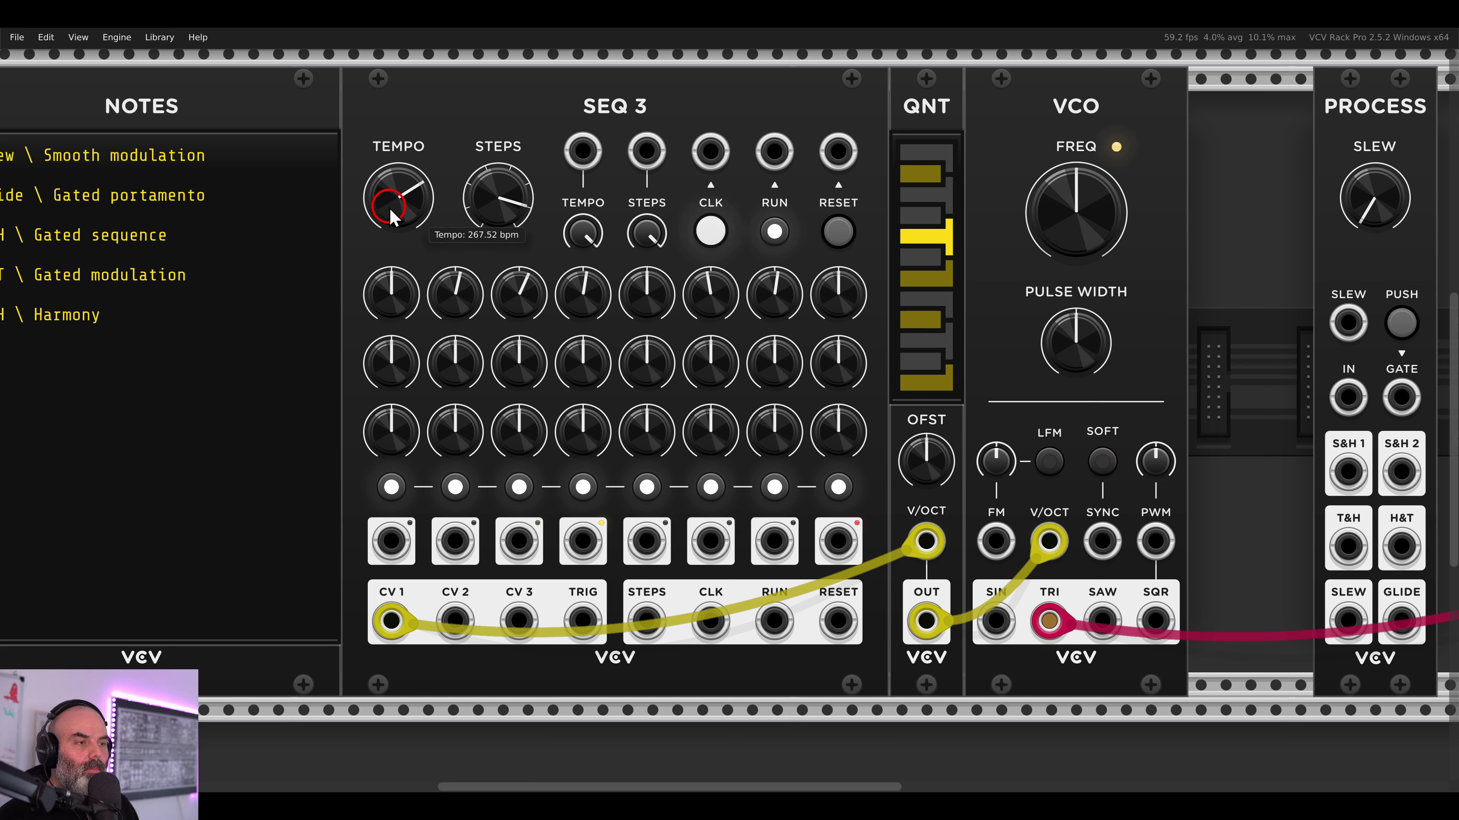
- Turn the Audio module's output level all the way down to -inf dB
scroll(463, 273, "down", 1)
left_click_drag(559, 246, 522, 277)
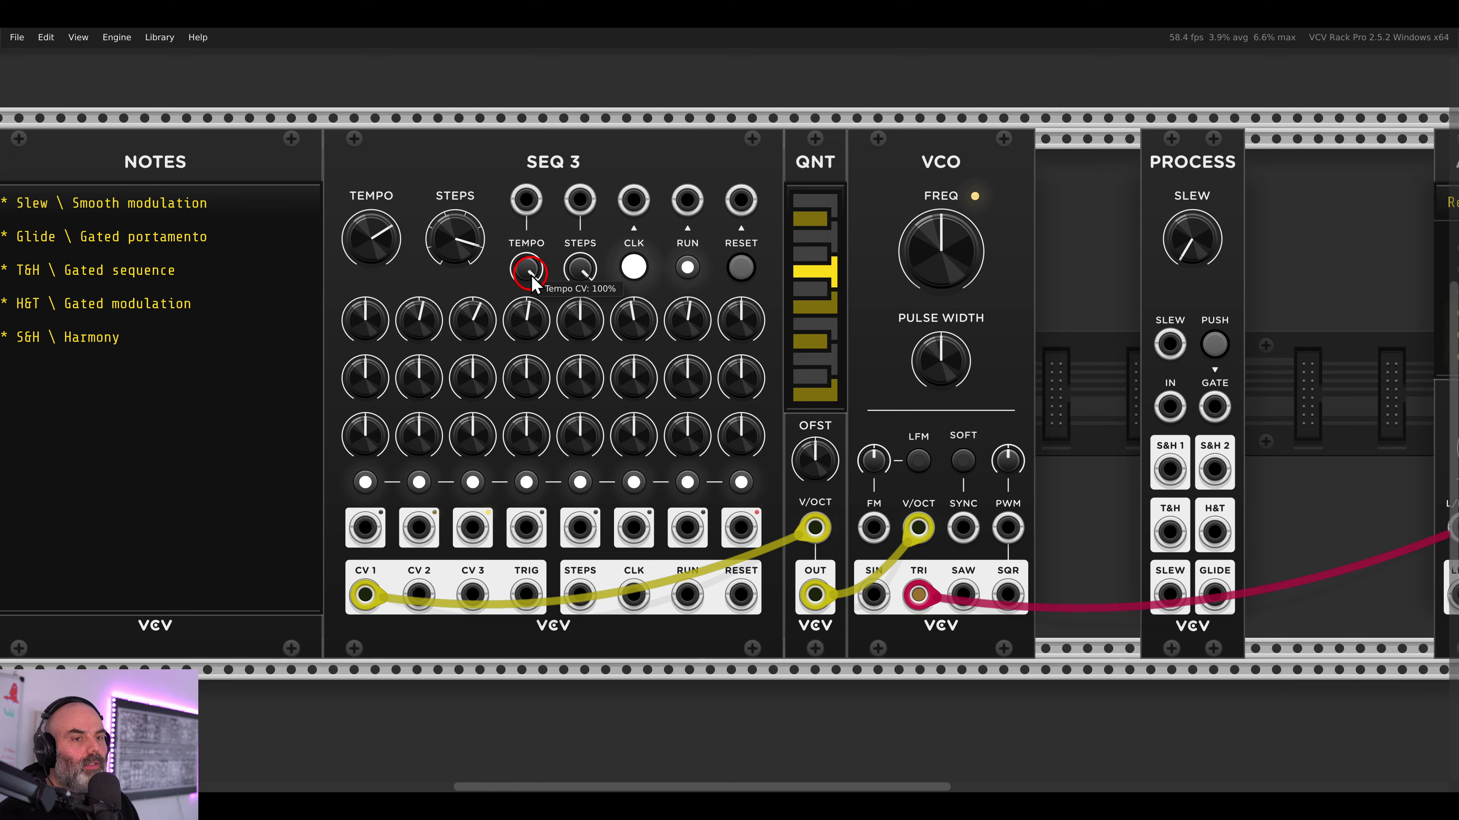
scroll(531, 270, "left", 2)
left_click_drag(117, 180, 285, 229)
scroll(798, 326, "right", 6)
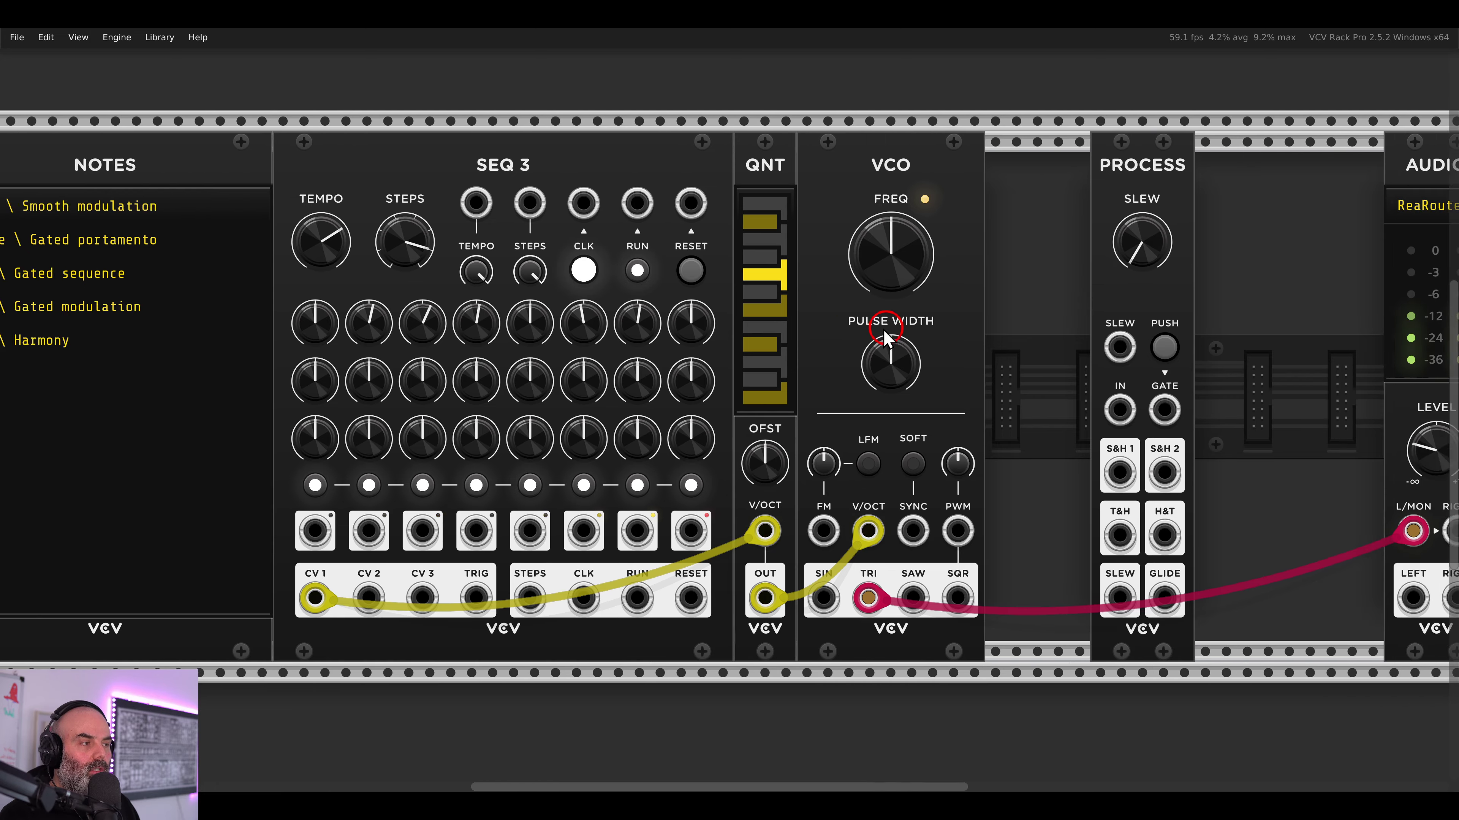
left_click_drag(1163, 438, 1188, 559)
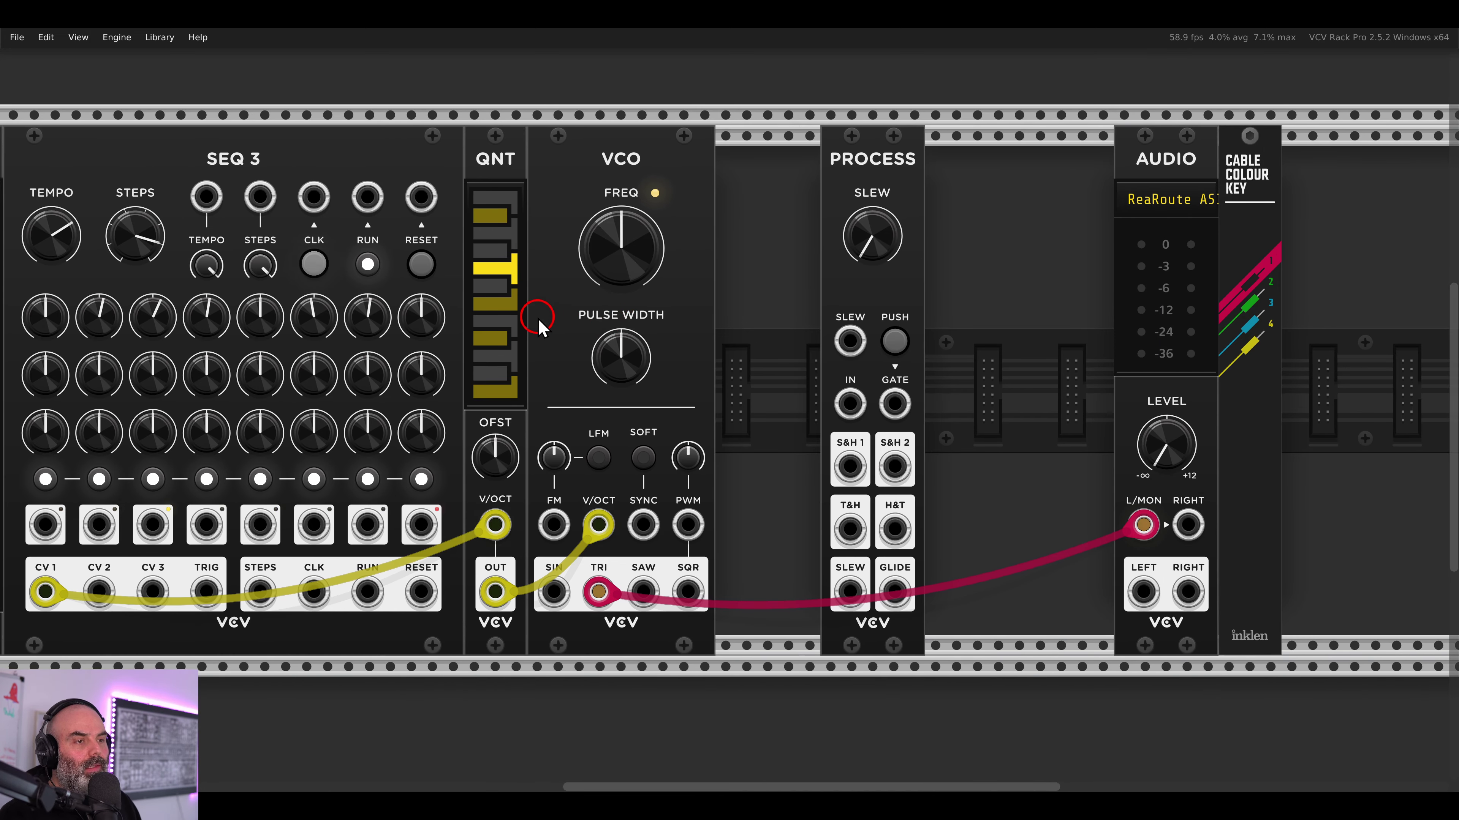
scroll(545, 313, "left", 1)
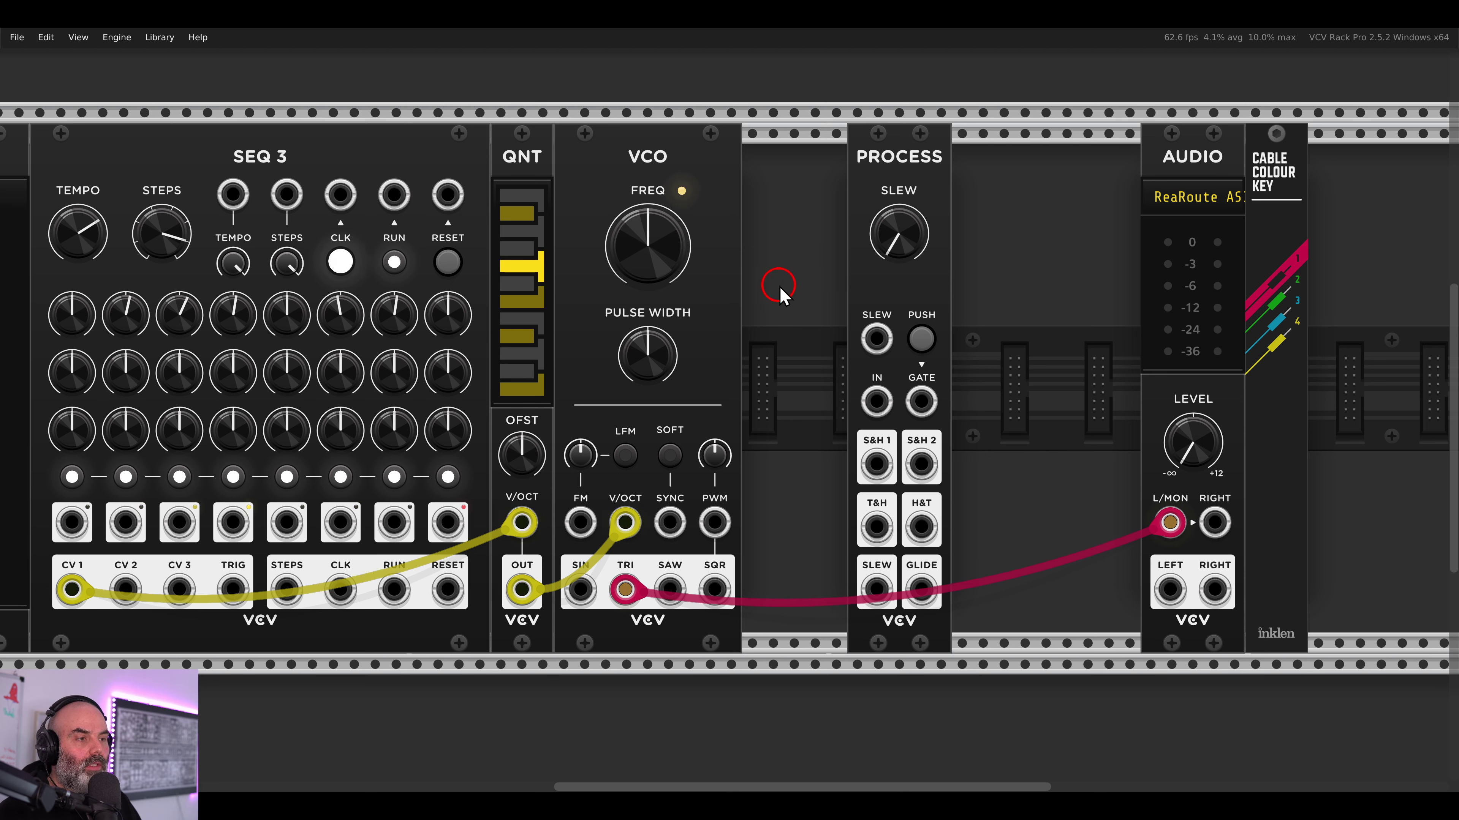
left_click_drag(781, 286, 893, 272)
scroll(856, 274, "down", 1)
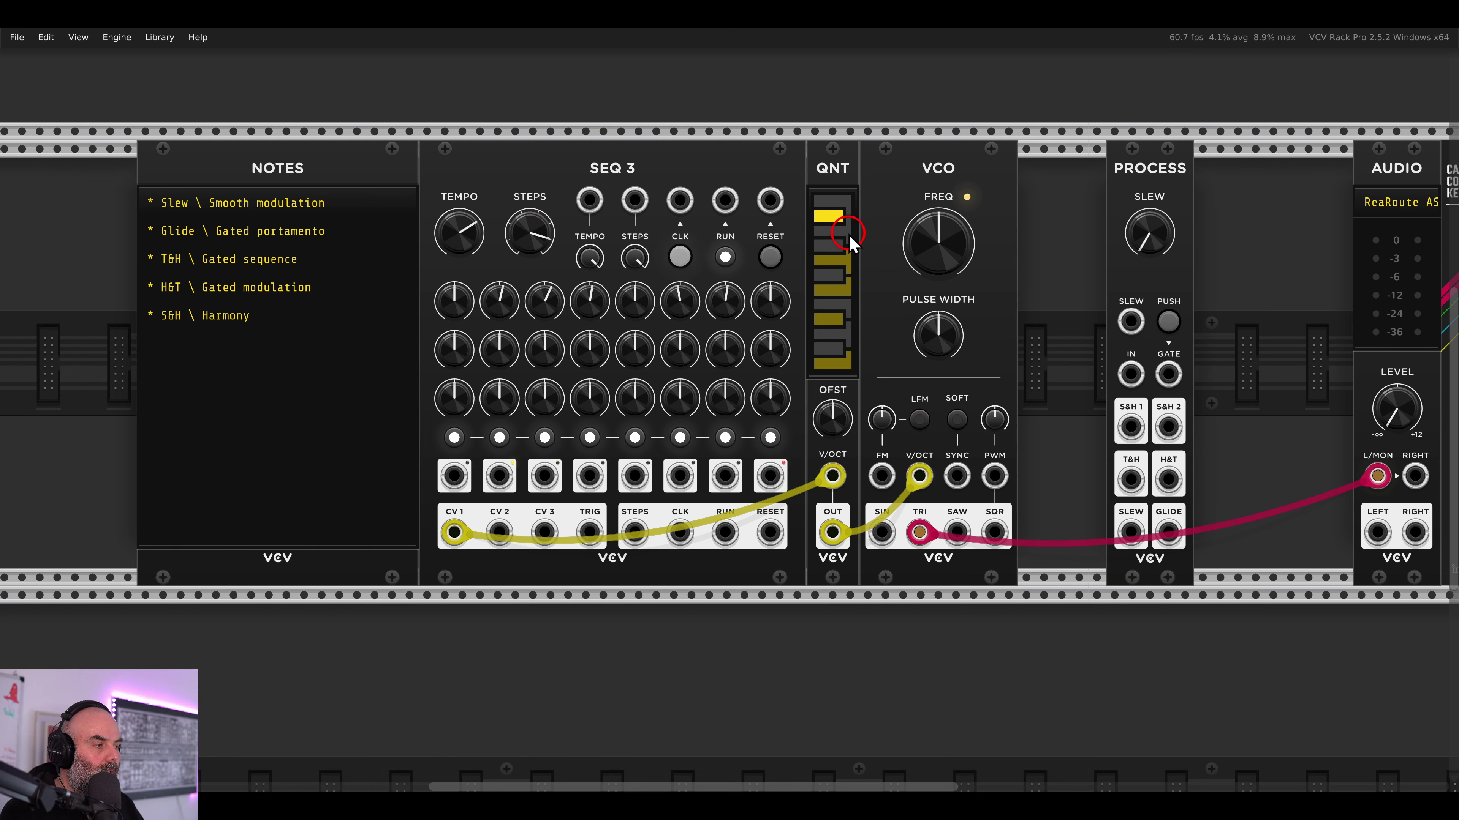
- Move the Process module farther from the VCO and open the module browser for the space between them
scroll(815, 287, "up", 3)
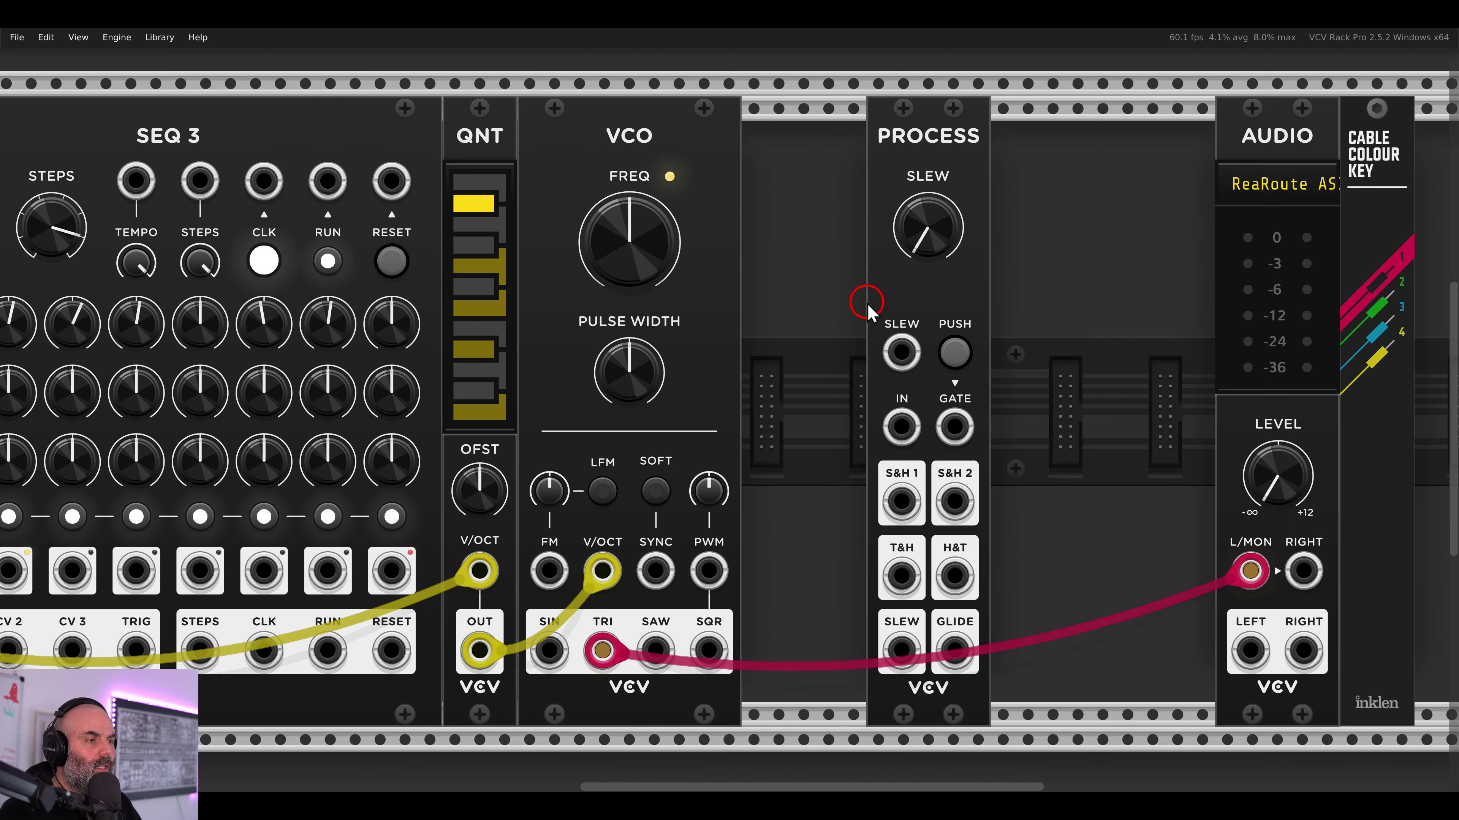
left_click_drag(867, 304, 834, 288)
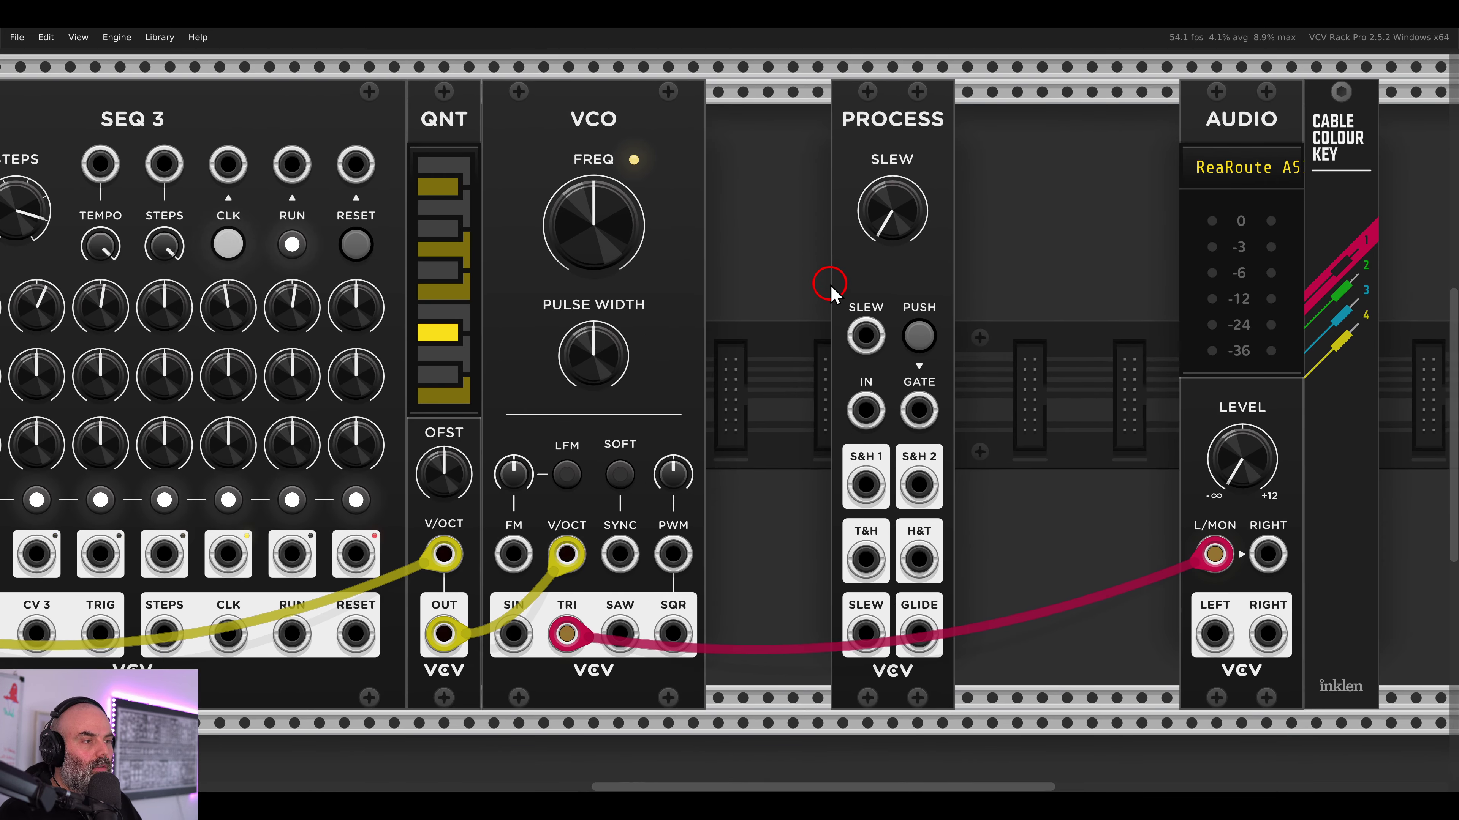
left_click_drag(850, 176, 939, 193)
right_click(841, 215)
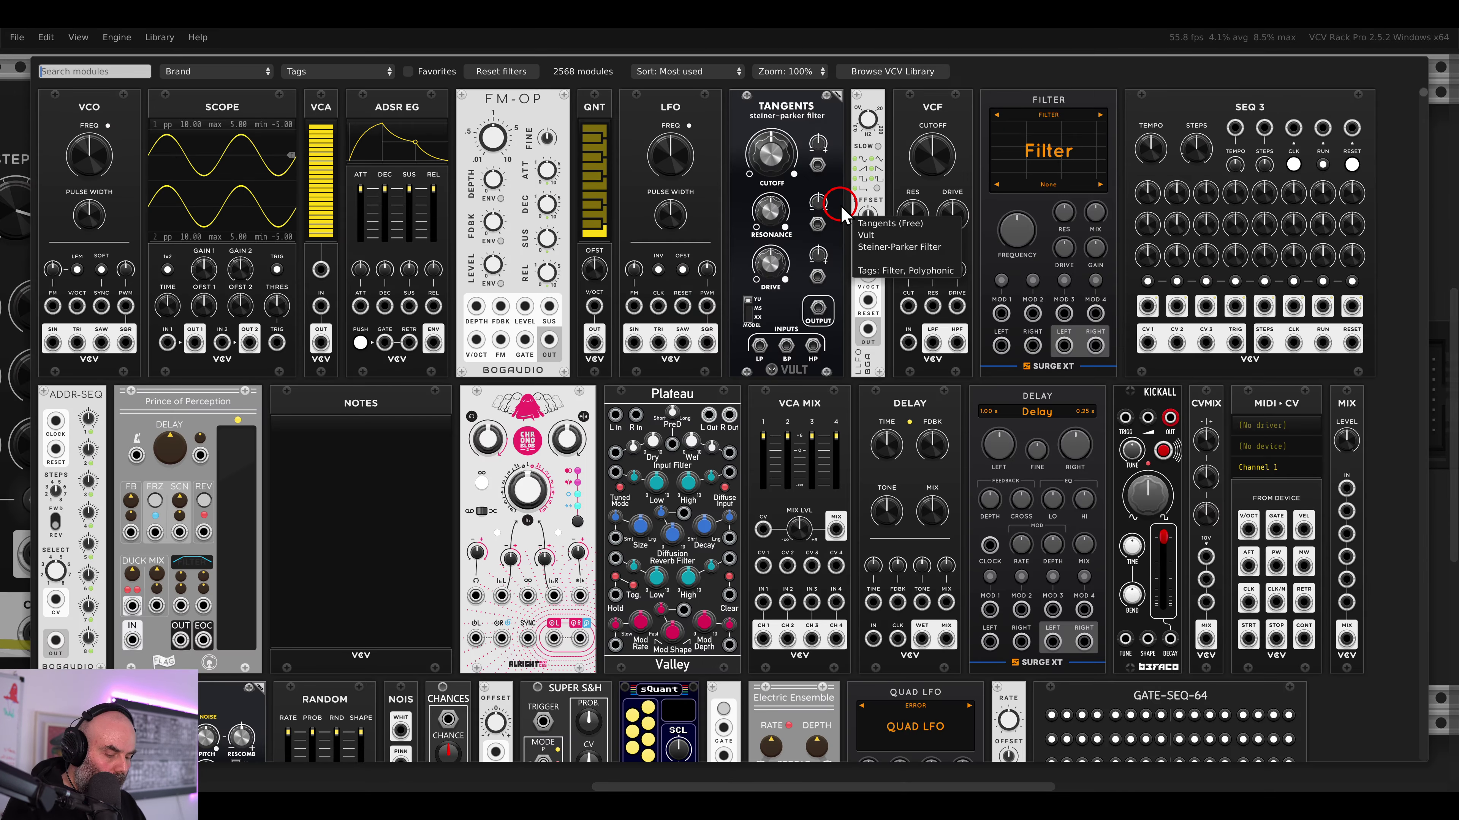
type("proc")
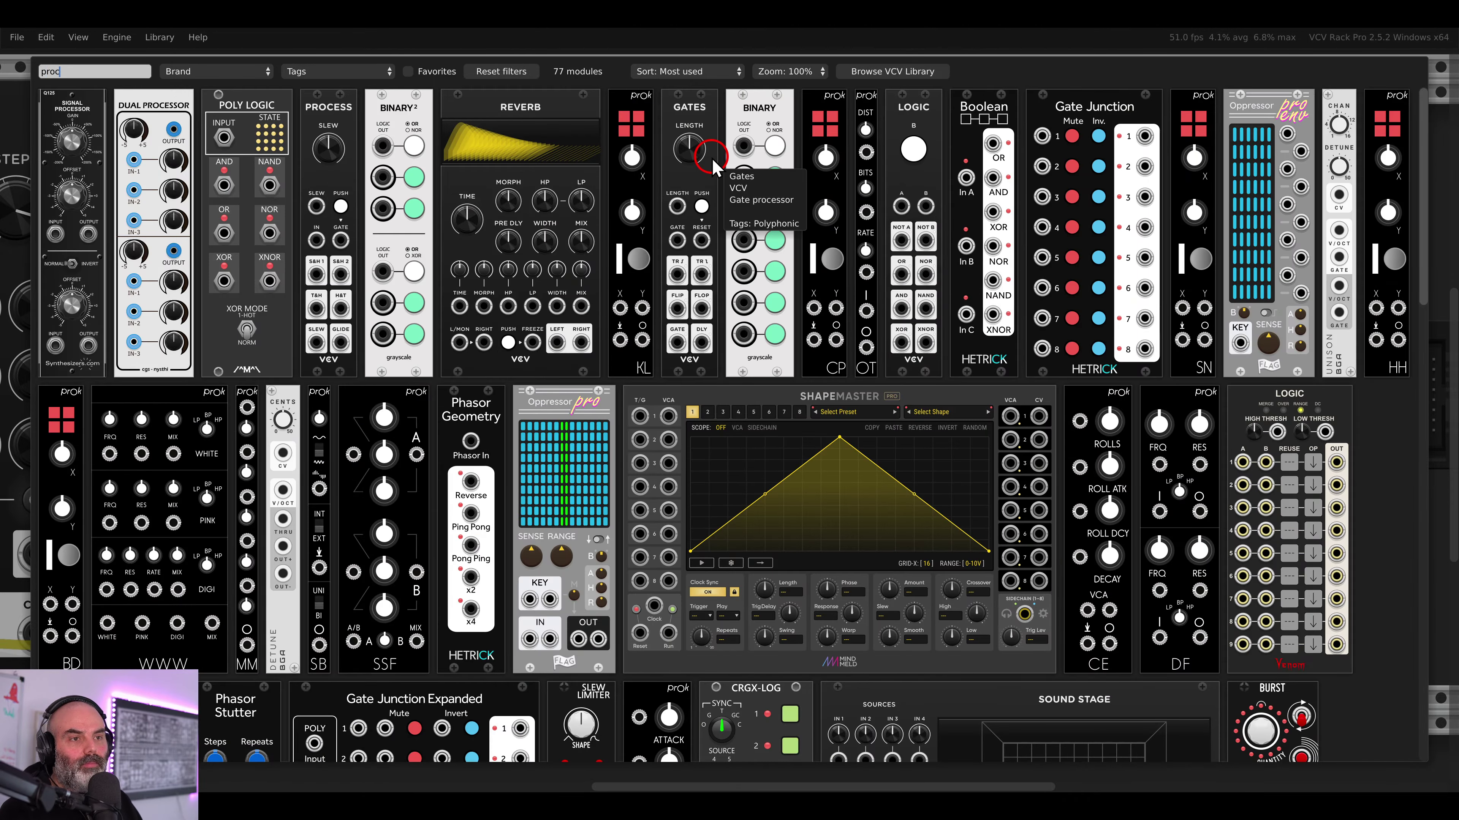
key("BackSpace")
key("BackSpace")
key("BackSpace")
key("BackSpace")
- Search the module library for "resca" and place the VCV RSCL module directly beside the VCO
type("resca")
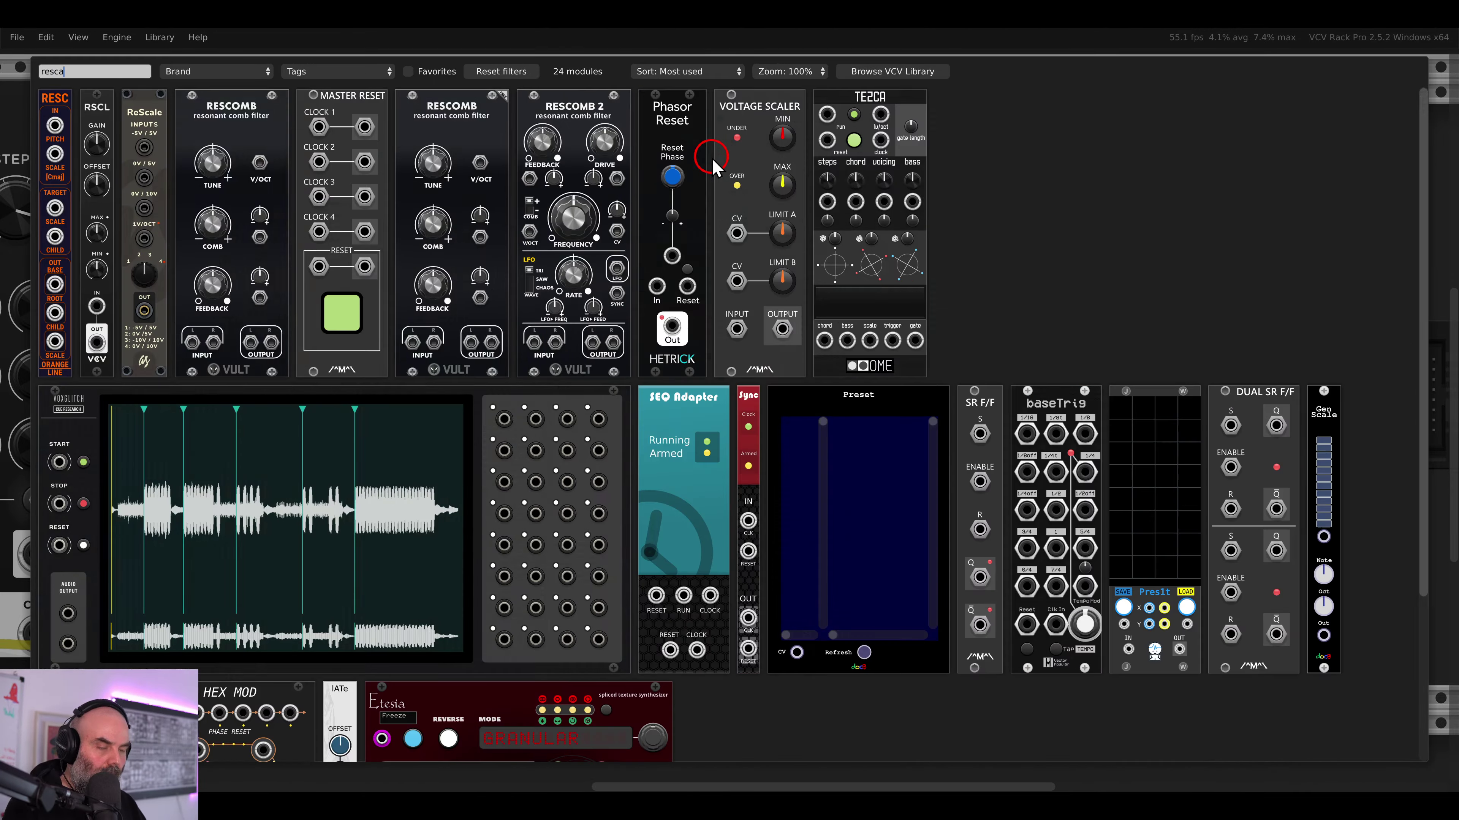
left_click_drag(92, 120, 649, 184)
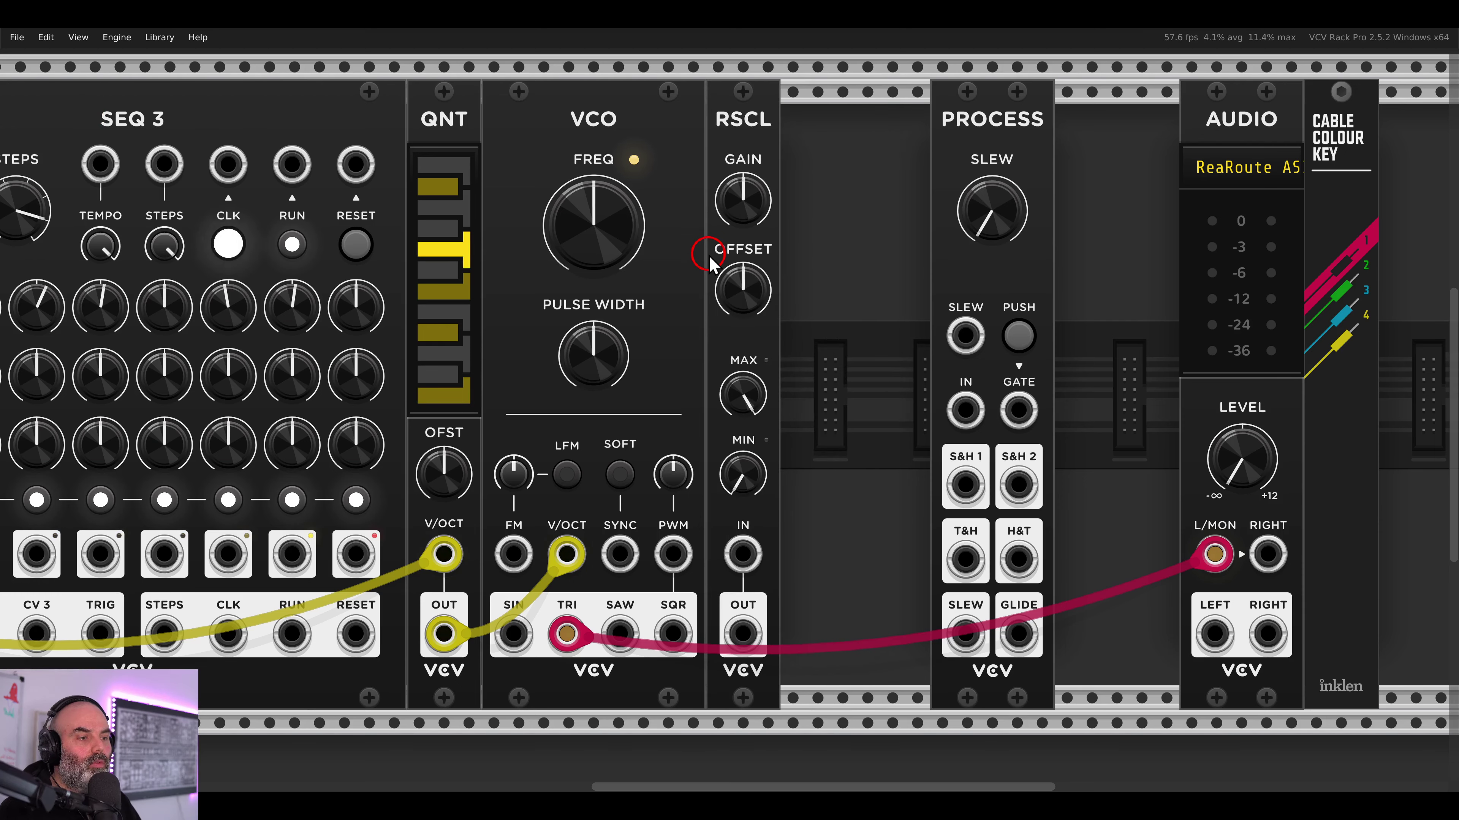
- Reroute the VCO's TRI cable from Audio L/MON to the RSCL IN jack and set the Audio level to -12 dB
scroll(724, 253, "down", 3)
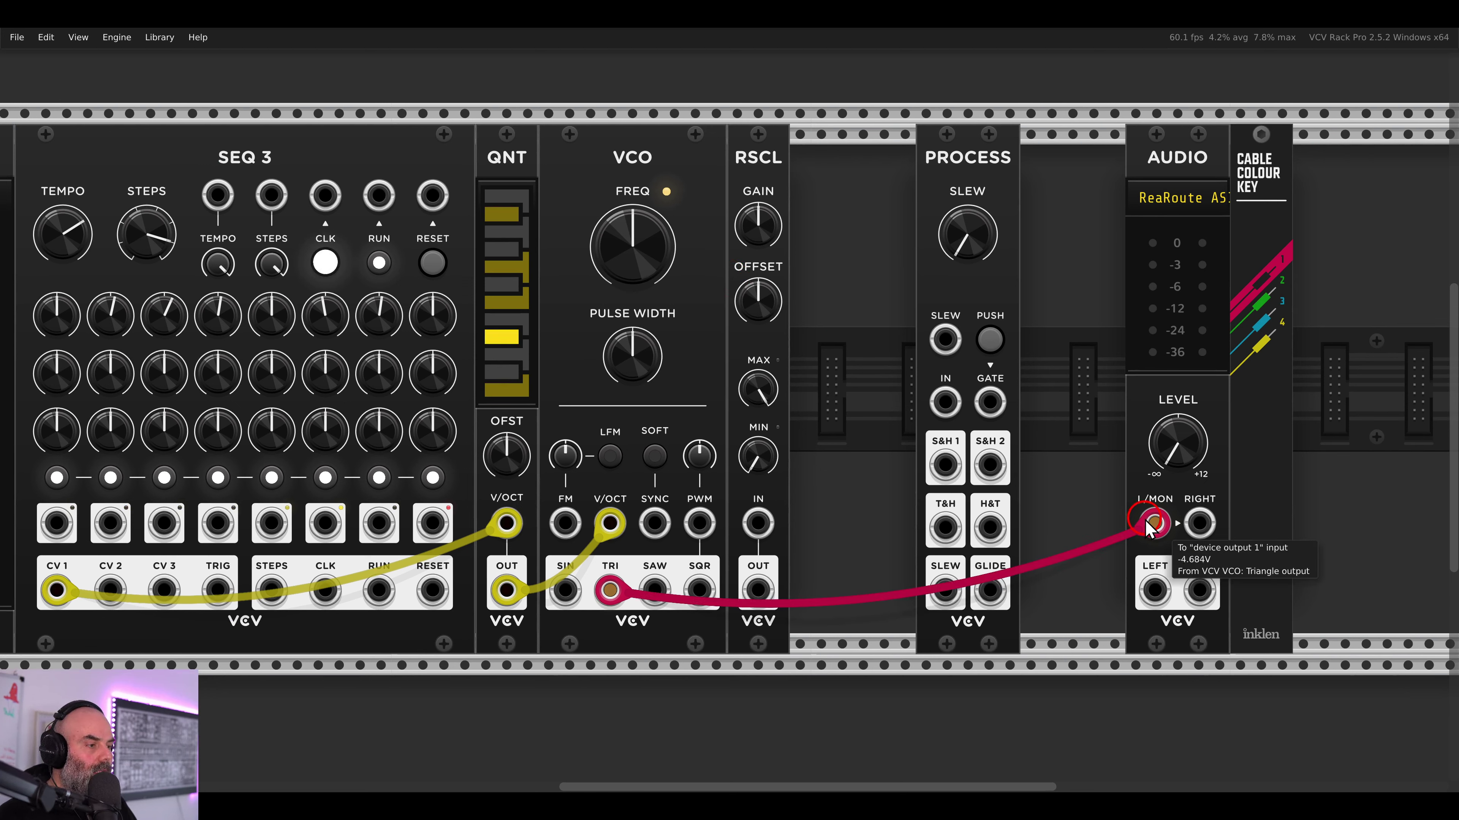
left_click_drag(1151, 522, 758, 523)
left_click(1167, 460)
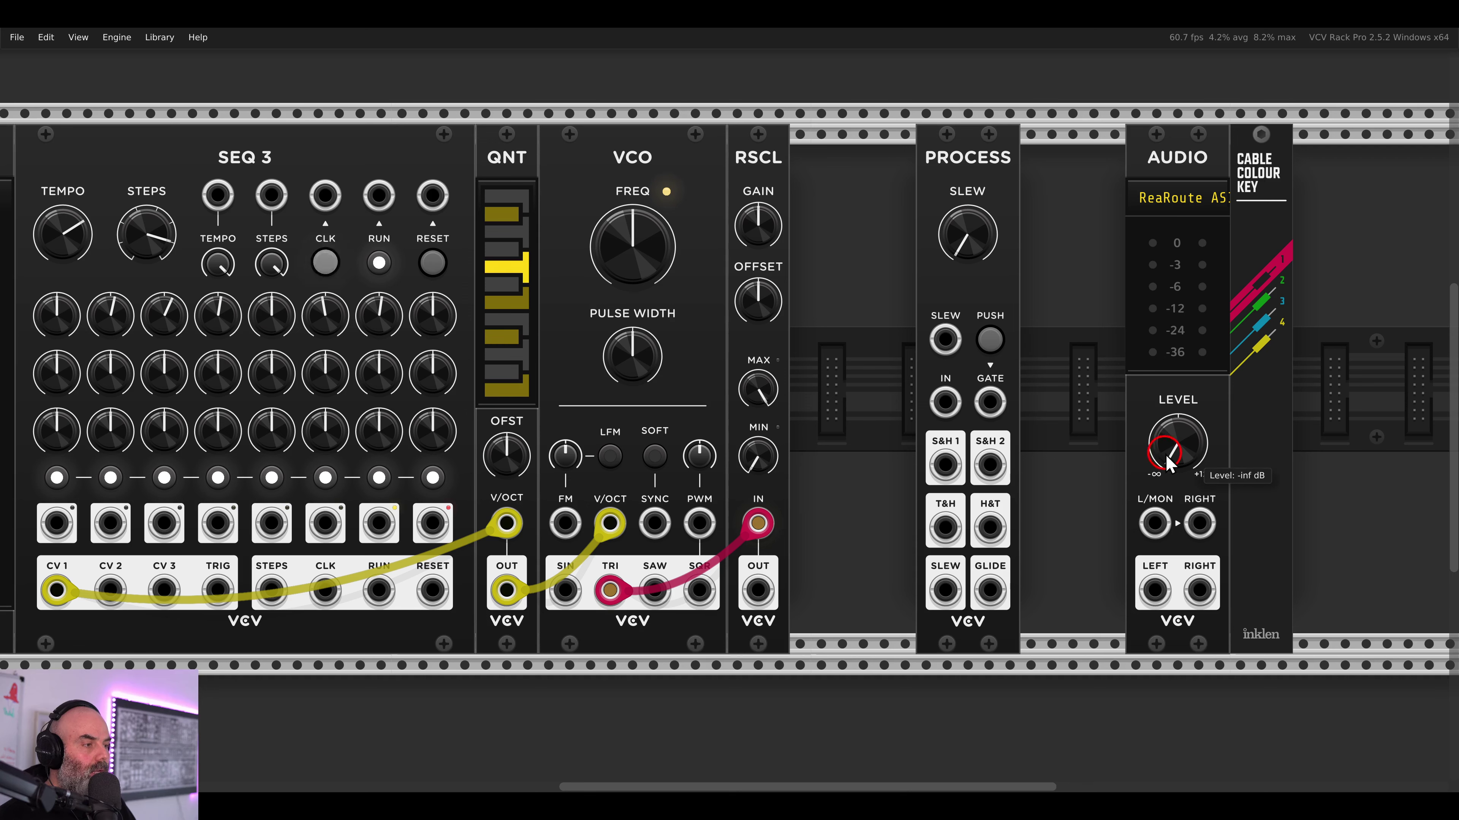
left_click_drag(1168, 459, 1174, 450)
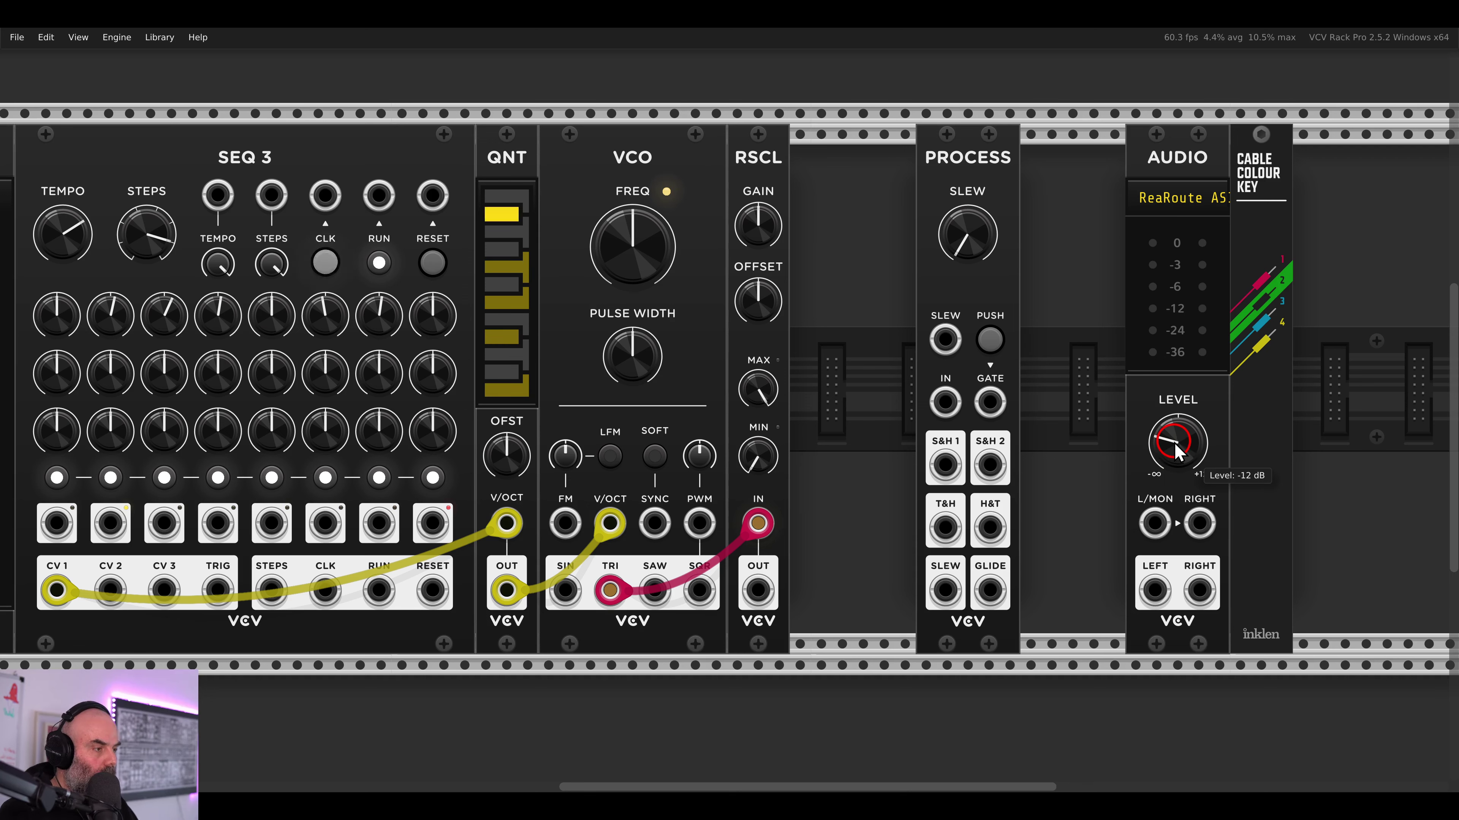
- Shift the patch away from Process, add a VCV Scope beside RSCL, and patch RSCL OUT through Scope channel 1 to Audio L/MON
left_click_drag(774, 190, 607, 193)
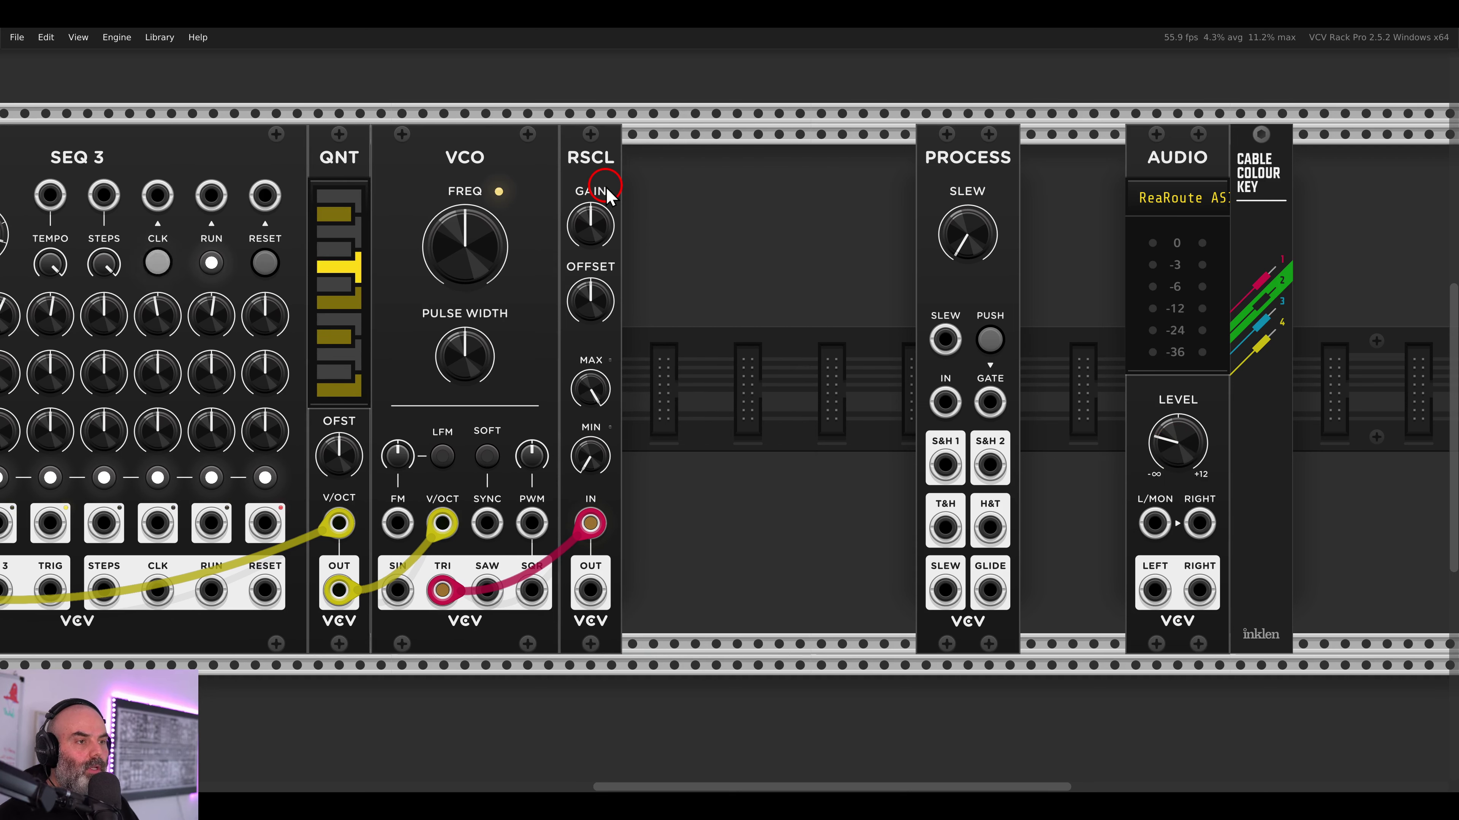
right_click(694, 244)
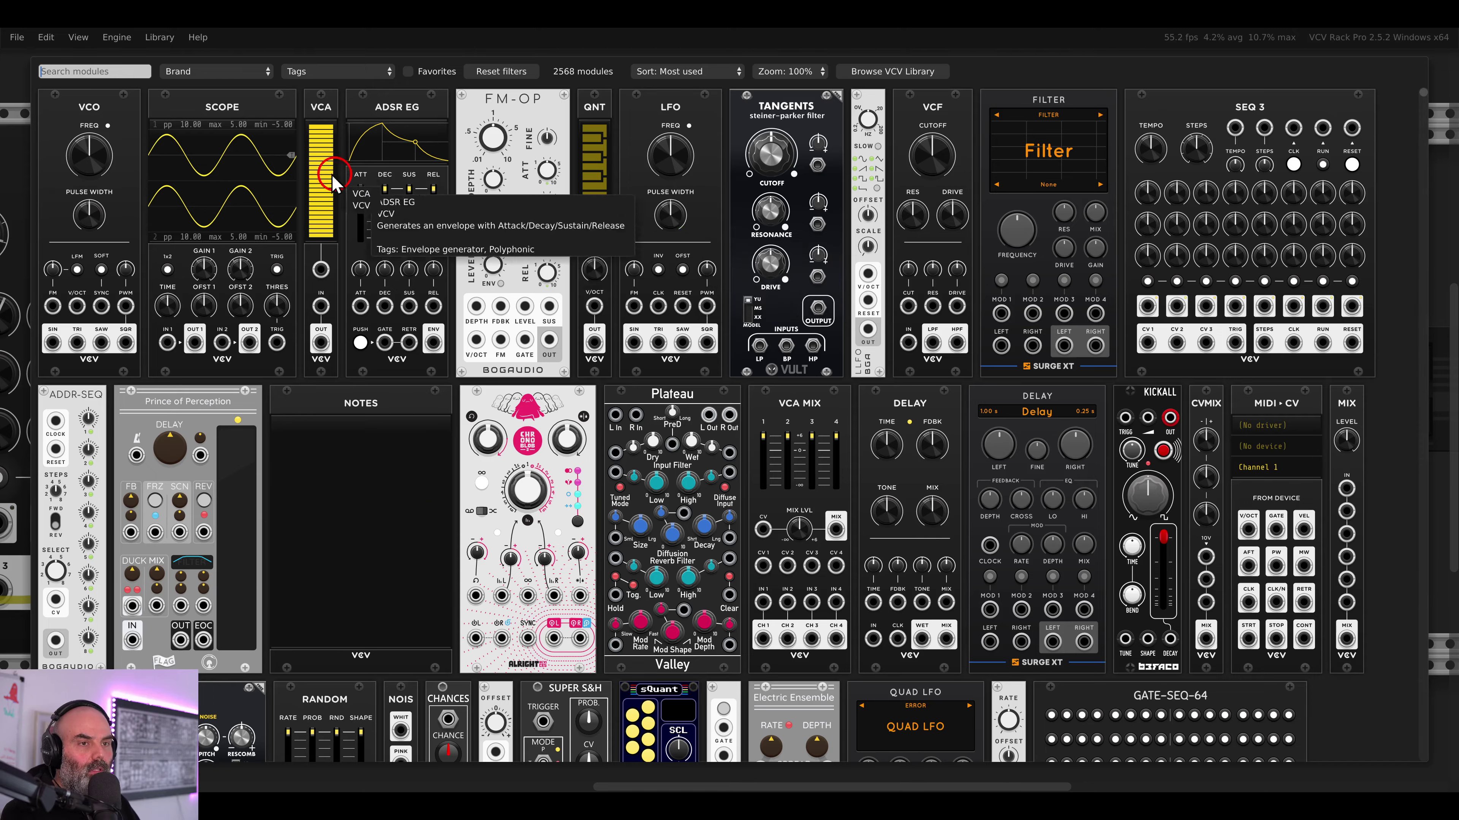
left_click(226, 155)
left_click_drag(590, 590, 1155, 522)
key("1")
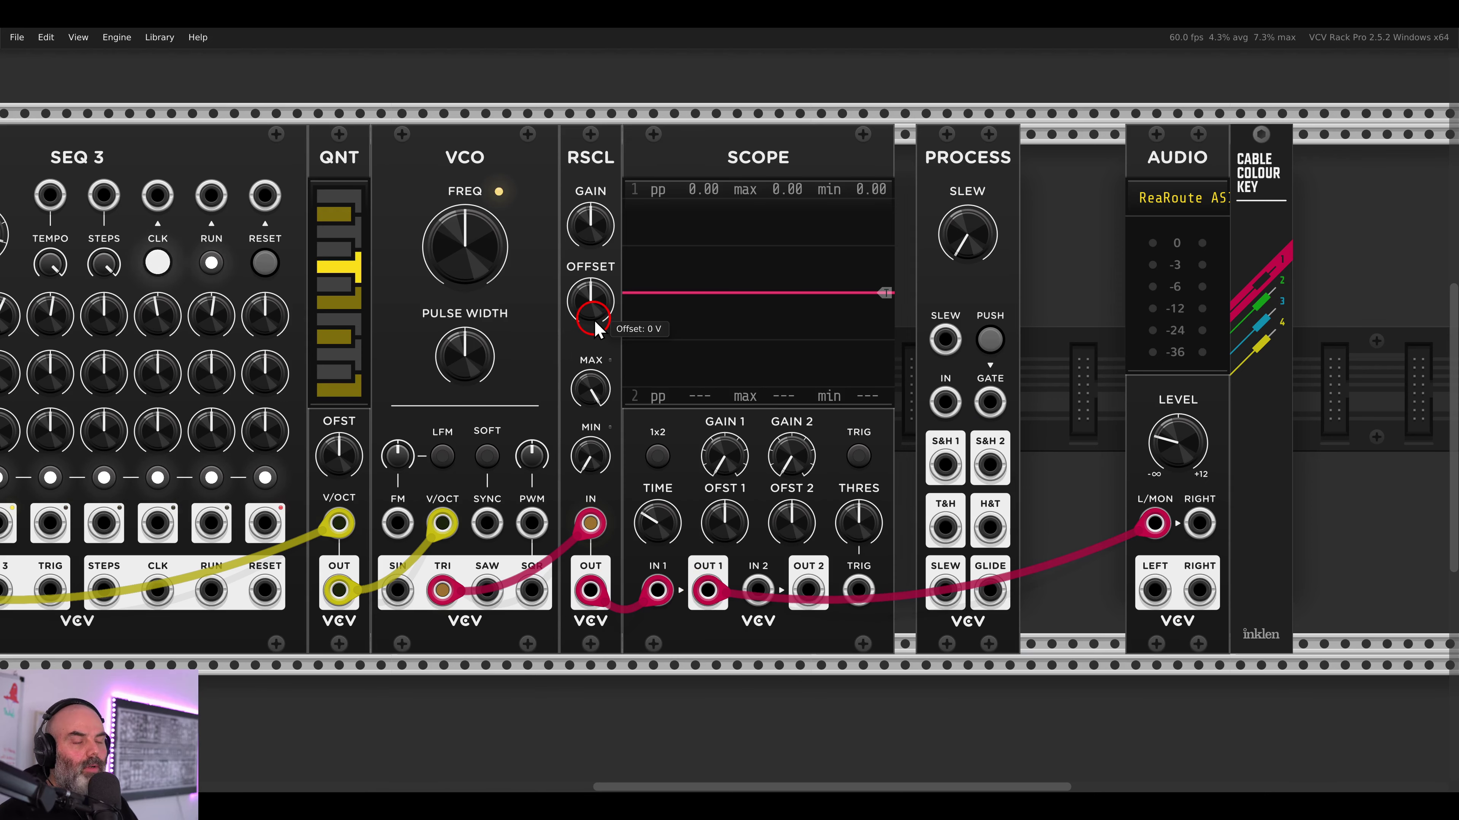
- Set the RSCL's gain multiplier to 10x and enable reflection at both maximum and minimum
right_click(592, 176)
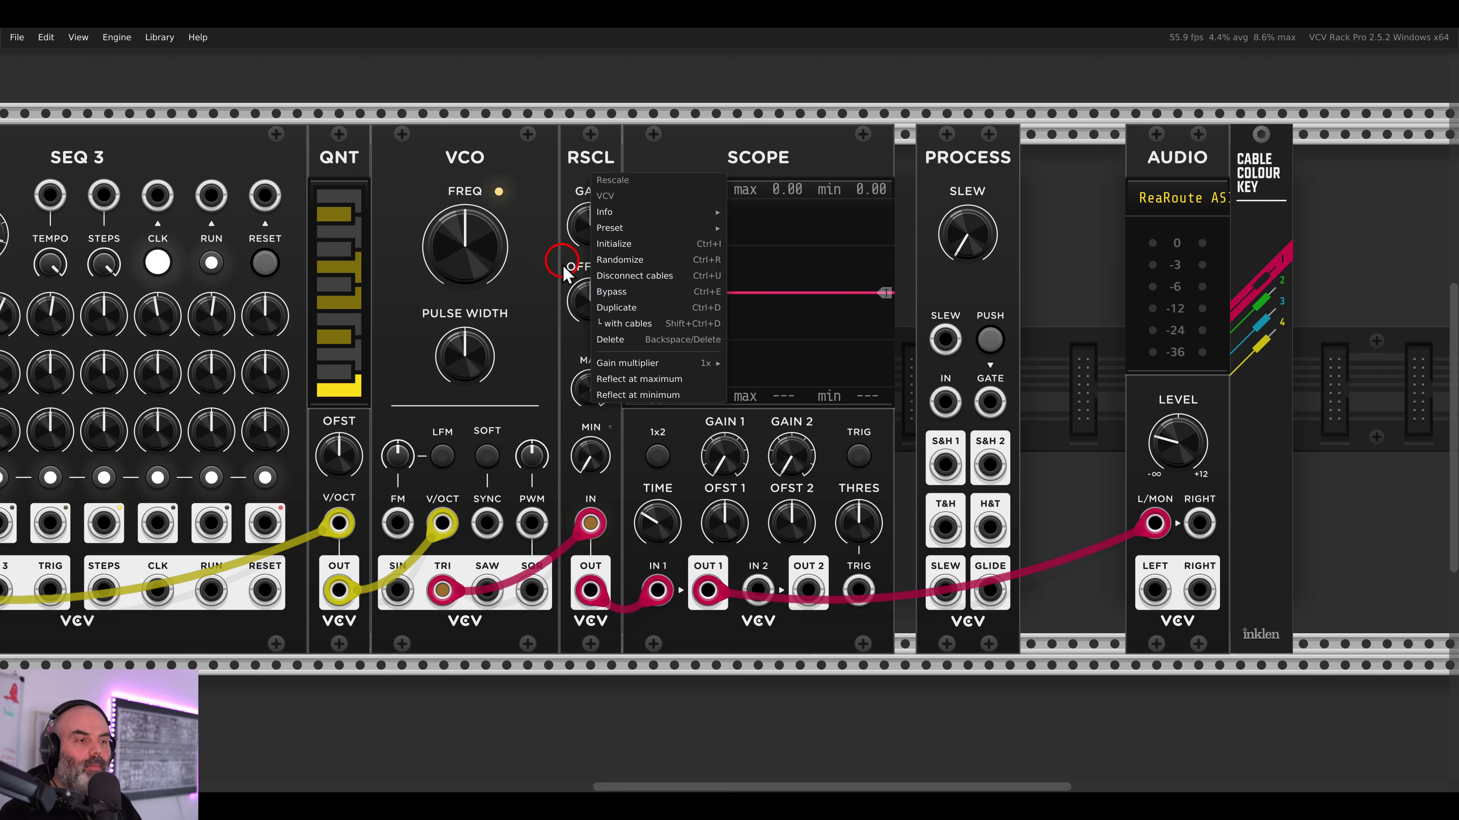
mouse_move(640, 365)
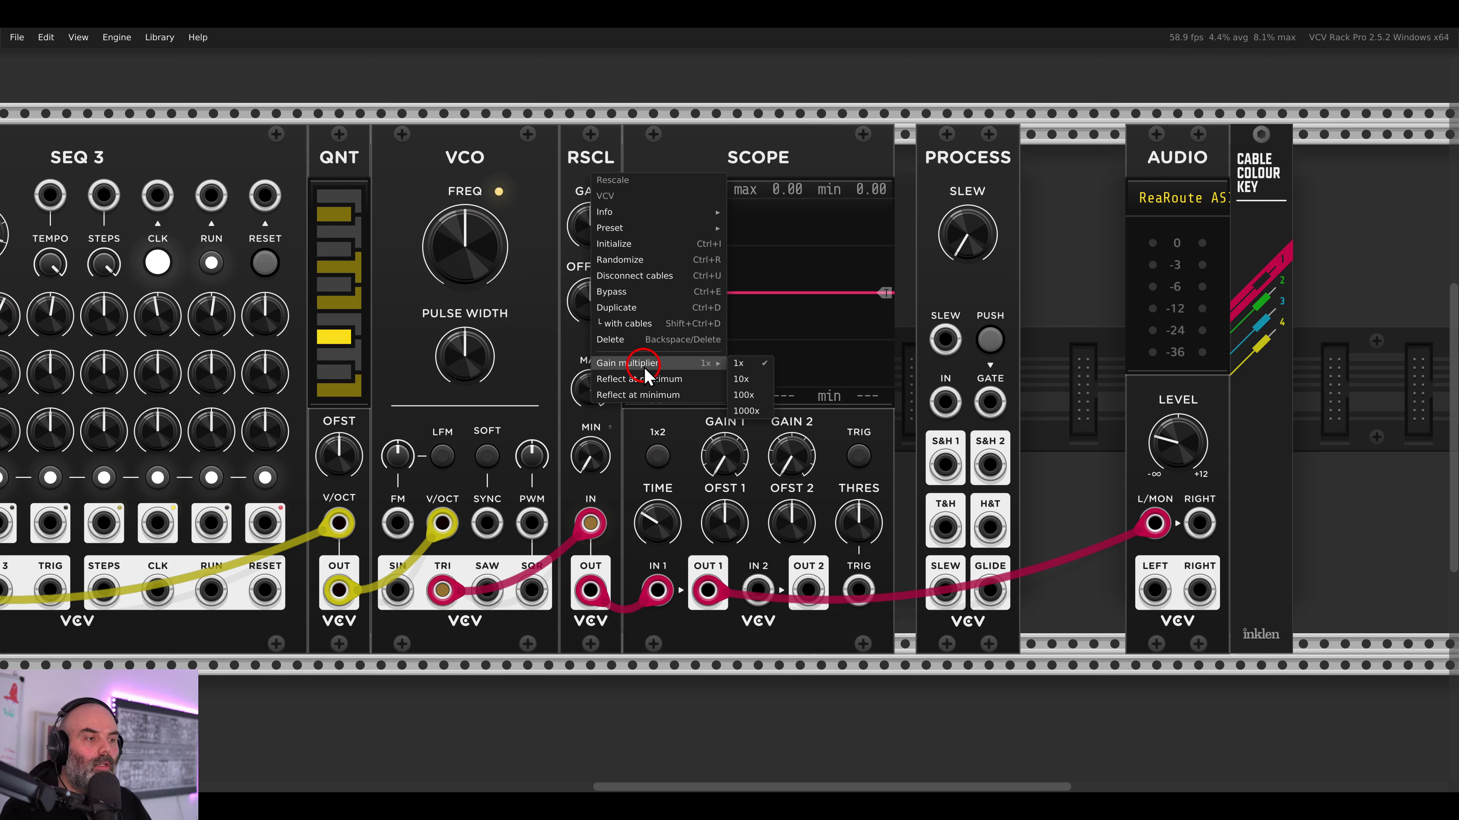
left_click(740, 380)
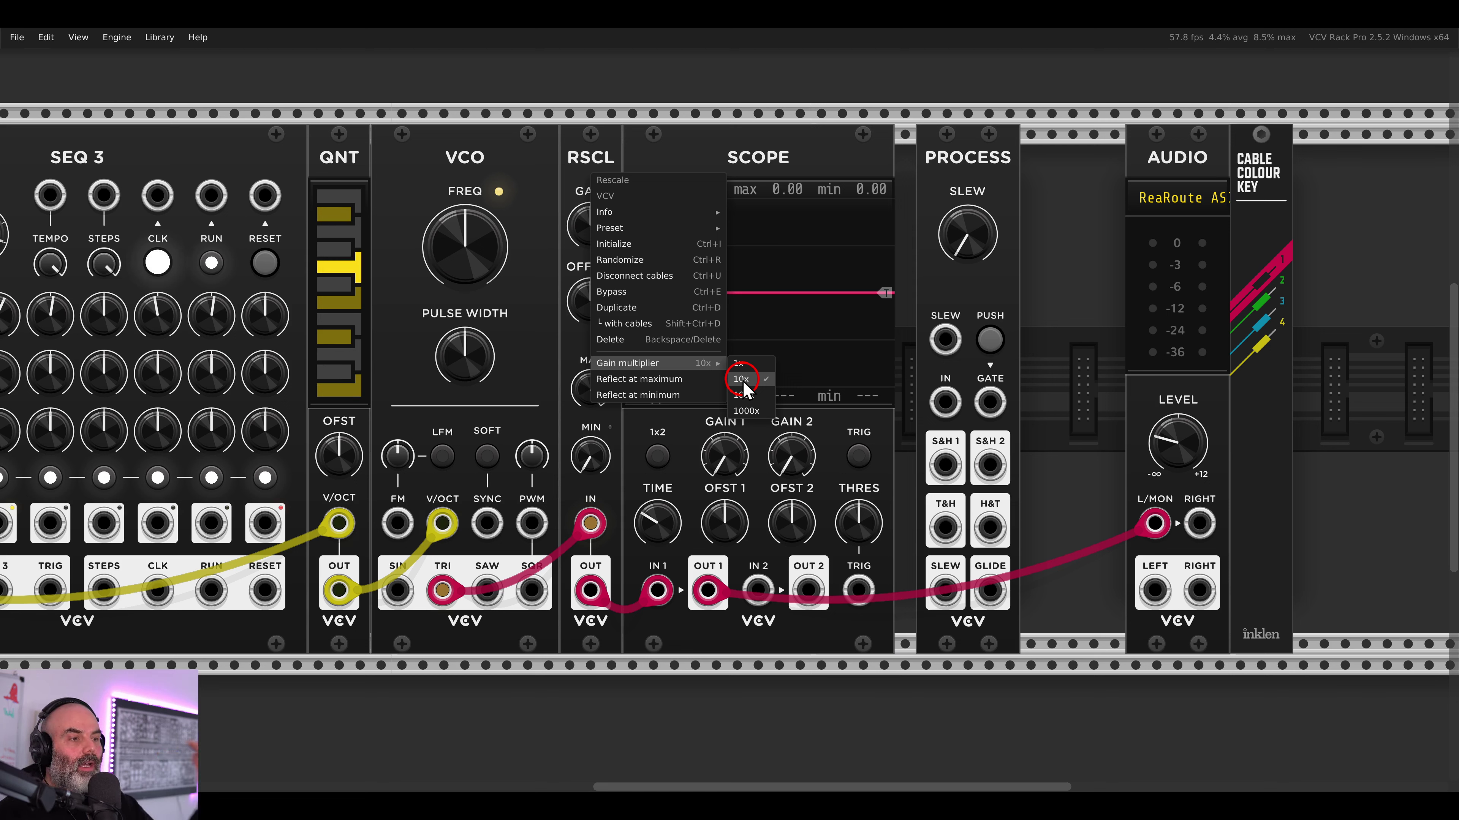
left_click(677, 381)
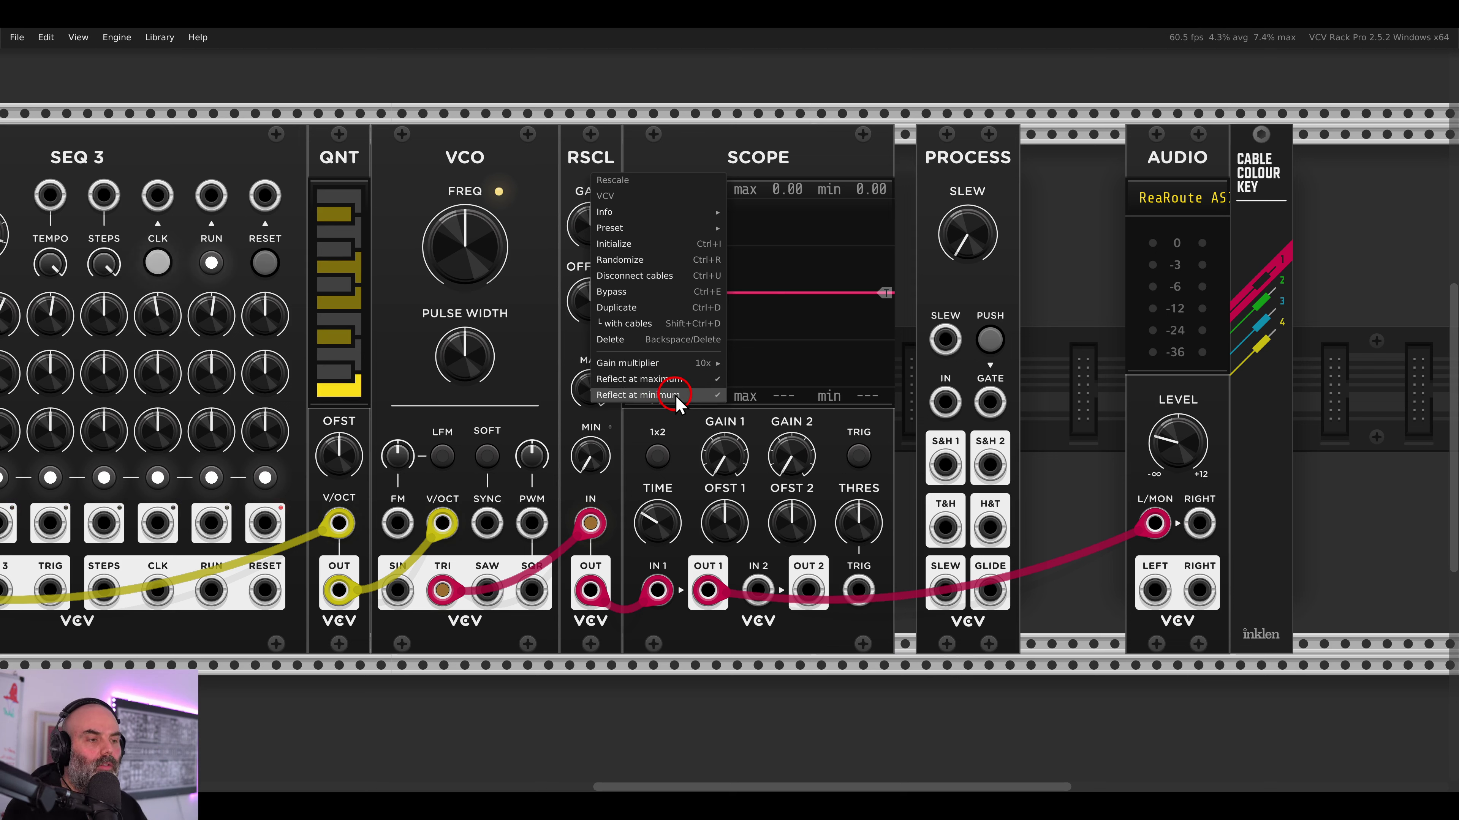
left_click(581, 169)
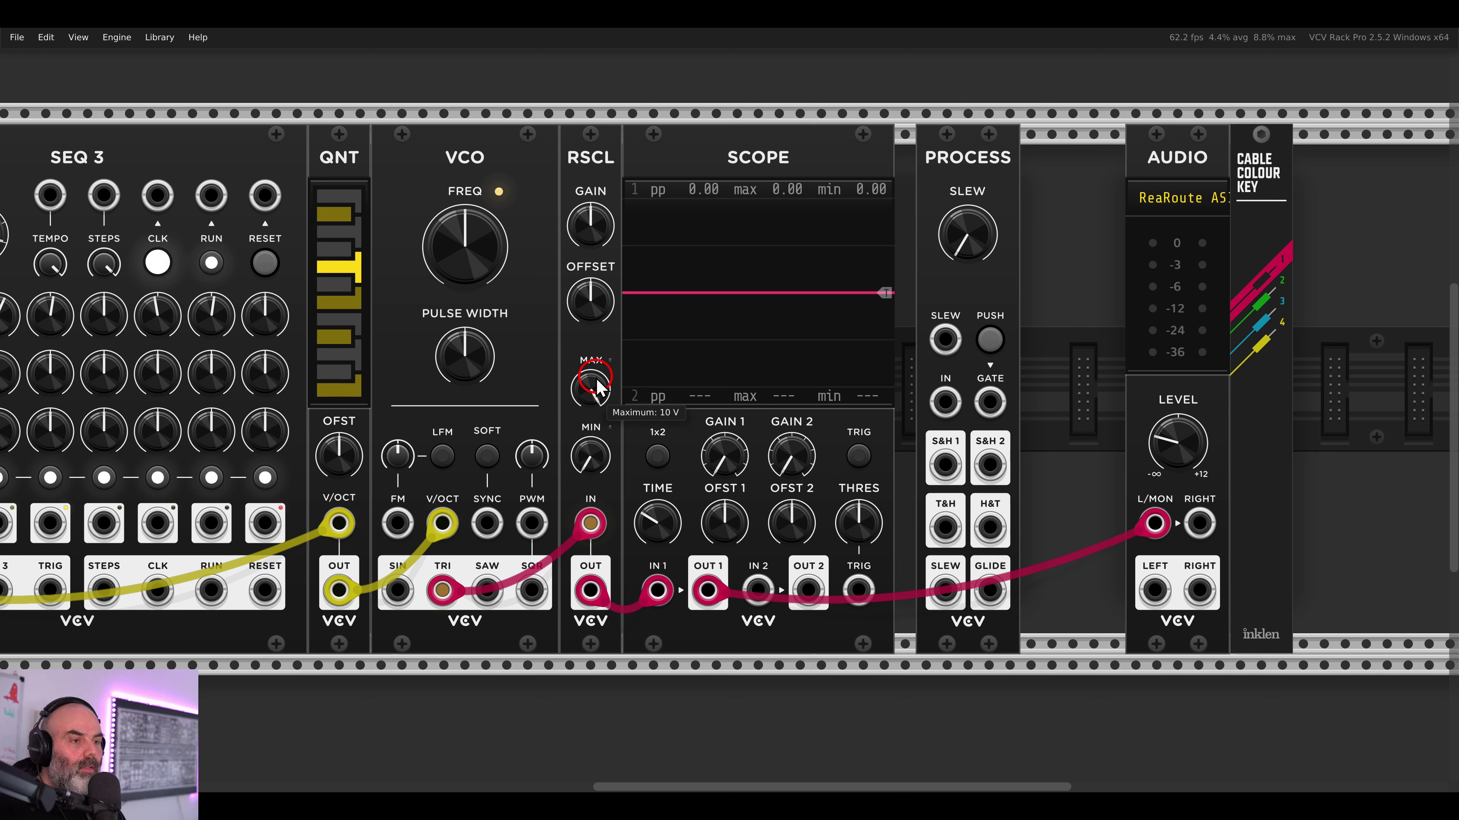
- Set the RSCL's MAX to about 5 V and MIN to about -5 V, and raise its gain to about 0.24x
left_click_drag(592, 436, 592, 405)
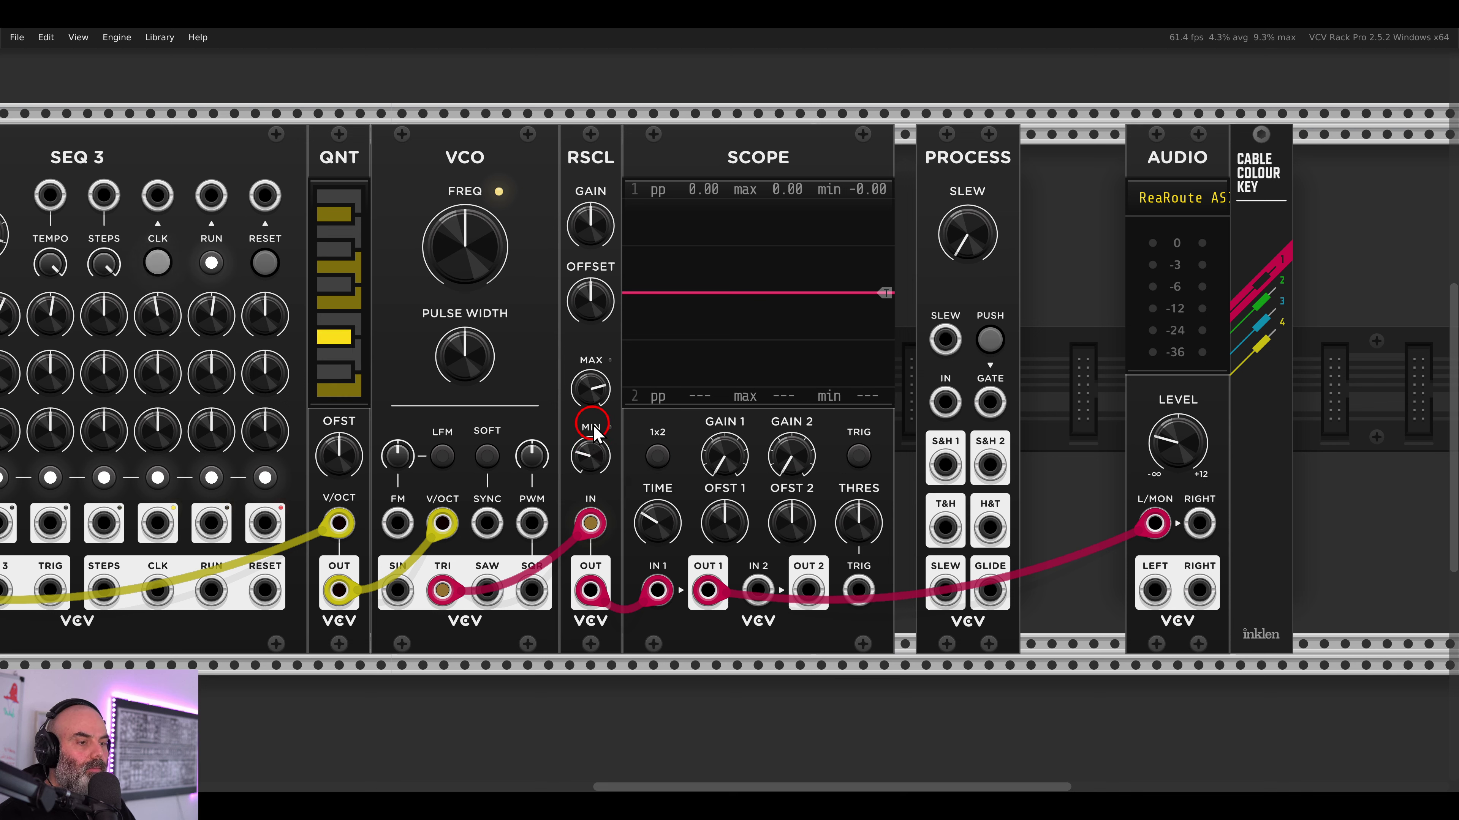
left_click_drag(597, 249, 597, 230)
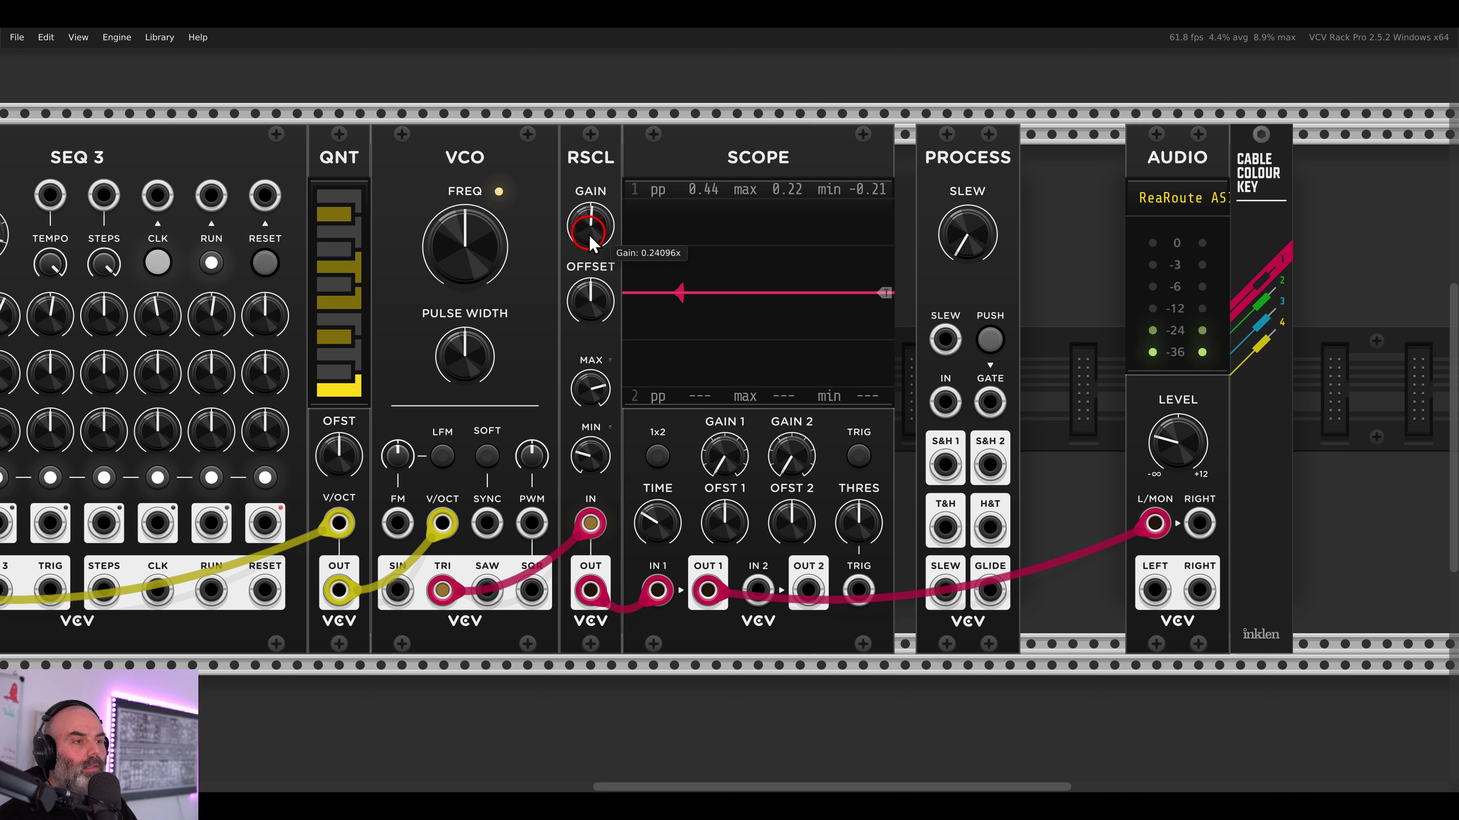
- Adjust the Scope's TIME and enable its trigger, sweep the RSCL gain up to about 1.33x, and reset the gain to 0x
left_click_drag(658, 520, 651, 359)
left_click(858, 458)
left_click_drag(658, 524, 655, 518)
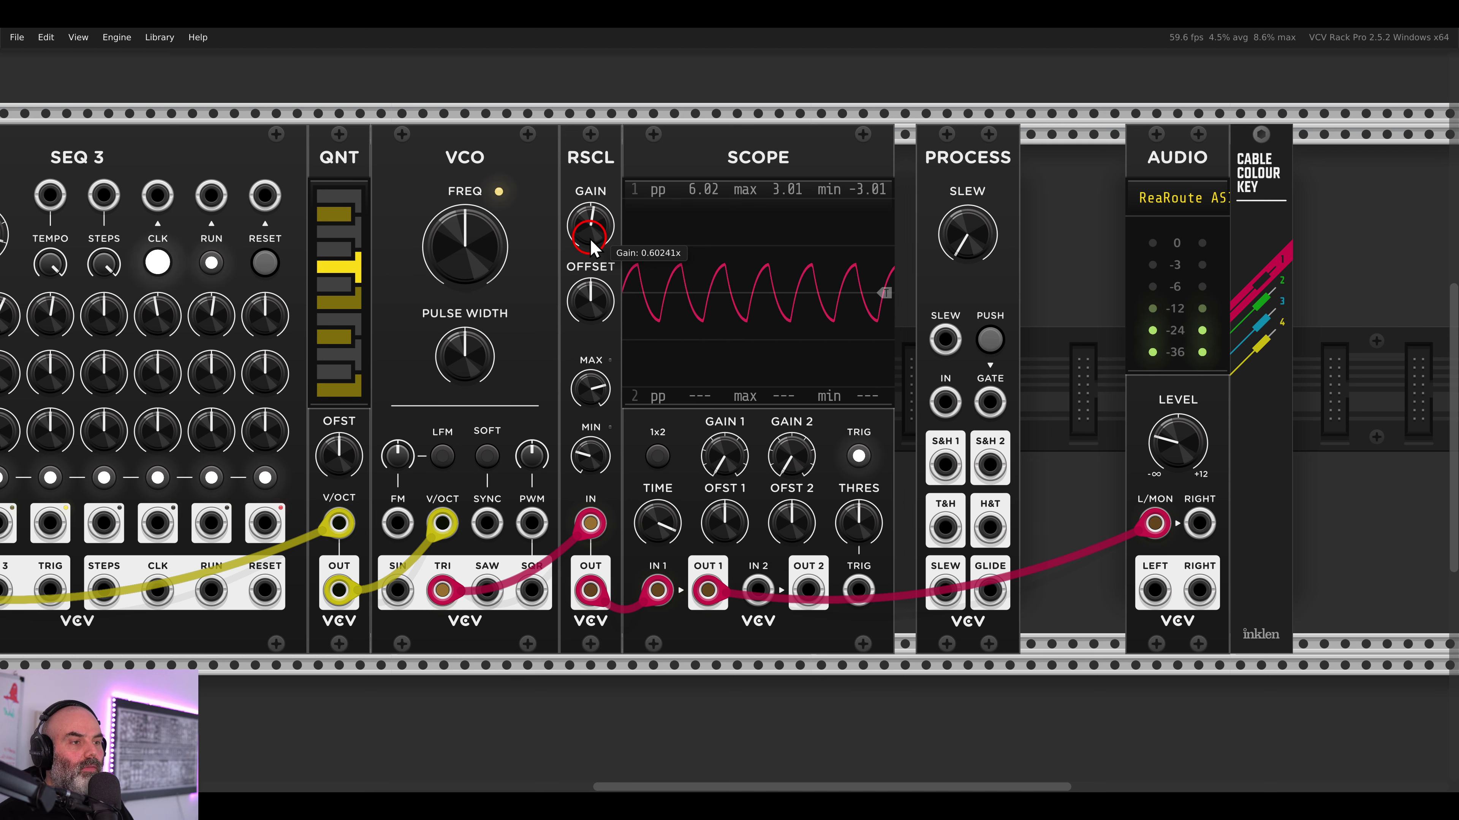
mouse_move(592, 240)
left_mouse_down()
mouse_move(580, 218)
mouse_move(594, 233)
left_mouse_up()
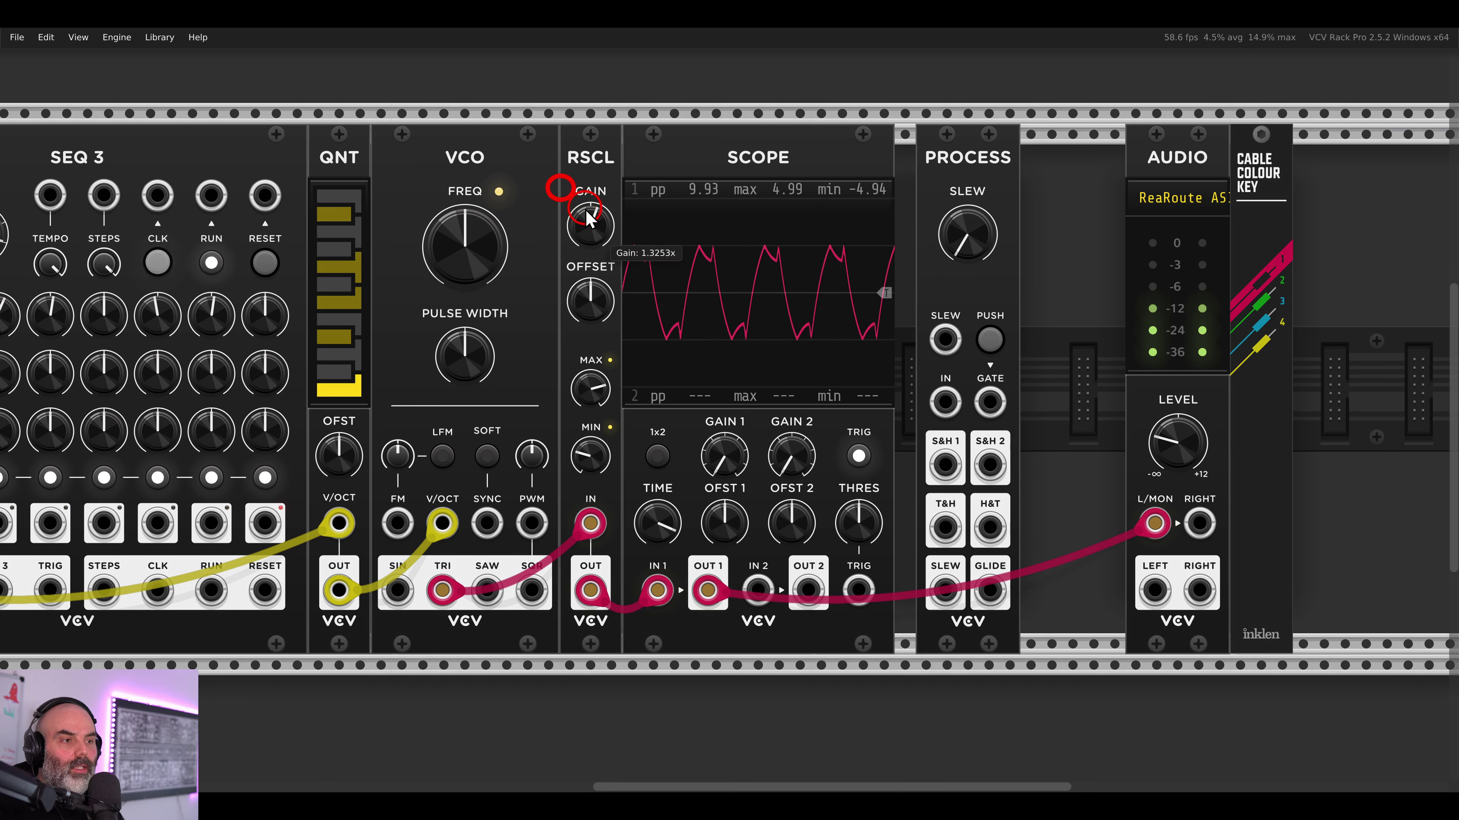
double_click(596, 234)
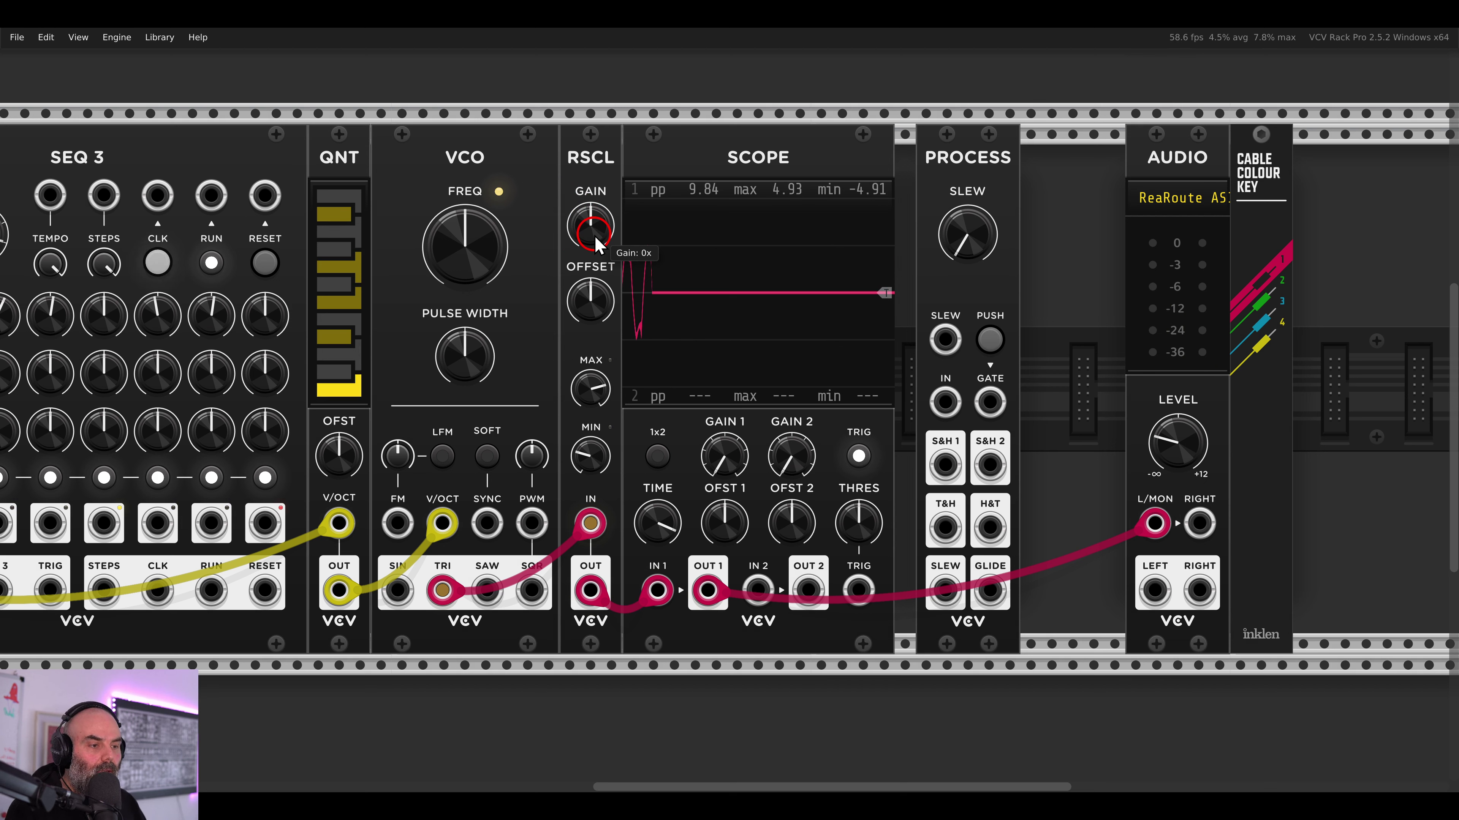
- Reroute the Audio L/MON cable directly from RSCL OUT and delete the Scope module
left_click_drag(710, 590, 591, 589)
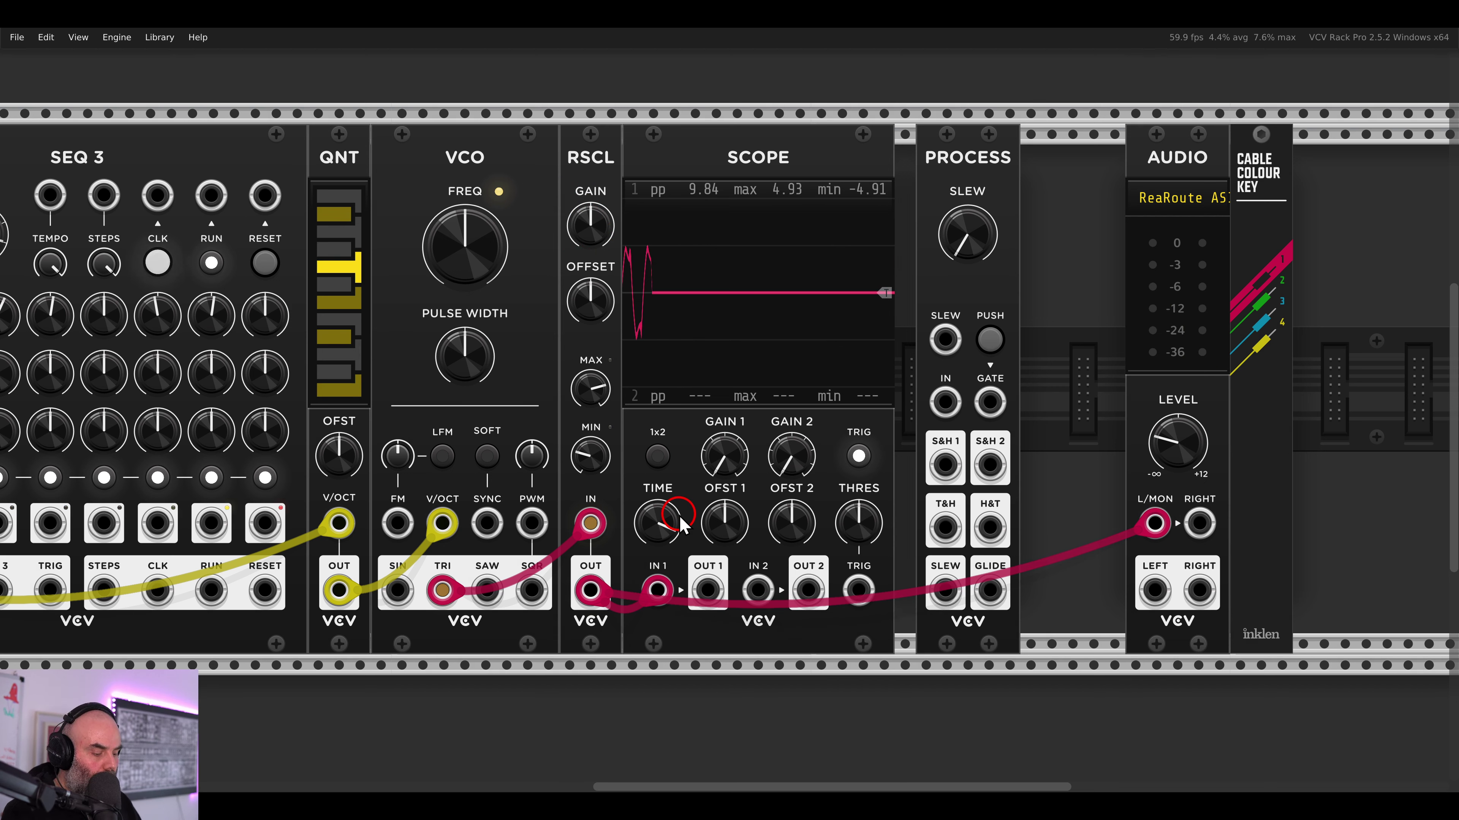
key("Delete")
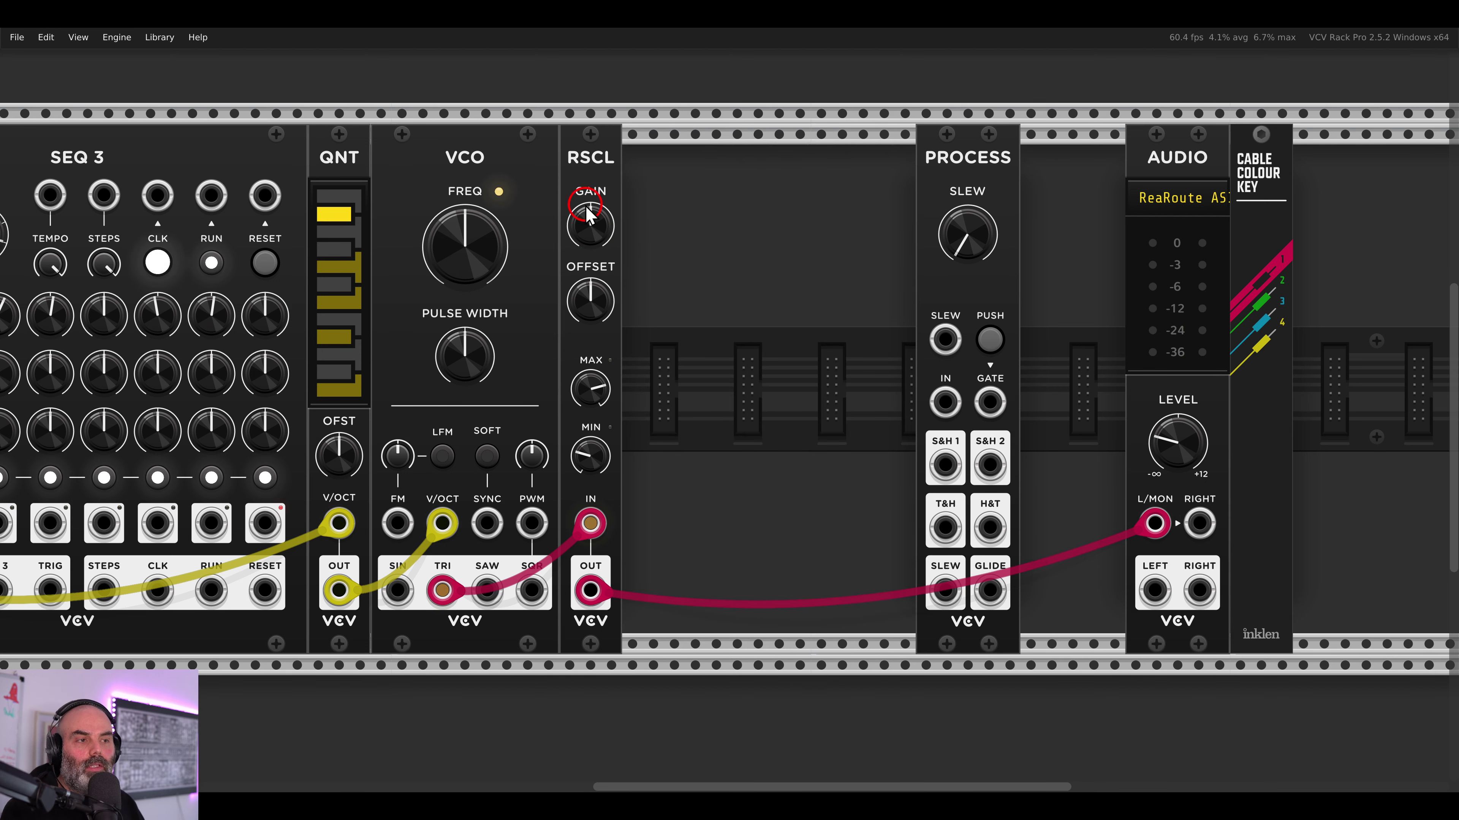
- Insert a VCV VCA between the VCO and RSCL, patching VCO TRI into VCA IN and VCA OUT into RSCL IN
left_click_drag(587, 193, 715, 207)
right_click(641, 236)
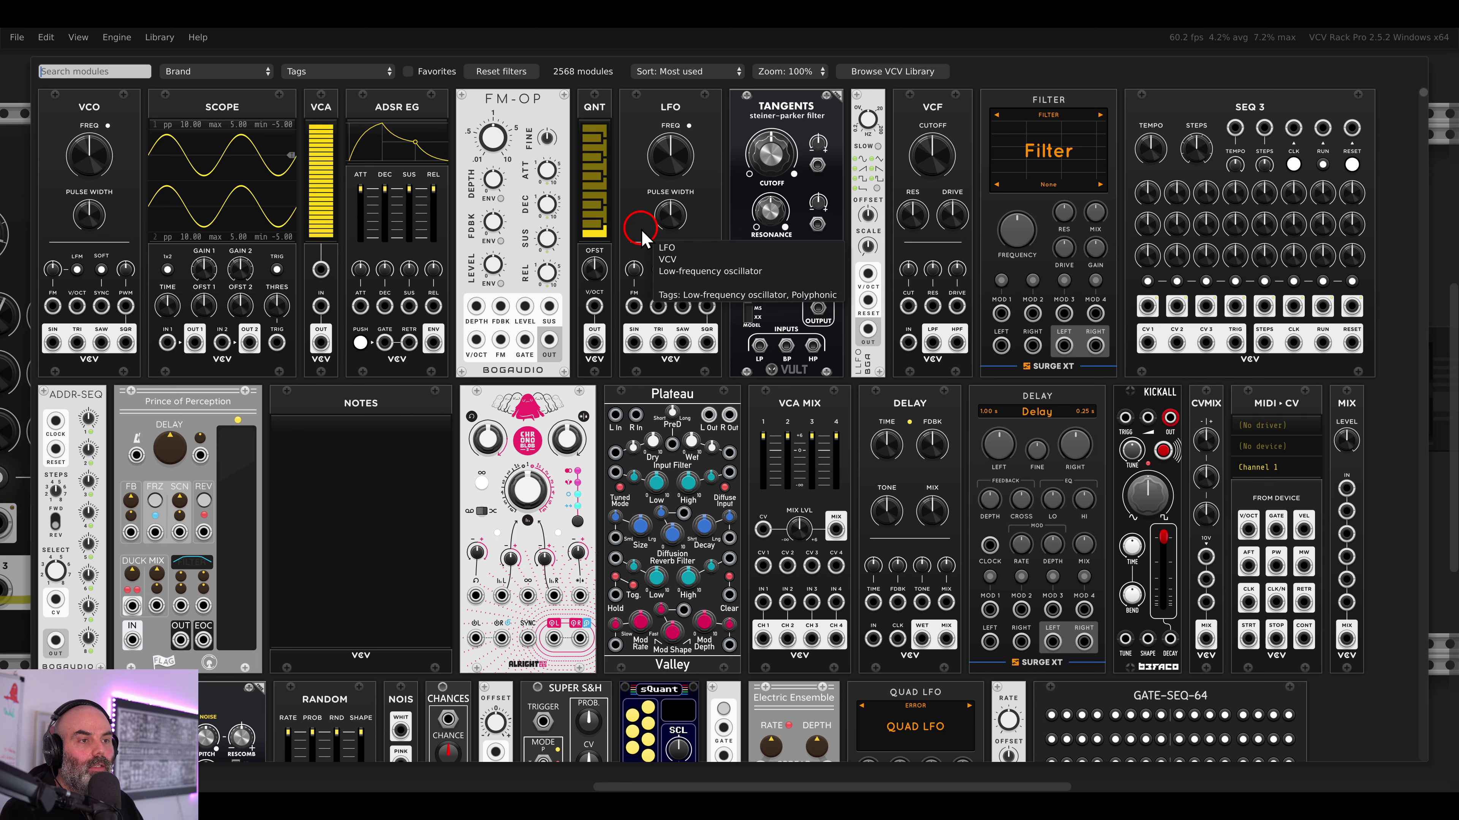
left_click(331, 112)
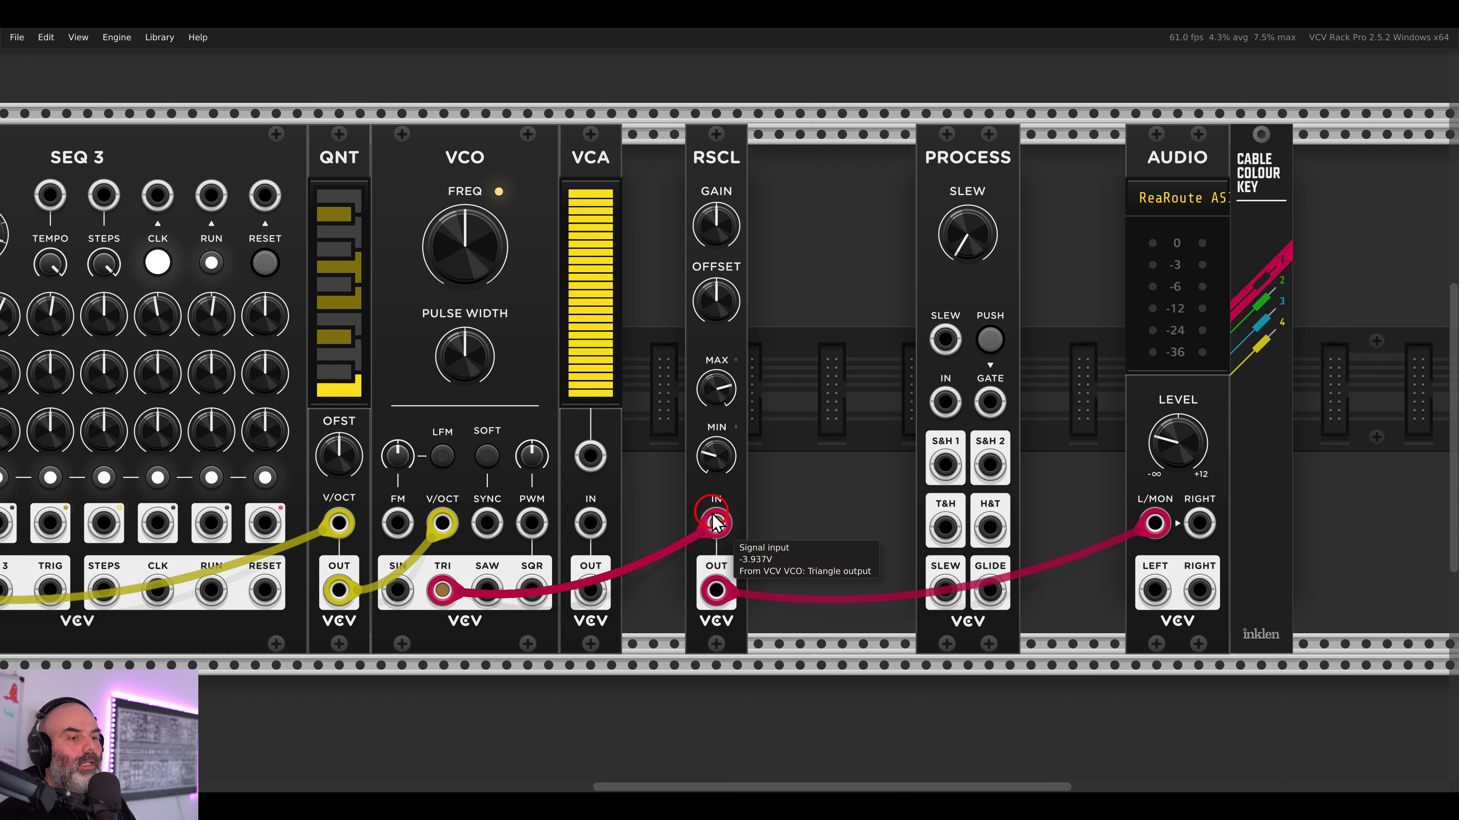
left_click_drag(715, 522, 590, 523)
left_click_drag(590, 590, 712, 525)
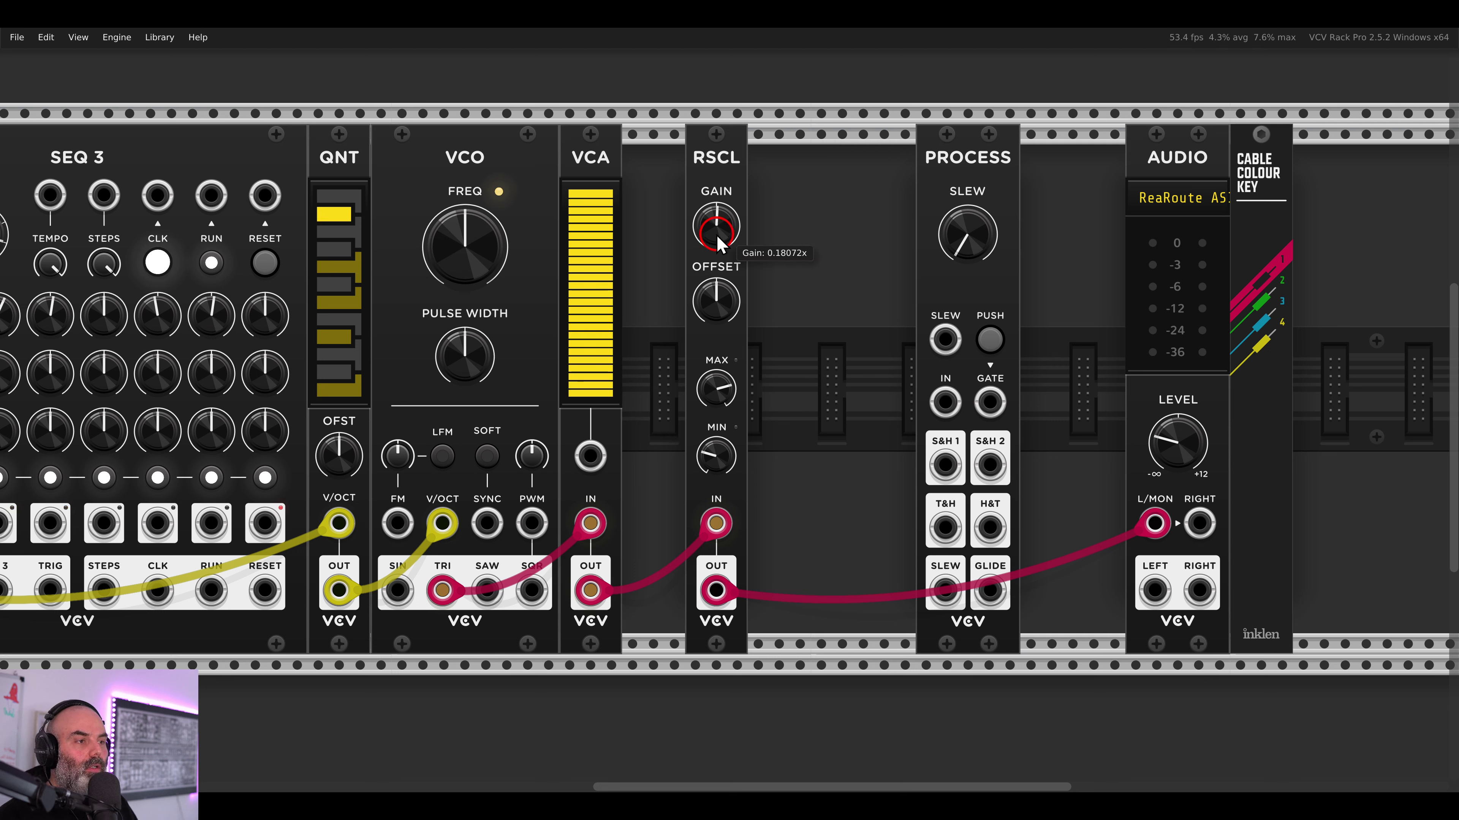
- Raise the RSCL's GAIN until the signal folds at the MAX and MIN limits
left_click_drag(703, 227, 700, 221)
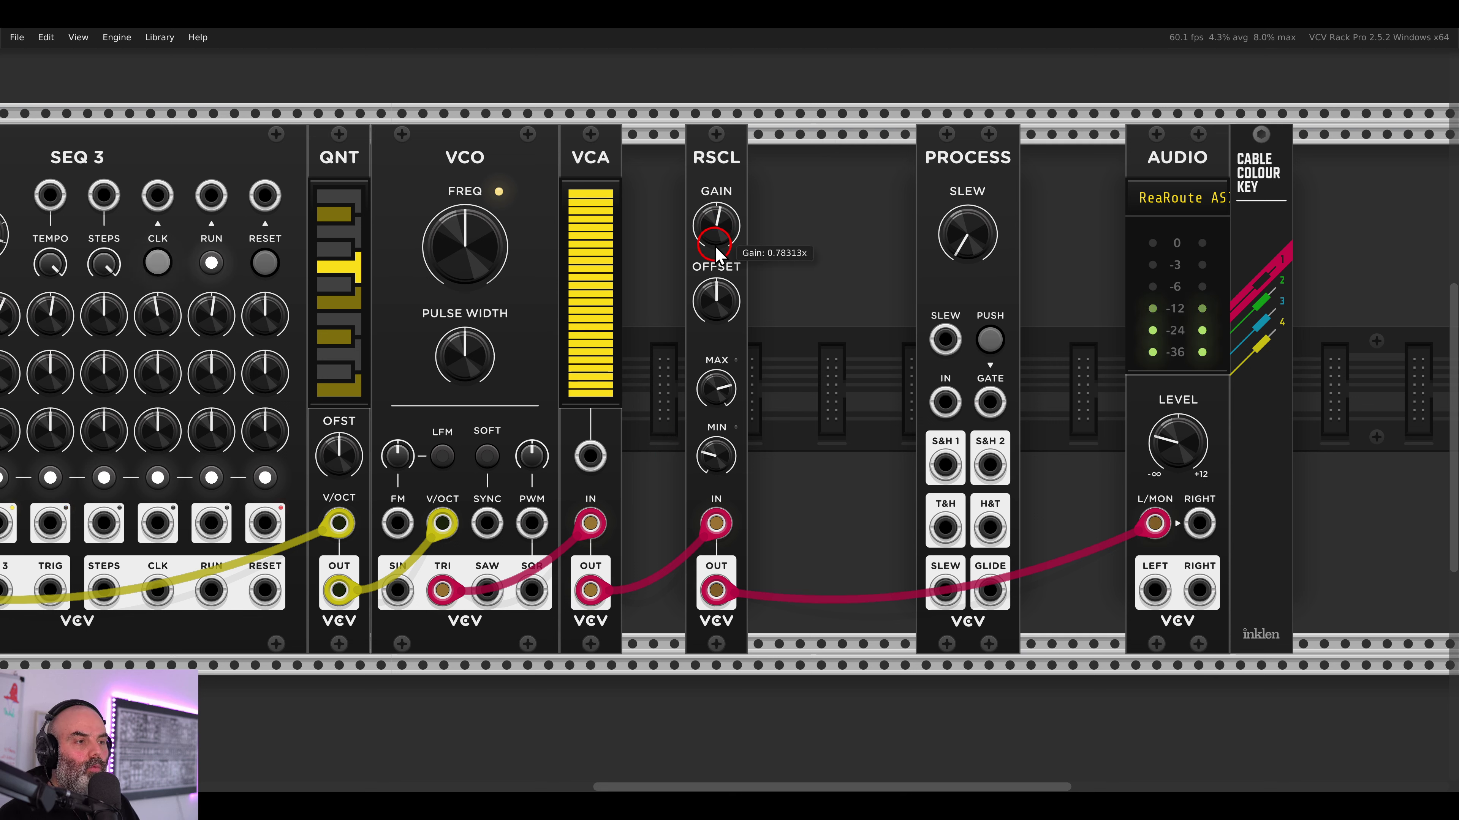
left_click_drag(596, 241, 611, 173)
left_click(701, 230)
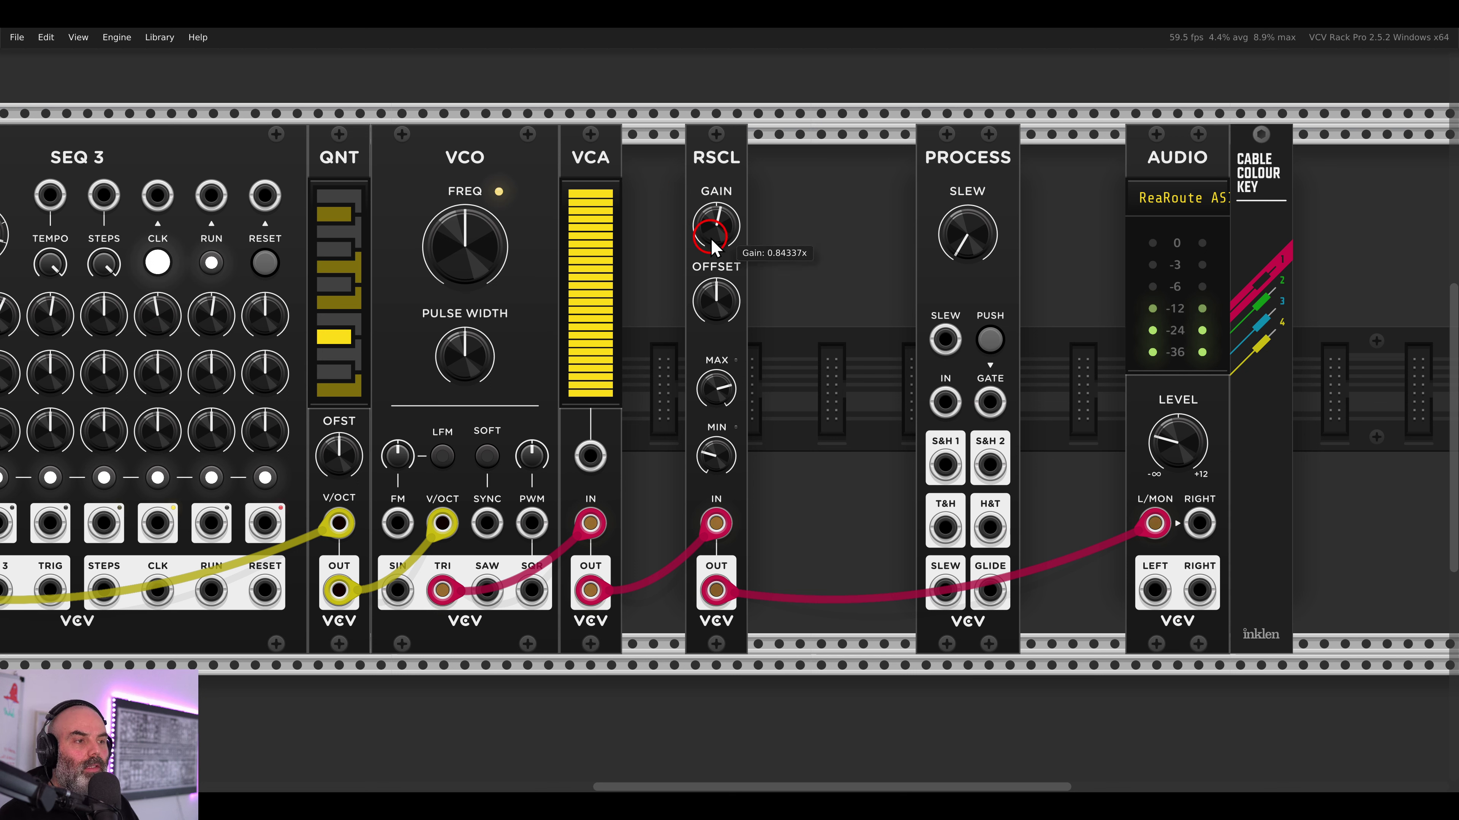
left_click_drag(712, 241, 702, 234)
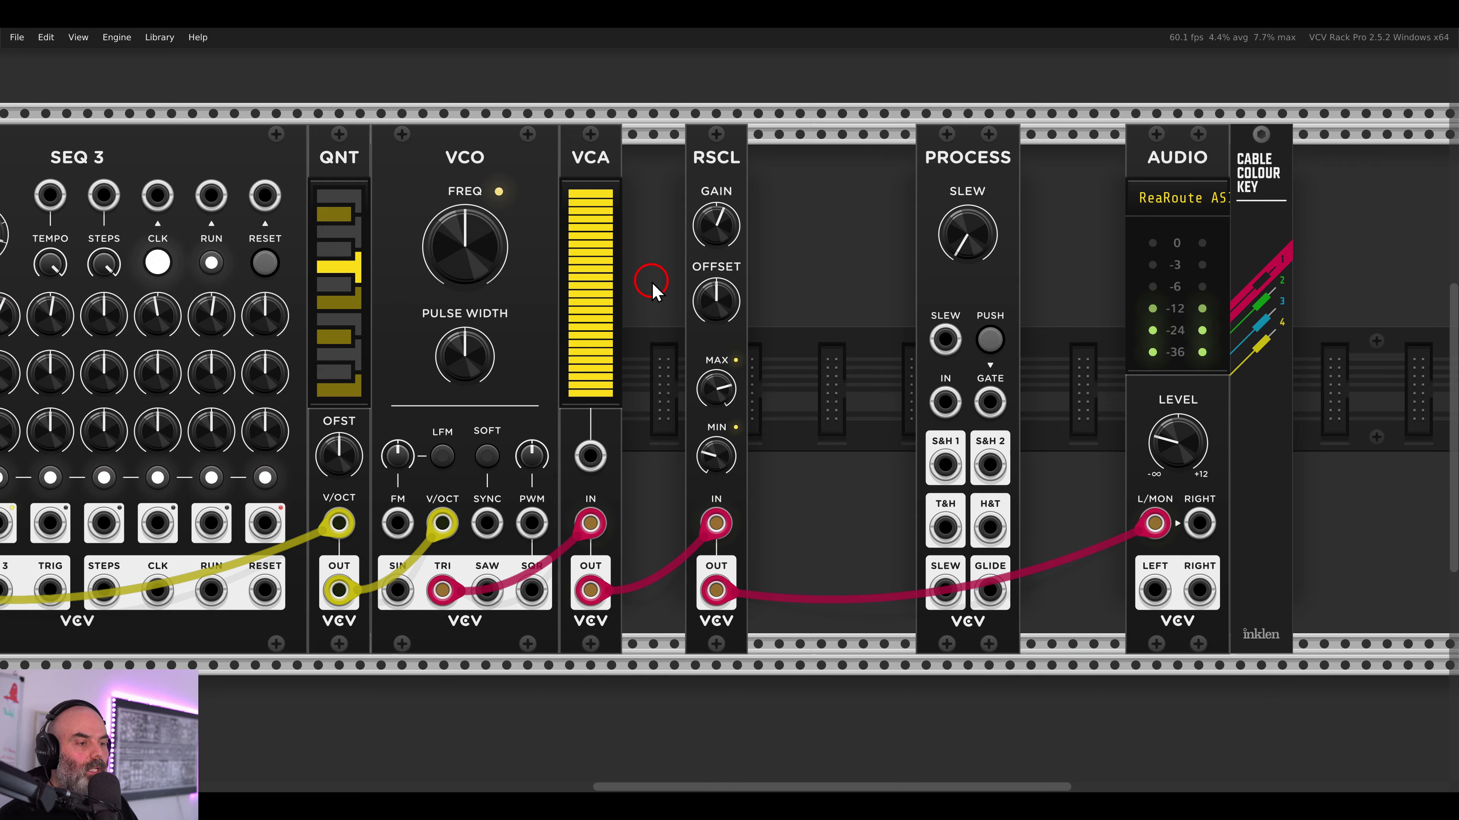
- Adjust the SEQ 3 CV 1 pitch sequence, setting step 6 to about -0.96 V and step 8 to 0 V
left_click_drag(601, 284, 1026, 279)
left_click_drag(684, 281, 847, 257)
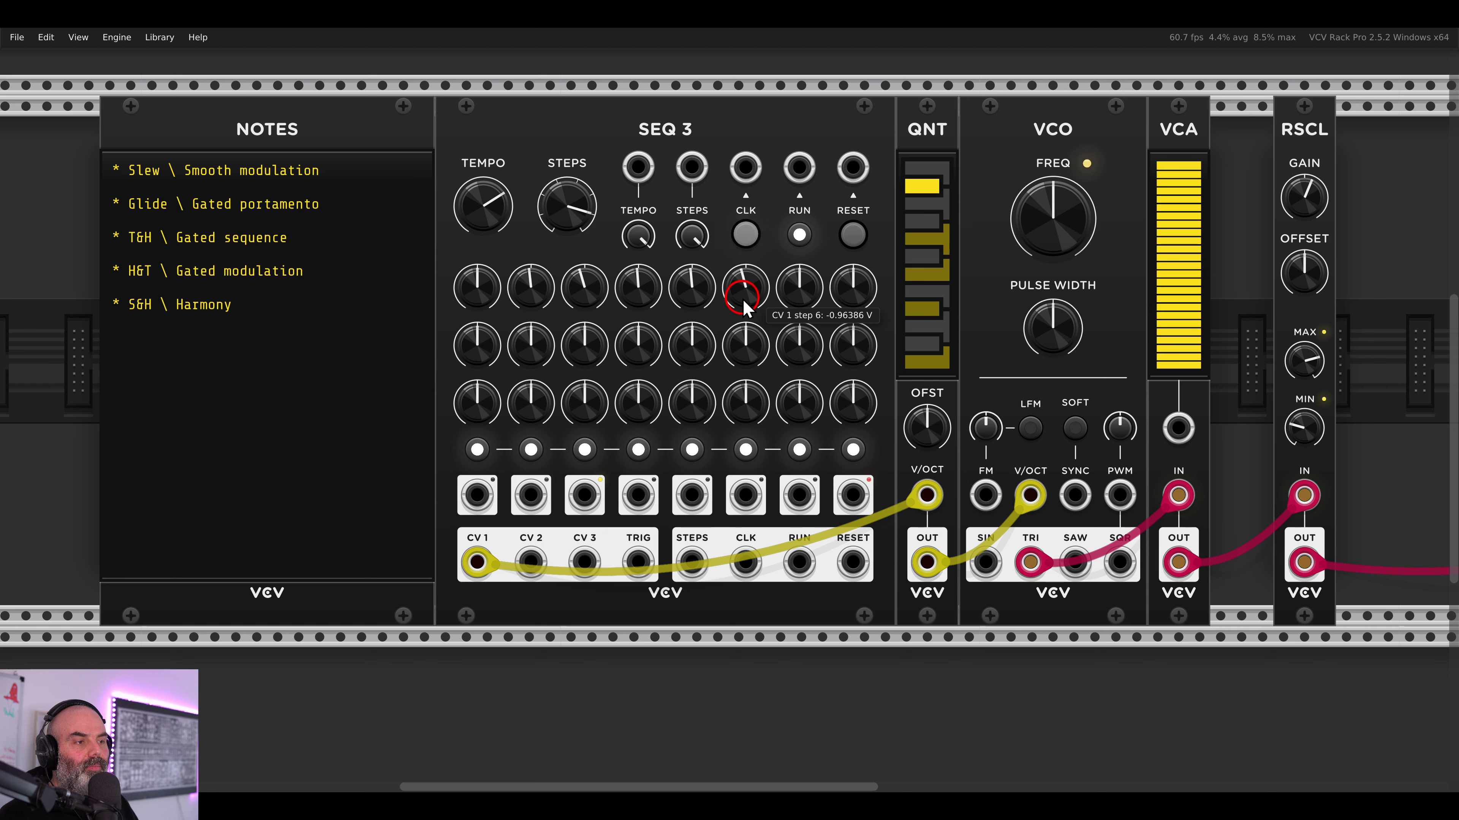
left_click_drag(848, 287, 798, 325)
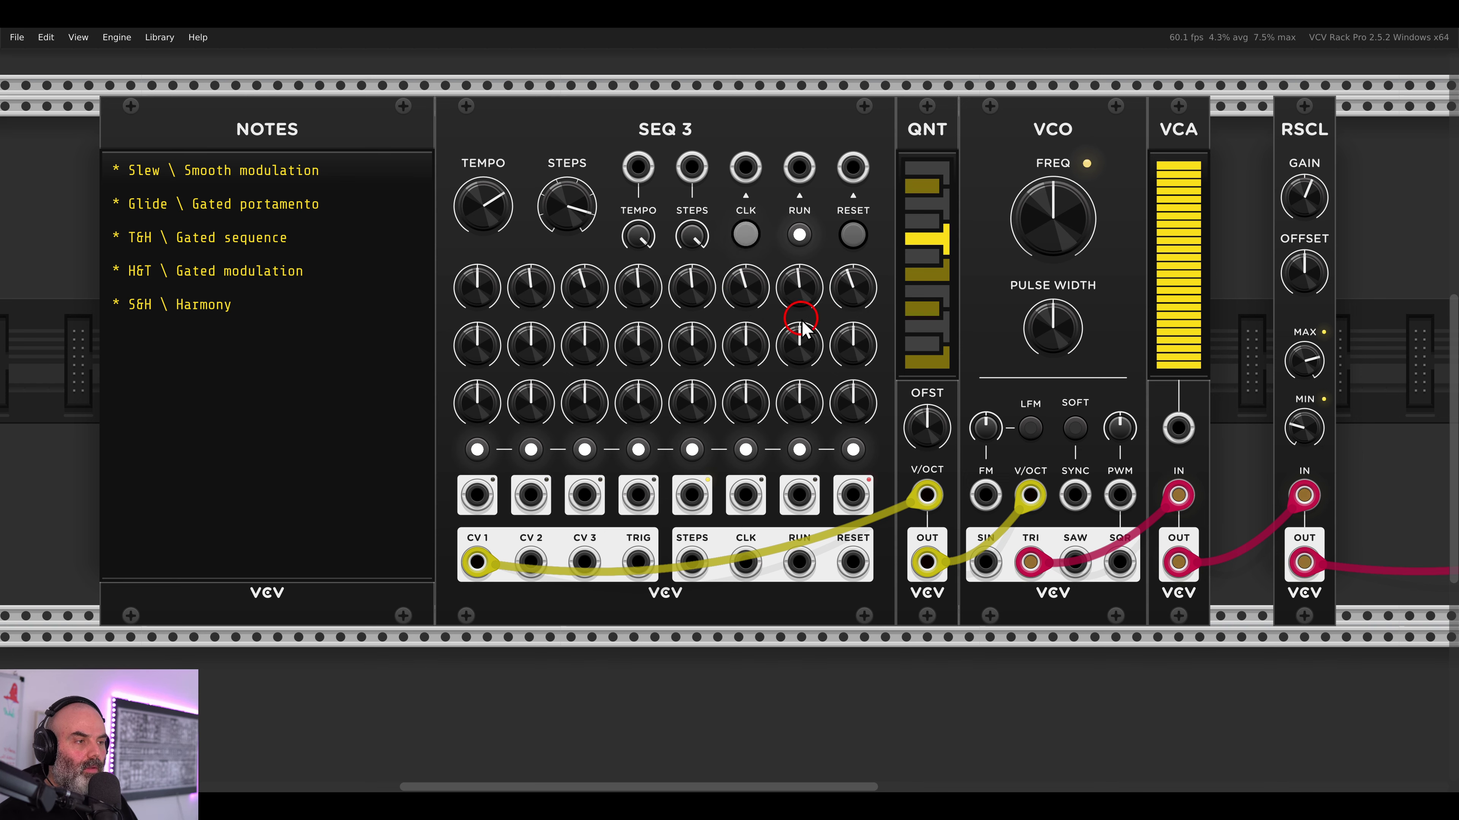
left_click_drag(1130, 297, 774, 308)
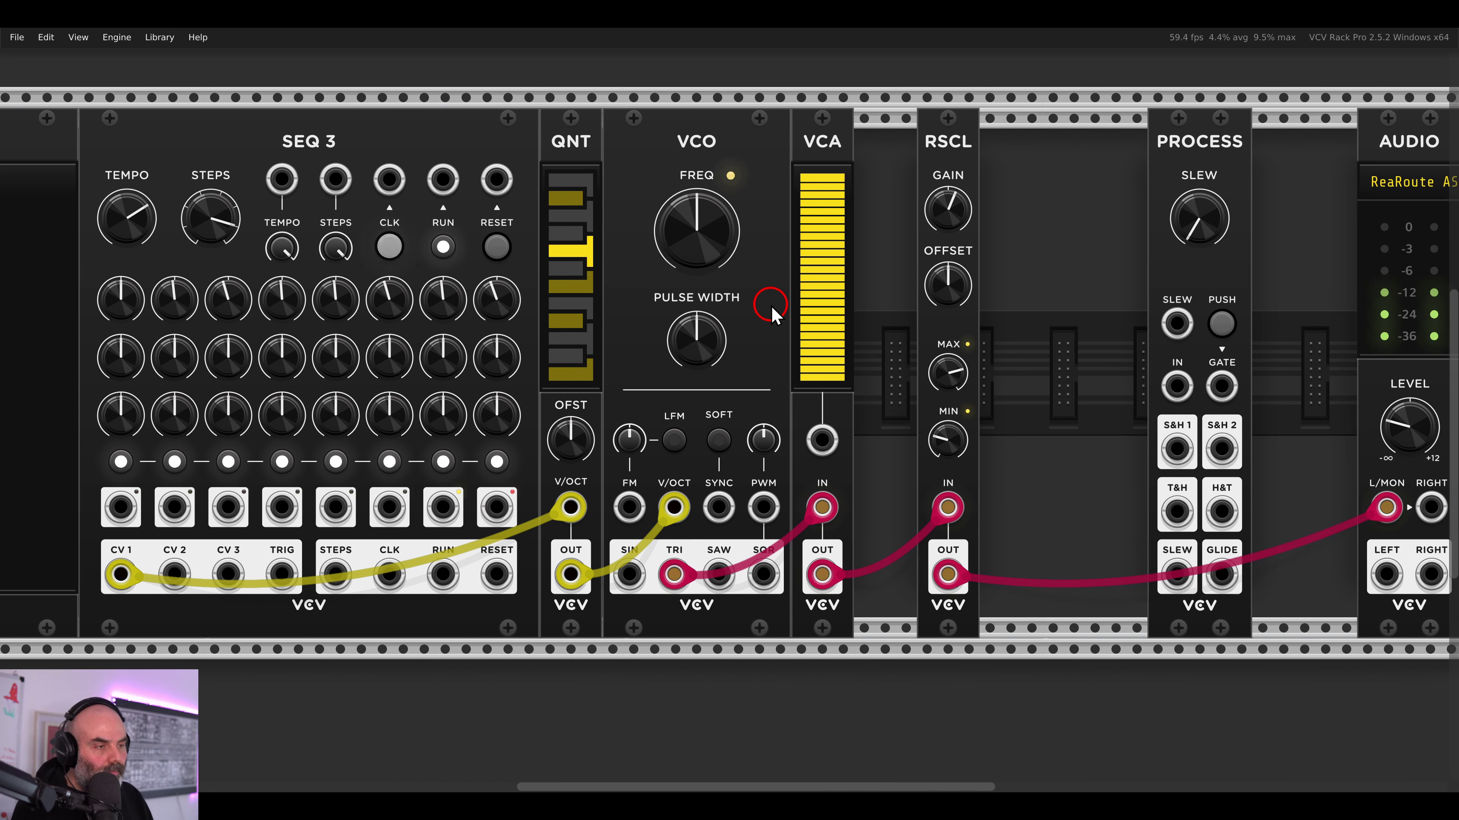
double_click(496, 299)
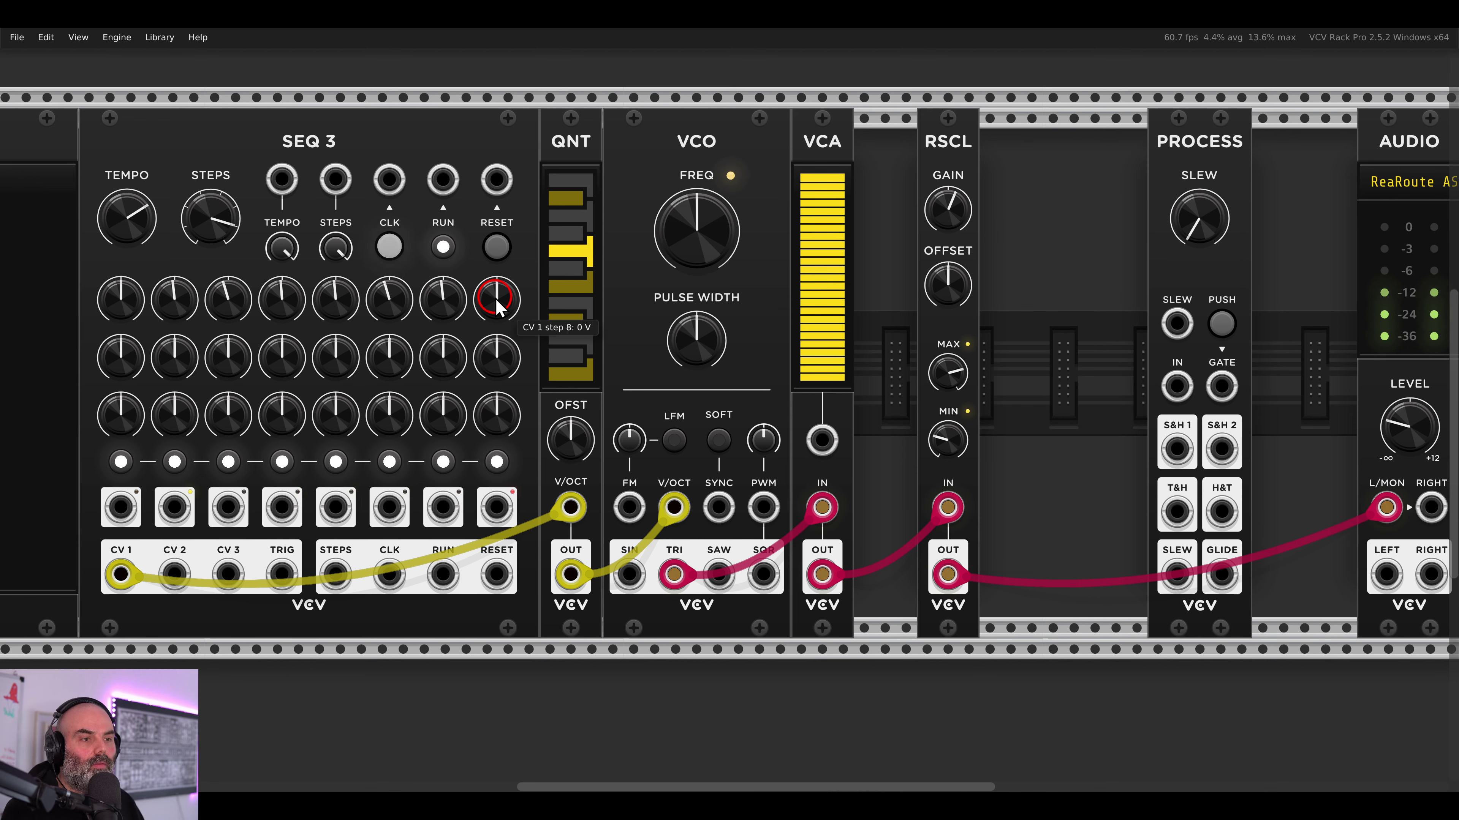
scroll(569, 299, "right", 2)
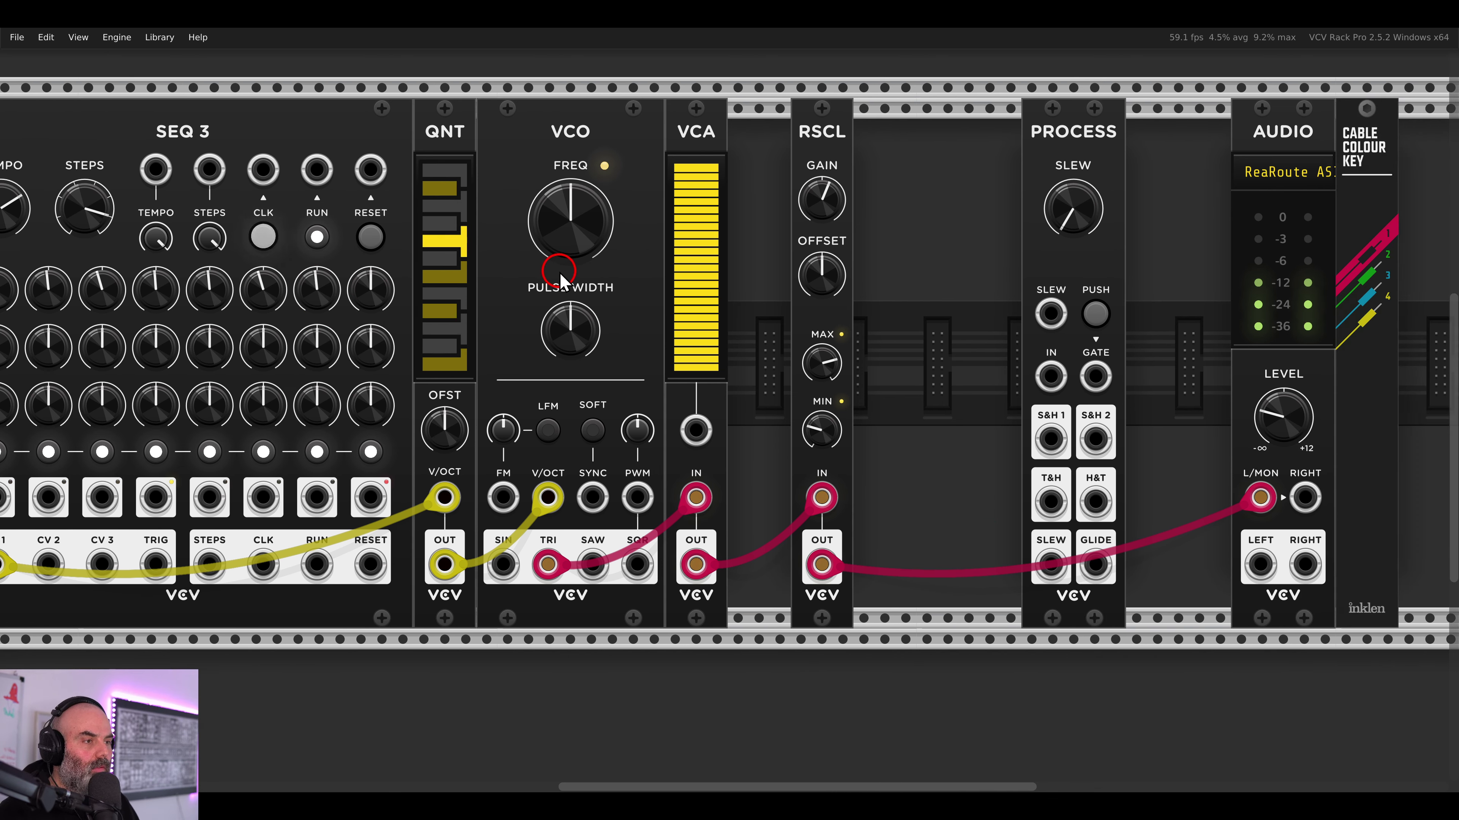
scroll(608, 236, "left", 4)
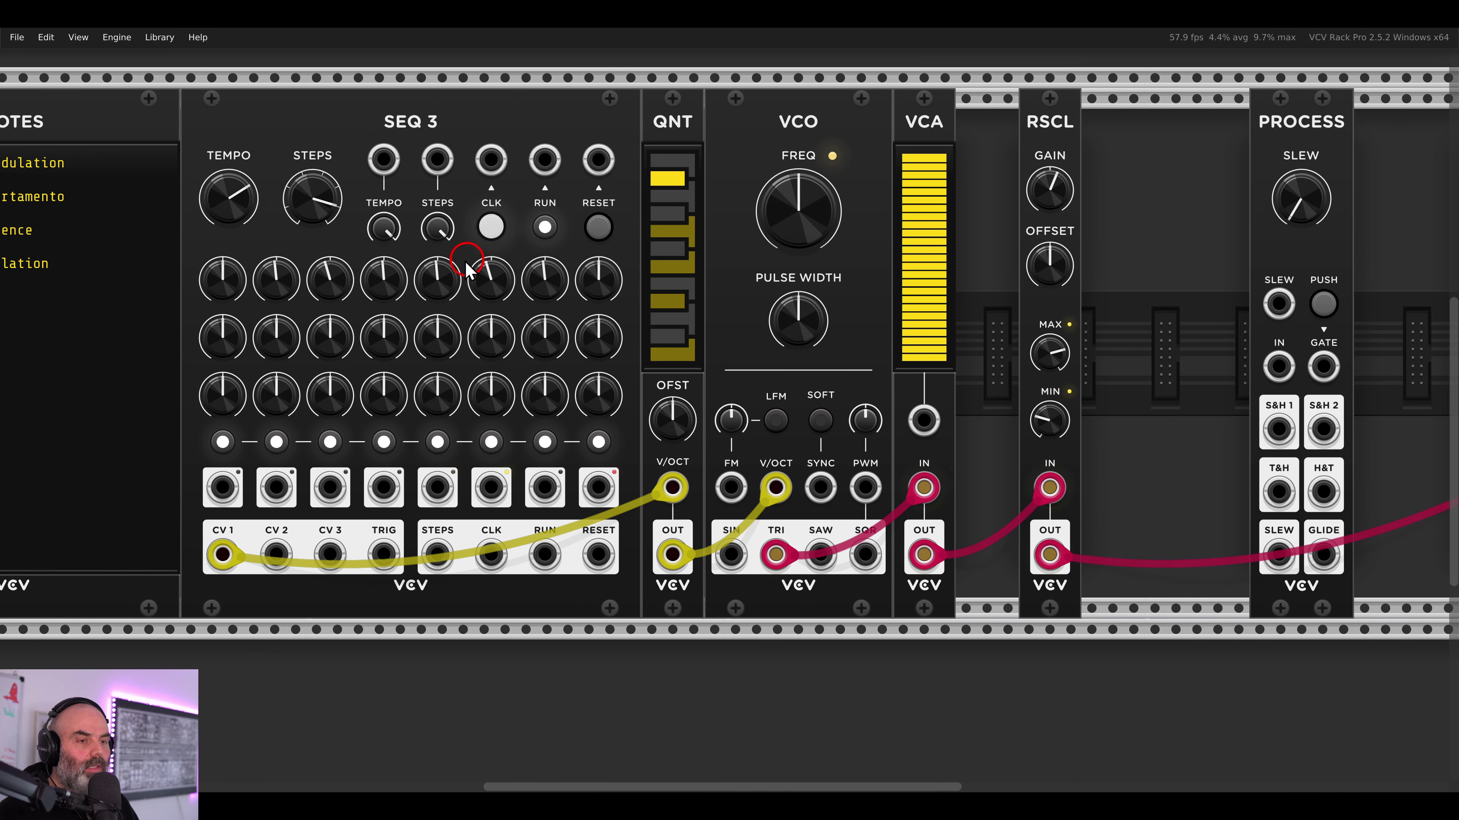
mouse_move(182, 305)
left_mouse_down()
mouse_move(449, 368)
mouse_move(631, 368)
left_mouse_up()
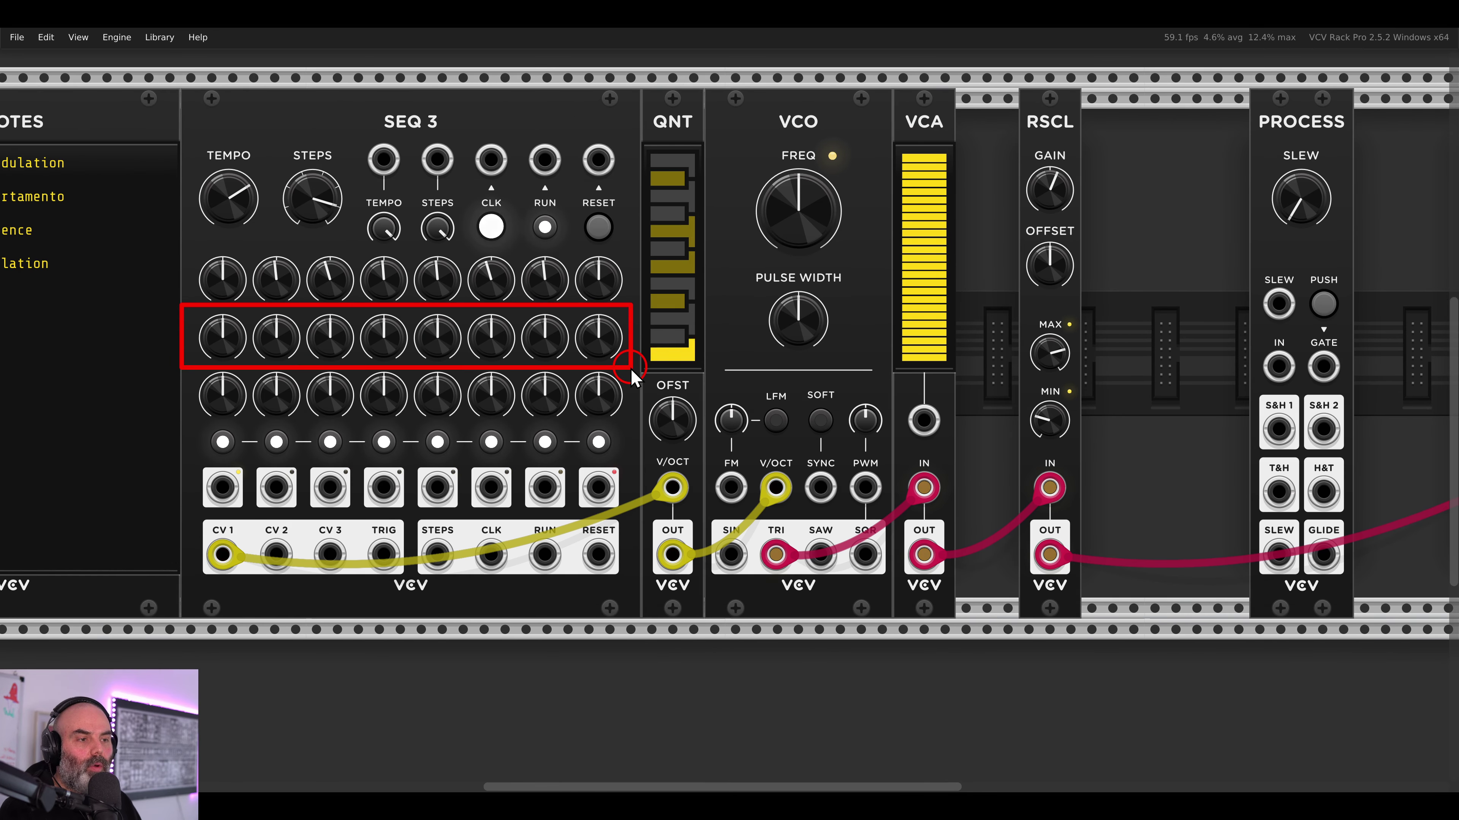
mouse_move(840, 339)
left_mouse_down()
mouse_move(912, 336)
mouse_move(886, 368)
left_mouse_up()
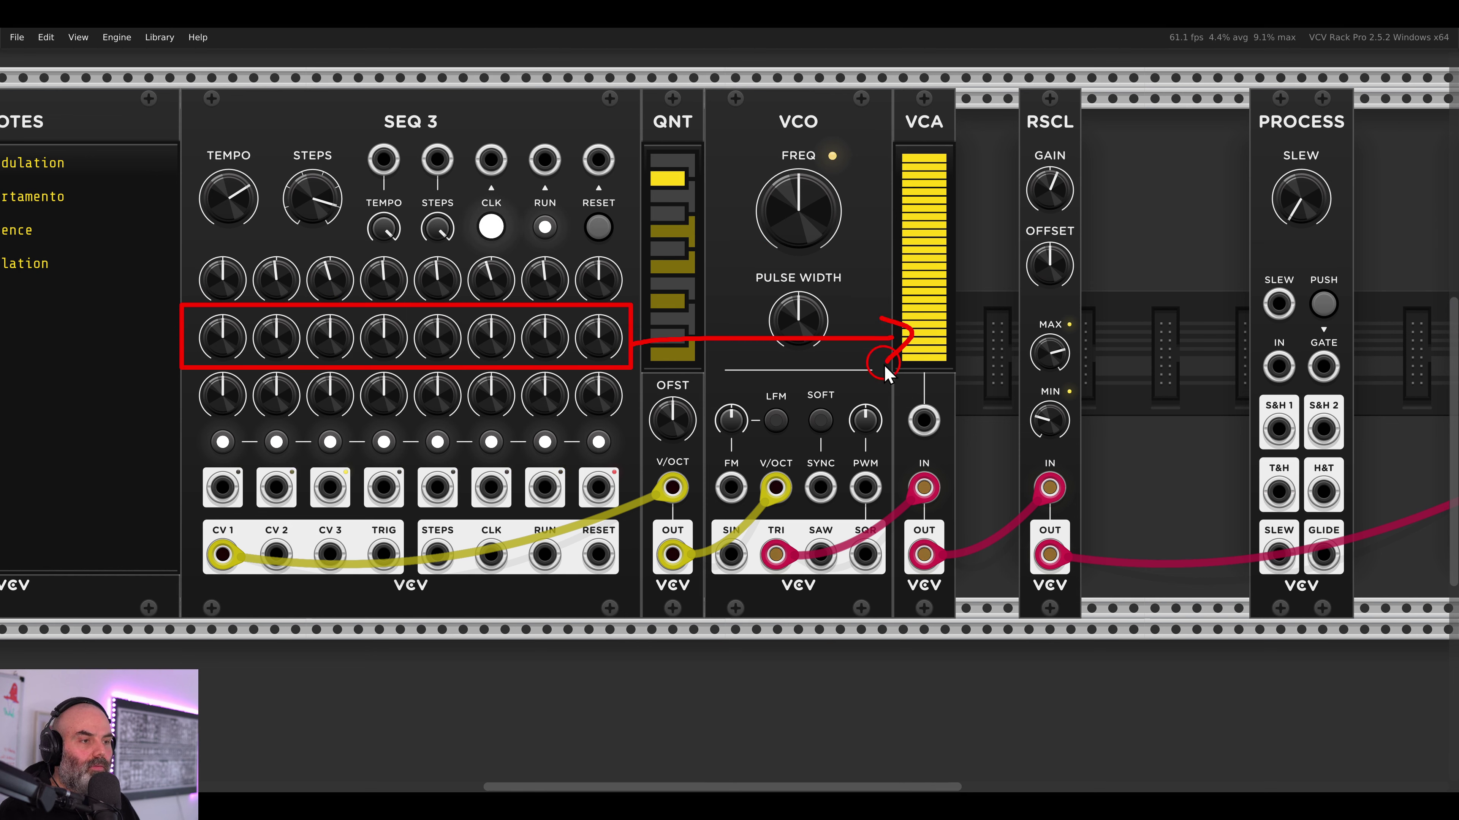
key("Escape")
- Patch SEQ 3 CV 2 to the VCA's level CV input and turn CV 2 steps 1, 4 and 6 up to maximum
mouse_move(277, 554)
left_mouse_down()
mouse_move(919, 424)
mouse_move(901, 425)
left_mouse_up()
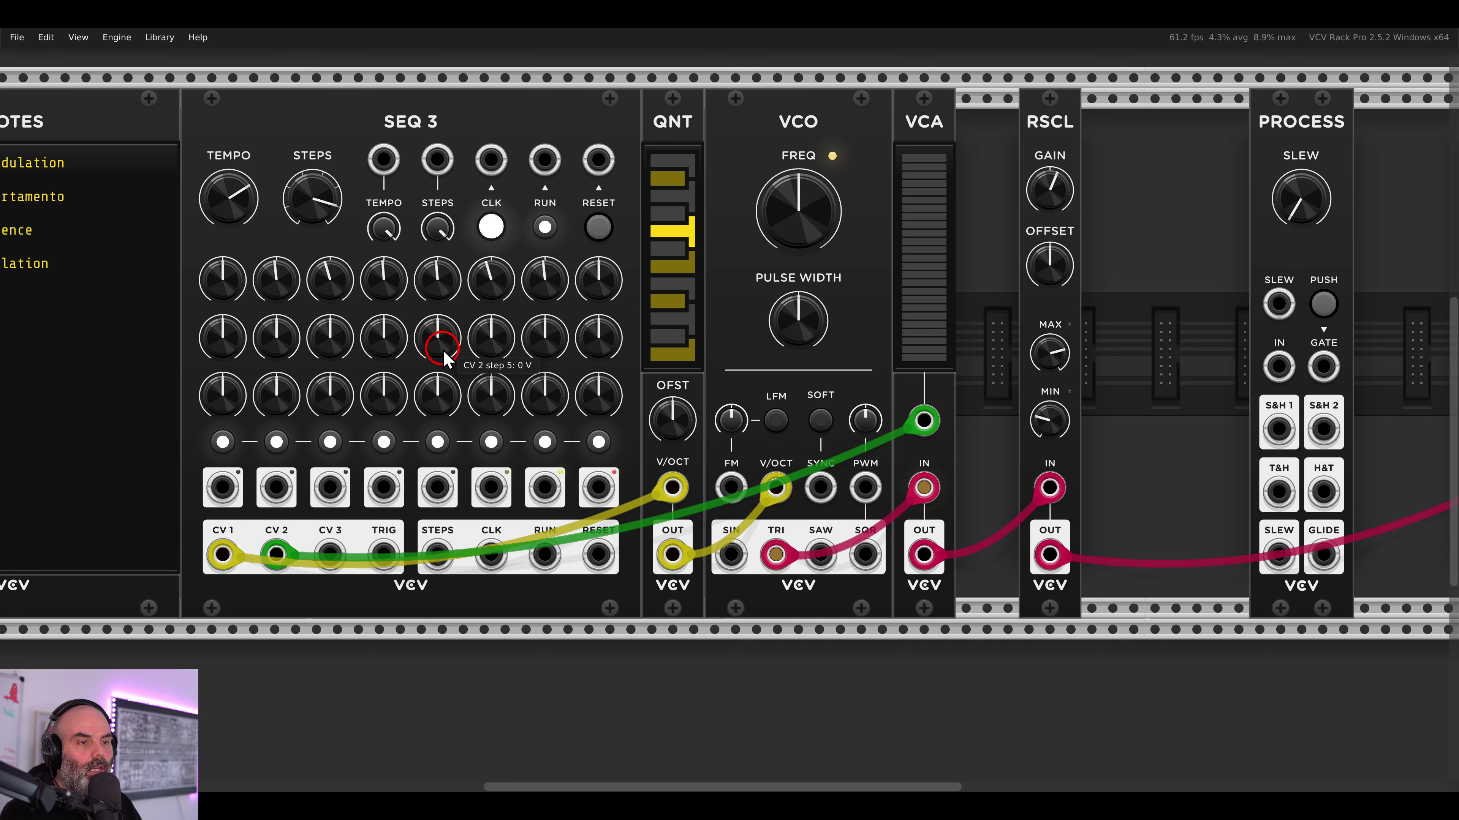
left_click_drag(443, 349, 566, 367)
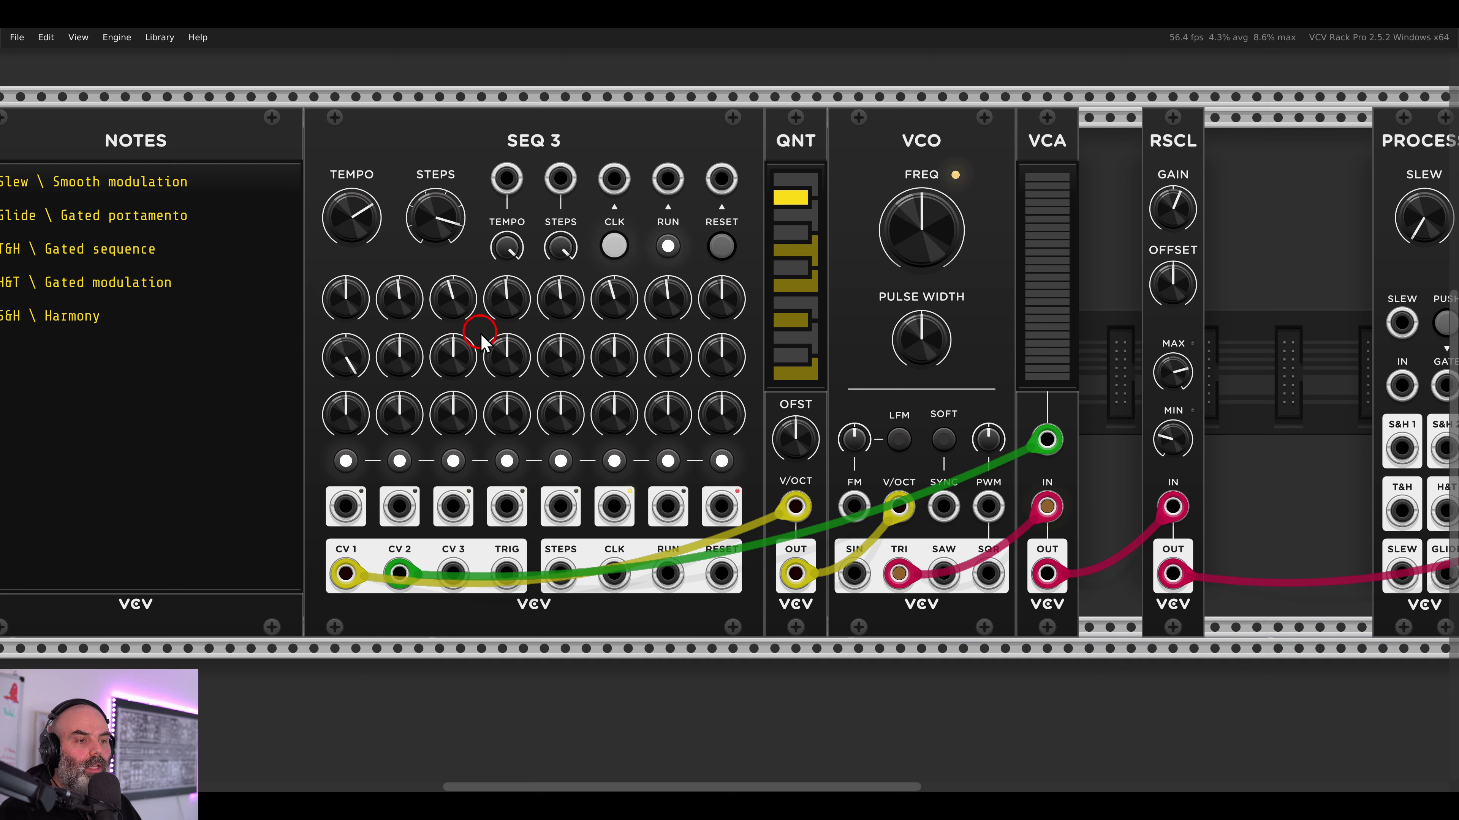
left_click_drag(506, 358, 505, 333)
left_click_drag(614, 358, 613, 339)
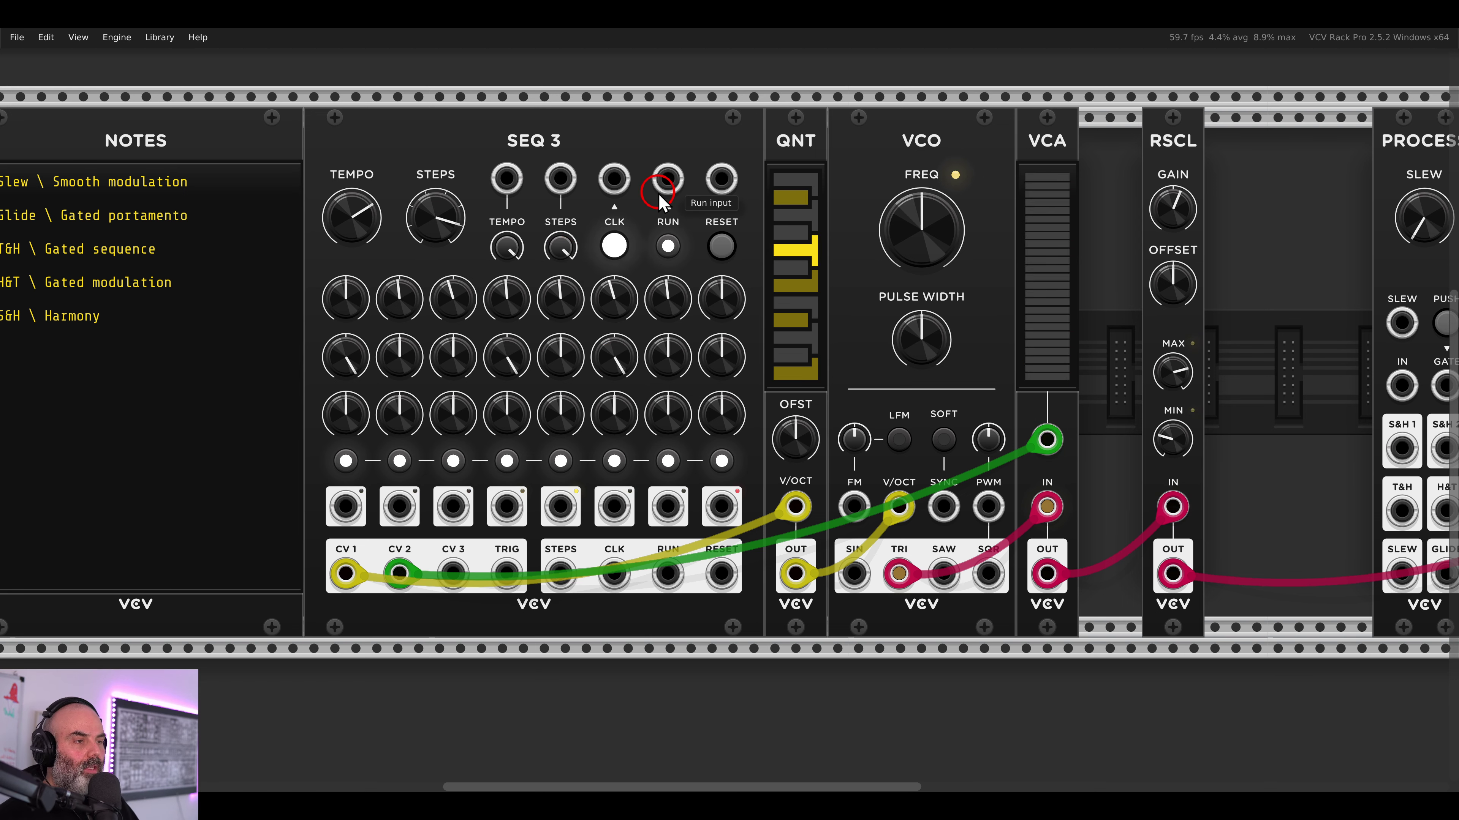
- Add a Scope between SEQ 3 and QNT and route the CV 2 signal through its channel 1 to the VCA's CV input
left_click_drag(684, 147, 456, 145)
right_click(547, 195)
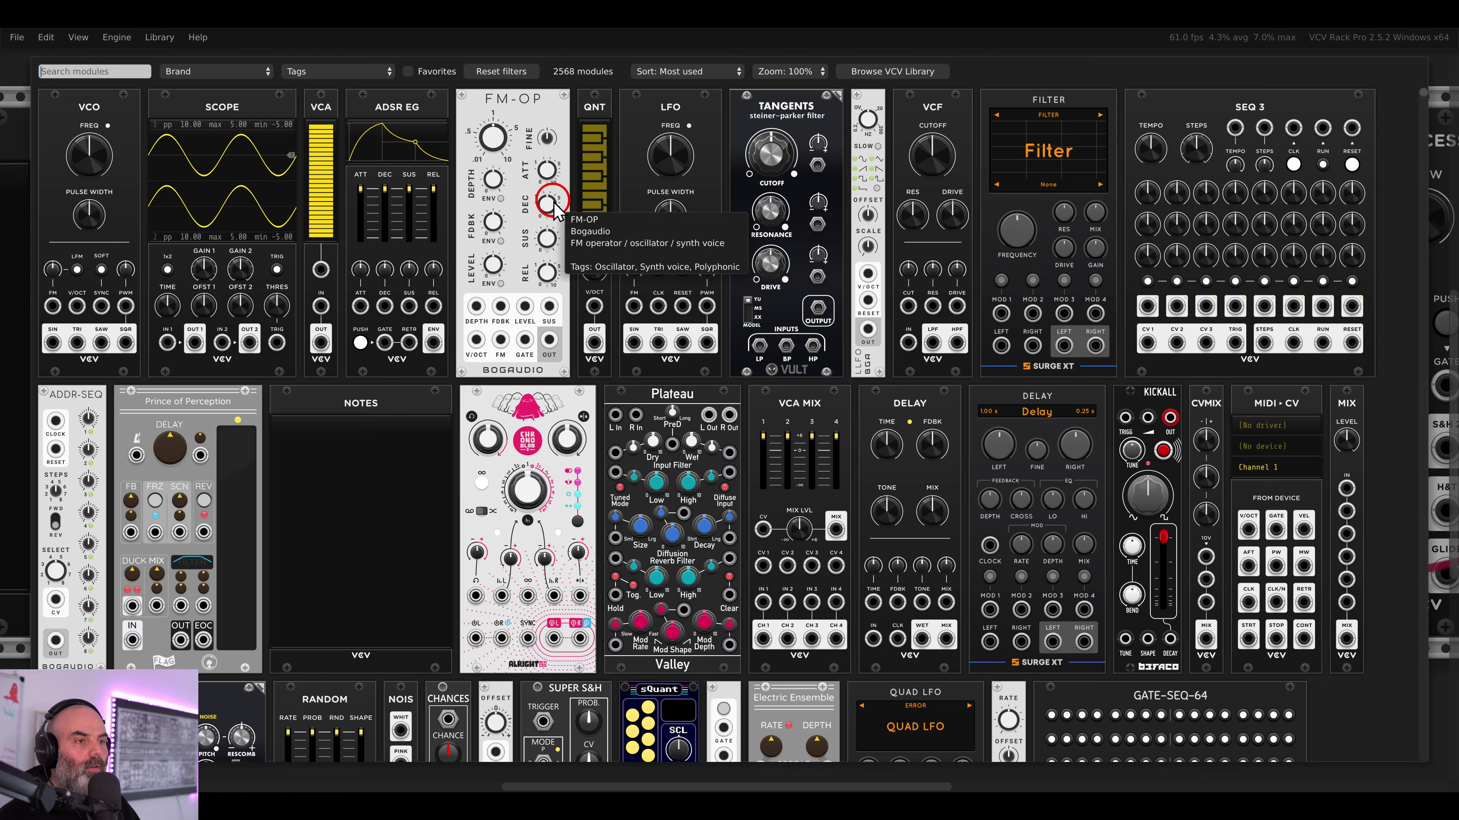
left_click(326, 152)
mouse_move(127, 573)
left_mouse_down()
mouse_move(517, 575)
mouse_move(1046, 439)
left_mouse_up()
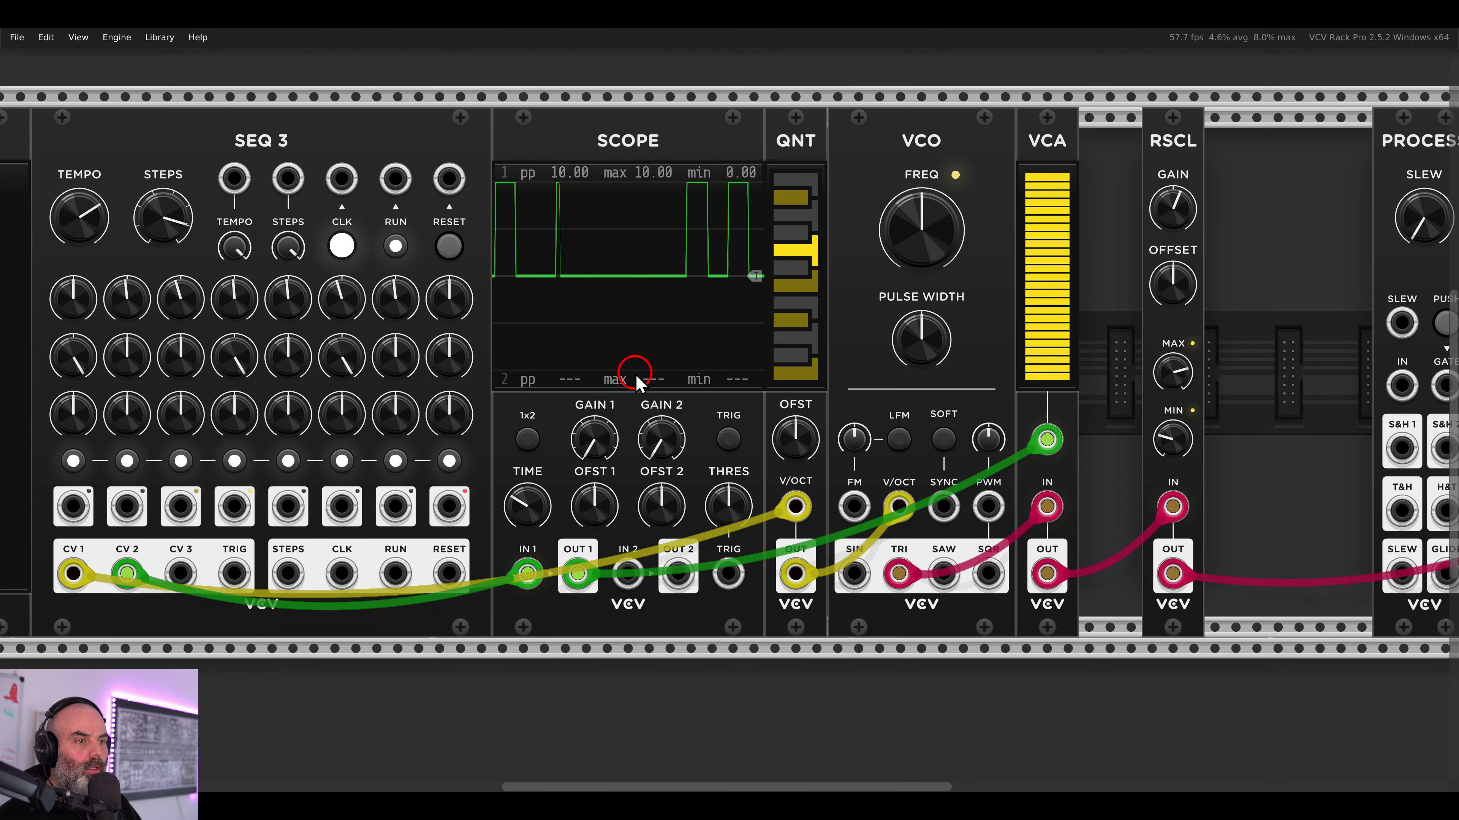
left_click_drag(389, 301, 612, 305)
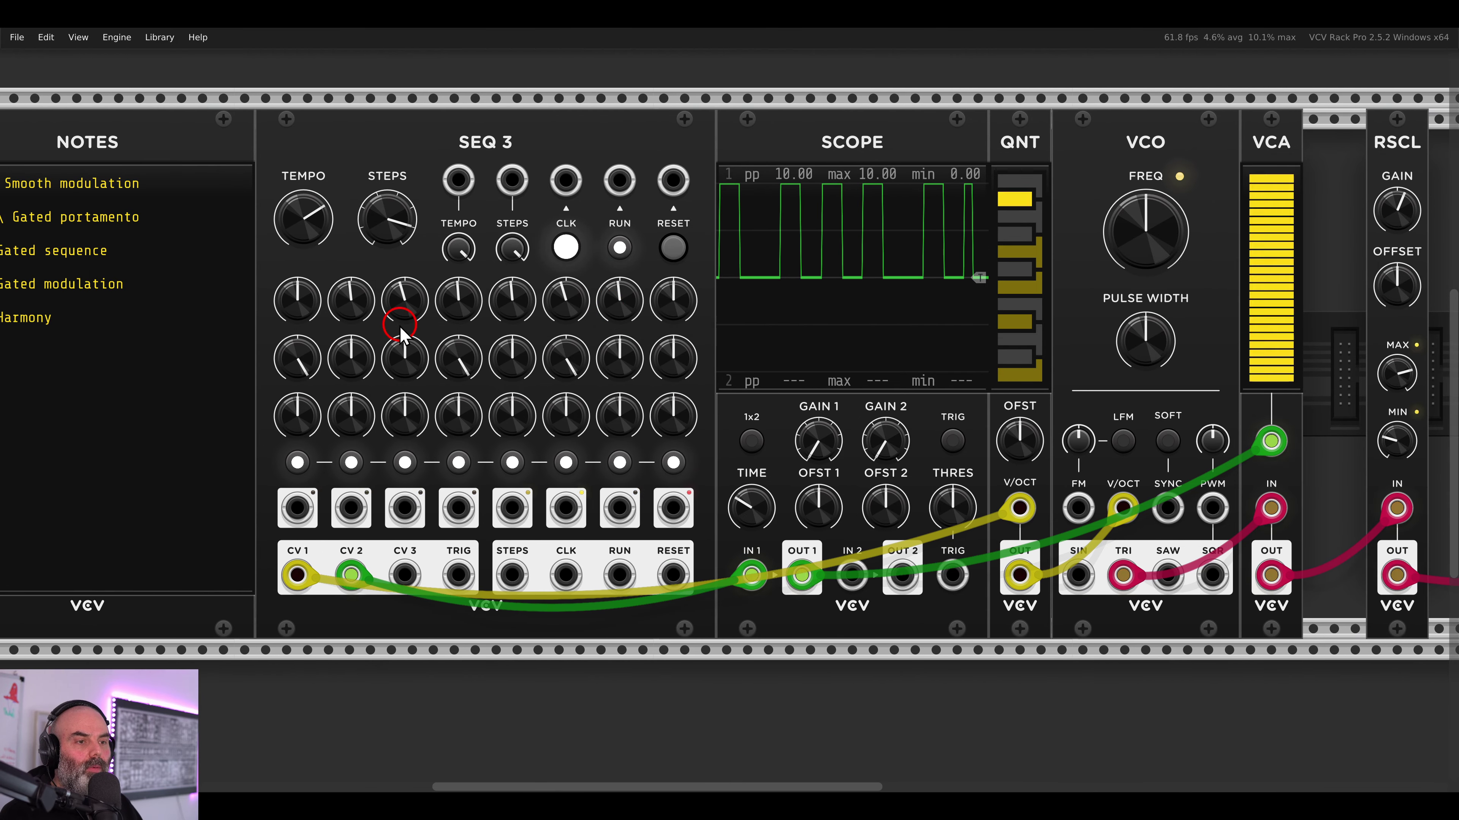
- Raise SEQ 3 CV 2 steps 2, 3, 5 and 7 to varied levels between the minimum and the maximum
mouse_move(357, 357)
left_mouse_down()
mouse_move(346, 336)
mouse_move(387, 343)
mouse_move(339, 329)
left_mouse_up()
left_click_drag(405, 363, 395, 346)
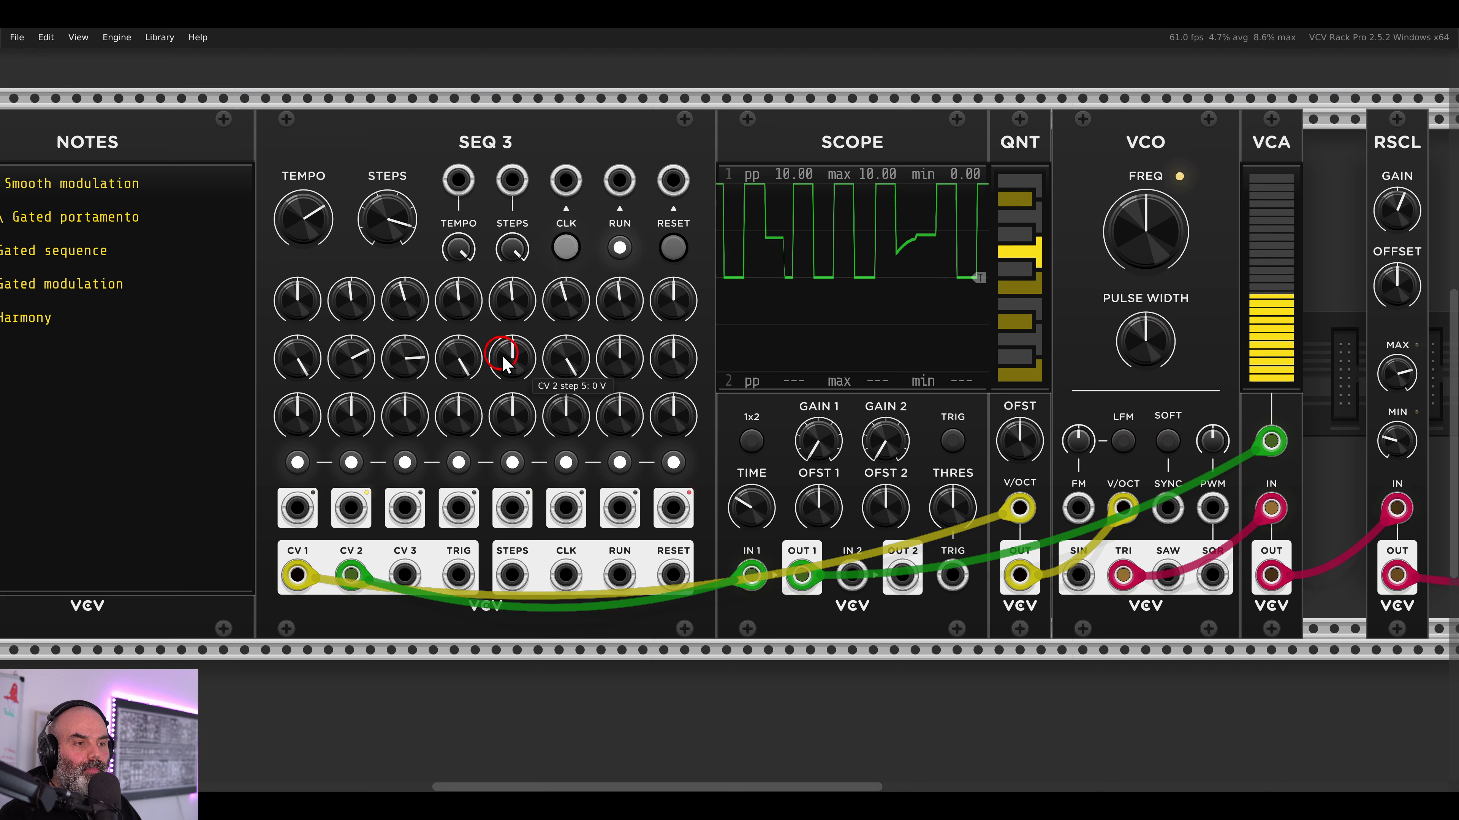
left_click_drag(504, 363, 482, 300)
left_click_drag(618, 358, 599, 317)
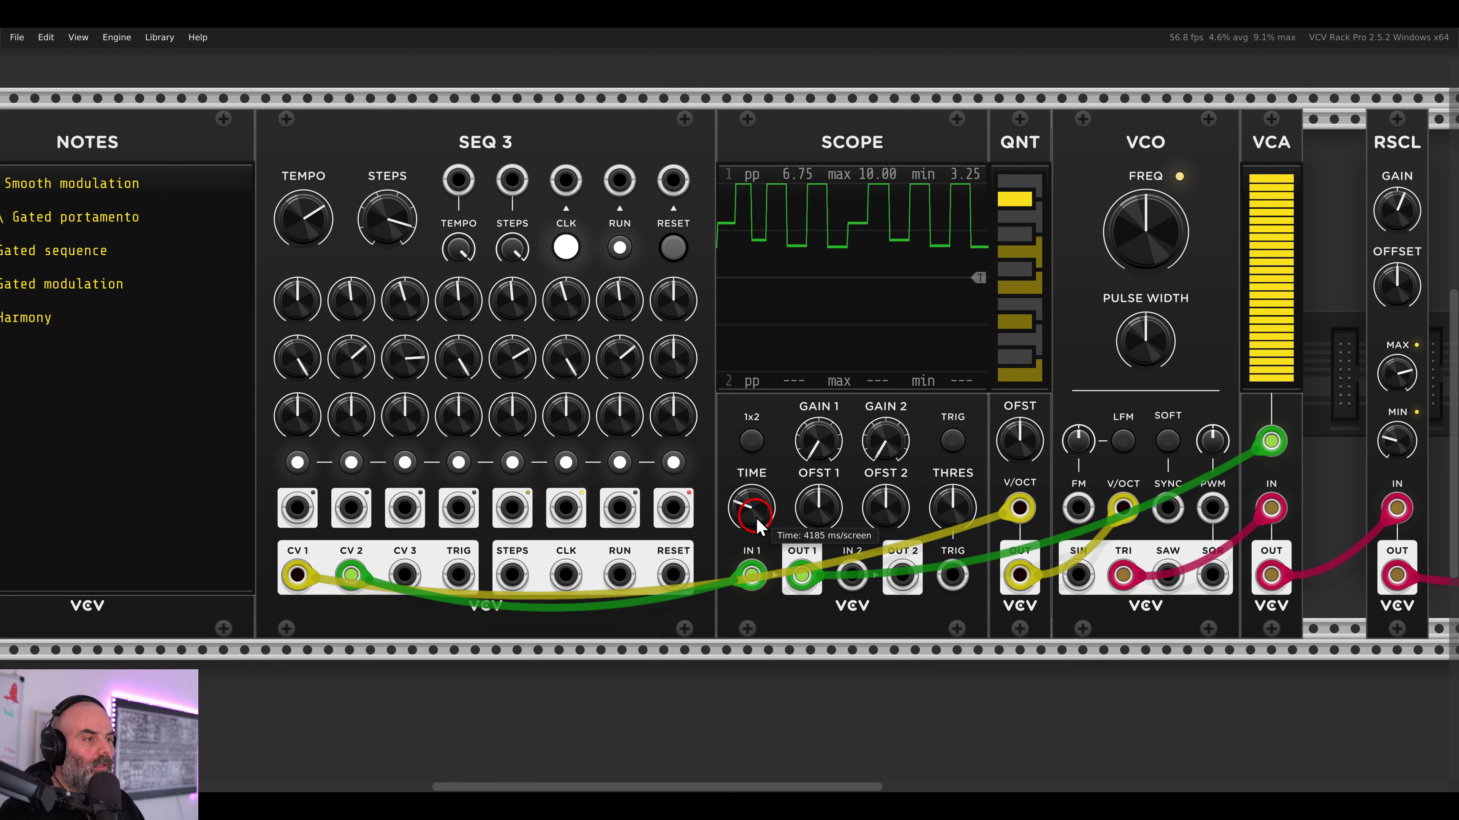
- Shorten the Scope's time window so the steps spread out, and enable its trigger to hold the trace still
left_click_drag(759, 521, 757, 501)
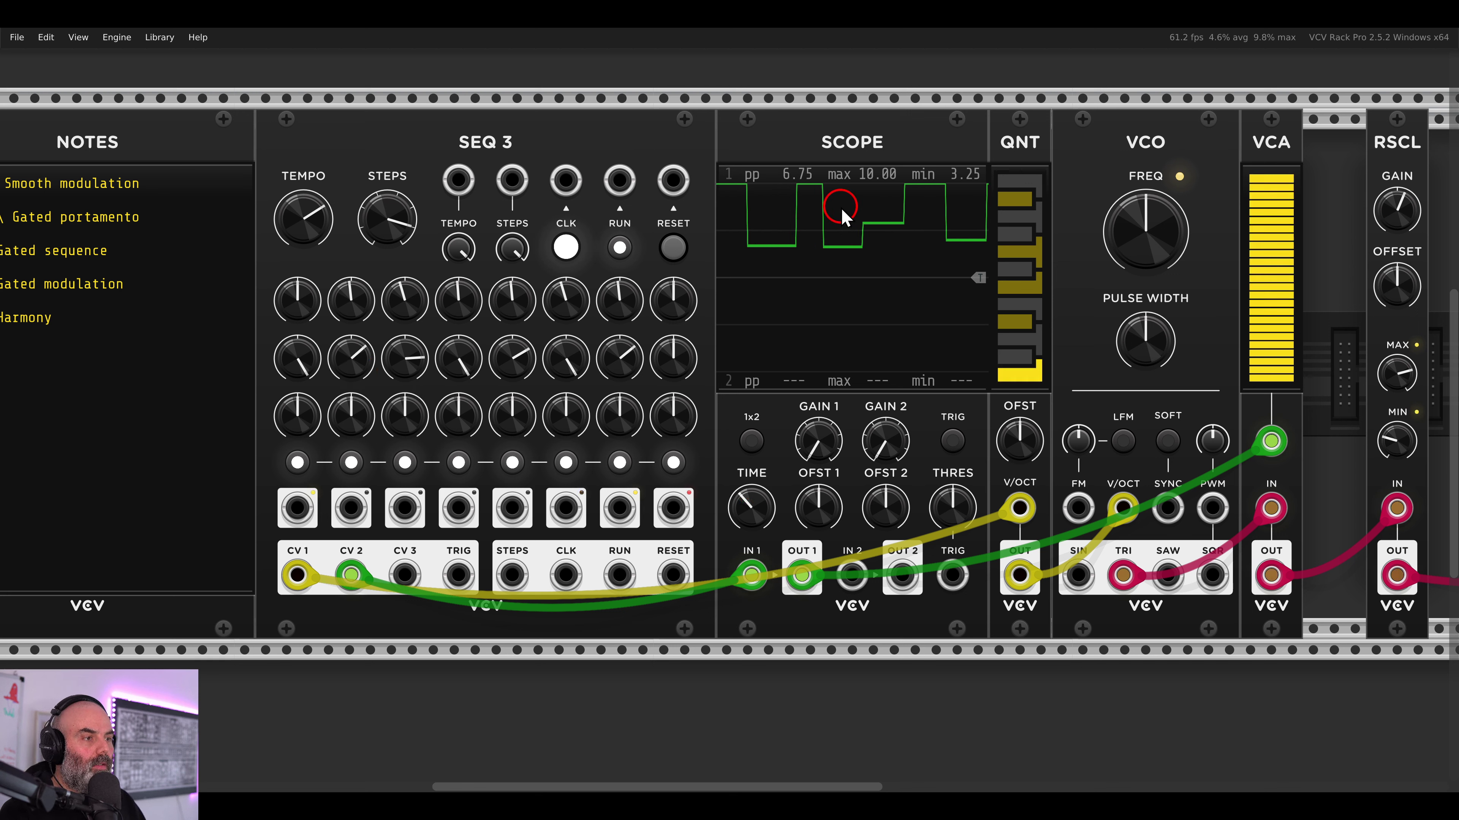
scroll(838, 175, "up", 4)
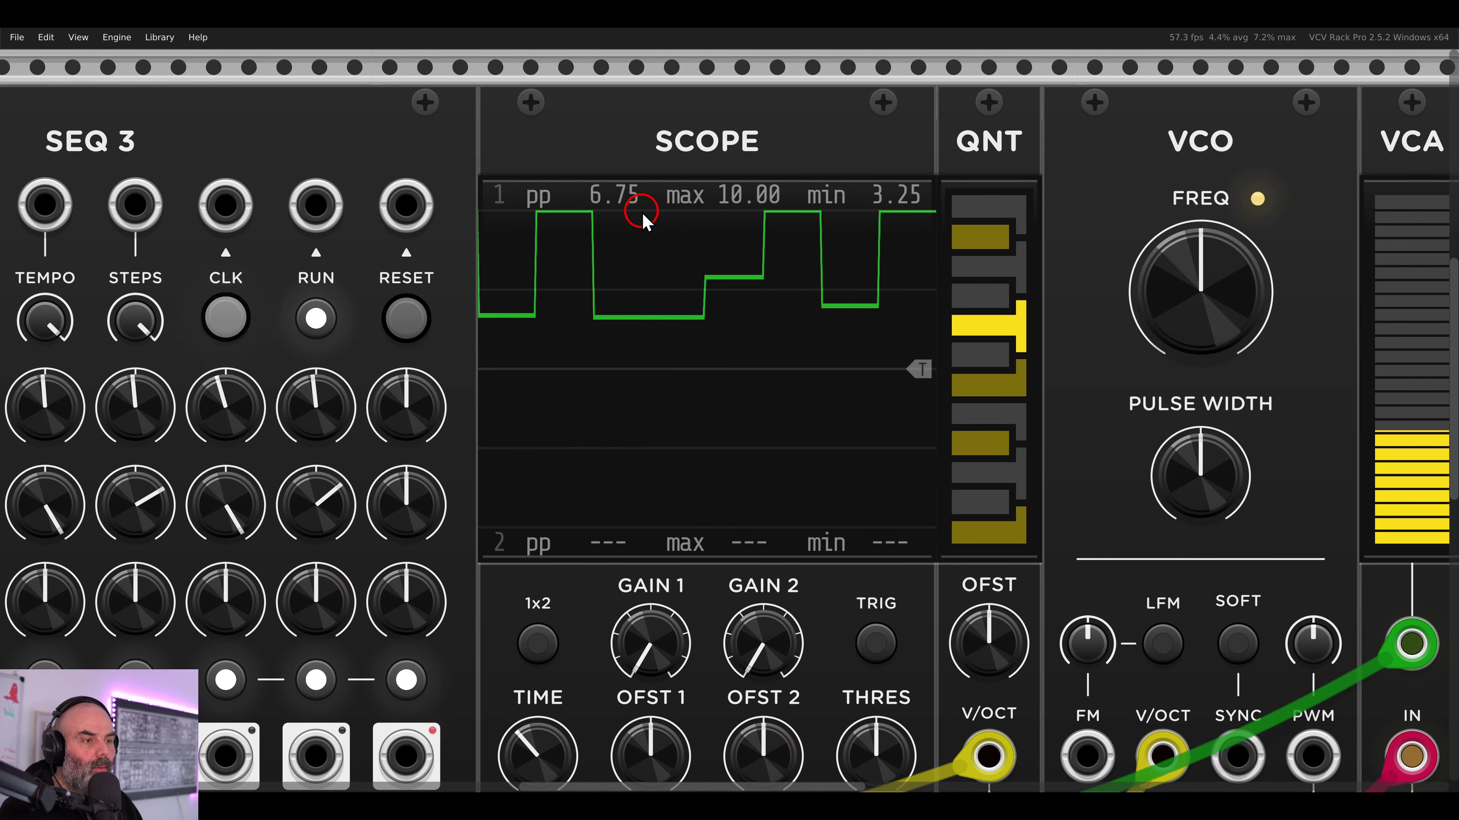
left_click(876, 643)
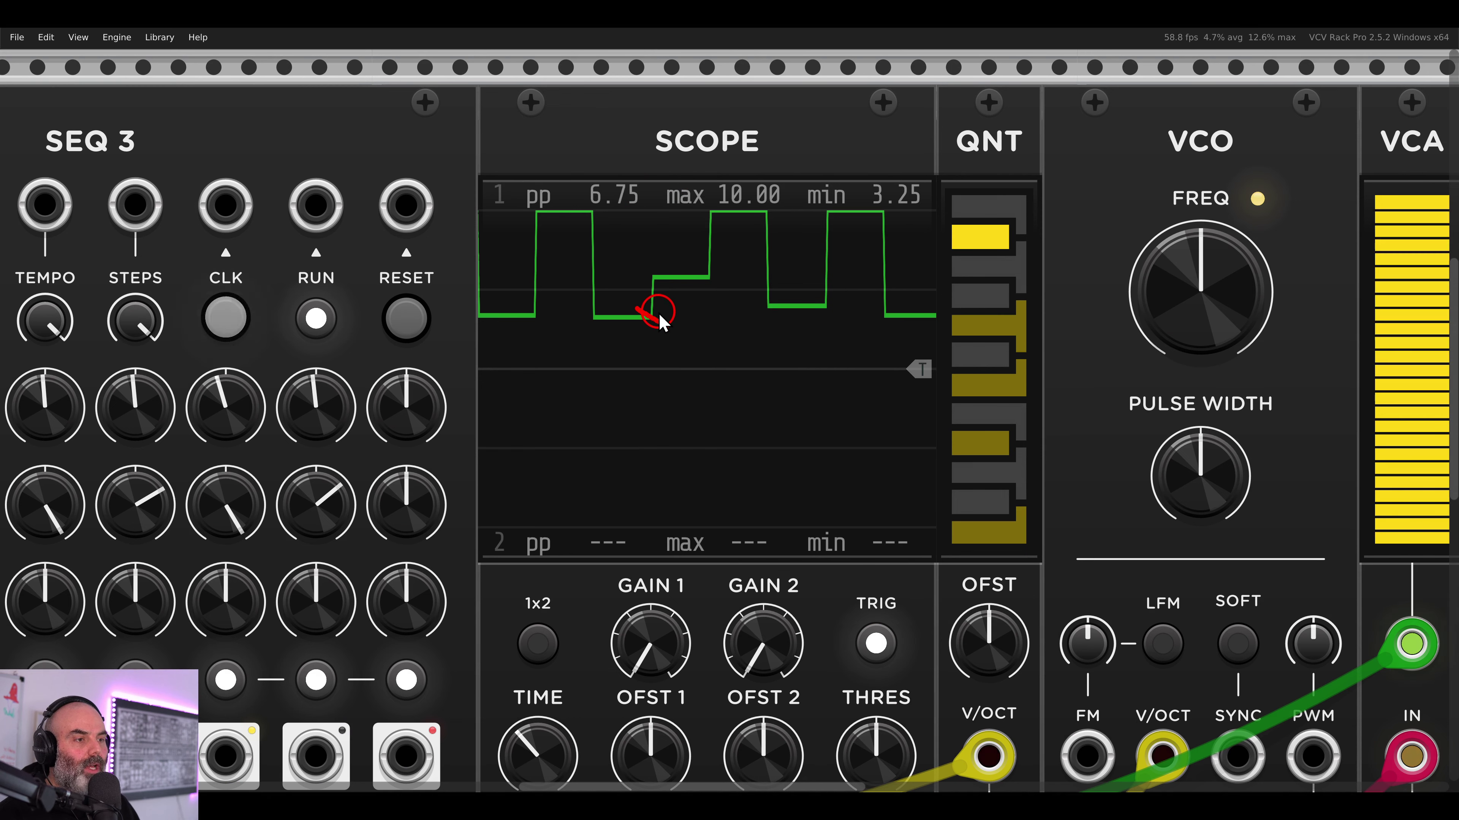
mouse_move(647, 316)
left_mouse_down()
mouse_move(671, 337)
mouse_move(653, 274)
mouse_move(723, 296)
mouse_move(702, 228)
left_mouse_up()
key("Escape")
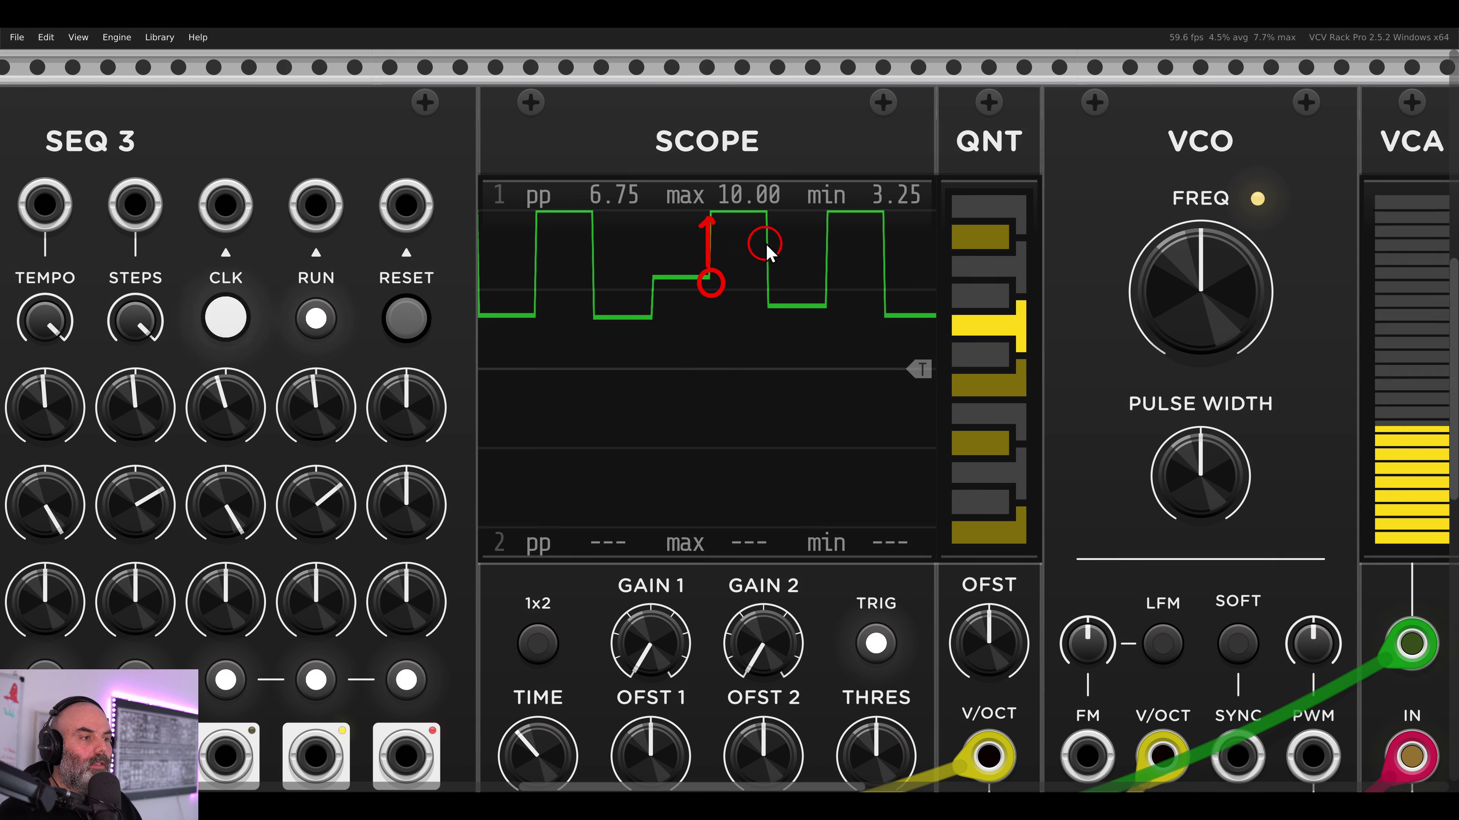
mouse_move(754, 199)
left_mouse_down()
mouse_move(777, 219)
mouse_move(773, 285)
mouse_move(782, 272)
left_mouse_up()
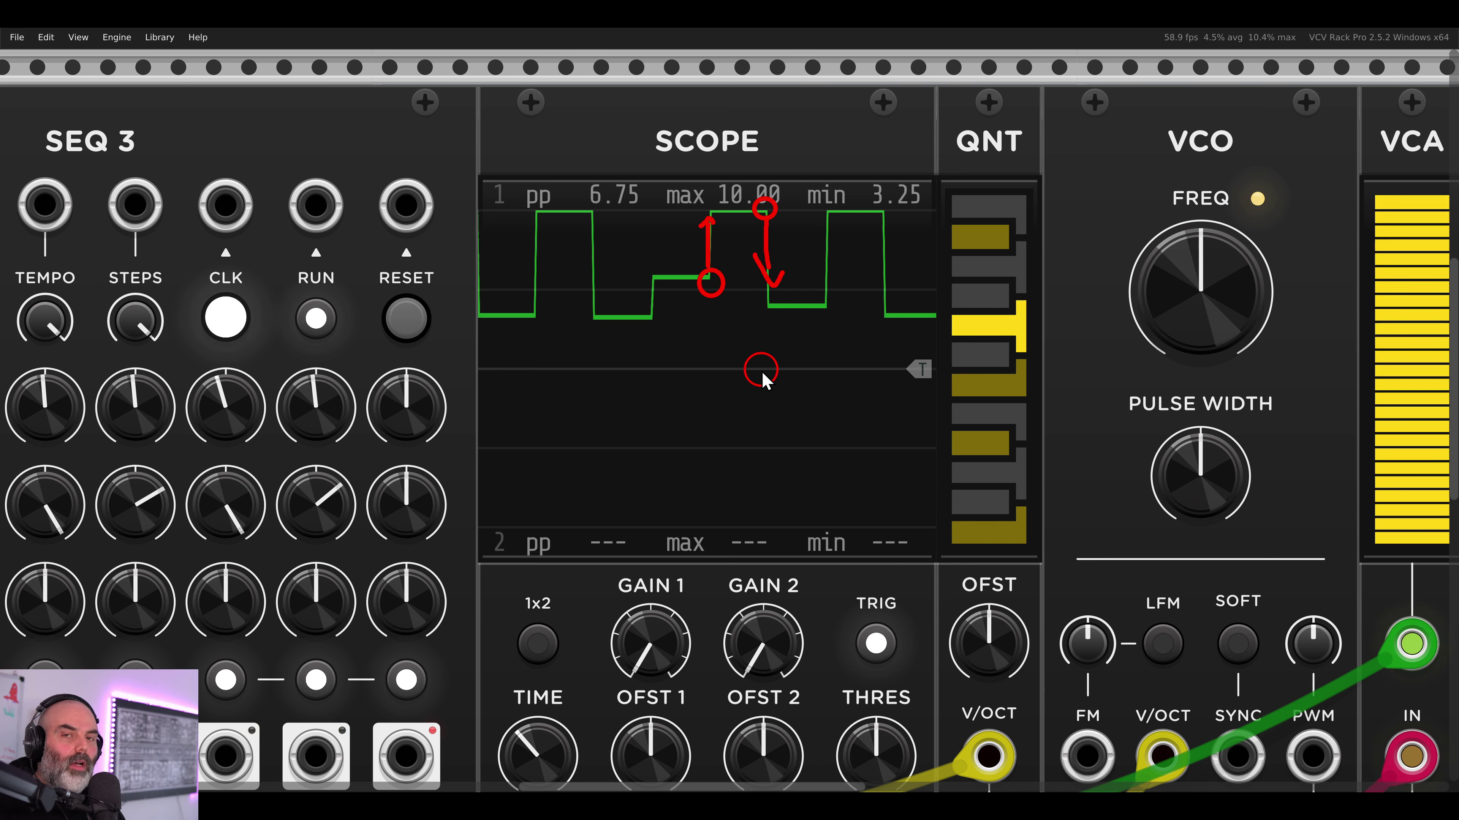
key("Escape")
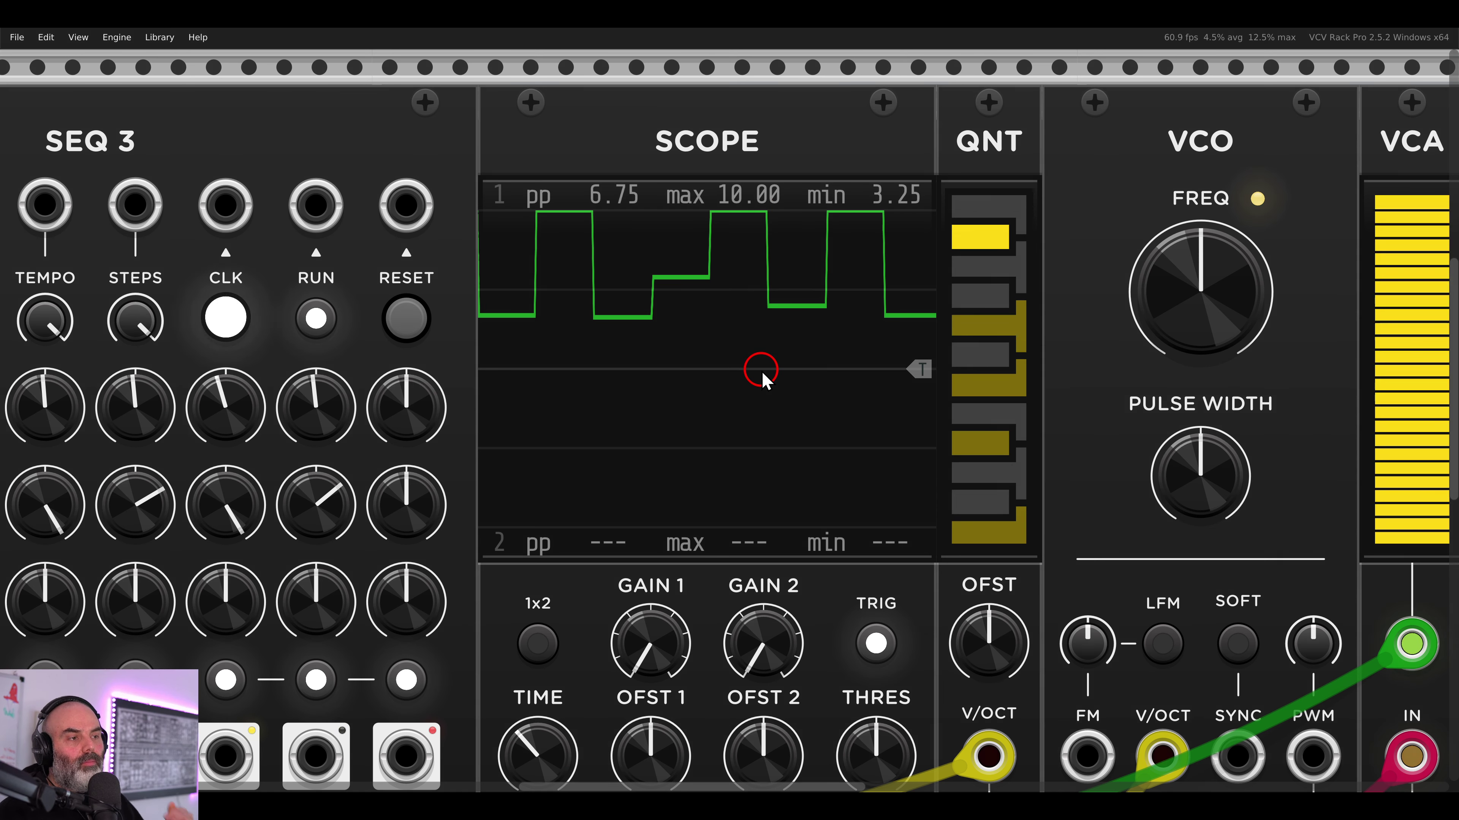
- Open a gap between SEQ 3 and the Scope by shifting the Scope and the modules following it
scroll(760, 374, "down", 2)
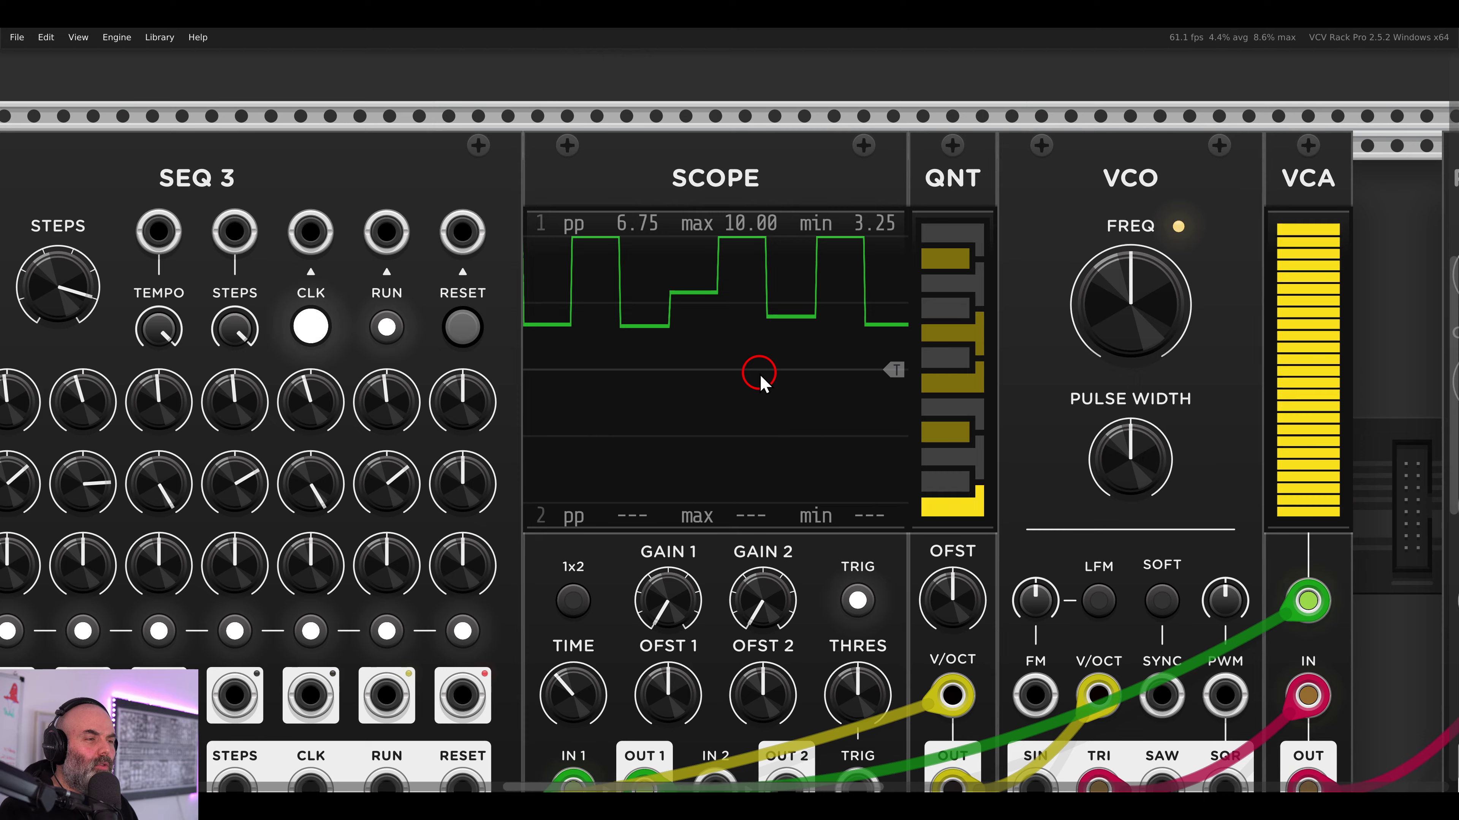
left_click_drag(839, 427, 718, 383)
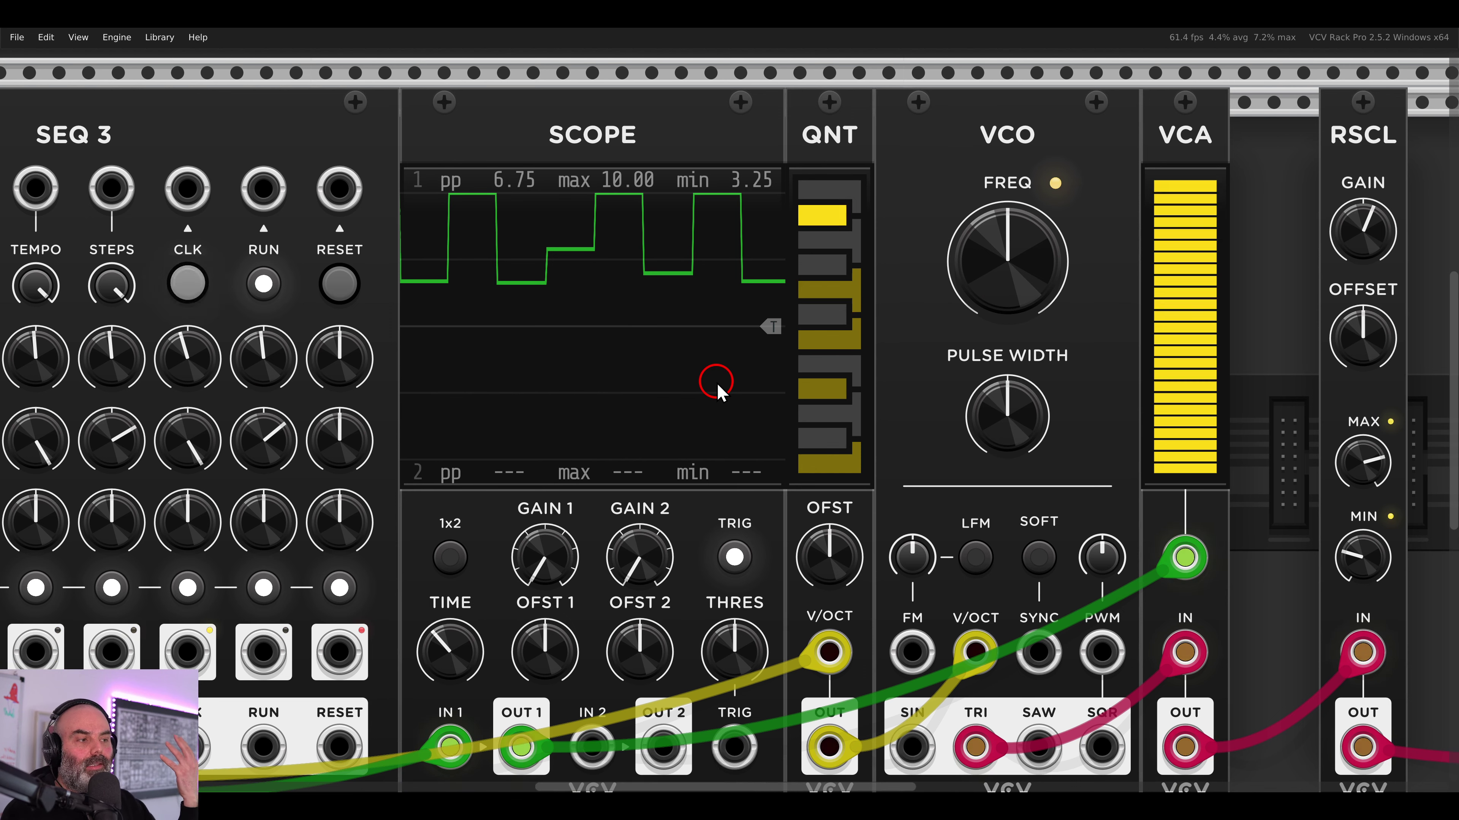
scroll(717, 384, "down", 3)
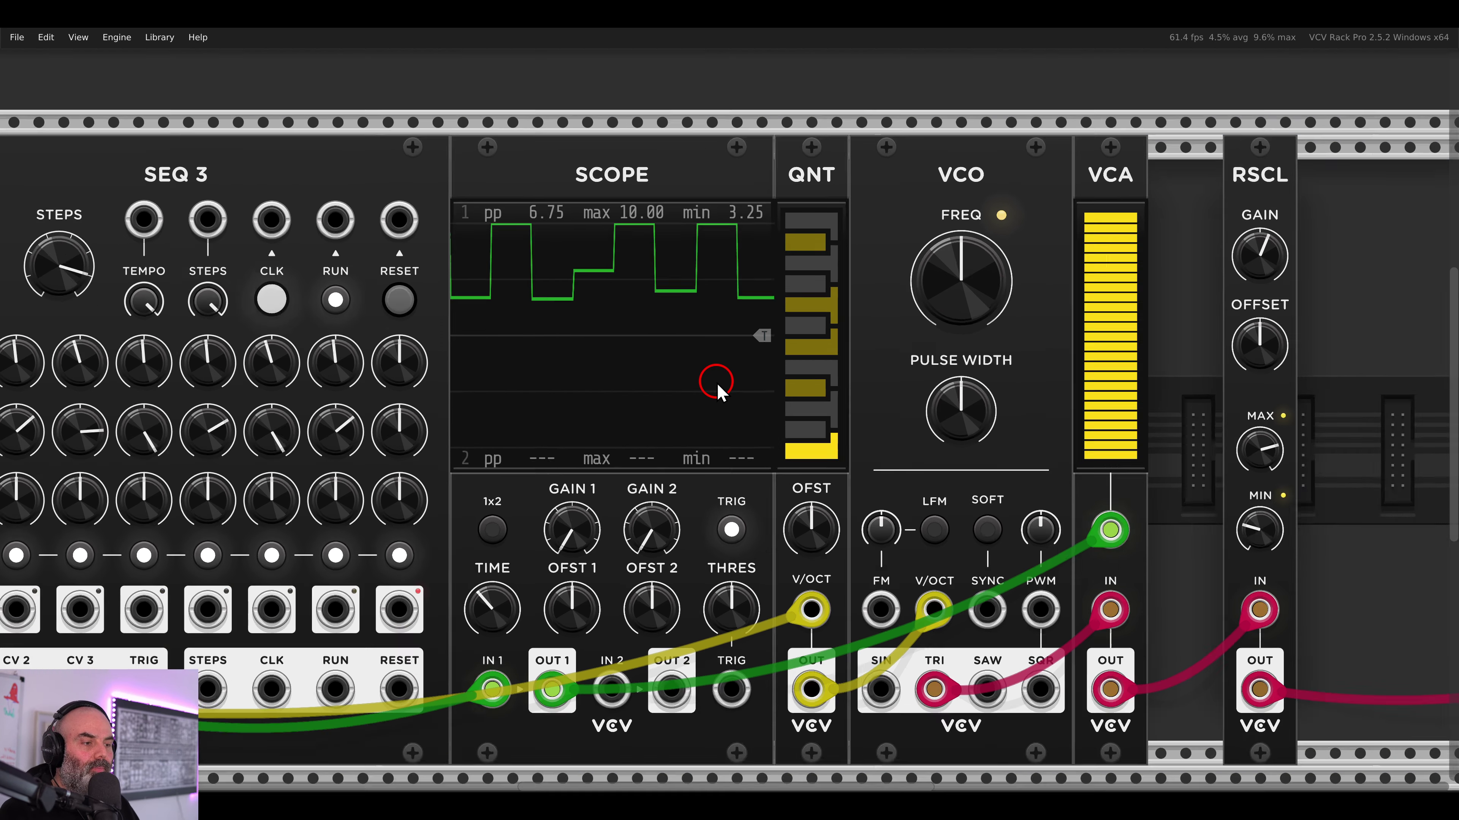
left_click_drag(726, 378, 922, 379)
left_click_drag(751, 234, 570, 219)
- Add a VCV Process module from the module library and place it directly before the Scope
right_click(570, 220)
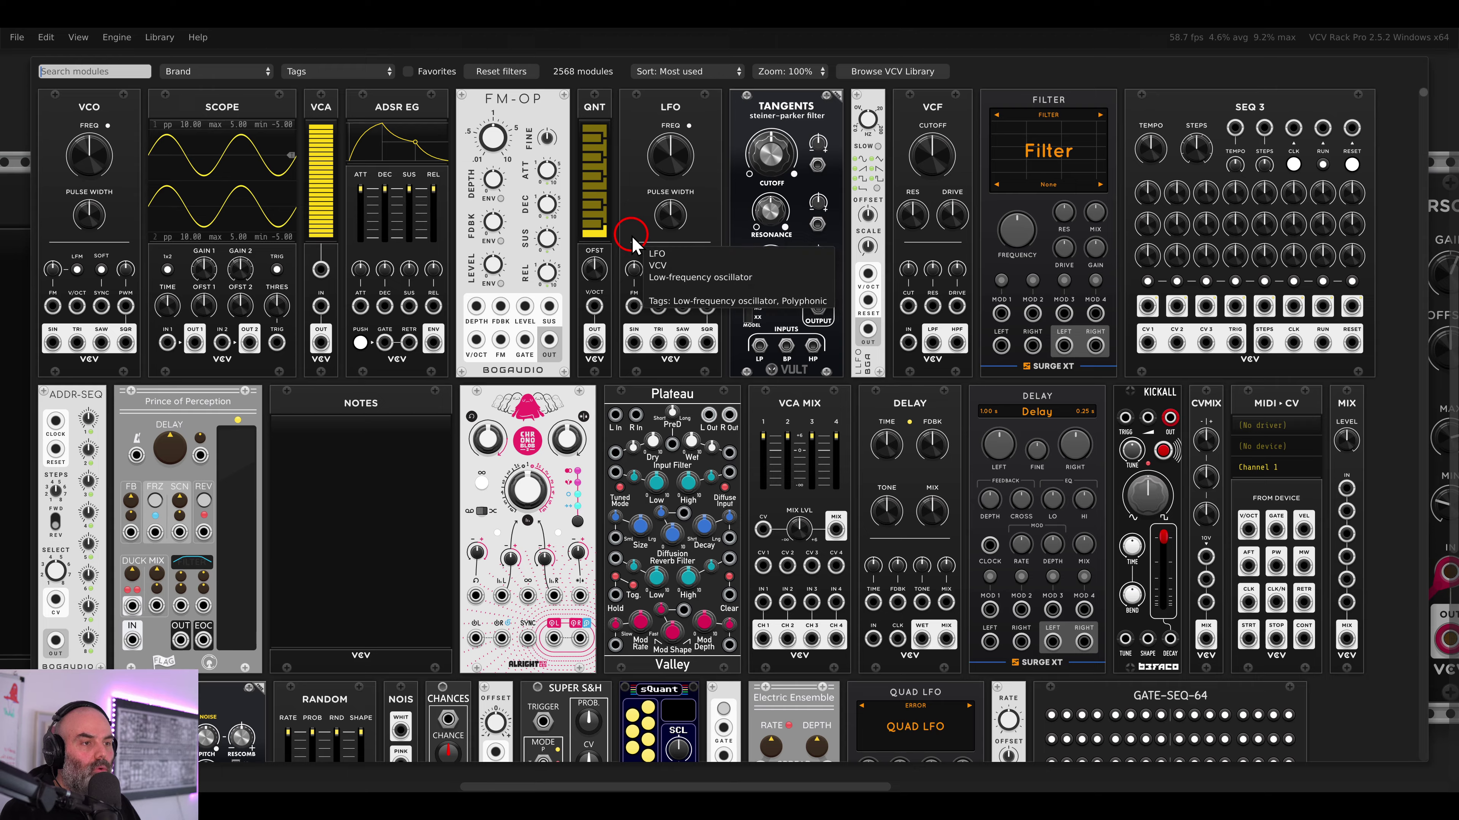
type("proc")
key("Escape")
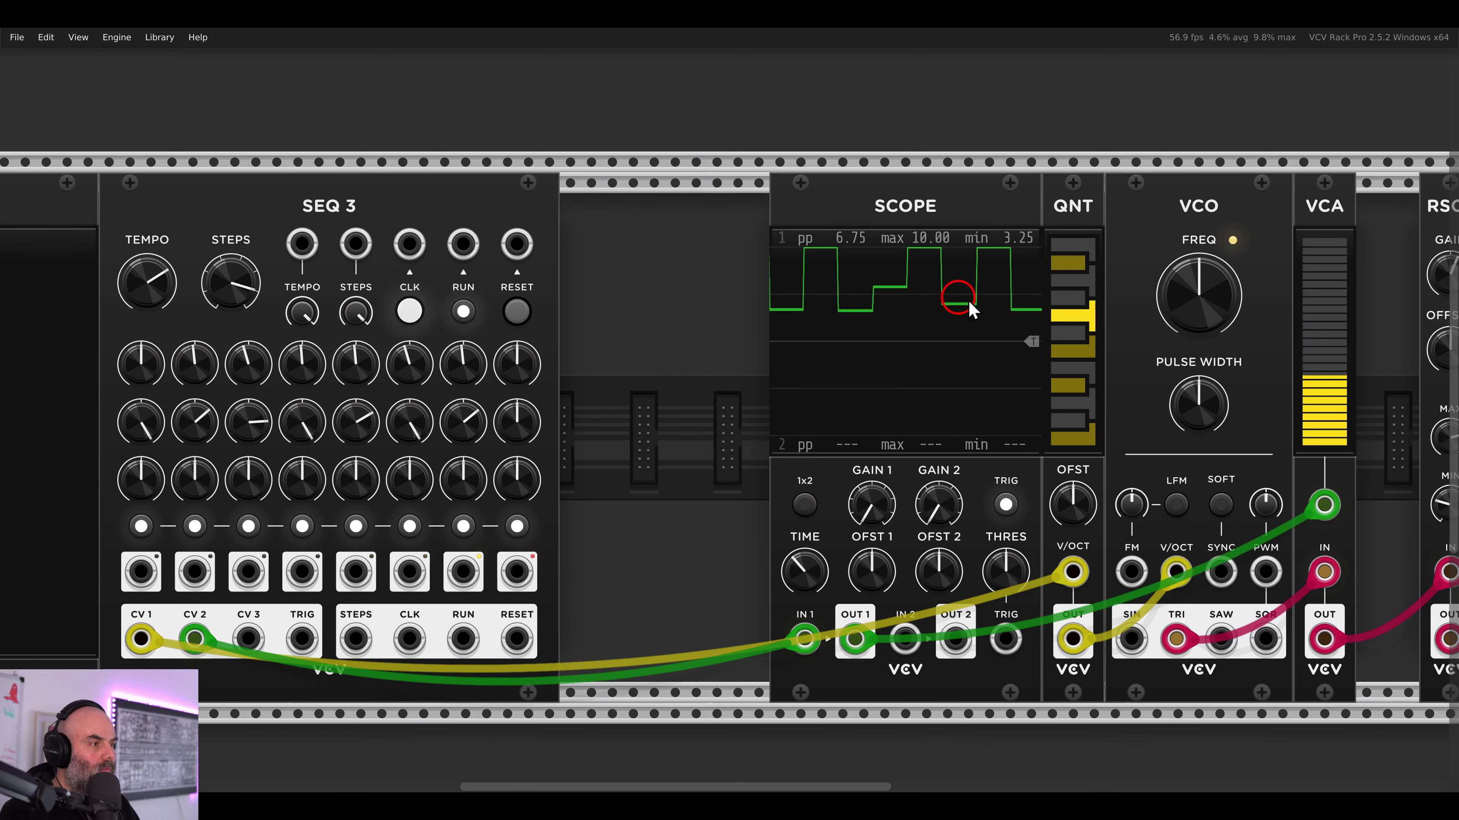
left_click_drag(1025, 306, 534, 276)
left_click_drag(1174, 218, 696, 207)
left_click_drag(801, 449, 894, 432)
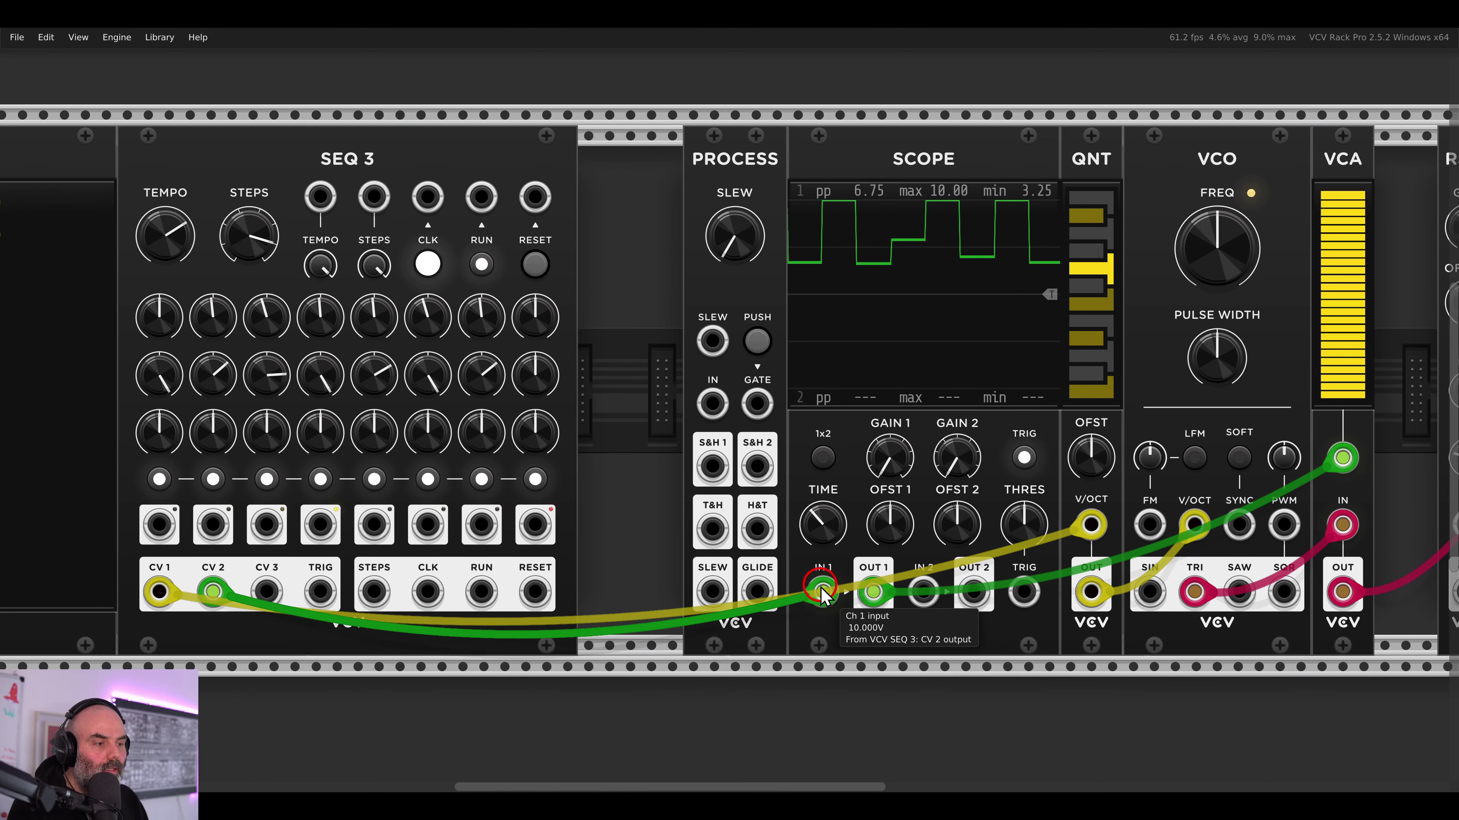
left_click_drag(820, 590, 712, 403)
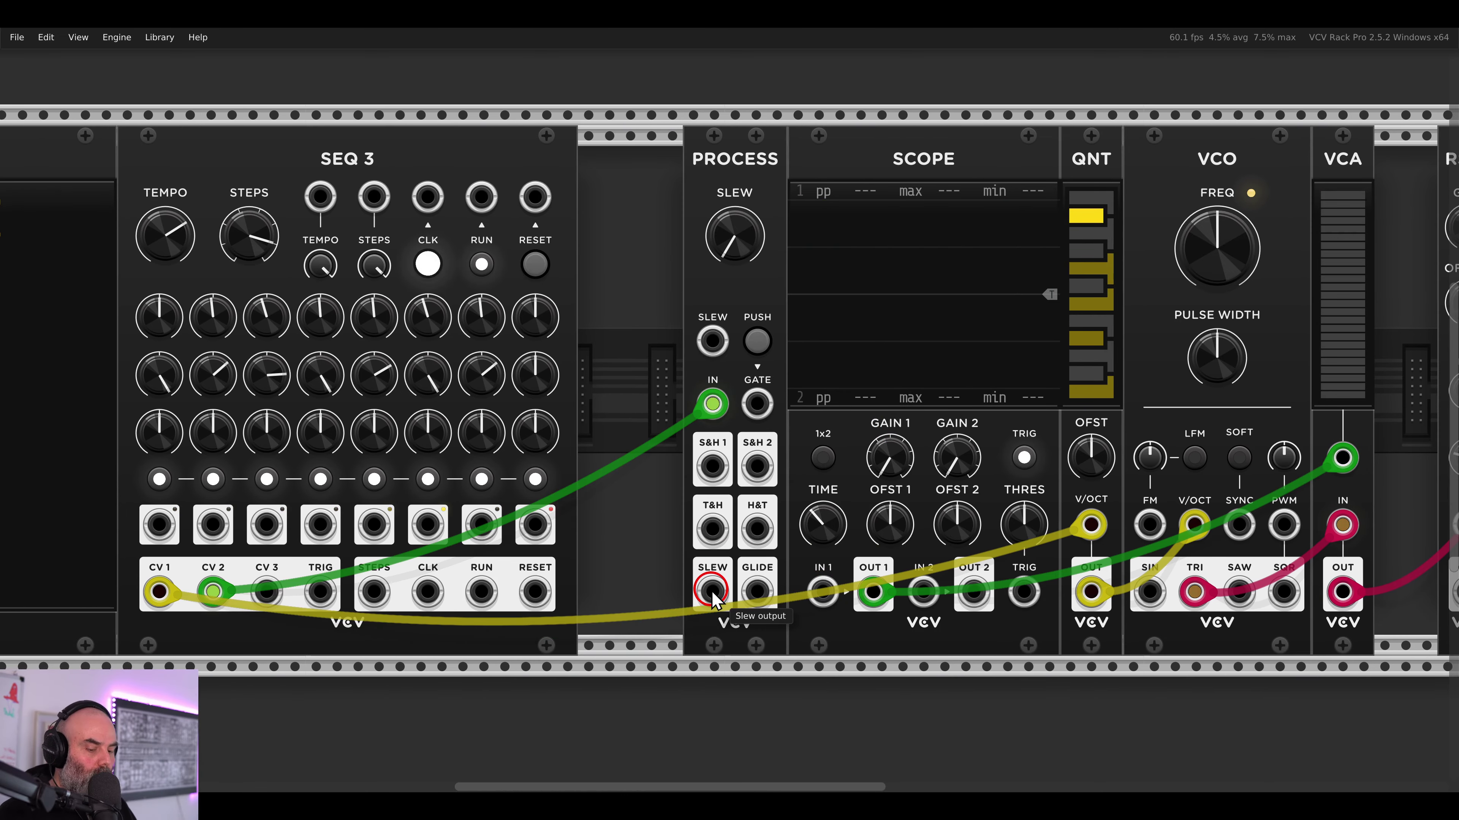
left_click_drag(712, 592, 823, 592)
scroll(713, 467, "up", 2)
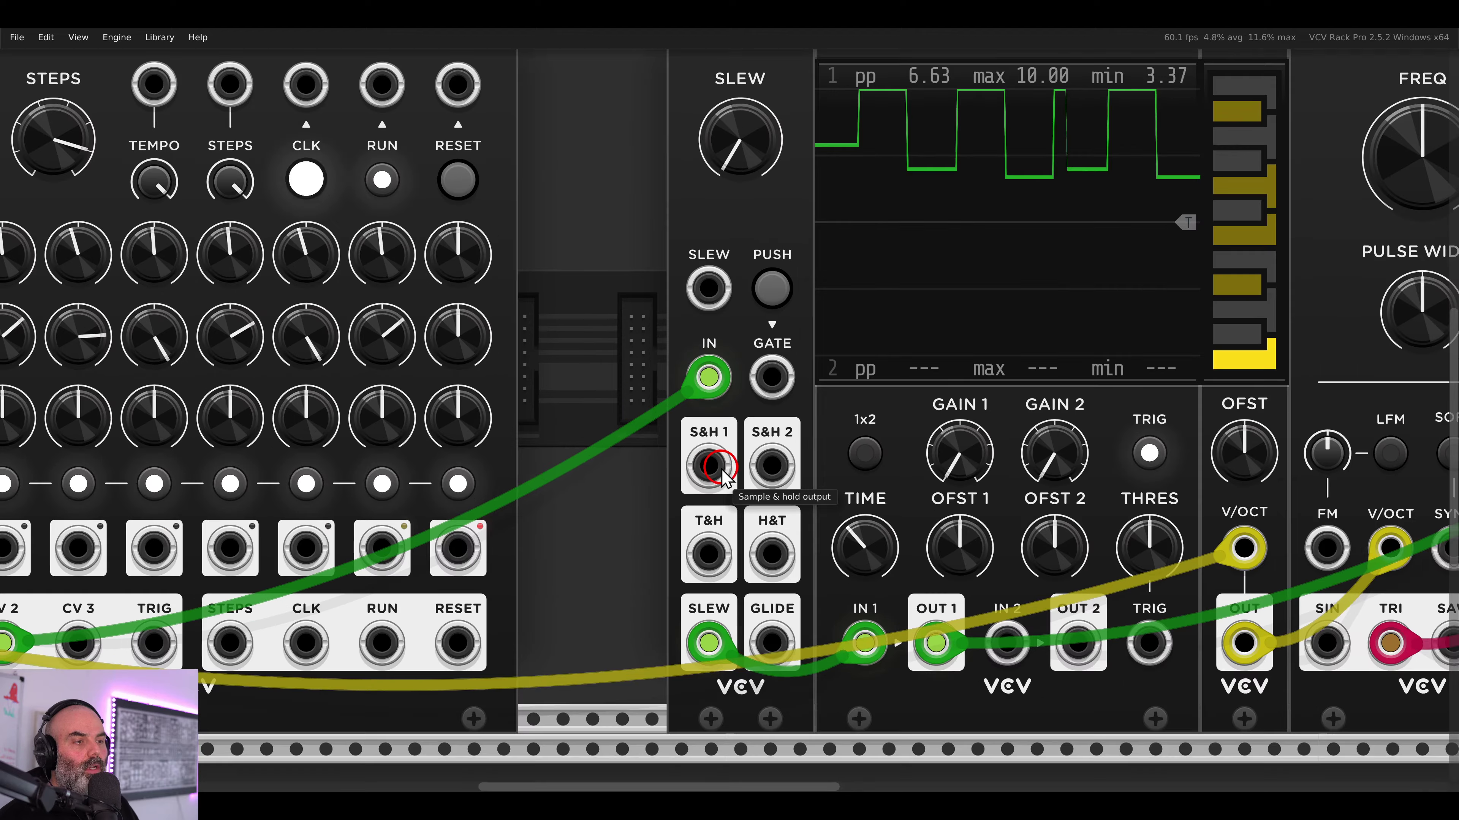
left_click_drag(664, 334, 764, 413)
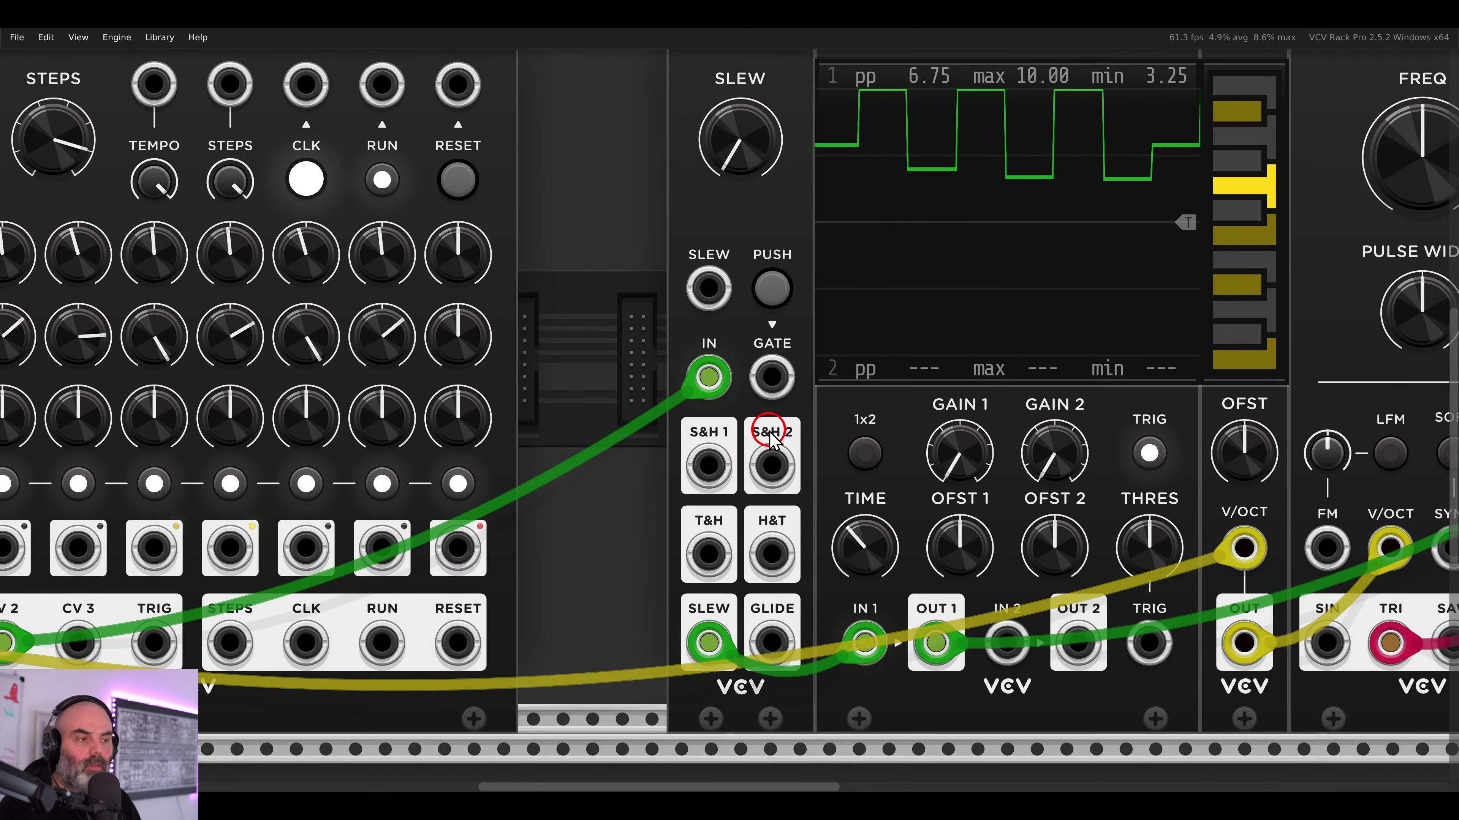
- Raise the Process module's SLEW amount and turn off the Scope's trigger
scroll(771, 439, "down", 2)
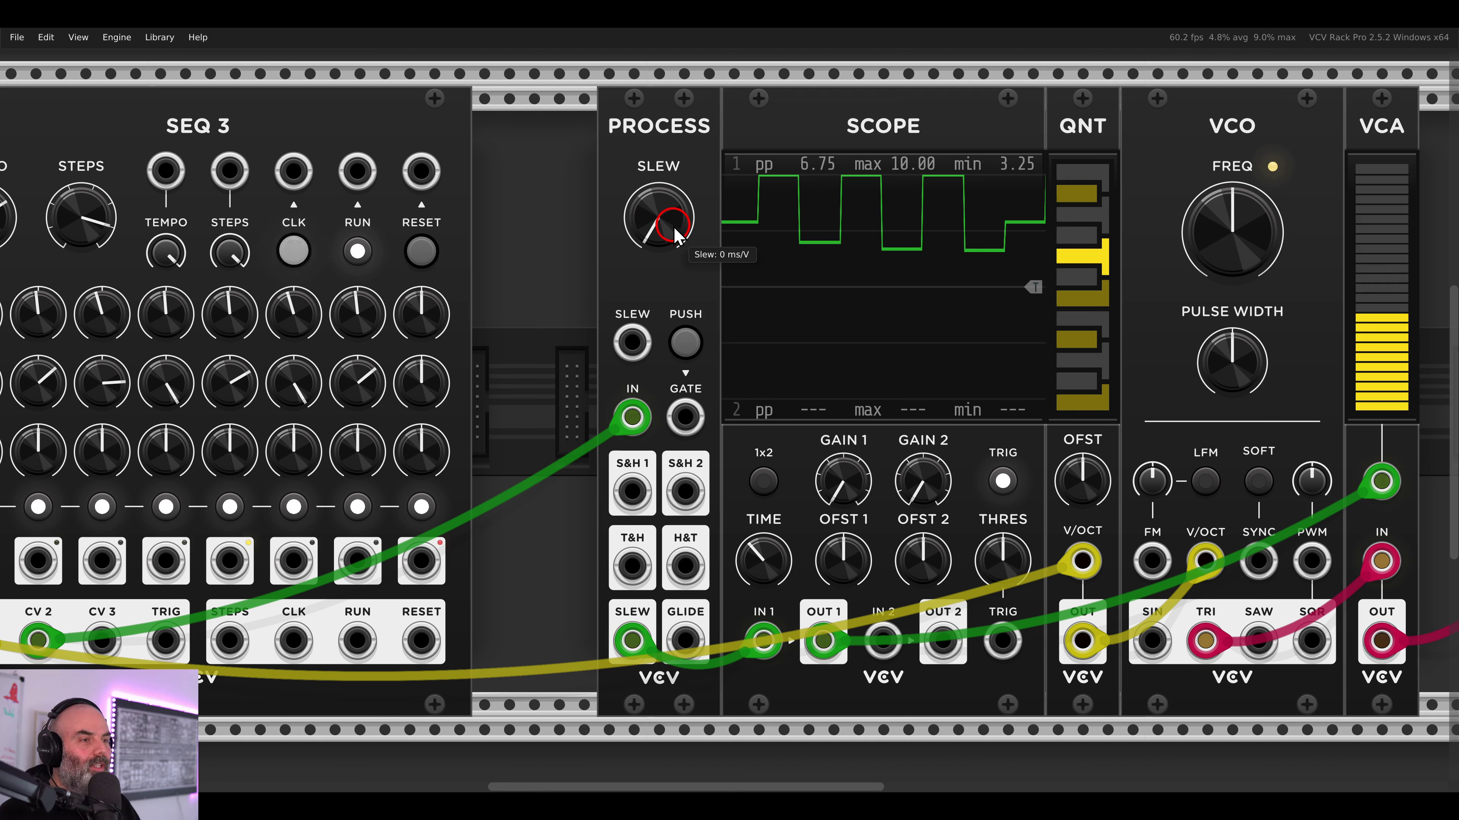
left_click_drag(674, 236, 661, 130)
left_click(689, 336)
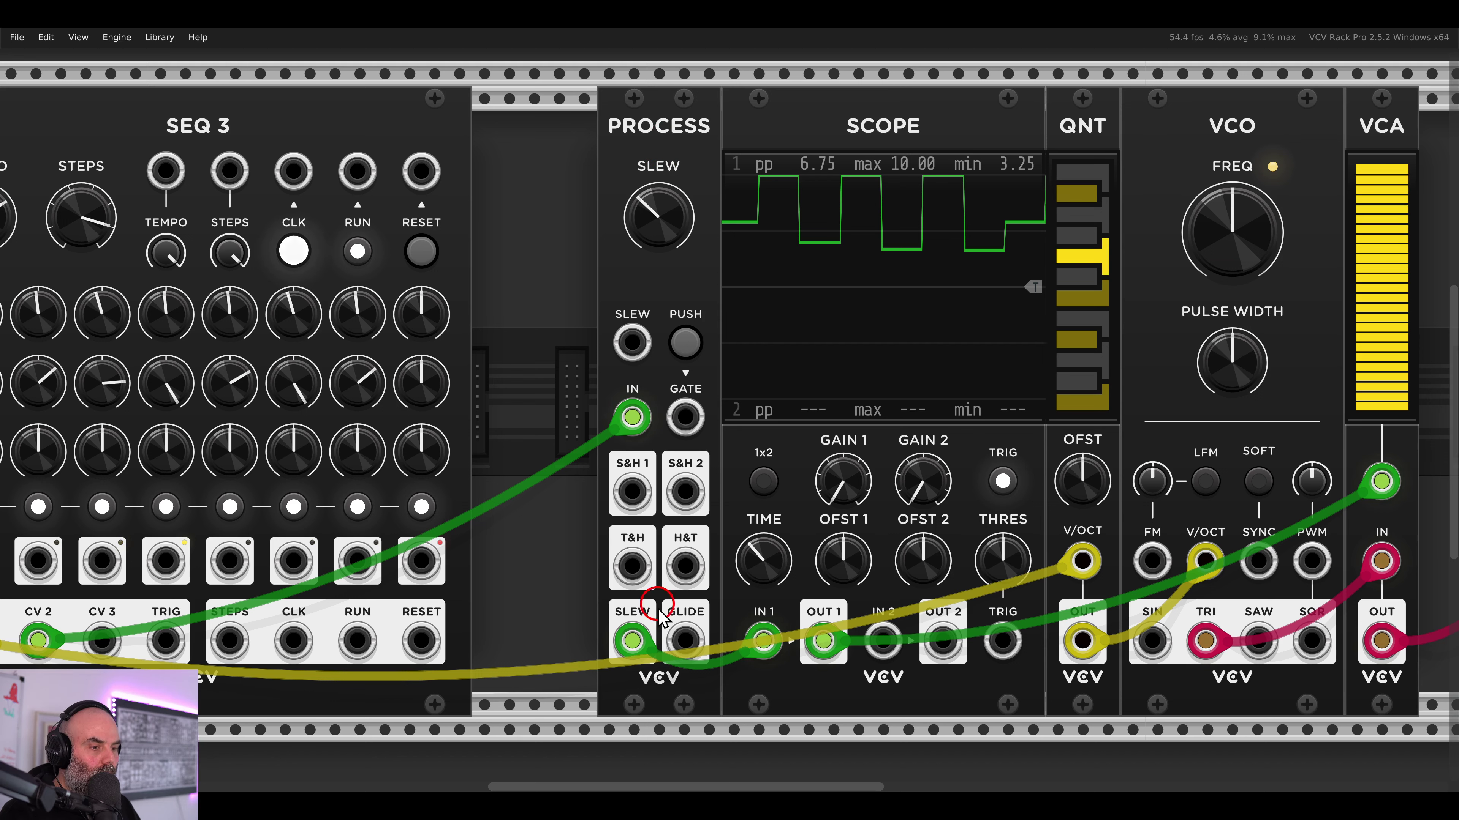
left_click(1000, 482)
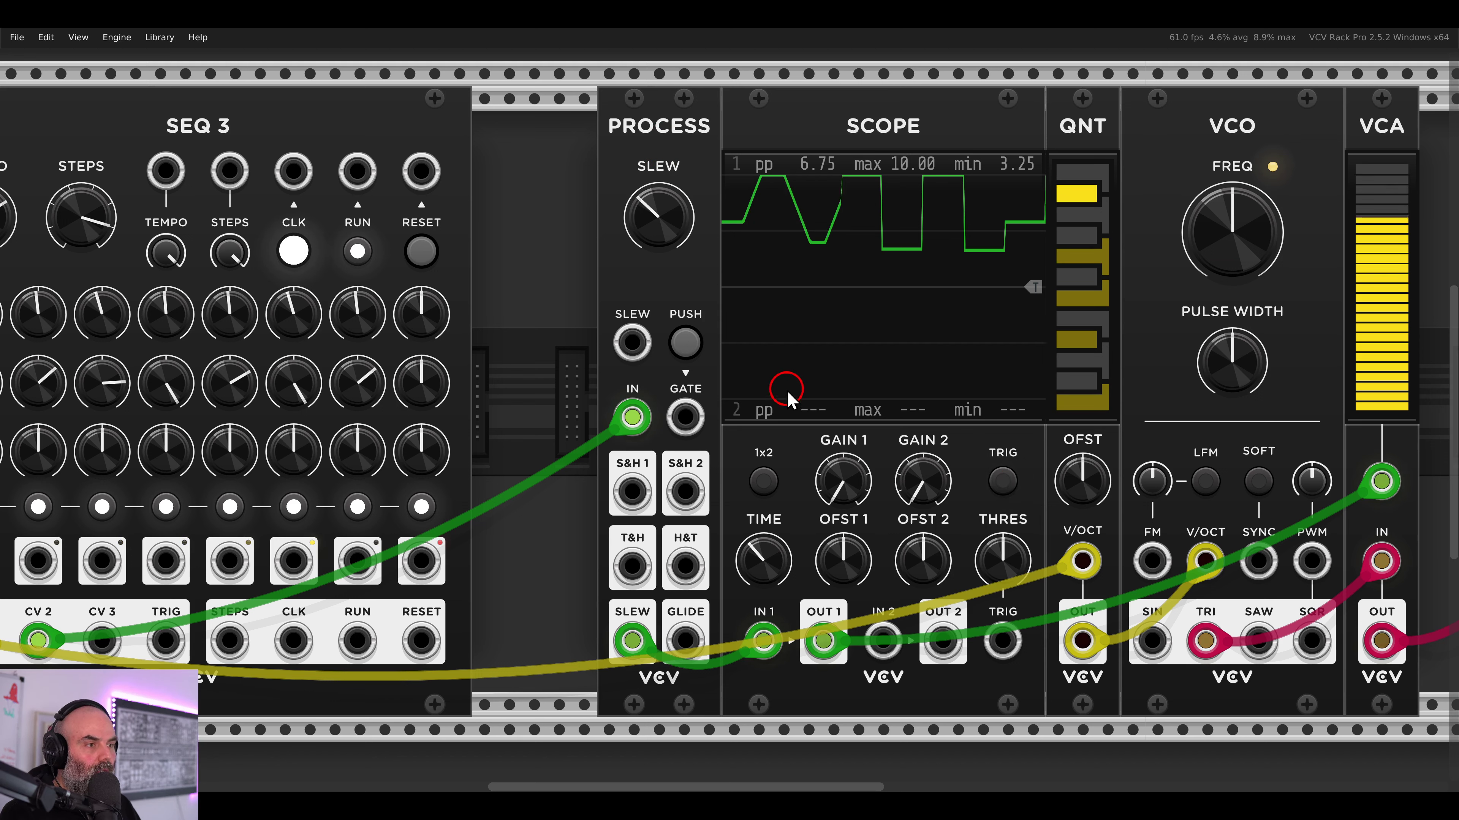
- Sweep the Process module's SLEW from zero gradually up to about 42 ms/V
left_click_drag(665, 218, 690, 340)
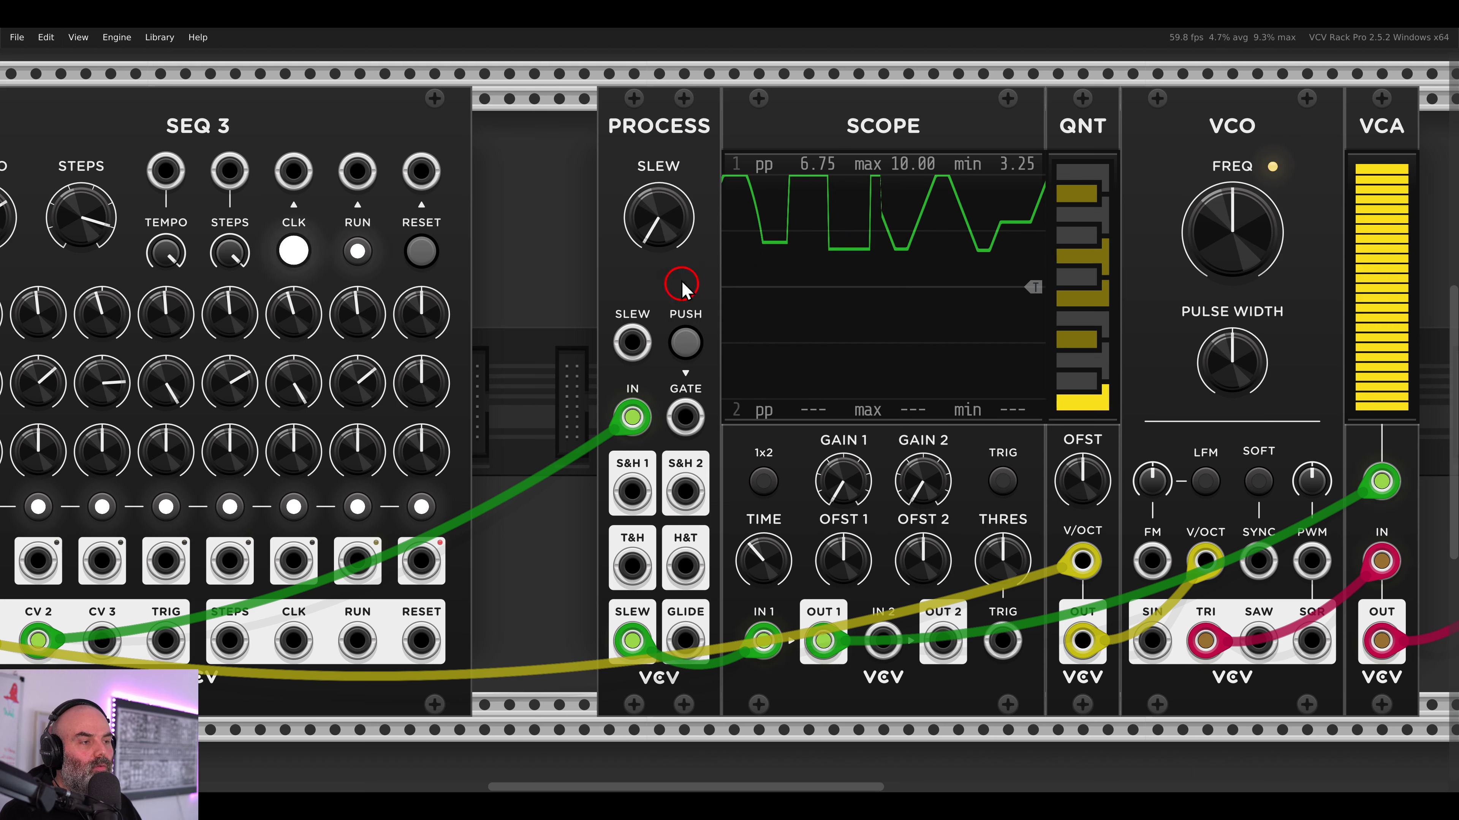
left_click(672, 228)
left_click_drag(672, 232, 665, 222)
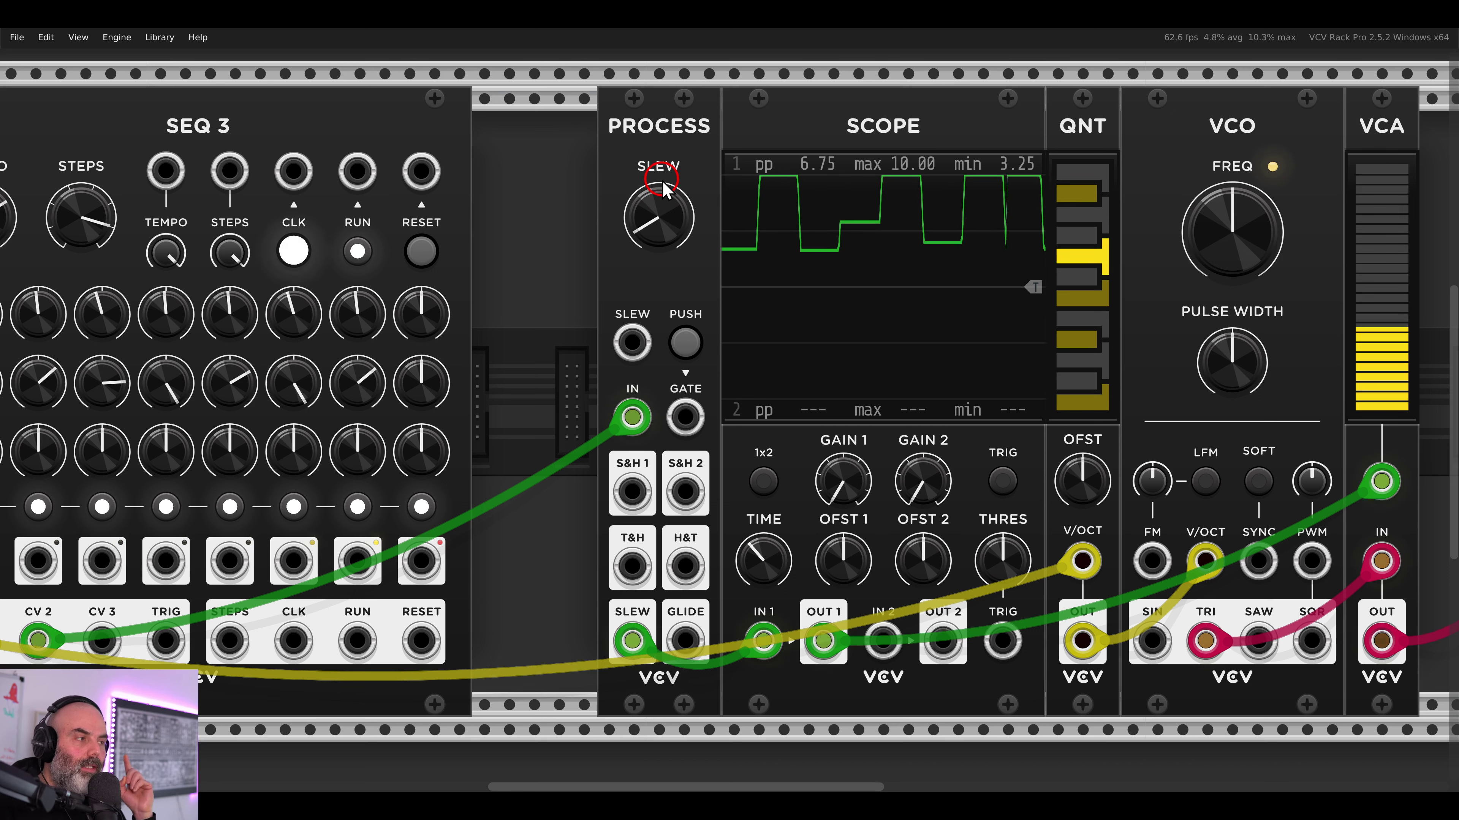
mouse_move(666, 187)
left_mouse_down()
mouse_move(673, 219)
mouse_move(668, 168)
mouse_move(678, 230)
mouse_move(679, 213)
left_mouse_up()
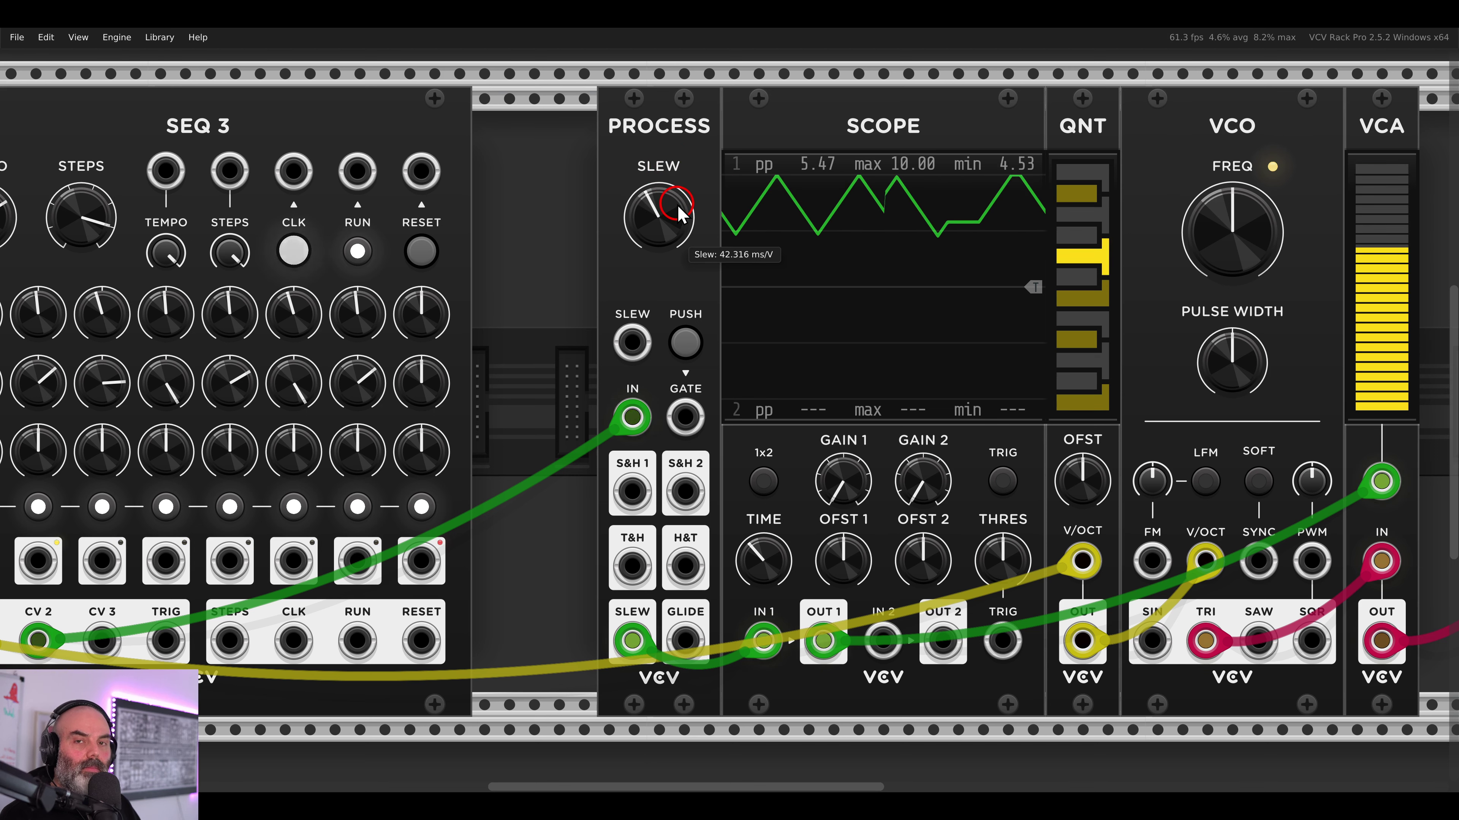
scroll(678, 204, "down", 2)
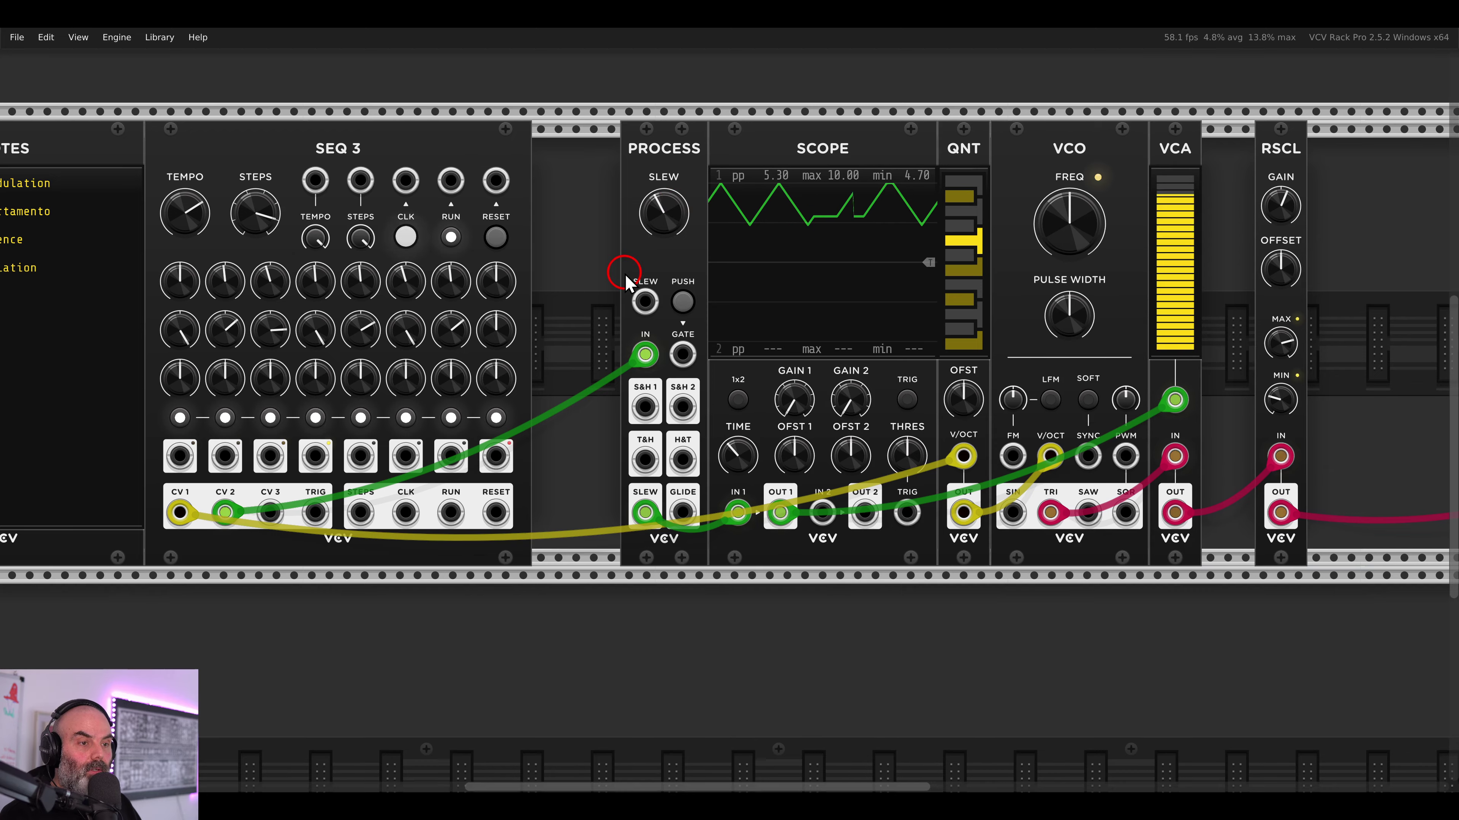
left_click_drag(625, 273, 700, 271)
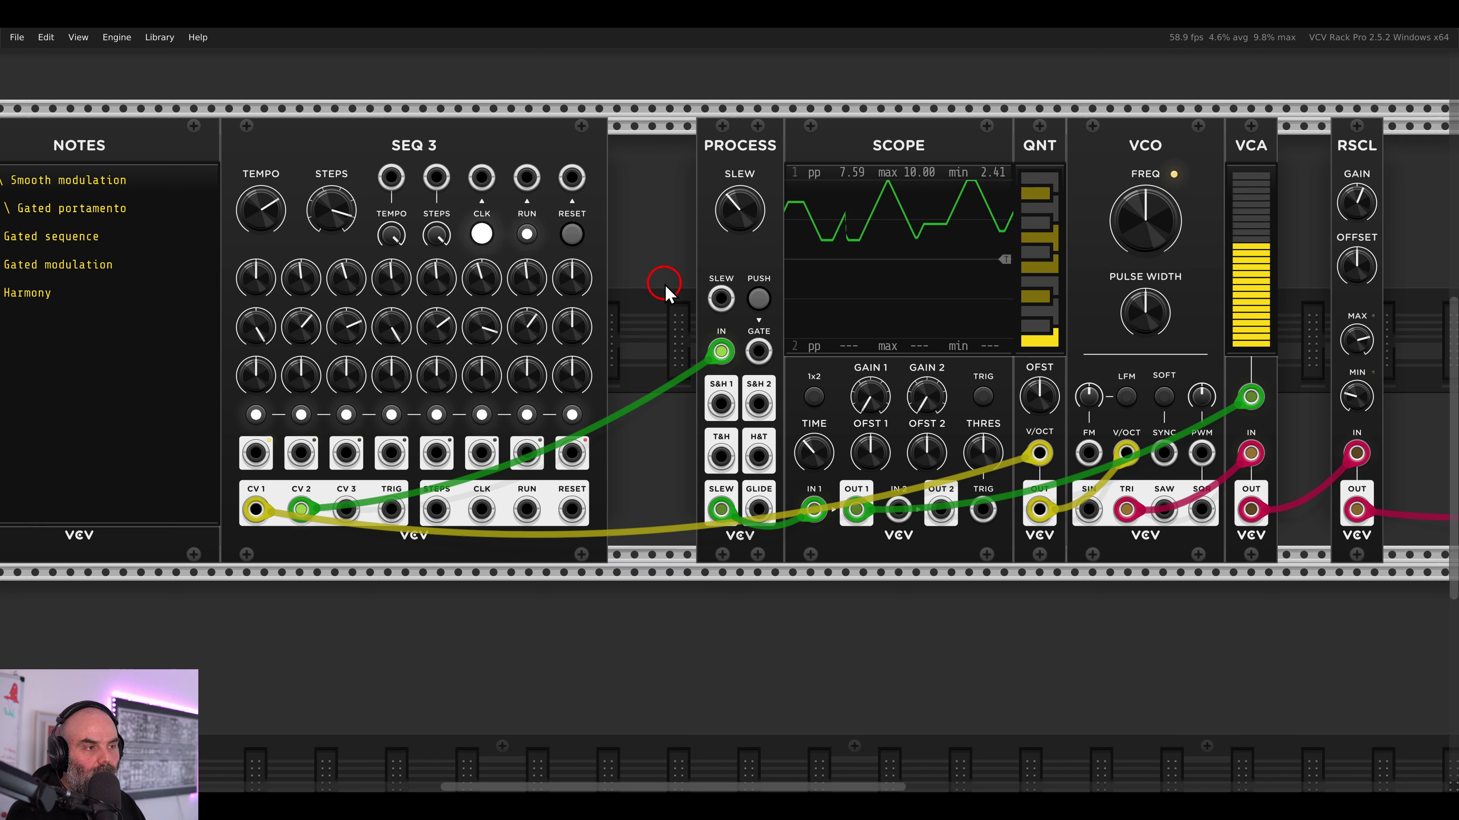
double_click(734, 211)
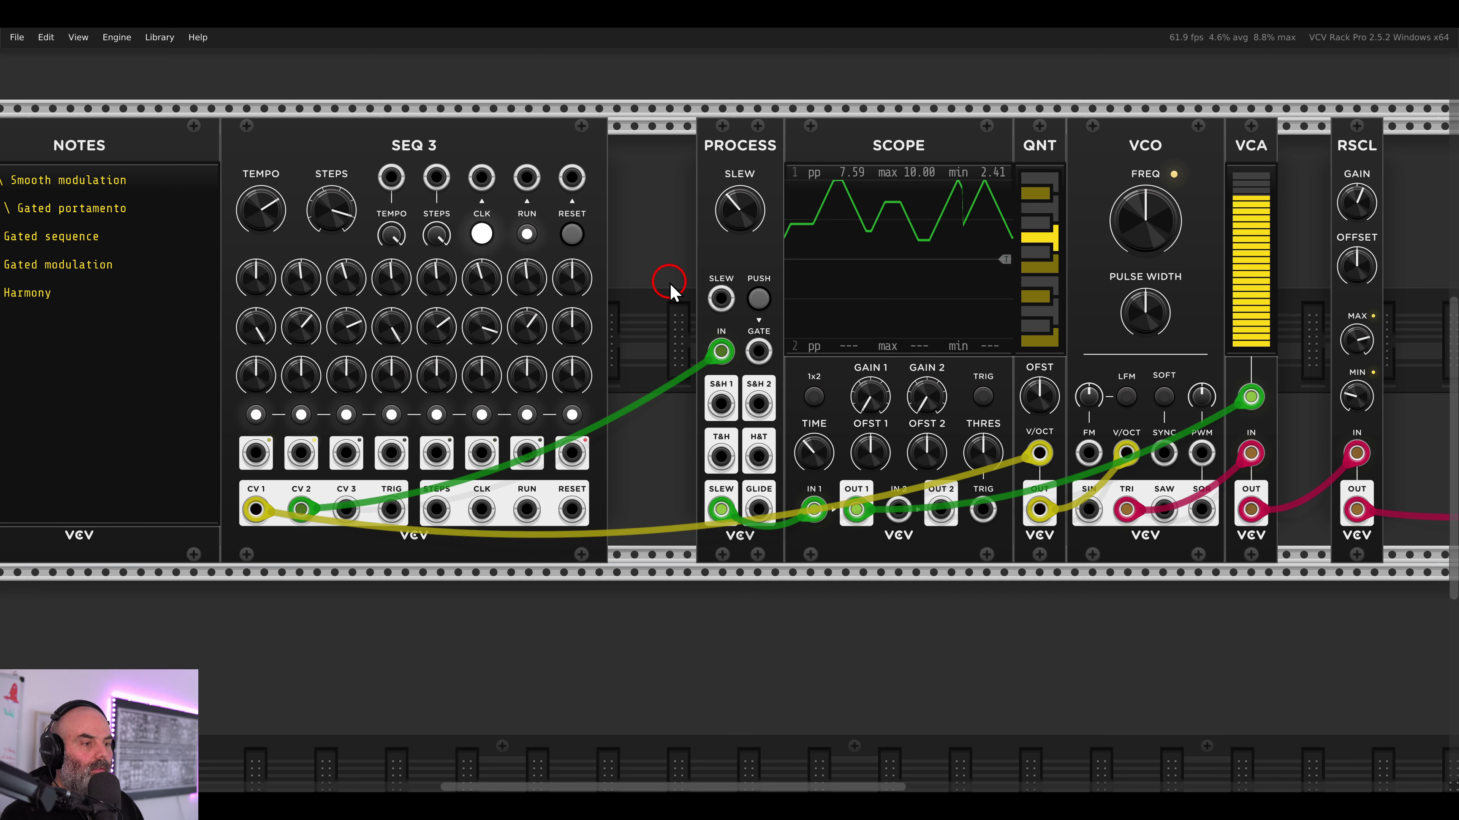
left_click_drag(681, 155, 784, 249)
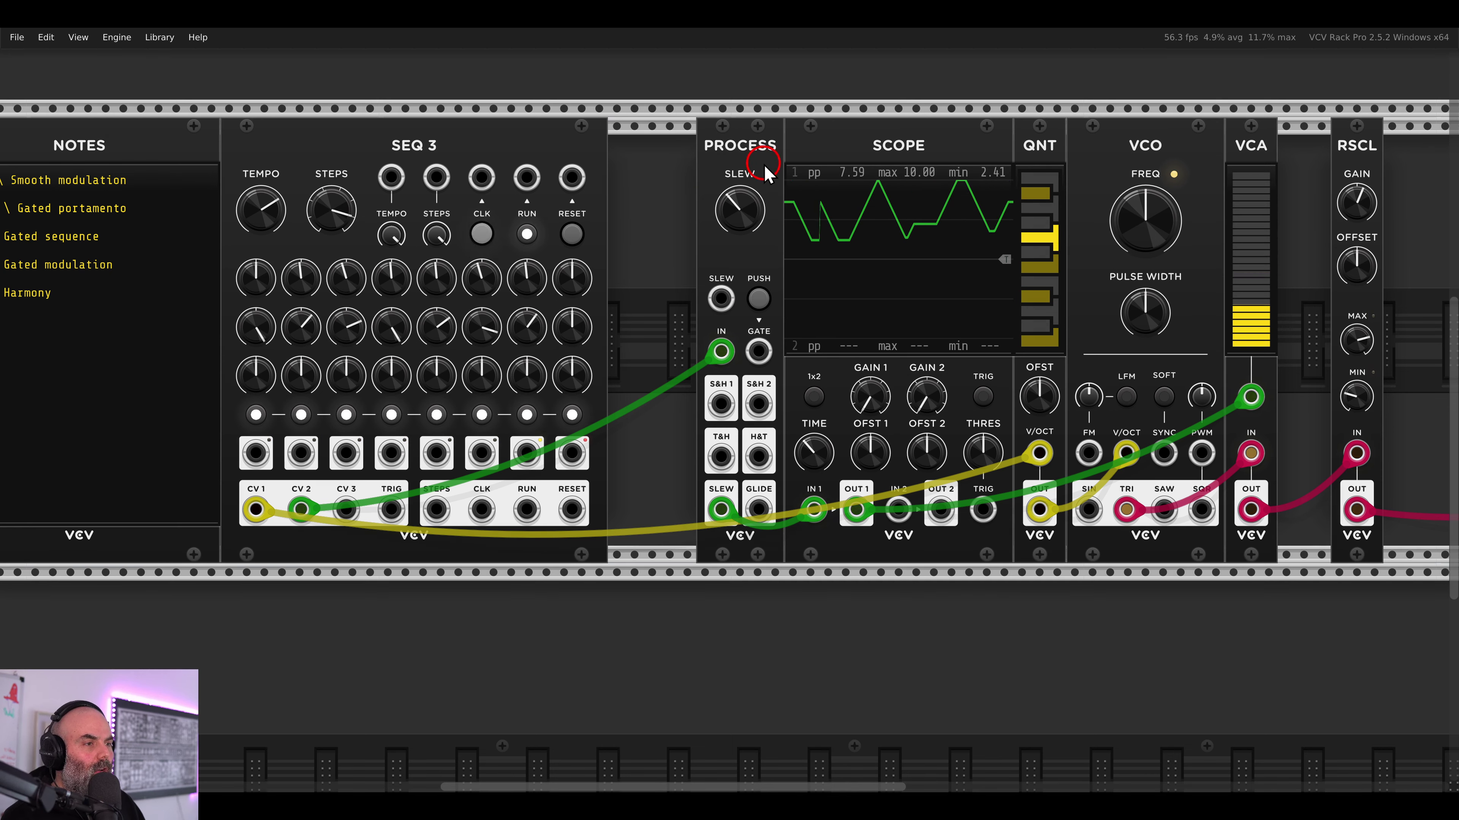
- Close the gaps in the row by moving Process, Scope, QNT, VCO, VCA and RSCL side by side after SEQ 3
left_click_drag(765, 171, 677, 171)
left_click_drag(914, 174, 827, 175)
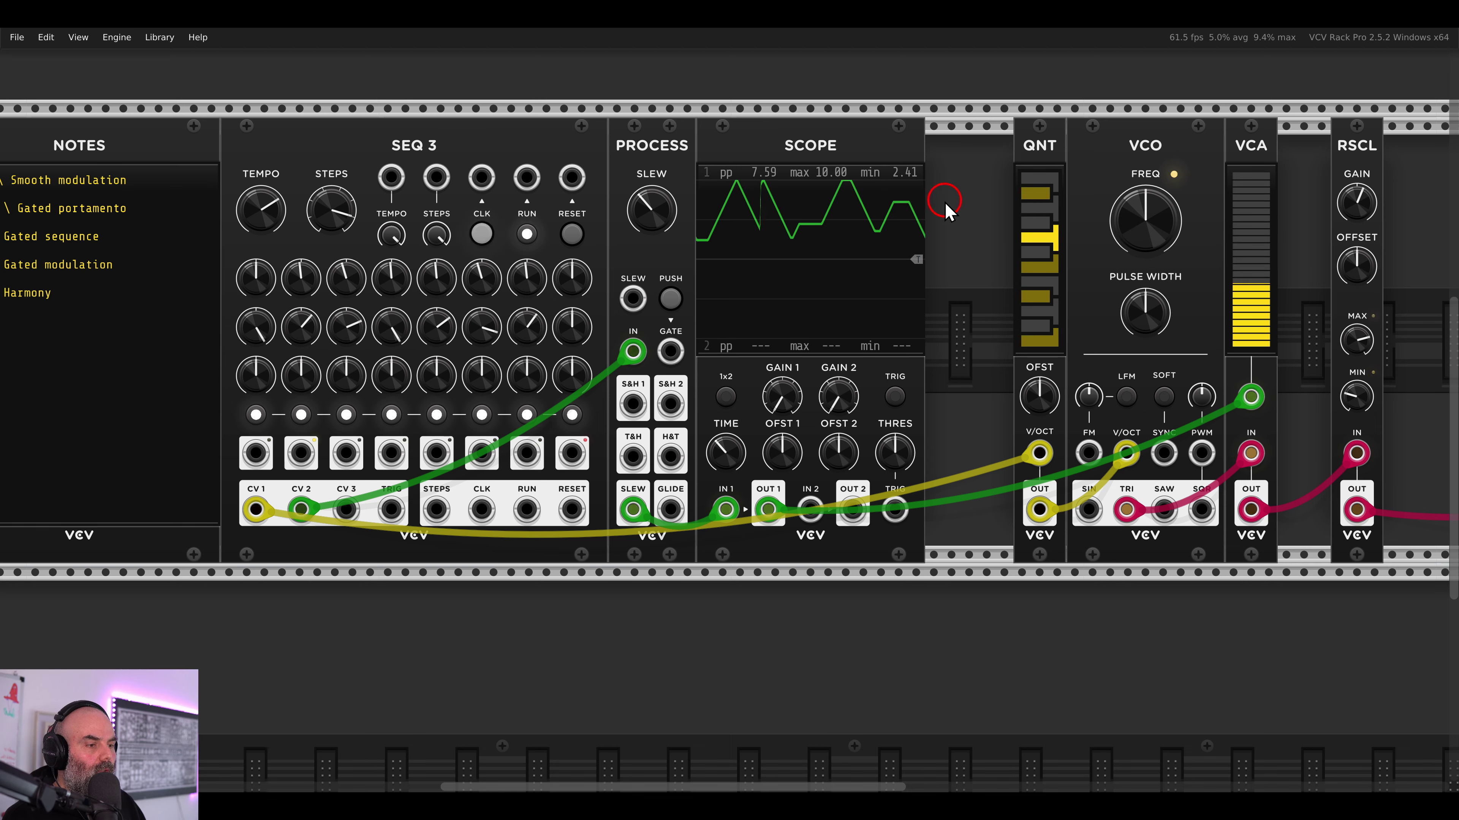
left_click_drag(977, 204, 805, 184)
left_click(1058, 164)
left_click_drag(937, 166, 847, 168)
left_click(1075, 210)
left_click_drag(1115, 163, 932, 181)
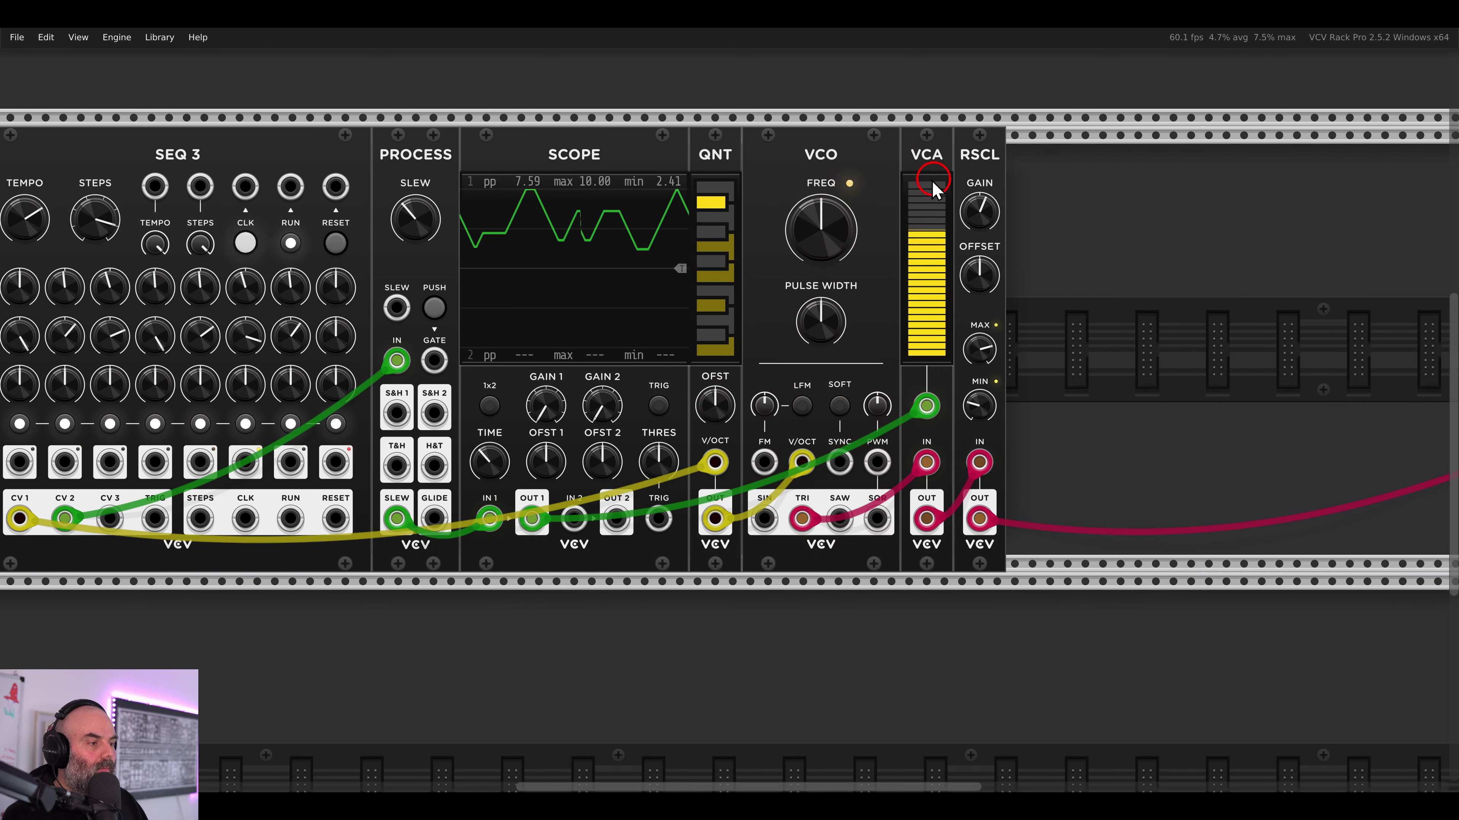
- Find Venom's mixers in the module library and add a VCA MIX 4 STEREO between RSCL and AUDIO
scroll(918, 229, "right", 5)
right_click(912, 261)
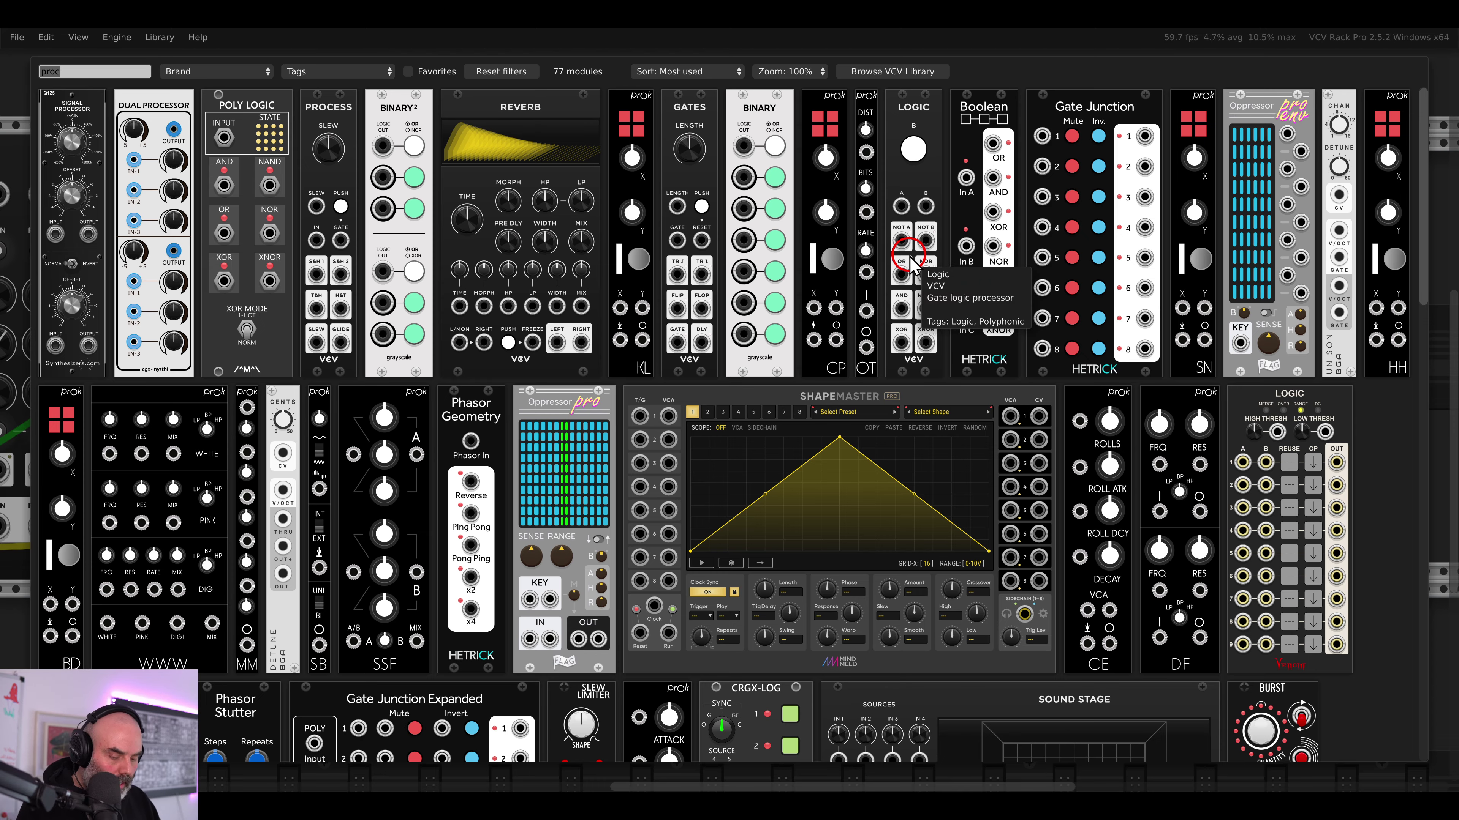
type("venom mix")
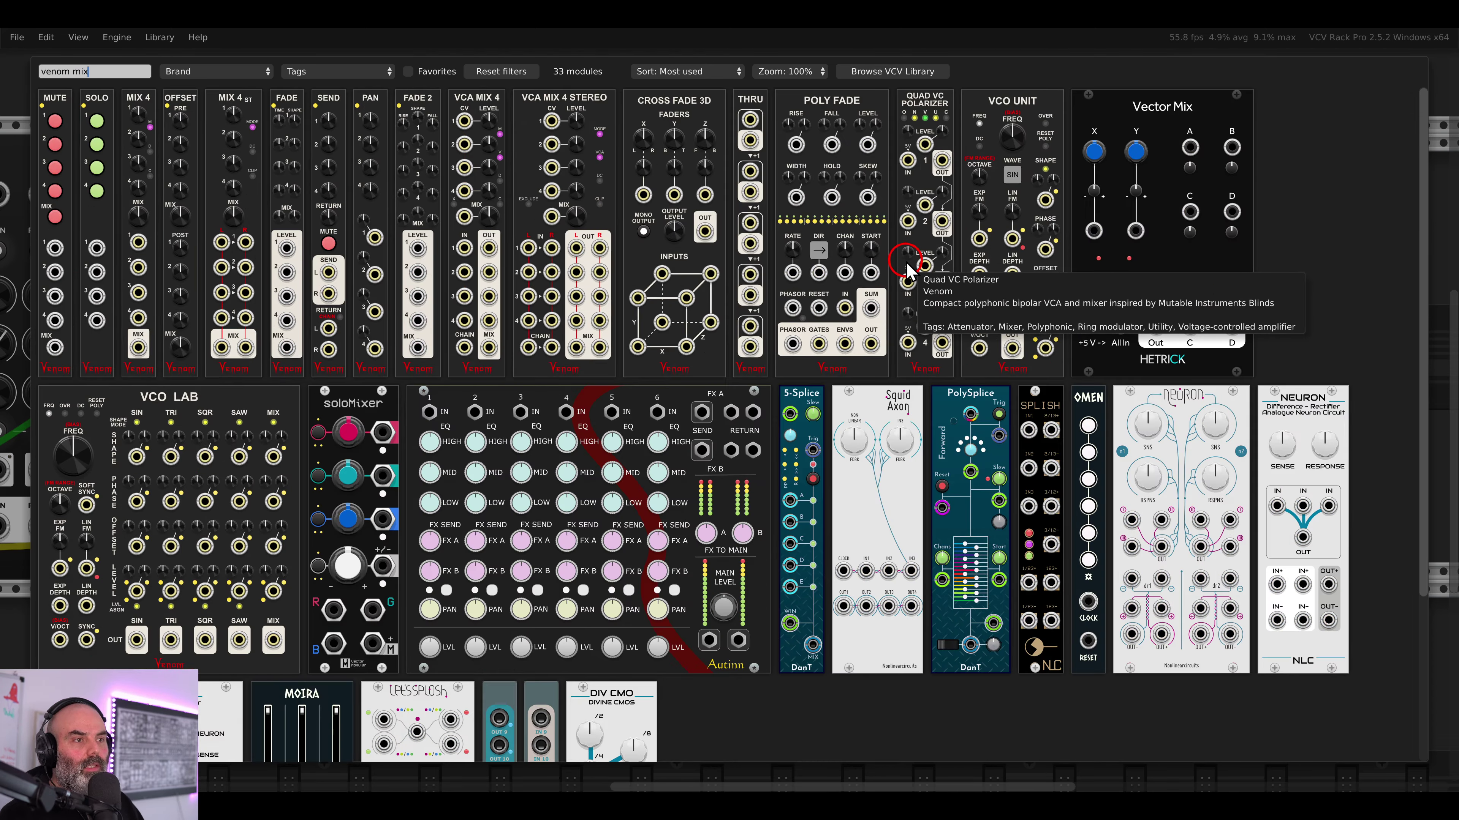
left_click(596, 133)
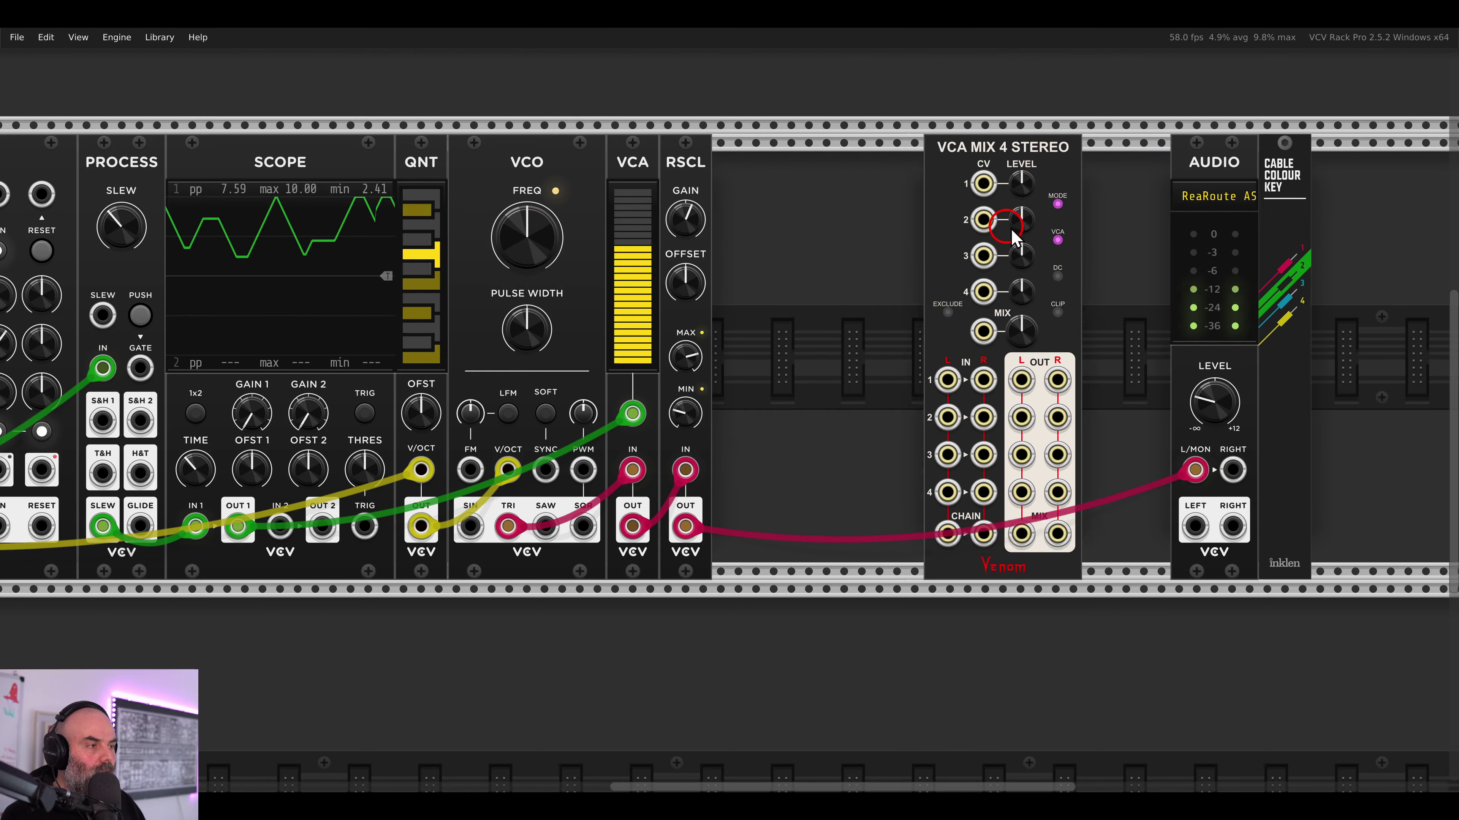
right_click(924, 248)
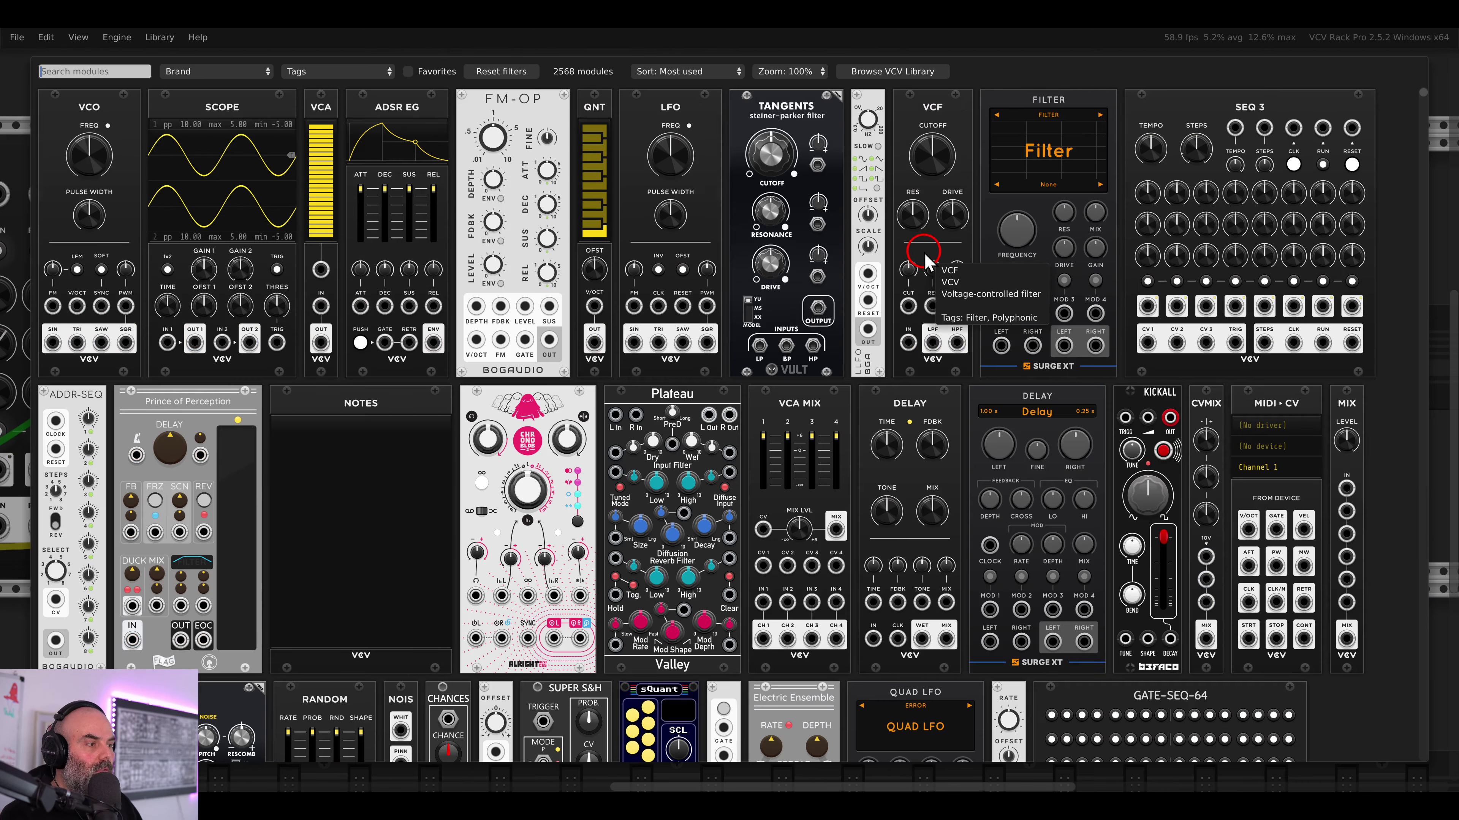
left_click(801, 403)
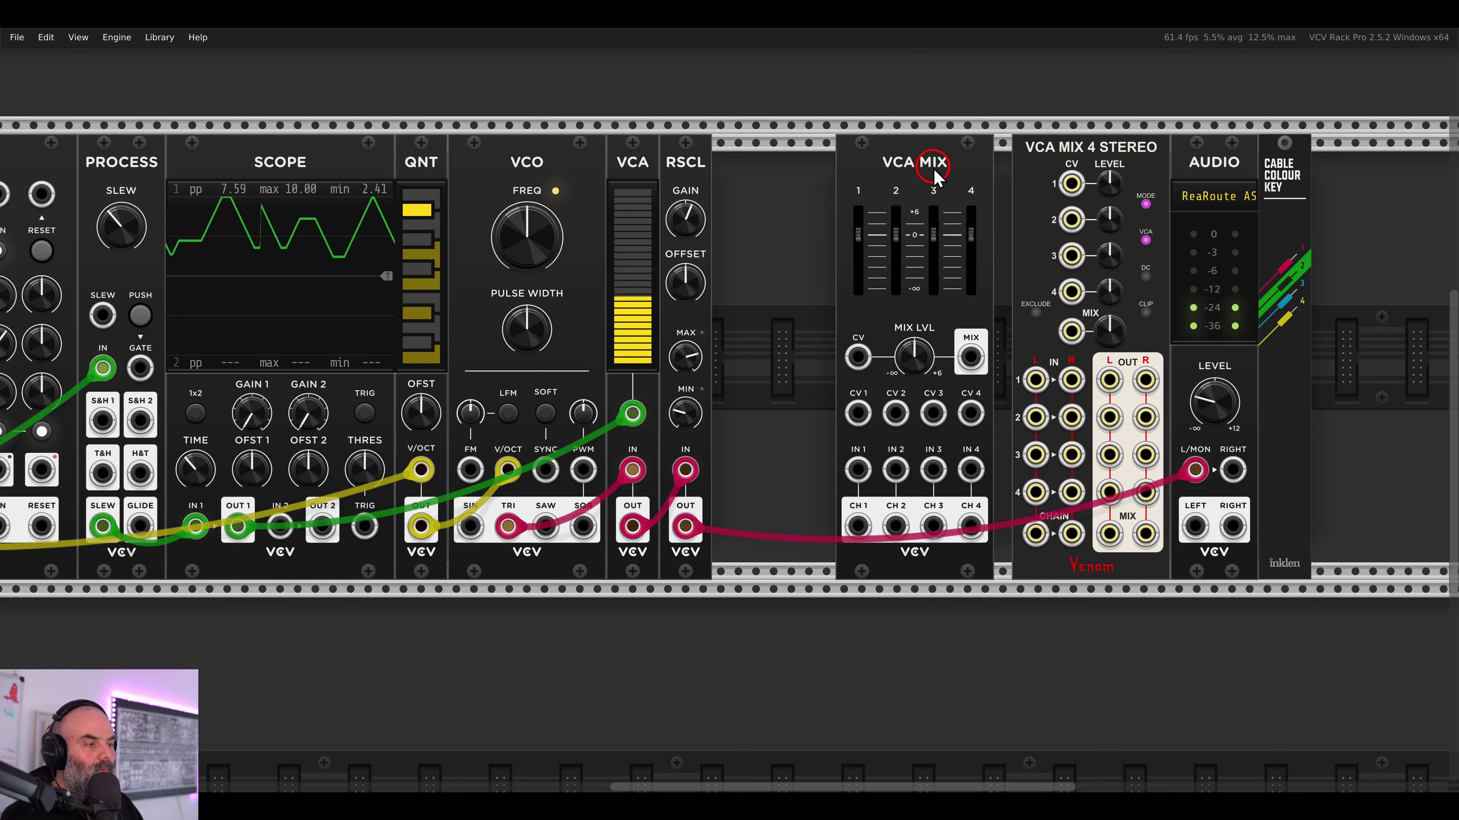
key("Delete")
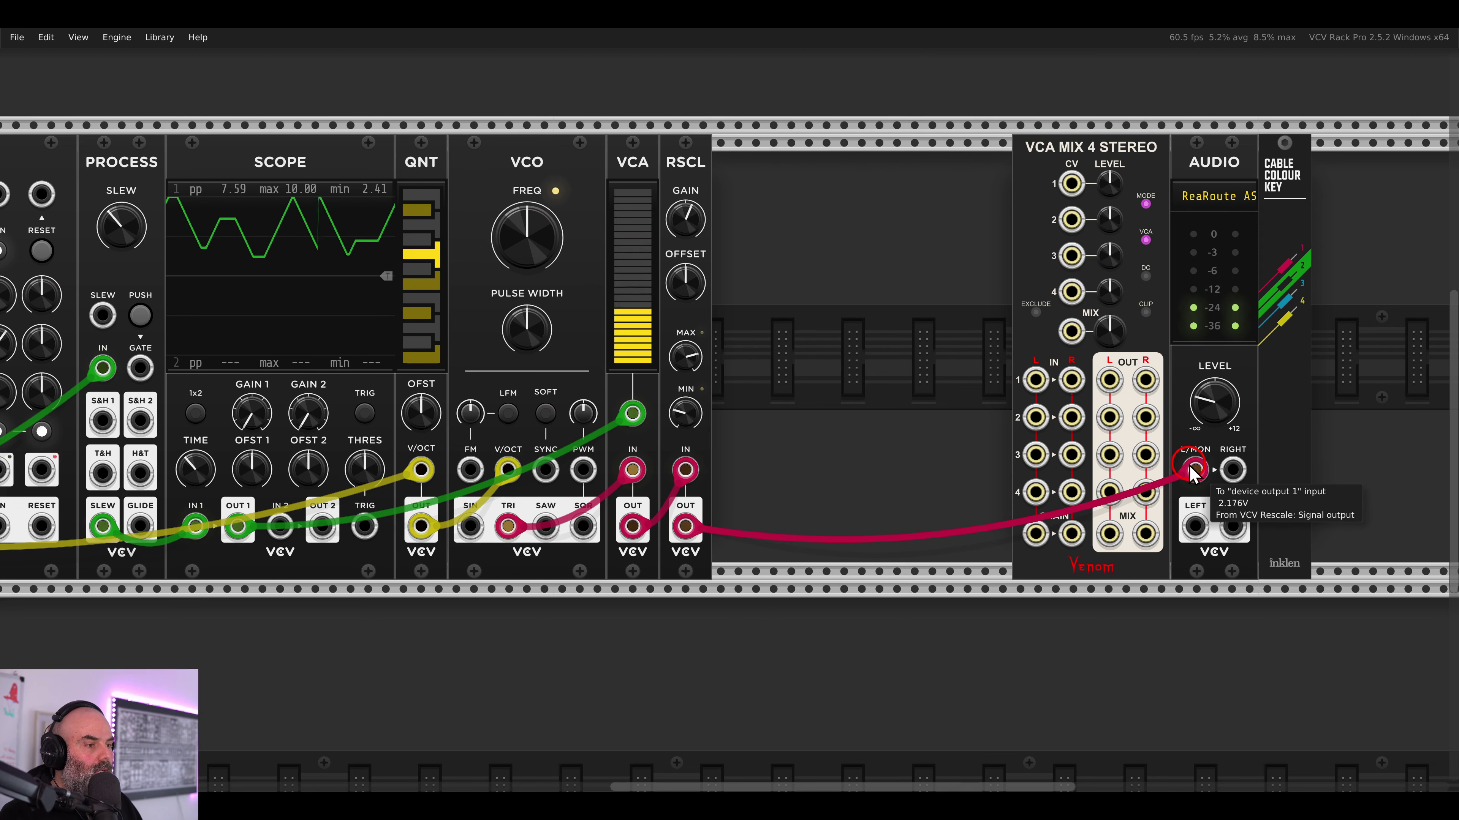
- Replace the RSCL cable into AUDIO with the VCA MIX 4 STEREO's MIX outputs, patched to AUDIO's left and right inputs
left_click_drag(1194, 470, 954, 414)
key("1")
left_click_drag(1099, 535, 1146, 535)
- Add a Surge XT Delay beside RSCL and patch RSCL's output into the Delay's left input
right_click(942, 376)
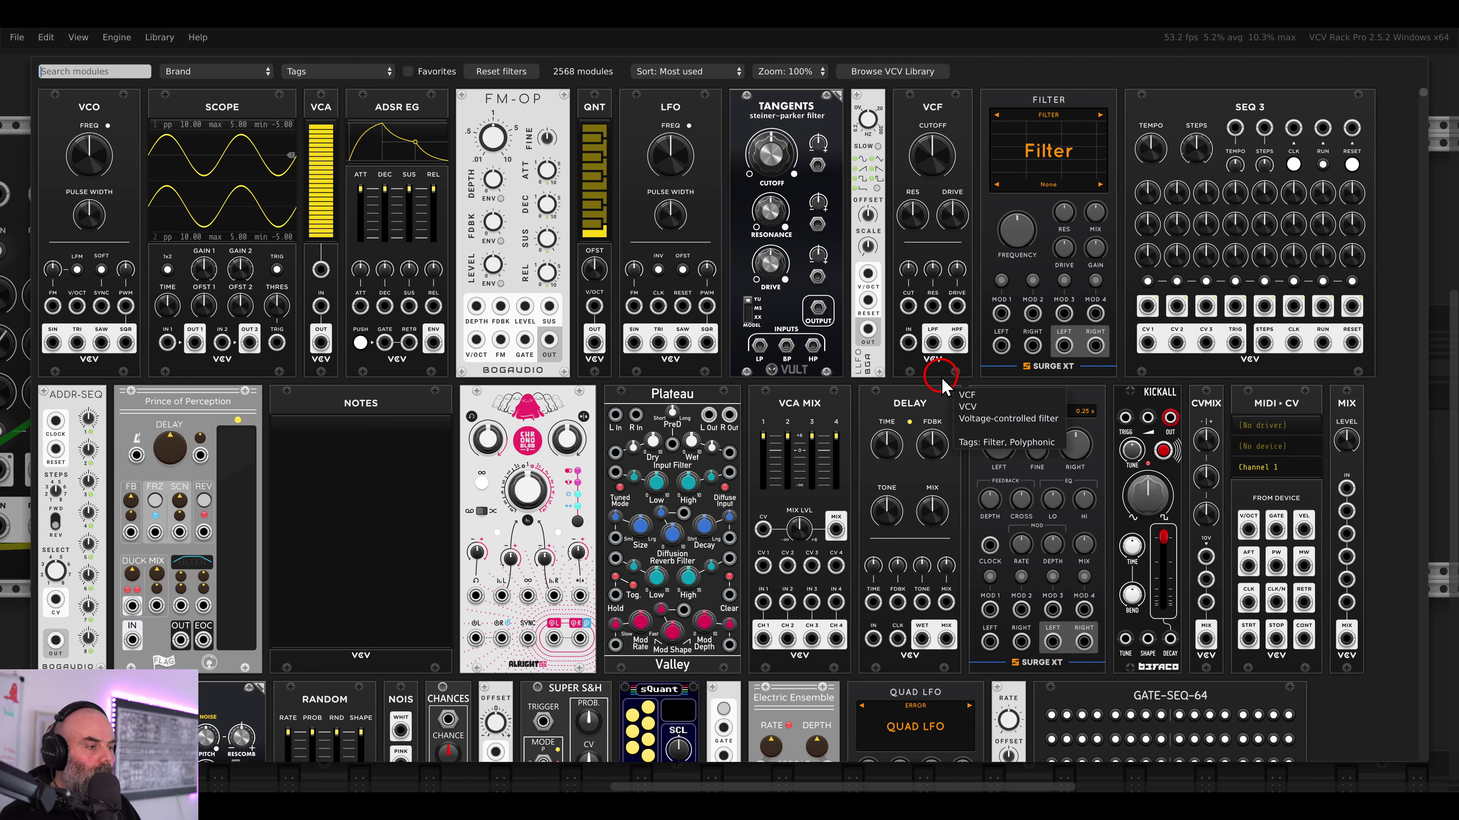
left_click_drag(1033, 411, 801, 287)
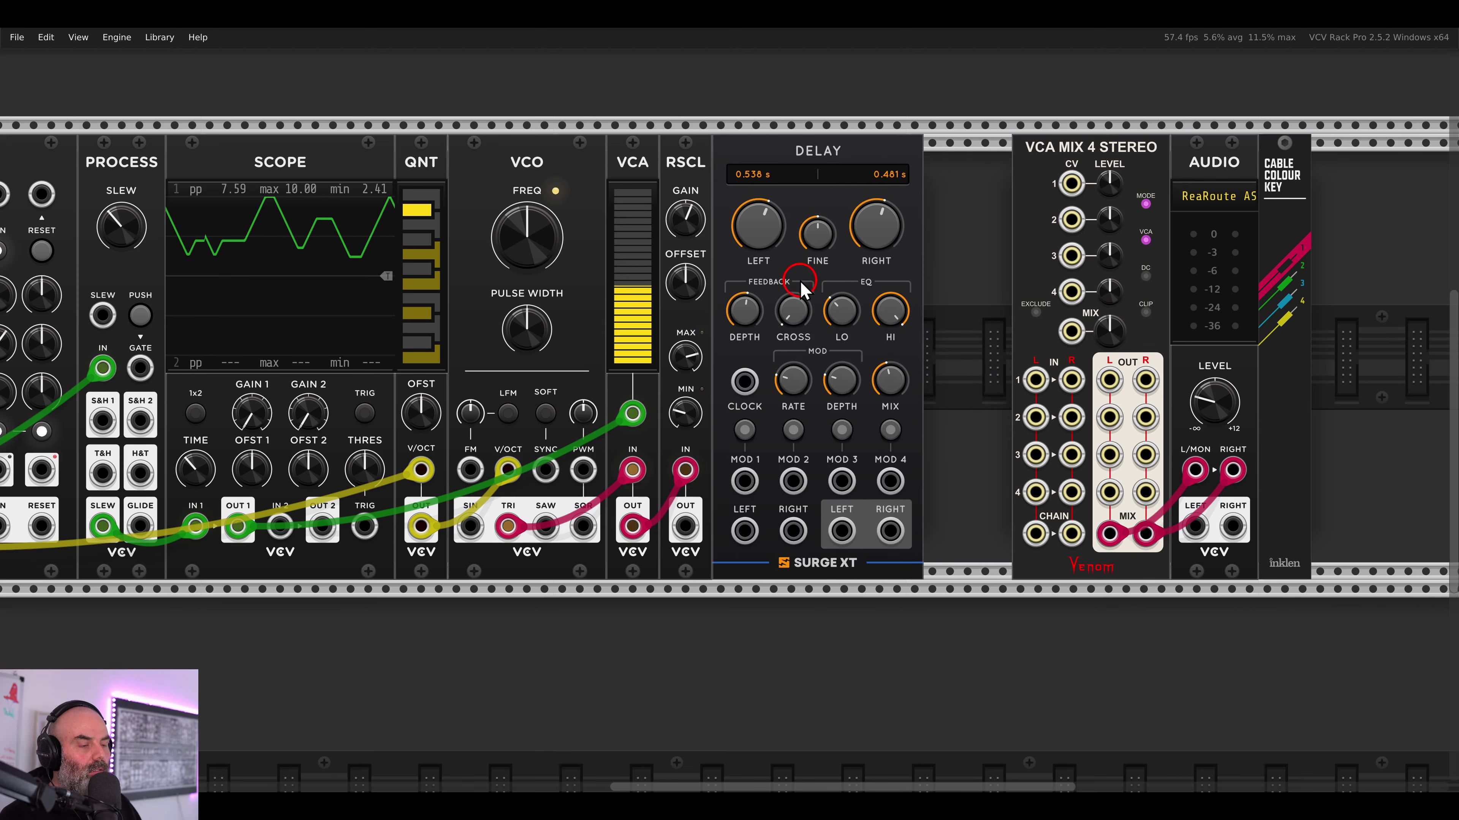
scroll(799, 266, "down", 1)
left_click_drag(820, 183, 730, 190)
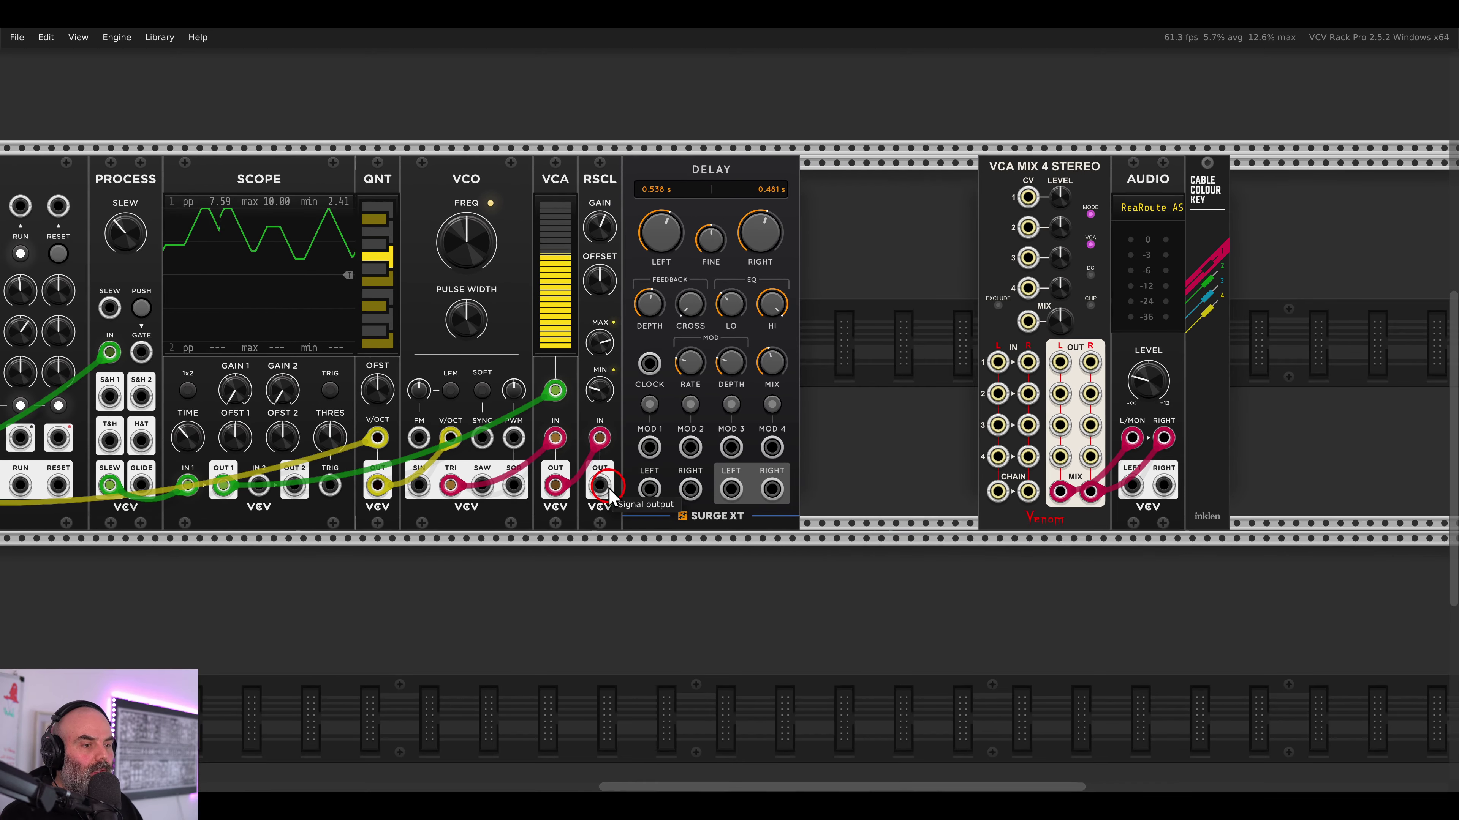
left_click_drag(609, 493, 829, 407)
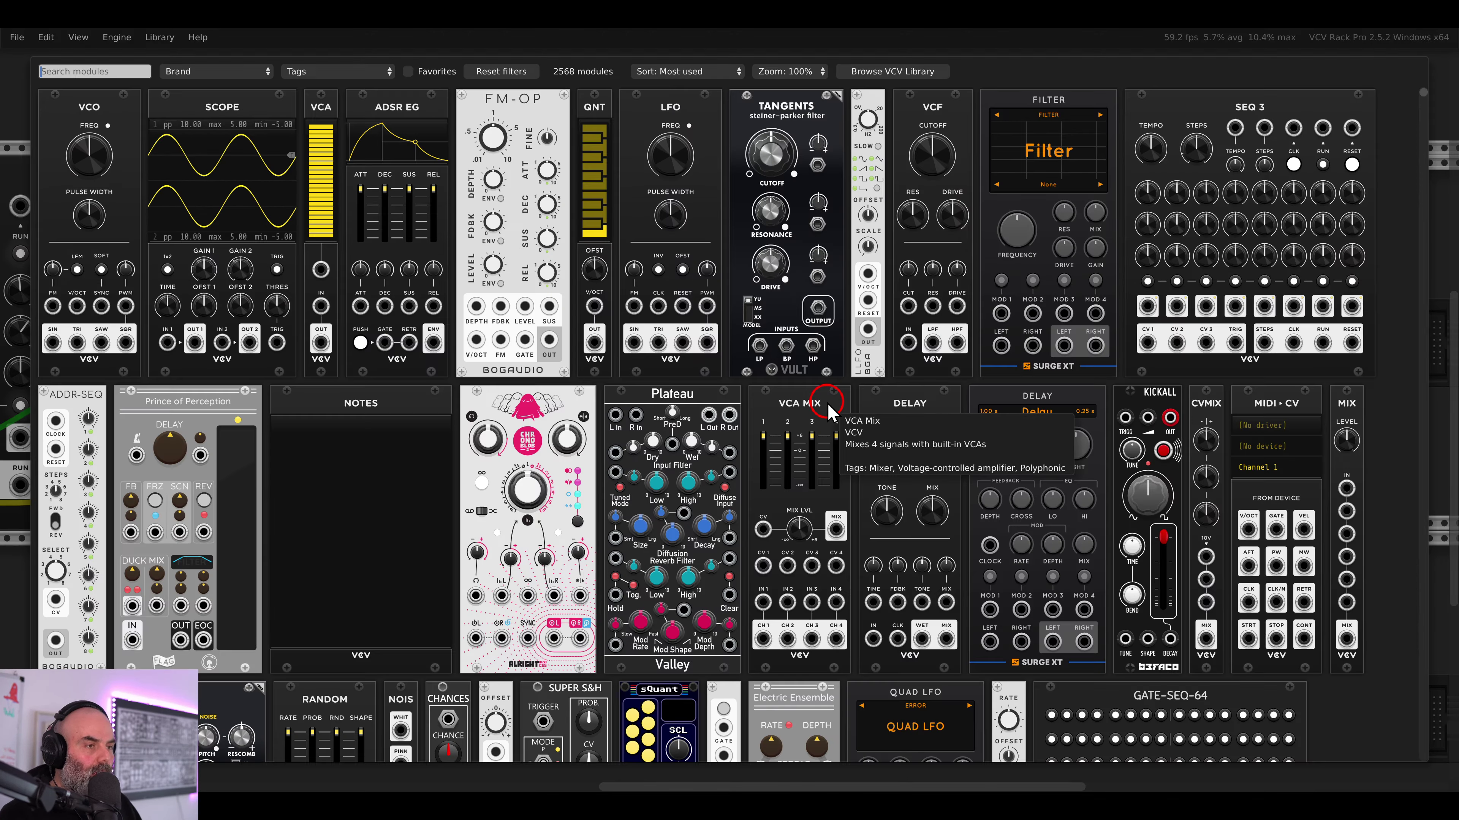
type("gala")
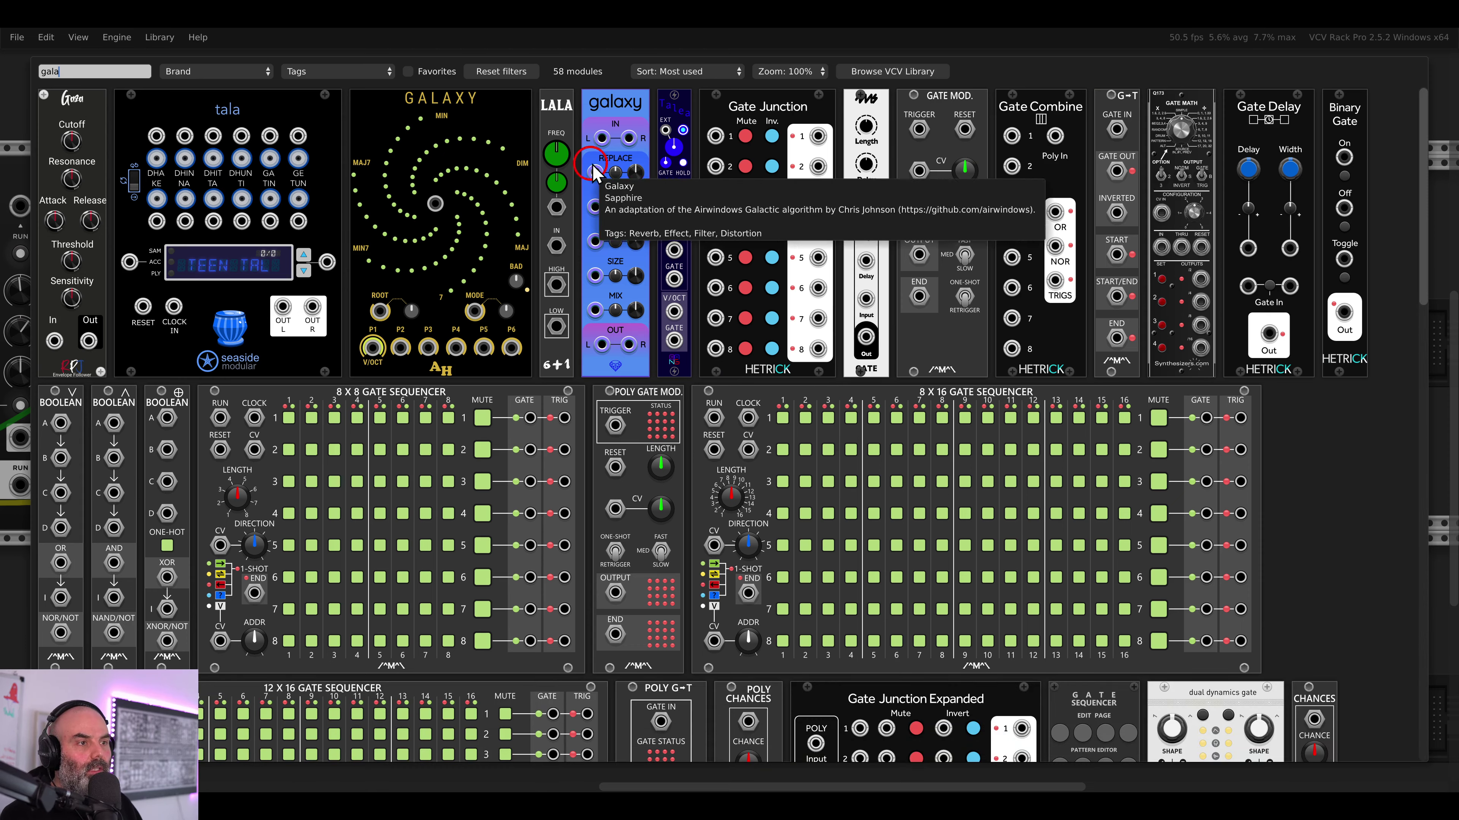
left_click_drag(615, 123, 706, 440)
left_click_drag(731, 488, 862, 488)
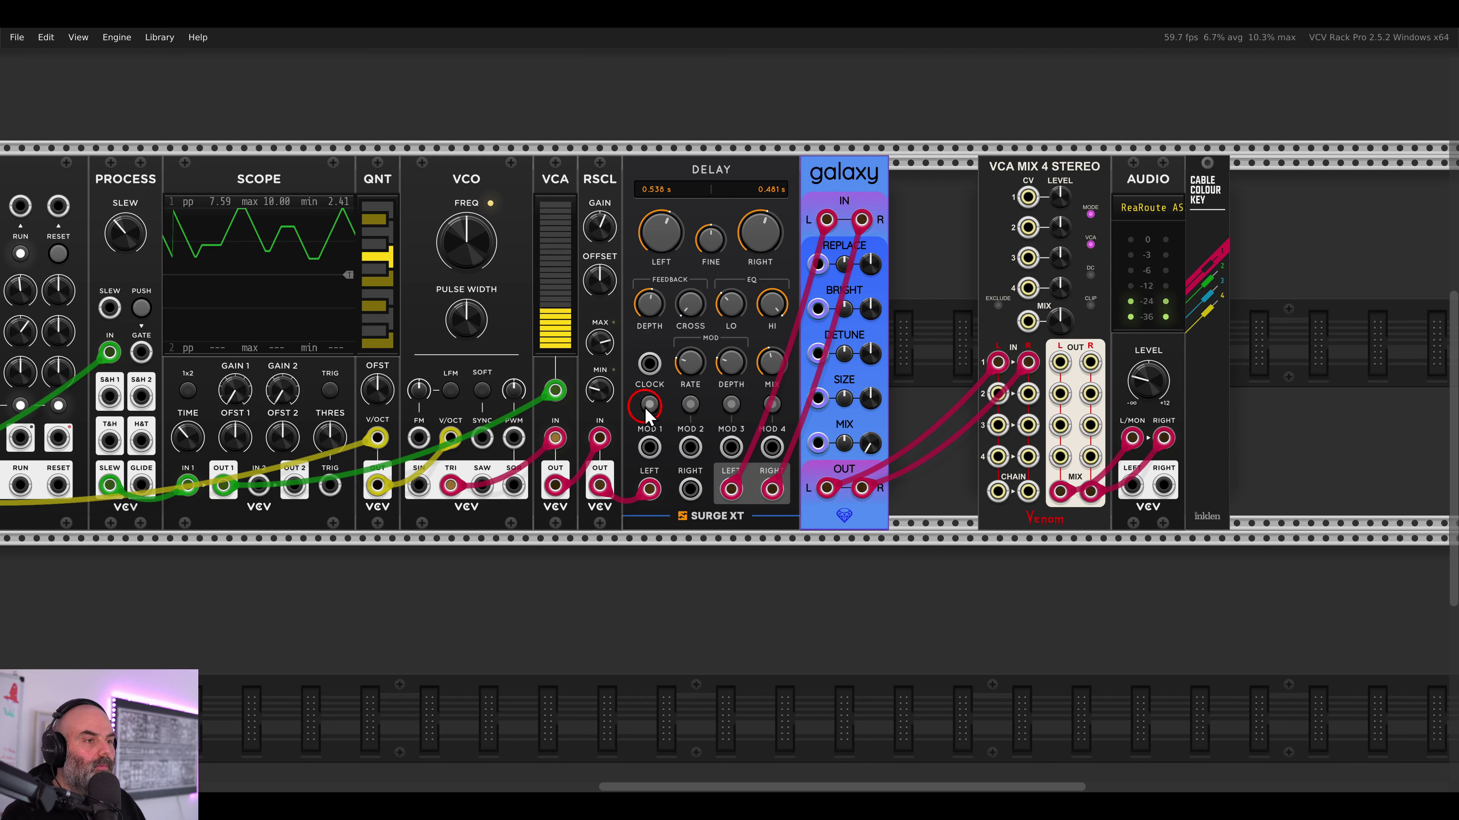
- Clock the Delay from SEQ 3's CLK output and set its left time to 1/4 dotted and right time to 1/4 note
scroll(641, 405, "left", 5)
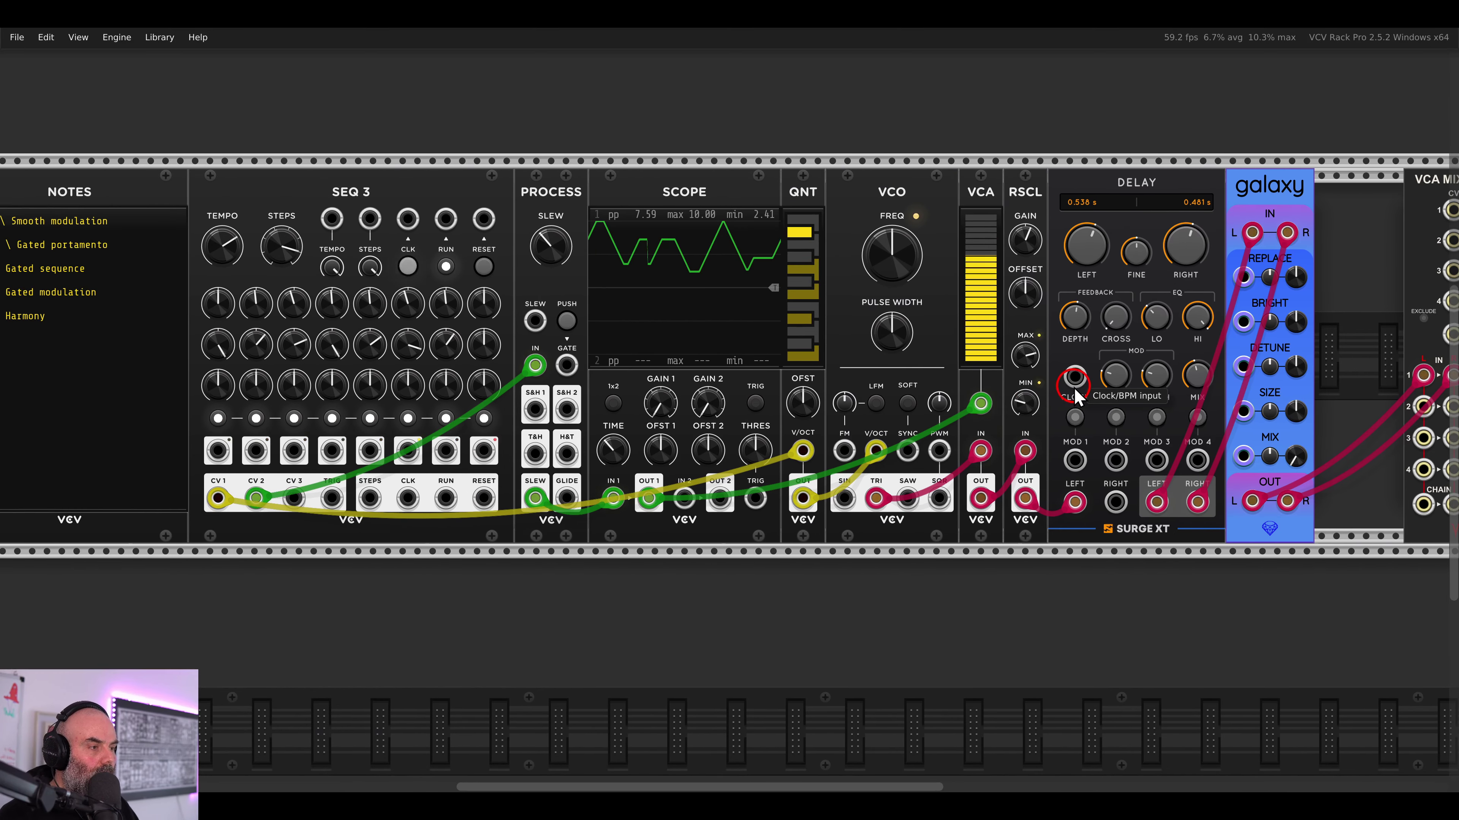
left_click_drag(1074, 383, 408, 497)
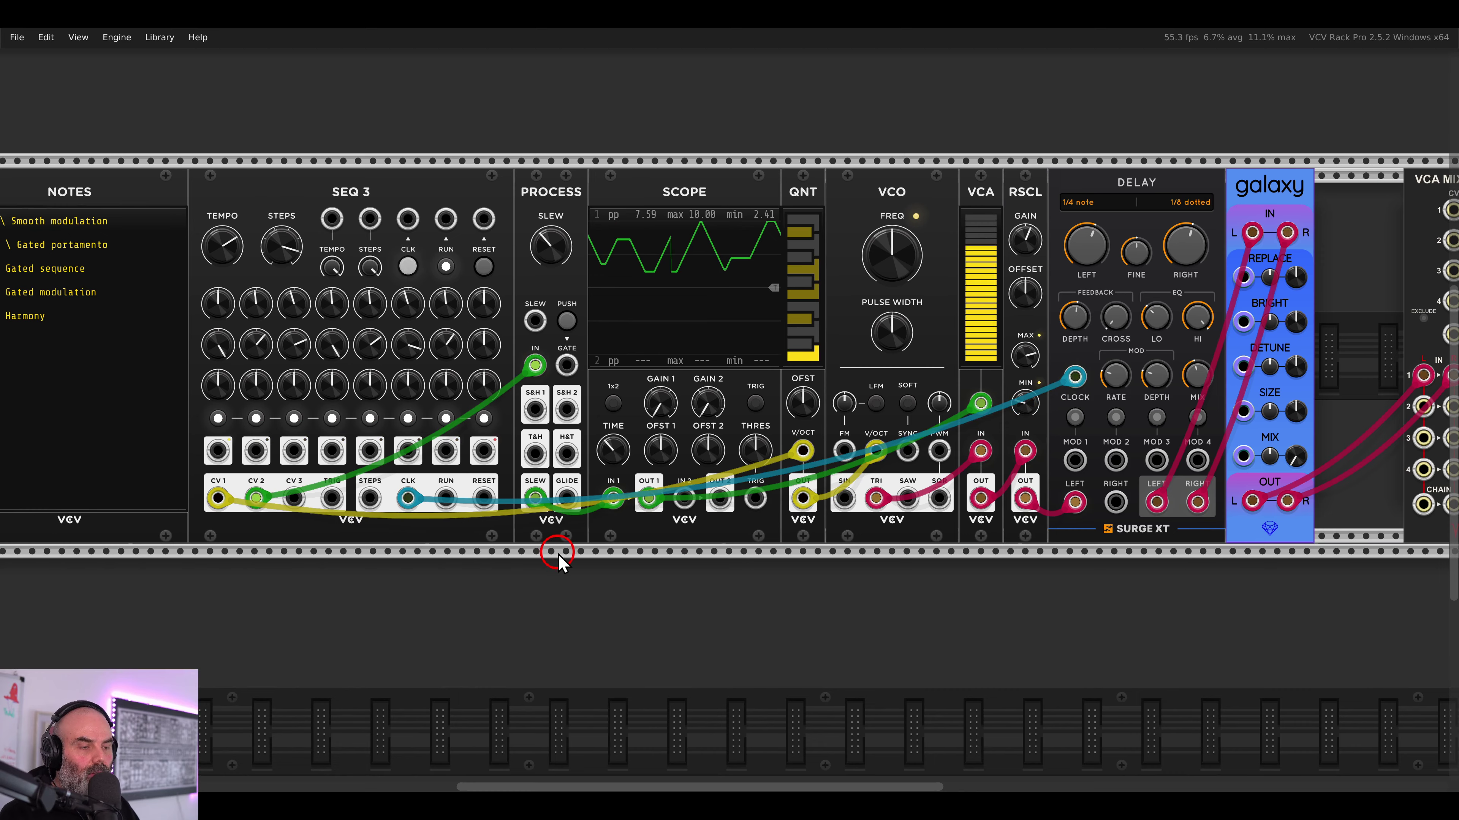
scroll(805, 388, "right", 4)
scroll(765, 370, "up", 3)
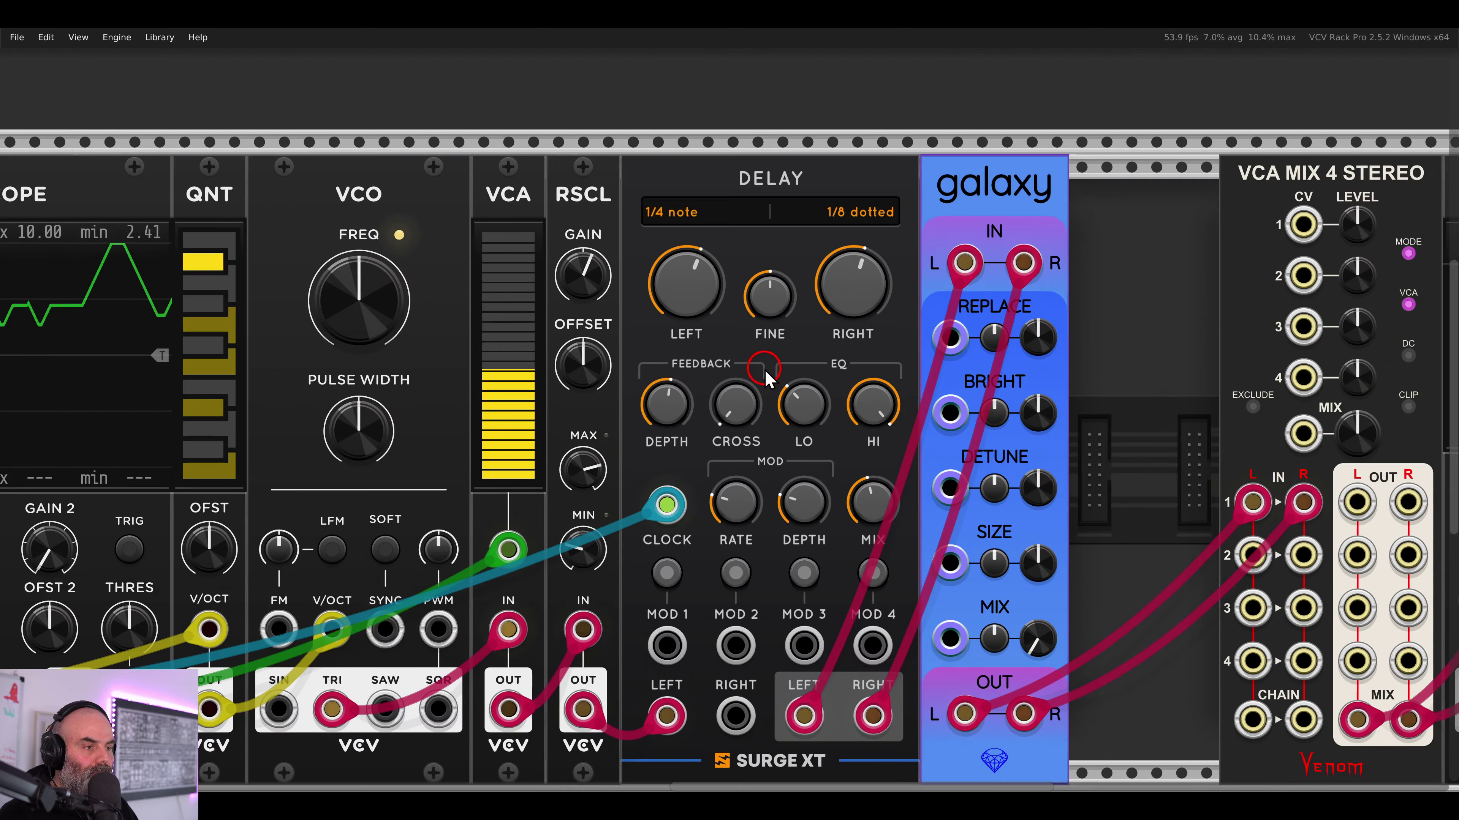
left_click_drag(701, 300, 691, 273)
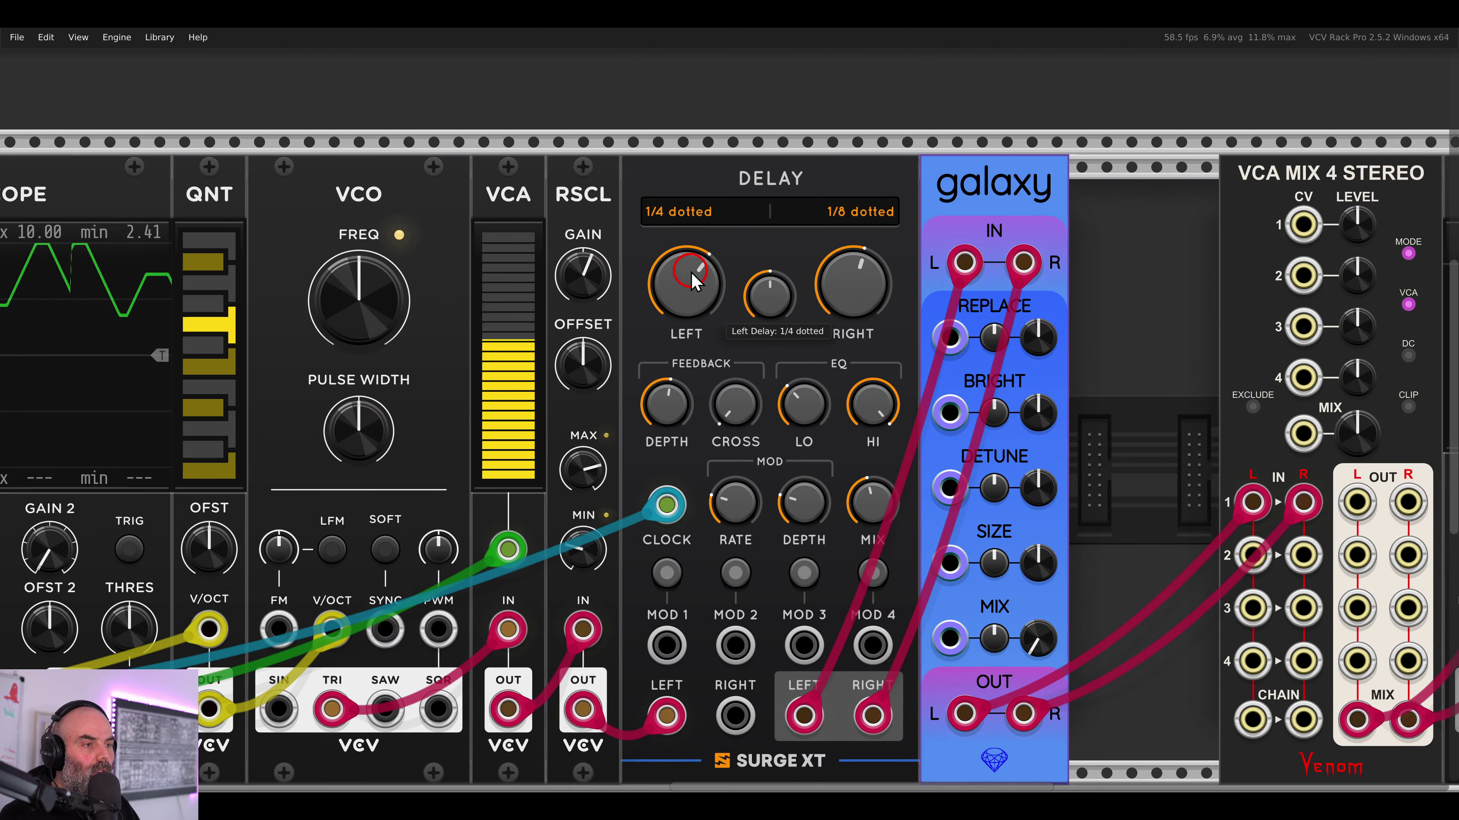
left_click_drag(852, 303, 853, 298)
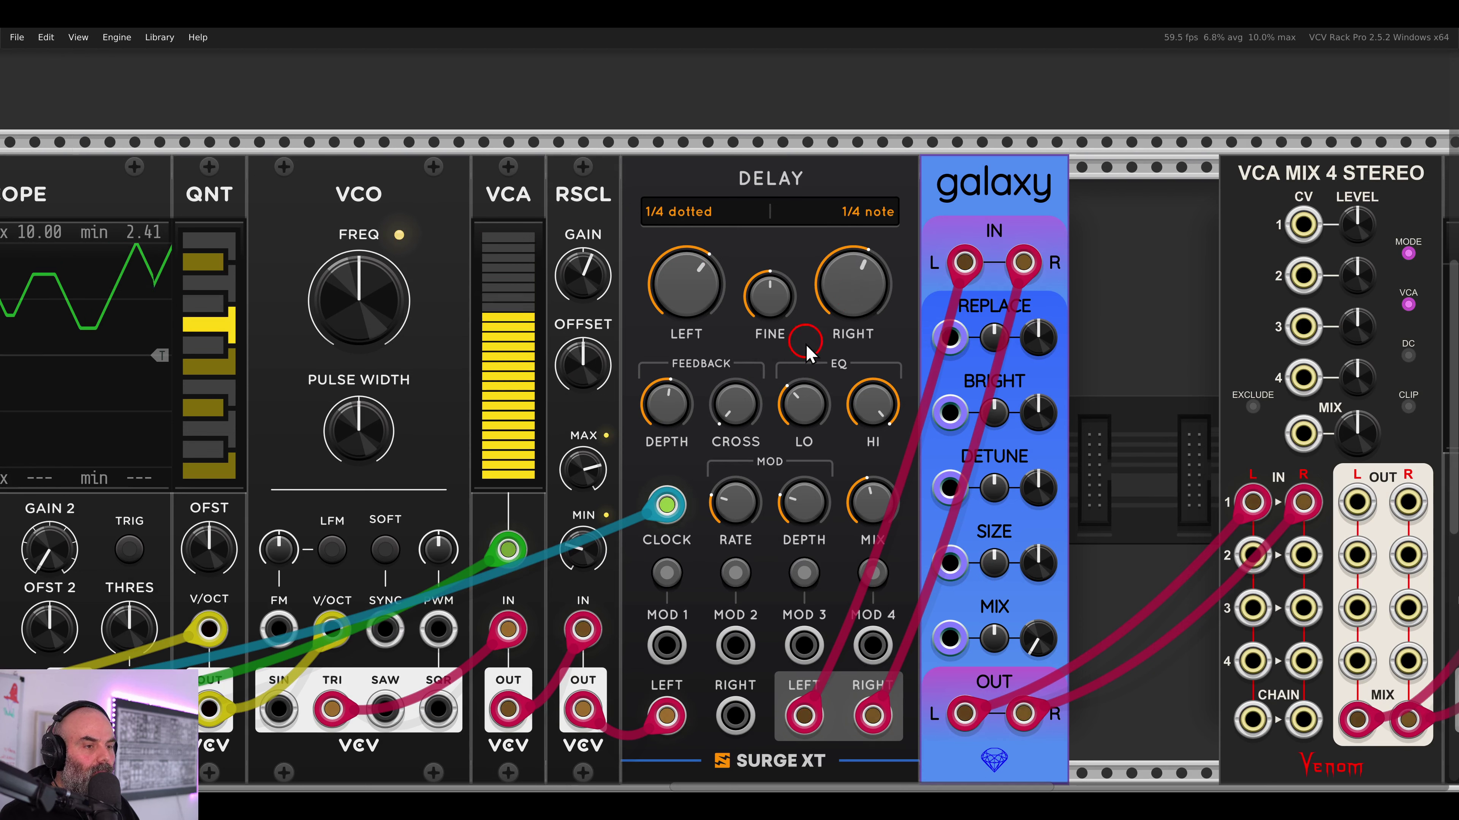
- Raise Galaxy's MIX to about 0.22, turn up its BRIGHT amount, and raise the mixer's channel 1 level
left_click_drag(1037, 636, 1021, 565)
left_click_drag(1038, 412, 1005, 345)
scroll(1029, 365, "right", 5)
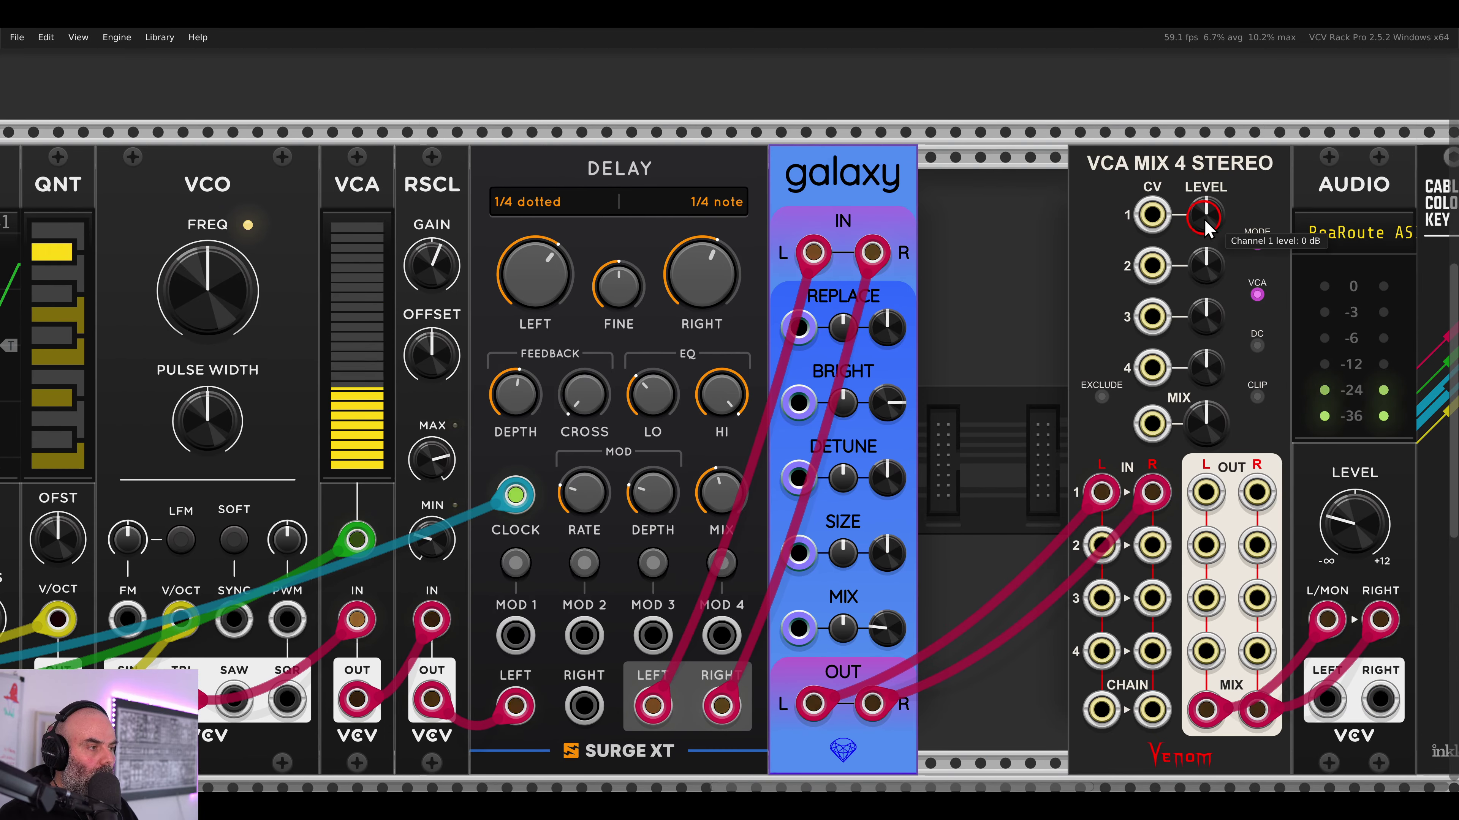
left_click_drag(1206, 212, 1155, 128)
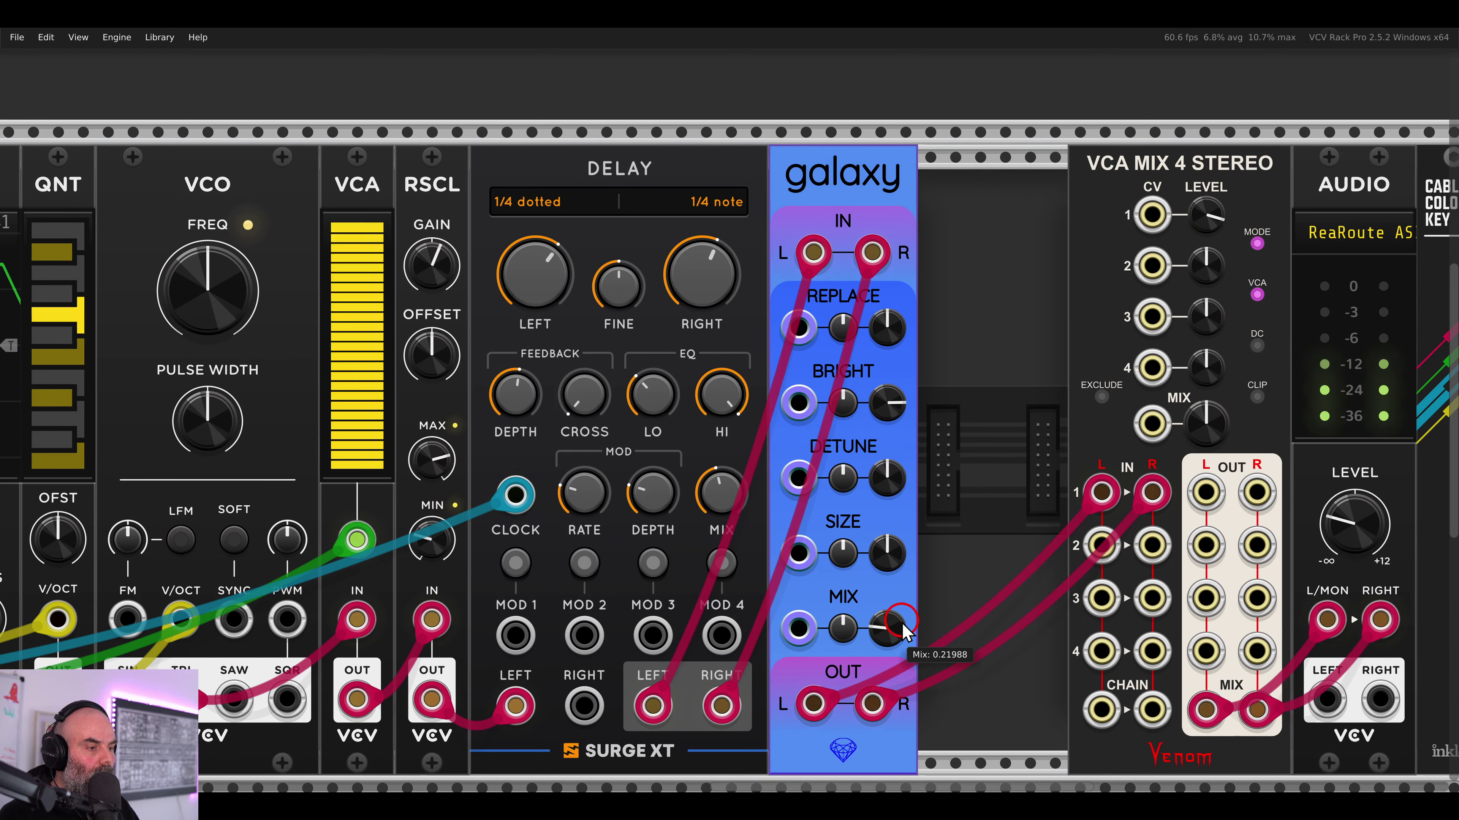
- Slightly lower Galaxy's MIX and reduce the Delay's MIX amount
left_click_drag(889, 629, 894, 639)
mouse_move(720, 496)
left_mouse_down()
mouse_move(723, 546)
mouse_move(705, 508)
left_mouse_up()
mouse_move(669, 478)
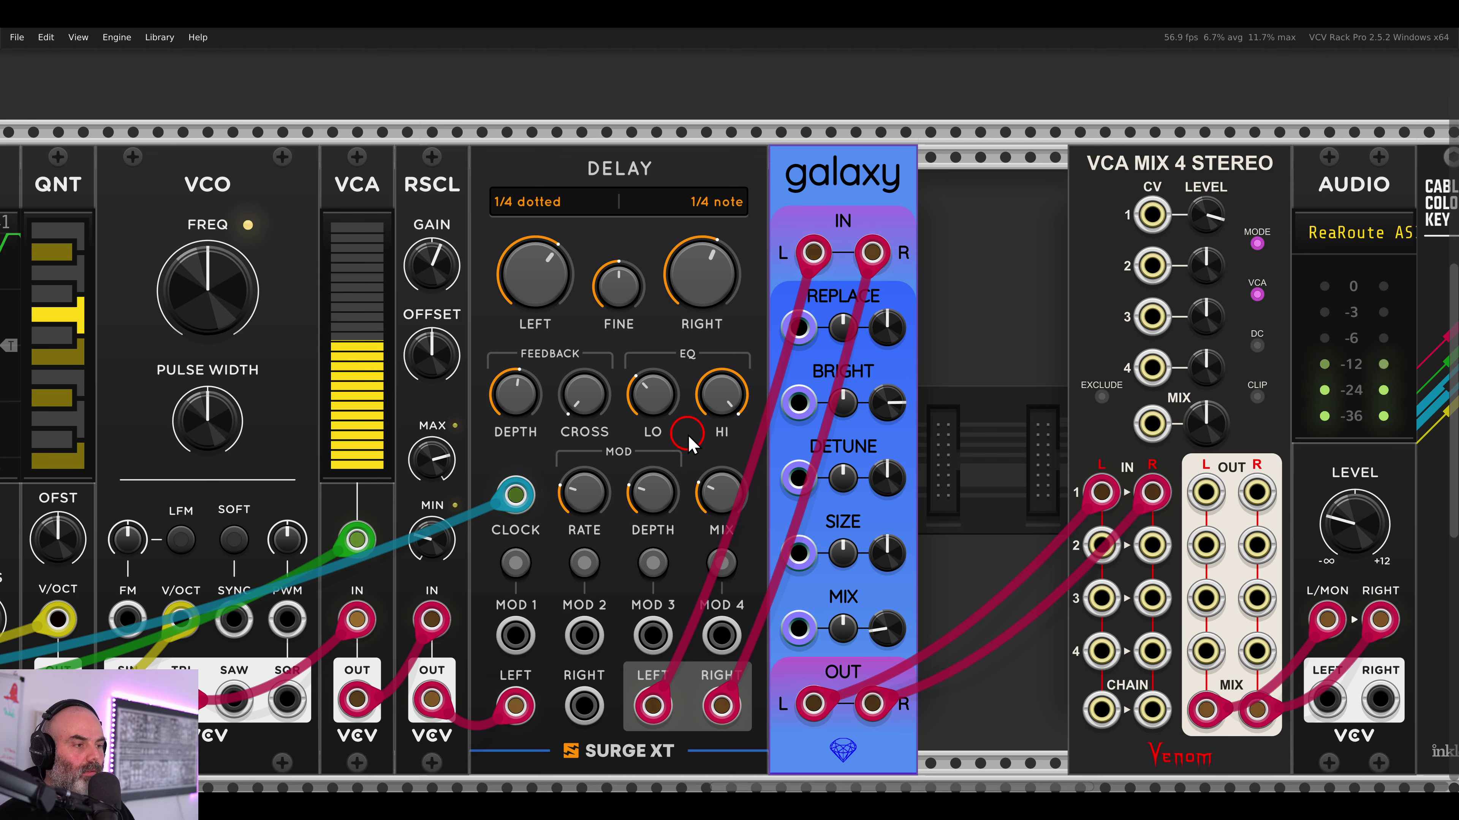
scroll(688, 435, "down", 2)
left_click_drag(566, 481, 1007, 474)
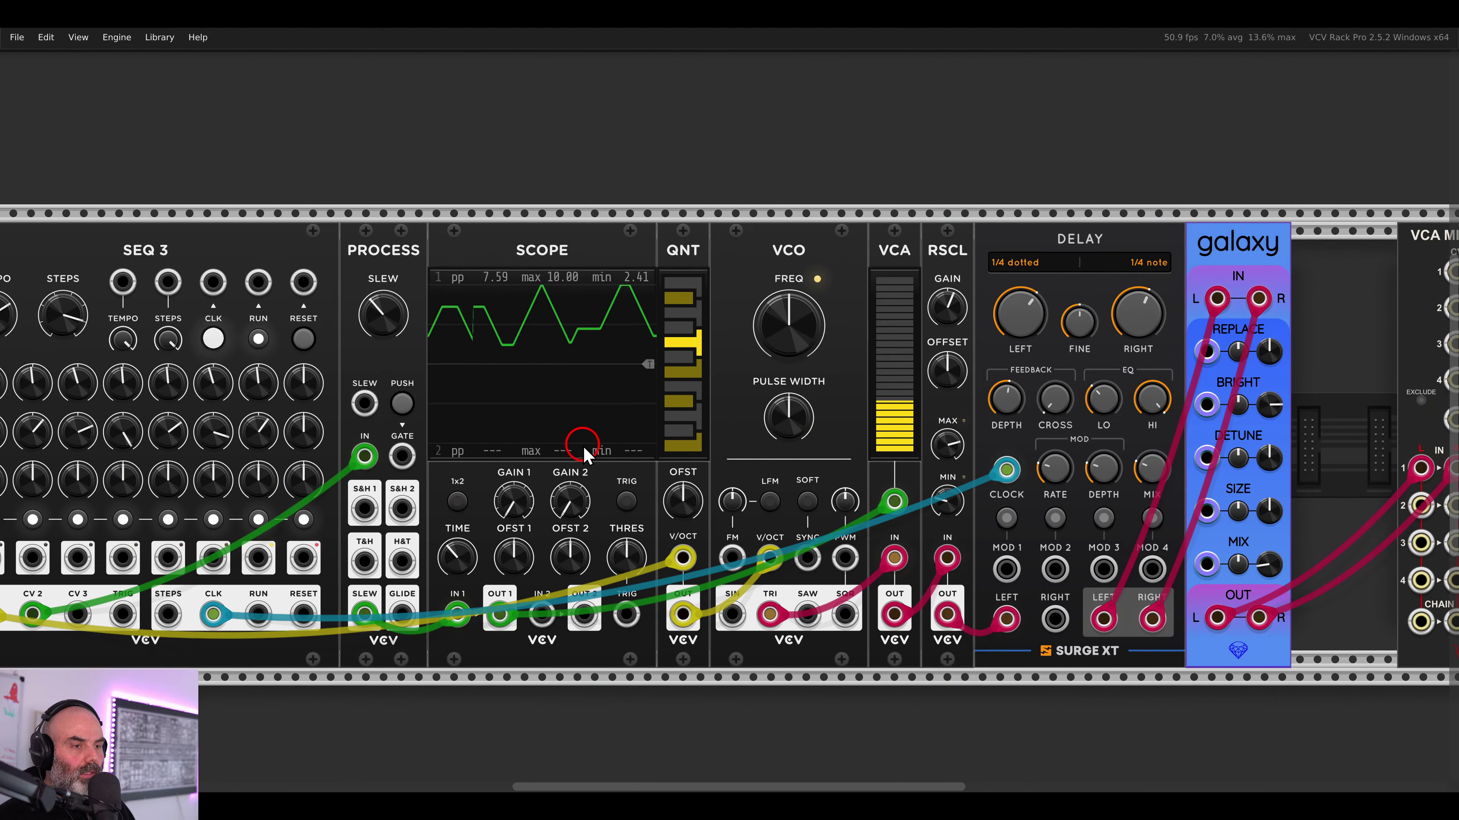
scroll(584, 446, "down", 2)
left_click_drag(584, 446, 787, 431)
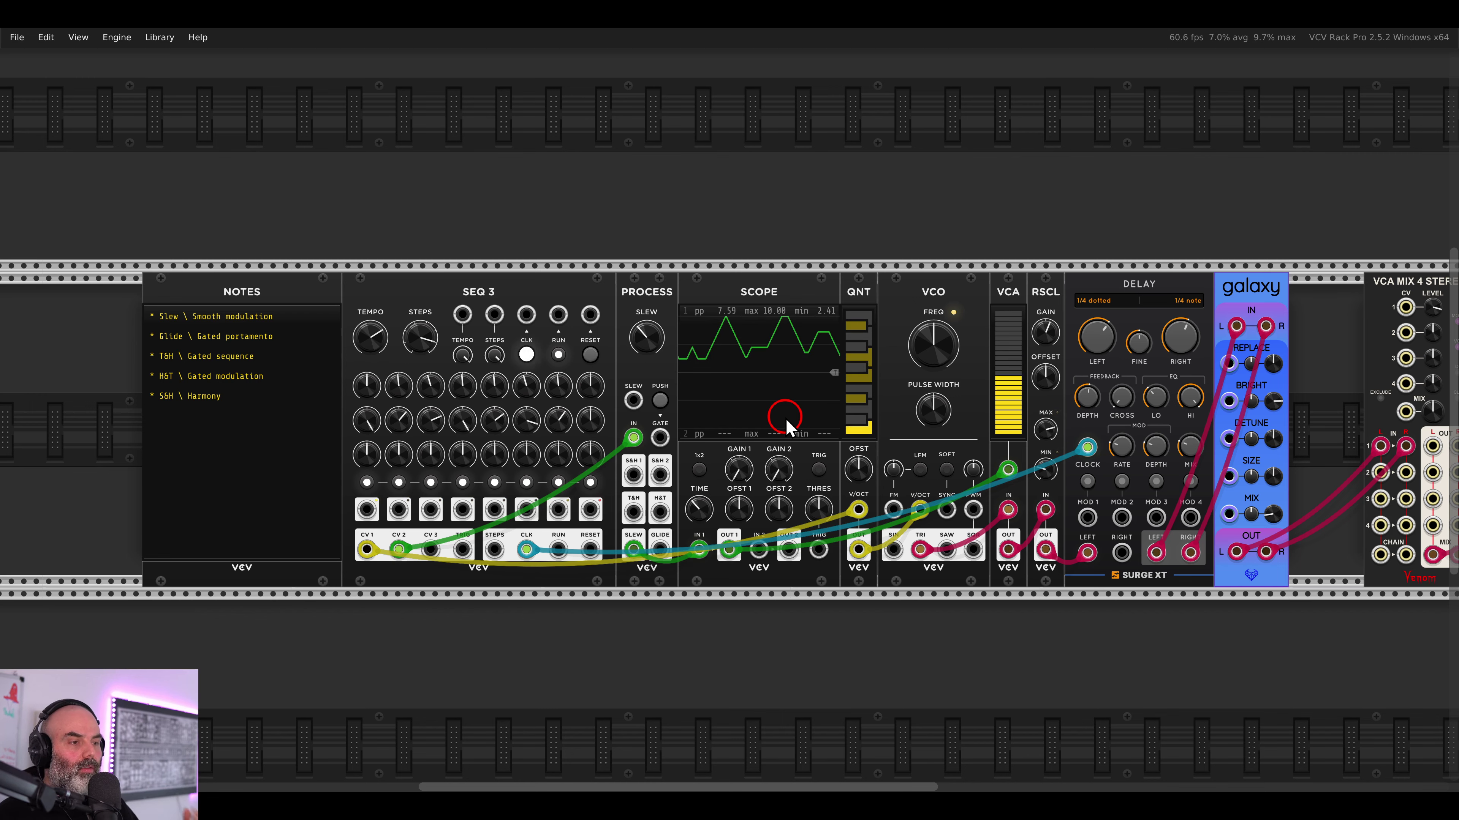
- Open a gap between QNT and VCO and add a second VCV Process module directly after QNT
scroll(702, 450, "up", 4)
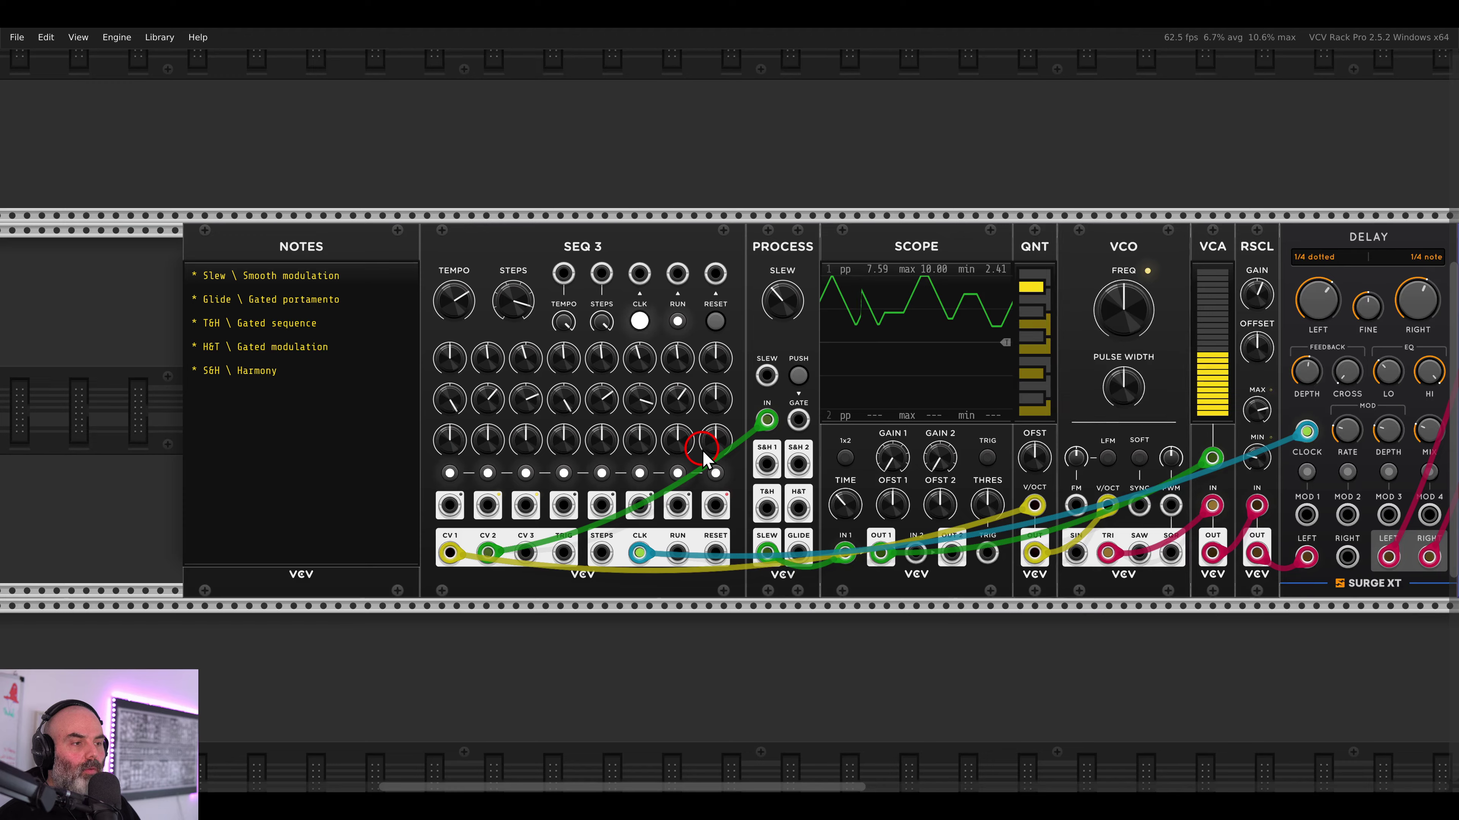
scroll(996, 360, "right", 5)
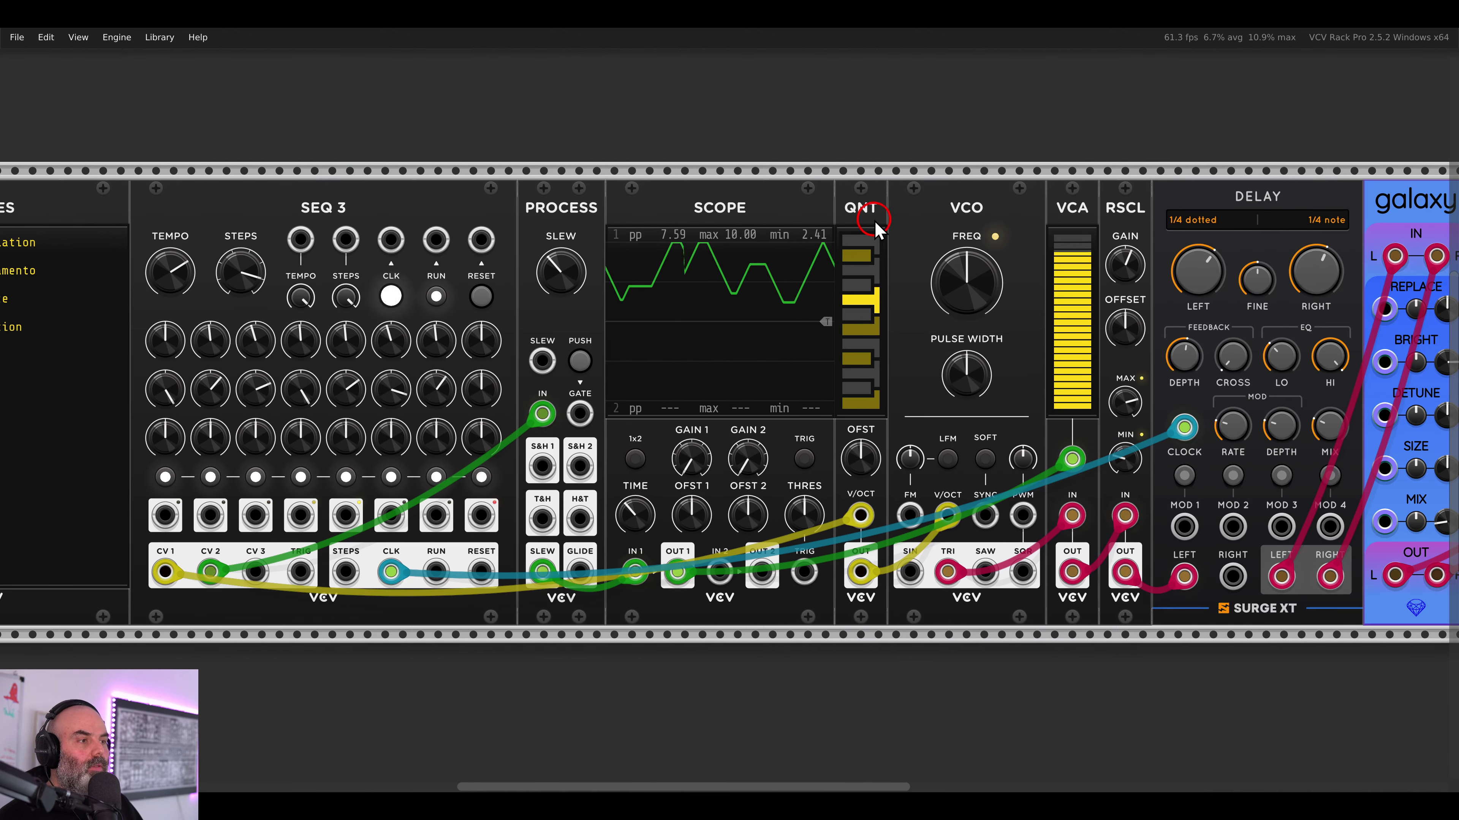
left_click_drag(870, 230, 690, 218)
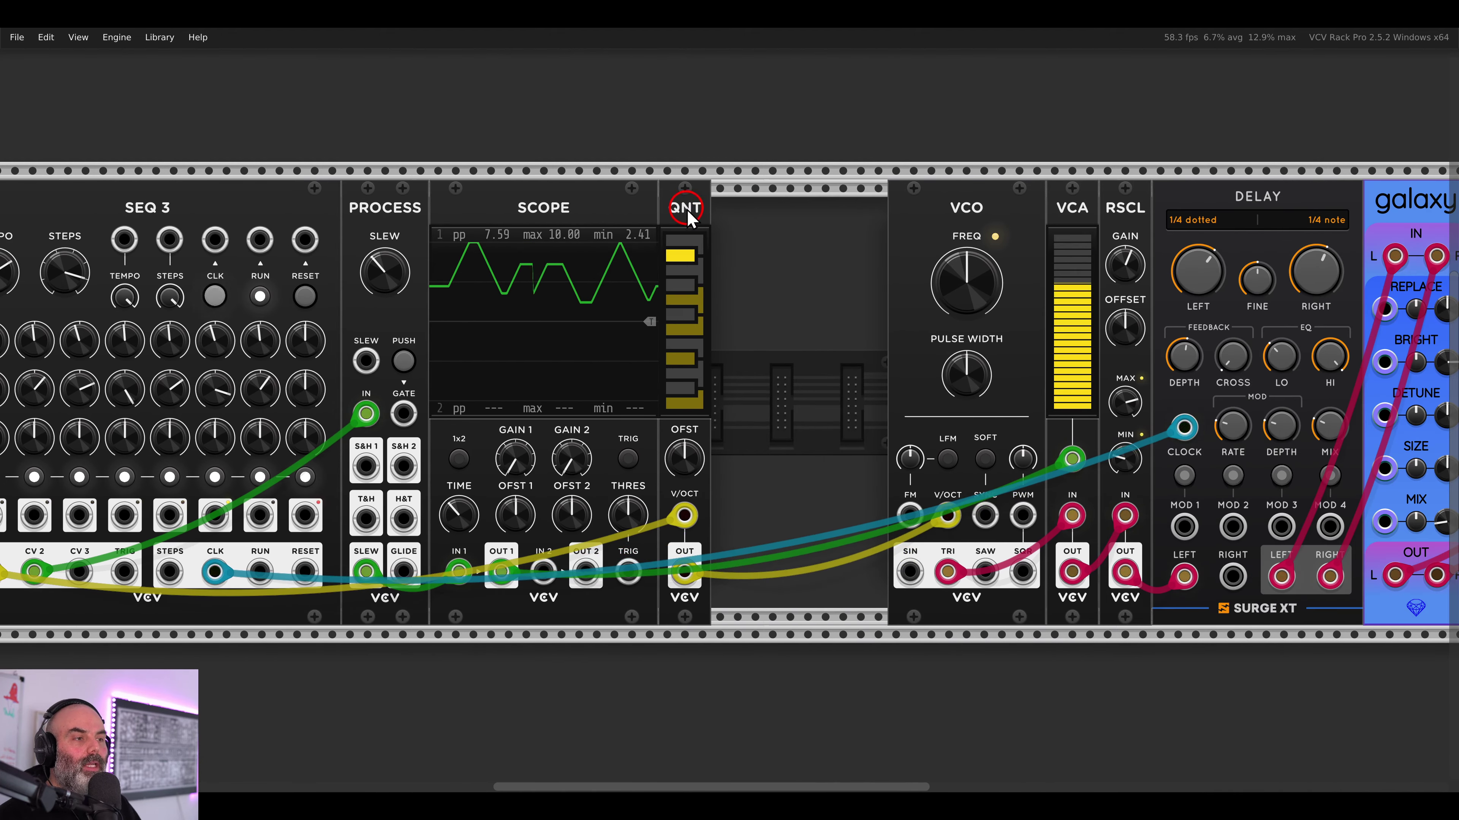
right_click(767, 239)
type("proc")
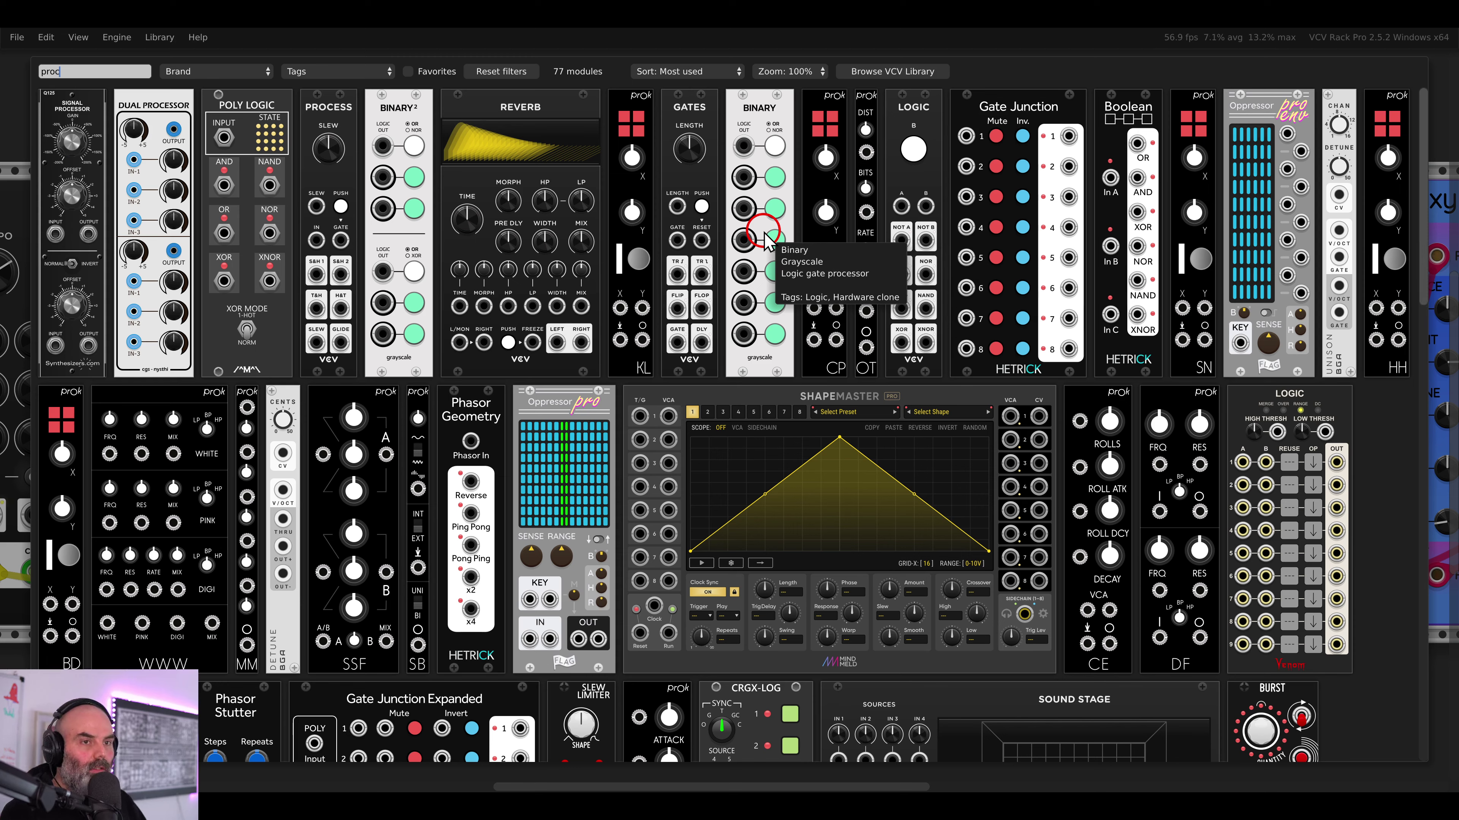
left_click(328, 150)
left_click(666, 218)
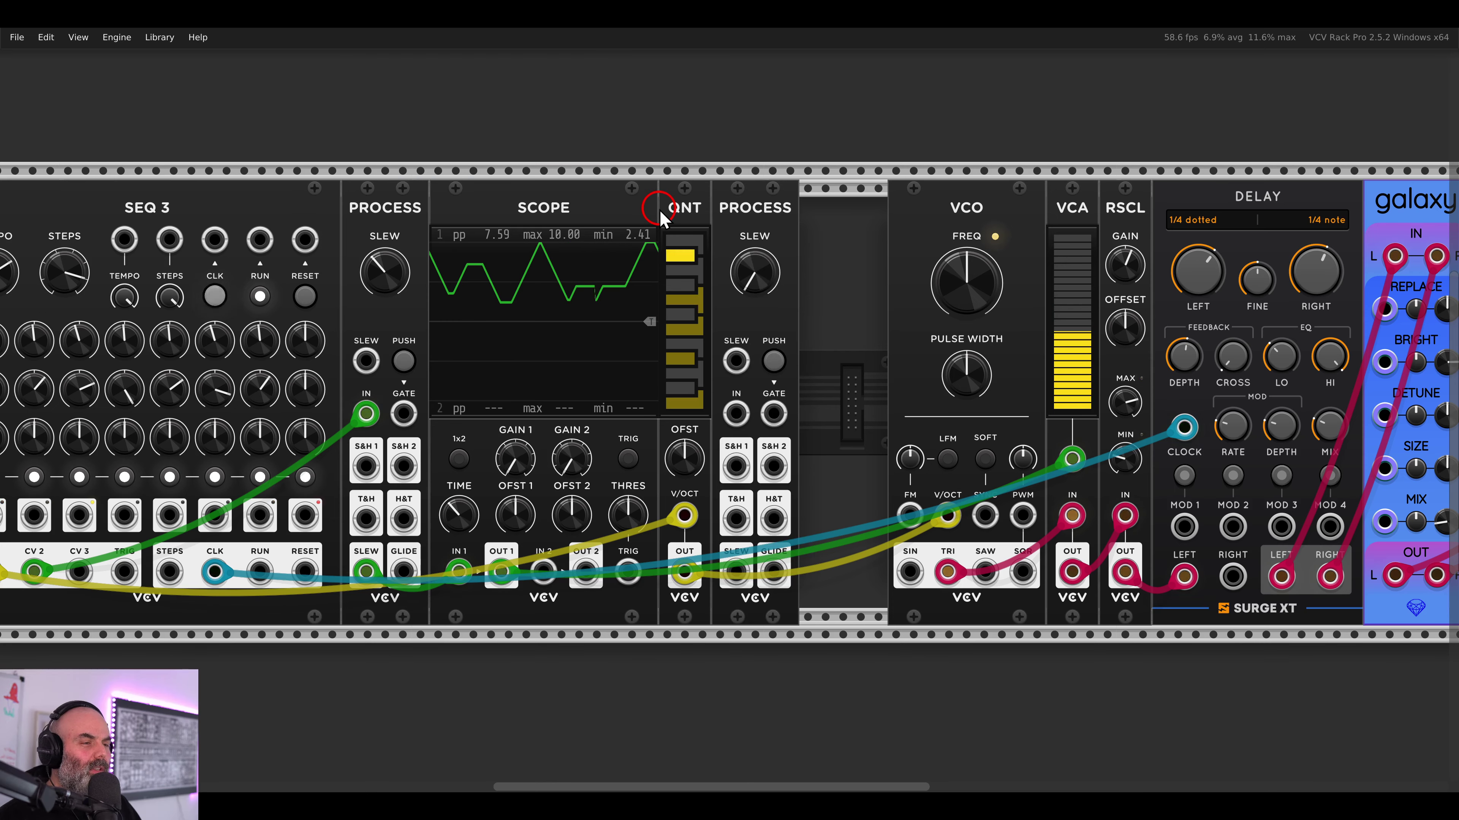
left_click_drag(568, 211, 926, 201)
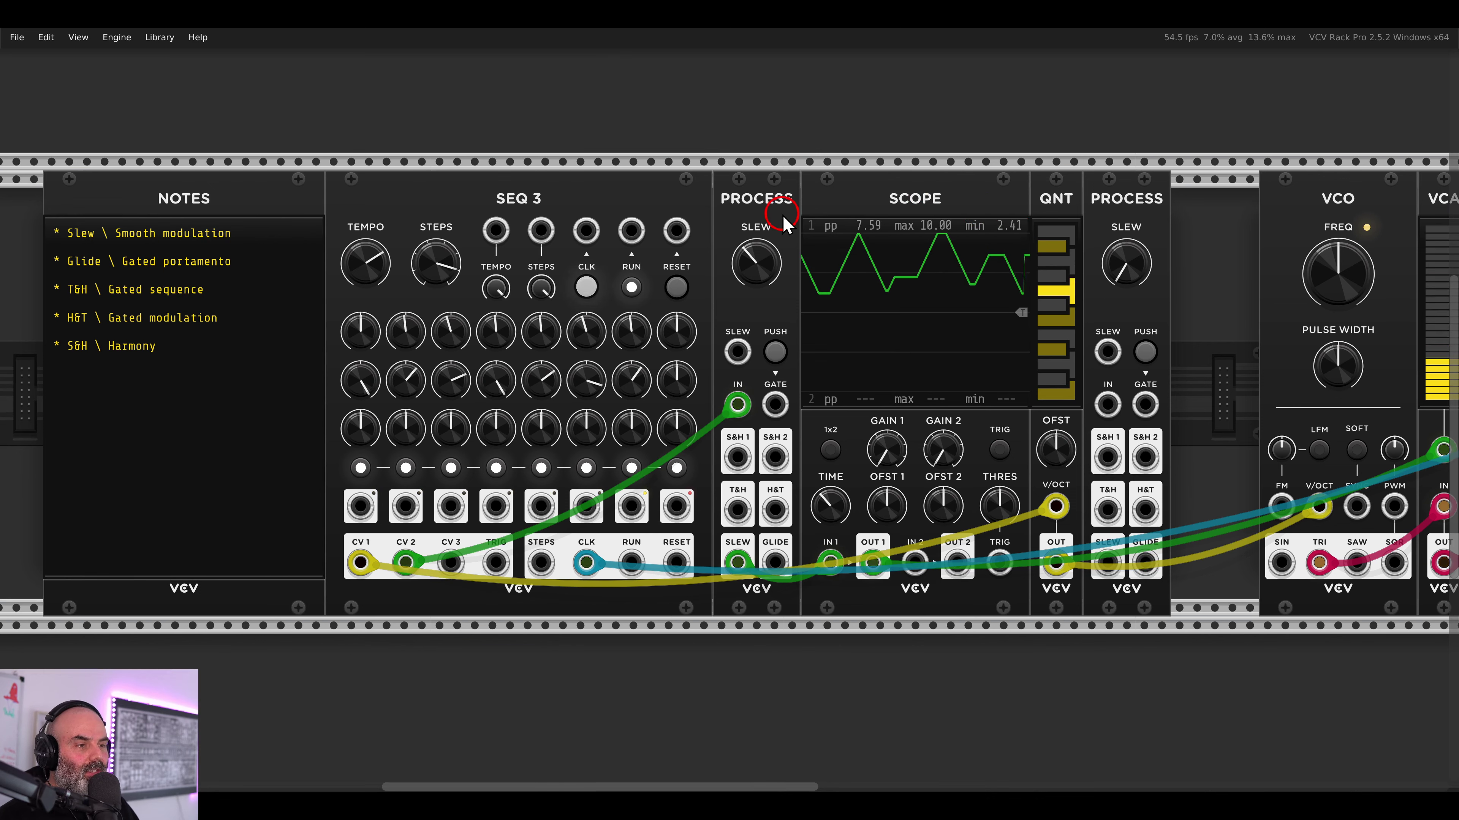
left_click_drag(783, 216, 960, 182)
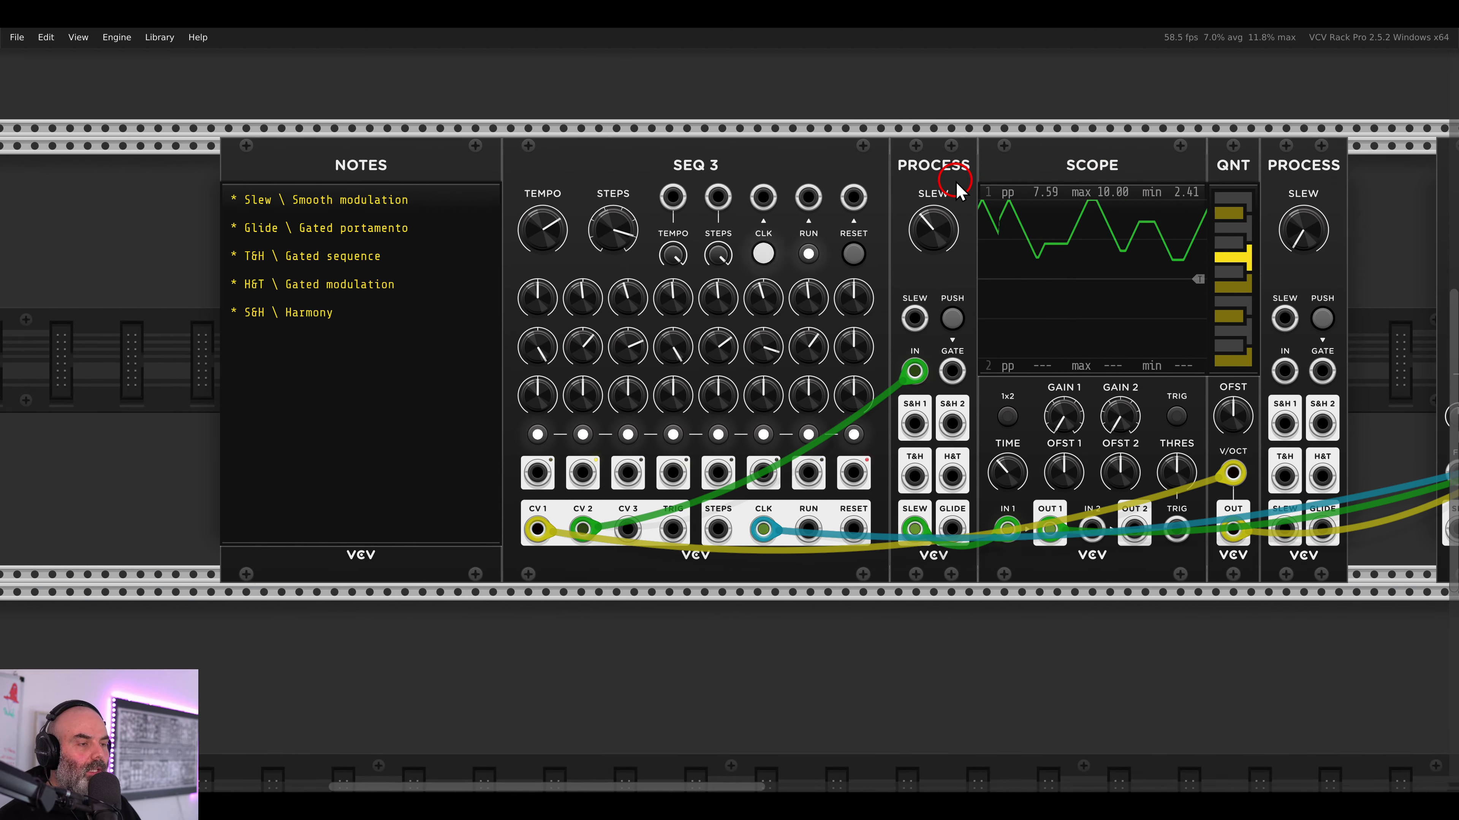
scroll(907, 198, "down", 3)
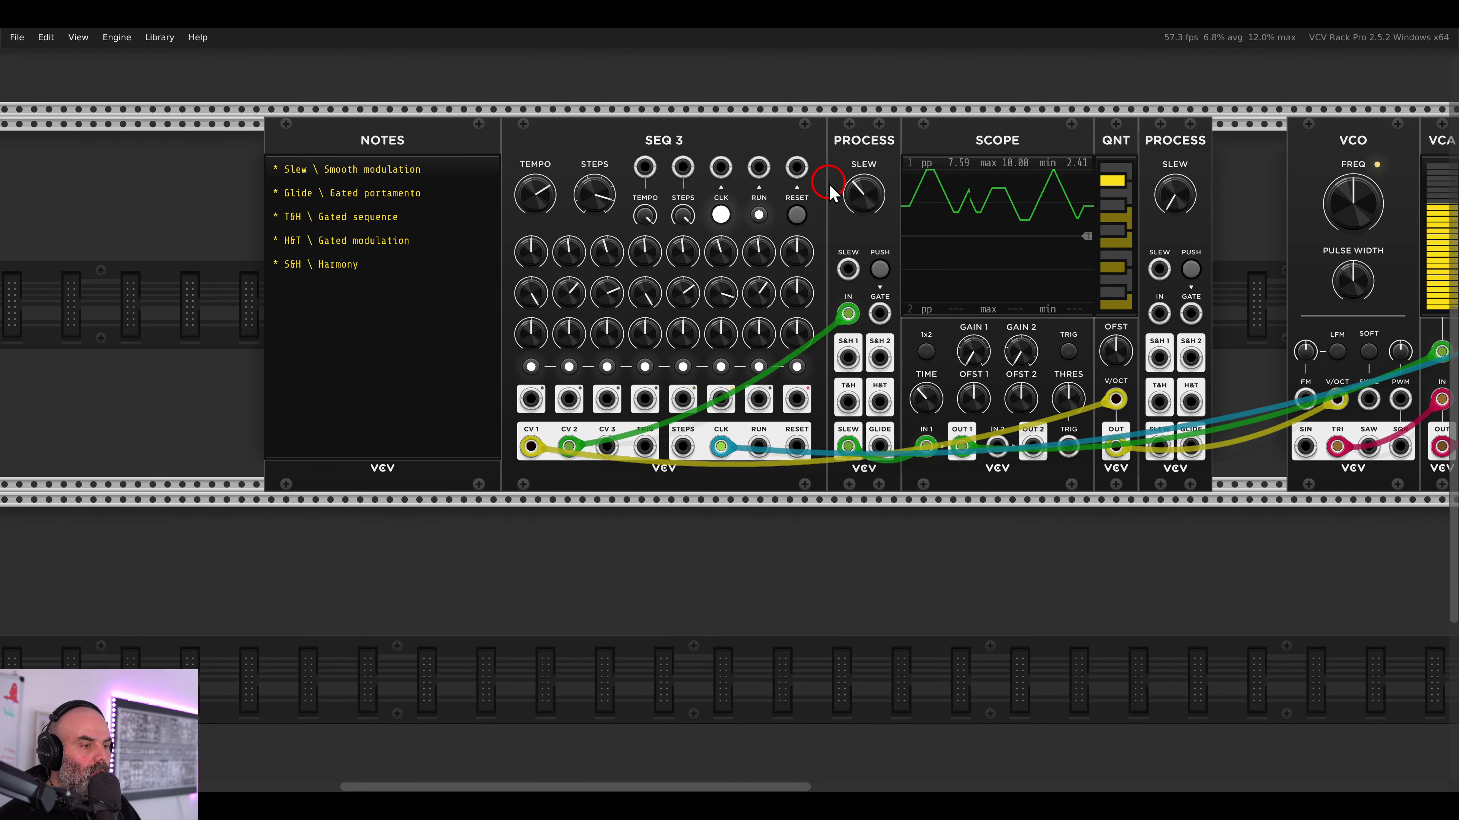
right_click(714, 571)
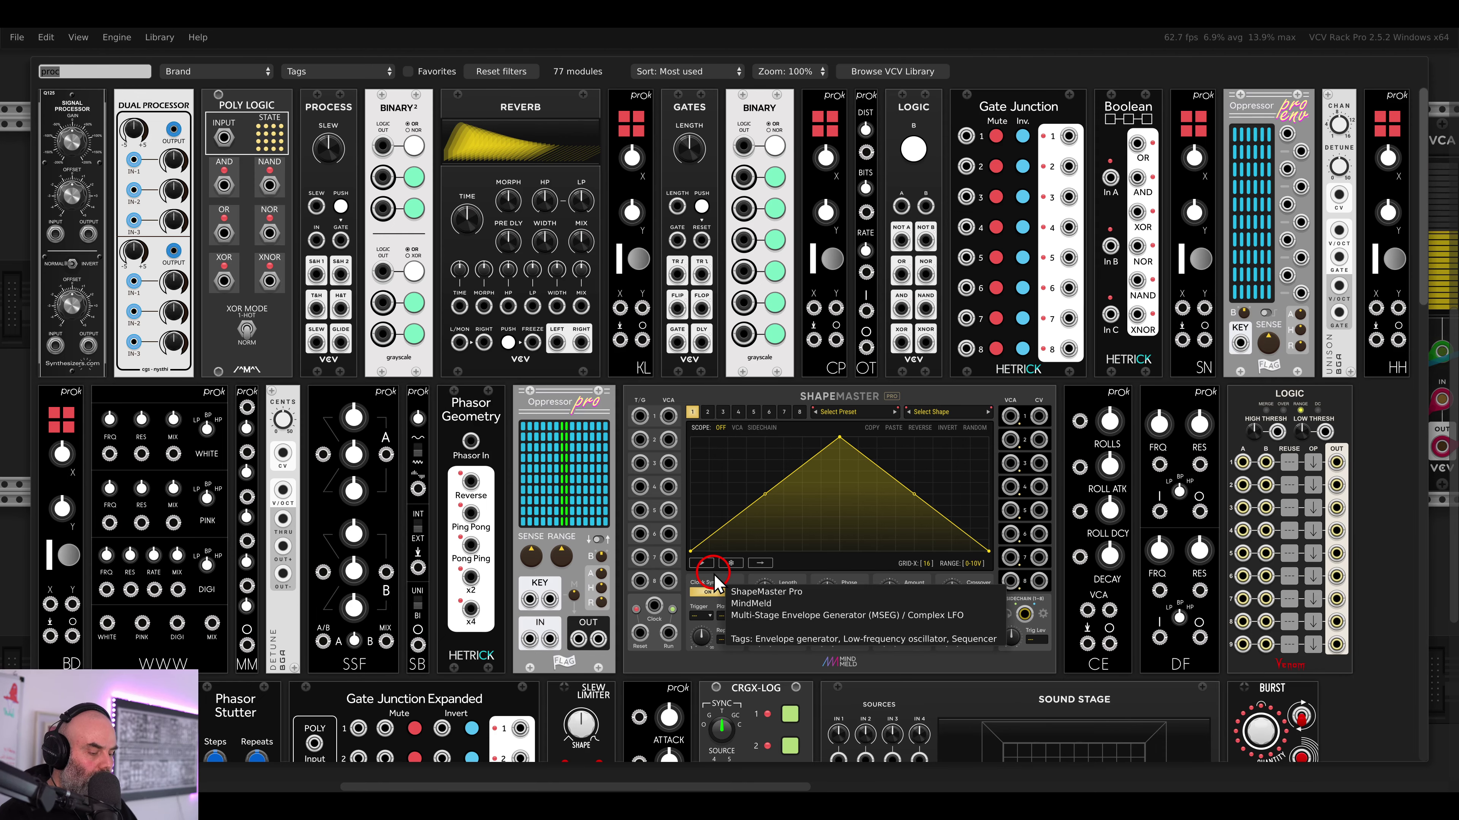
key("BackSpace")
left_click_drag(1175, 127, 669, 540)
key("BackSpace")
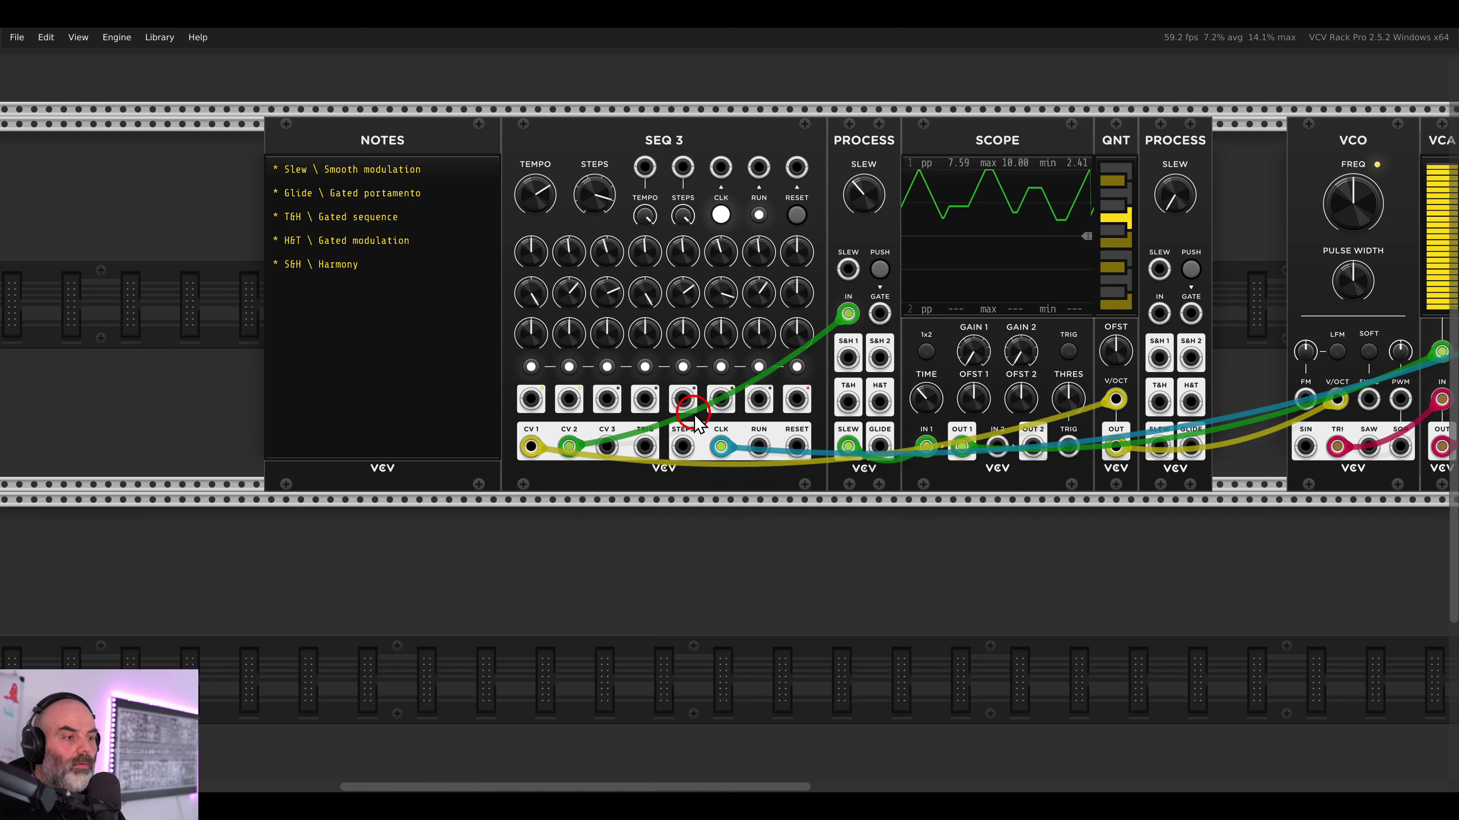
- Add a Bogaudio ADDR-SEQ in a new gap after Scope and patch SEQ 3's TRIG output into its CLOCK input
scroll(723, 398, "up", 1)
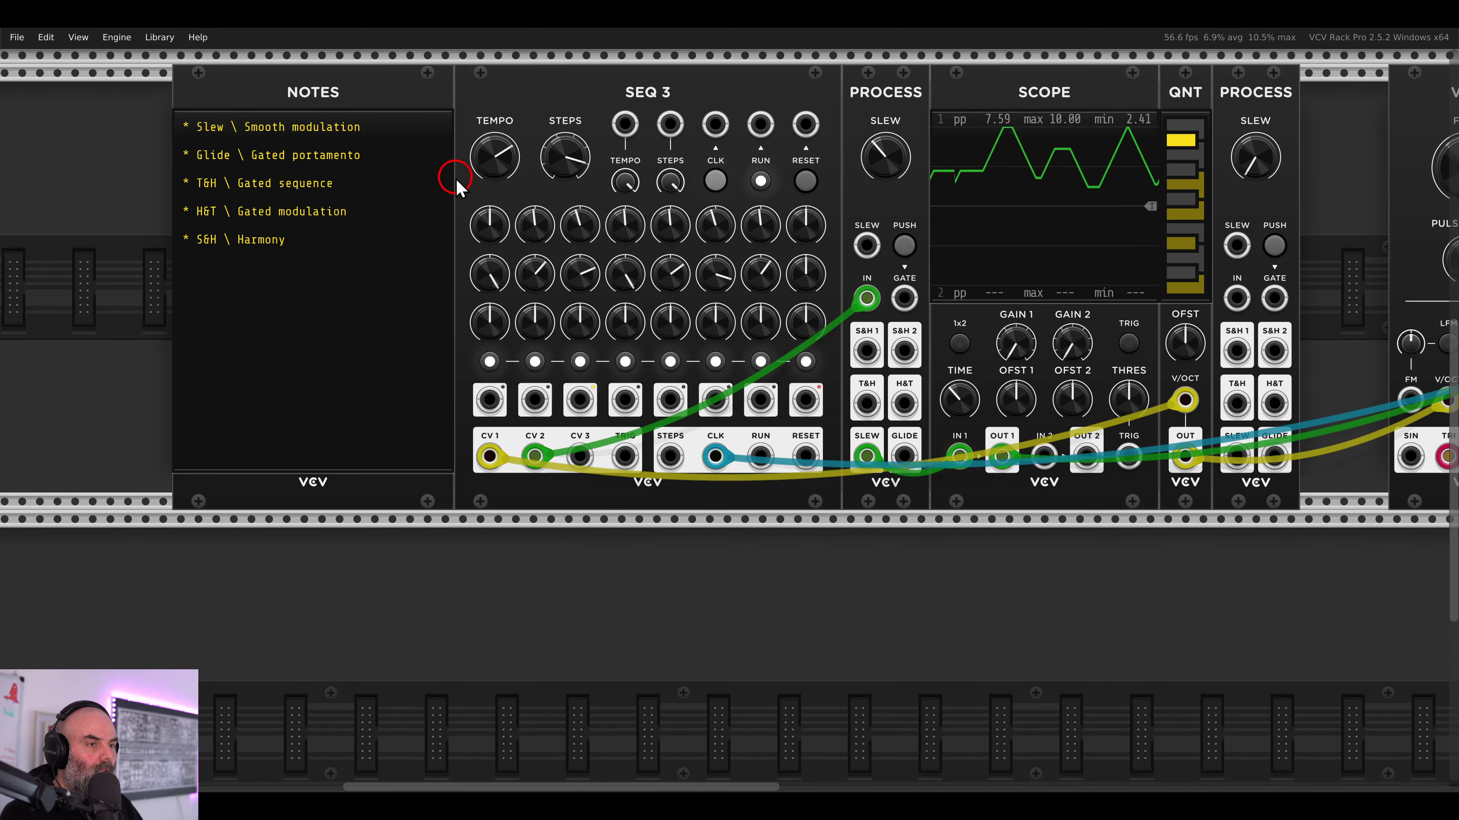
left_click_drag(134, 162, 708, 184)
right_click(848, 195)
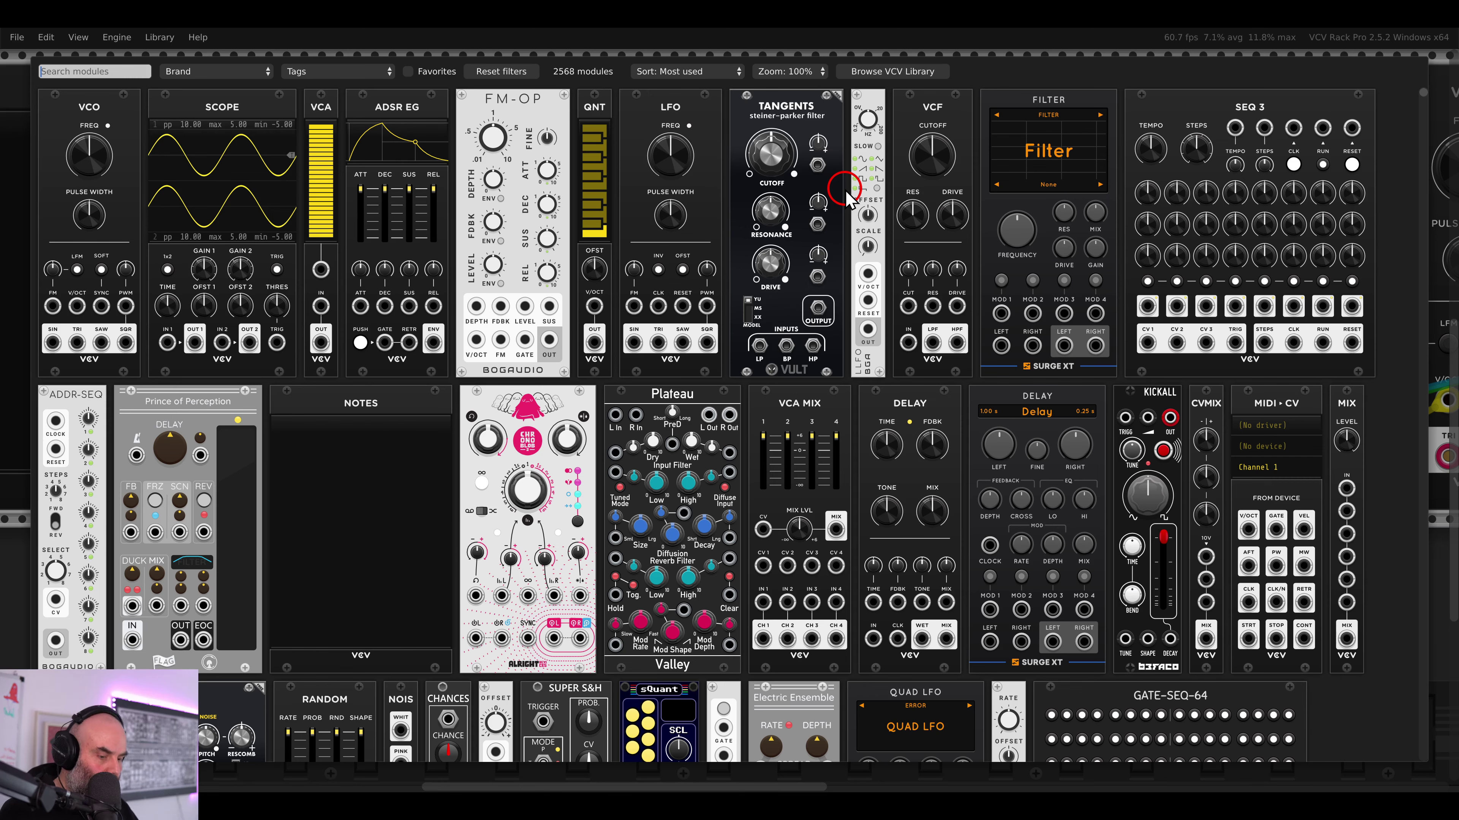
type("ad")
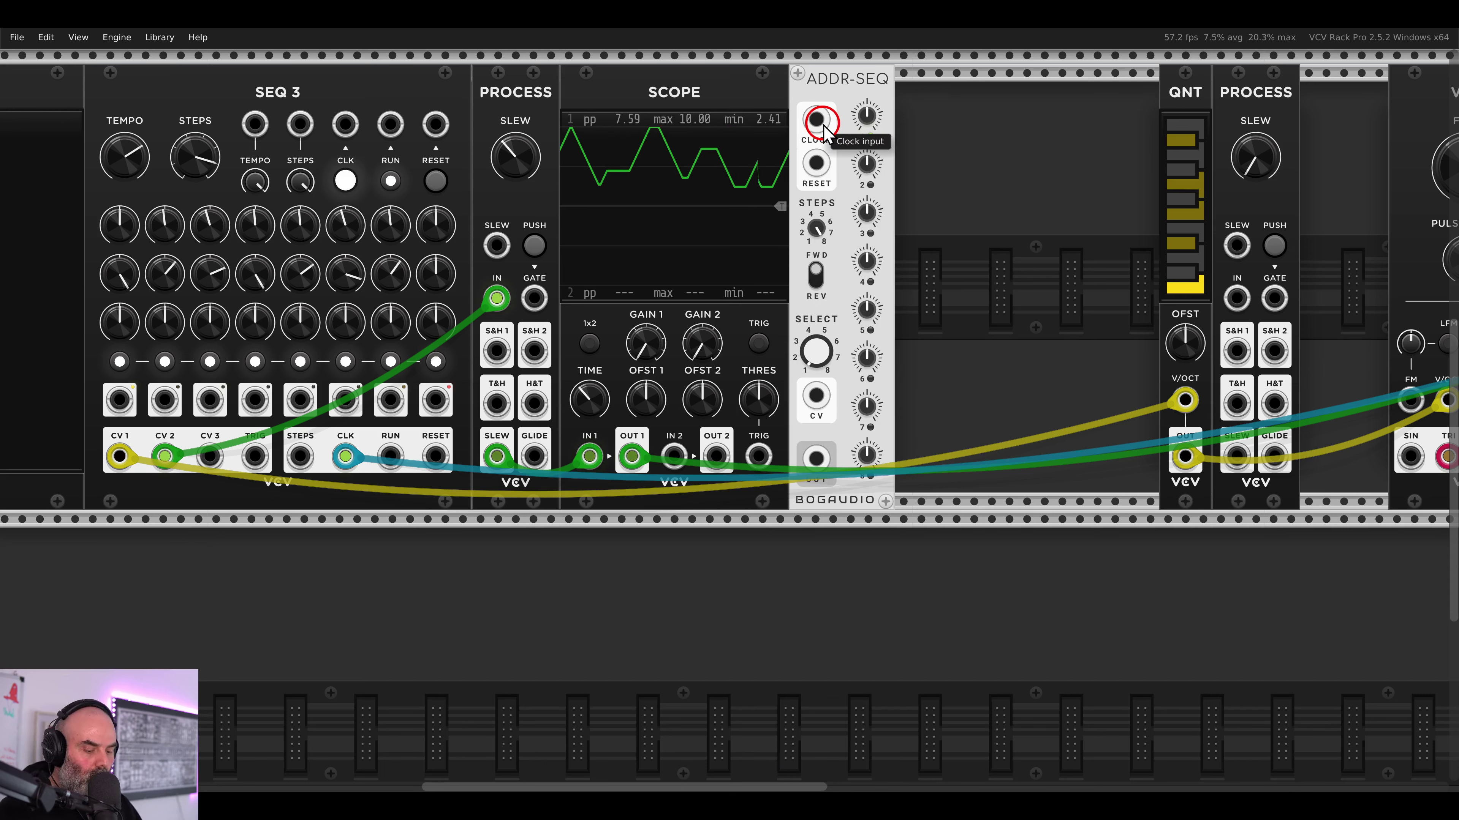
left_click_drag(816, 121, 254, 457)
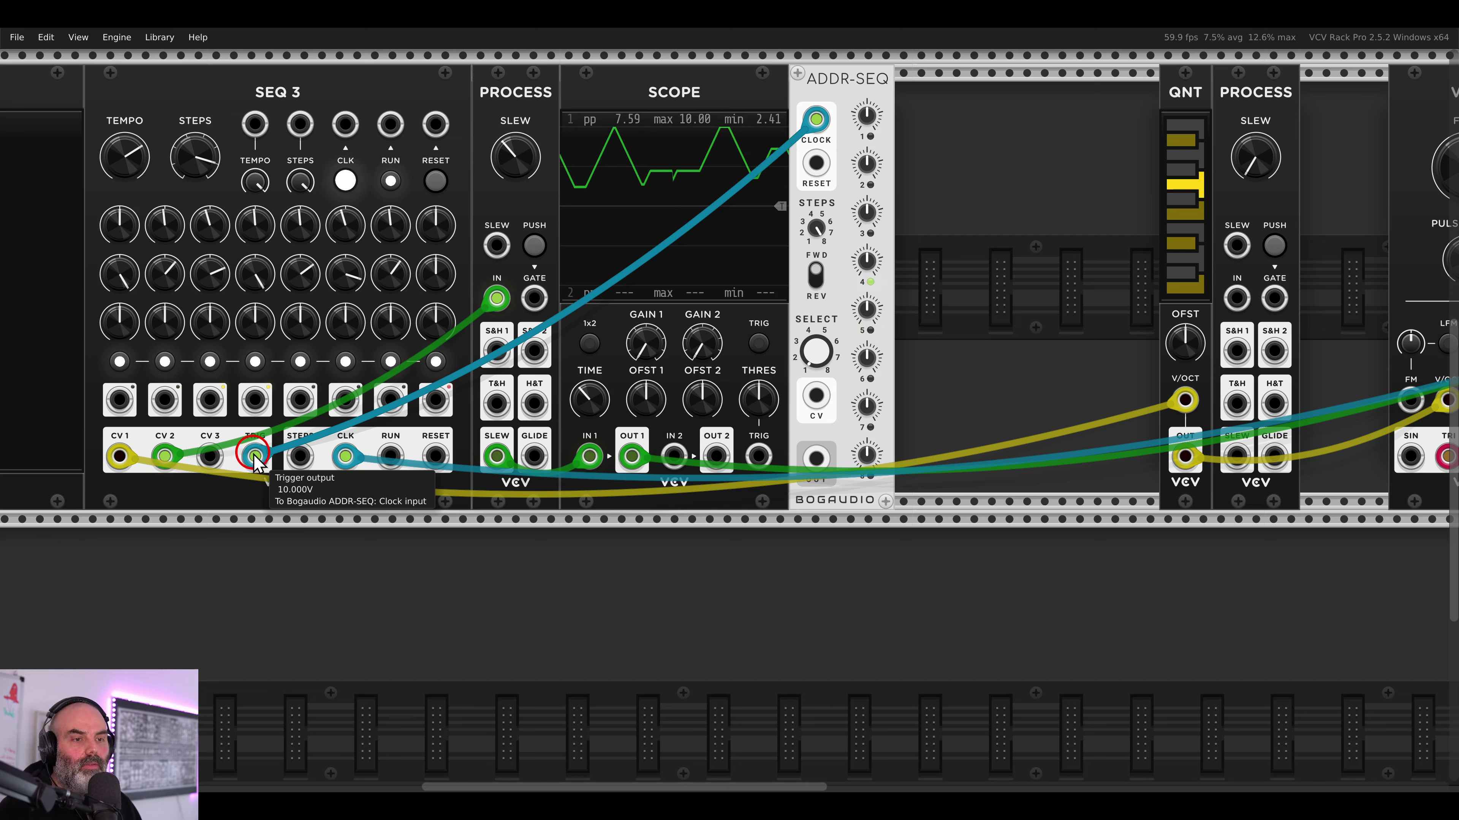
- Turn off SEQ 3's step triggers for steps 2, 3, 4, 6, 7 and 8, keeping only steps 1 and 5
left_click(210, 361)
left_click(255, 361)
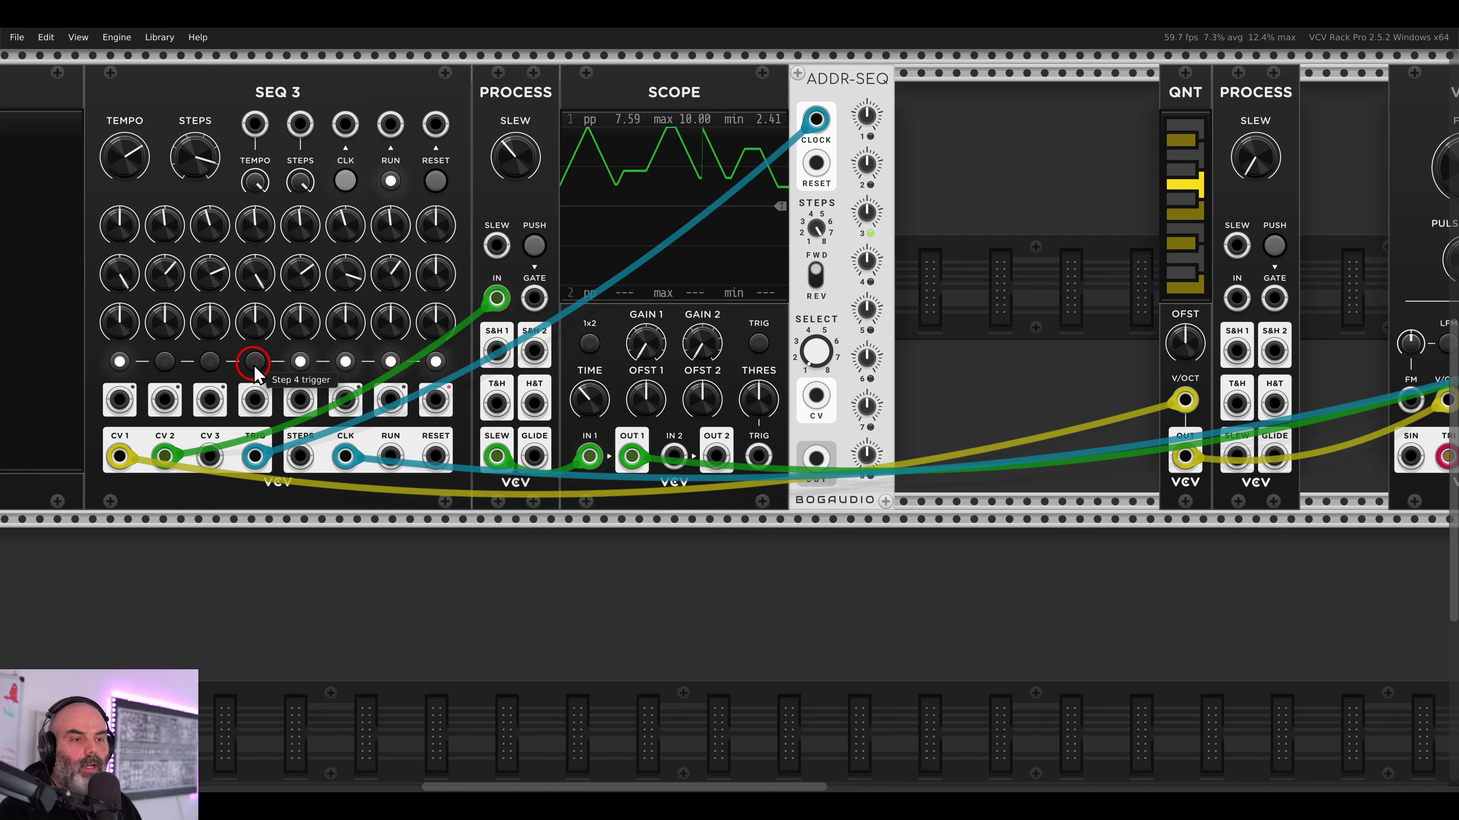
left_click(345, 361)
left_click(390, 361)
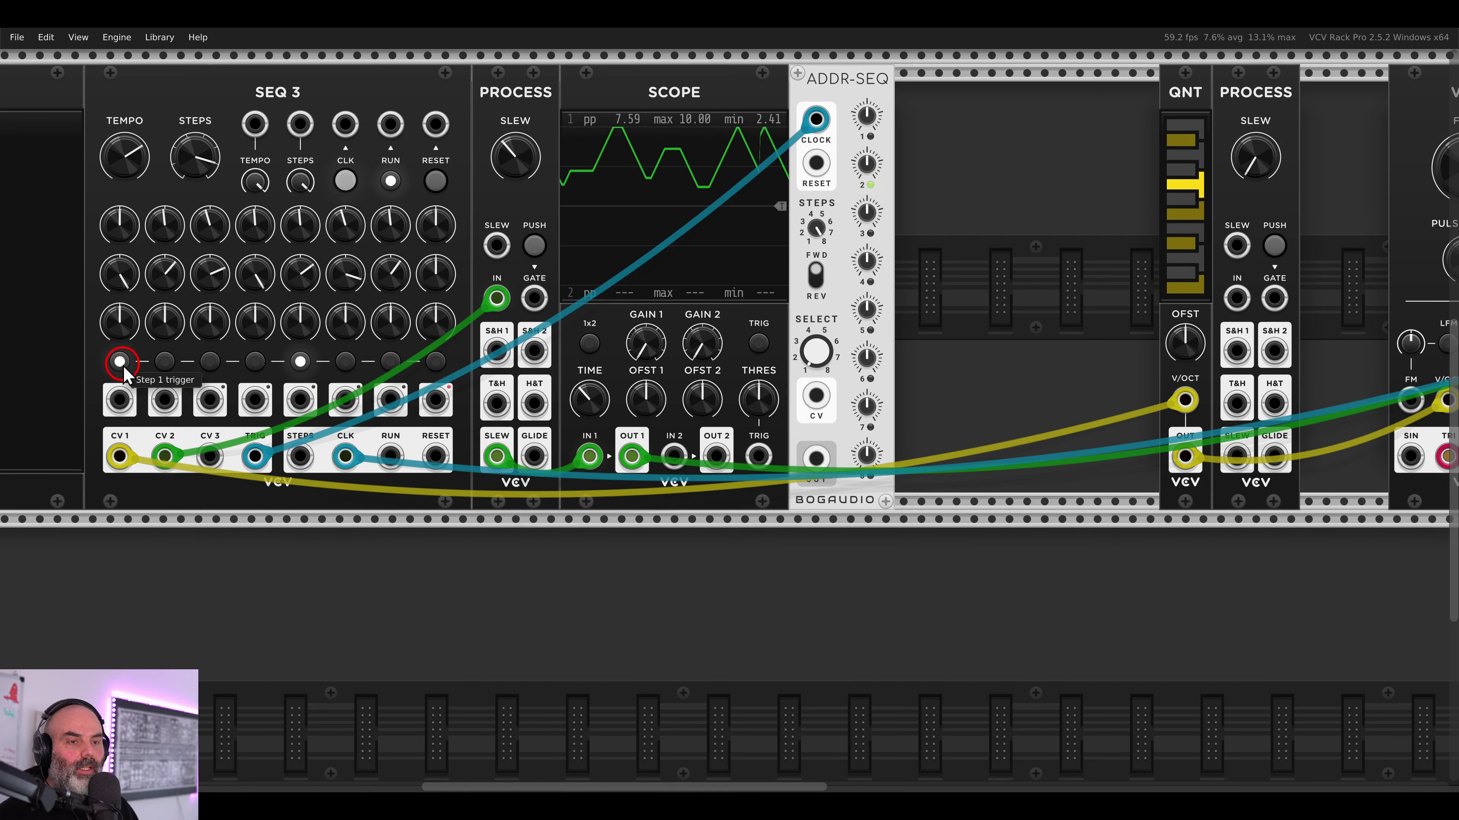
left_click_drag(98, 342, 185, 404)
left_click_drag(280, 344, 325, 385)
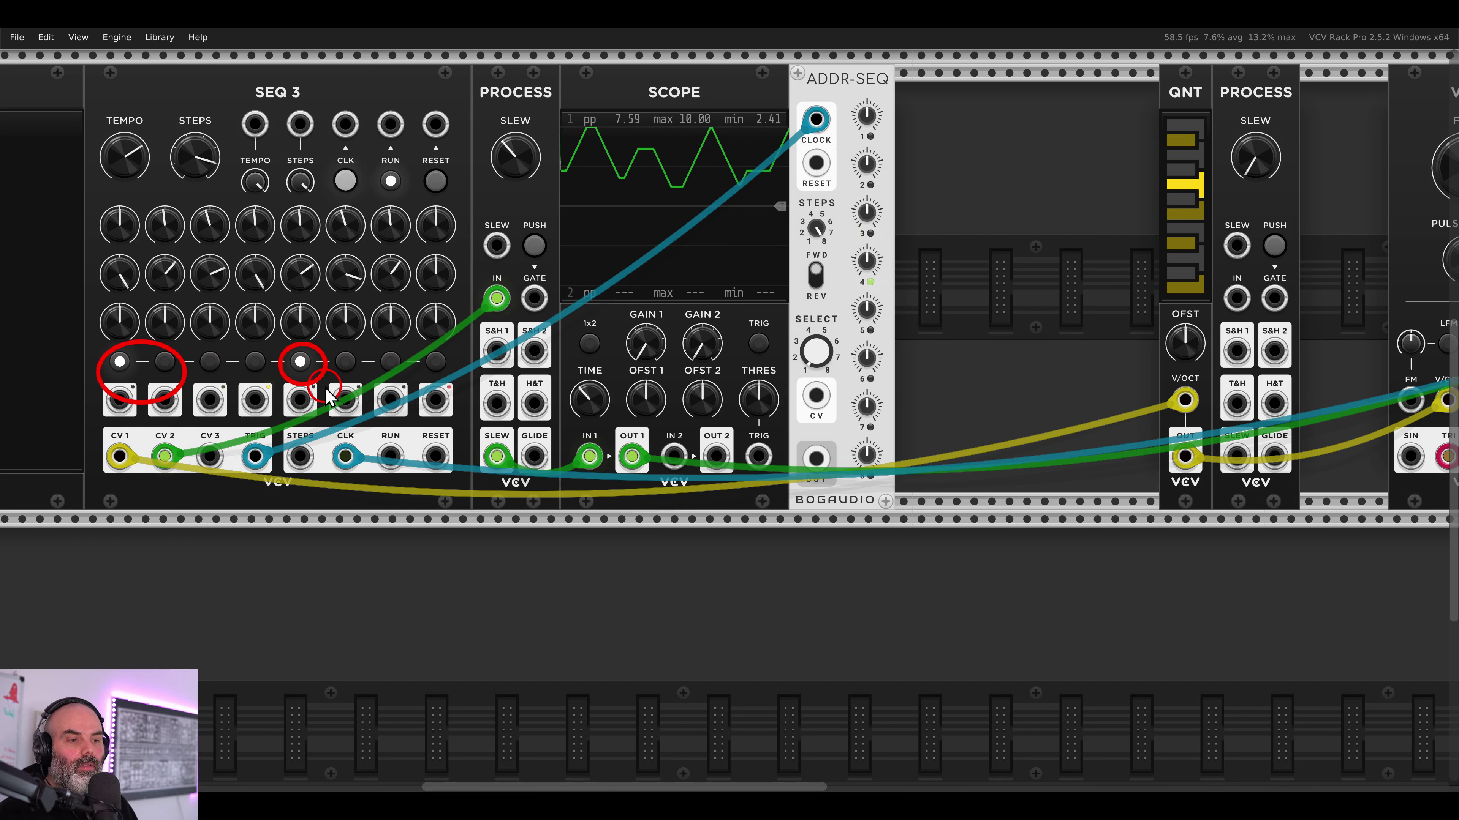
left_click(343, 459)
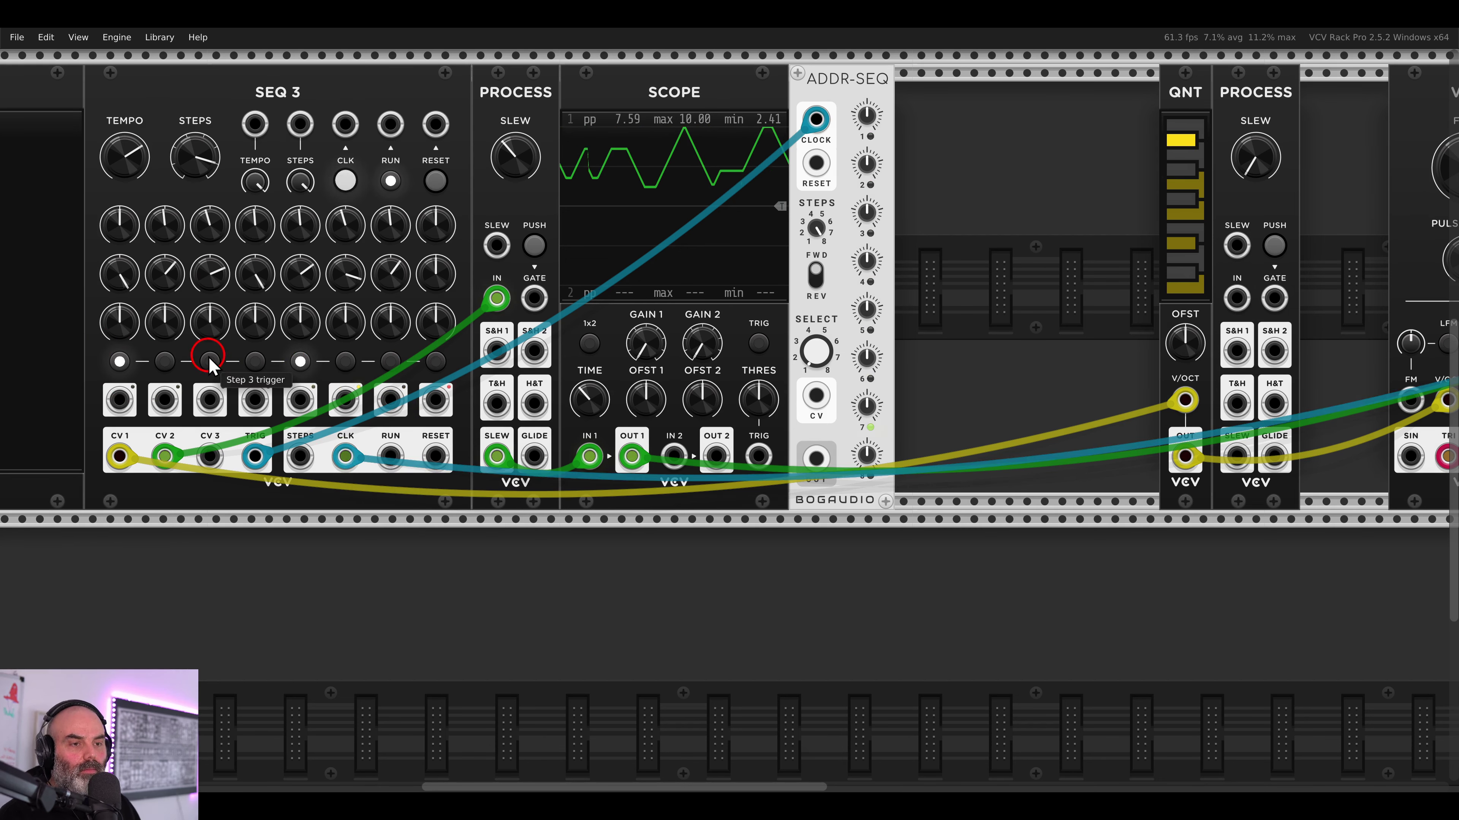
left_click_drag(92, 340, 143, 377)
left_click_drag(275, 341, 319, 383)
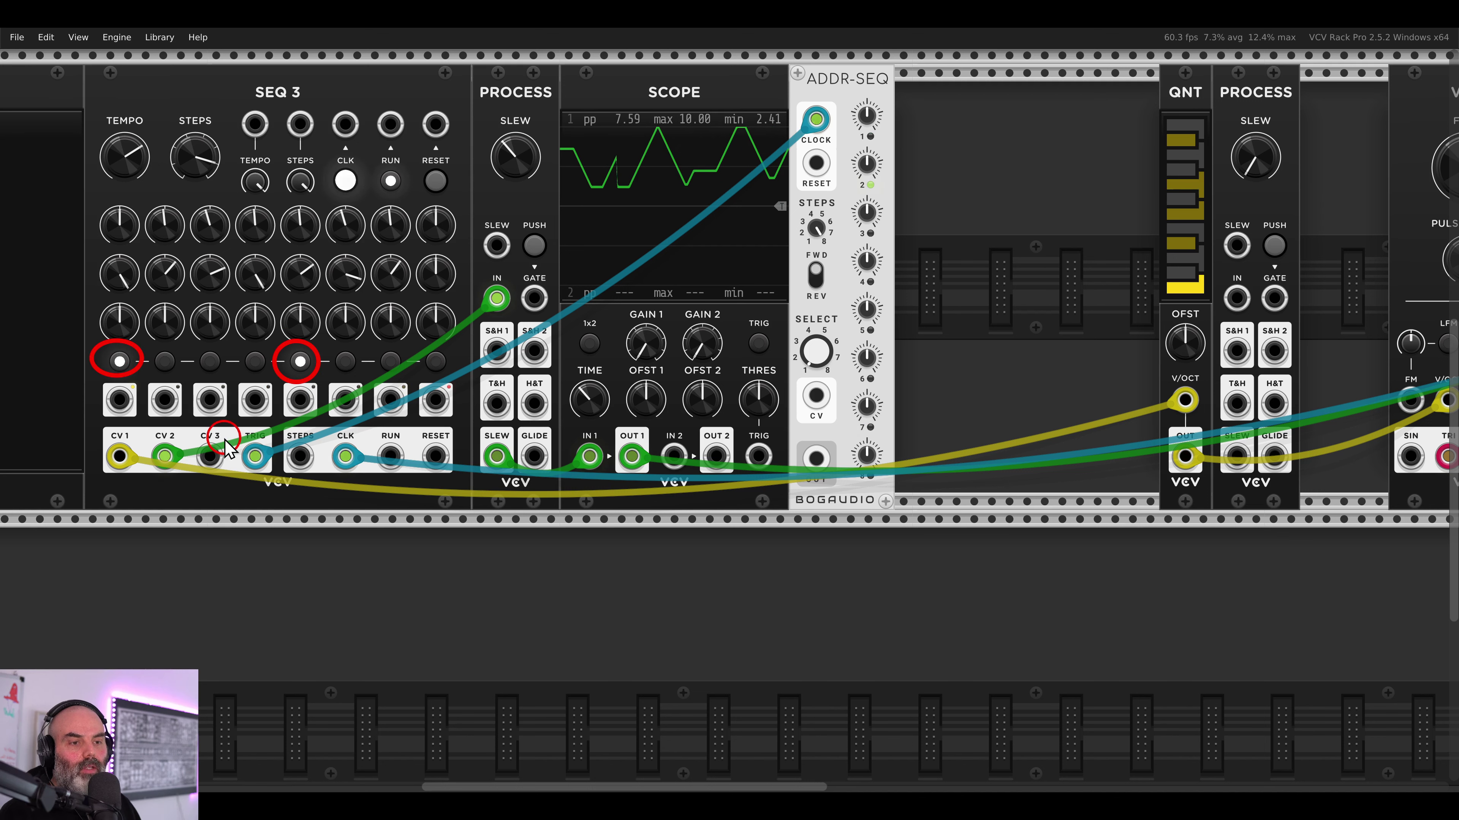
left_click_drag(225, 441, 282, 497)
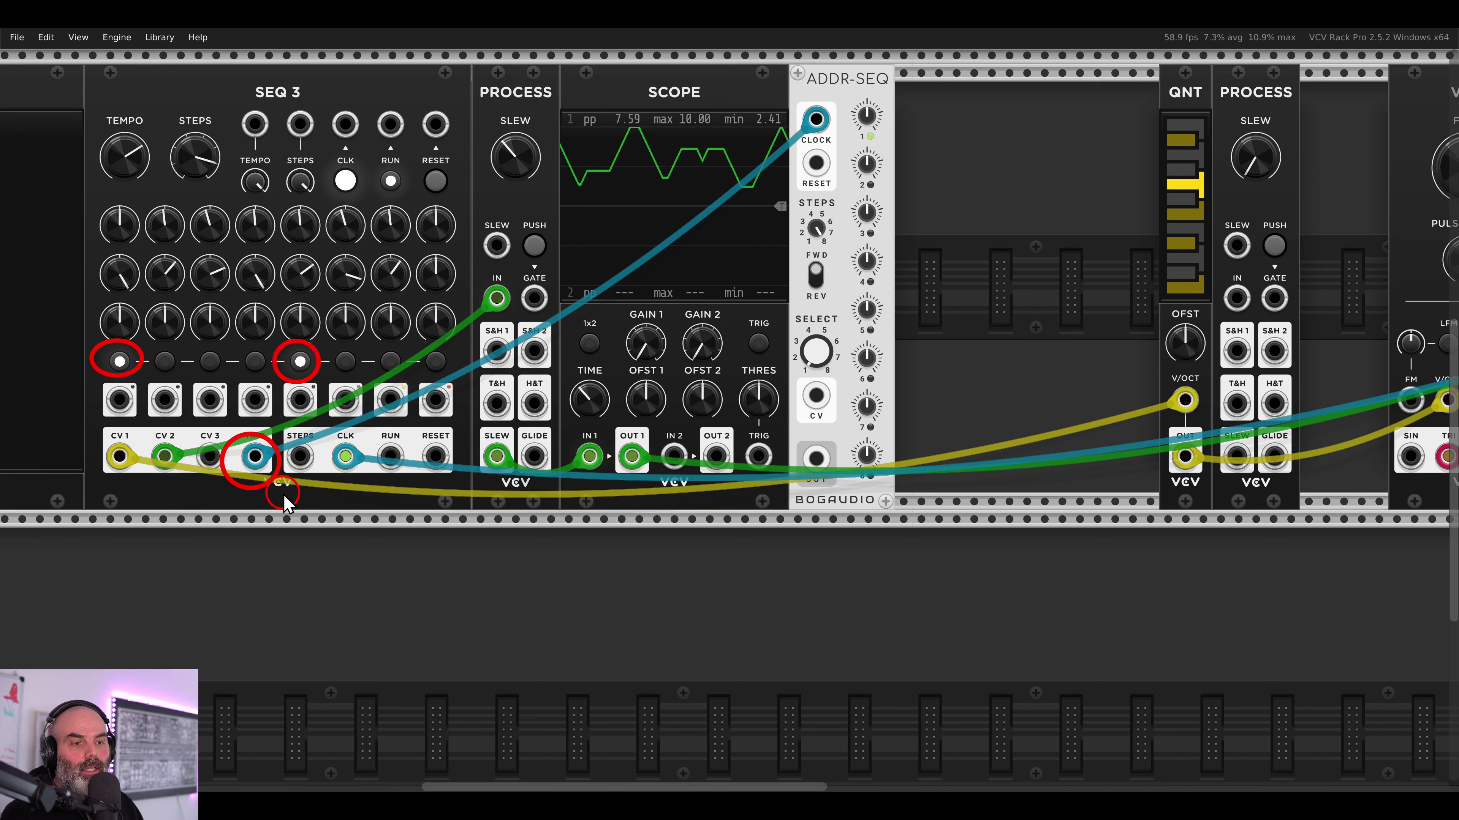
key("Escape")
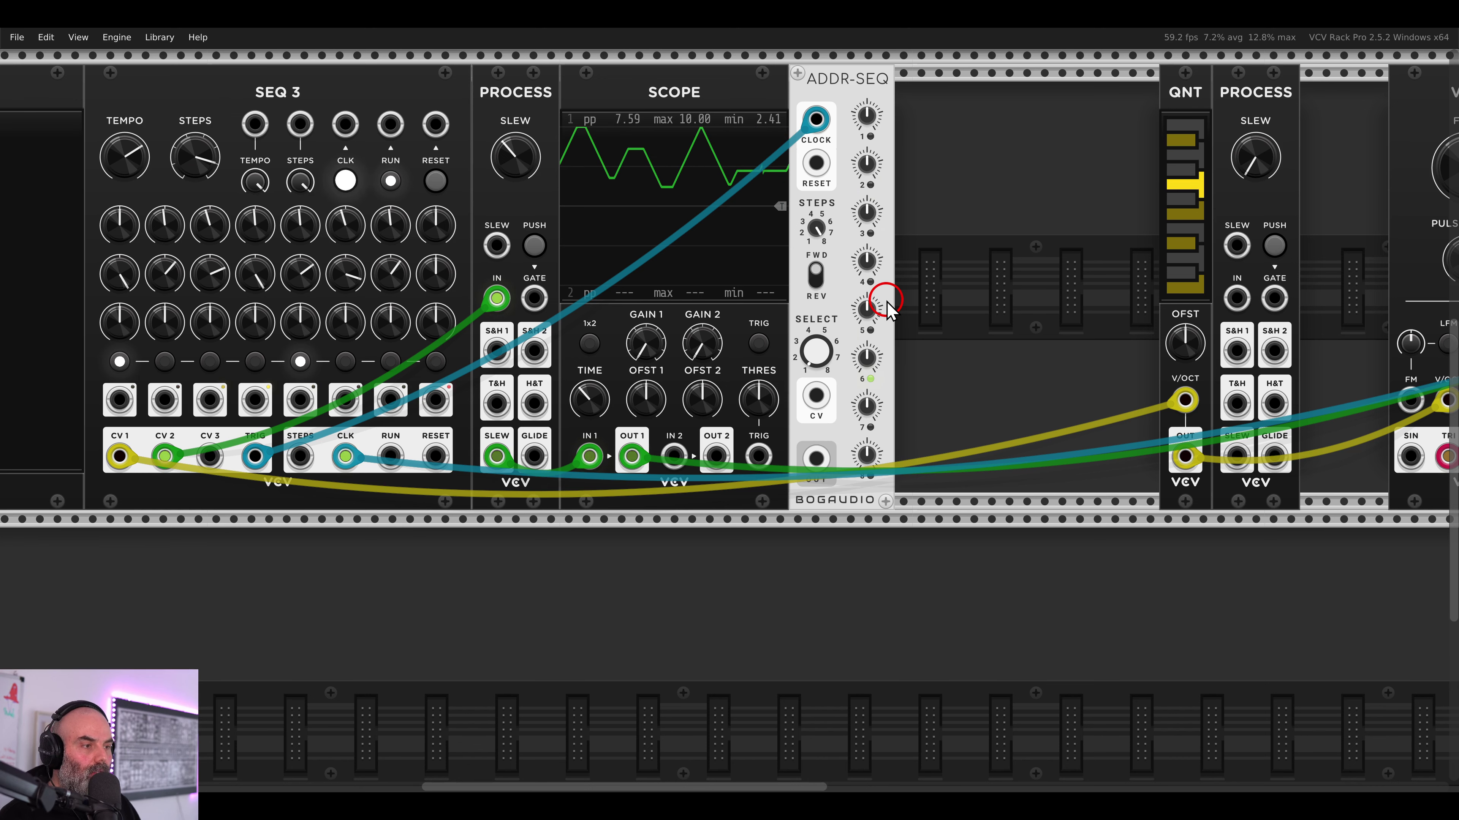
left_click_drag(943, 250, 834, 262)
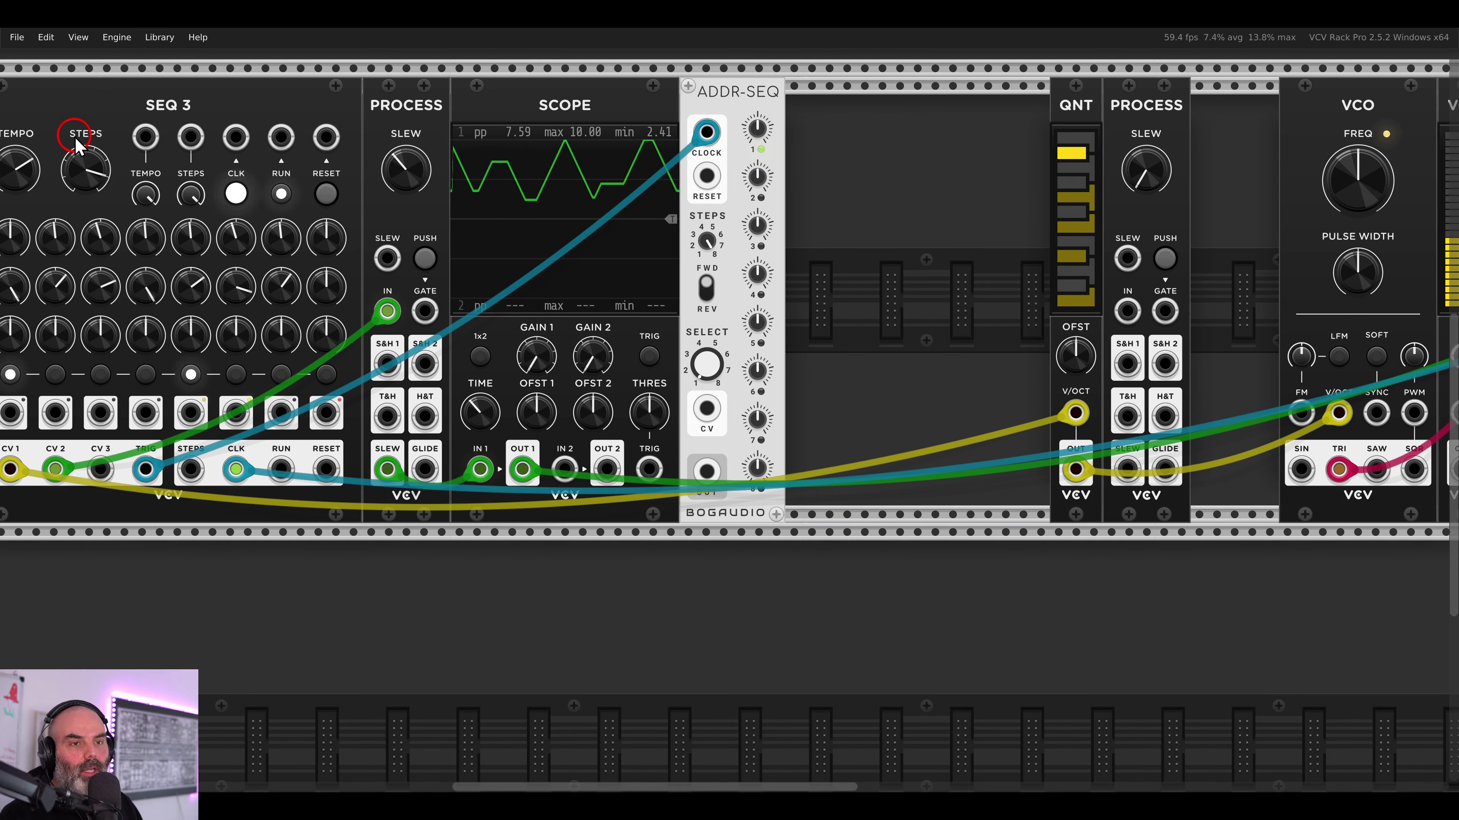
left_click_drag(36, 124, 123, 224)
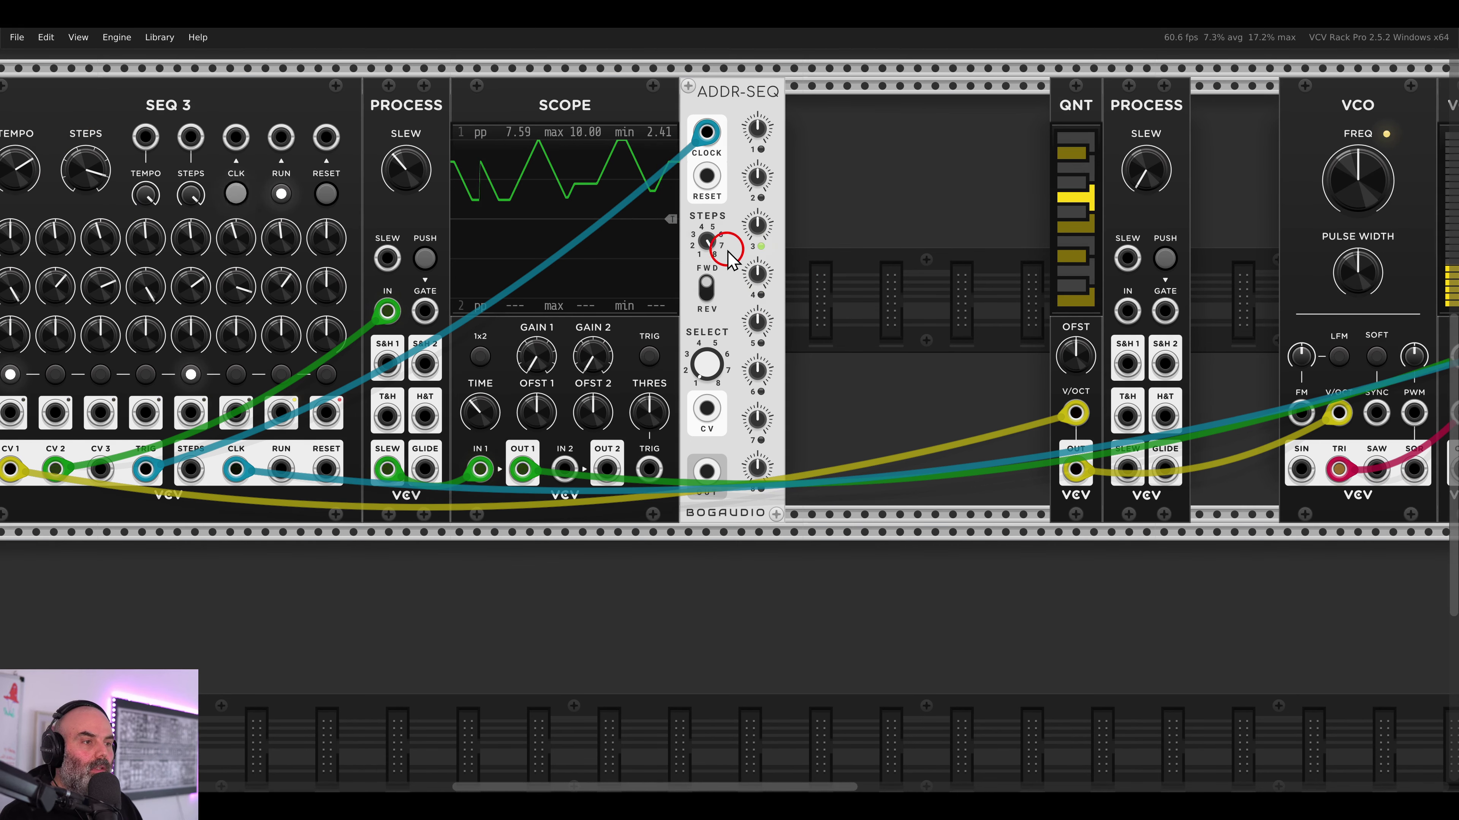
- Shorten ADDR-SEQ to four steps and add a VCV CVMIX module directly after it
left_click_drag(702, 253, 709, 382)
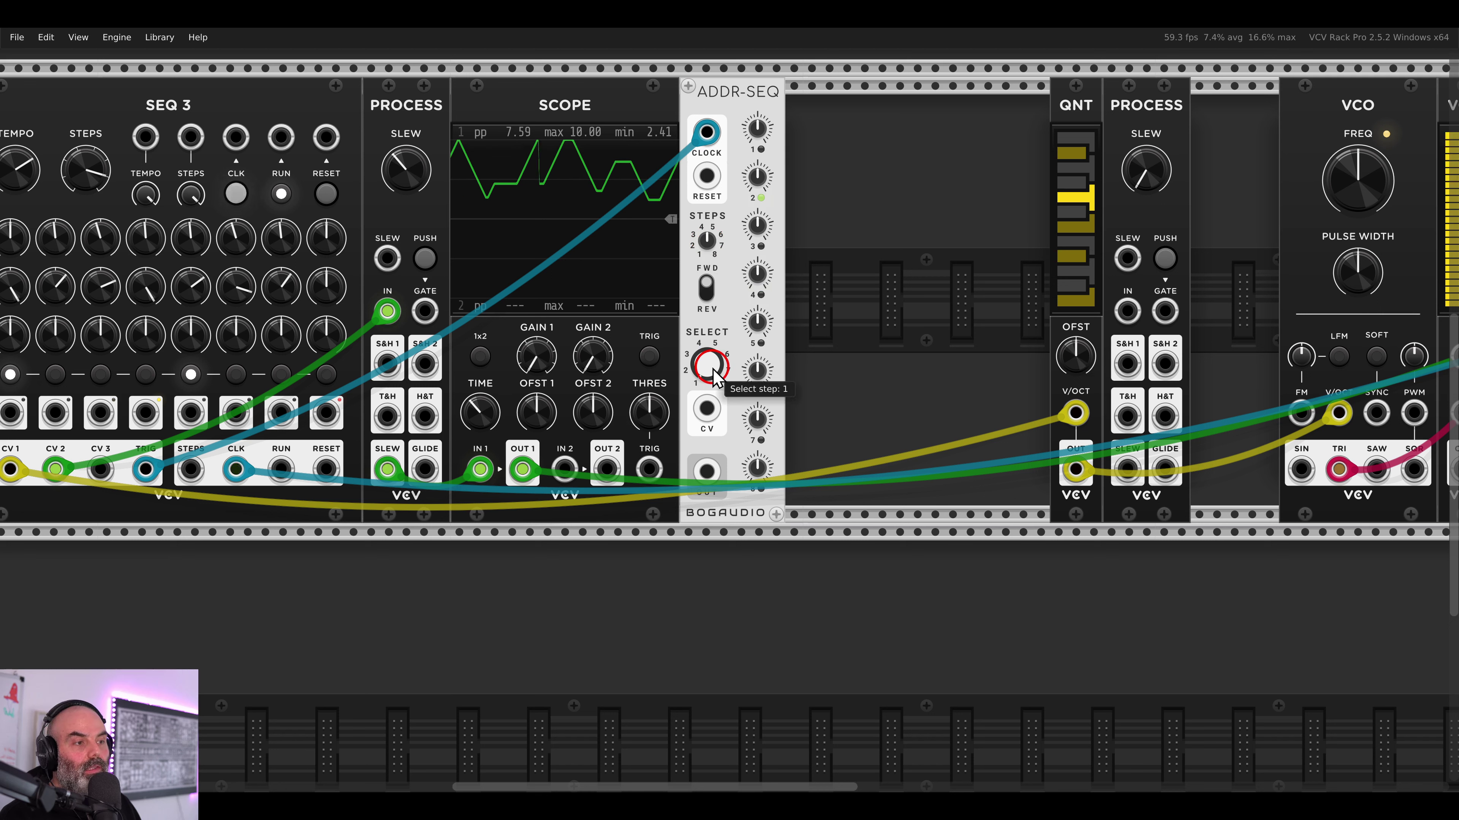
right_click(841, 286)
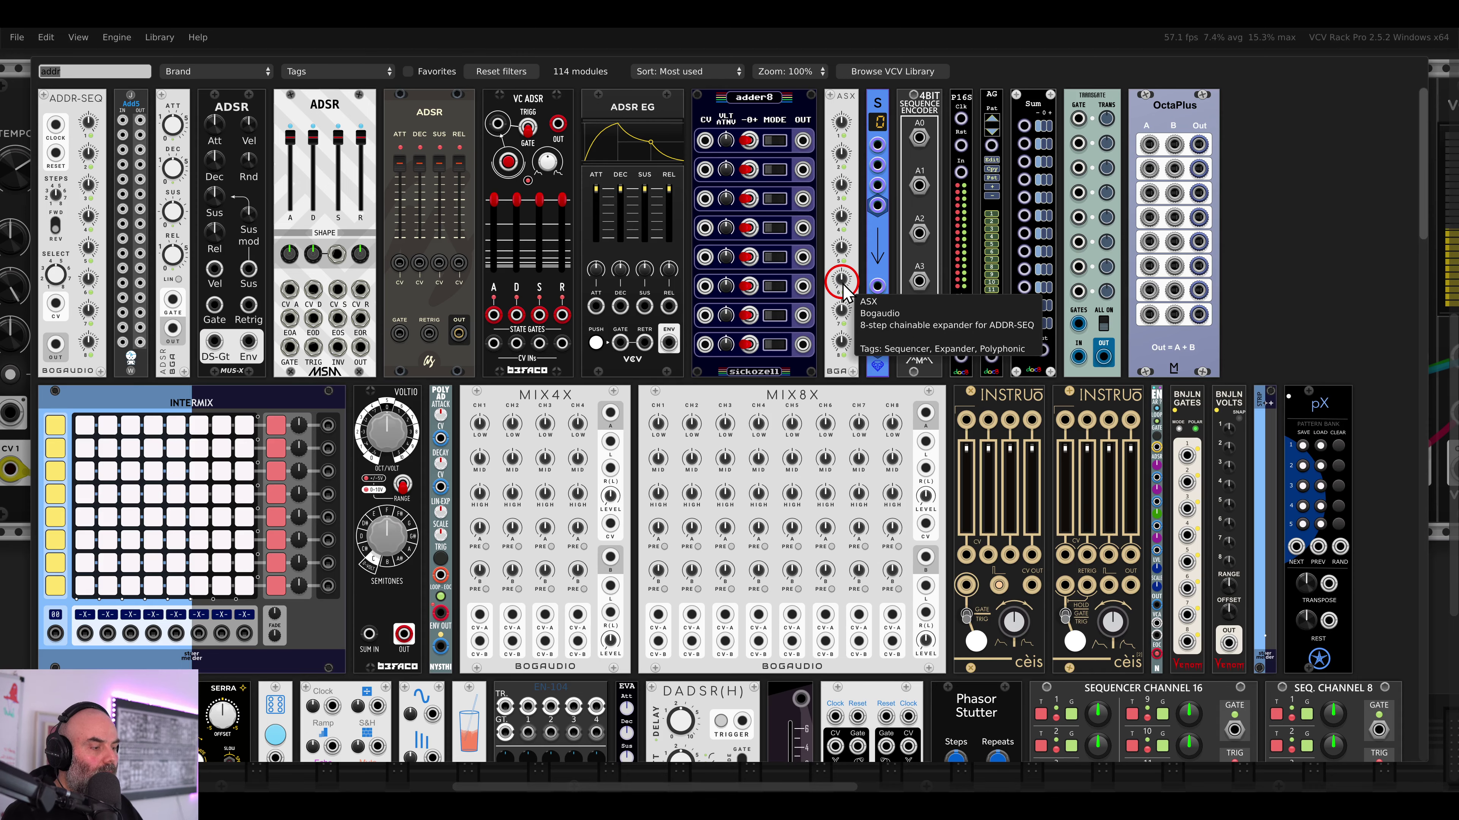
key("BackSpace")
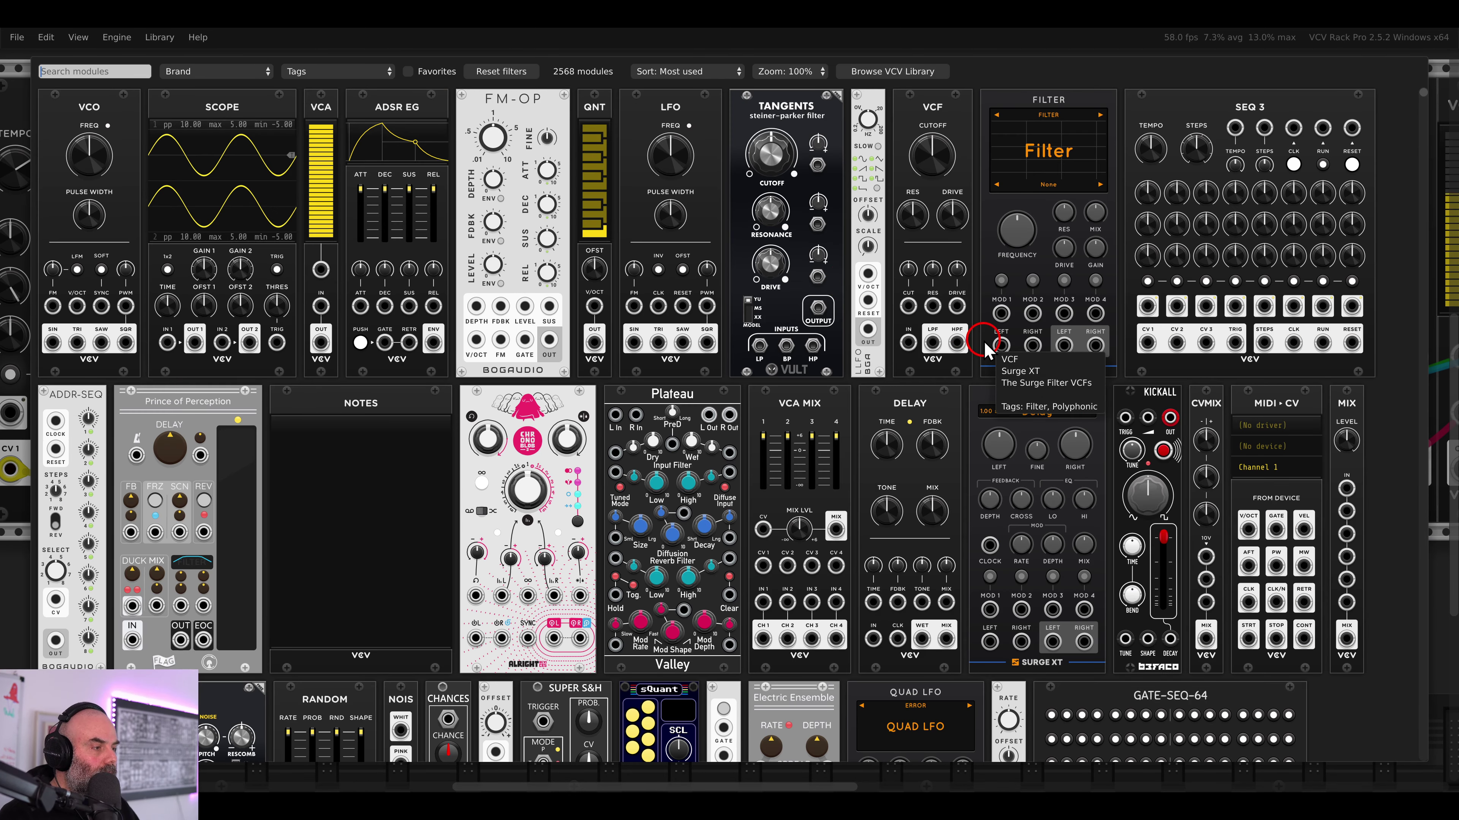
left_click_drag(1218, 418, 805, 318)
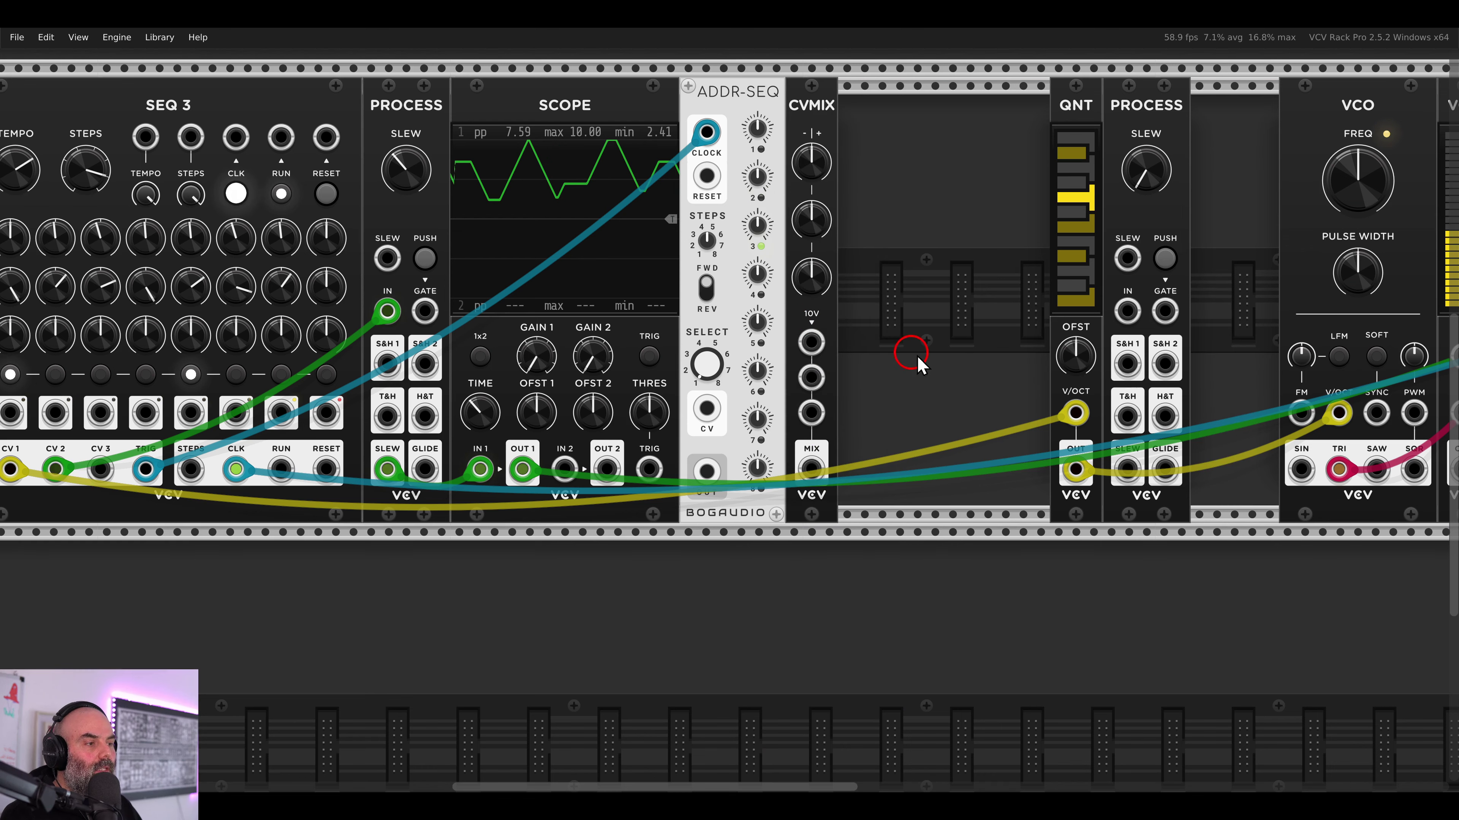
- Insert CVMIX between SEQ 3's CV 1 and QNT's V/OCT, using its first input and MIX output with Level 1 turned up
left_click_drag(1072, 410, 811, 342)
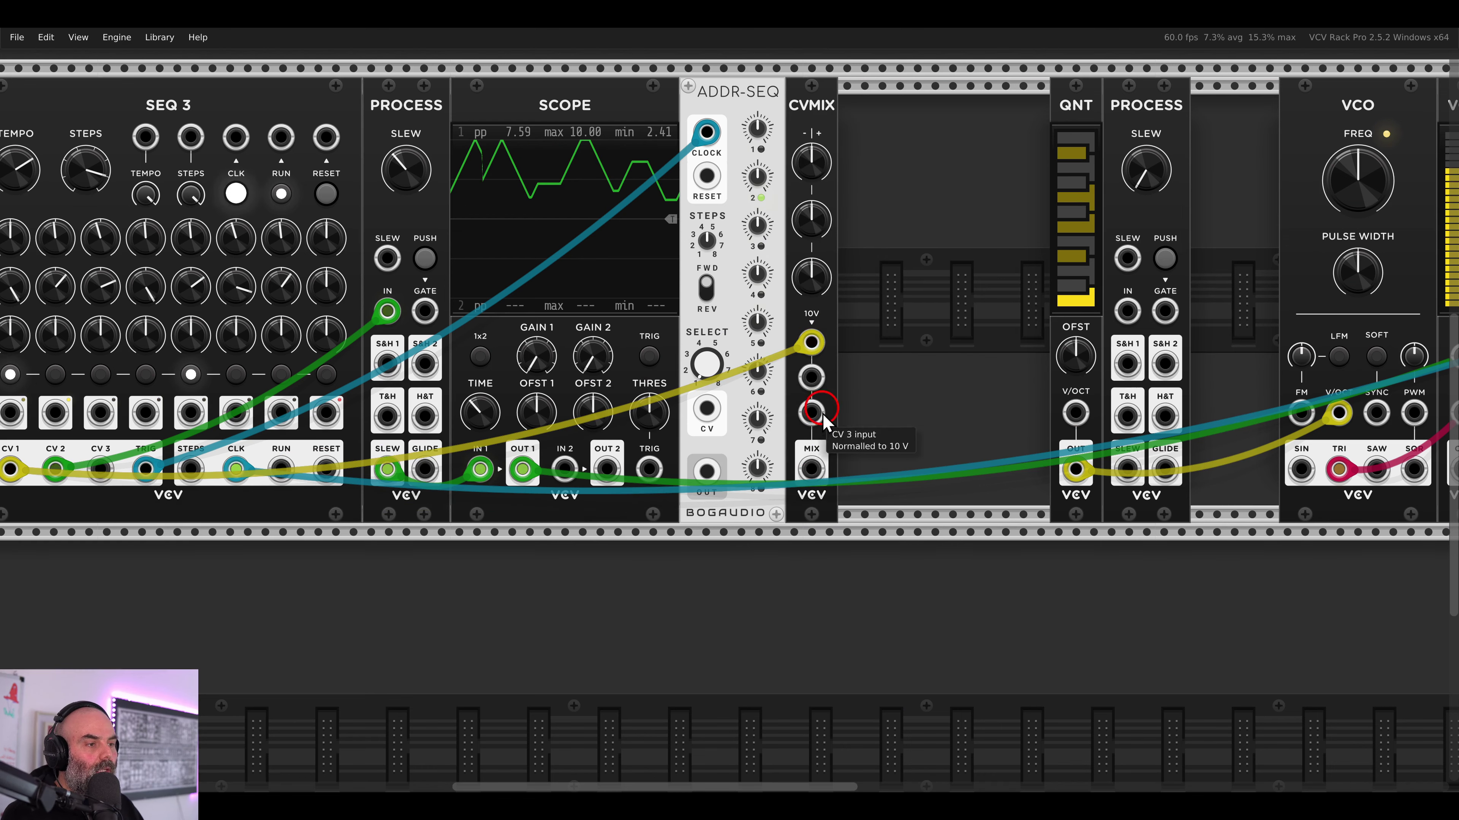
left_click_drag(811, 468, 1075, 413)
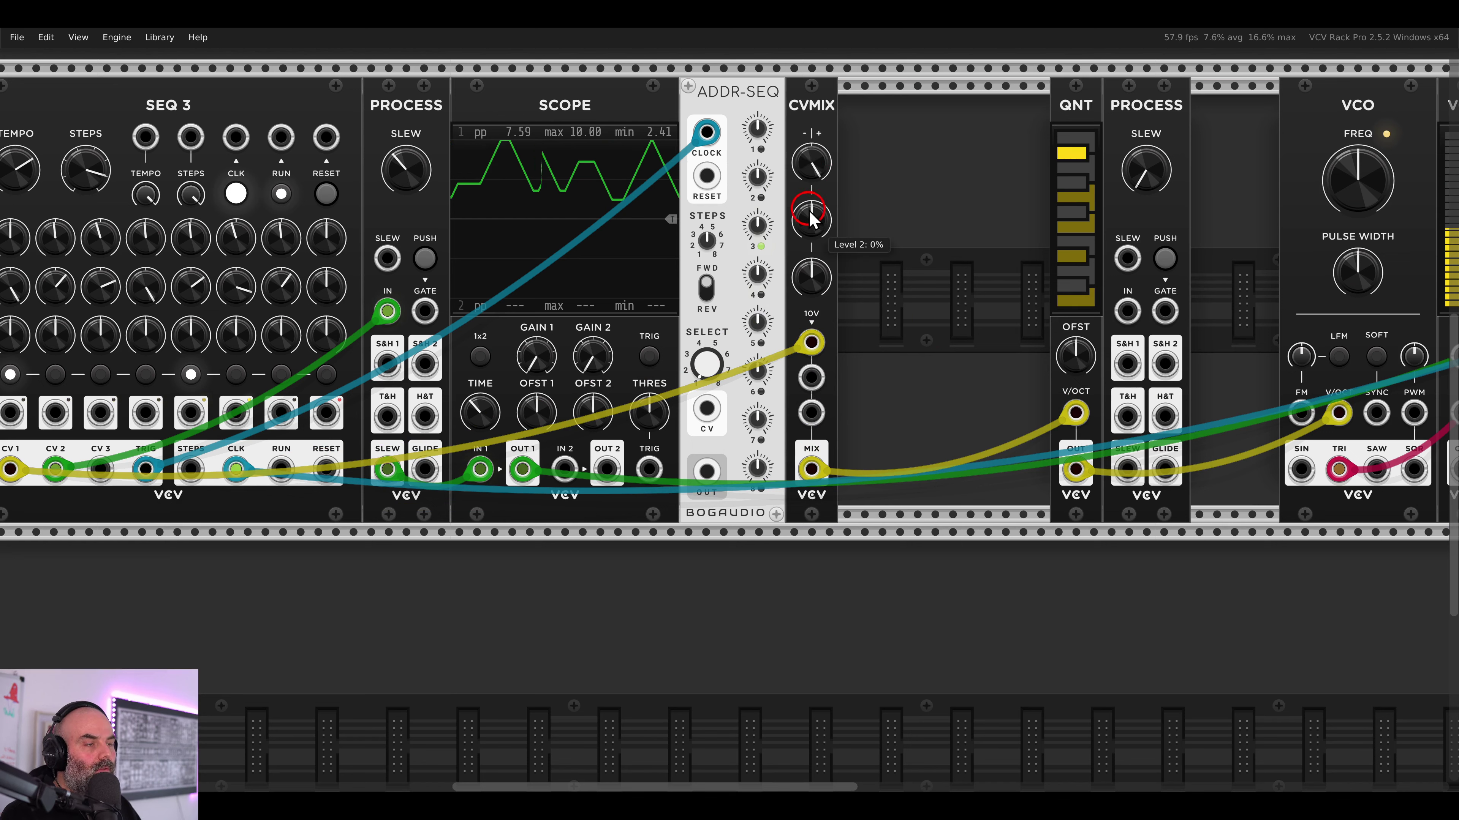
- Patch ADDR-SEQ's OUT into CVMIX's second input, raising ADDR-SEQ's step 1 value and CVMIX's Level 2
left_click_drag(761, 138, 749, 128)
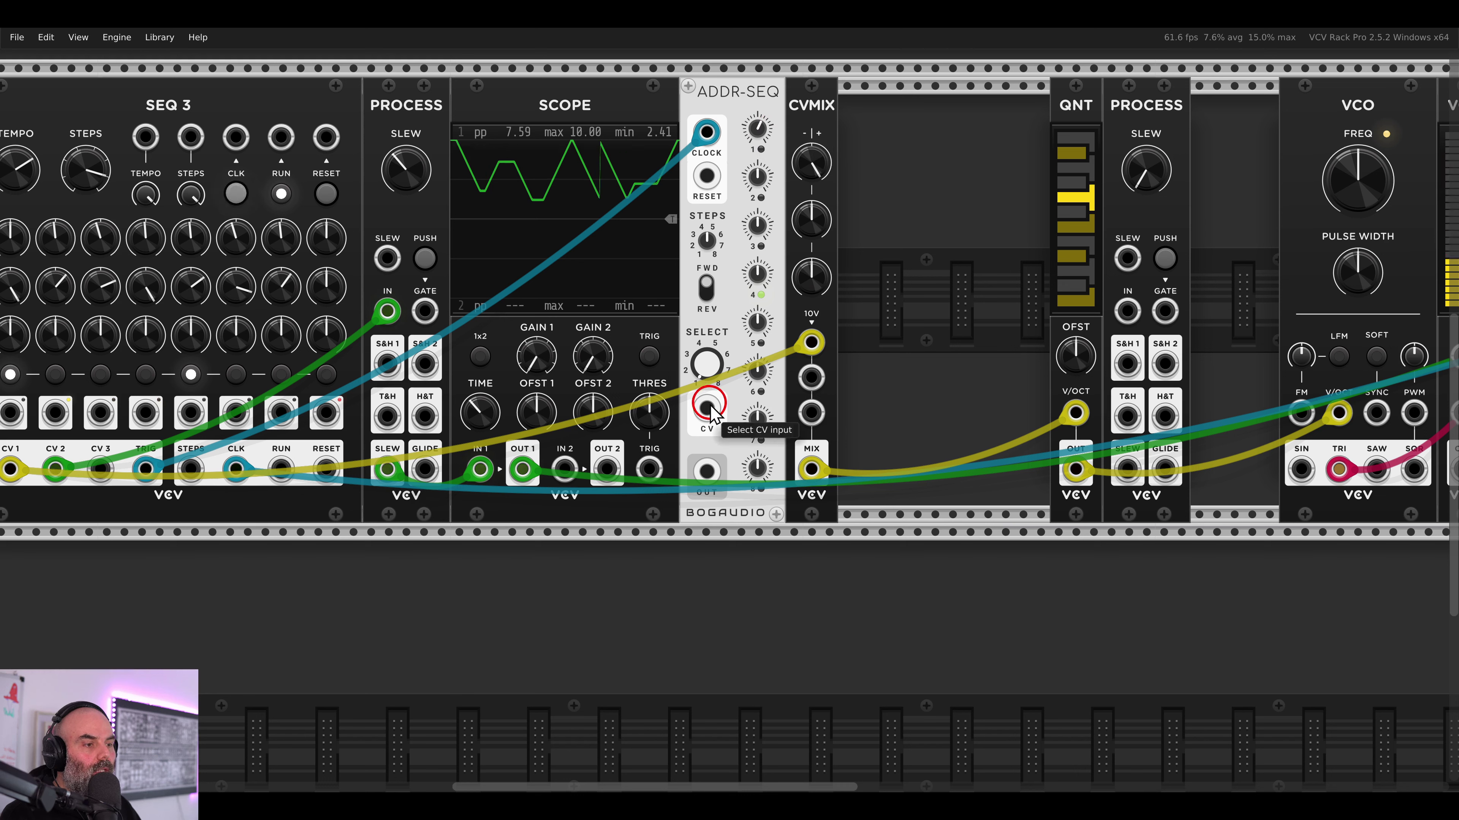
left_click_drag(707, 470, 811, 376)
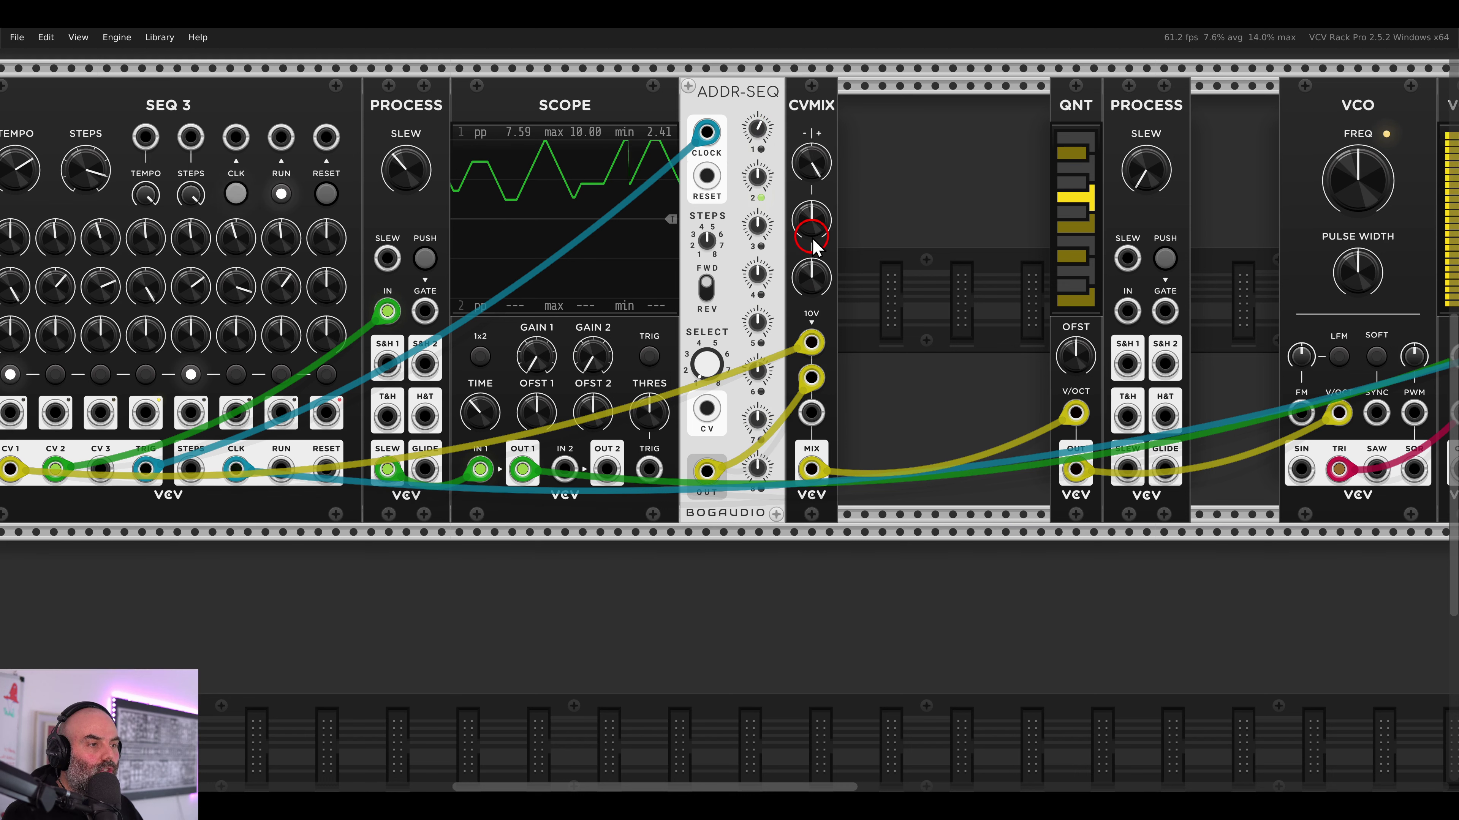
left_click_drag(813, 240, 784, 201)
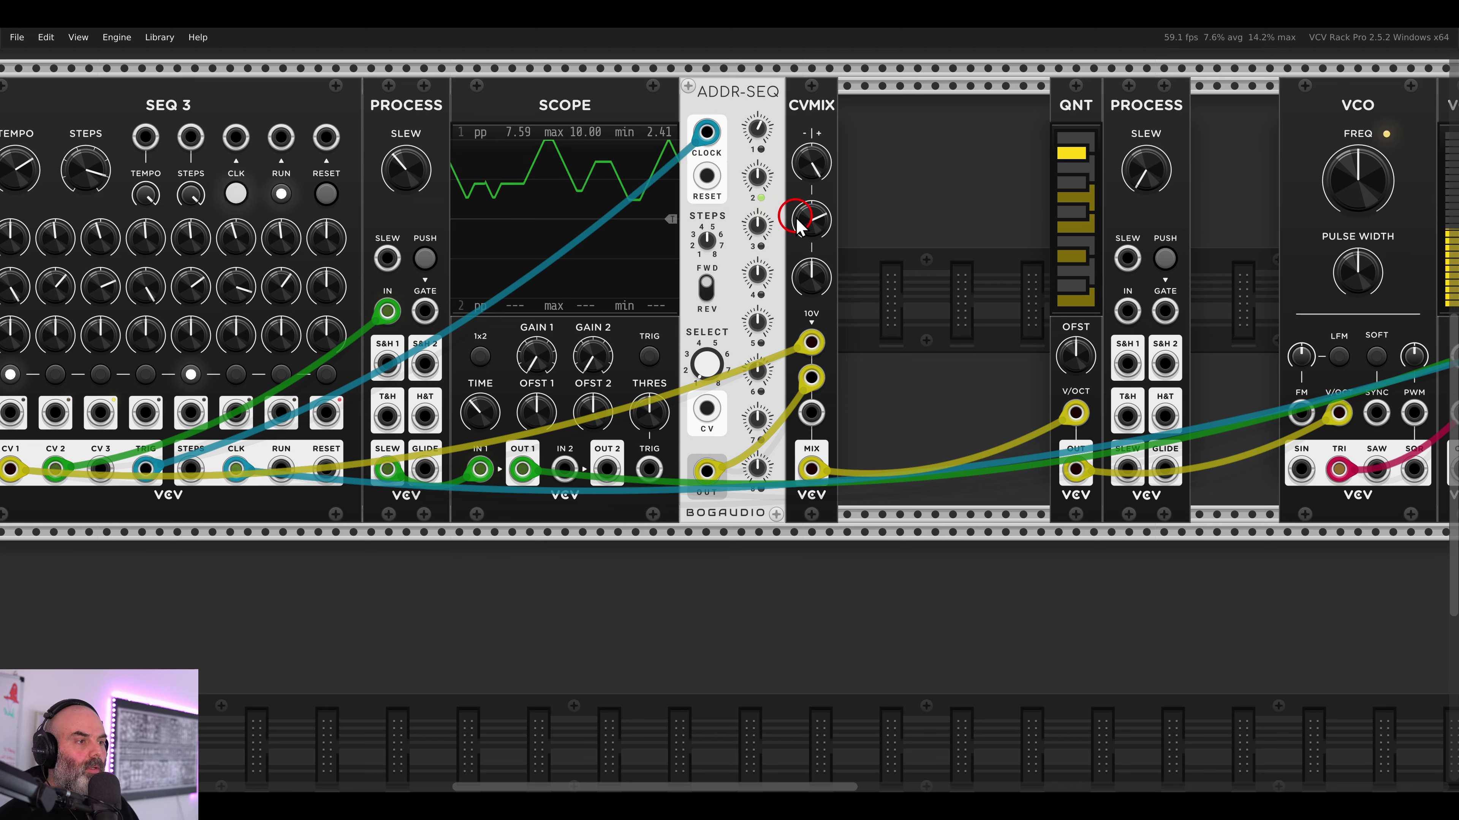
left_click_drag(798, 222, 798, 198)
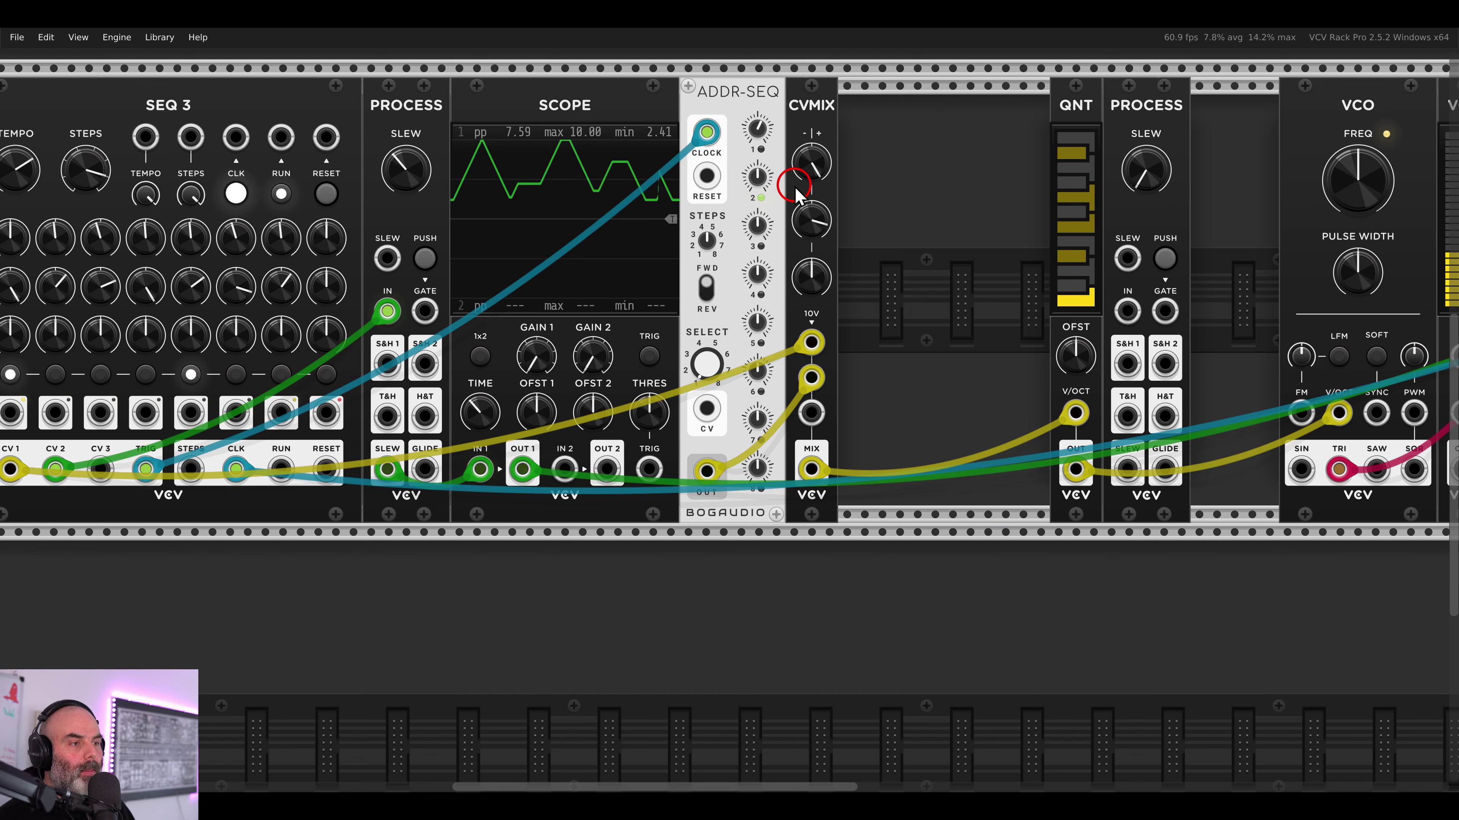
- Change SEQ 3's active triggers to steps 1, 3 and 4, and slightly raise ADDR-SEQ's step 1 voltage
left_click_drag(667, 221, 890, 221)
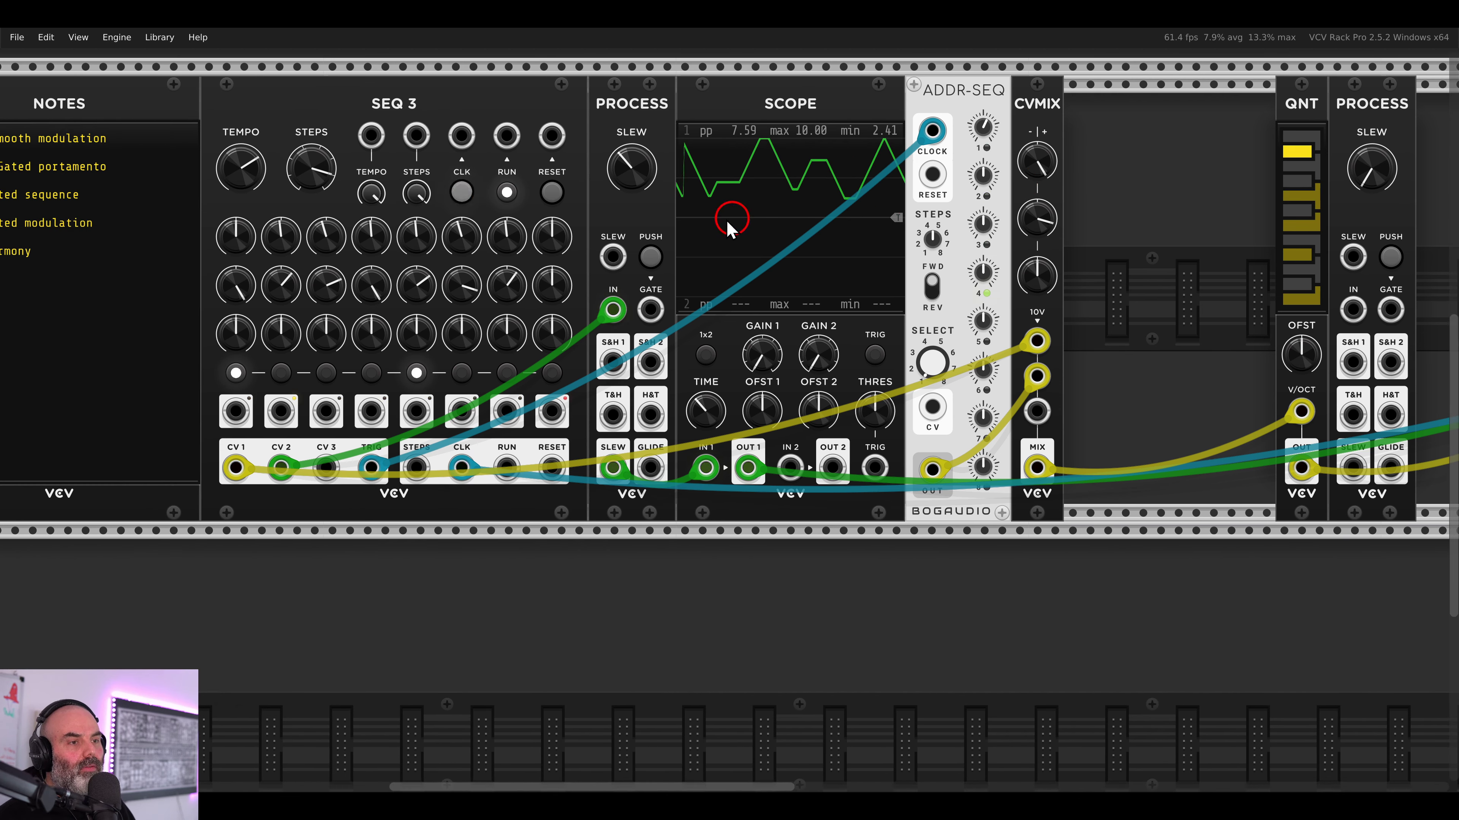
left_click(310, 166)
left_click_drag(315, 171, 345, 194)
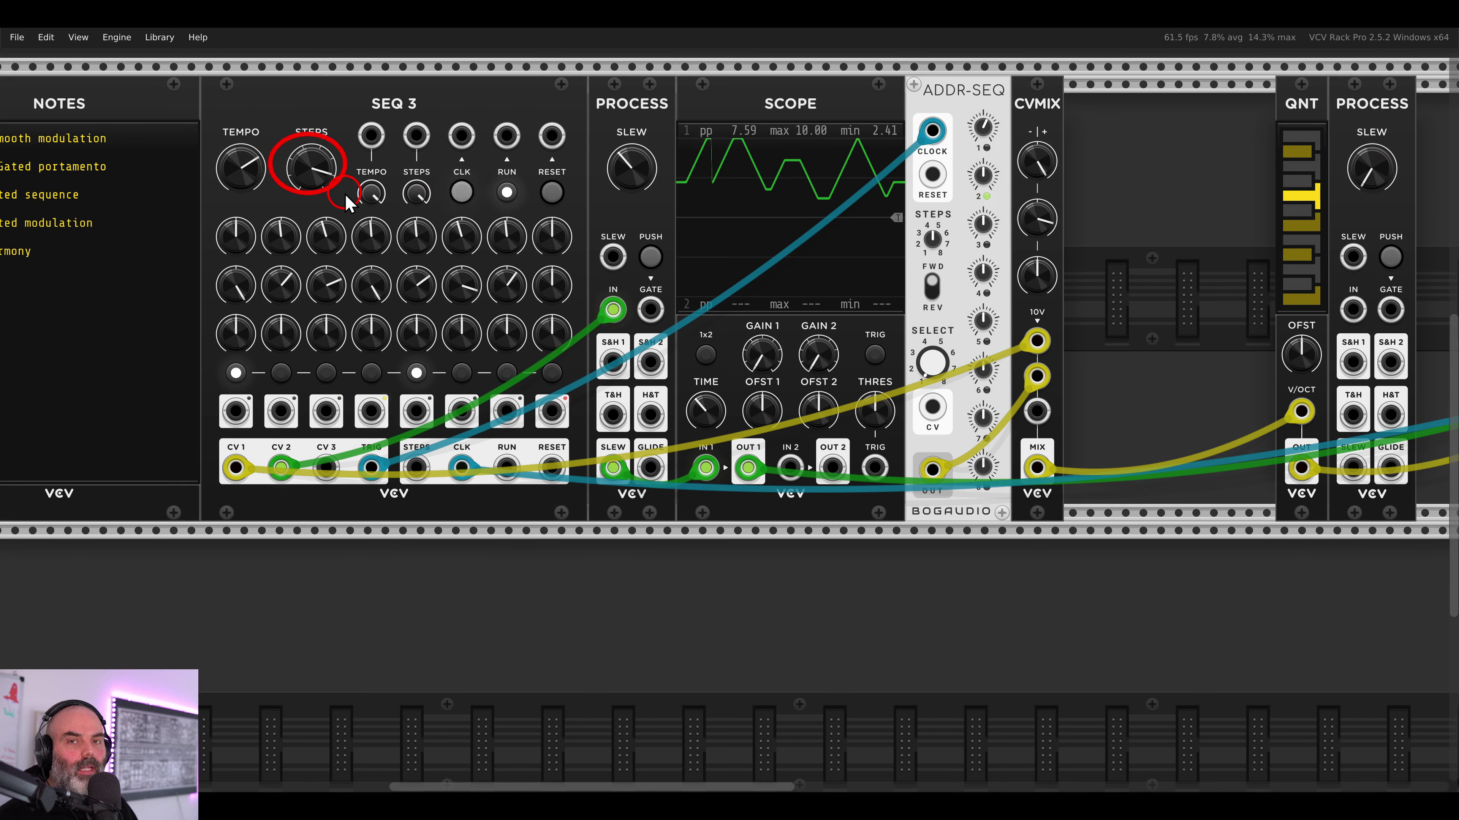
left_click(416, 372)
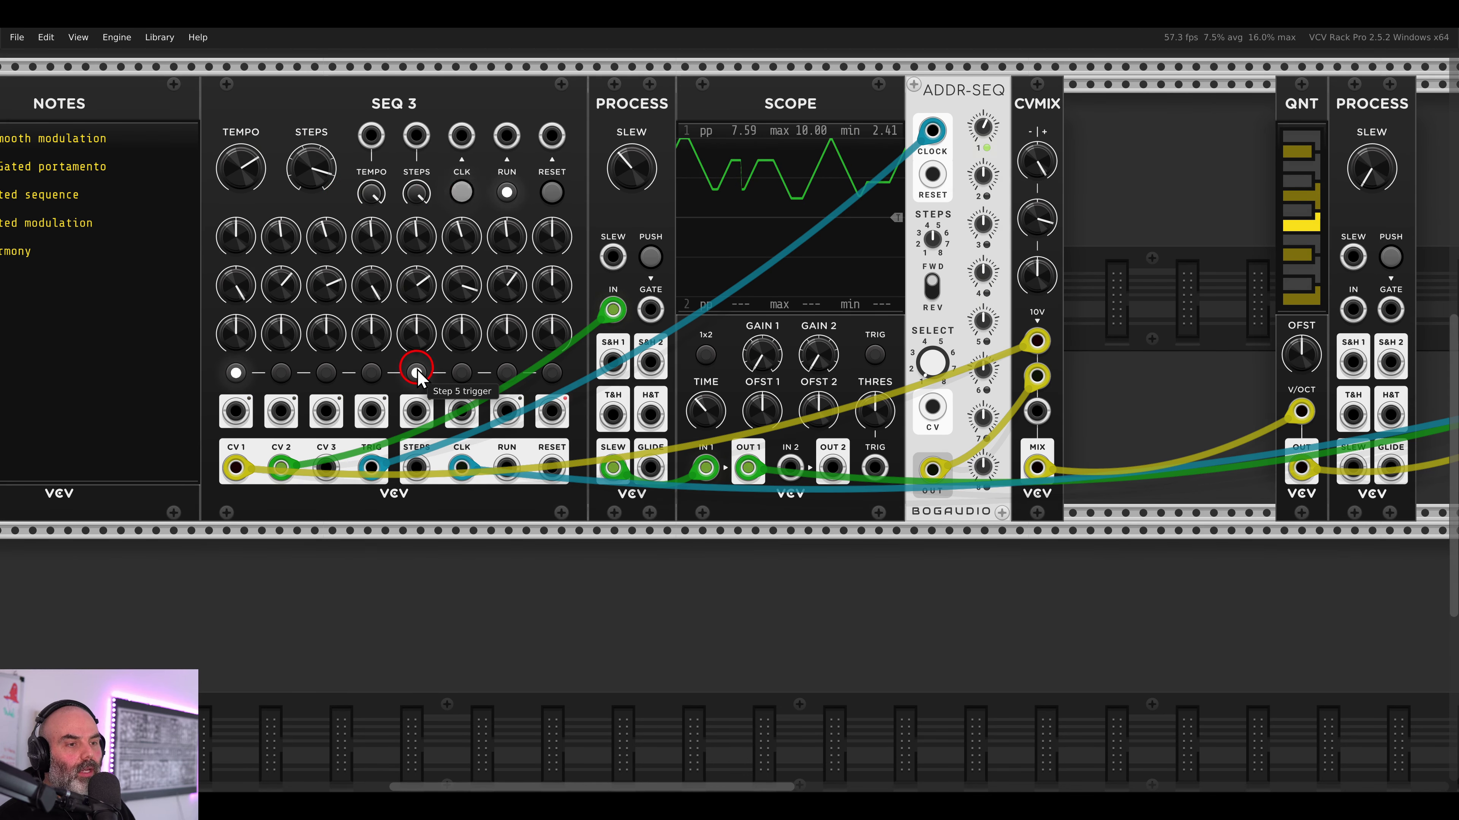
left_click(332, 377)
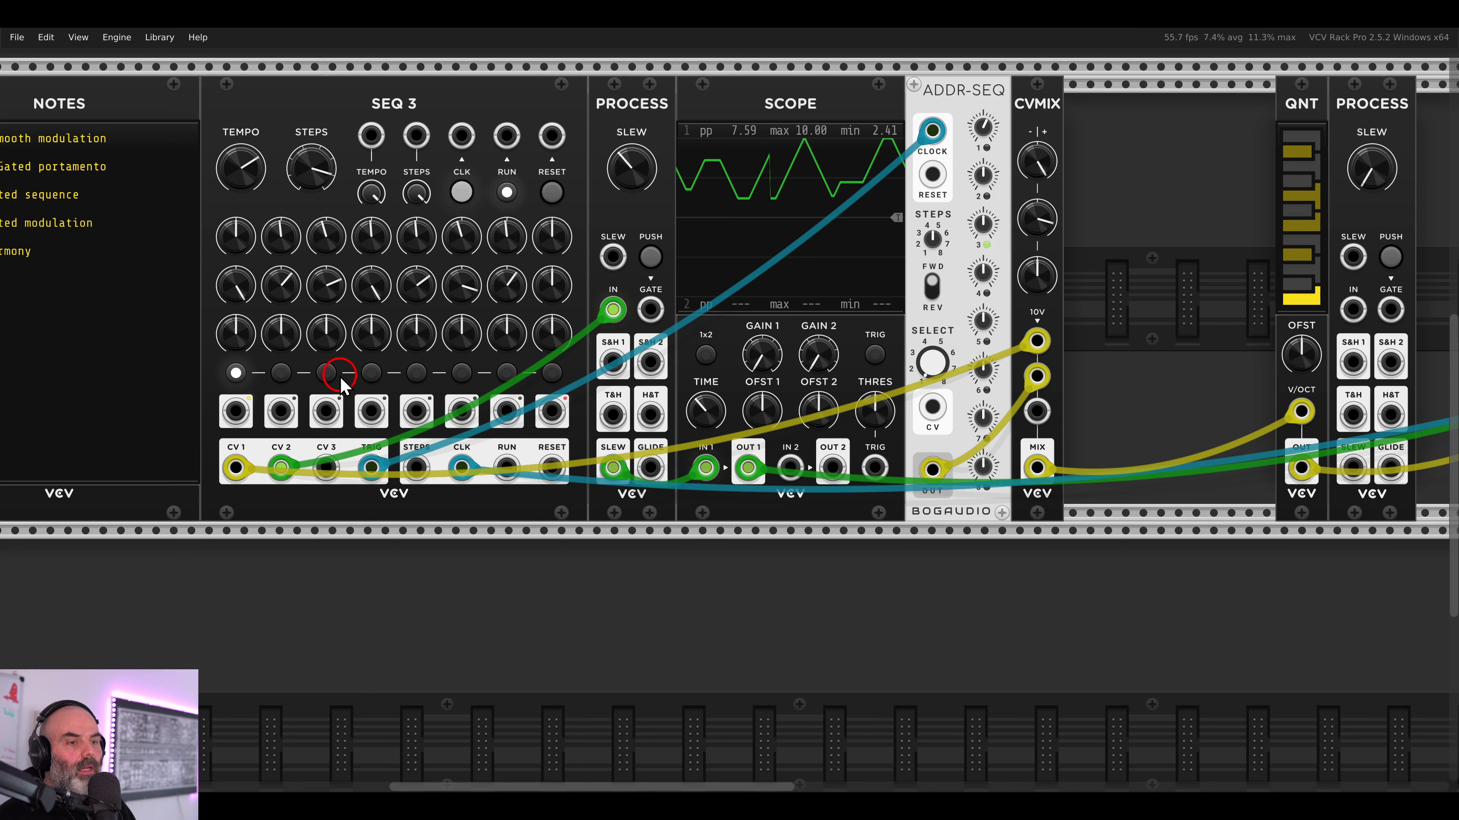
left_click(326, 372)
left_click(371, 373)
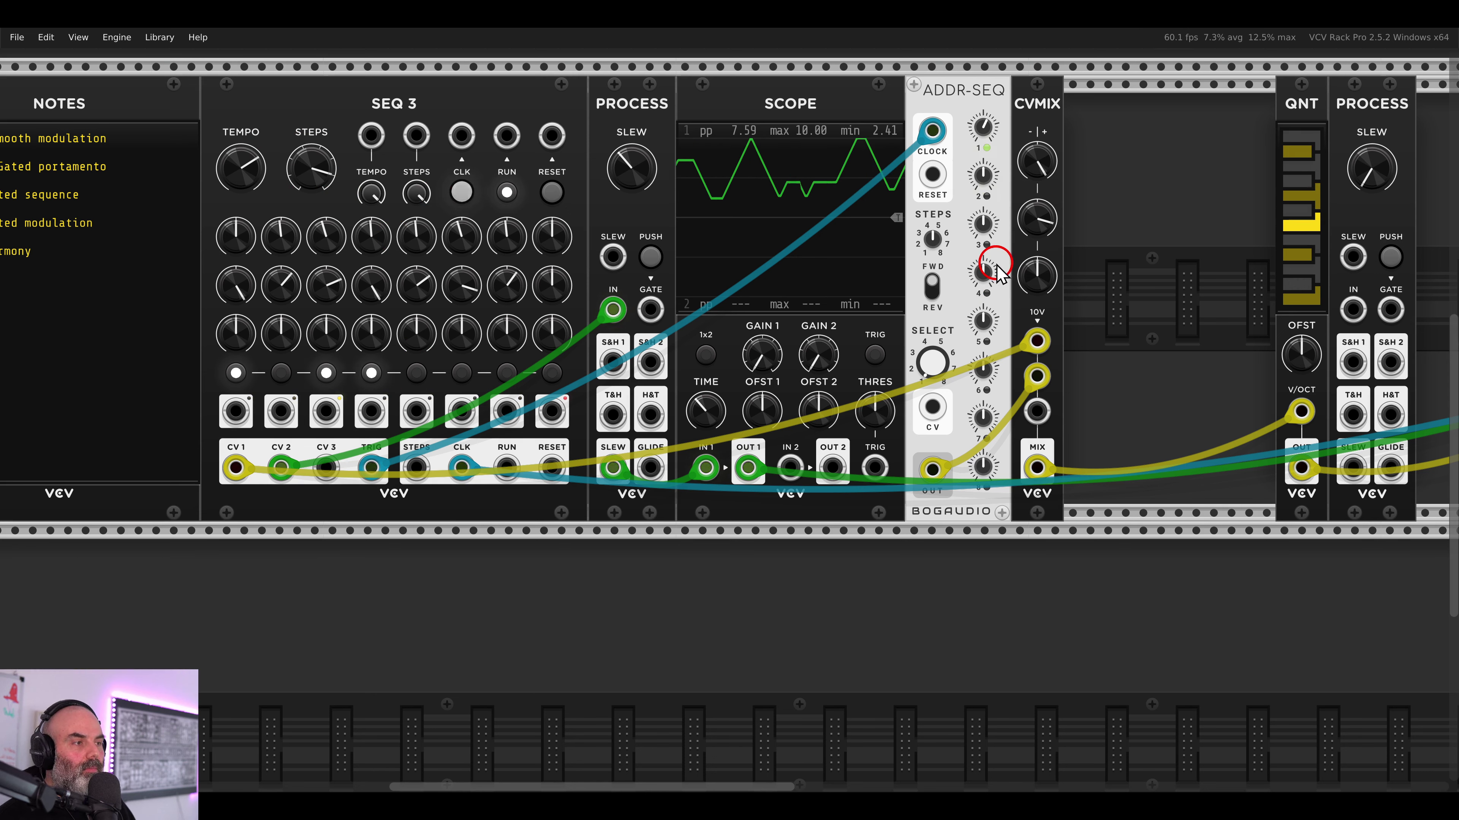
left_click(1105, 230)
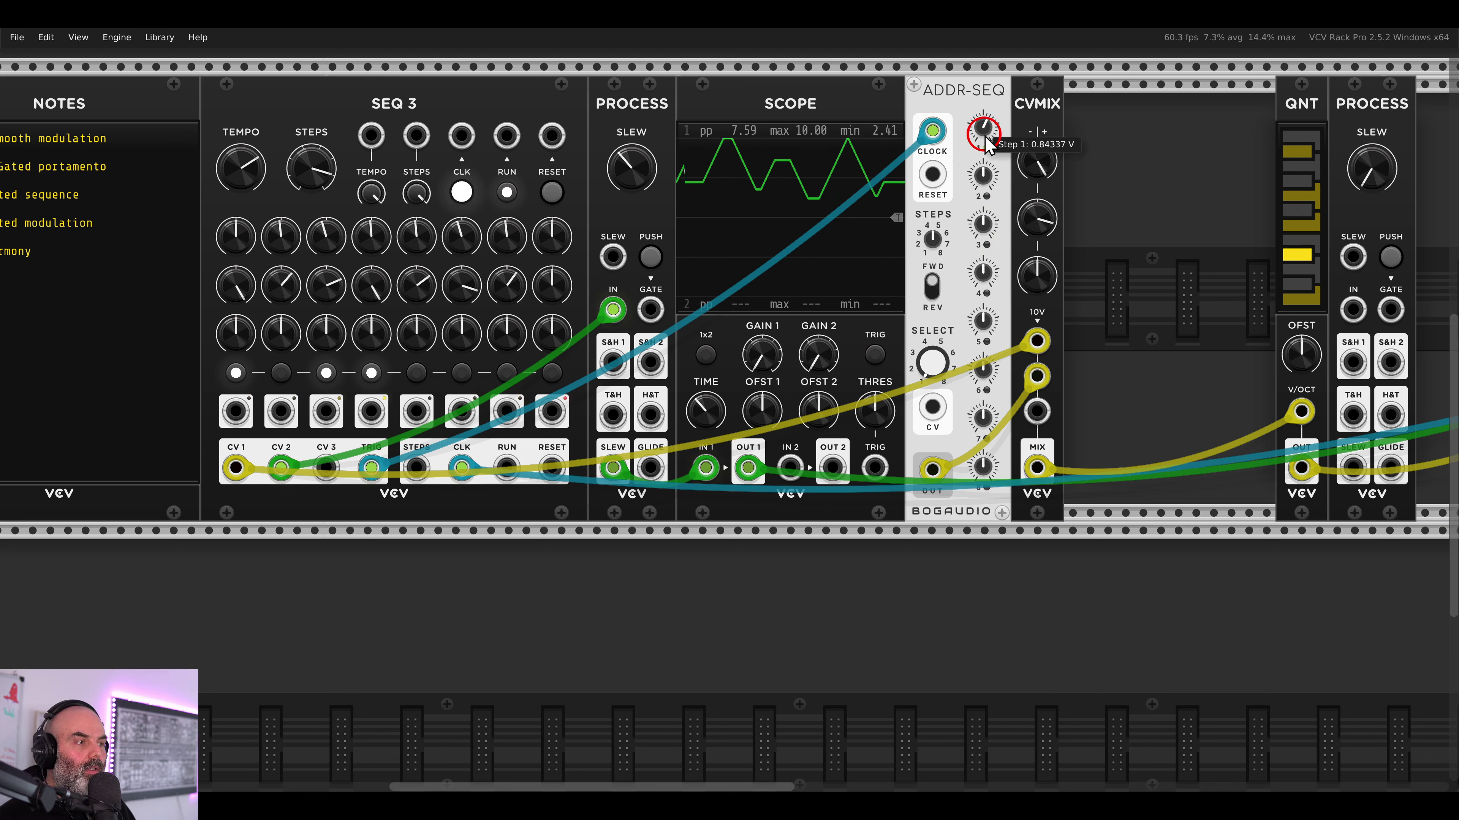
left_click_drag(983, 131, 980, 121)
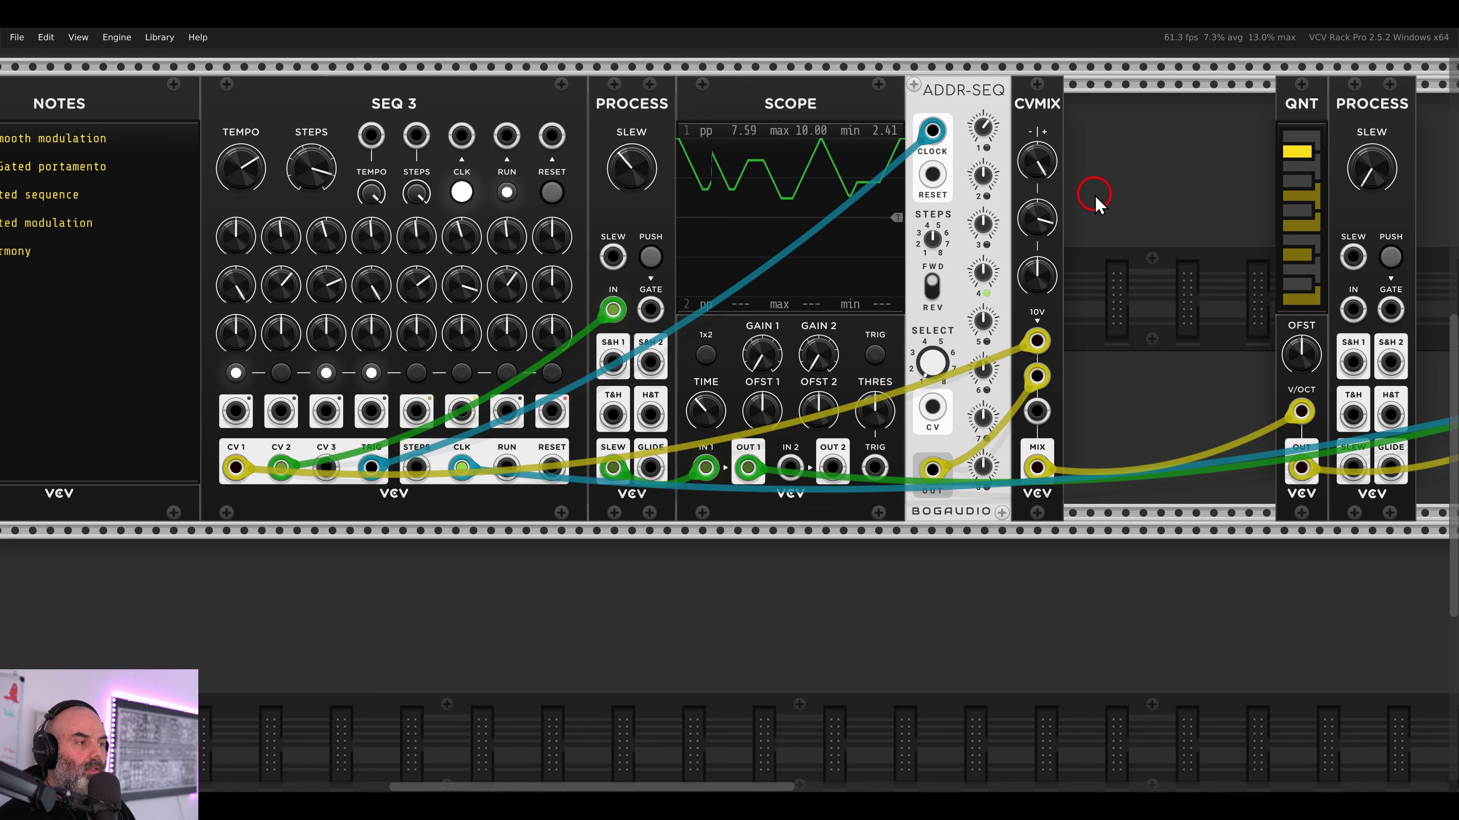
- Slightly raise the GAIN on the RSCL module between VCA and Delay
scroll(1094, 201, "down", 5)
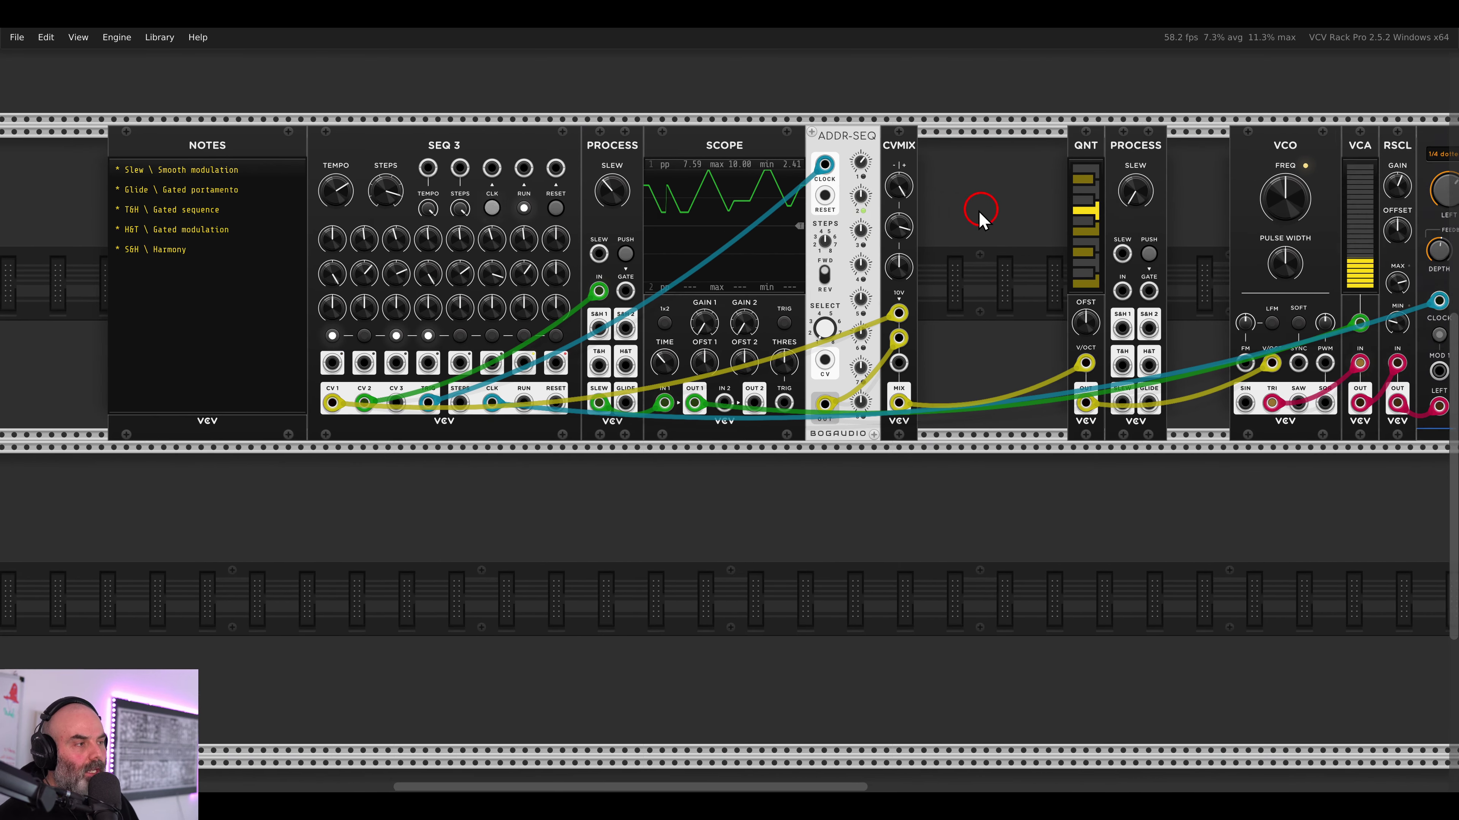
left_click_drag(980, 212, 909, 212)
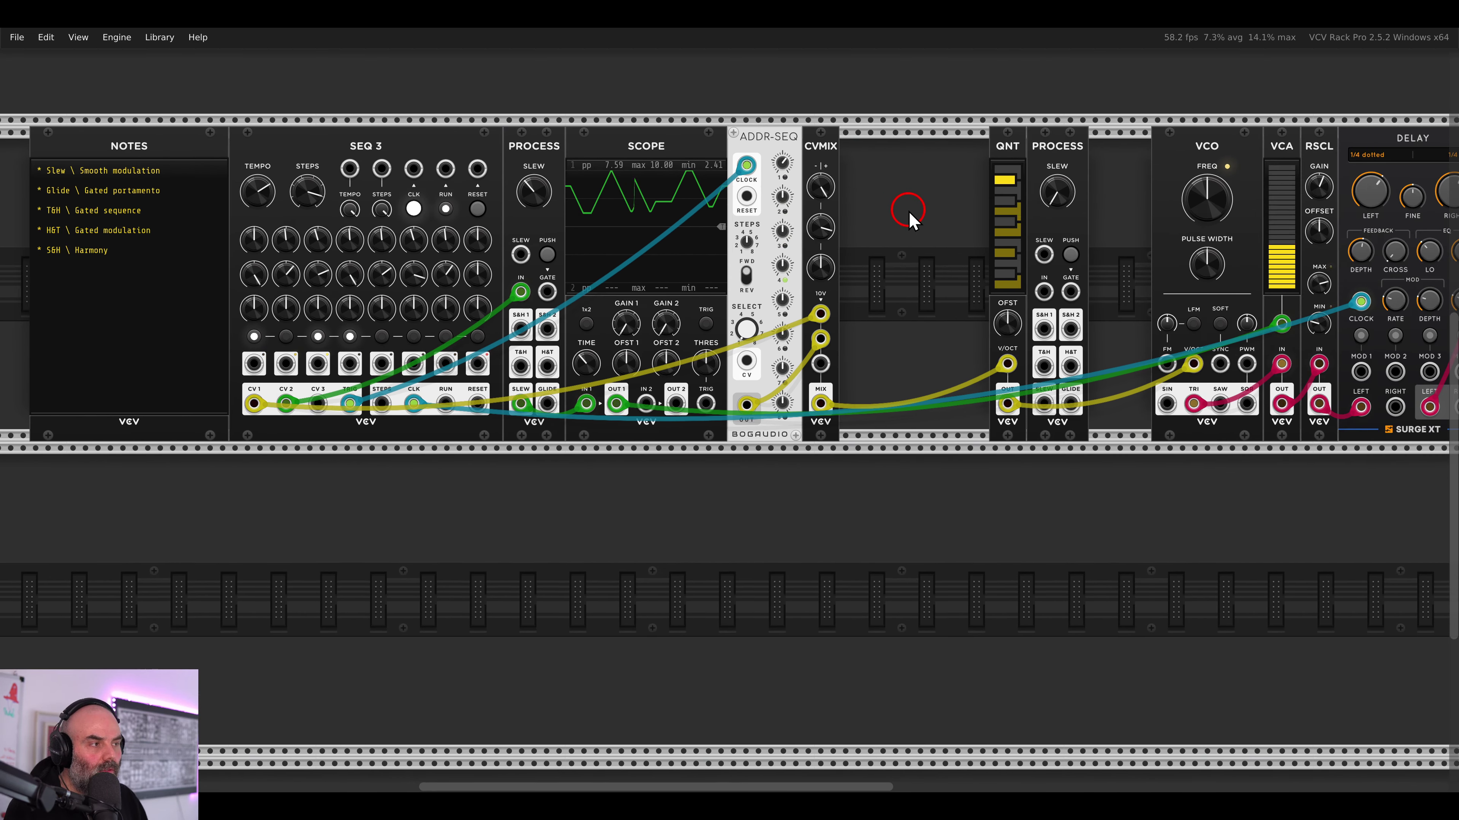
left_click_drag(1117, 210, 865, 204)
scroll(1044, 188, "up", 3)
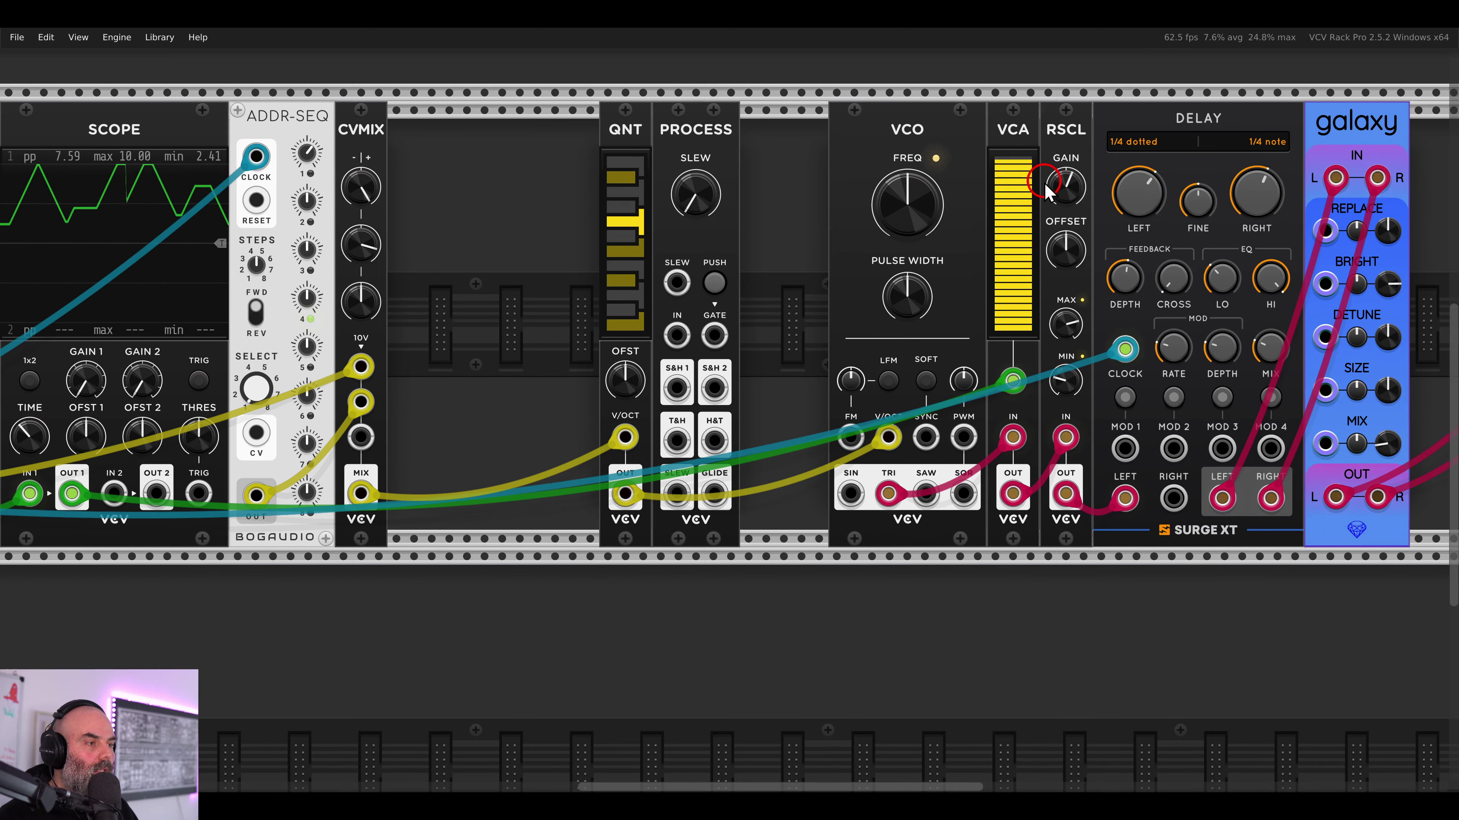
mouse_move(1055, 189)
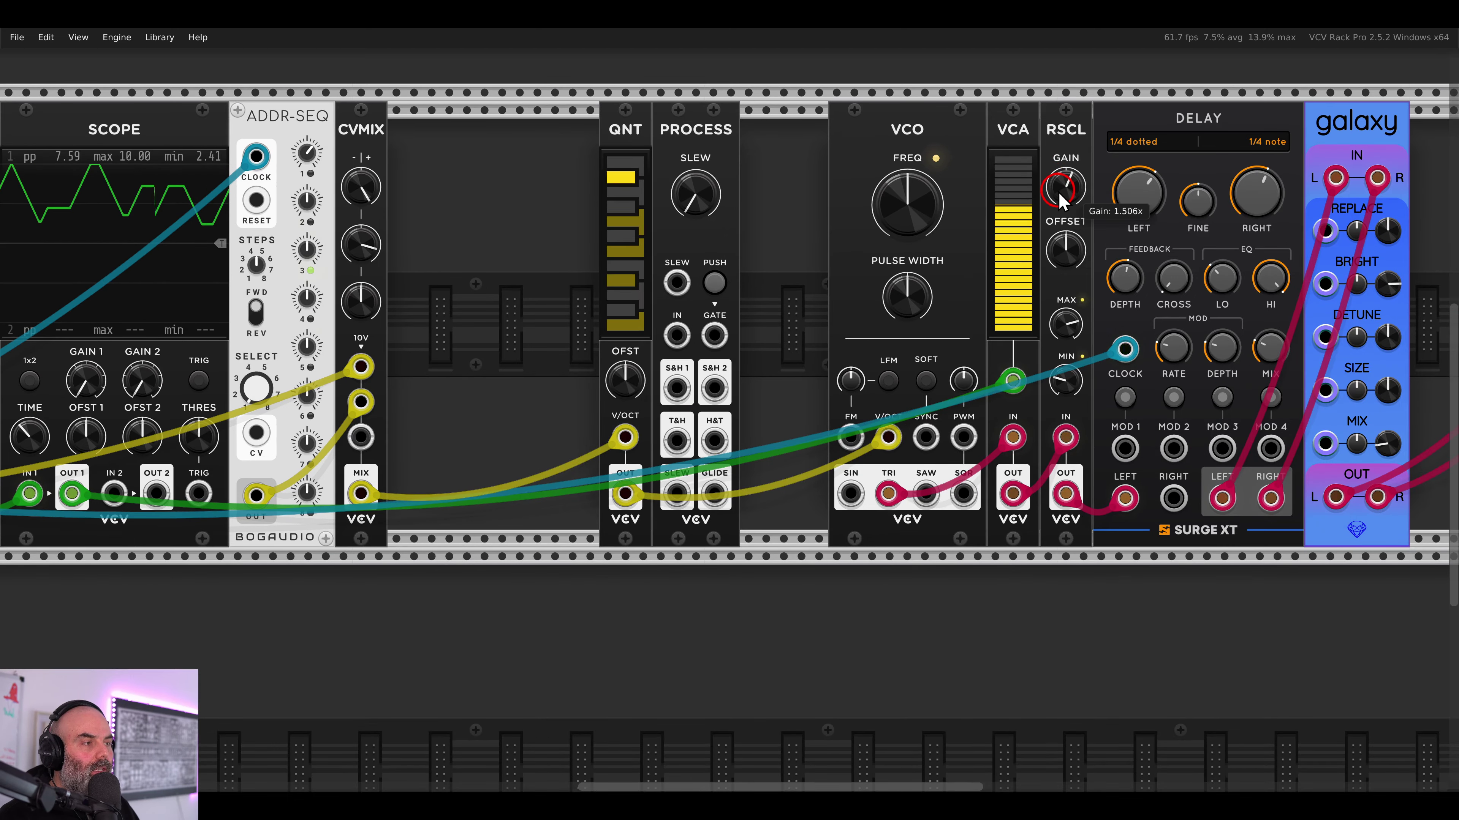
left_click_drag(1060, 199, 1053, 195)
- Move QNT and the second Process module together so they sit directly against CVMIX
scroll(775, 200, "down", 4)
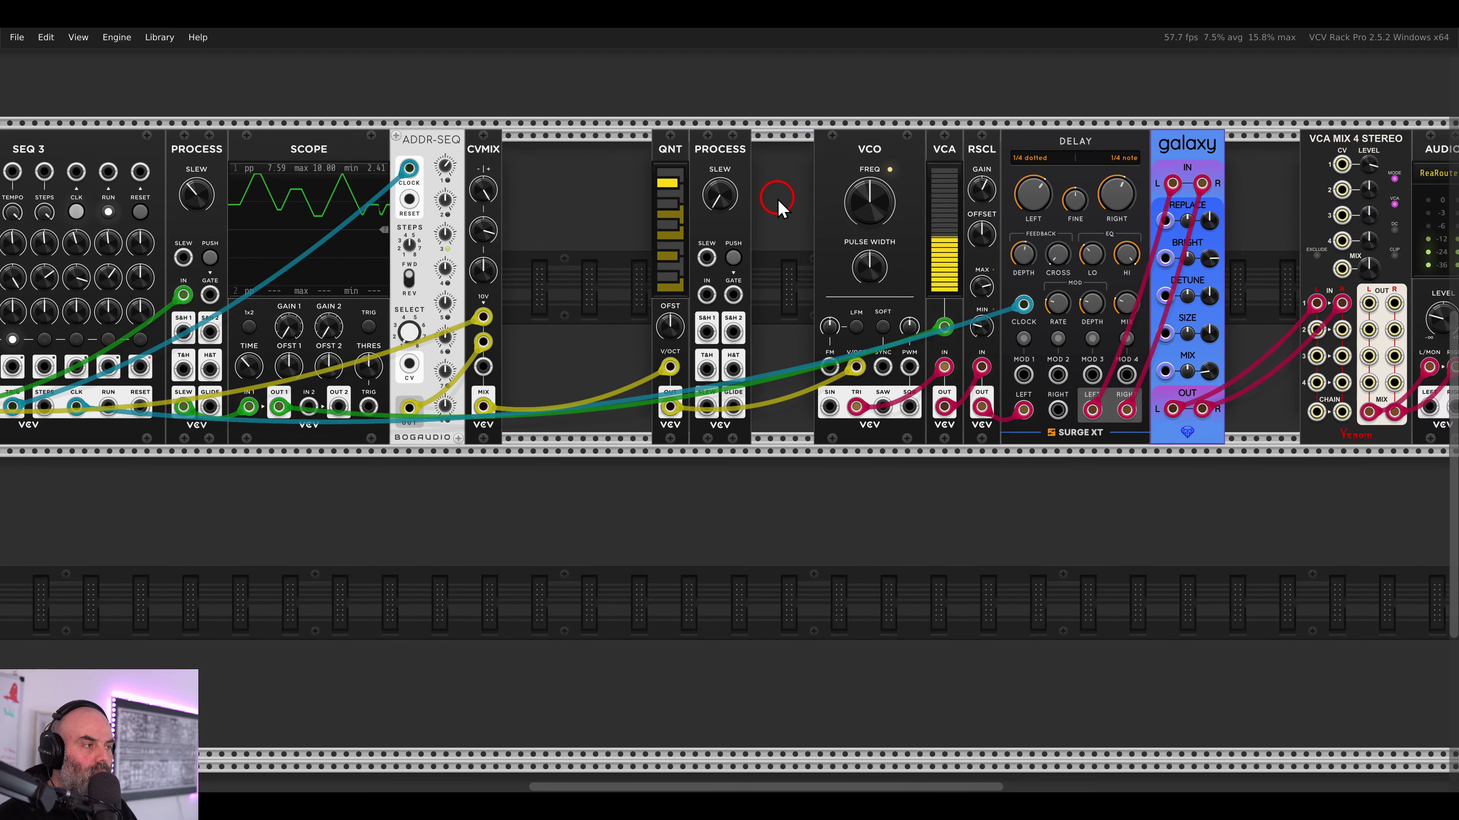
left_click_drag(777, 199, 858, 201)
left_click(750, 200)
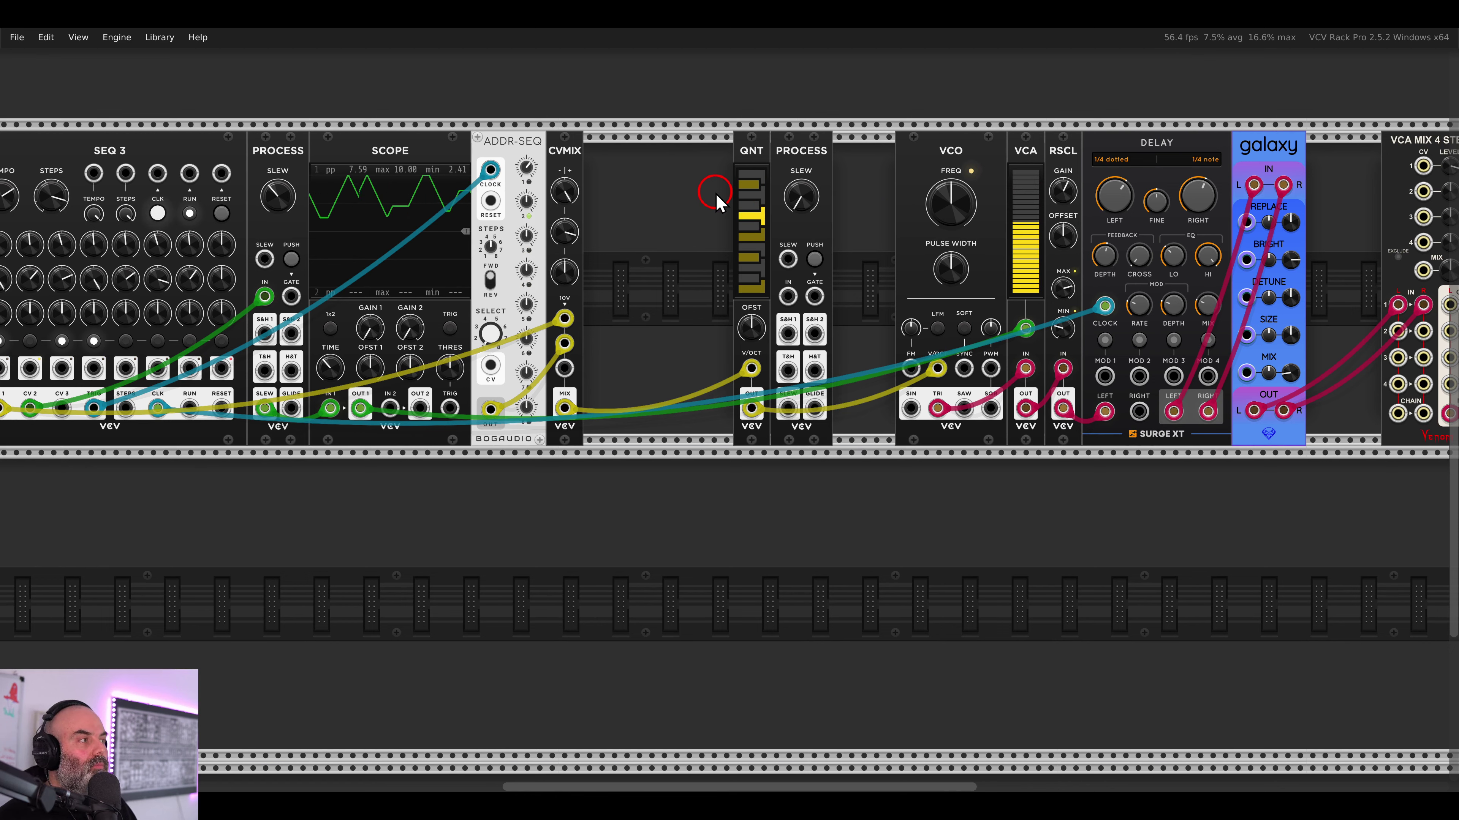
left_click_drag(710, 201, 778, 235)
- Add a second VCV Scope in the gap directly after the second Process module
scroll(646, 270, "up", 3)
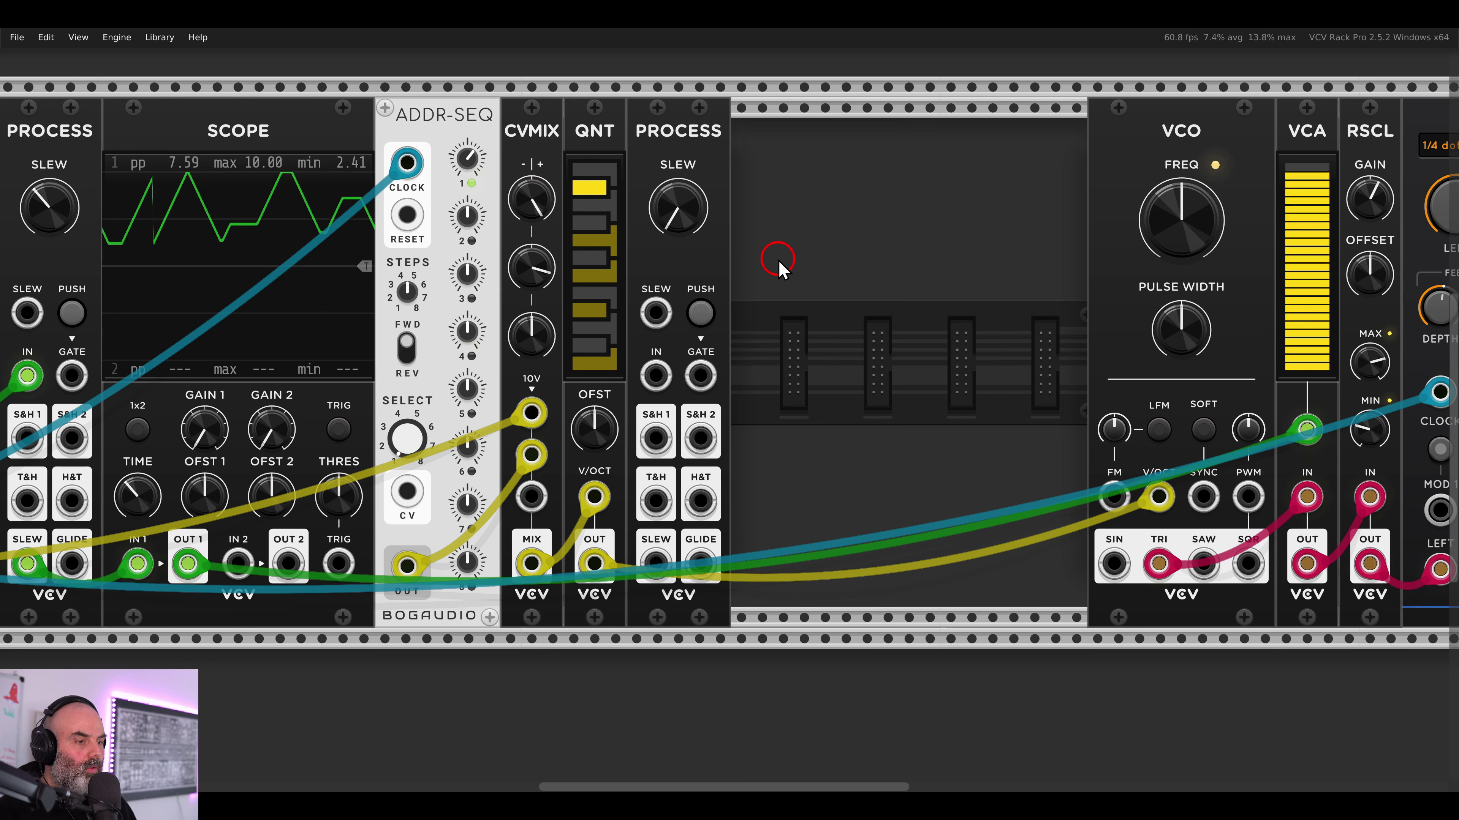
right_click(823, 272)
left_click(202, 167)
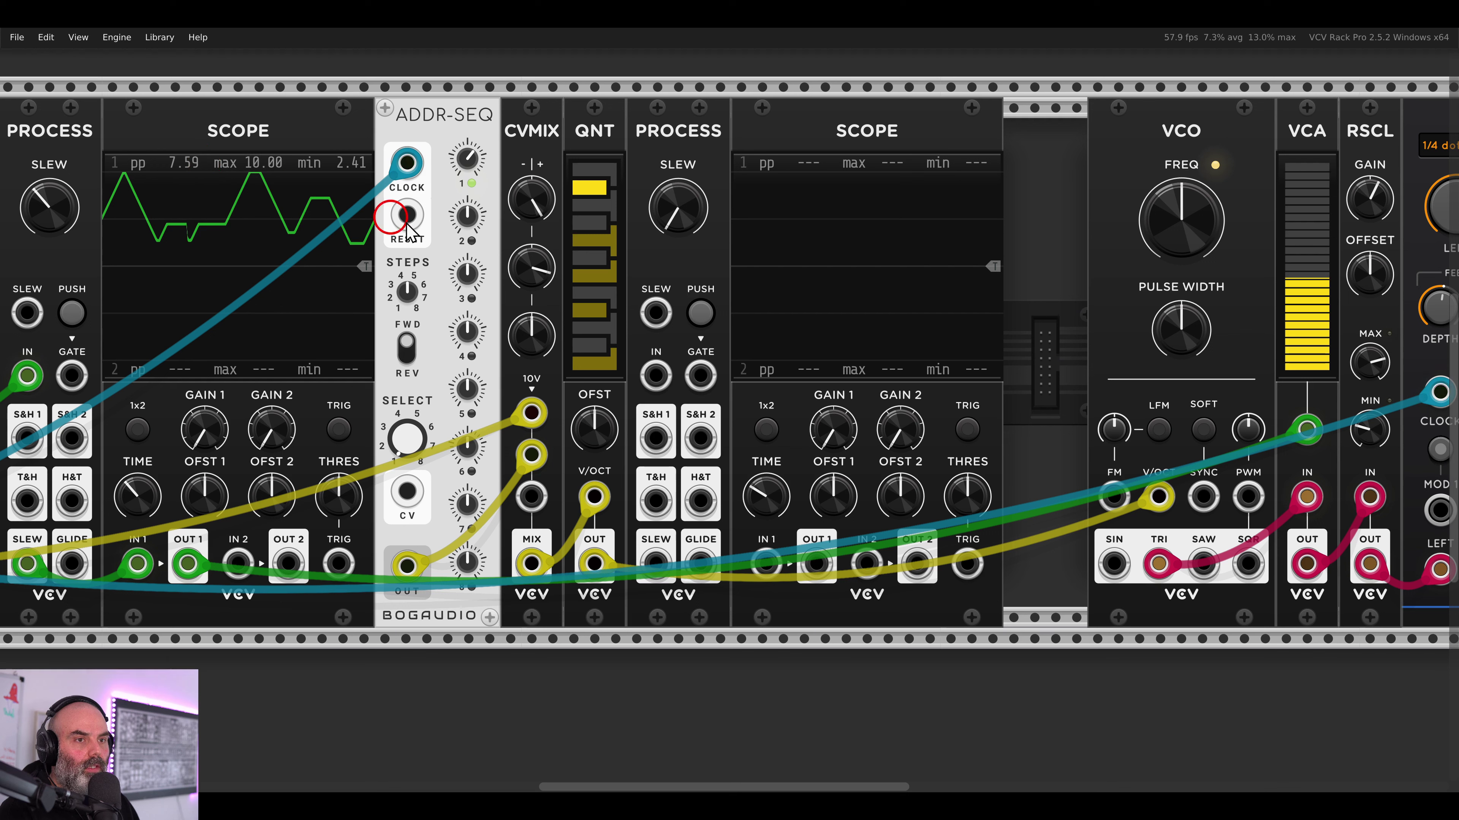
left_click_drag(1158, 497, 656, 375)
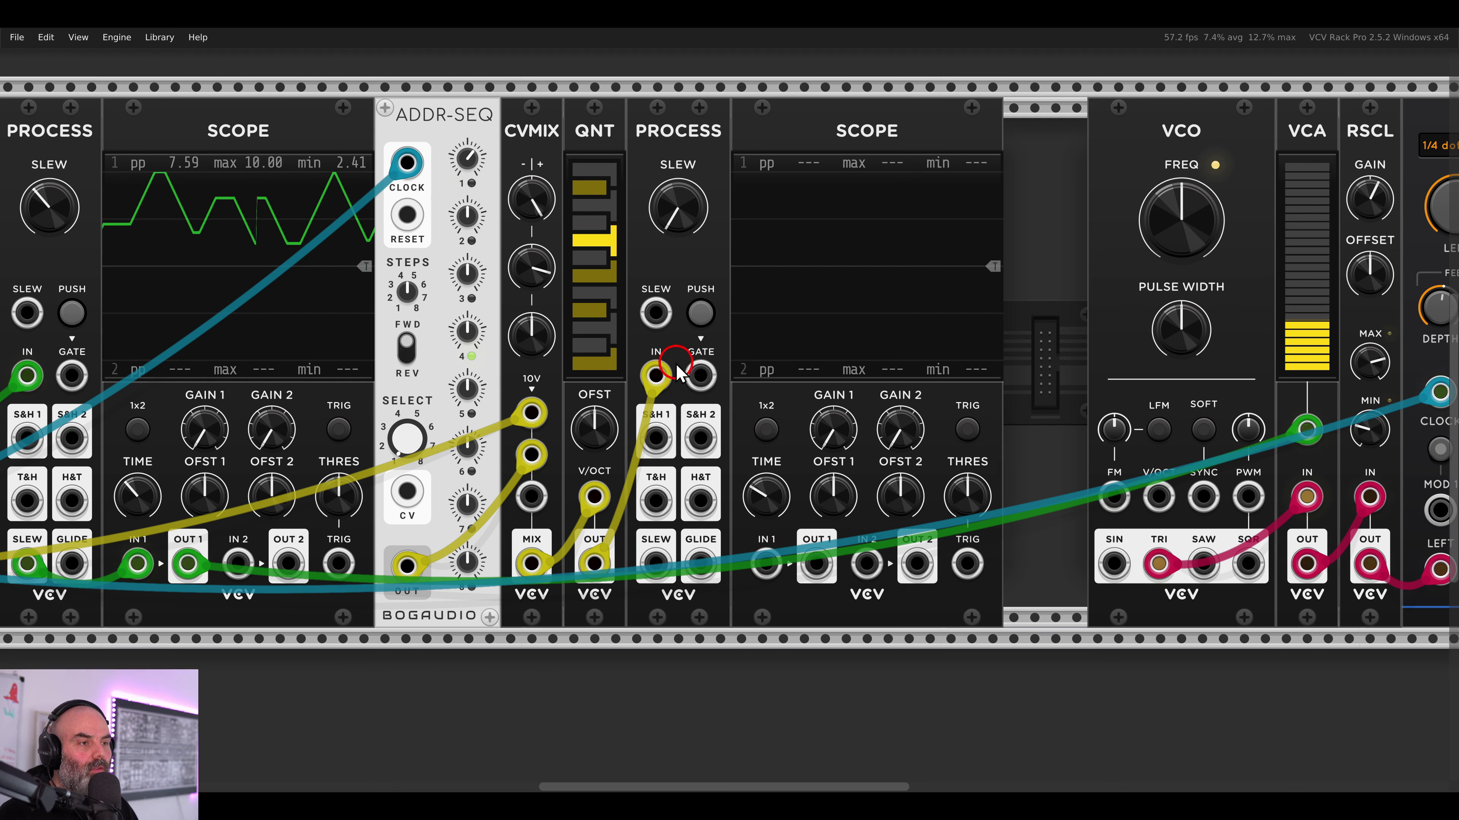
mouse_move(655, 563)
left_mouse_down()
mouse_move(844, 575)
mouse_move(1160, 499)
left_mouse_up()
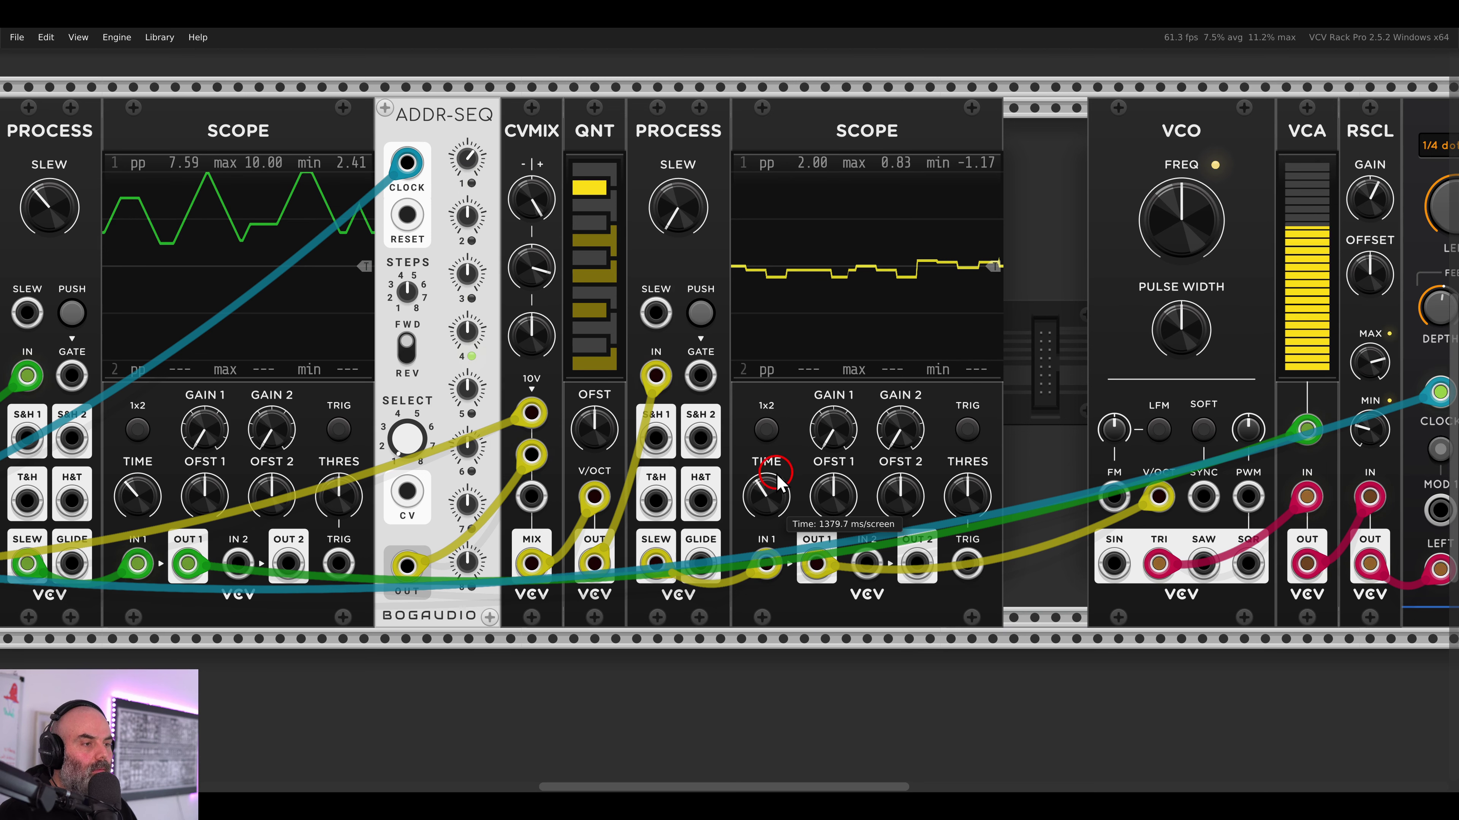
- Set the new Scope's Gain 1 to 5 V/screen and adjust its TIME to show several sequence steps
left_click_drag(776, 473, 778, 459)
mouse_move(895, 427)
left_mouse_down()
mouse_move(875, 353)
mouse_move(851, 449)
mouse_move(812, 368)
left_mouse_up()
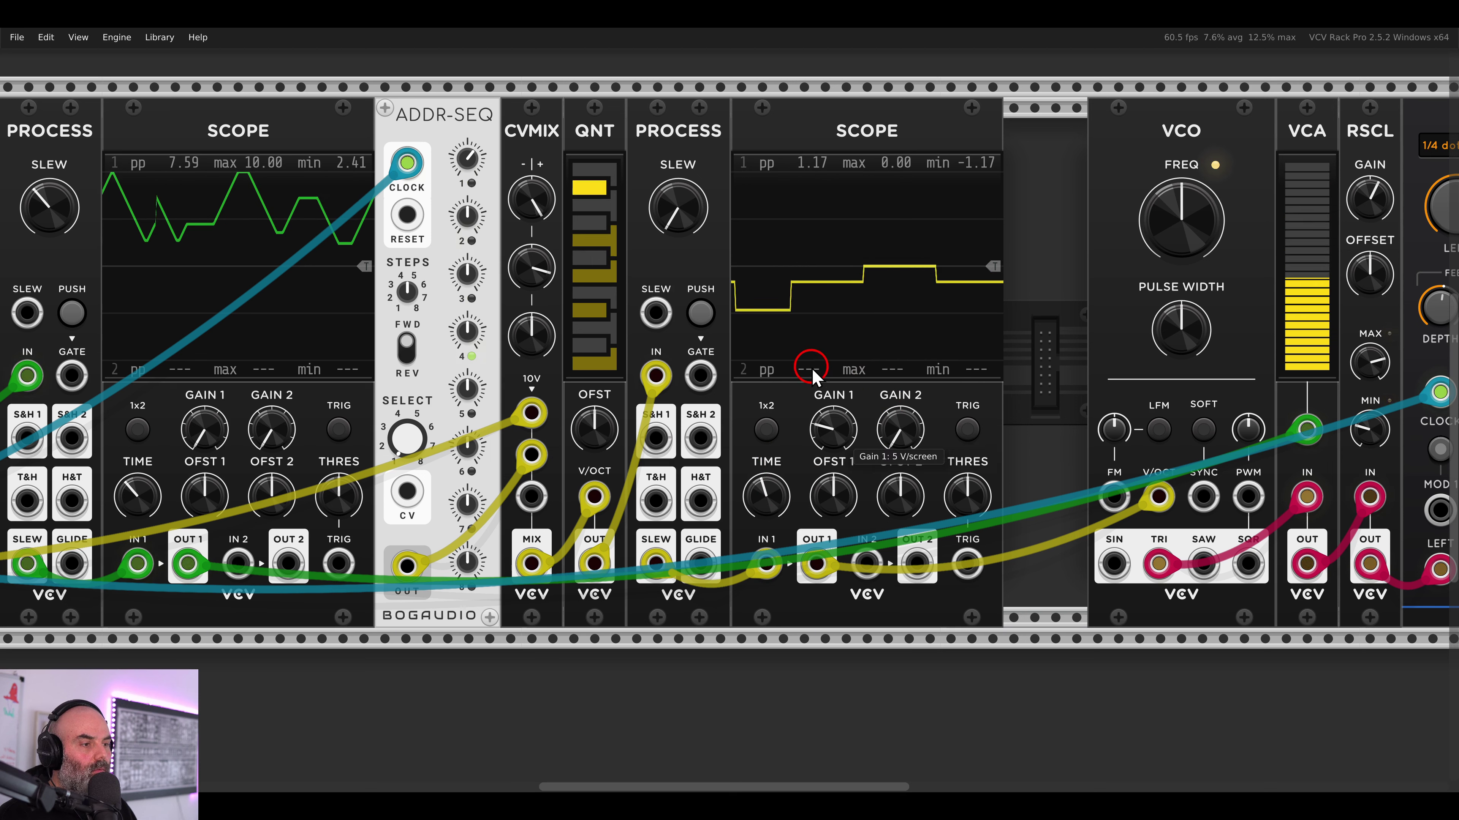
left_click_drag(770, 488, 767, 525)
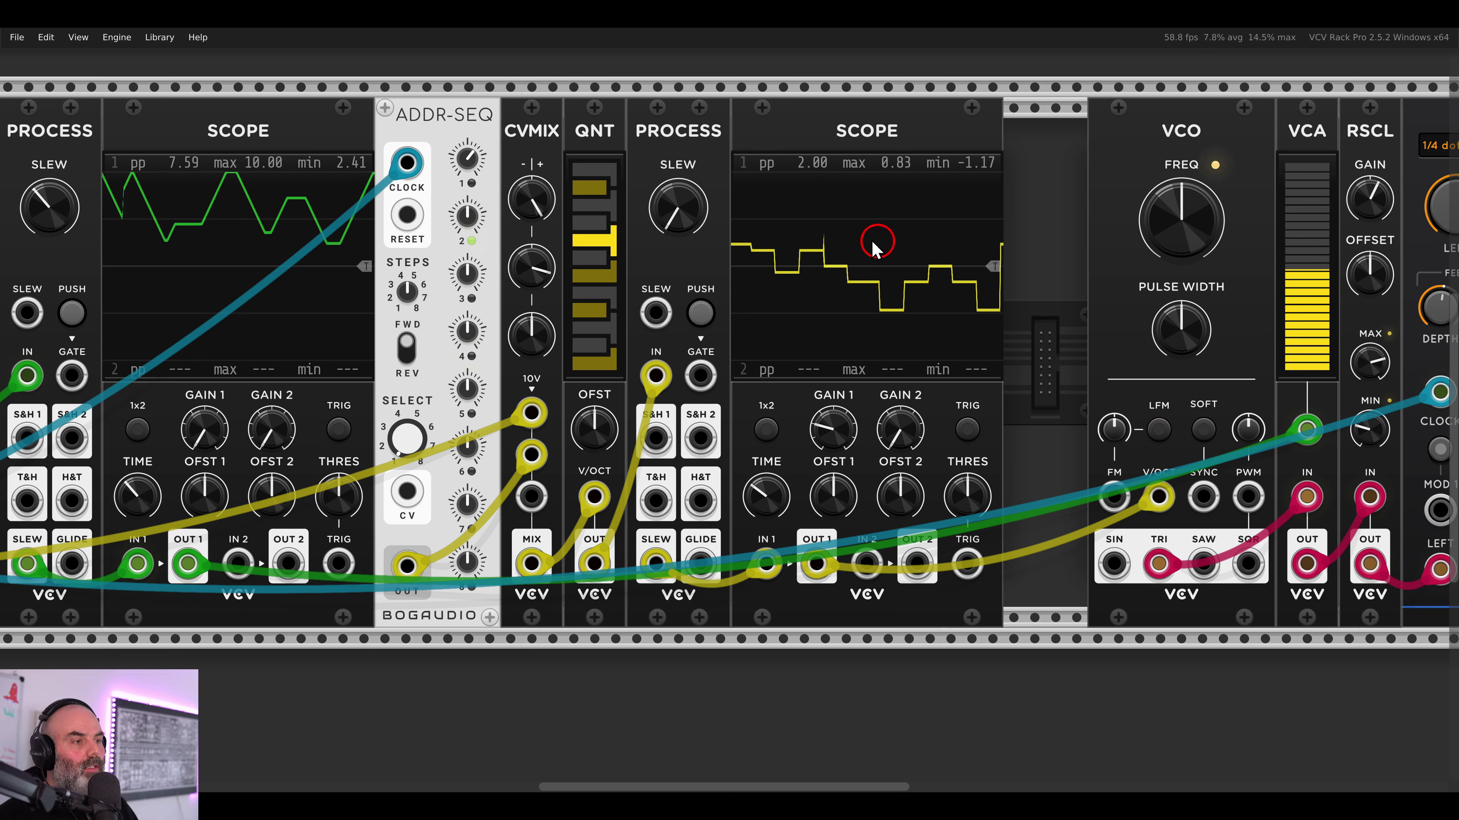
- Raise the second Process's SLEW to about 71.7 ms/V and lower the Delay's MIX amount
mouse_move(672, 202)
left_mouse_down()
mouse_move(678, 158)
mouse_move(678, 208)
mouse_move(678, 185)
left_mouse_up()
left_click_drag(1089, 316, 433, 296)
left_click_drag(961, 374, 951, 397)
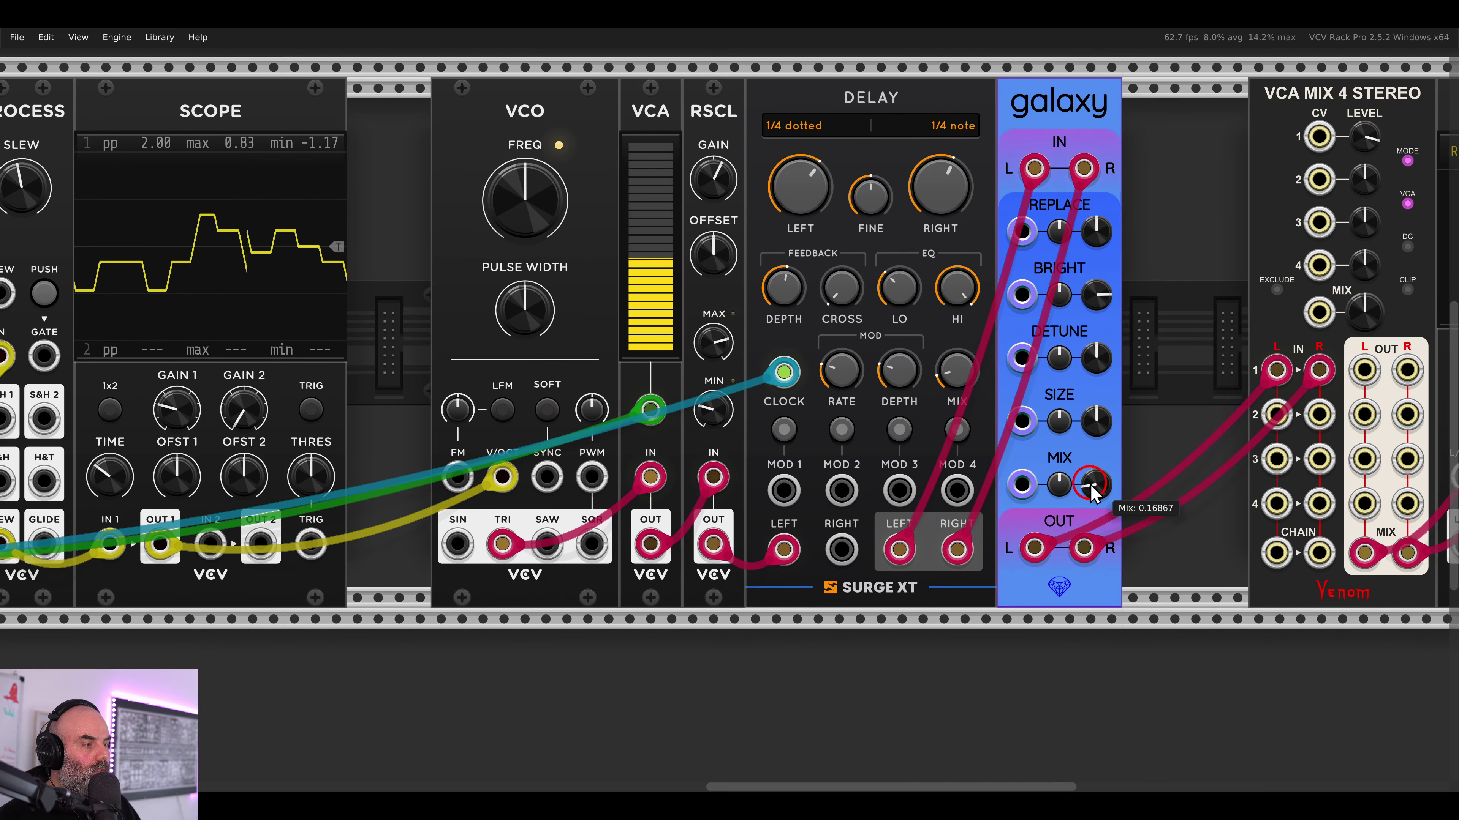
left_click_drag(383, 247, 1060, 285)
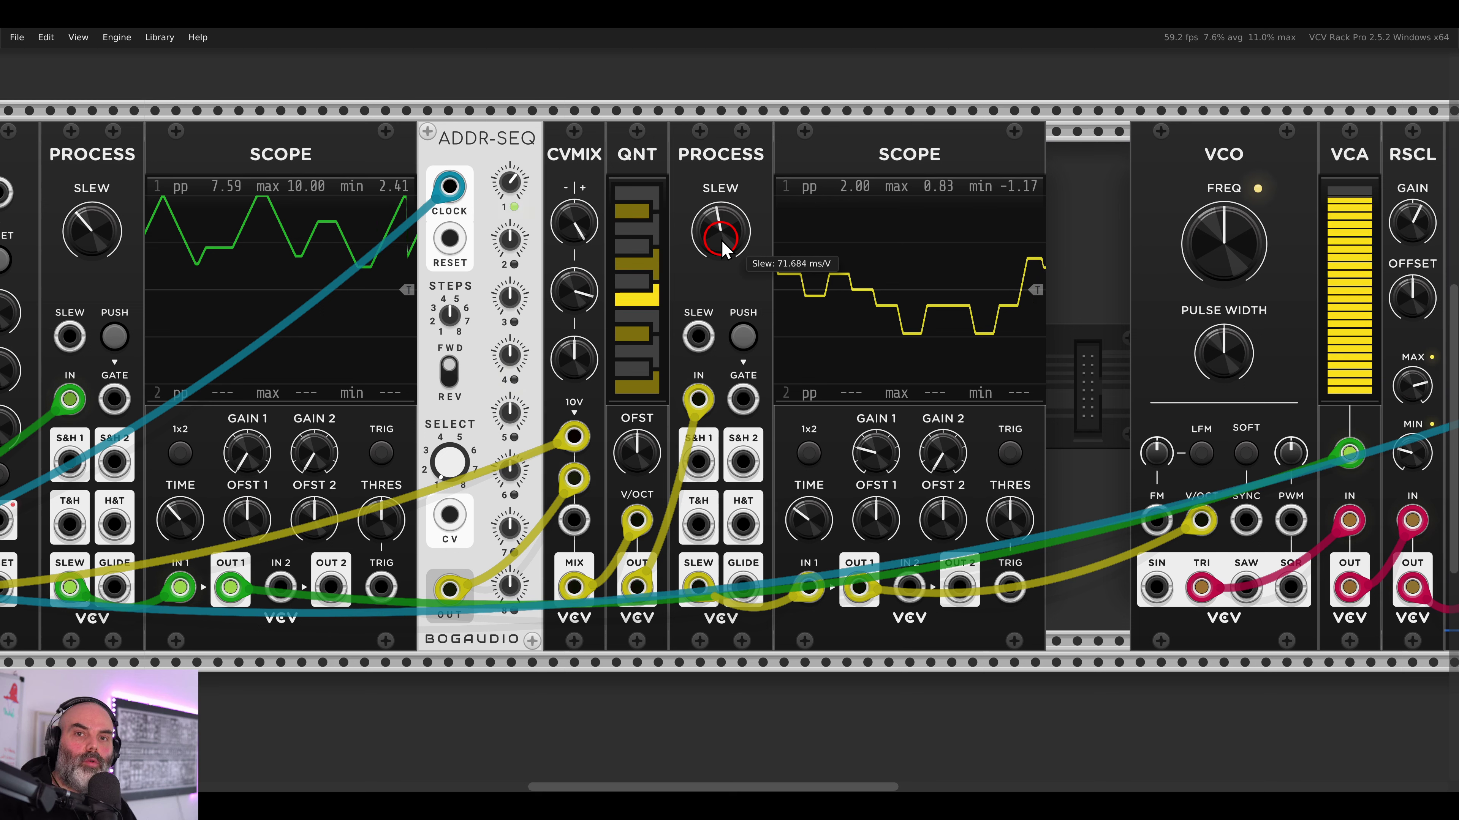
- Try the second Process's SLEW at about 169.4 and 271.48 ms/V, and return it to its minimum
left_click_drag(716, 248, 710, 233)
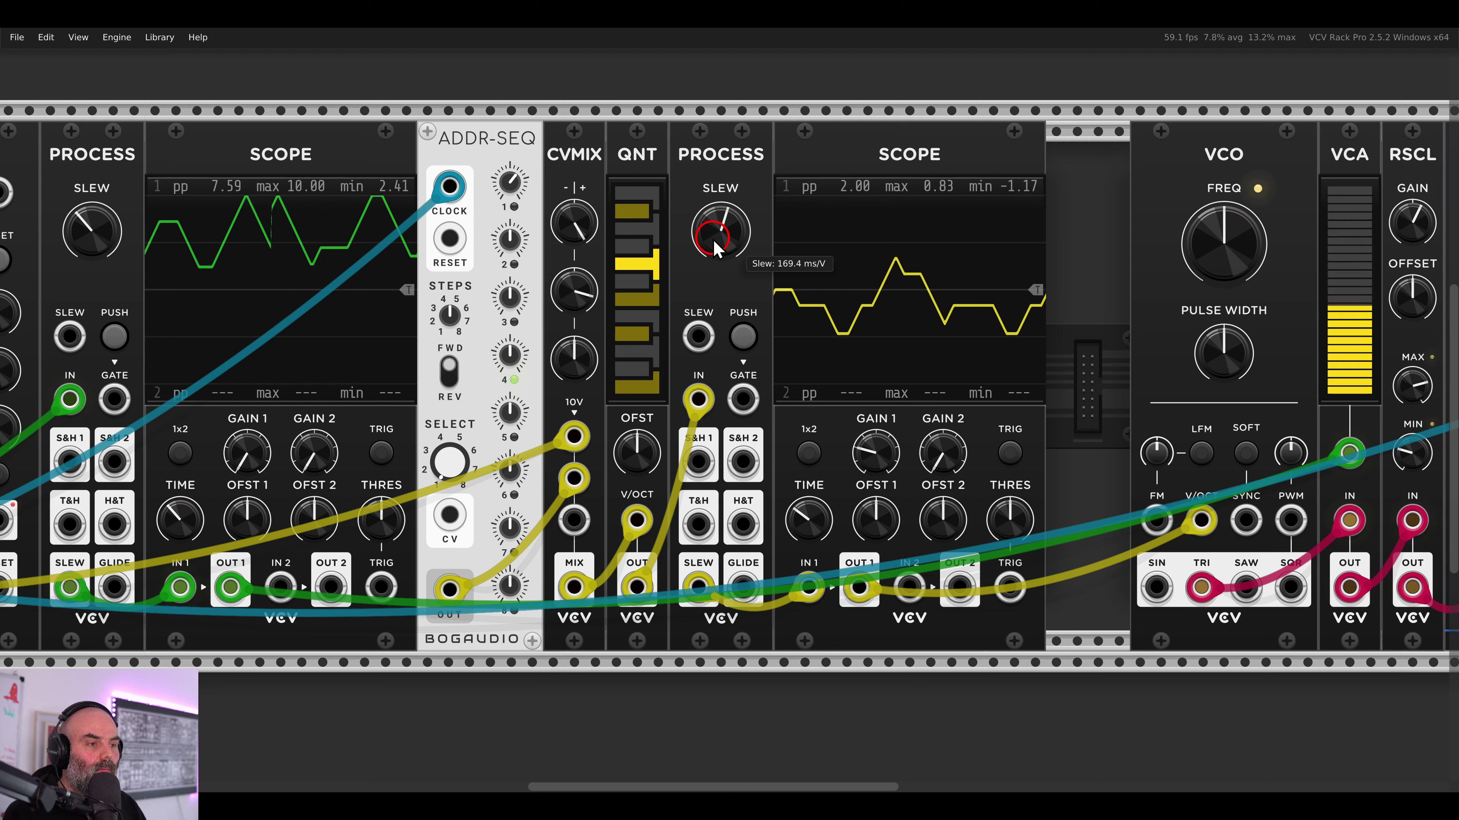
left_click_drag(710, 232, 711, 232)
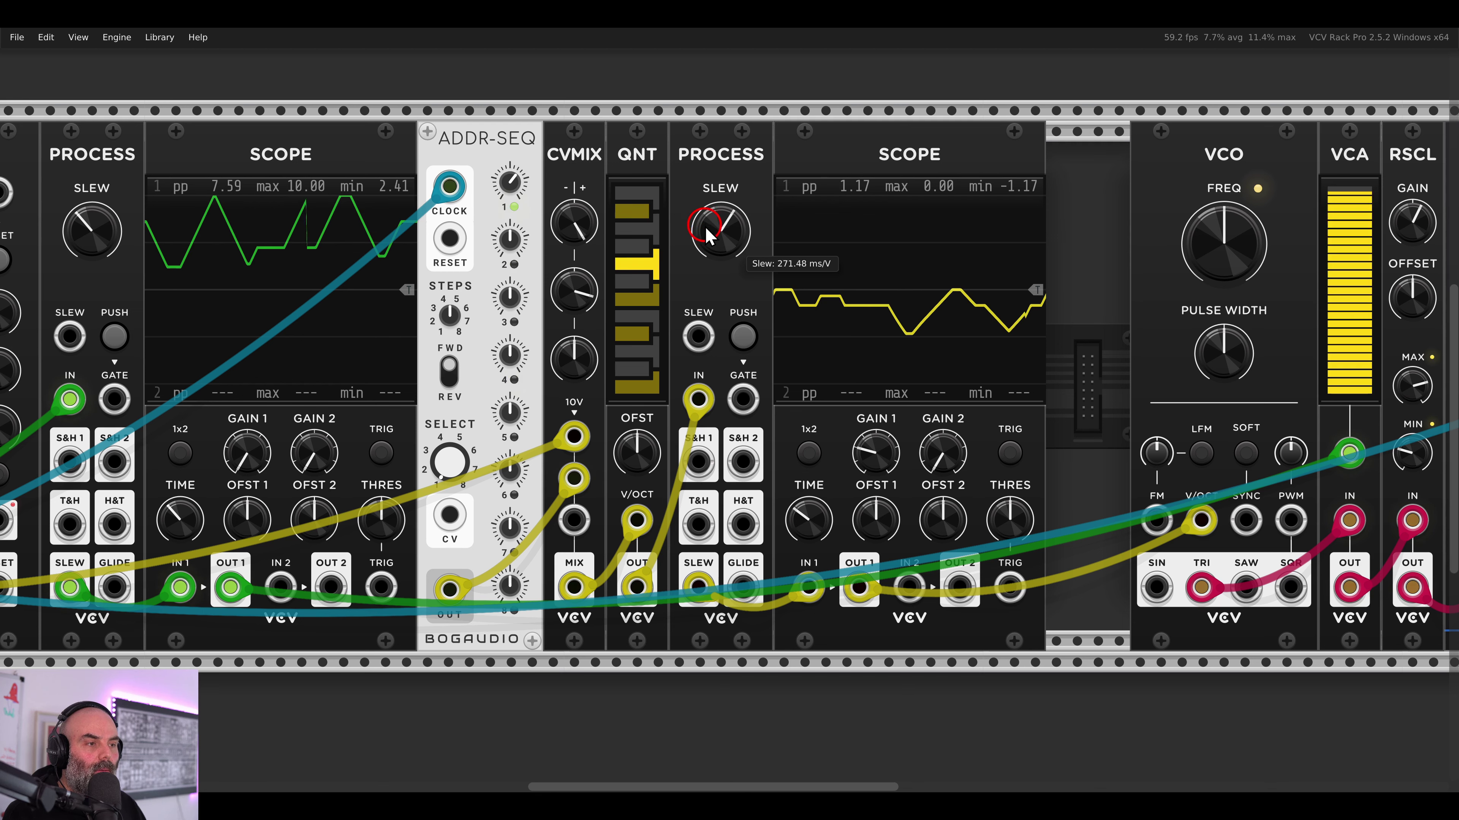
left_click_drag(728, 295, 744, 400)
left_click_drag(755, 338, 764, 309)
- Move the cable feeding the second Scope from the second Process's SLEW output to its GLIDE output, and raise SLEW to about mid-range
scroll(787, 320, "up", 1)
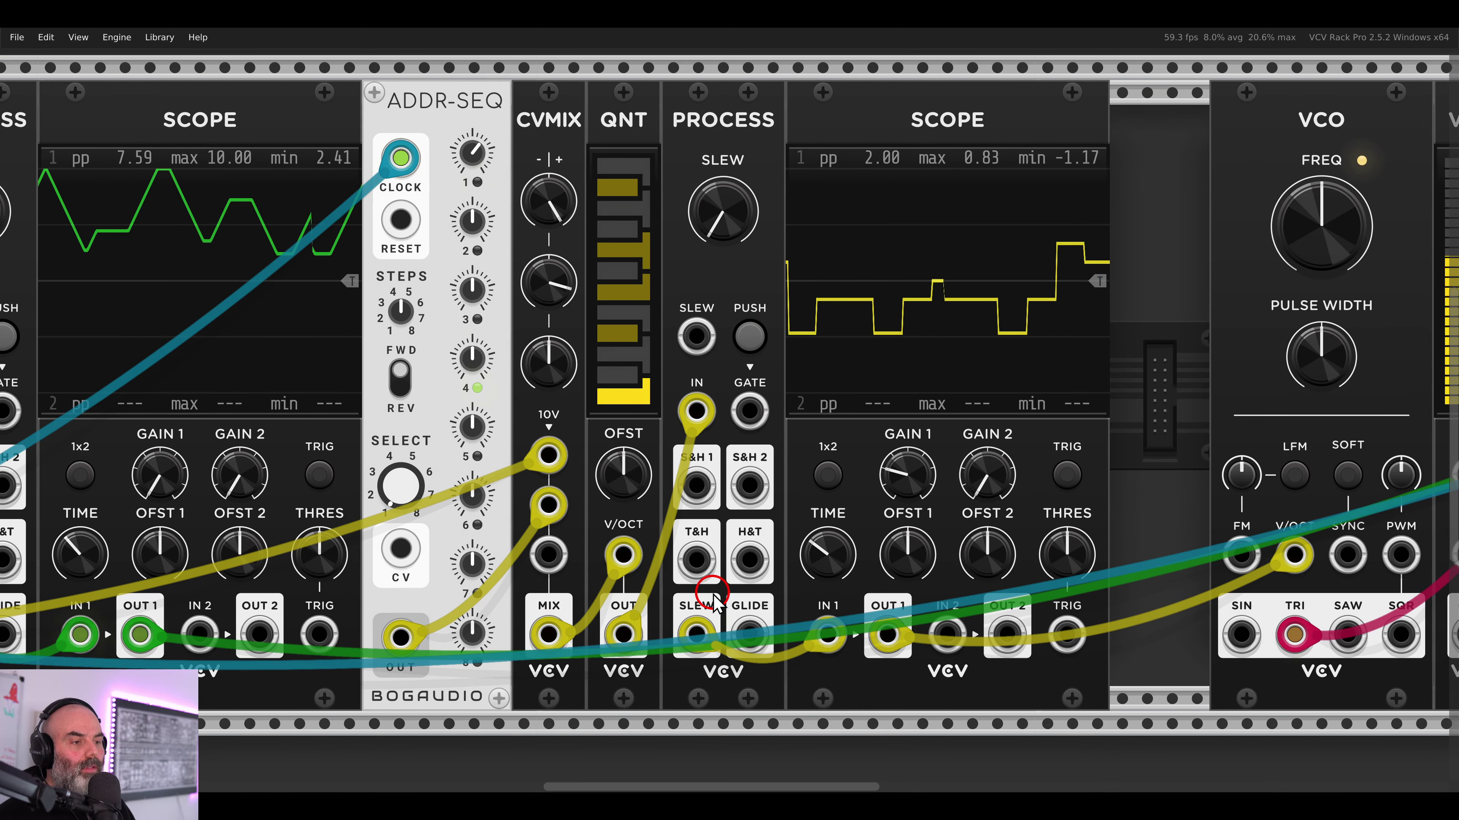
left_click(749, 628)
left_click_drag(785, 663, 788, 668)
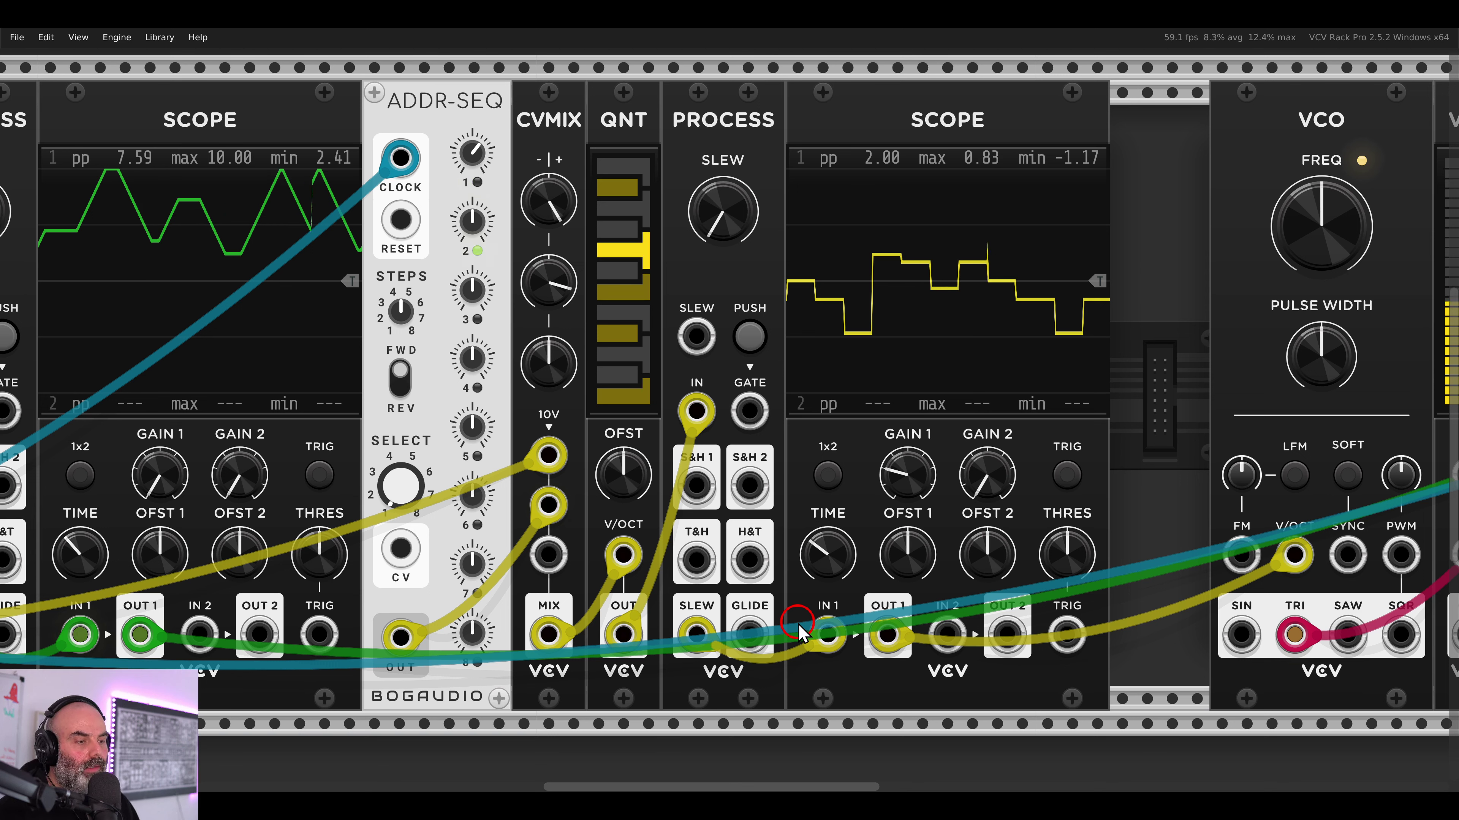
left_click_drag(697, 627, 747, 632)
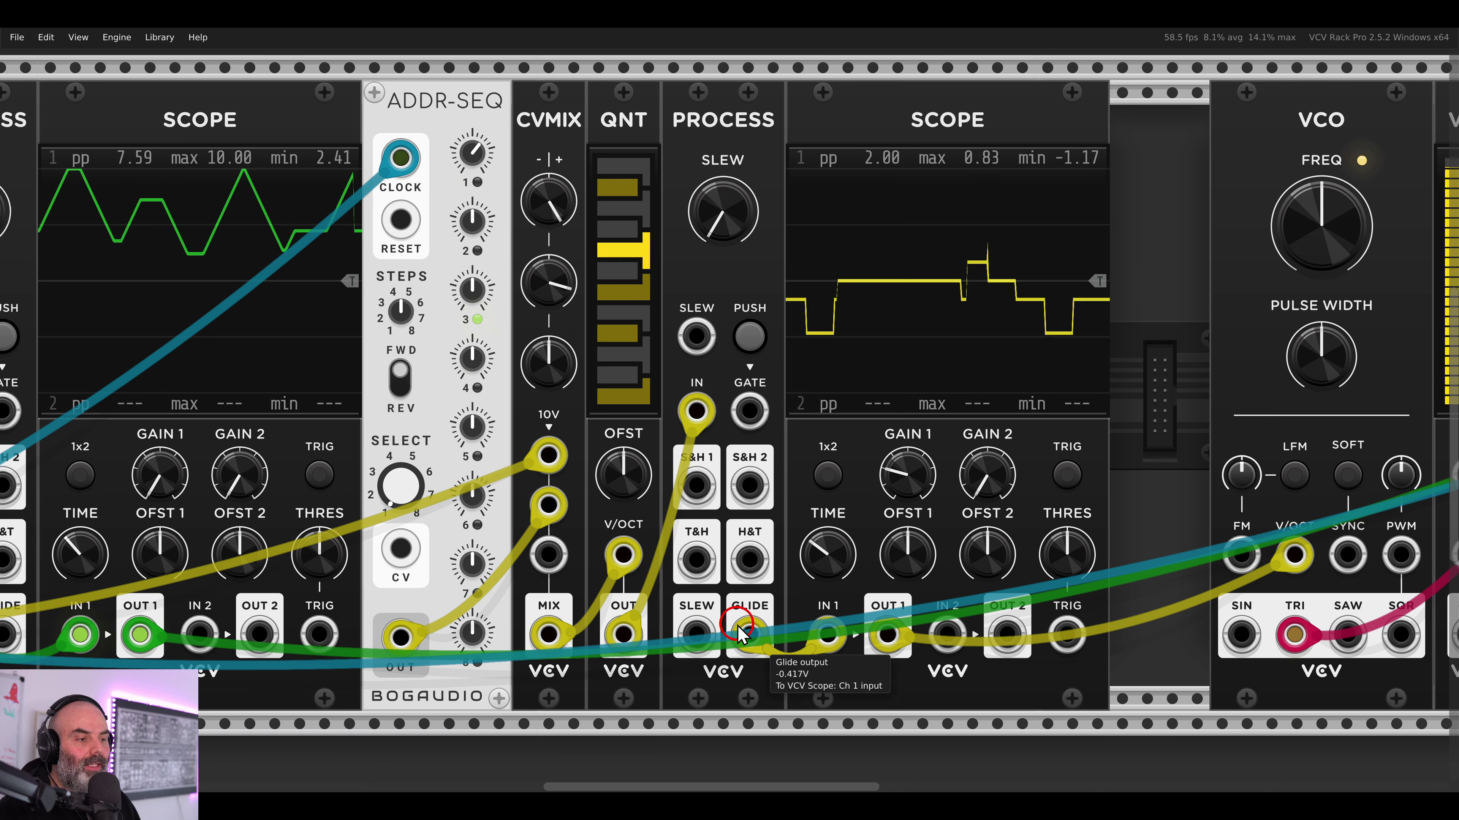
mouse_move(727, 227)
left_mouse_down()
mouse_move(737, 133)
mouse_move(721, 190)
mouse_move(700, 121)
mouse_move(745, 244)
left_mouse_up()
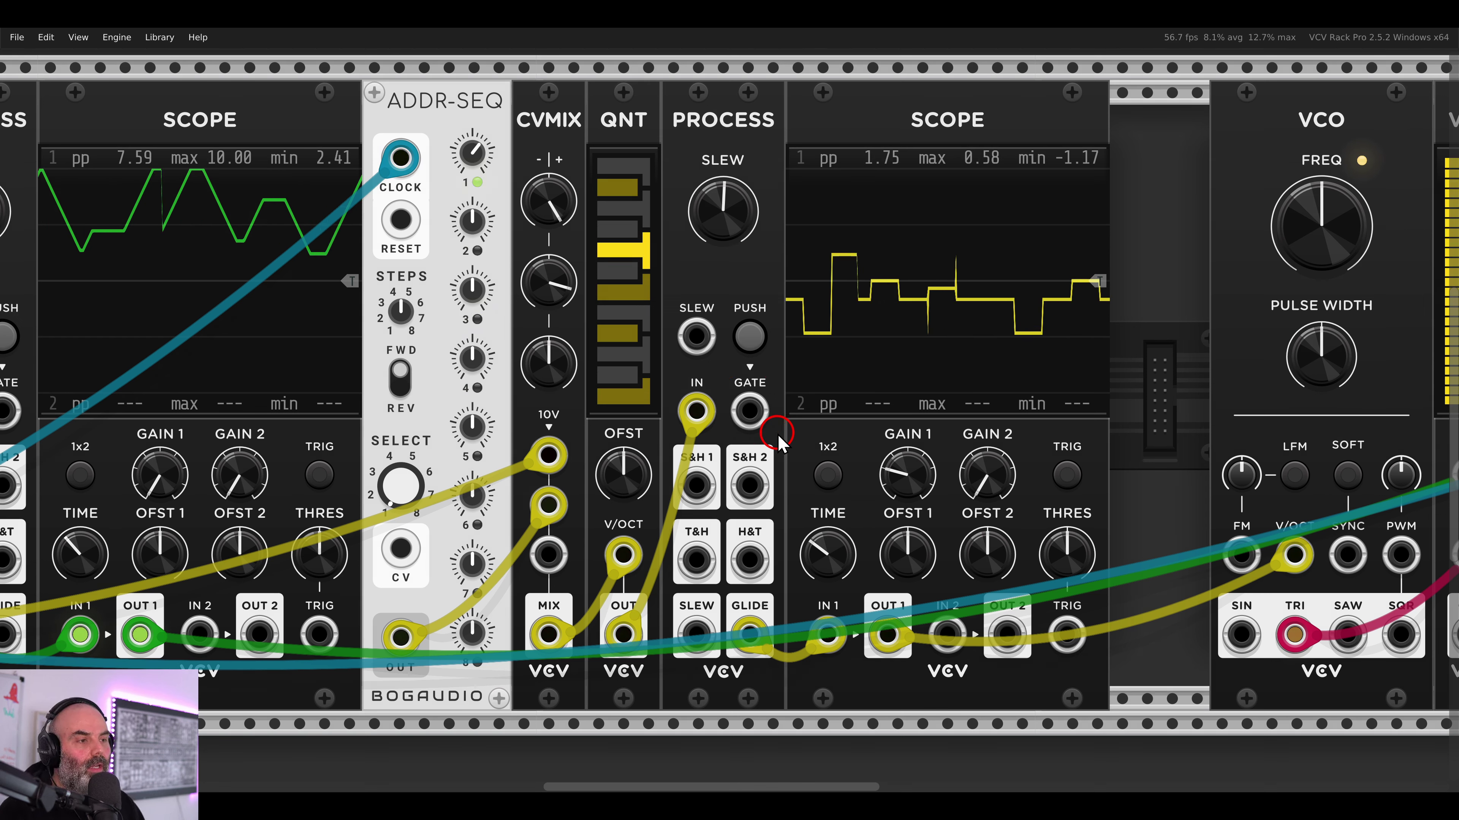
- Switch the second Process's gate on and off manually during the sequence to test the glide, raising SLEW slightly between tries
left_click(750, 338)
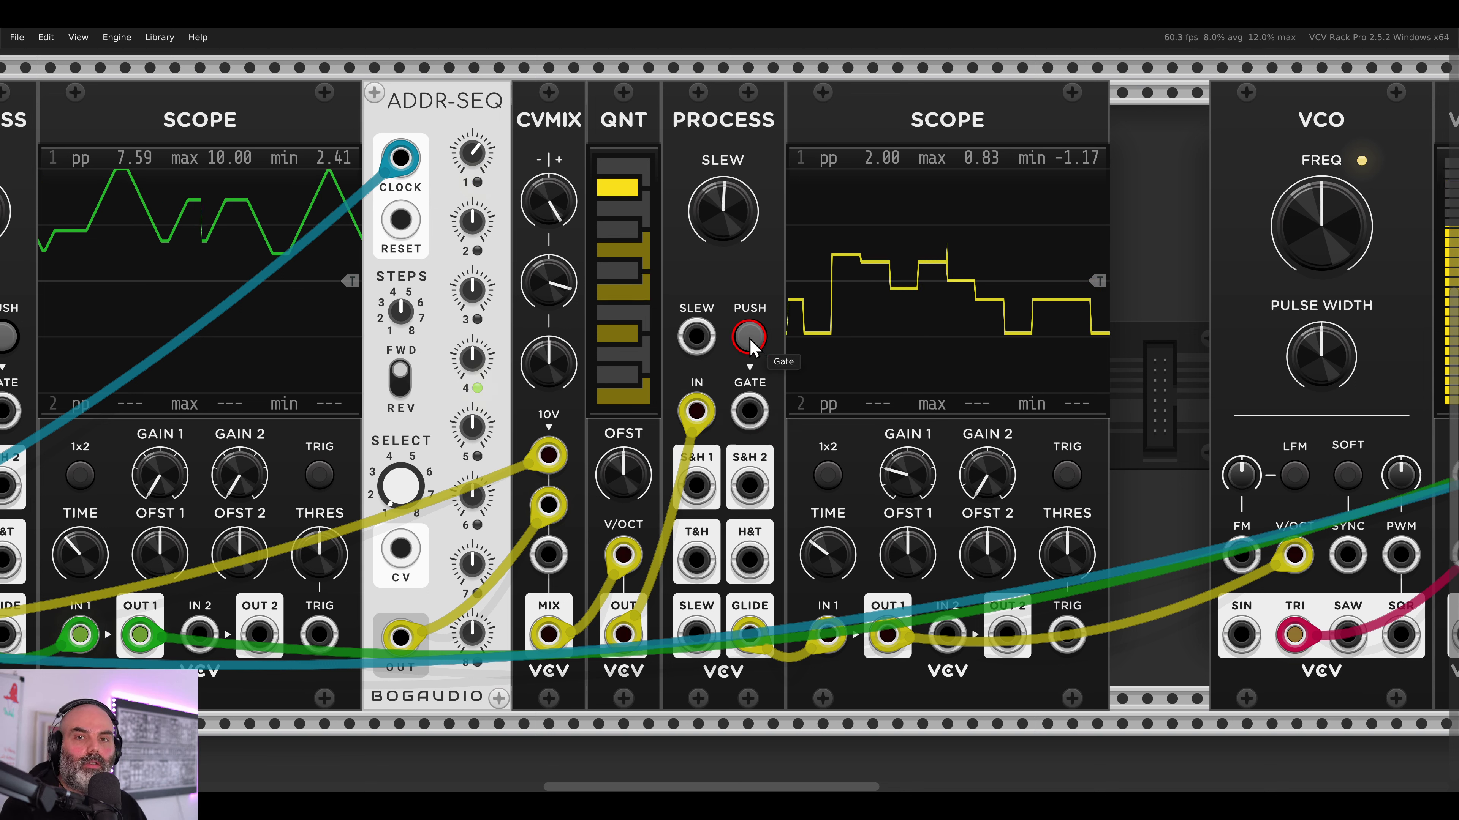
left_click(750, 339)
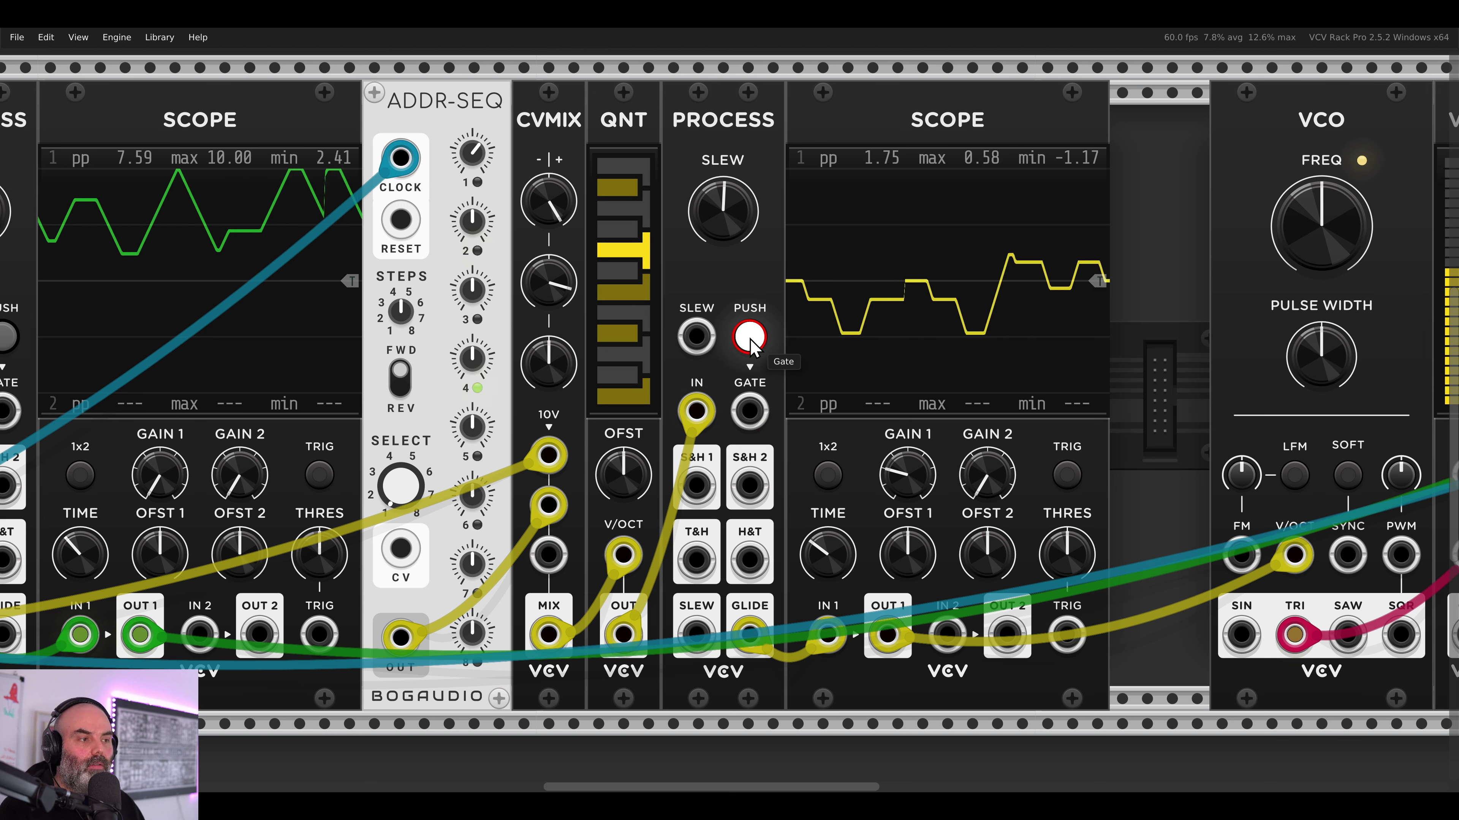
left_click_drag(749, 343, 748, 339)
left_click_drag(726, 246, 717, 219)
left_click(748, 340)
left_click_drag(751, 346, 751, 347)
left_click(751, 345)
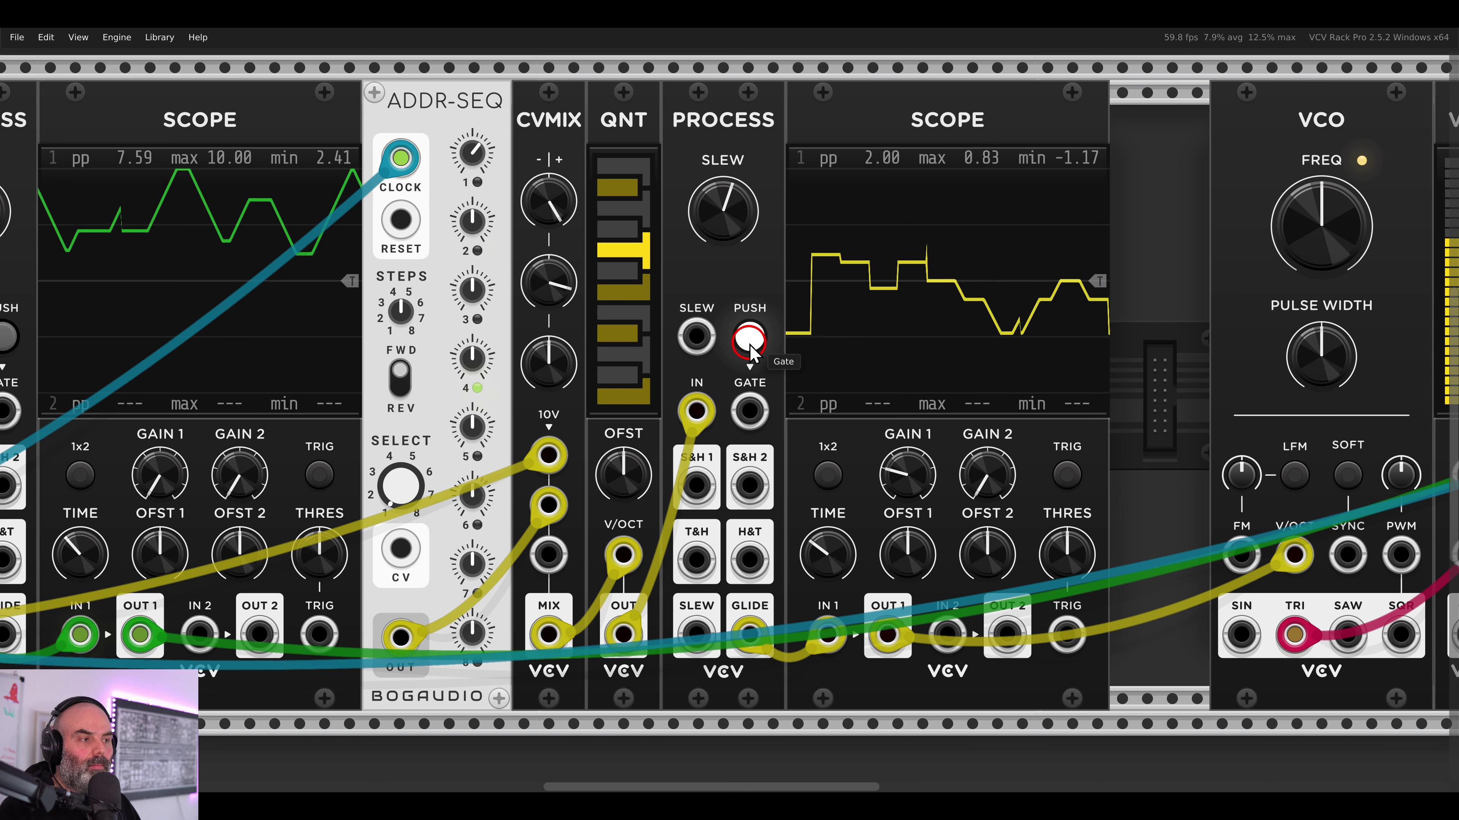
left_click(750, 345)
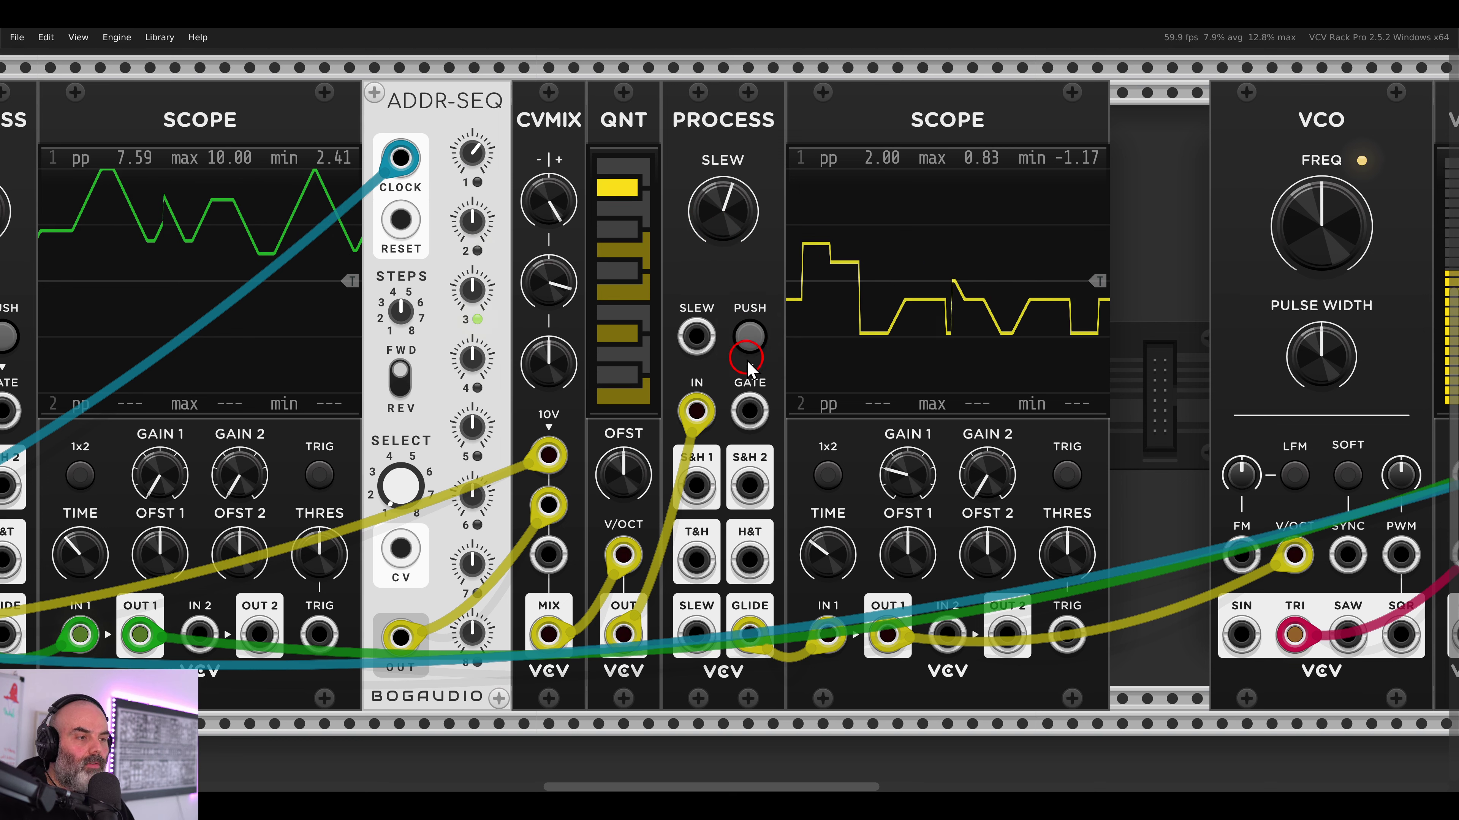
left_click_drag(722, 367, 773, 437)
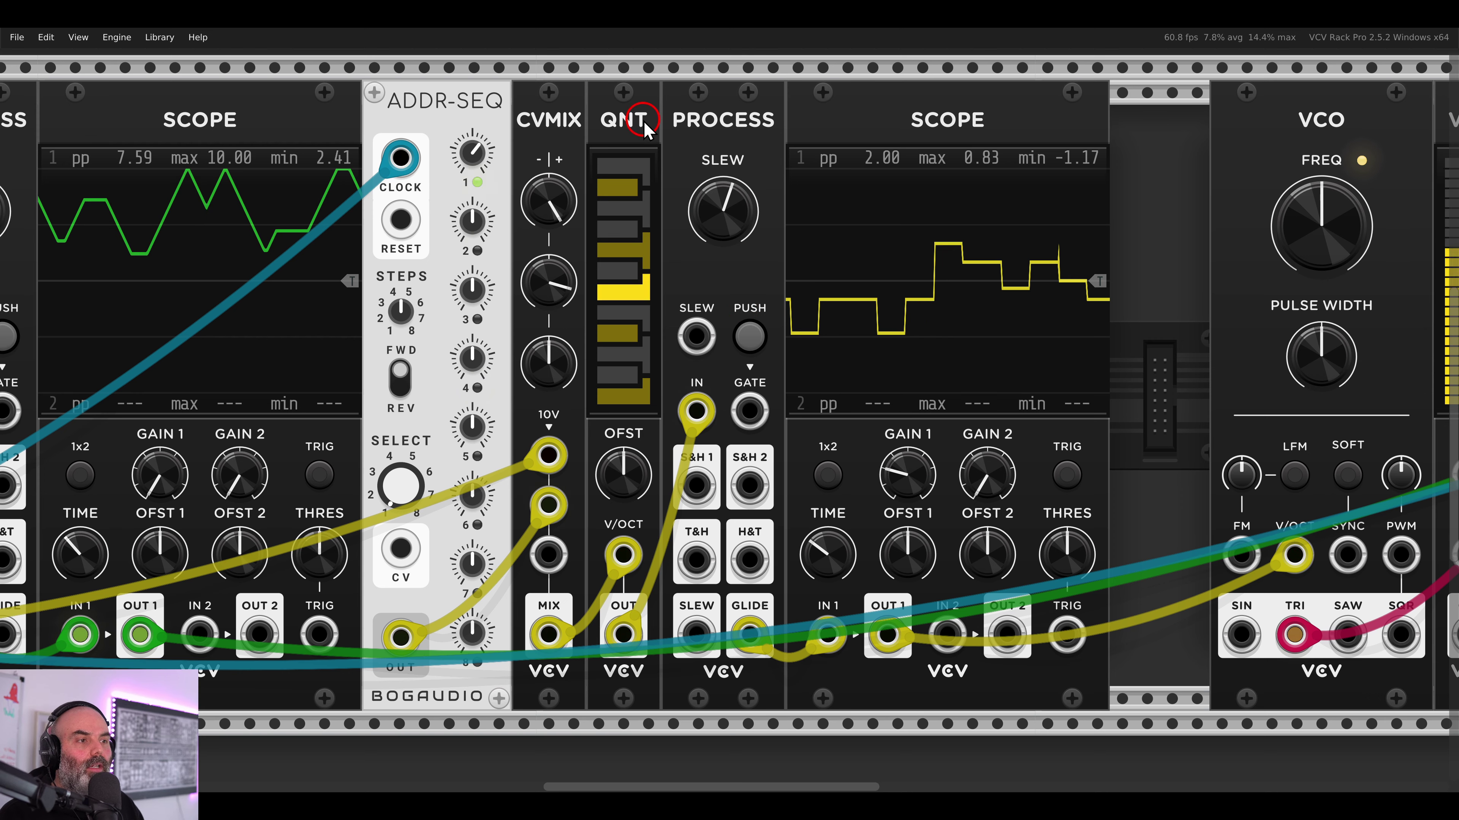
- Open a gap between QNT and the second Process, and place a VCV RSCL module directly after QNT
left_click_drag(643, 126, 530, 121)
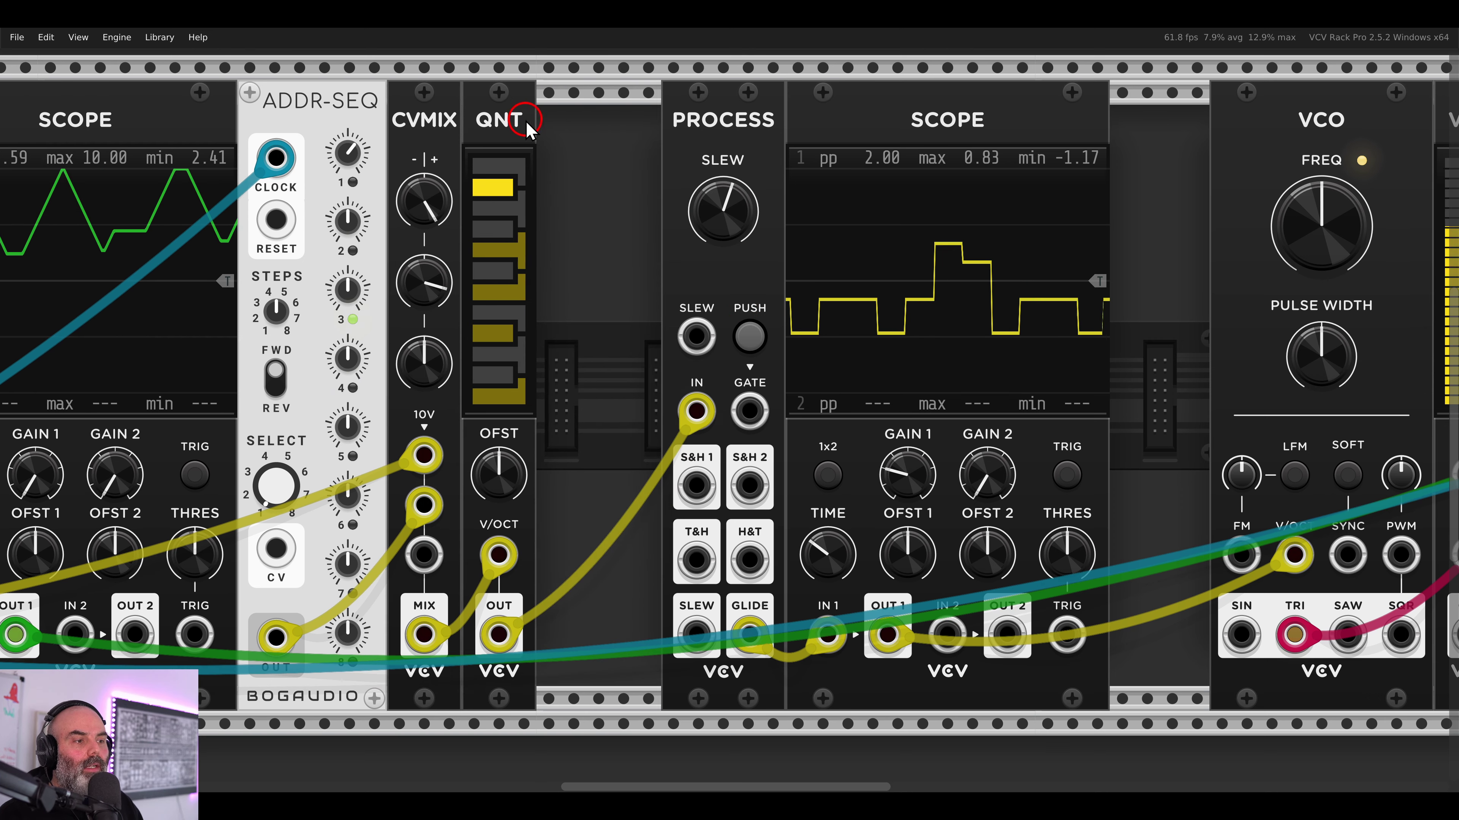
right_click(578, 208)
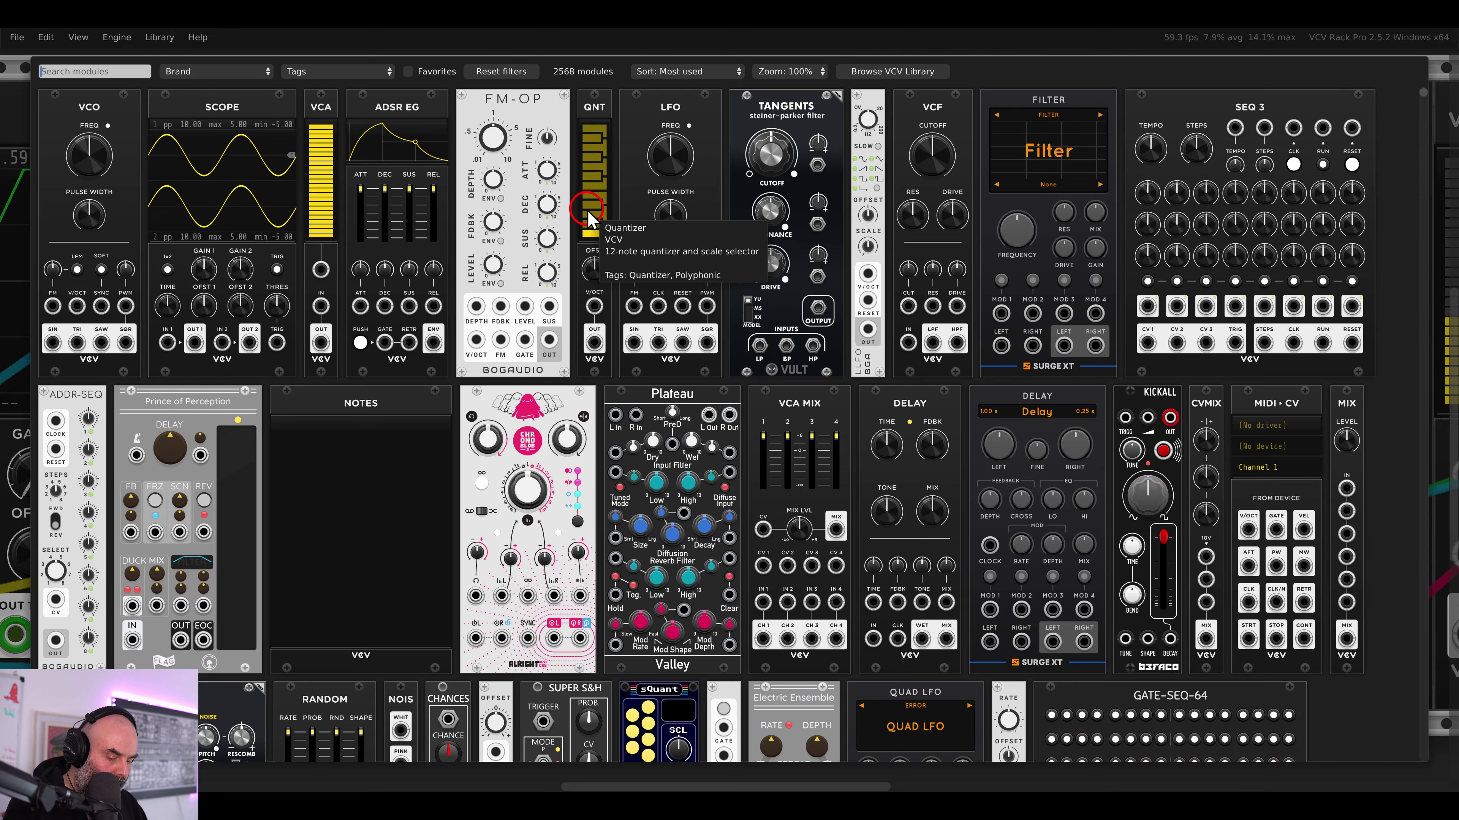
type("resca")
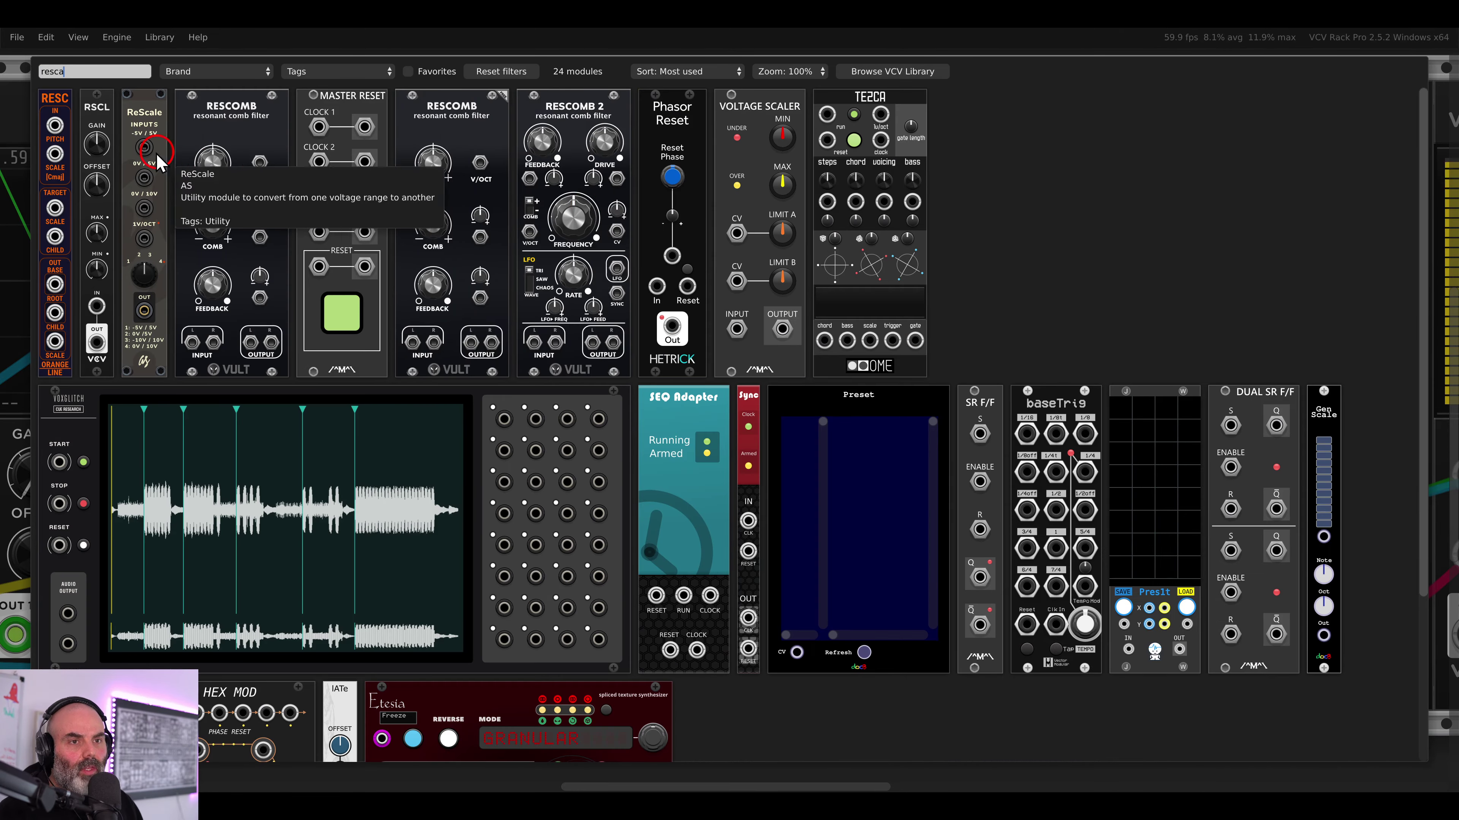
left_click_drag(106, 124, 601, 208)
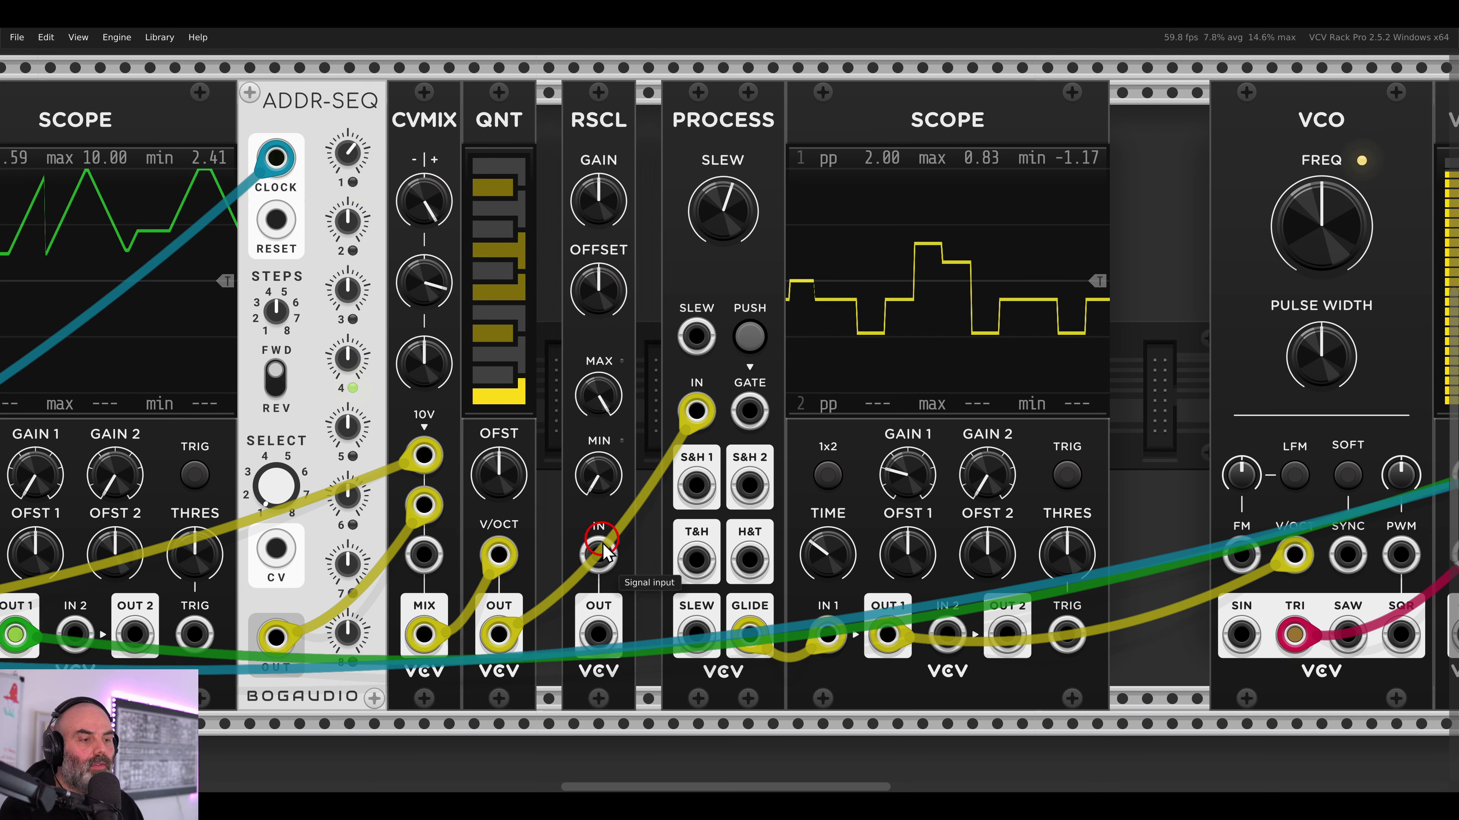
left_click_drag(618, 124, 341, 125)
- Add a VCV Scope between RSCL and the second Process, and patch RSCL's OUT through its channel 1 to the Process's GATE
right_click(474, 165)
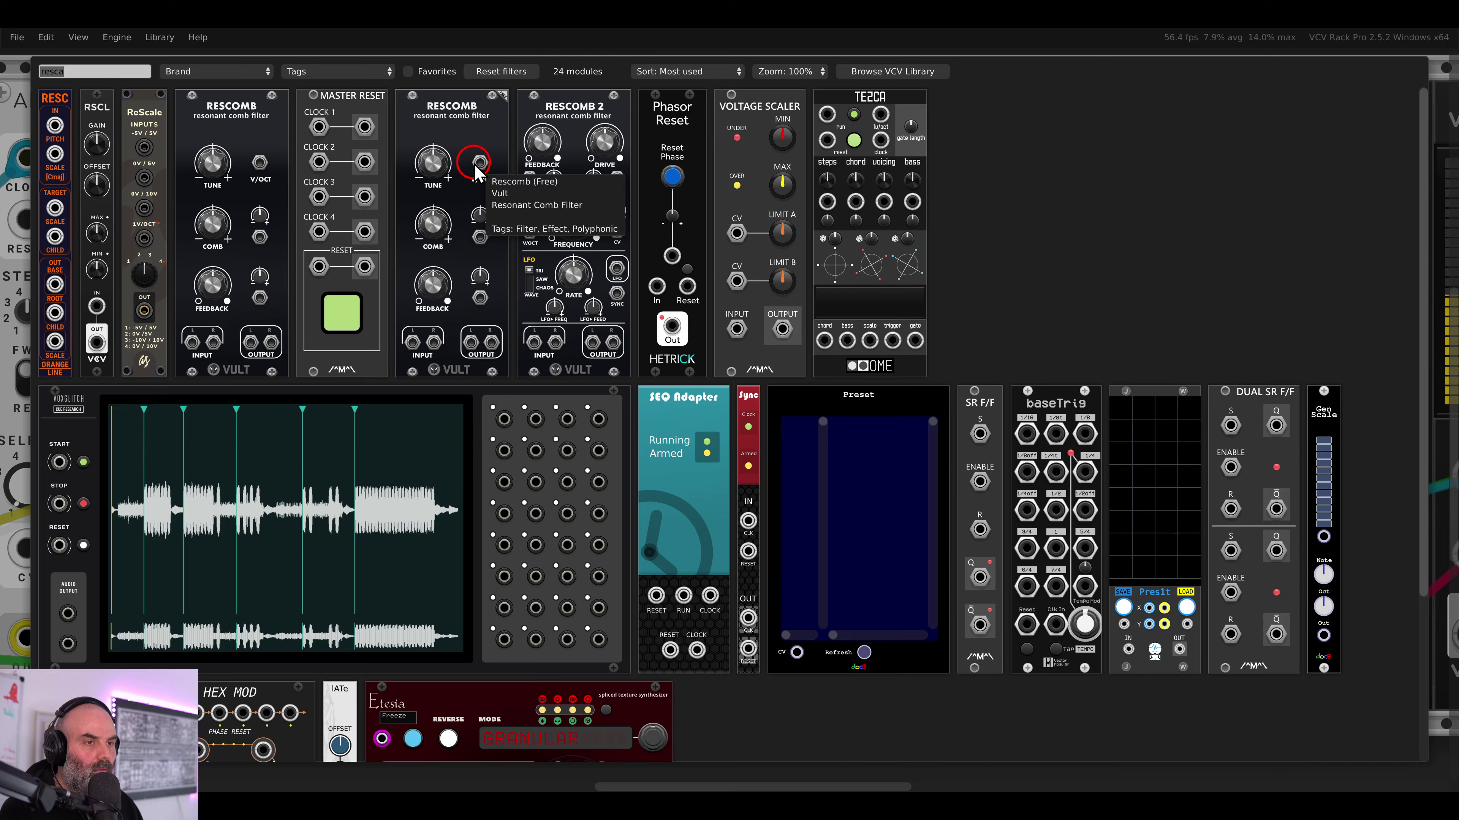
key("Escape")
key("Escape")
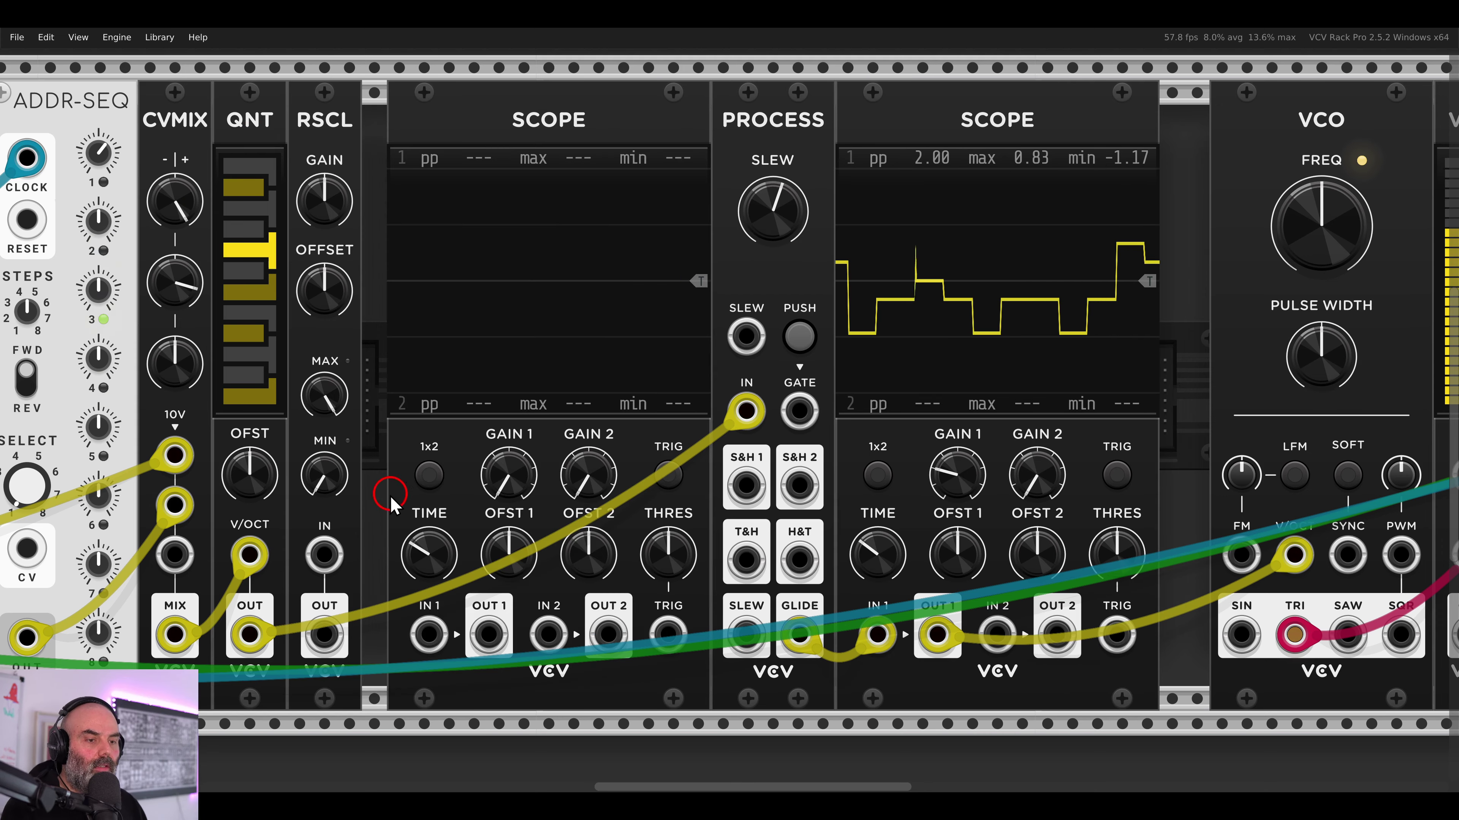
mouse_move(325, 635)
left_mouse_down()
mouse_move(568, 644)
mouse_move(726, 437)
mouse_move(799, 410)
left_mouse_up()
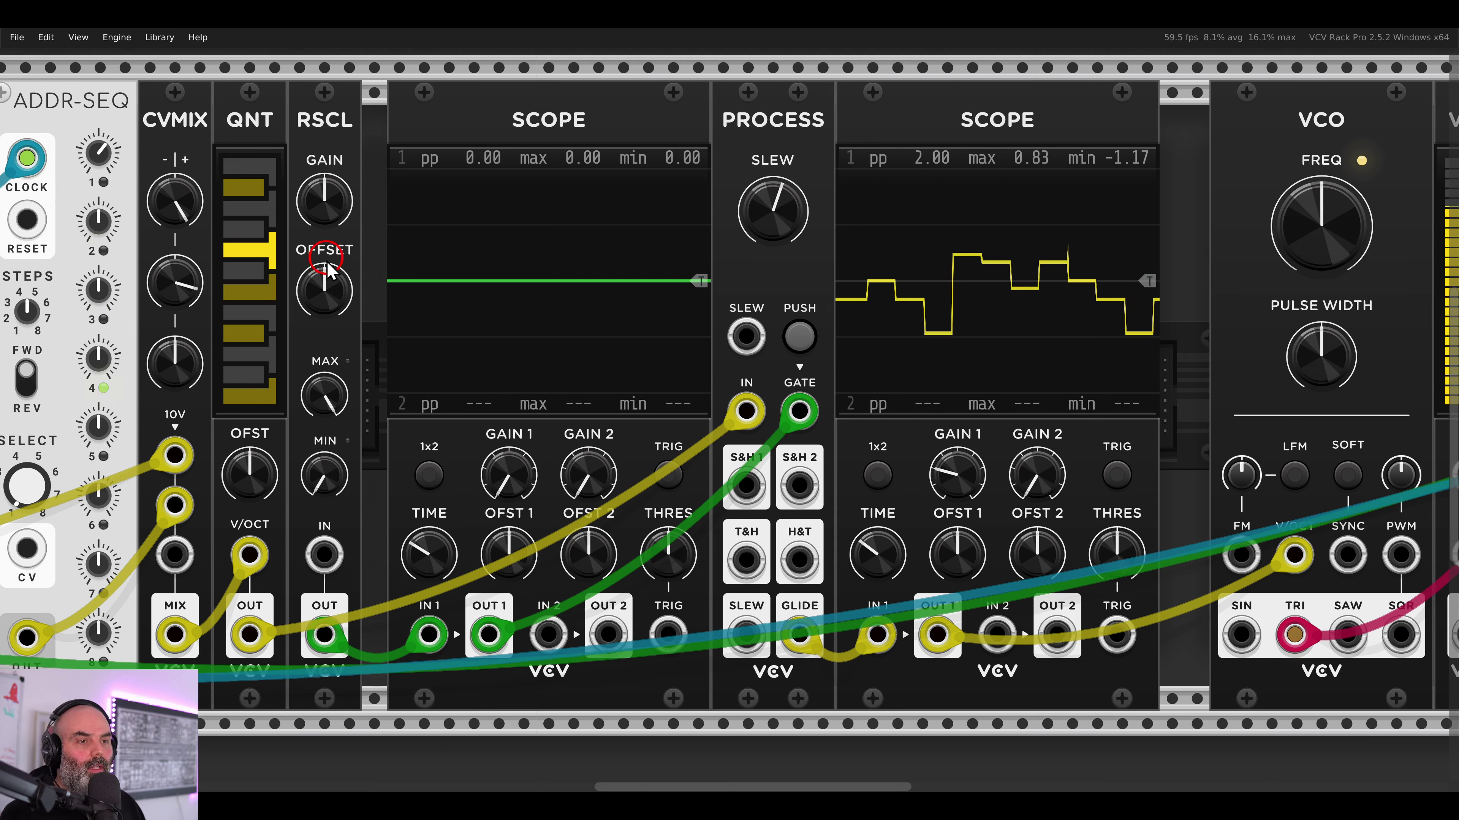
- Raise RSCL's OFFSET, reset it to 0 V, and raise it gradually to about 2.05 V to find the gate threshold
left_click_drag(326, 305, 319, 272)
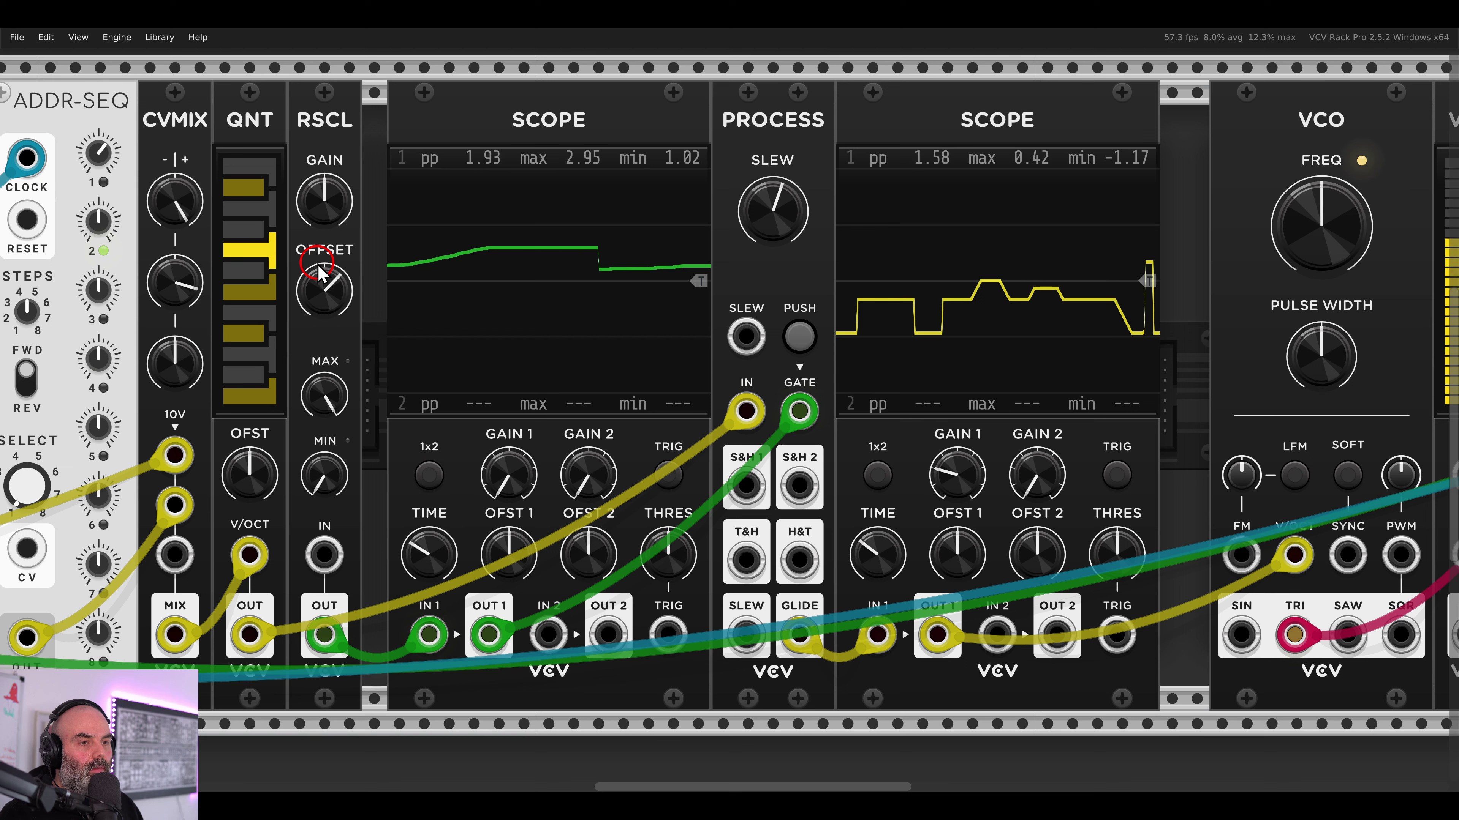
double_click(326, 297)
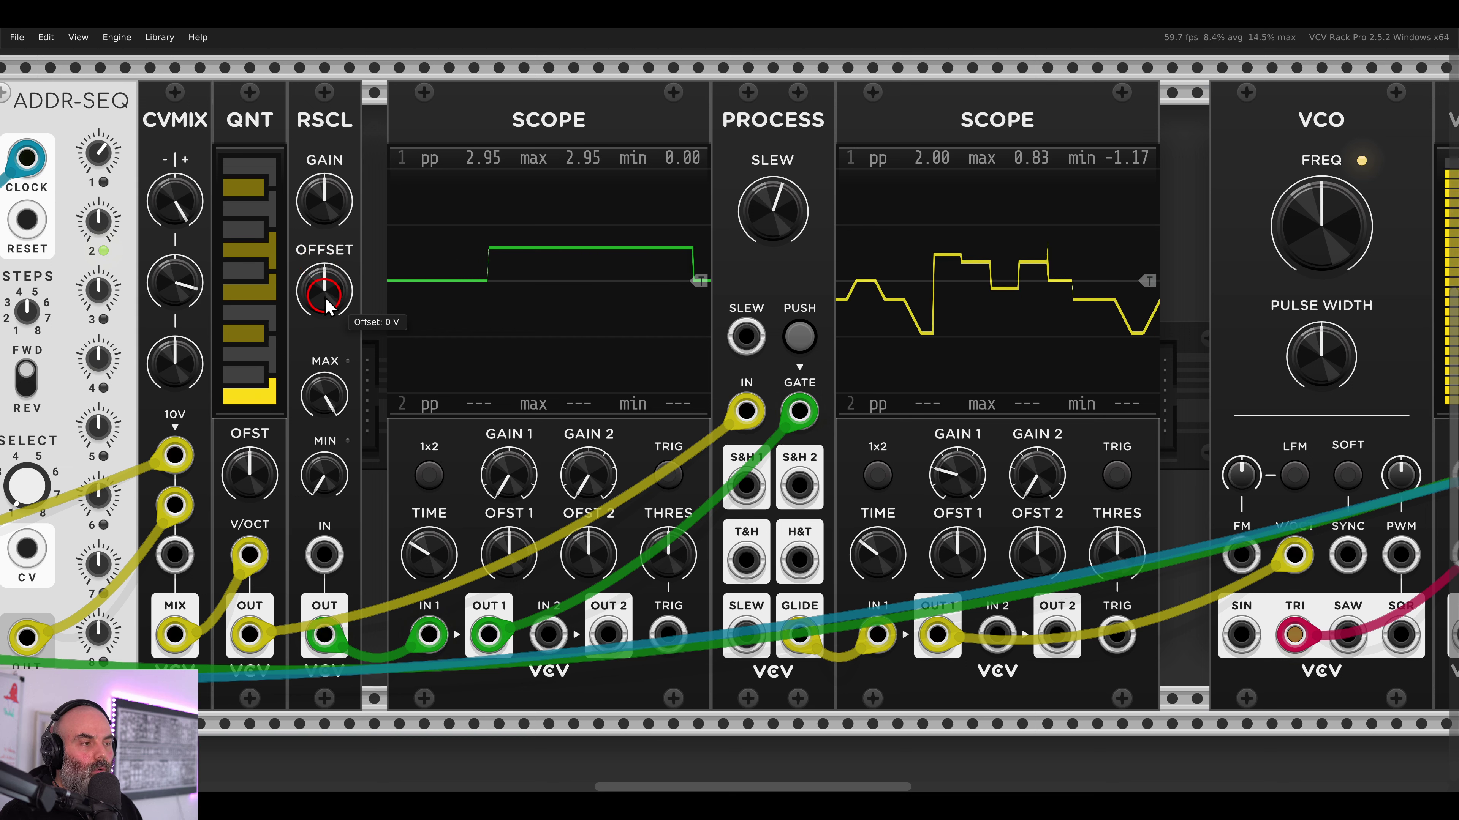
left_click_drag(326, 304, 317, 292)
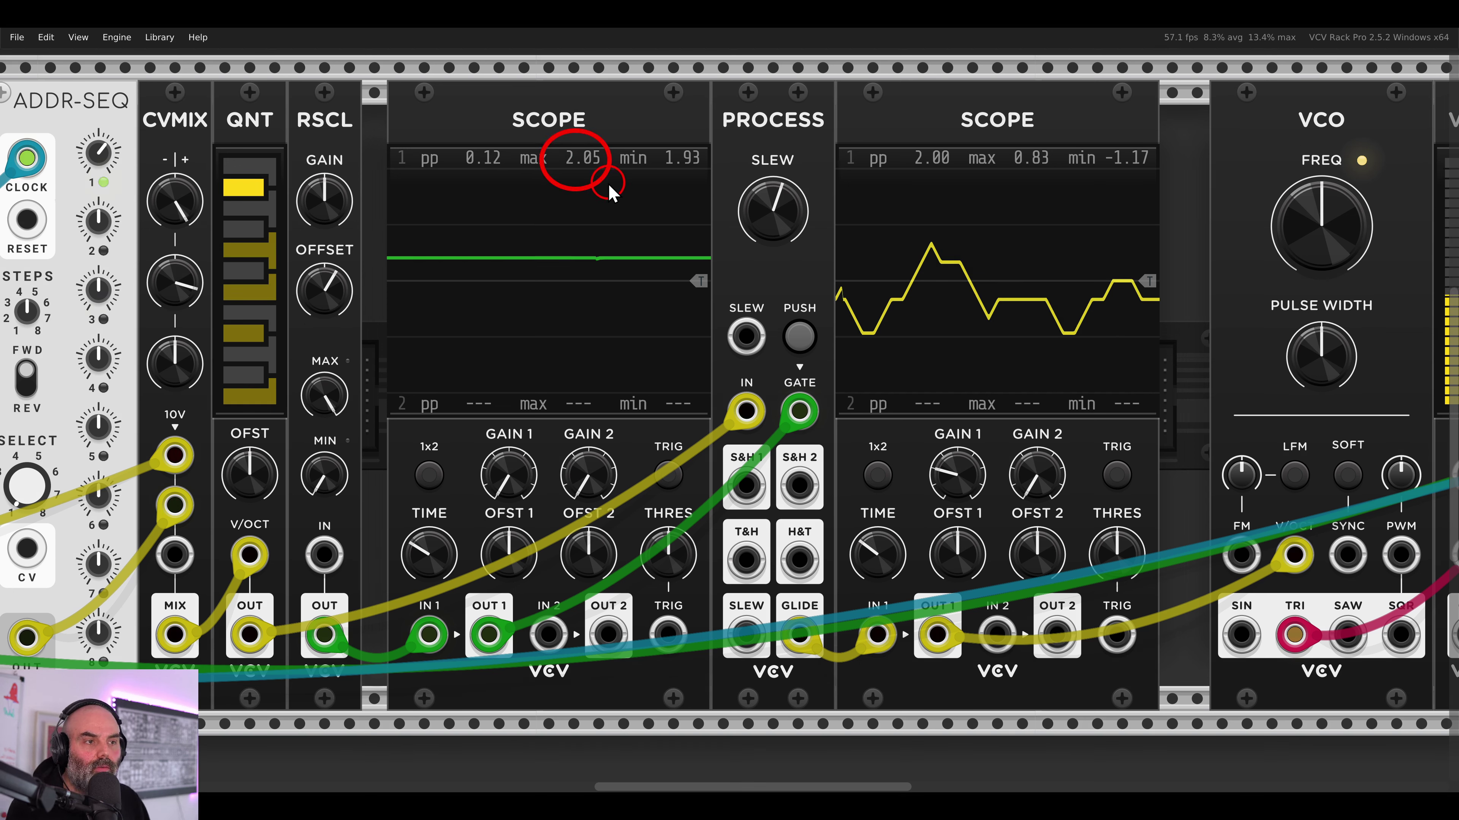
mouse_move(805, 411)
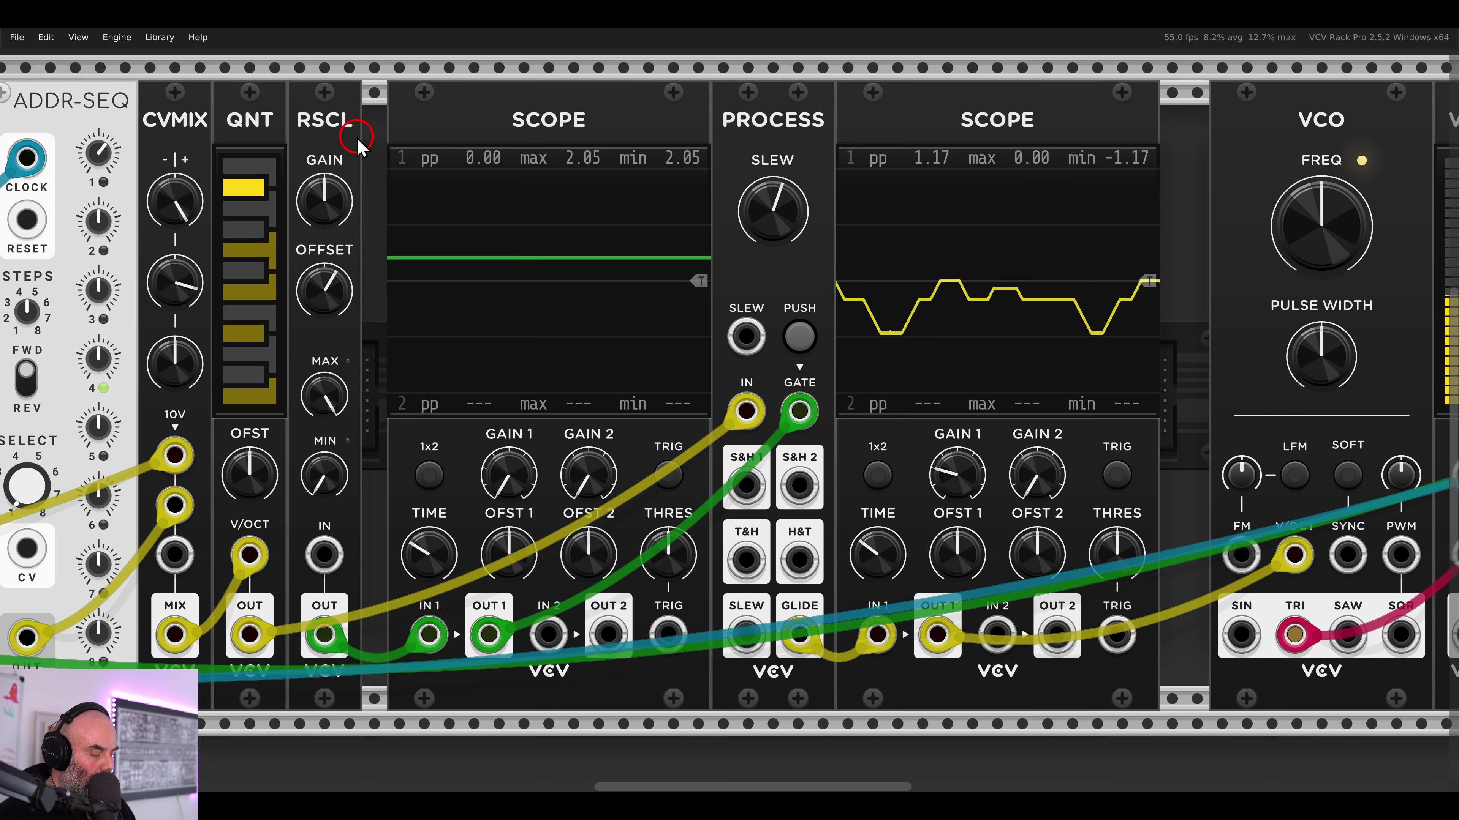
- Delete the RSCL and Scope between QNT and the second Process, and close the gap they leave
key("Delete")
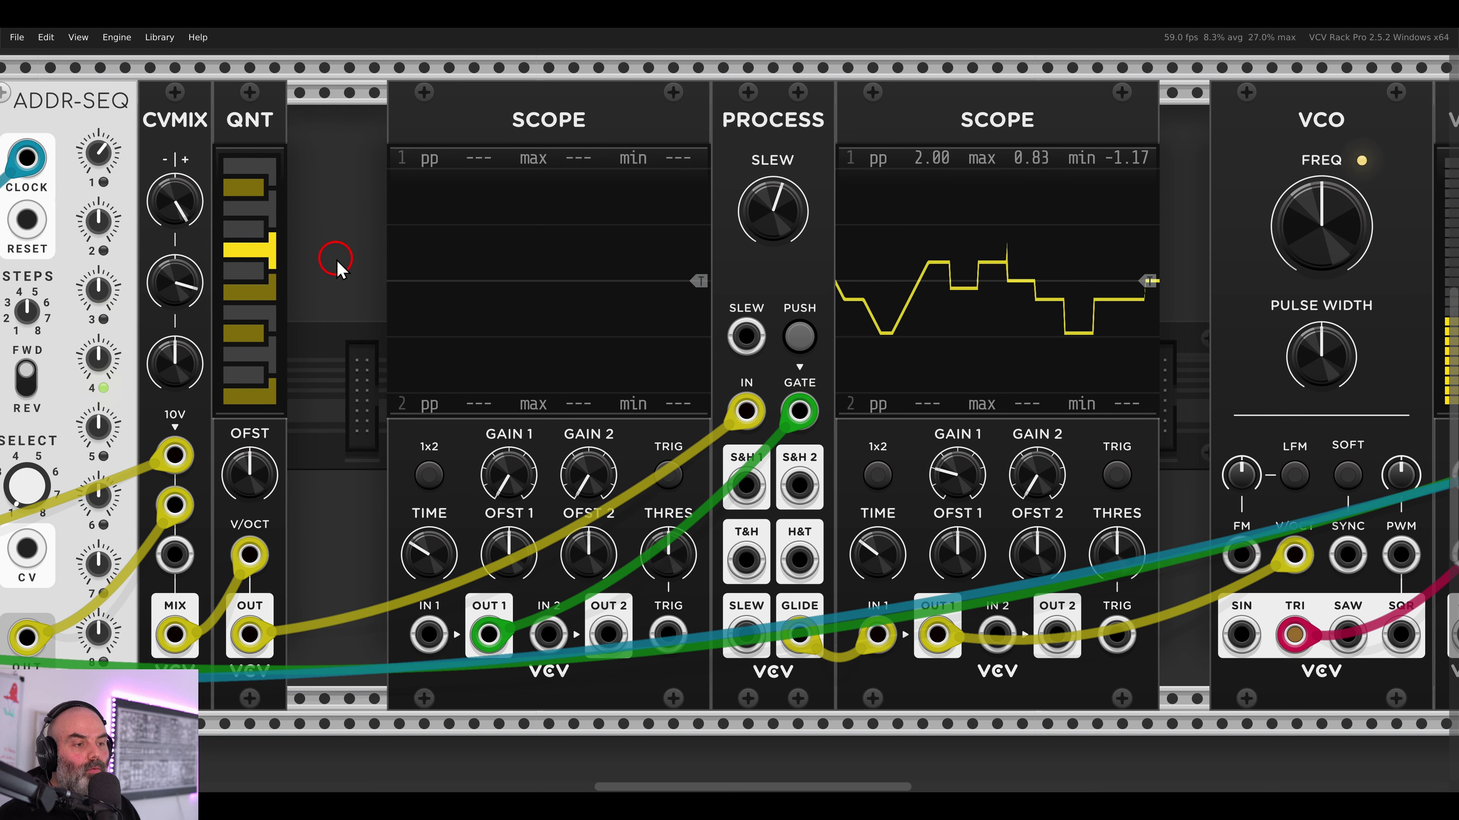
key("Delete")
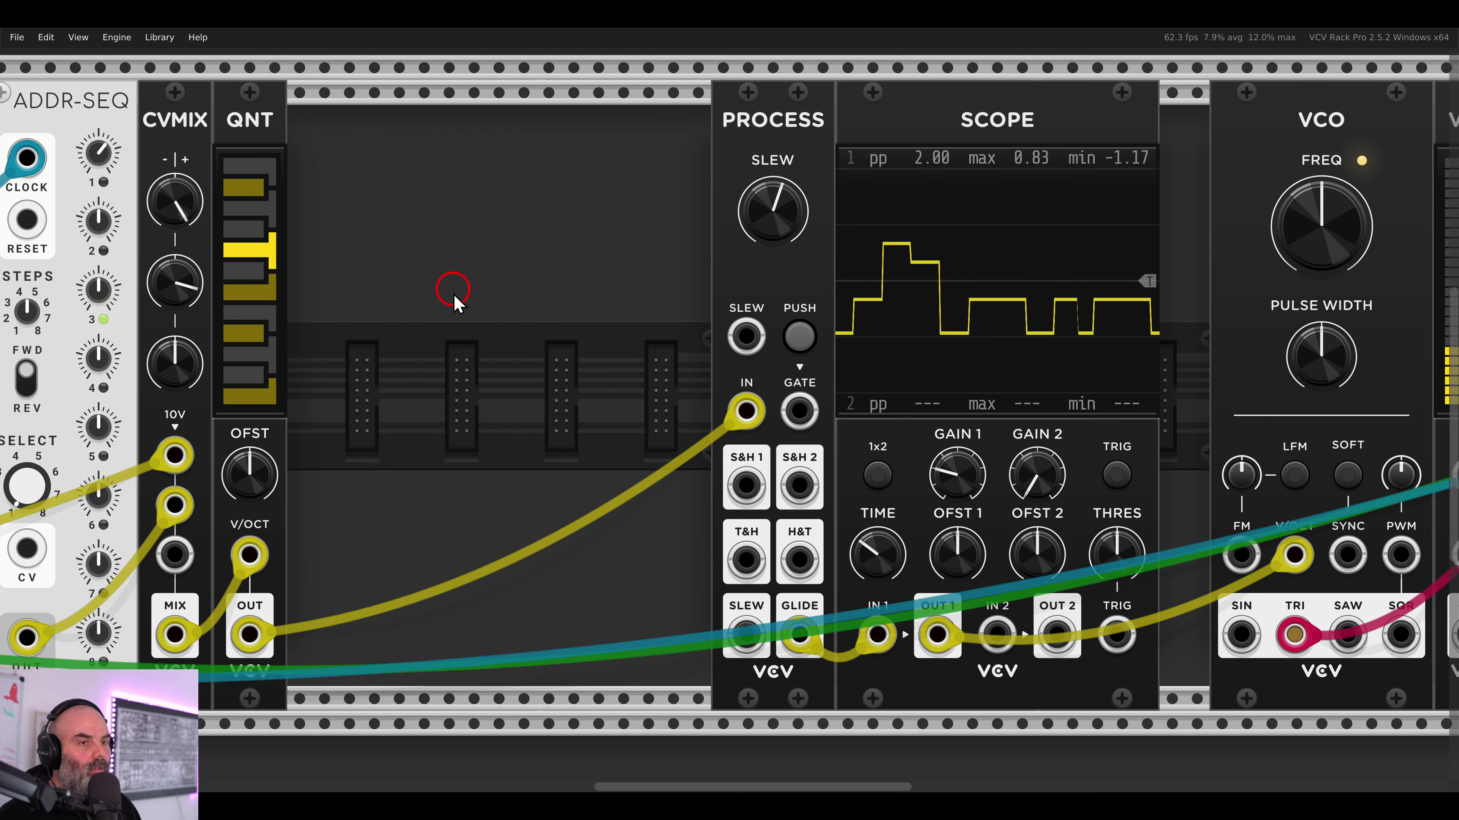
scroll(454, 295, "down", 4)
left_click_drag(450, 298, 833, 274)
left_click_drag(832, 274, 349, 218)
left_click(784, 218)
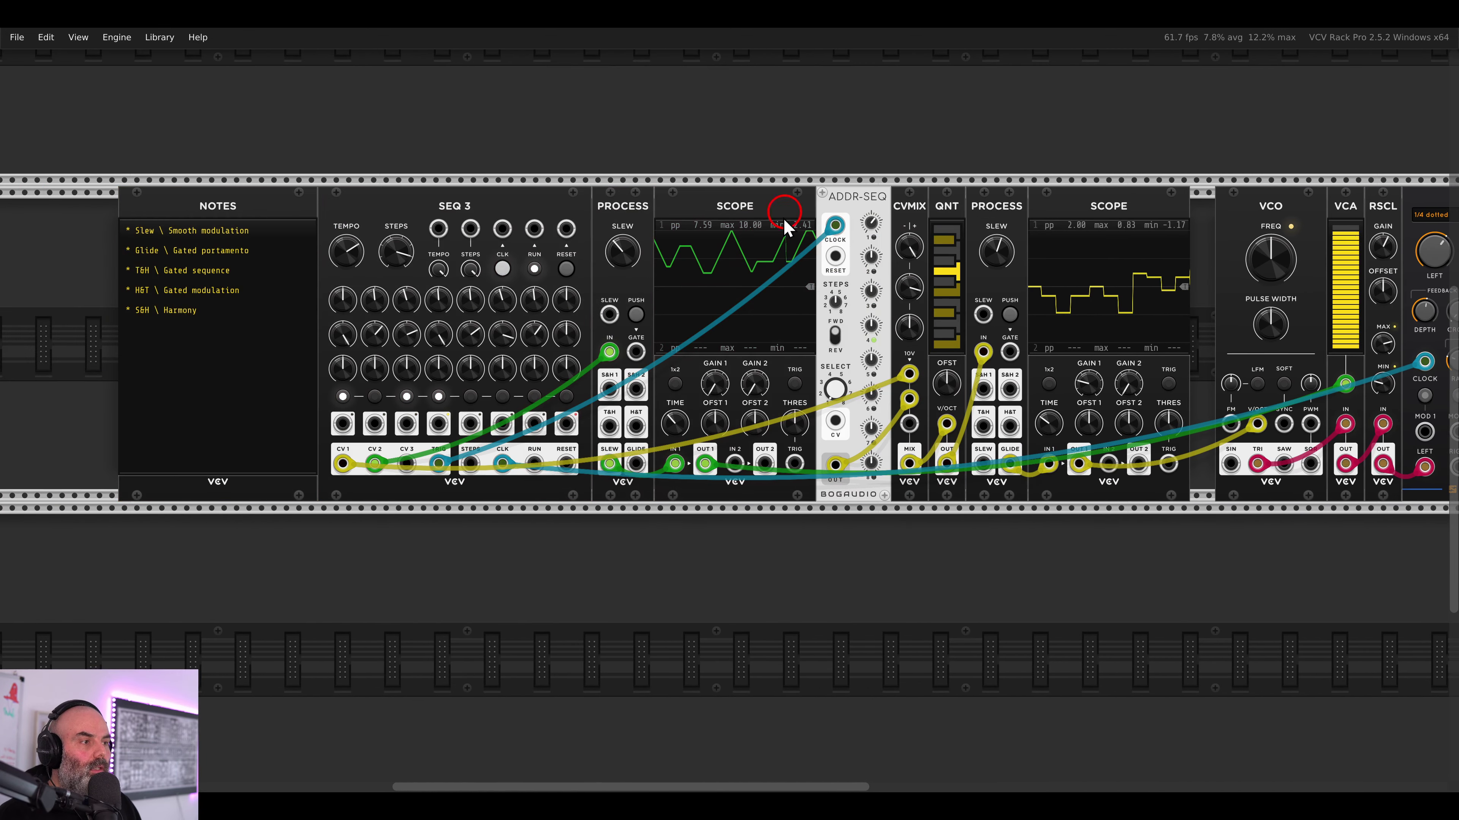
- Patch SEQ 3's CV 3 output to the second Process's GATE, and raise the third-row knobs of steps 5 and 6 to maximum
scroll(659, 371, "up", 3)
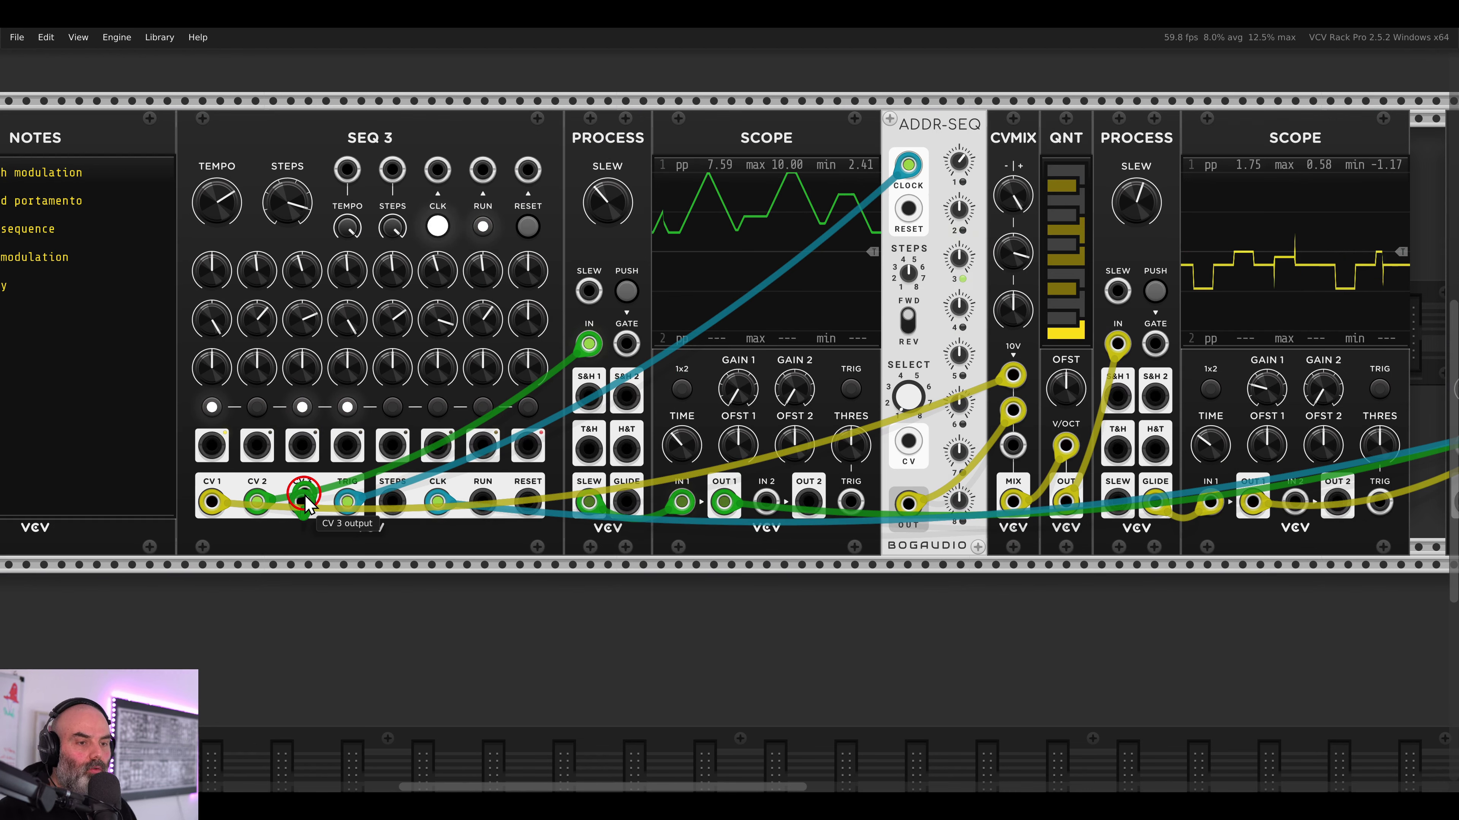
left_click_drag(302, 502, 1156, 353)
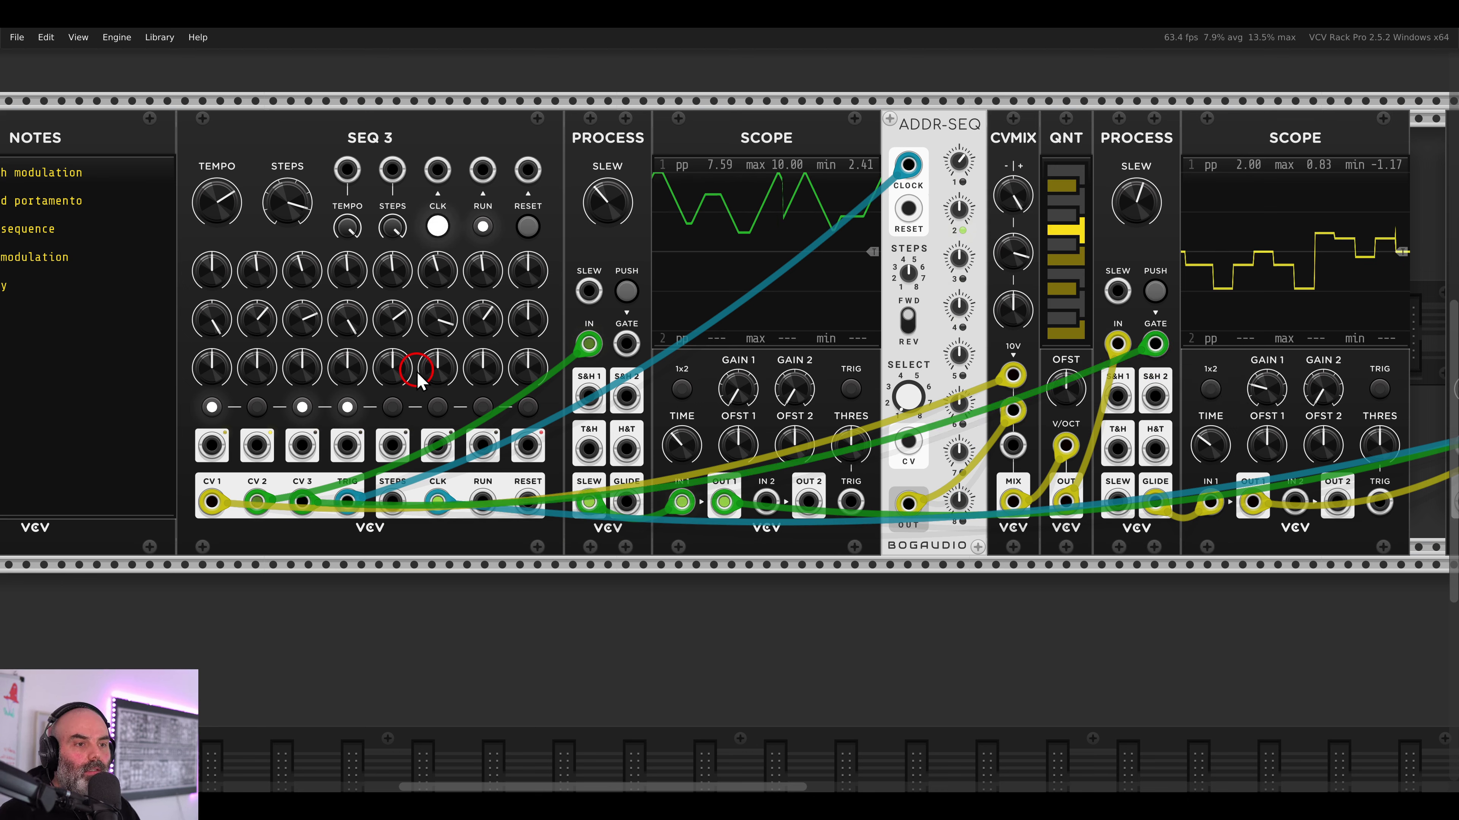
left_click_drag(402, 372, 405, 171)
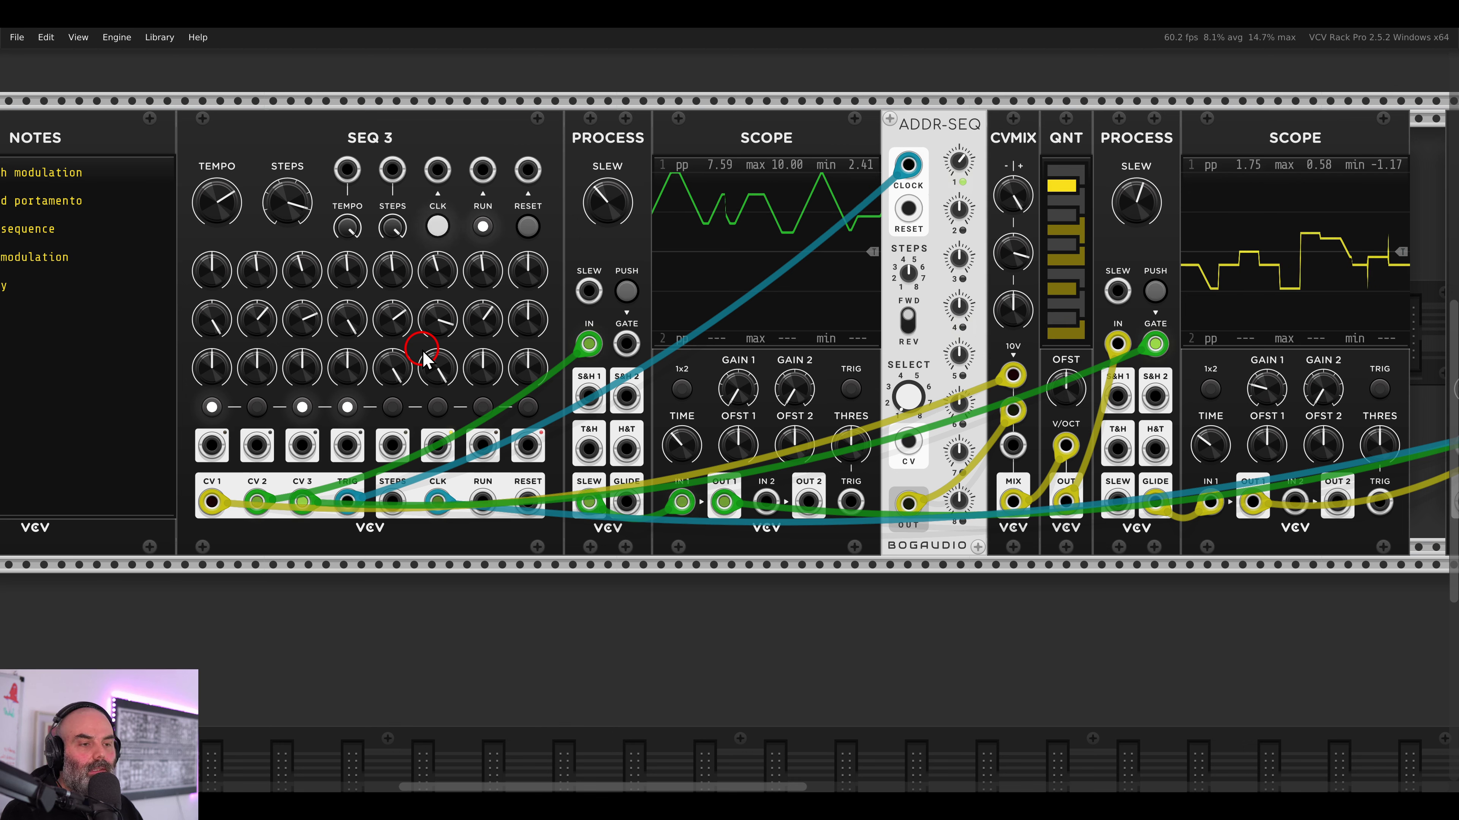
left_click_drag(353, 334, 475, 406)
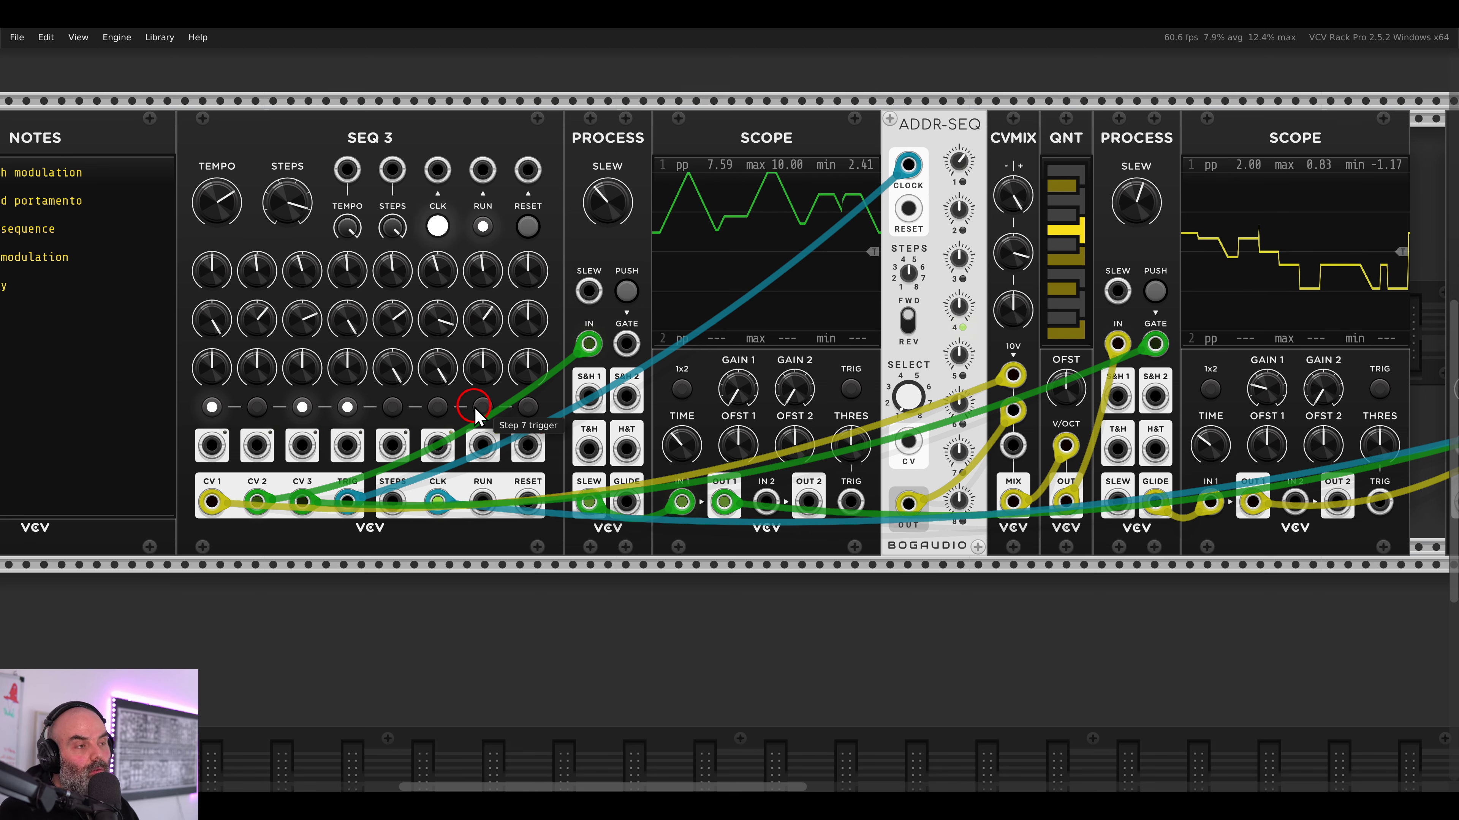
- Open a gap between QNT and the second Process, and add a second Bogaudio ADDR-SEQ directly after QNT
left_click_drag(909, 307, 678, 344)
left_click_drag(826, 179, 696, 179)
right_click(779, 229)
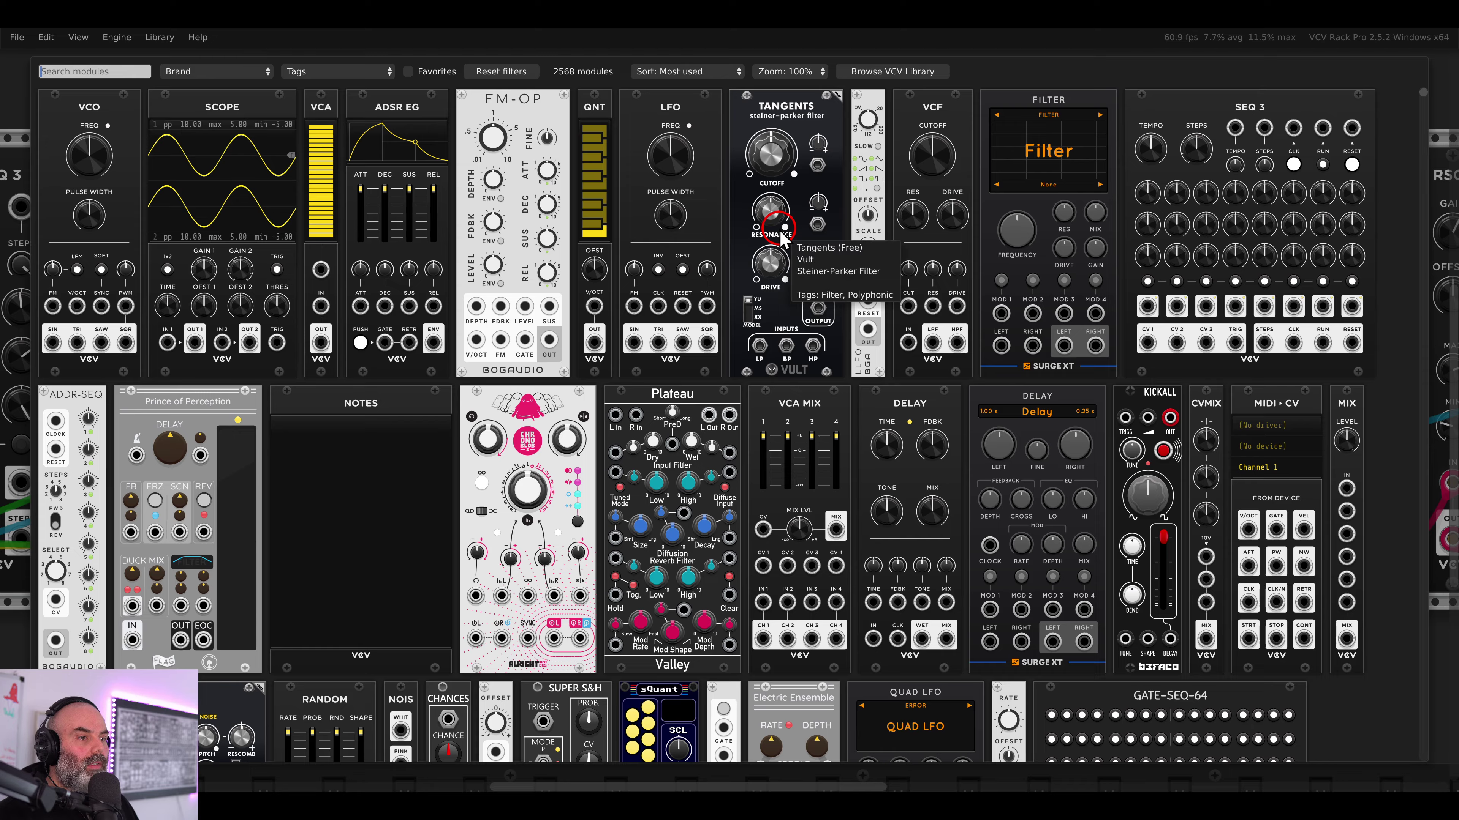
type("addr")
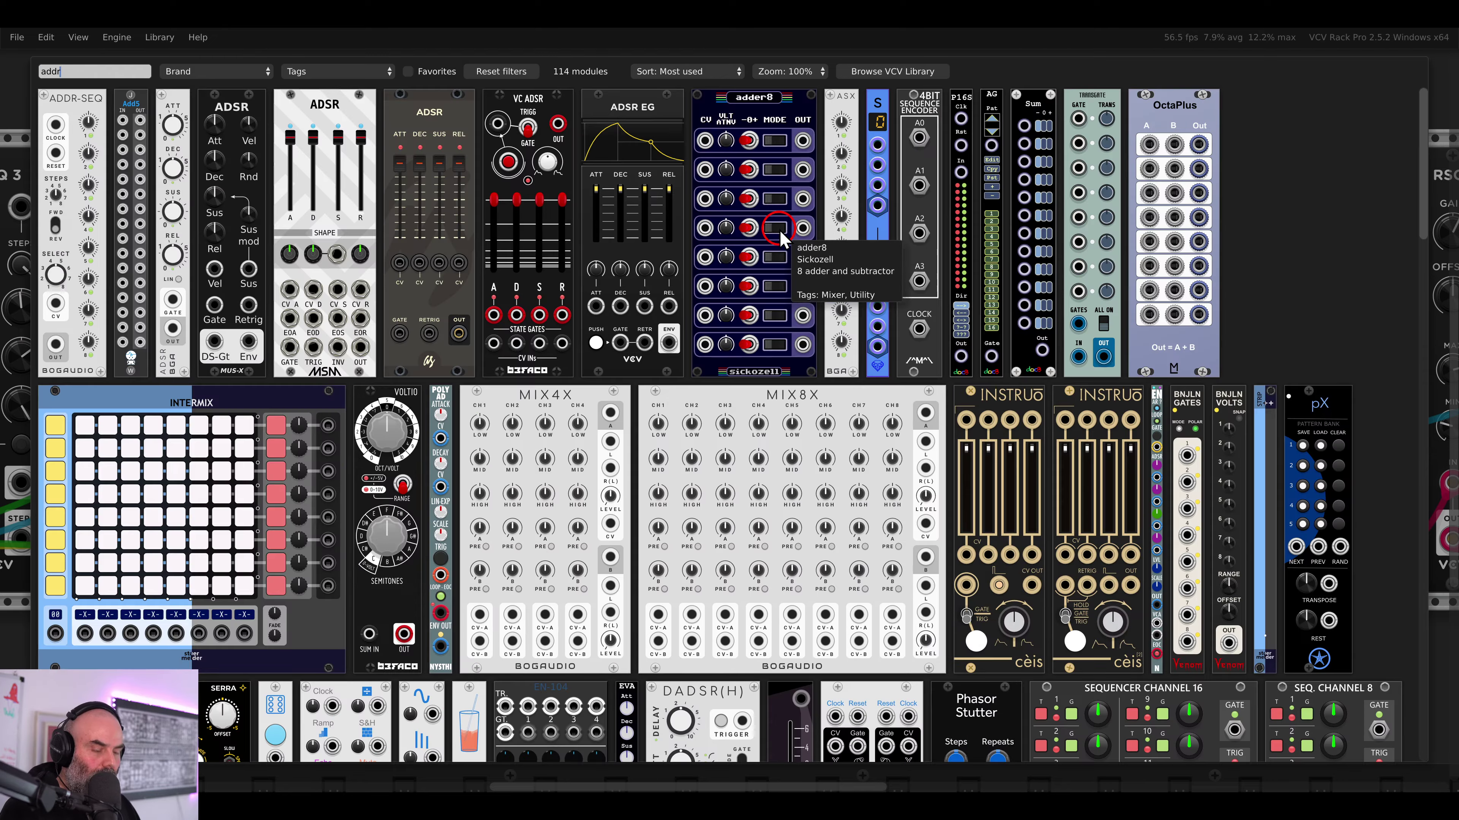
left_click(49, 101)
left_click_drag(592, 296, 863, 278)
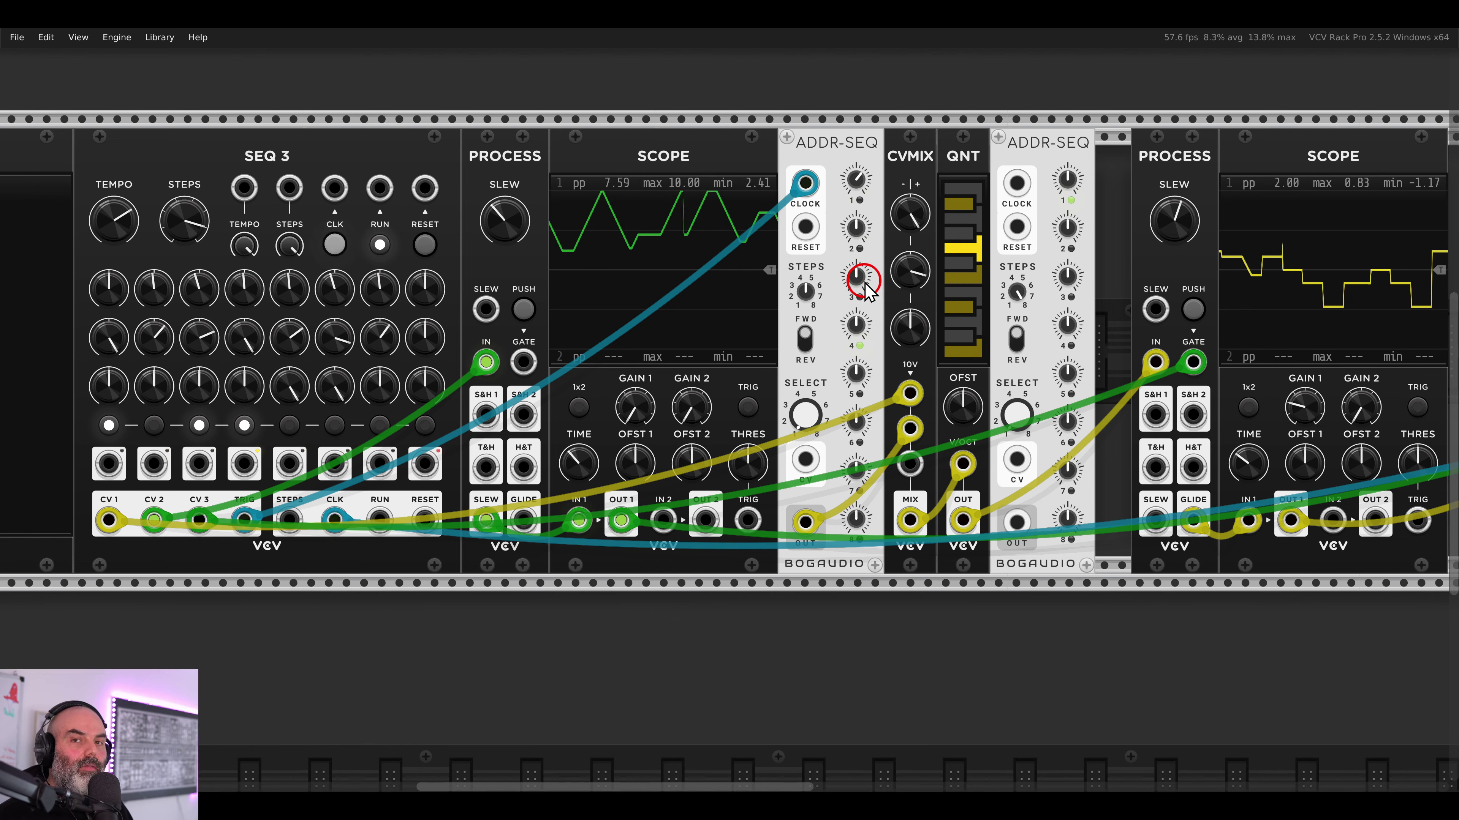
left_click_drag(893, 282, 784, 283)
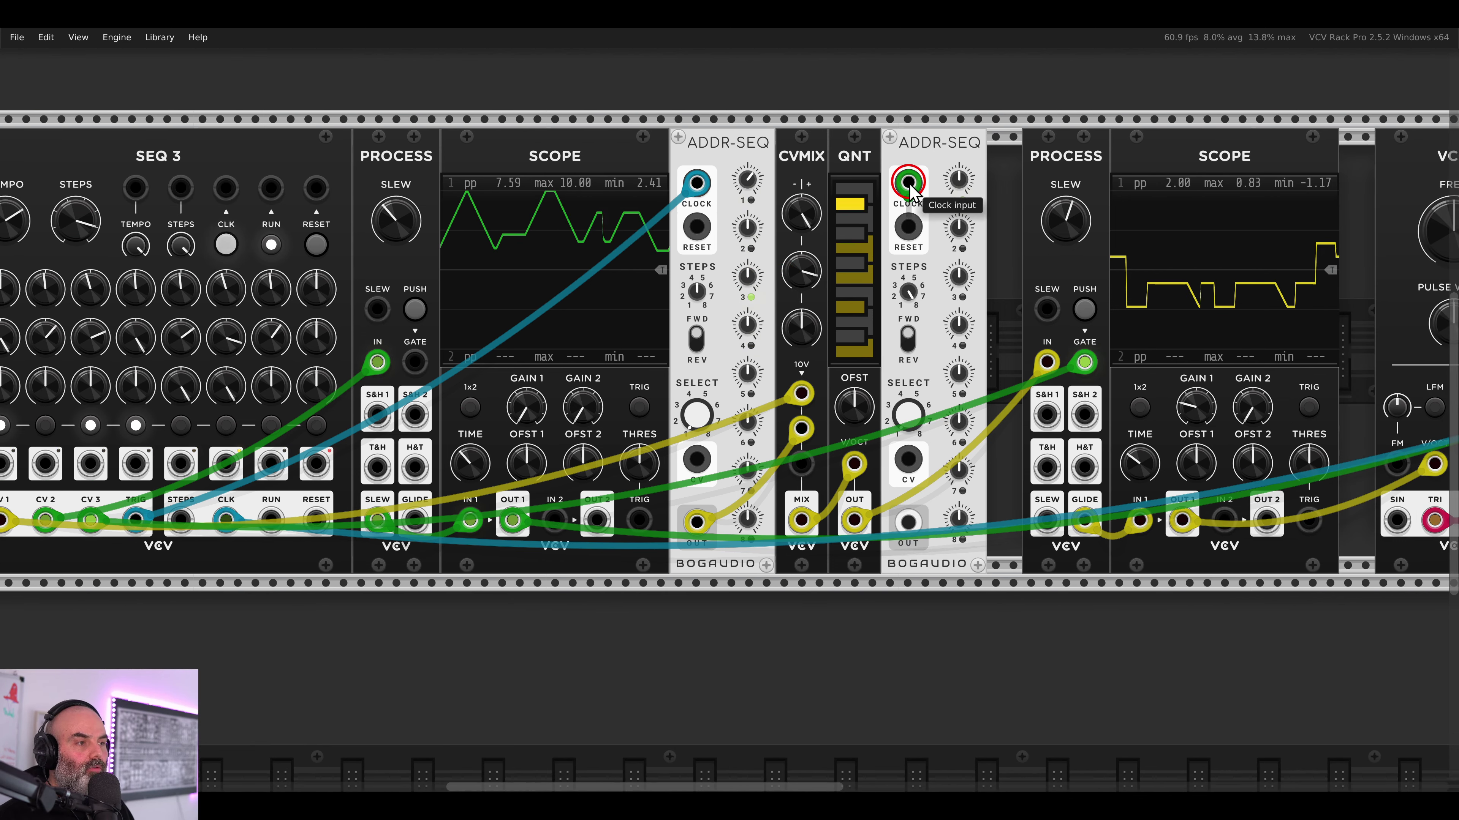
- Patch the new ADDR-SEQ's CLOCK input from SEQ 3's CLK output
left_click_drag(908, 182, 408, 417)
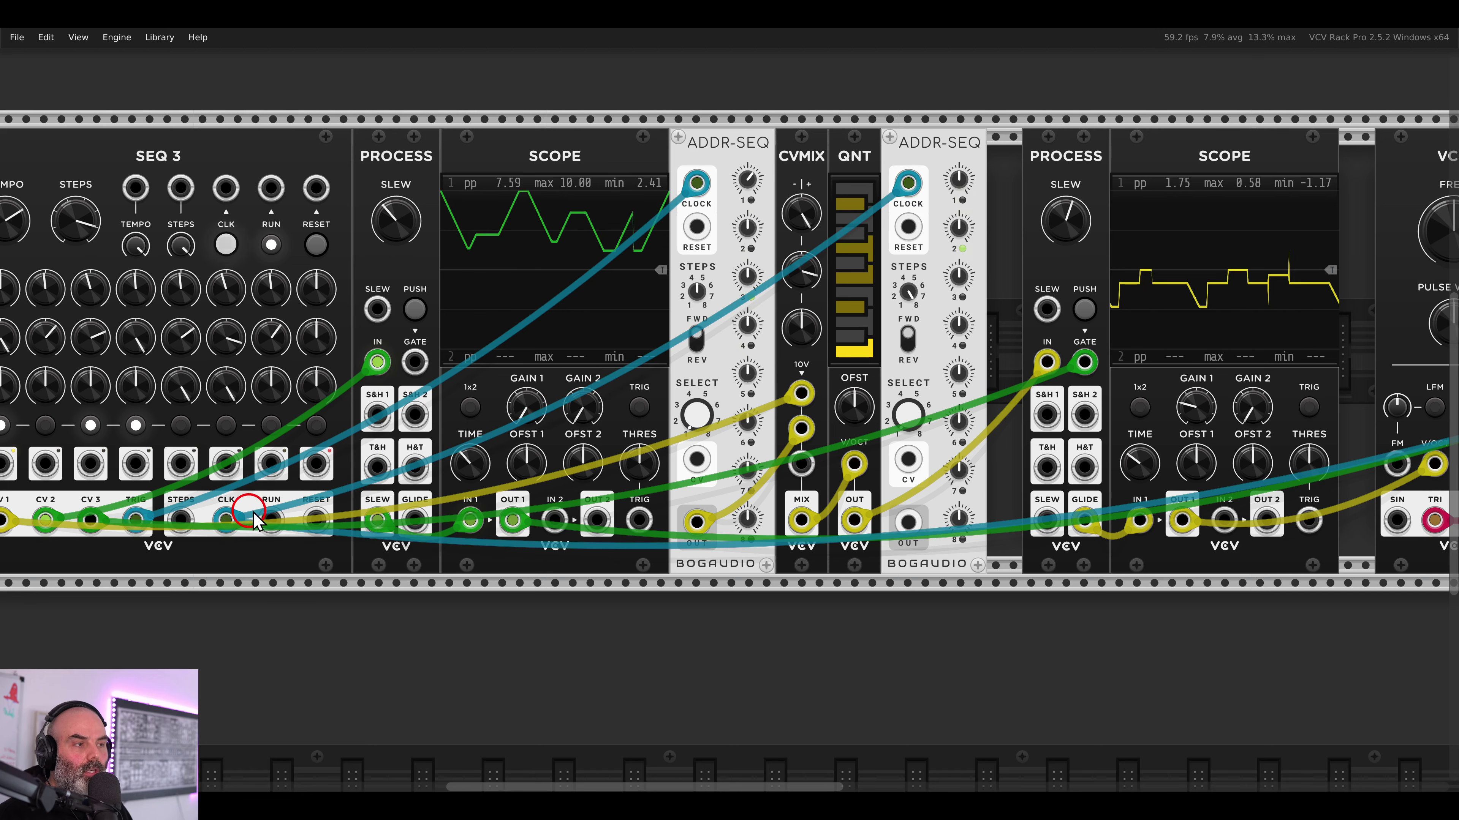
scroll(773, 296, "right", 6)
scroll(771, 296, "up", 2)
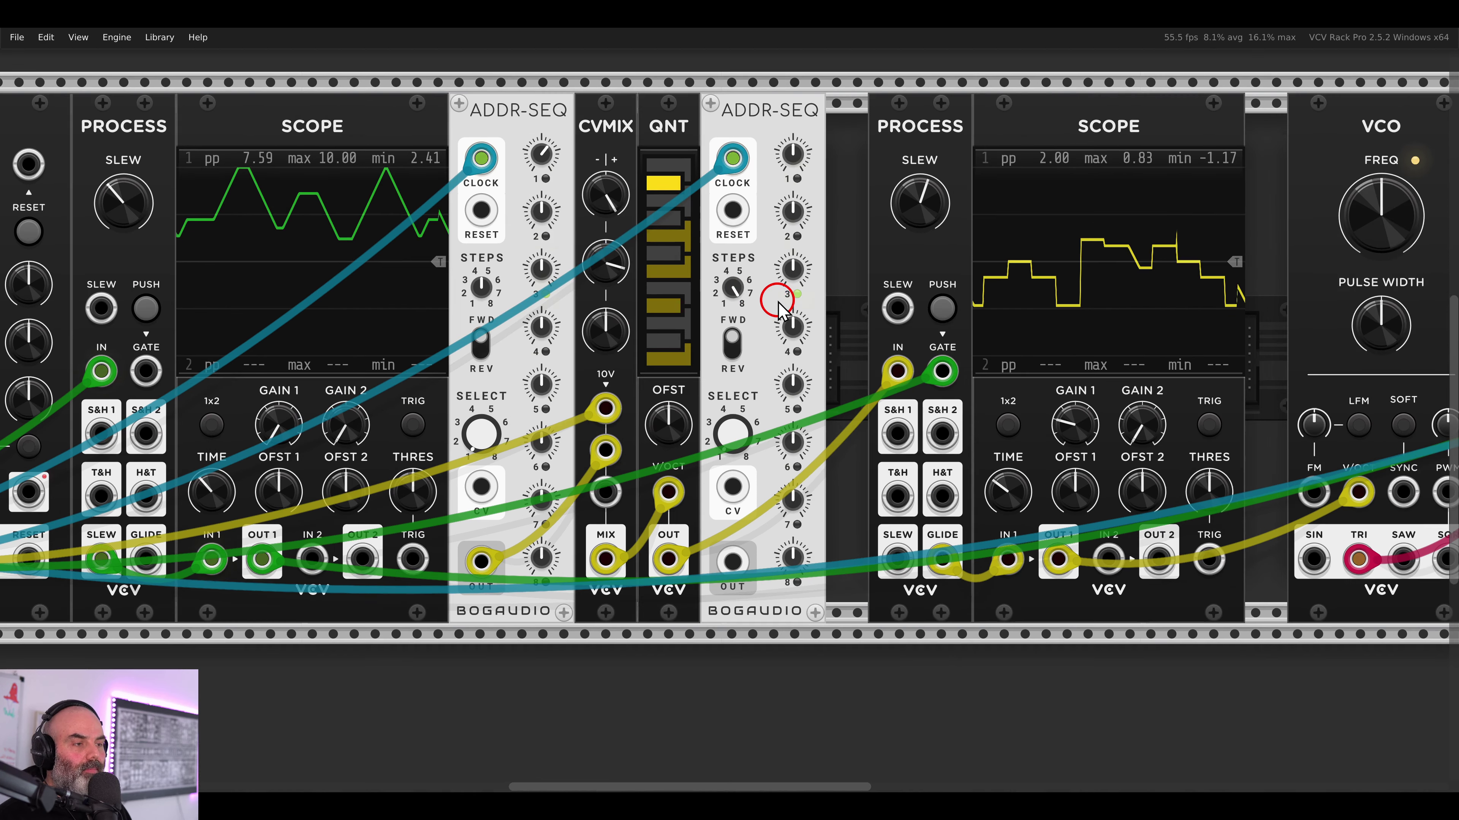
- Patch the second ADDR-SEQ's OUT to the second Process's GATE in place of SEQ 3's CV 3, and raise its step 1 and 2 knobs to maximum
left_click_drag(944, 369, 735, 564)
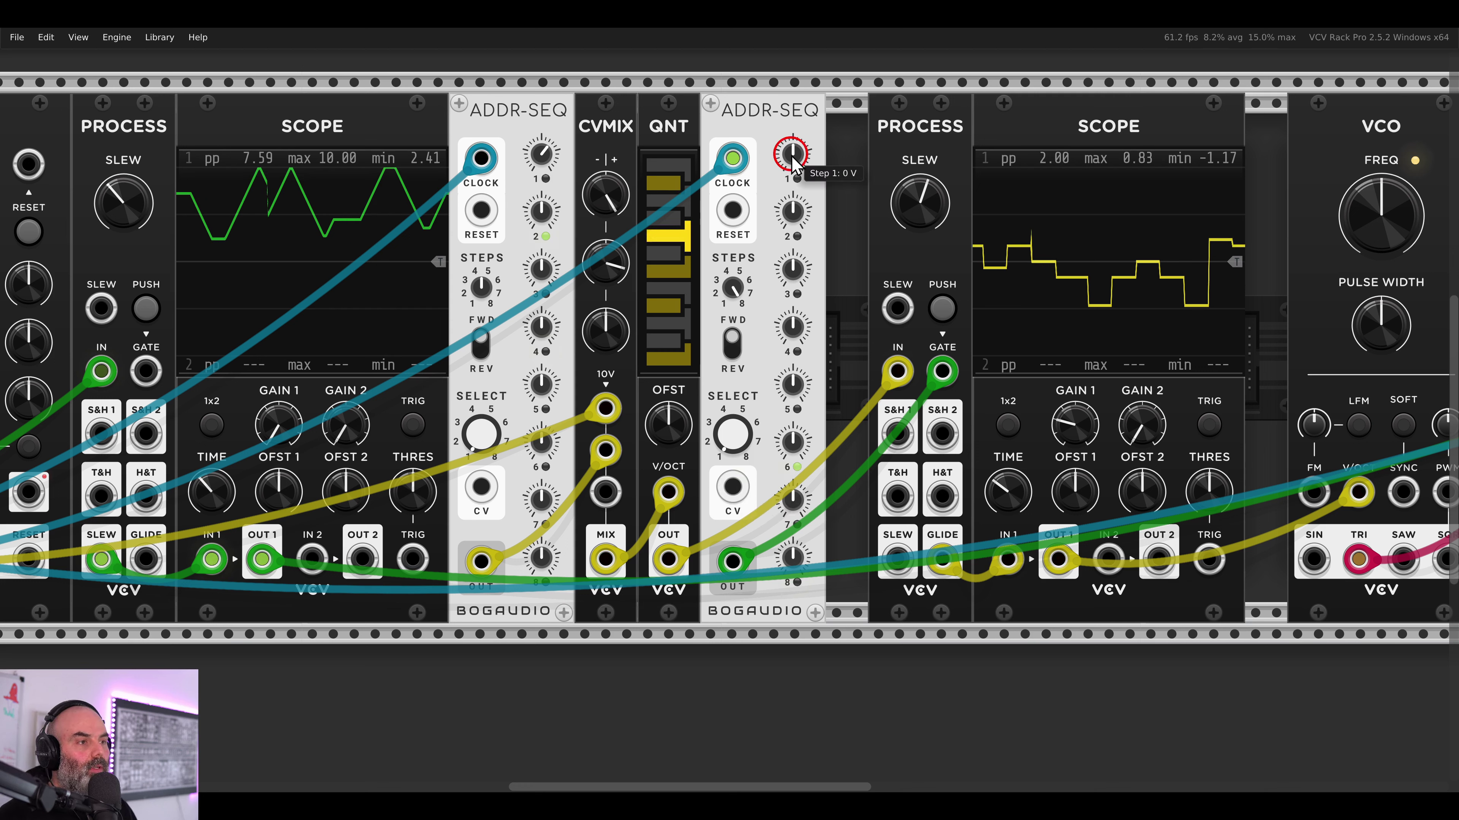
left_click_drag(793, 155, 769, 46)
left_click_drag(793, 212, 752, 47)
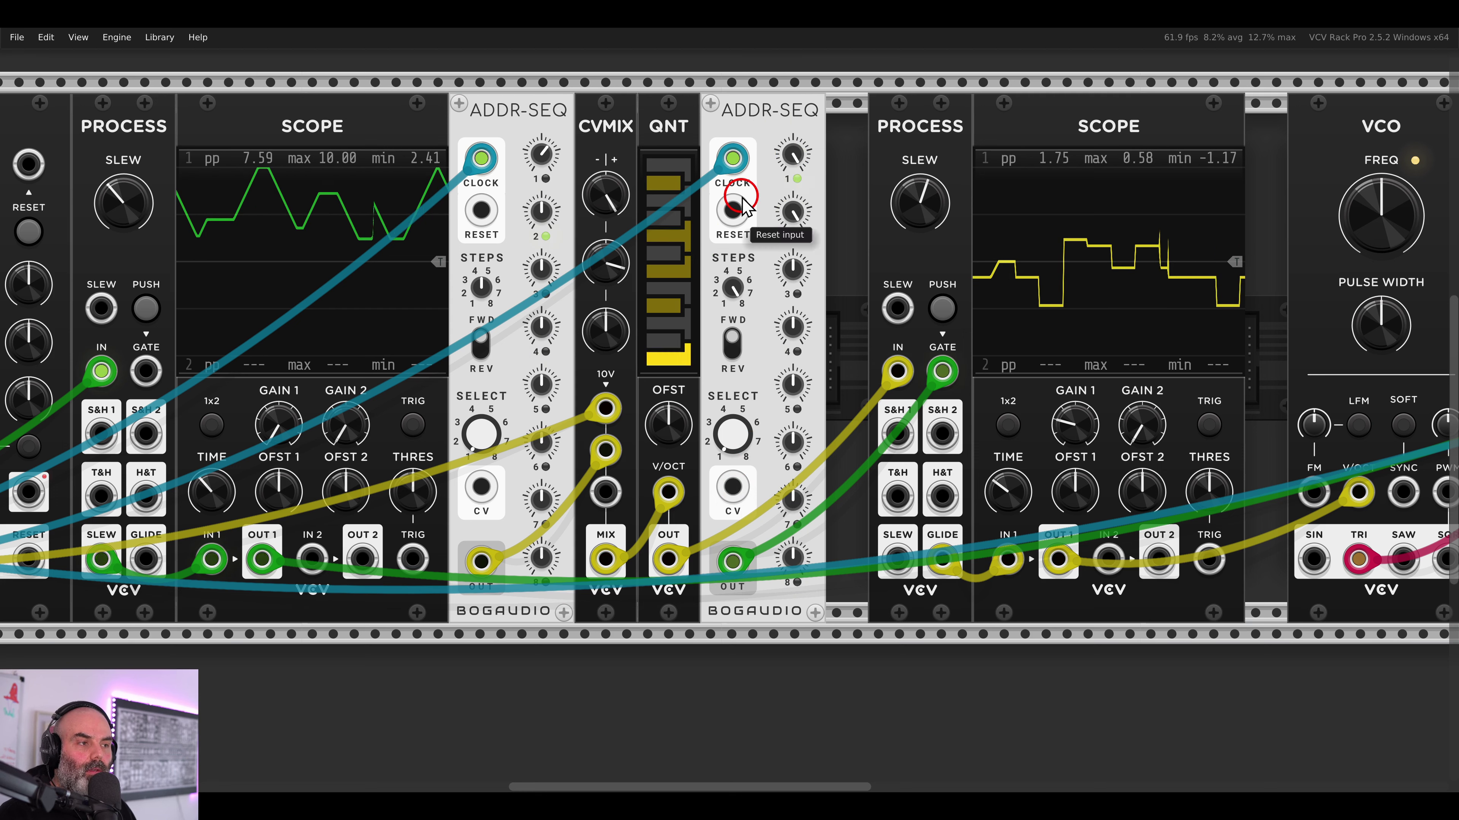
left_click_drag(758, 123, 832, 251)
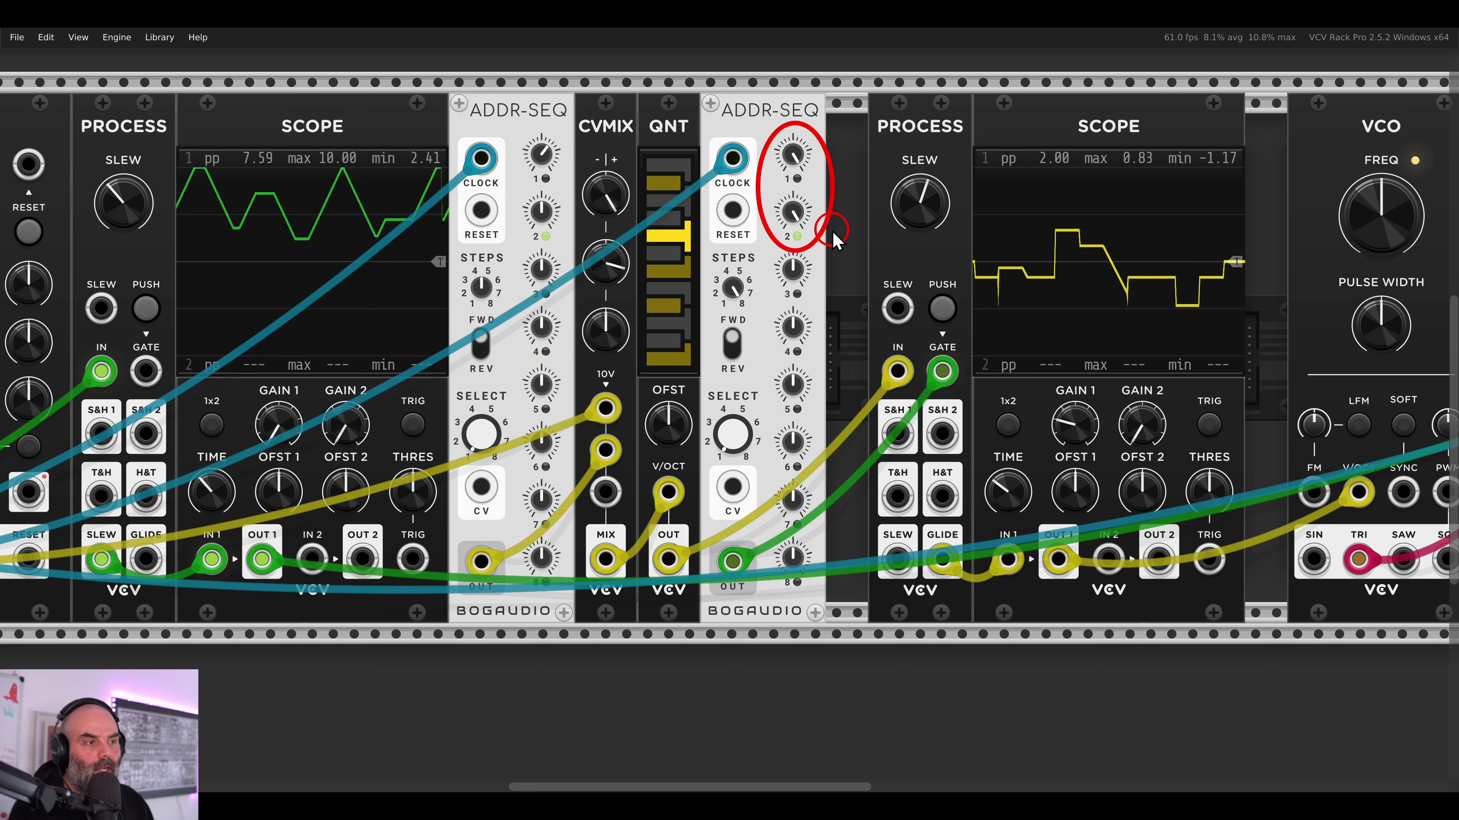
key("Escape")
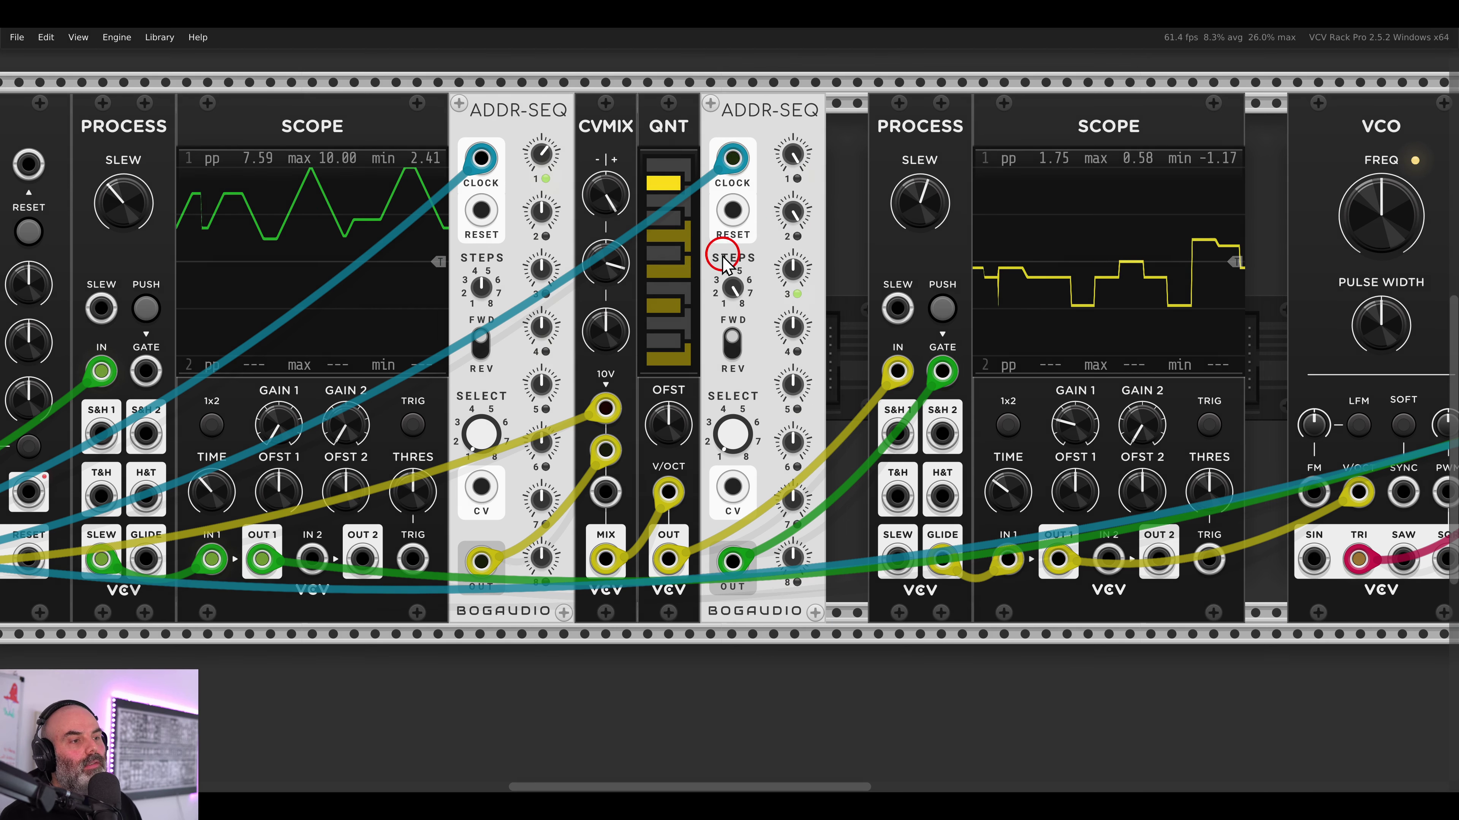
left_click_drag(704, 255, 768, 318)
key("Escape")
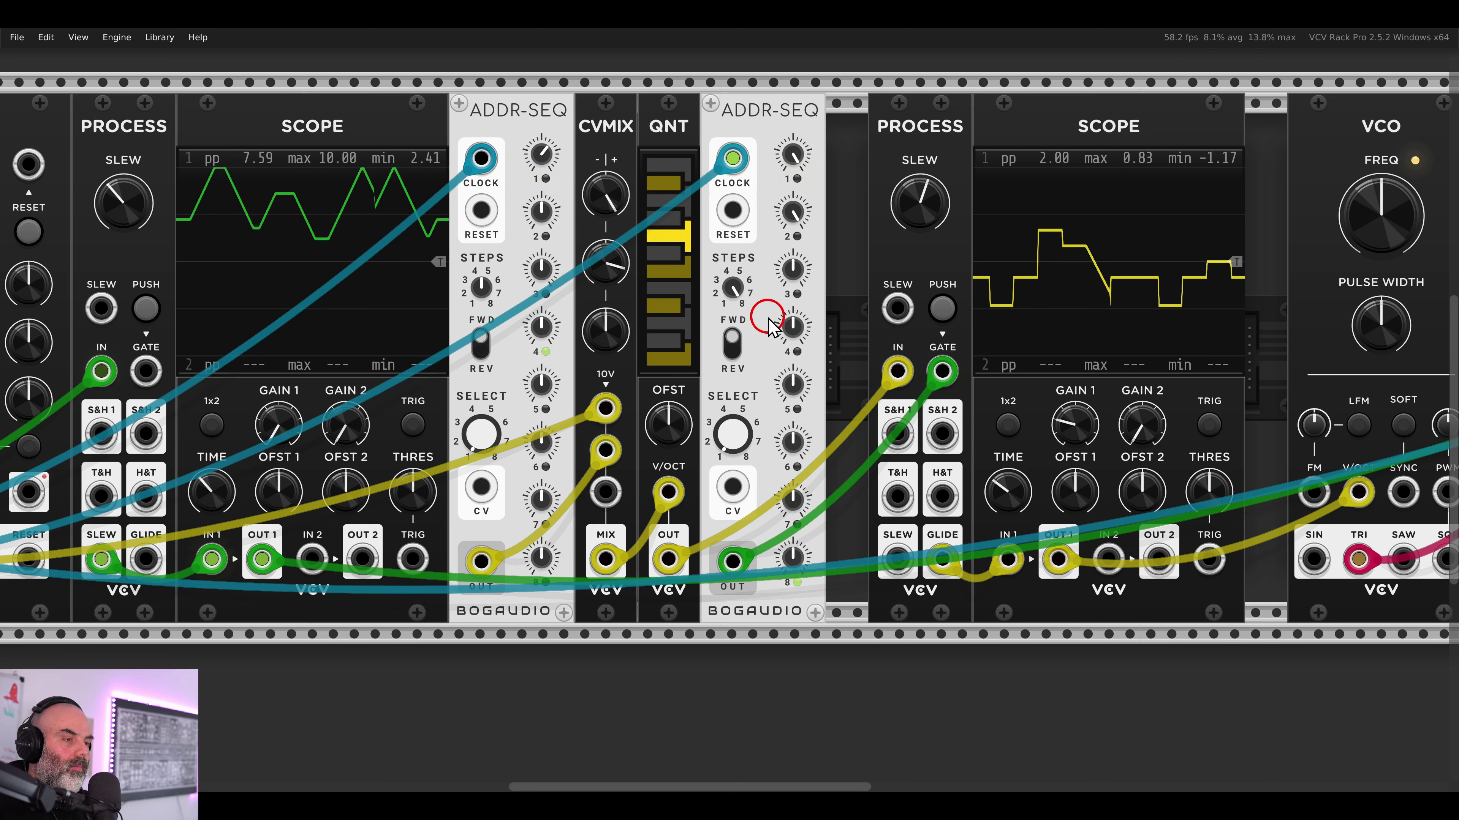
scroll(849, 282, "down", 1)
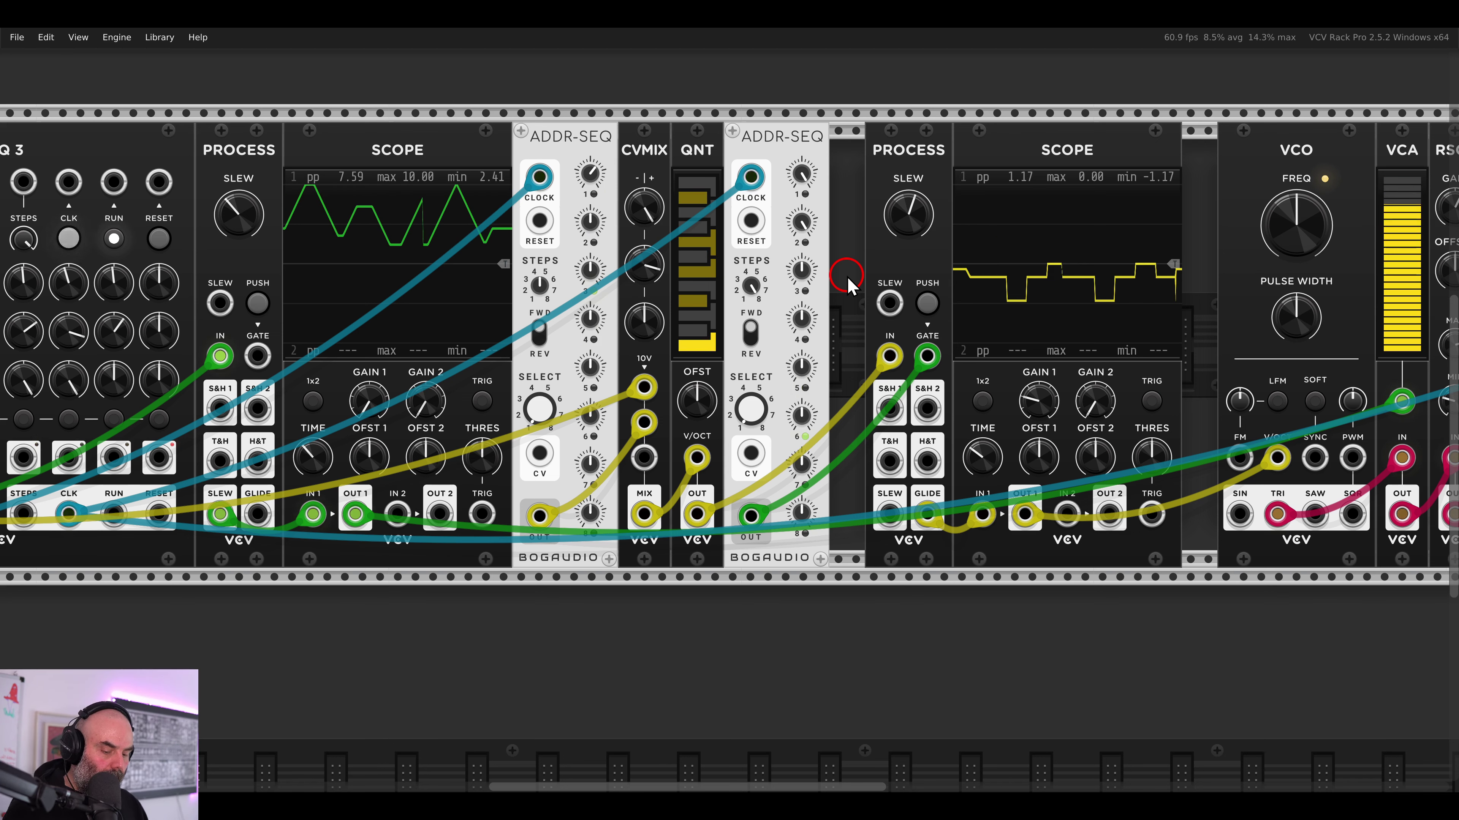
scroll(847, 282, "down", 2)
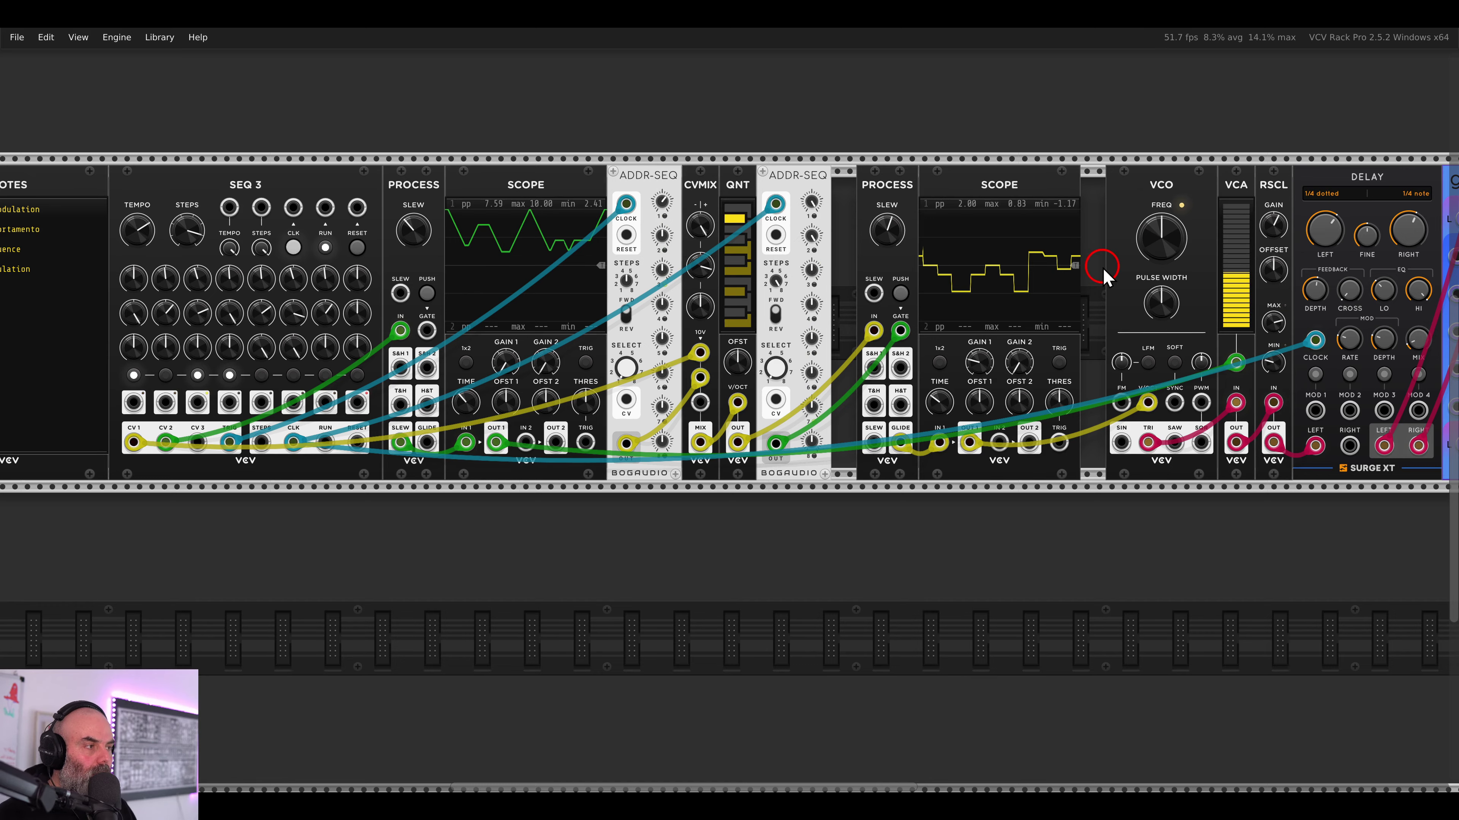
left_click_drag(1107, 277, 684, 270)
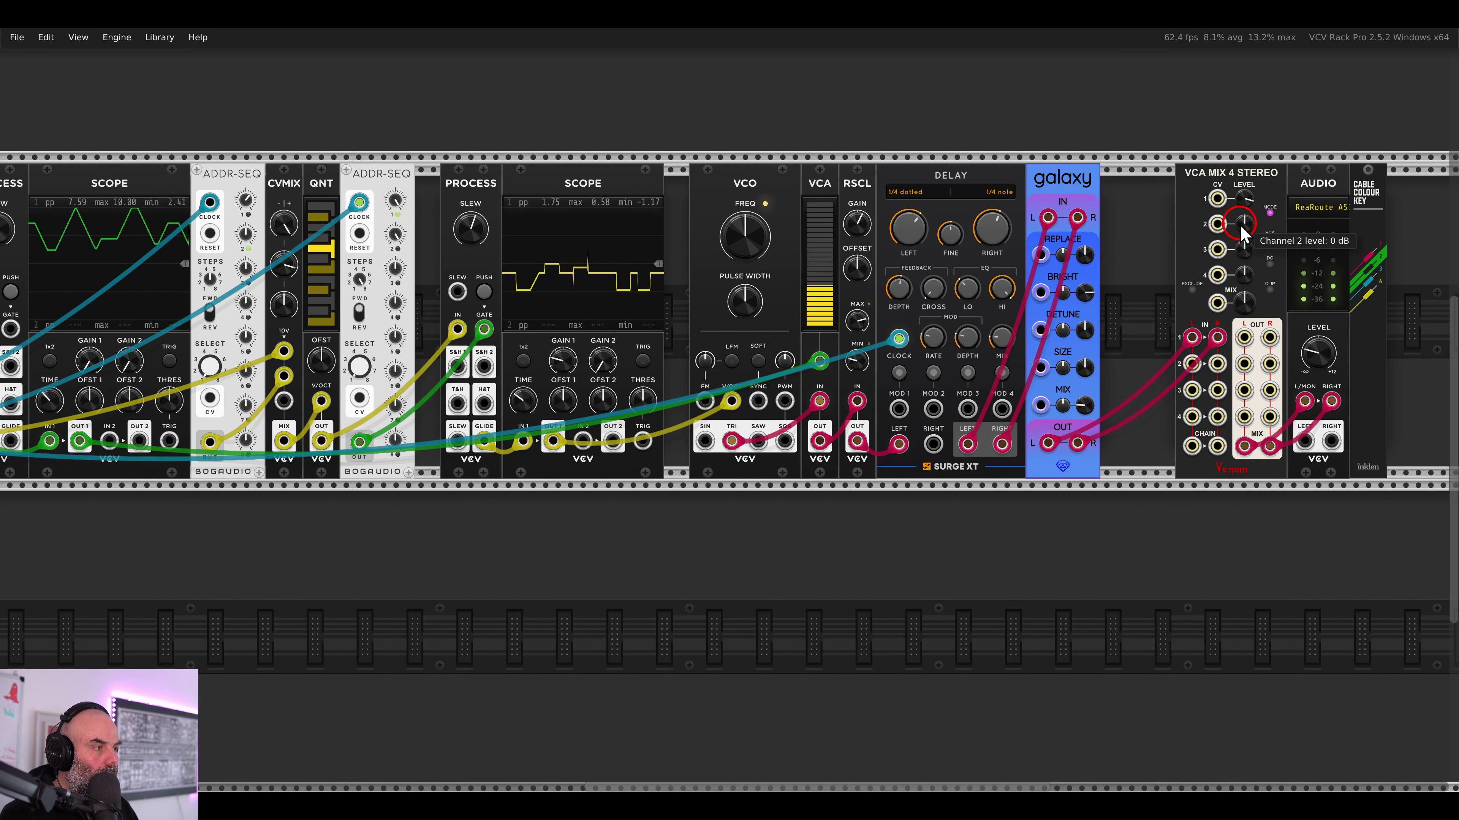
left_click_drag(476, 354, 759, 354)
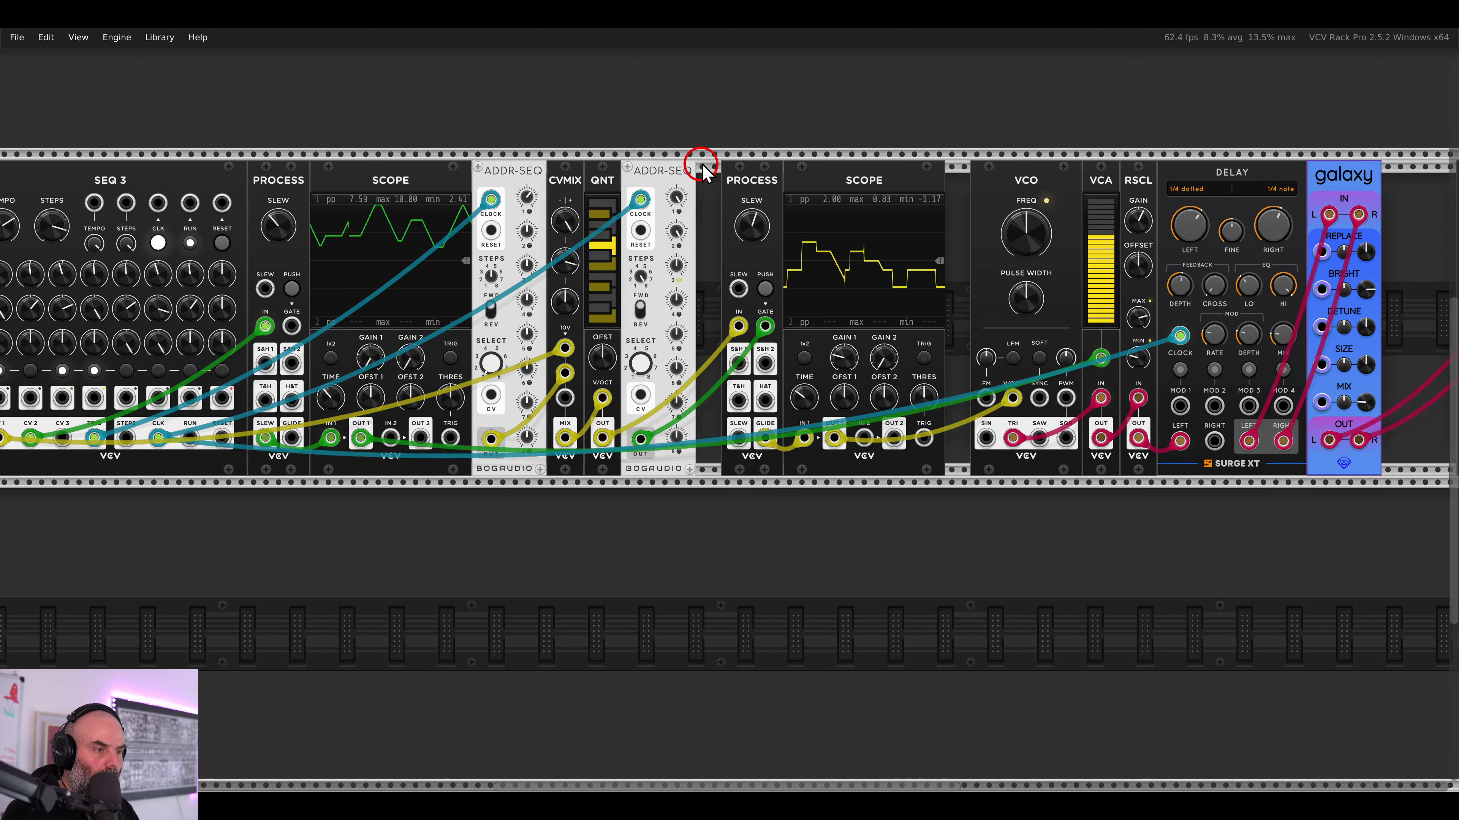
- Shift the modules from SEQ 3 onward away from Notes to close the gaps before the second Process and before the VCO
scroll(703, 299, "up", 2)
scroll(791, 293, "down", 1)
left_click_drag(704, 299, 927, 293)
scroll(791, 293, "down", 1)
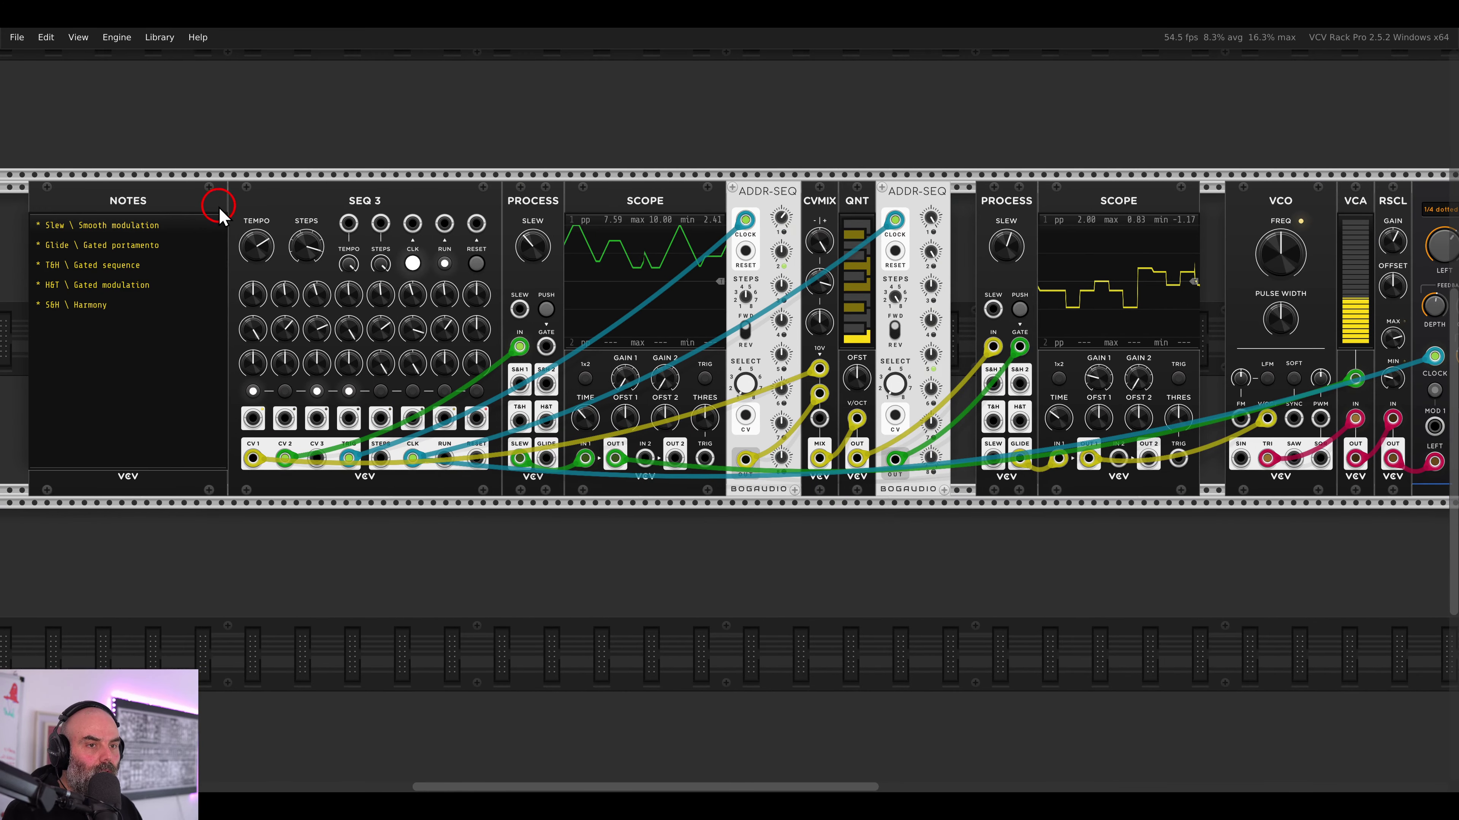
left_click_drag(215, 208, 305, 209)
mouse_move(750, 212)
left_mouse_down()
mouse_move(579, 196)
mouse_move(739, 206)
left_mouse_up()
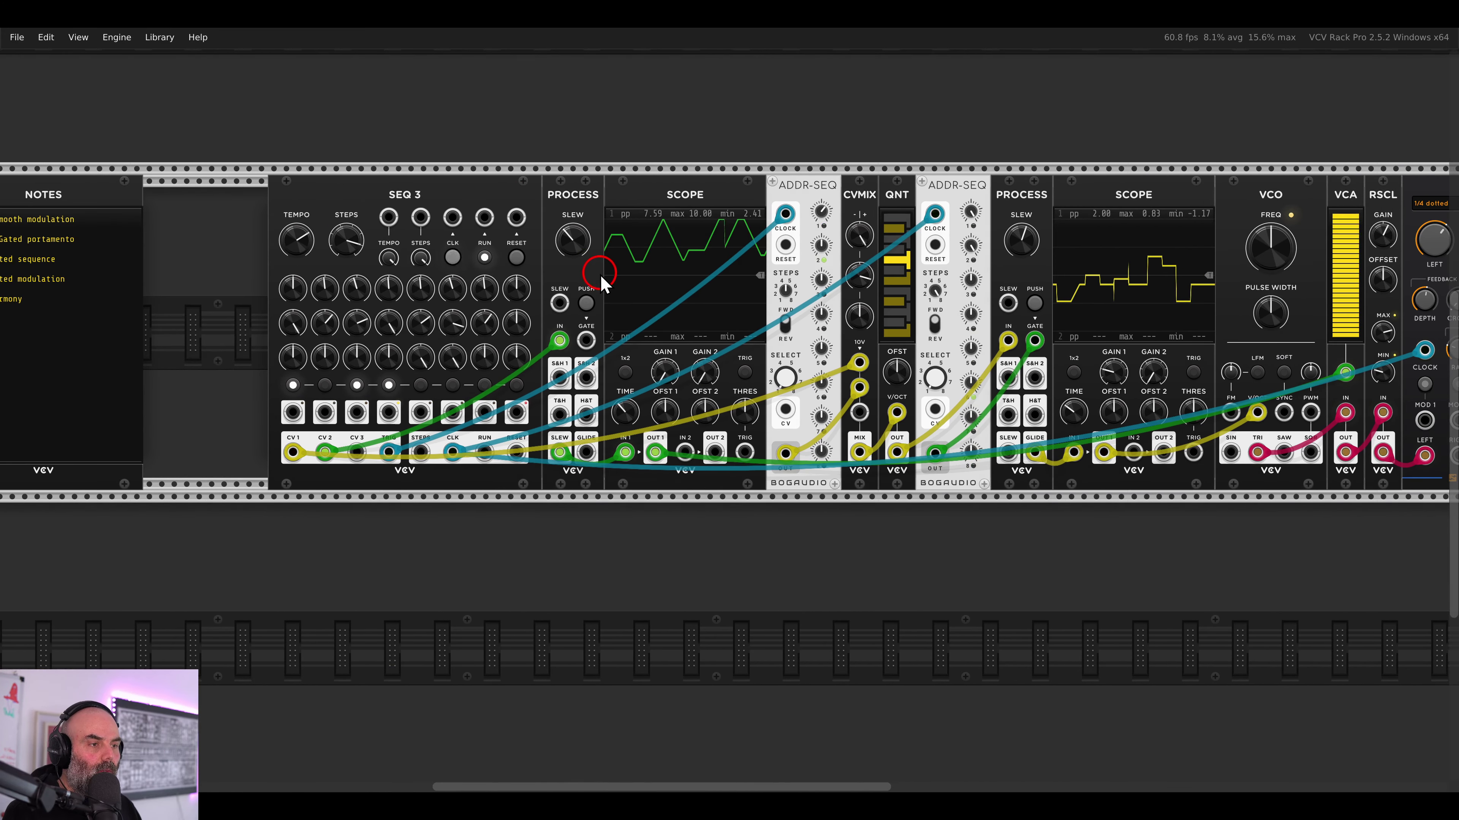
scroll(568, 275, "up", 3)
scroll(597, 281, "left", 2)
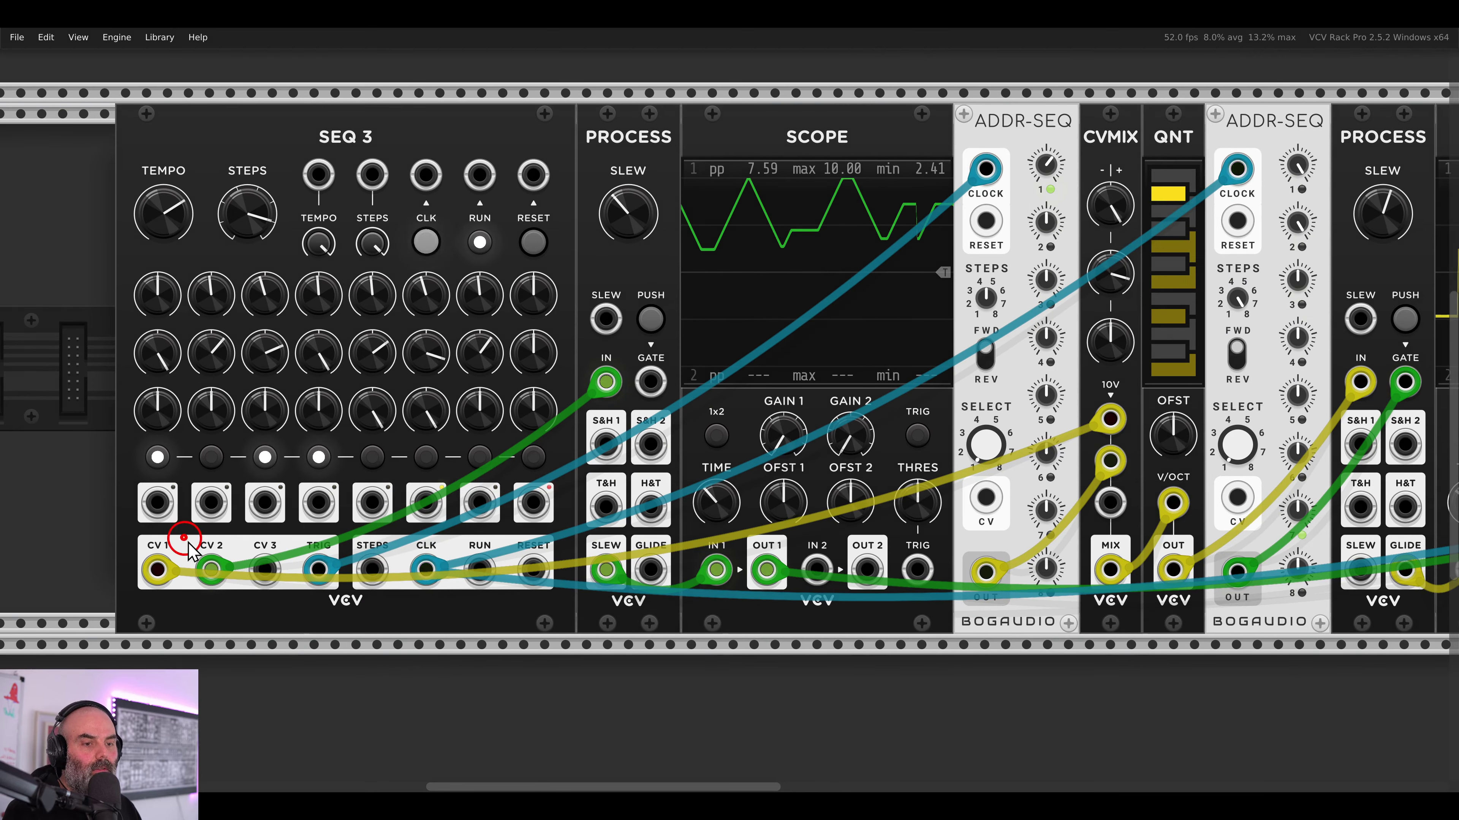
left_click(211, 569)
left_click_drag(666, 158, 942, 276)
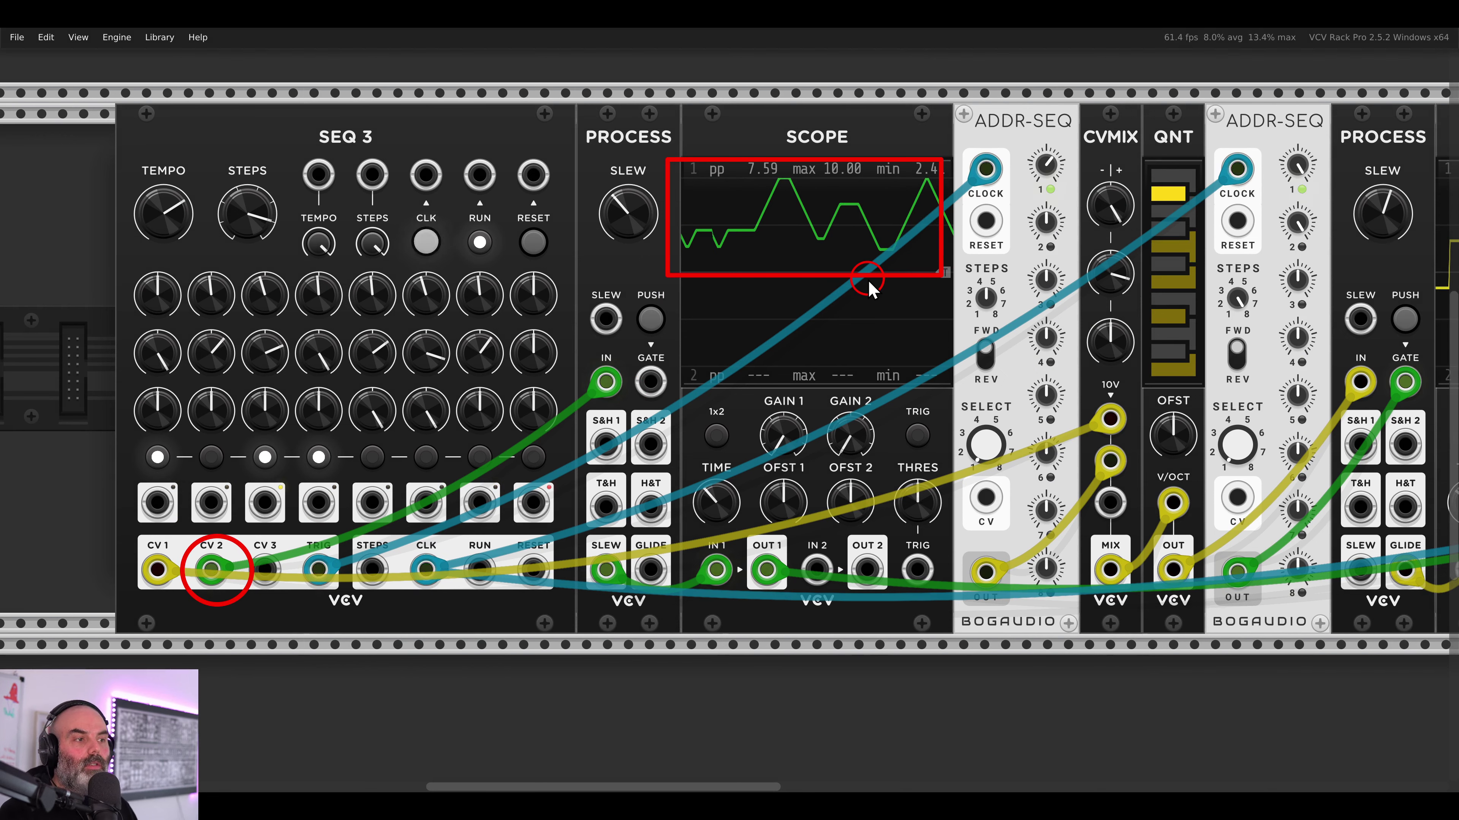
key("Escape")
scroll(837, 286, "down", 3)
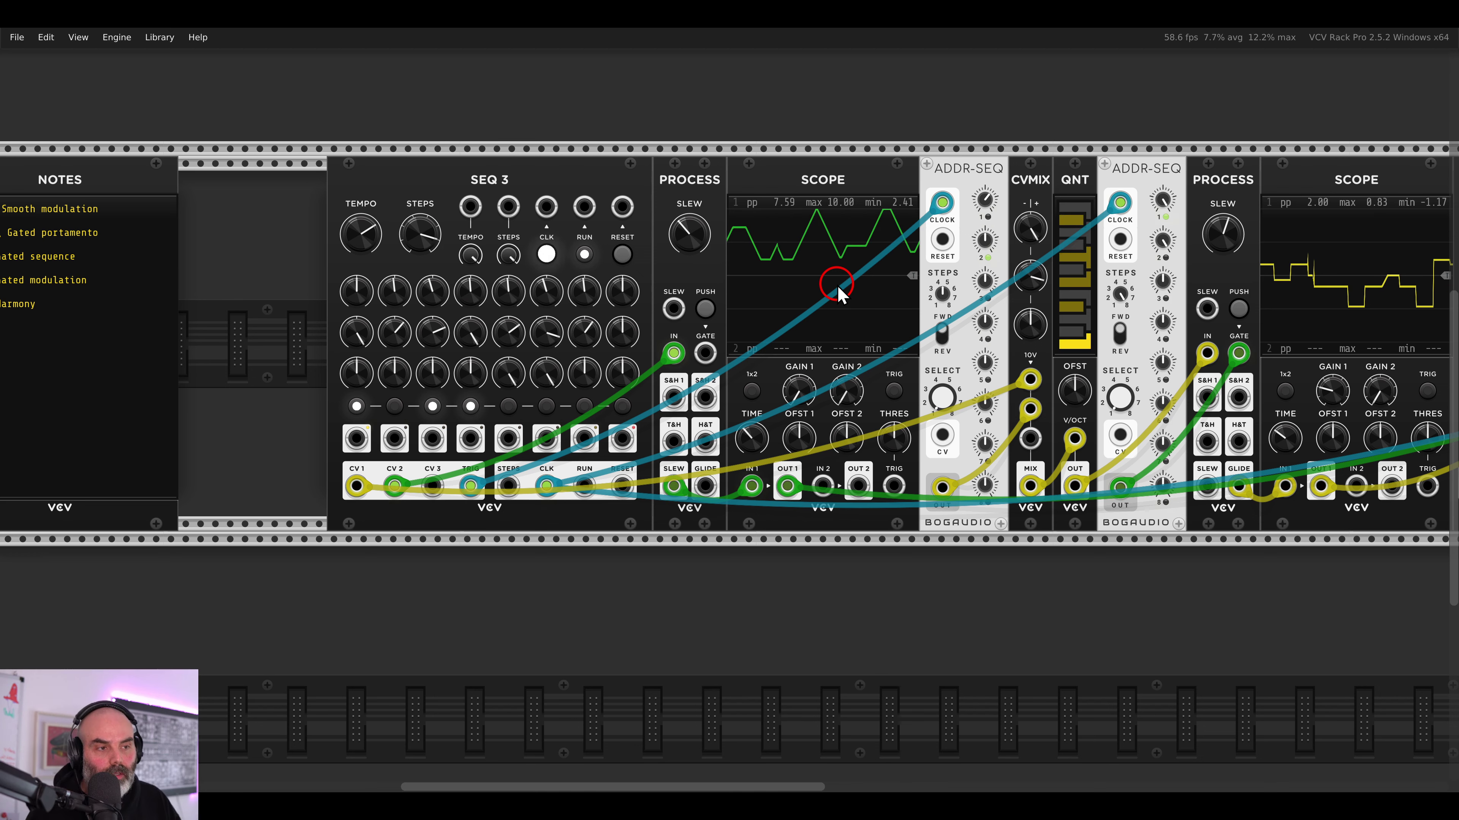
- Add a third VCV Process module and place it in the empty row below the existing patch
scroll(471, 296, "left", 2)
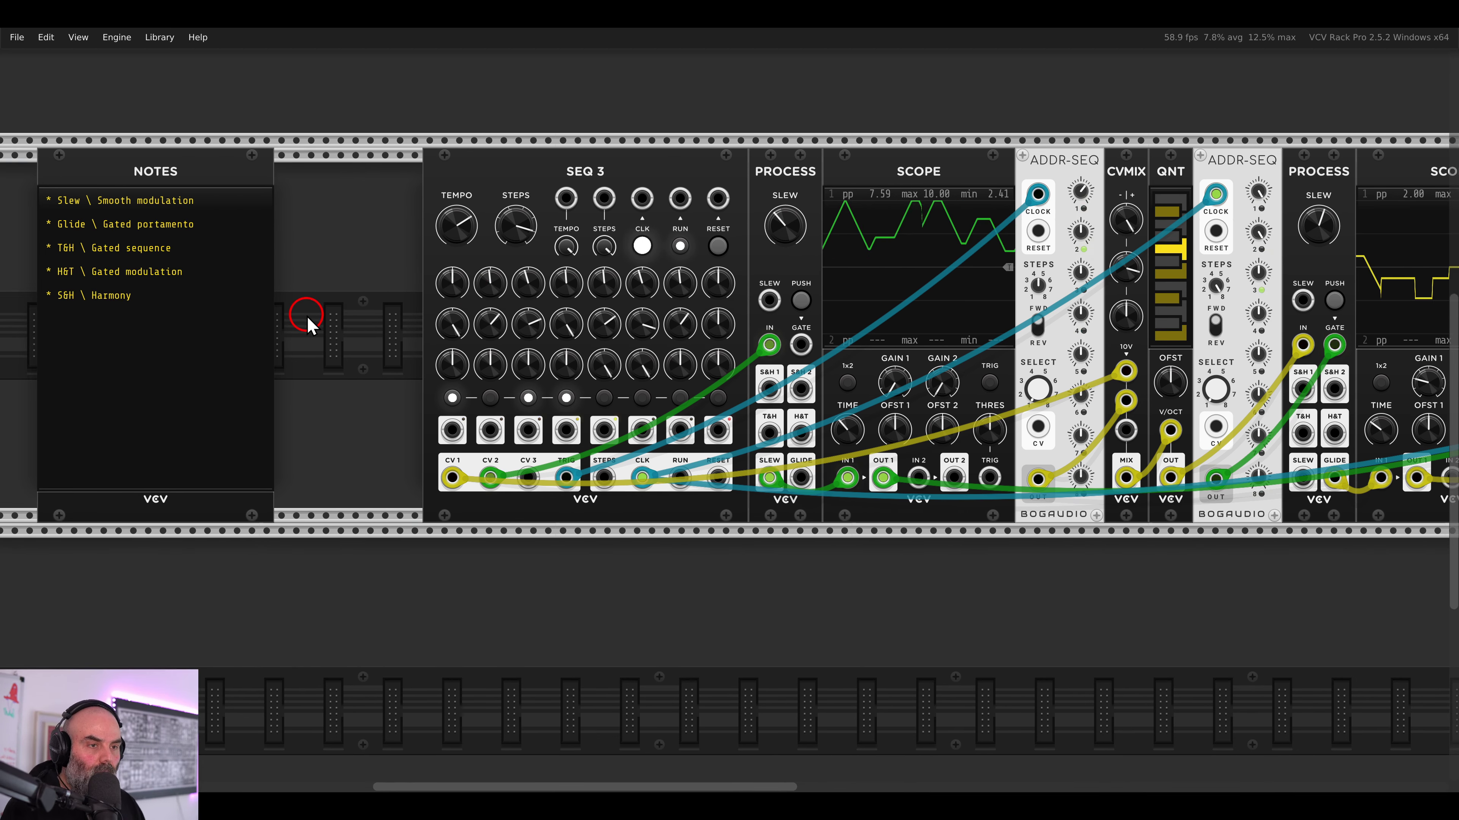
scroll(313, 319, "up", 2)
scroll(416, 305, "left", 4)
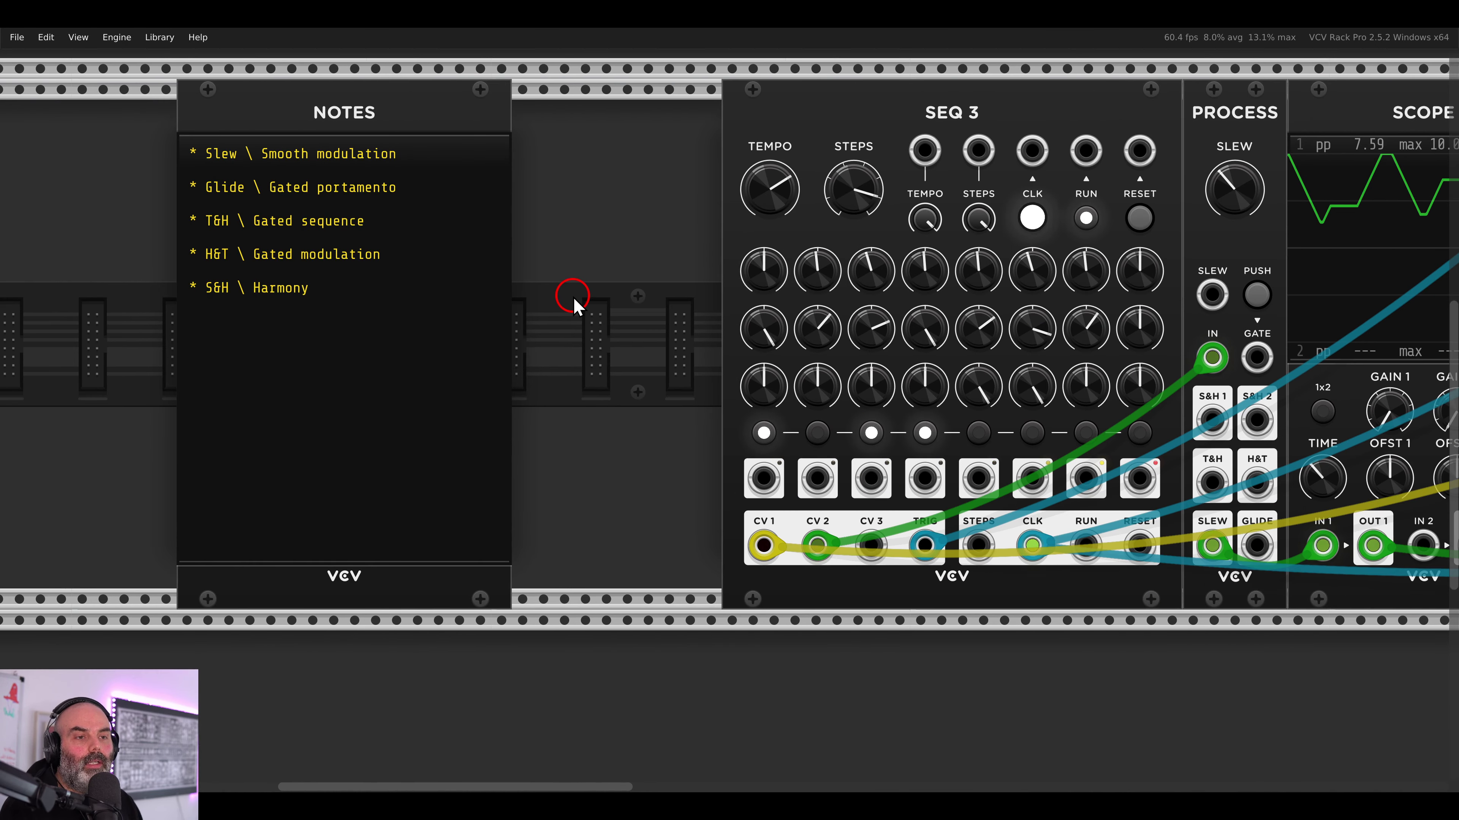
left_click_drag(156, 202, 416, 259)
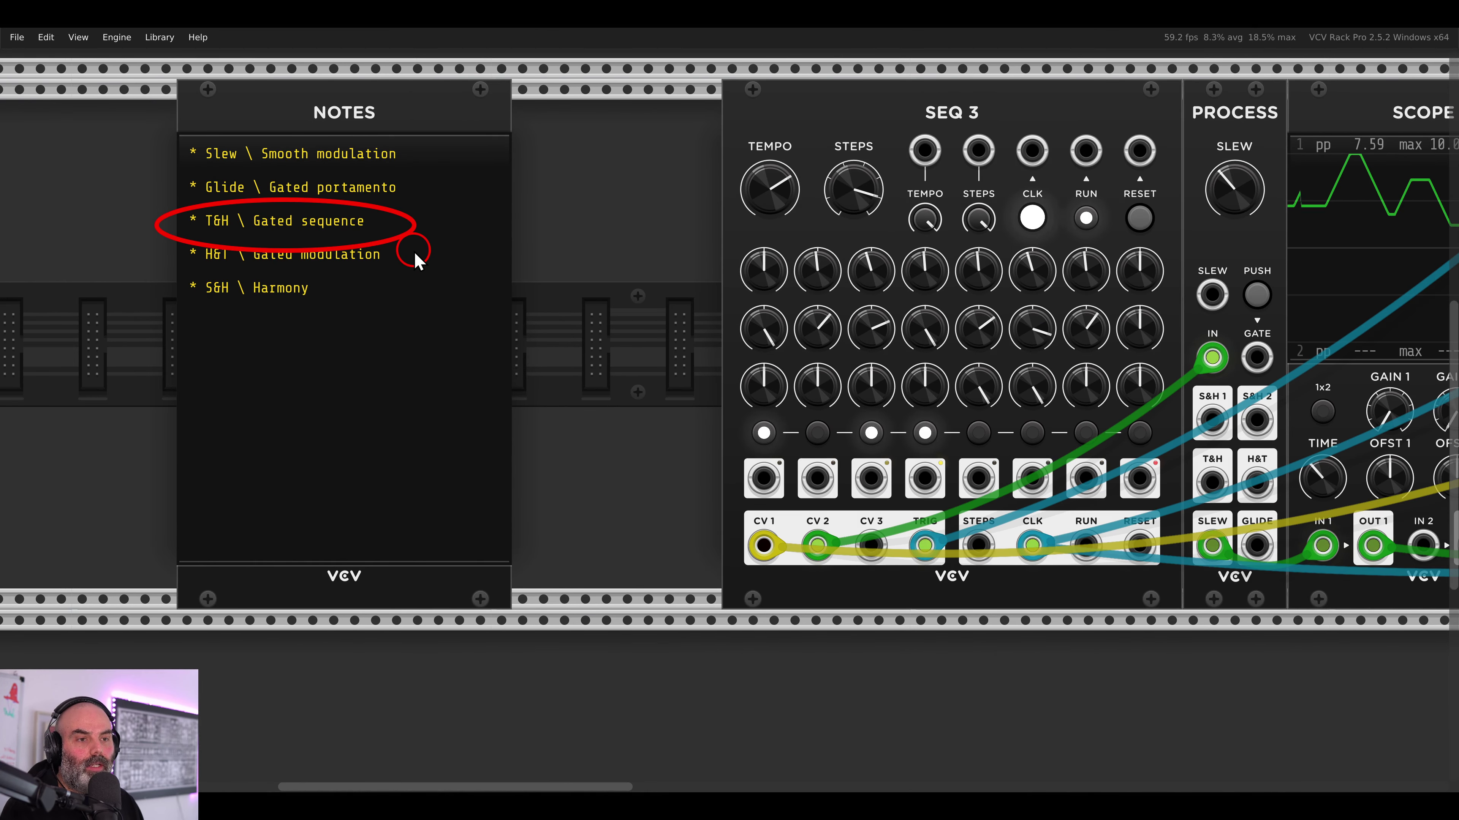
right_click(588, 253)
type("proc")
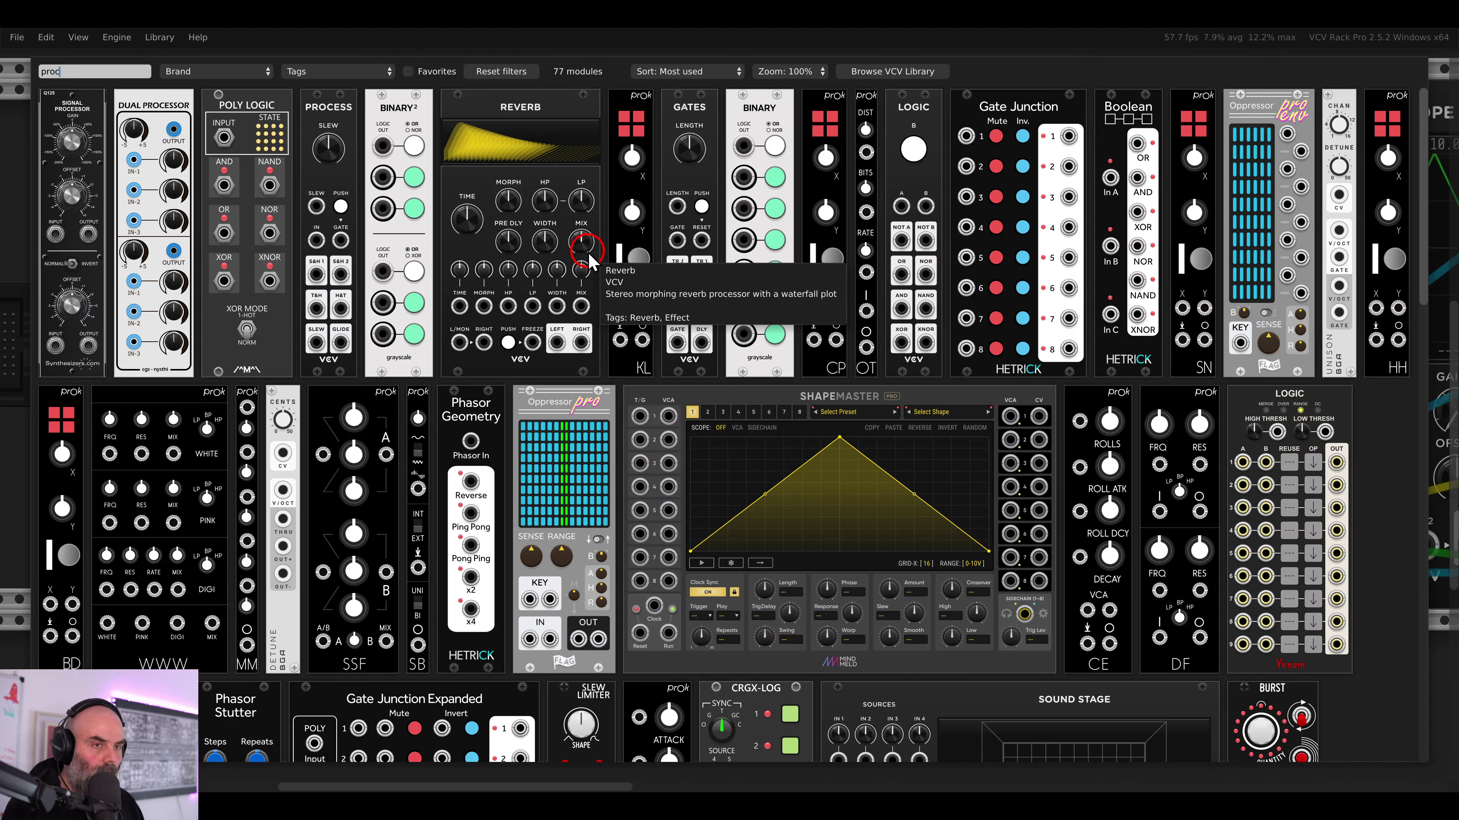
left_click_drag(328, 167, 602, 228)
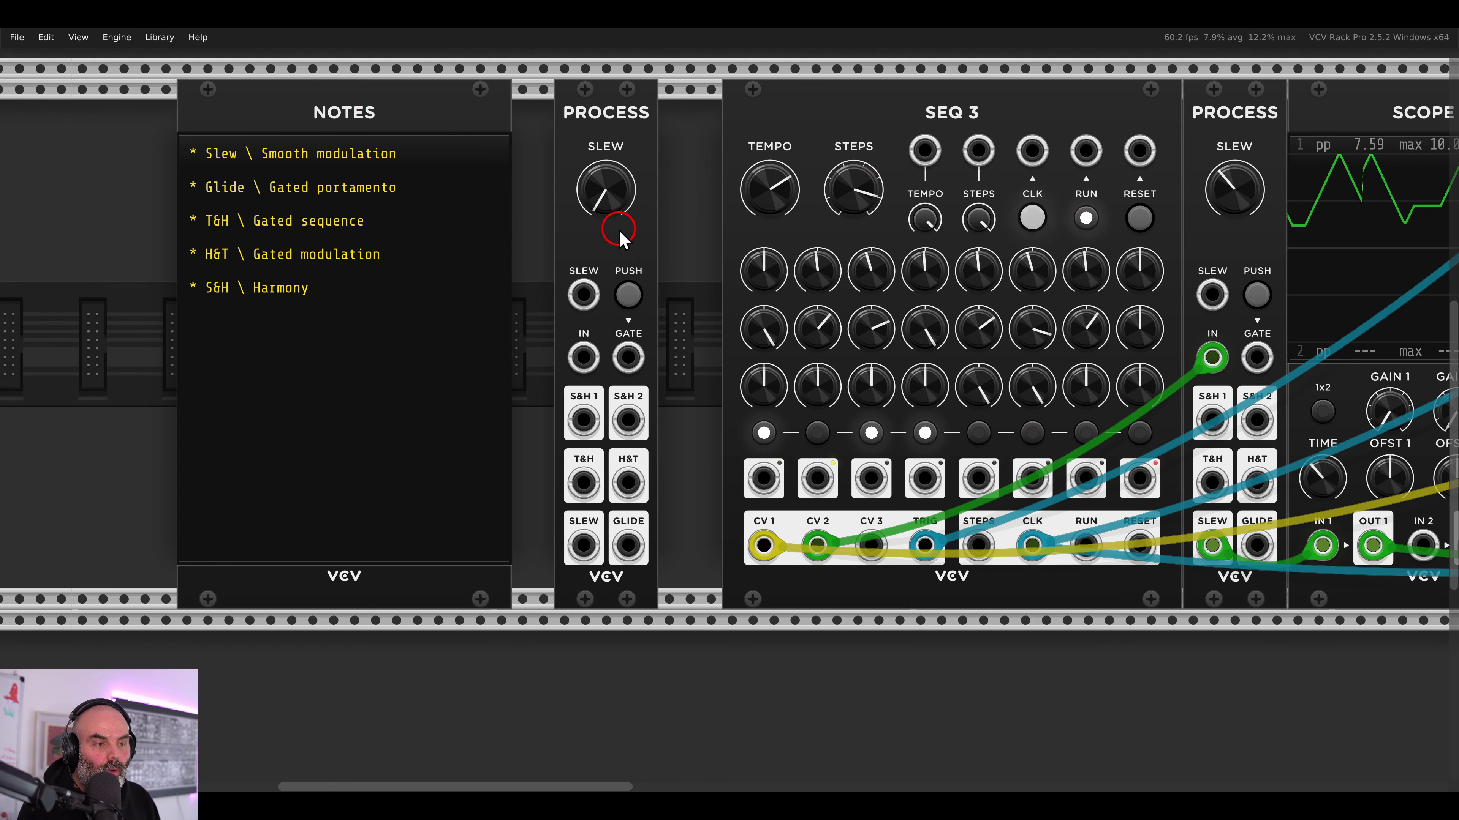
scroll(629, 298, "down", 3)
left_click_drag(630, 213, 989, 528)
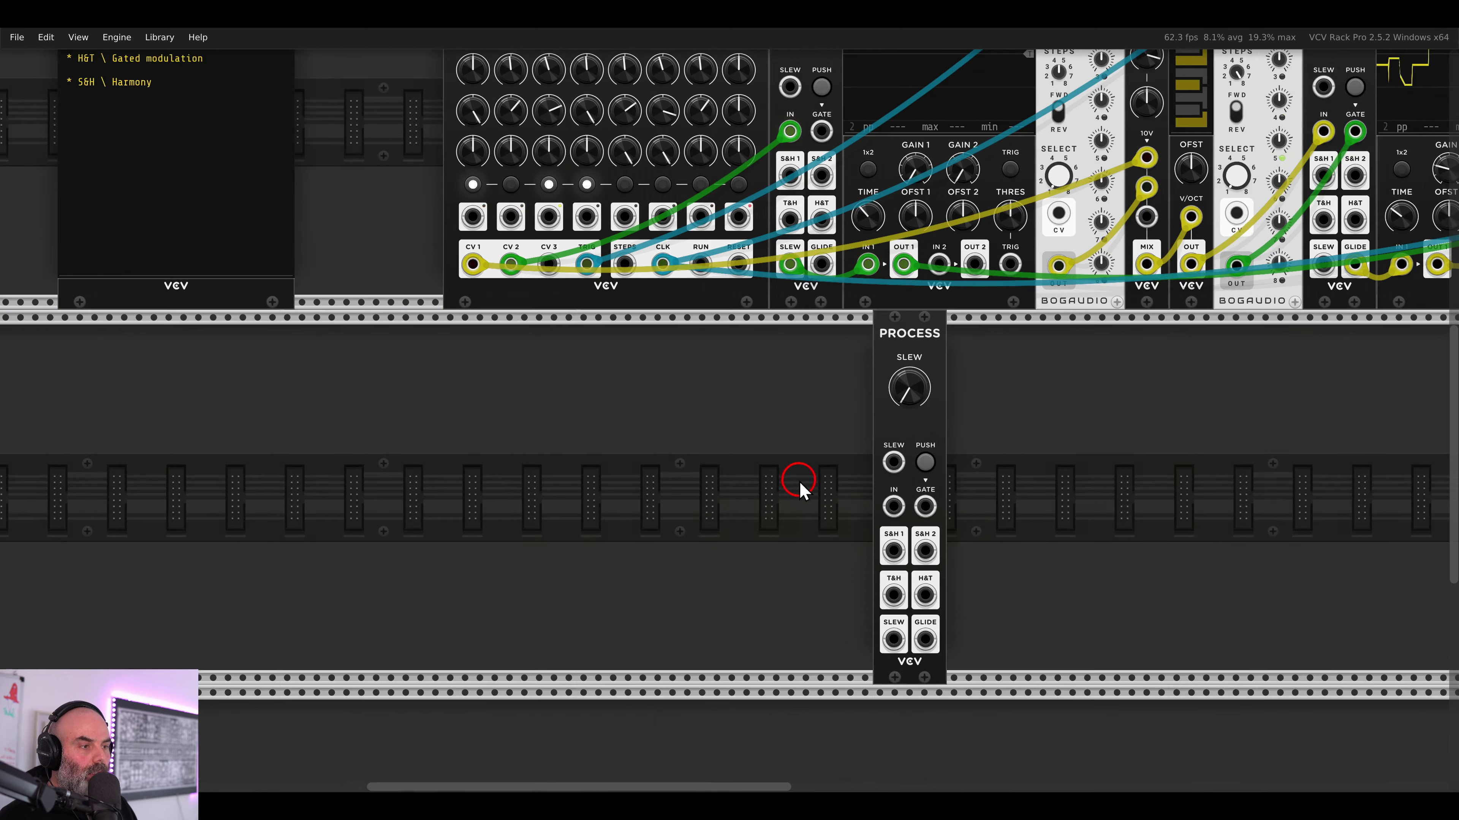
- Add a second SEQ 3 directly below the first, and patch its CLK, RUN and RESET inputs from the first SEQ 3's matching outputs
right_click(799, 481)
key("BackSpace")
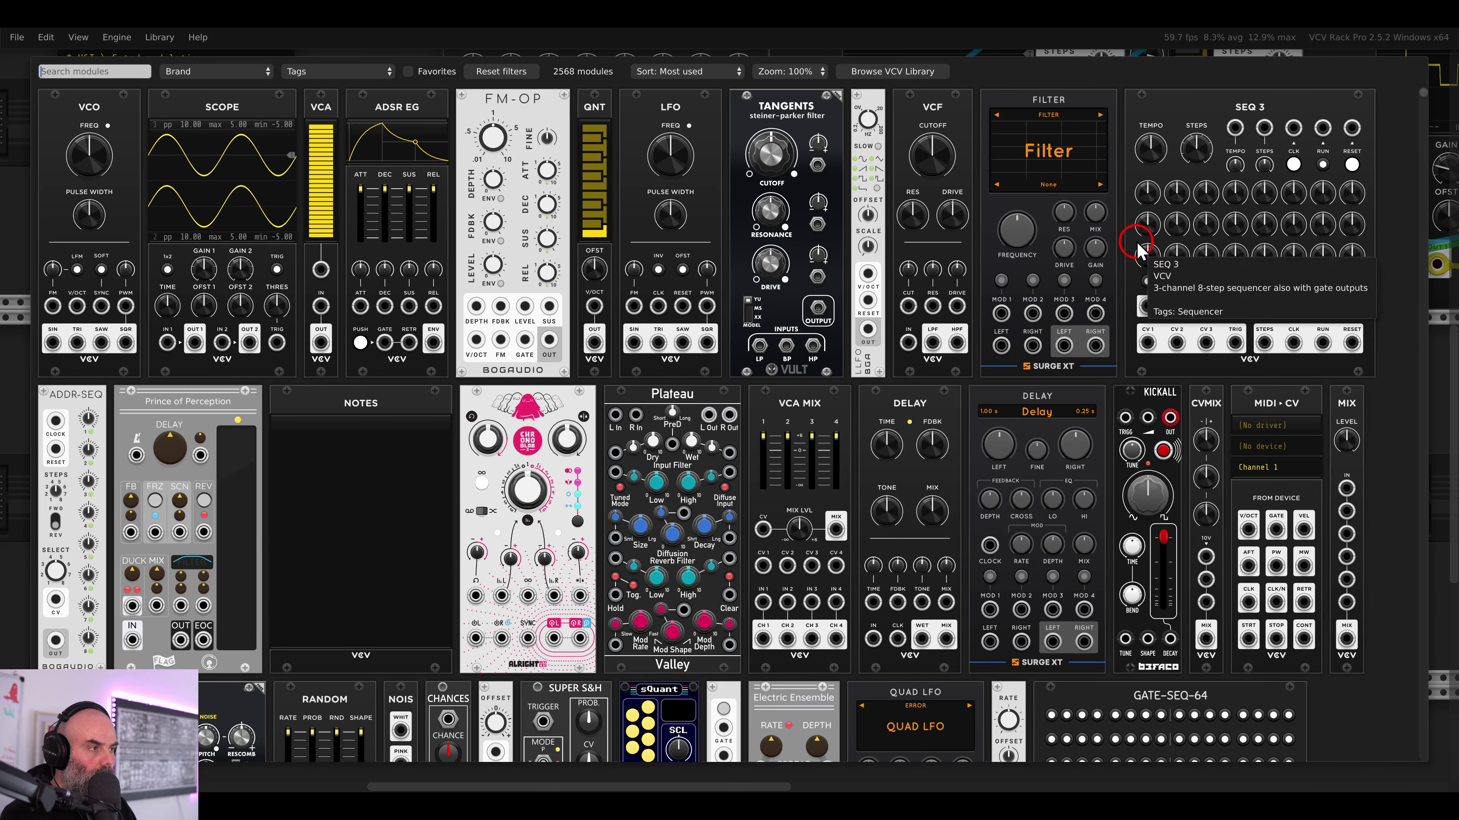
left_click(1176, 122)
left_click_drag(804, 336, 662, 265)
left_click_drag(703, 361, 700, 264)
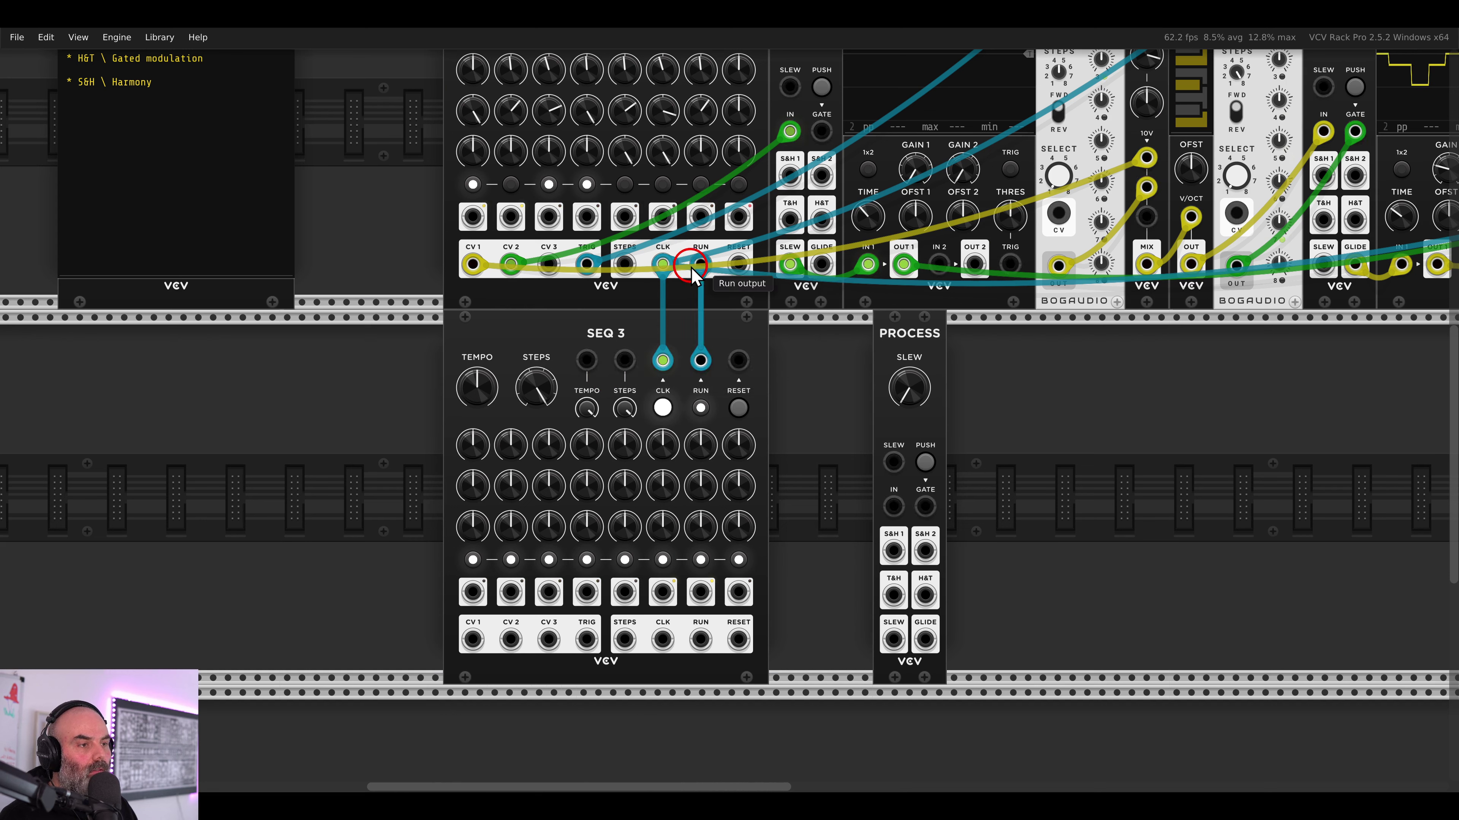
left_click_drag(738, 360, 739, 265)
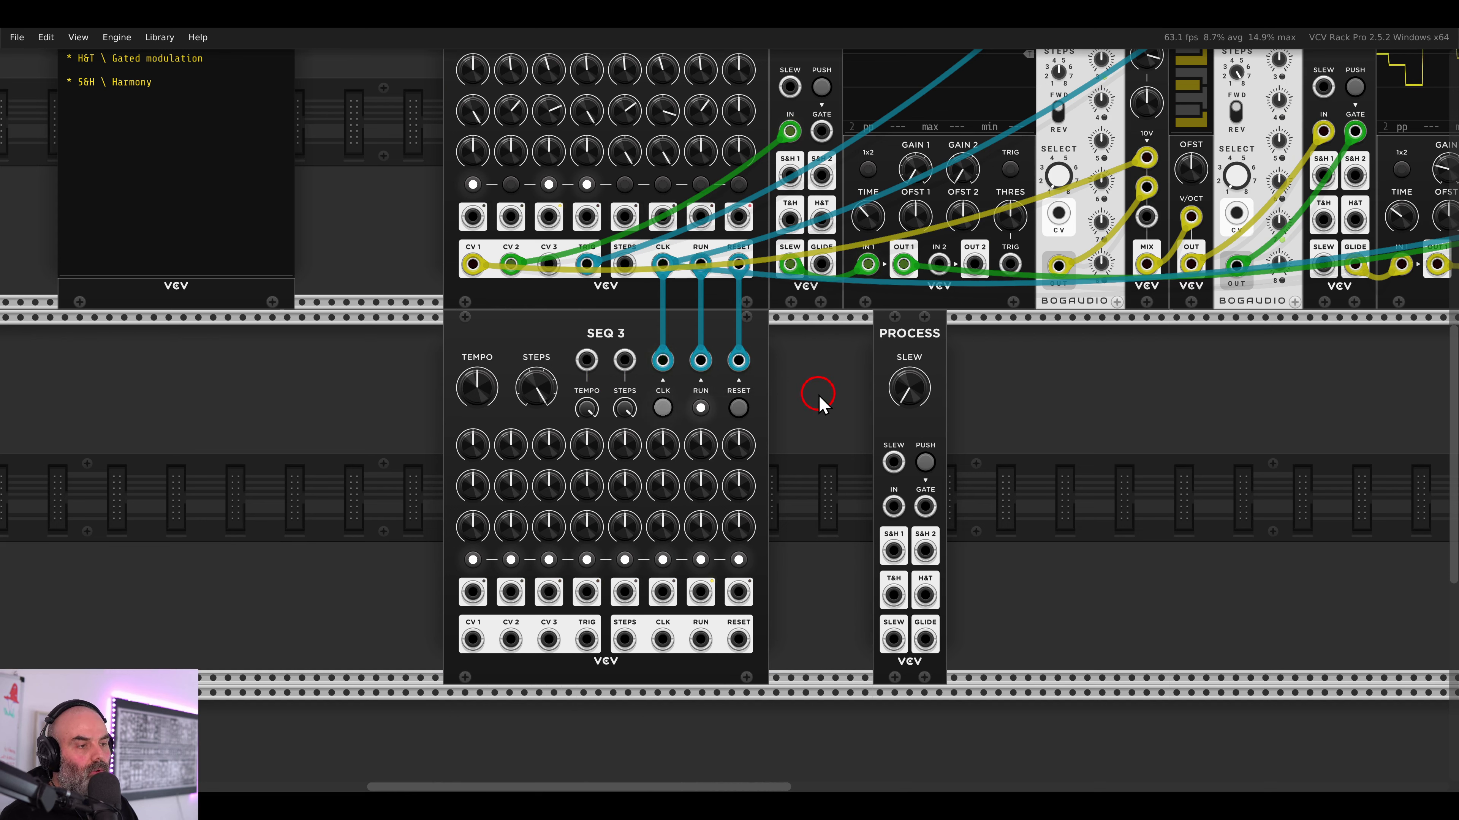
- Patch the RESET inputs of both ADDR-SEQ modules from the first SEQ 3's RESET output
scroll(821, 402, "up", 3)
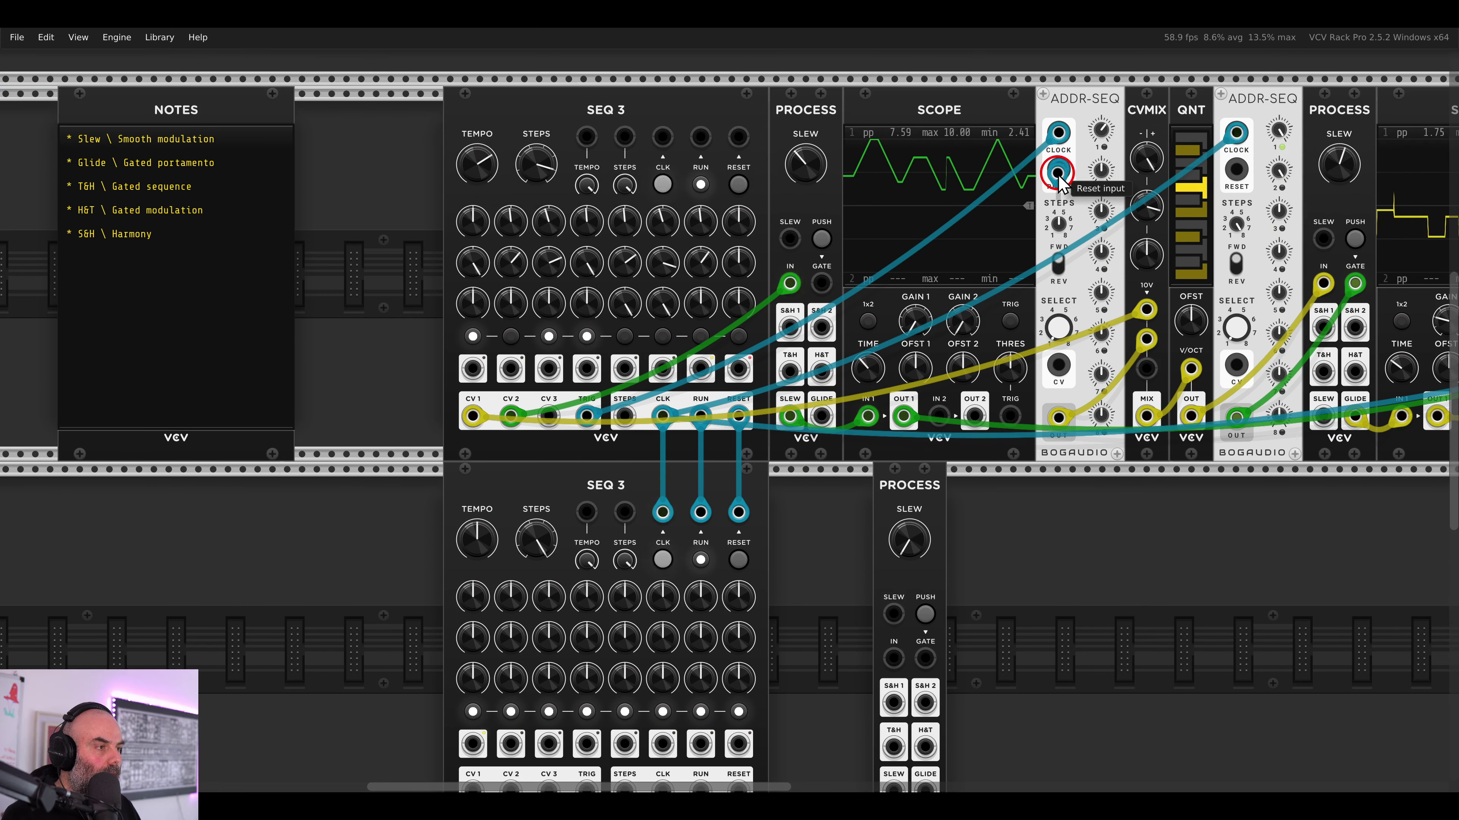
left_click_drag(1058, 169, 739, 415)
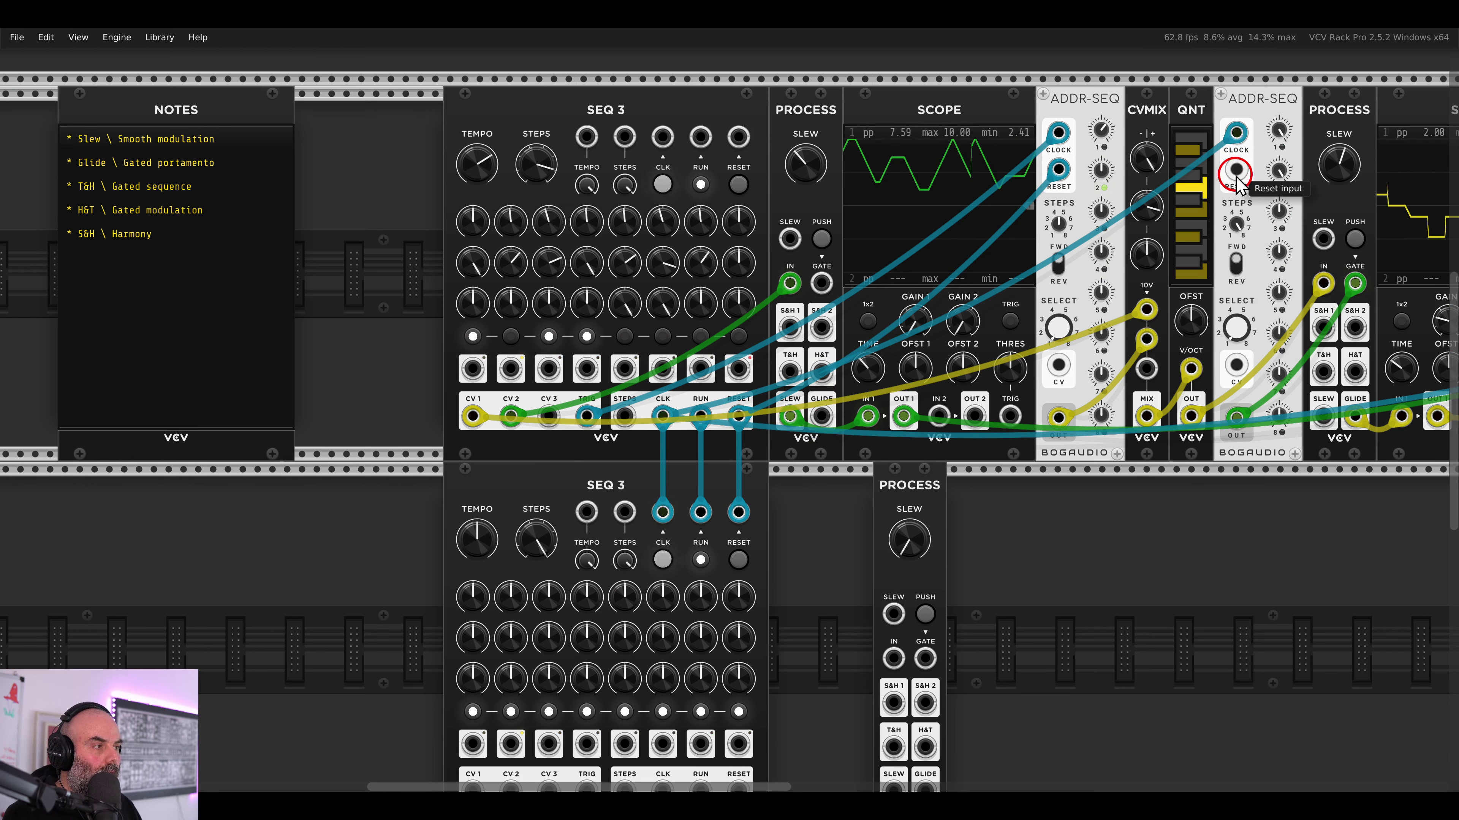
left_click_drag(1237, 171, 738, 416)
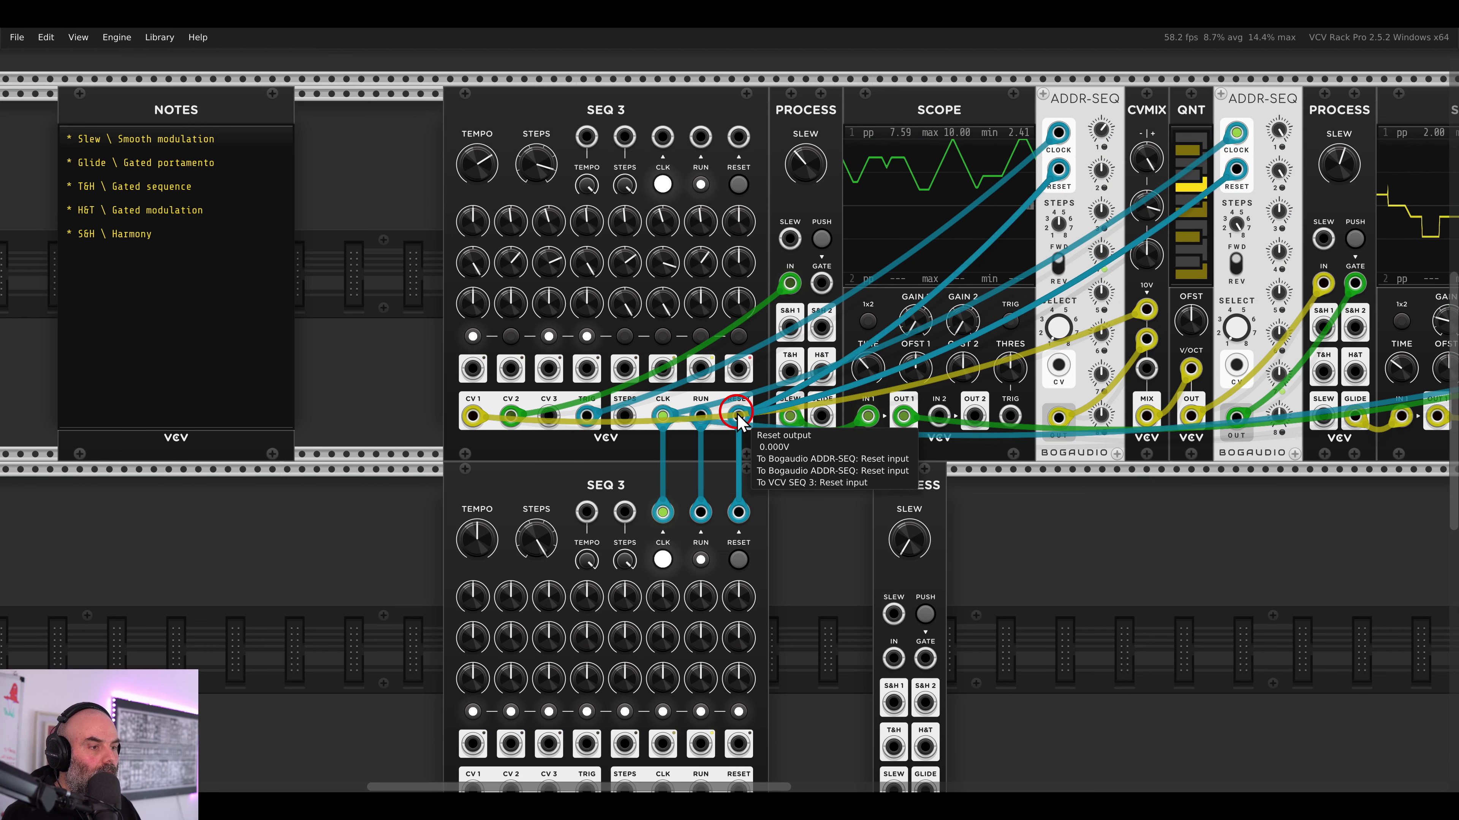
left_click(700, 185)
- Move the third Process farther from the second SEQ 3, and add a VCV VCO directly after that SEQ 3
scroll(829, 504, "down", 1)
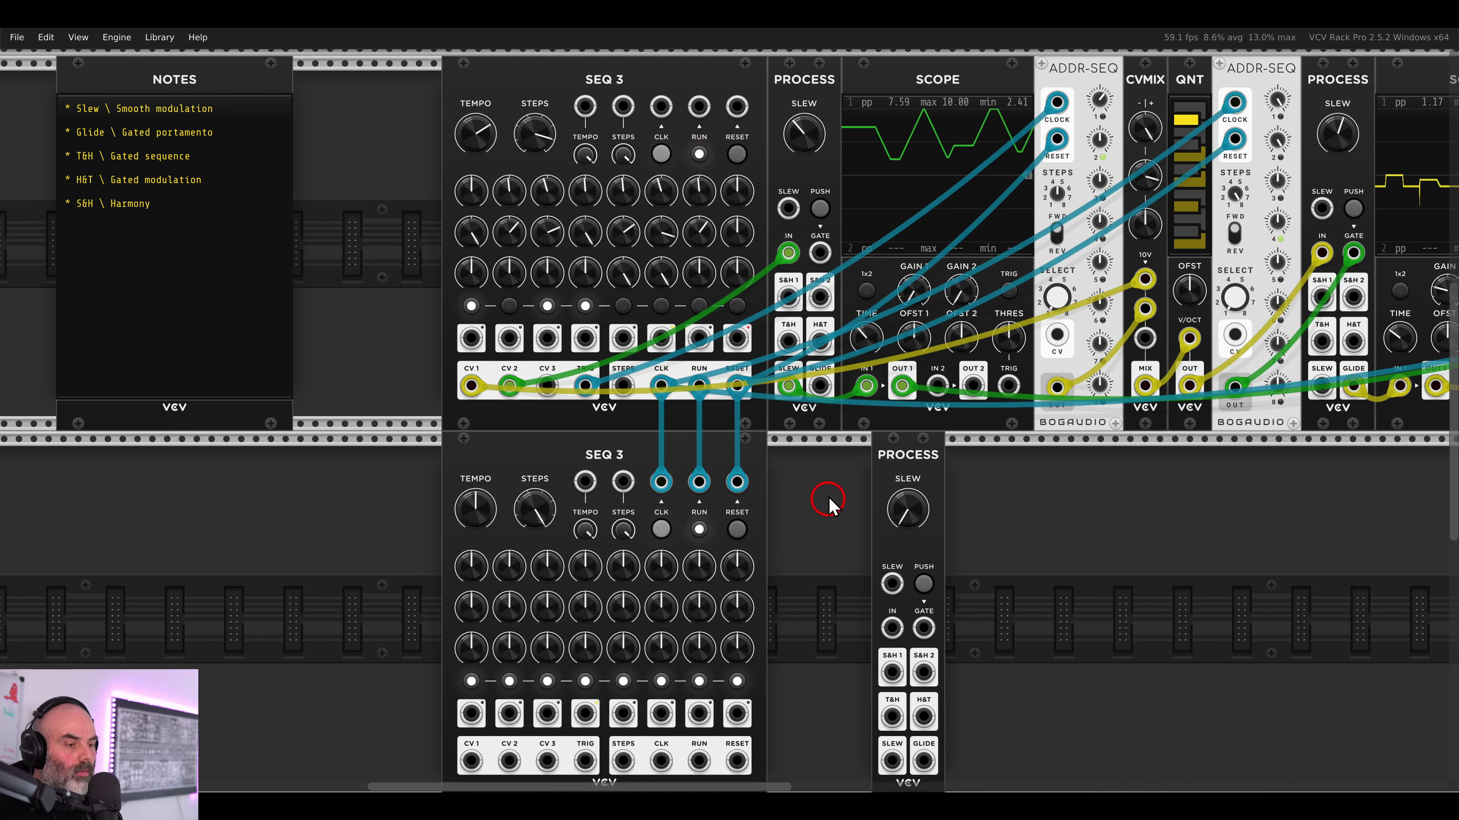
scroll(829, 504, "down", 3)
scroll(820, 427, "up", 2, "ctrl")
left_click_drag(815, 454, 796, 390)
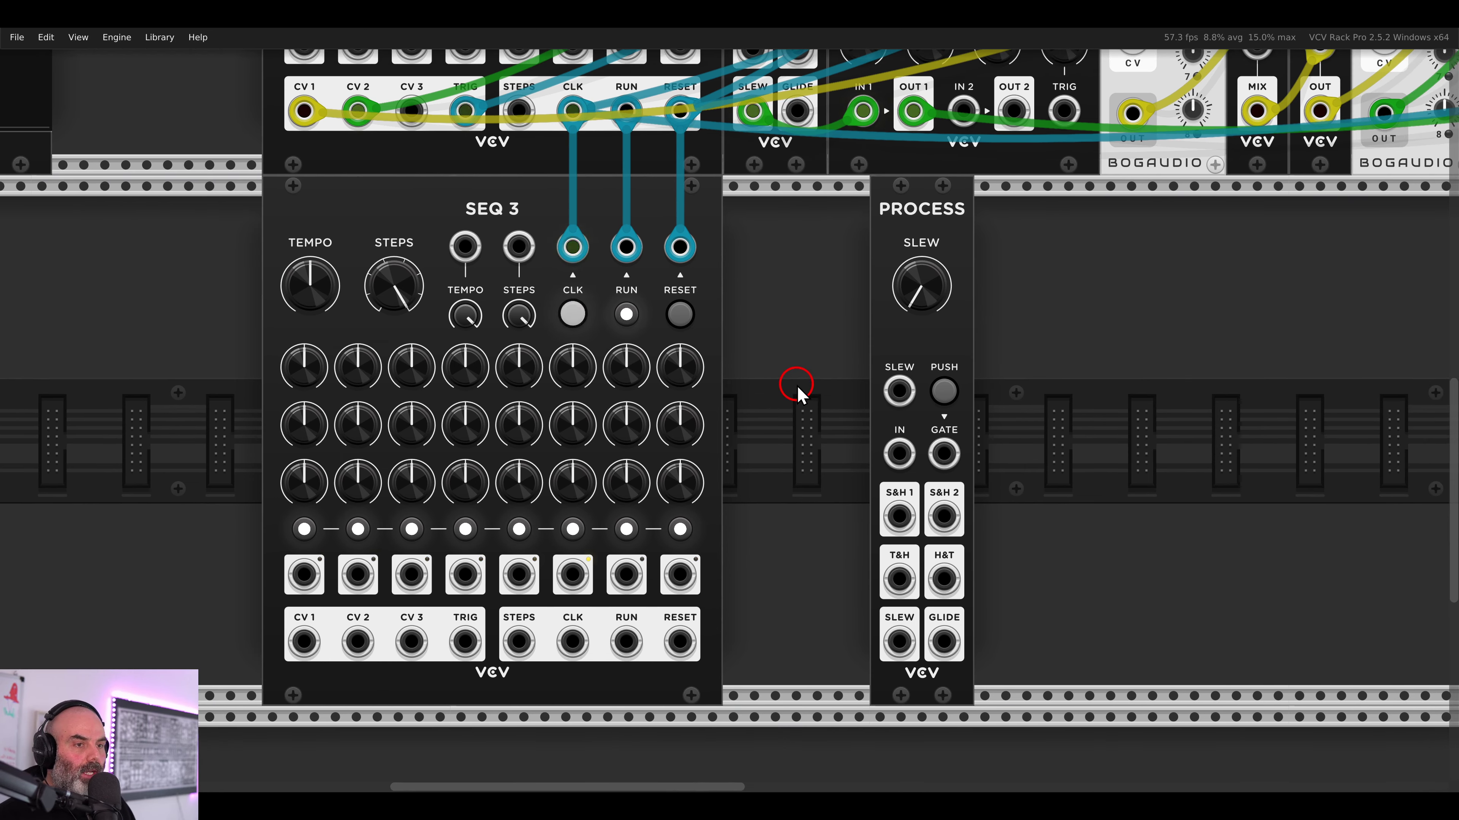
left_click_drag(913, 247, 1080, 259)
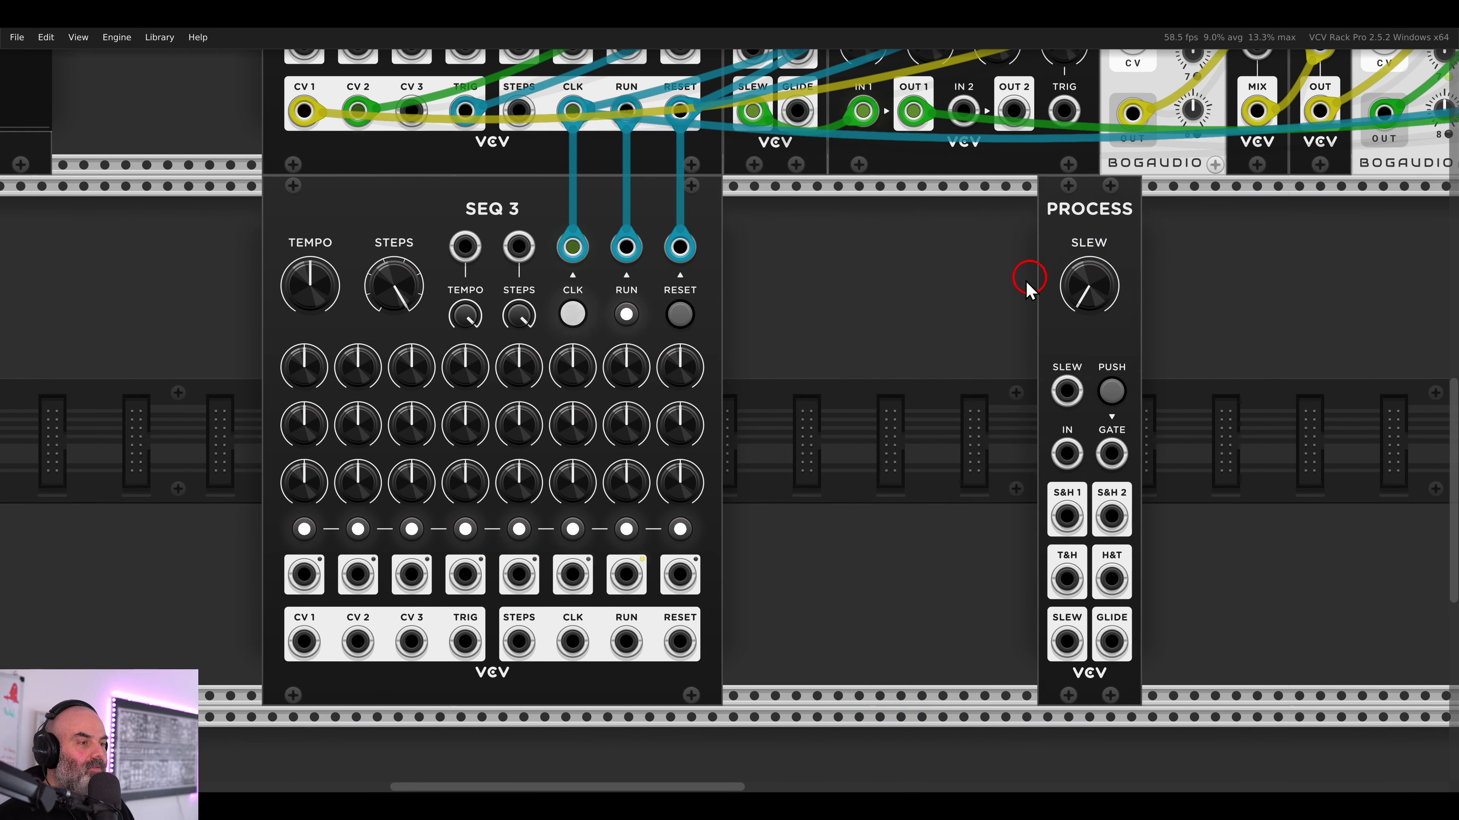
right_click(962, 306)
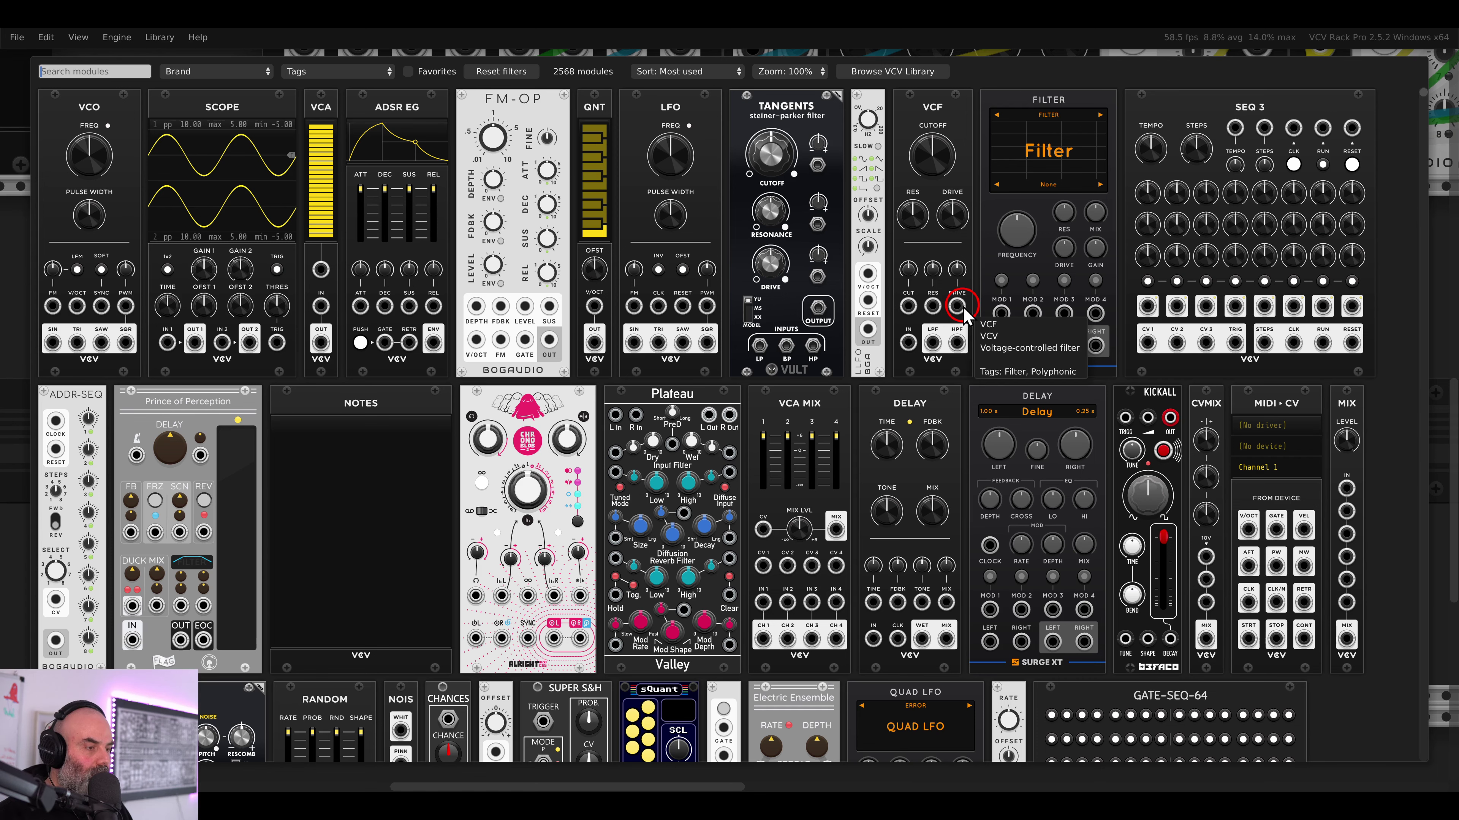
left_click(113, 115)
left_click_drag(885, 255, 694, 264)
left_click_drag(970, 282, 788, 267)
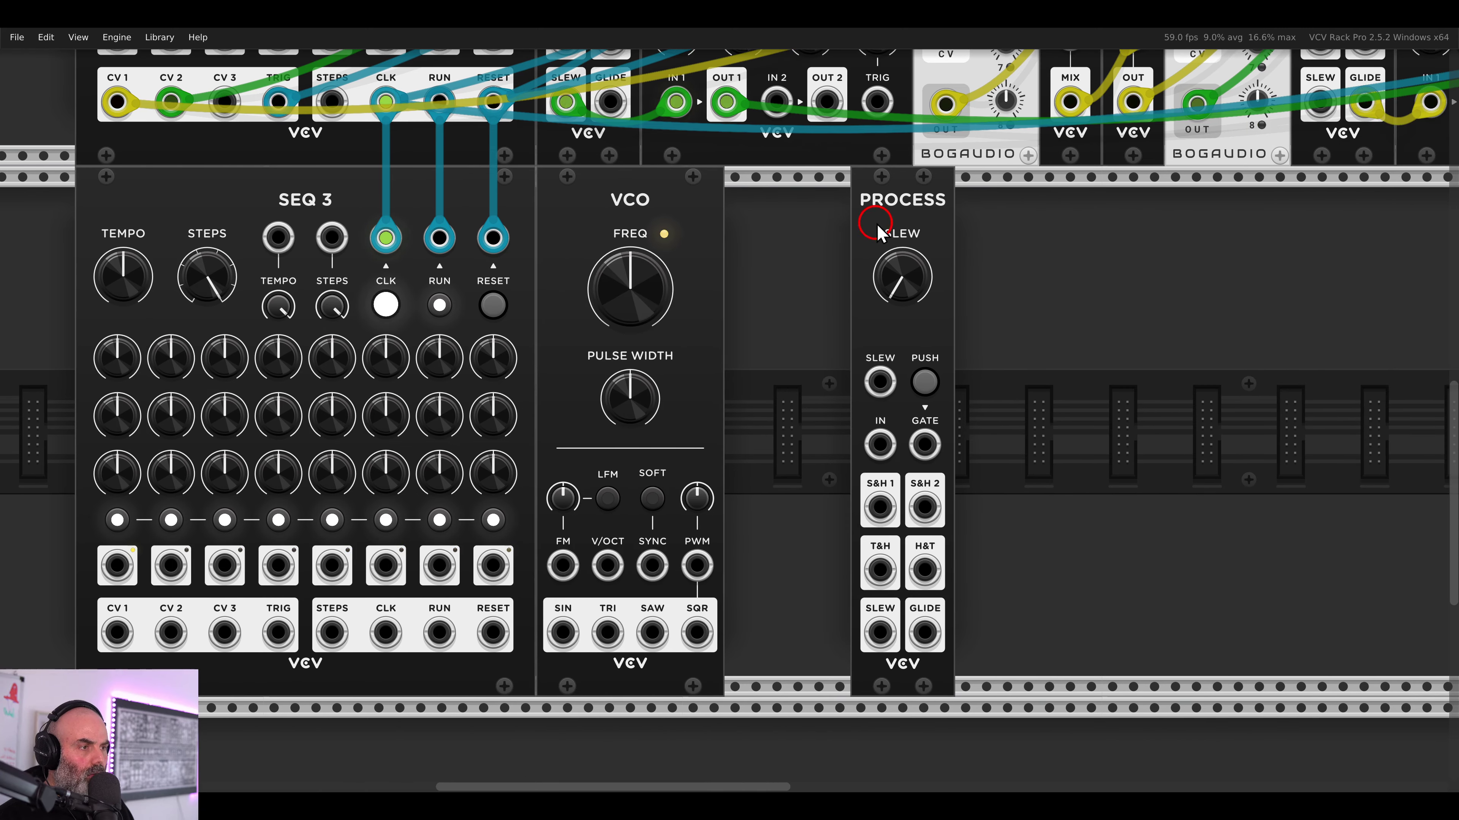
- Move the third Process farther along the lower row, and add a VCV VCA directly after the new VCO
left_click_drag(876, 223, 1044, 244)
right_click(975, 260)
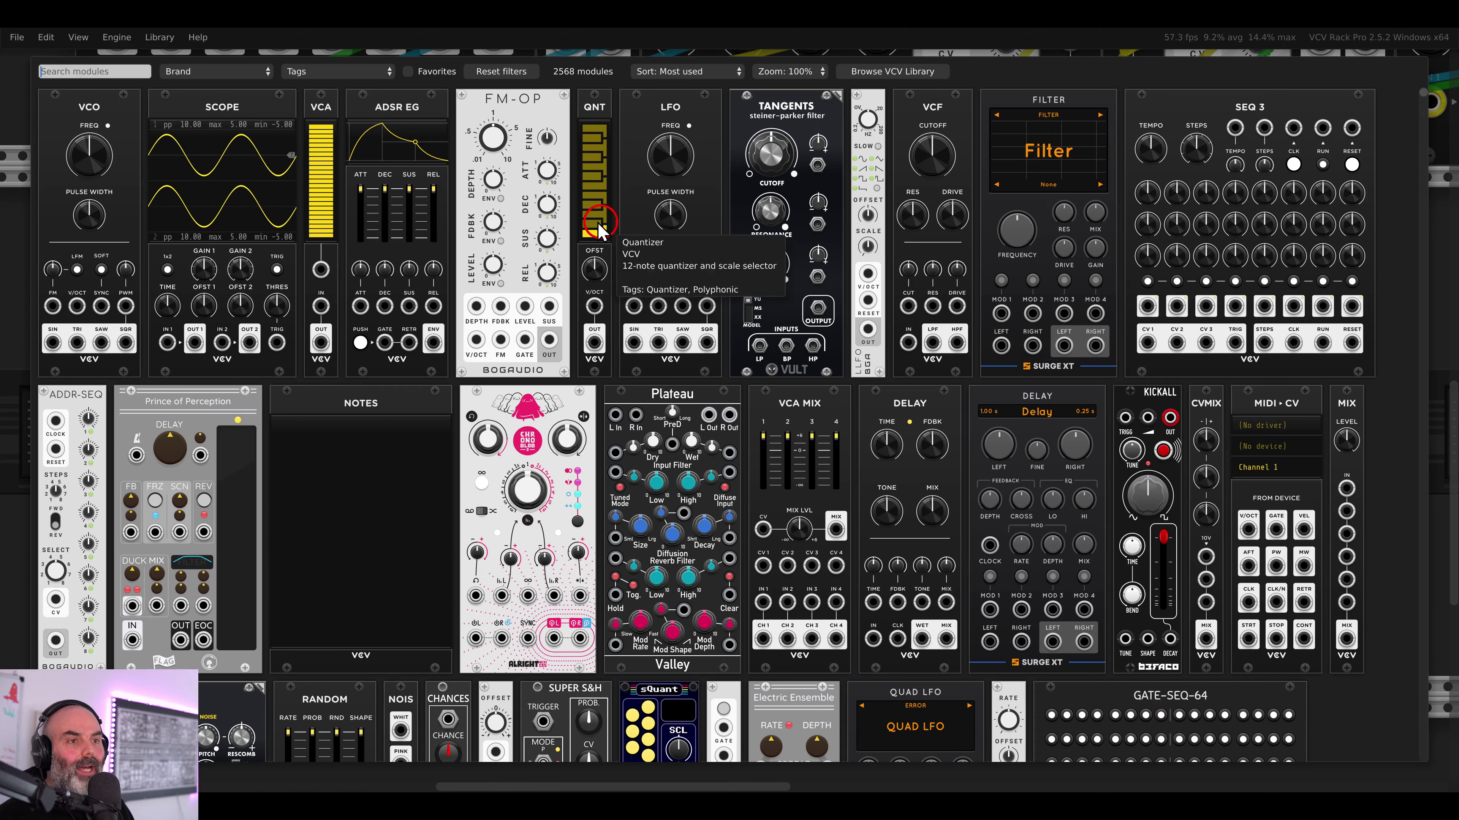
left_click(326, 125)
left_click_drag(862, 254, 775, 253)
left_click_drag(775, 202, 757, 204)
- Add an ADSR EG directly after the lower VCA, and move the VCA, ADSR EG and Process together to open a gap after the VCO
right_click(841, 240)
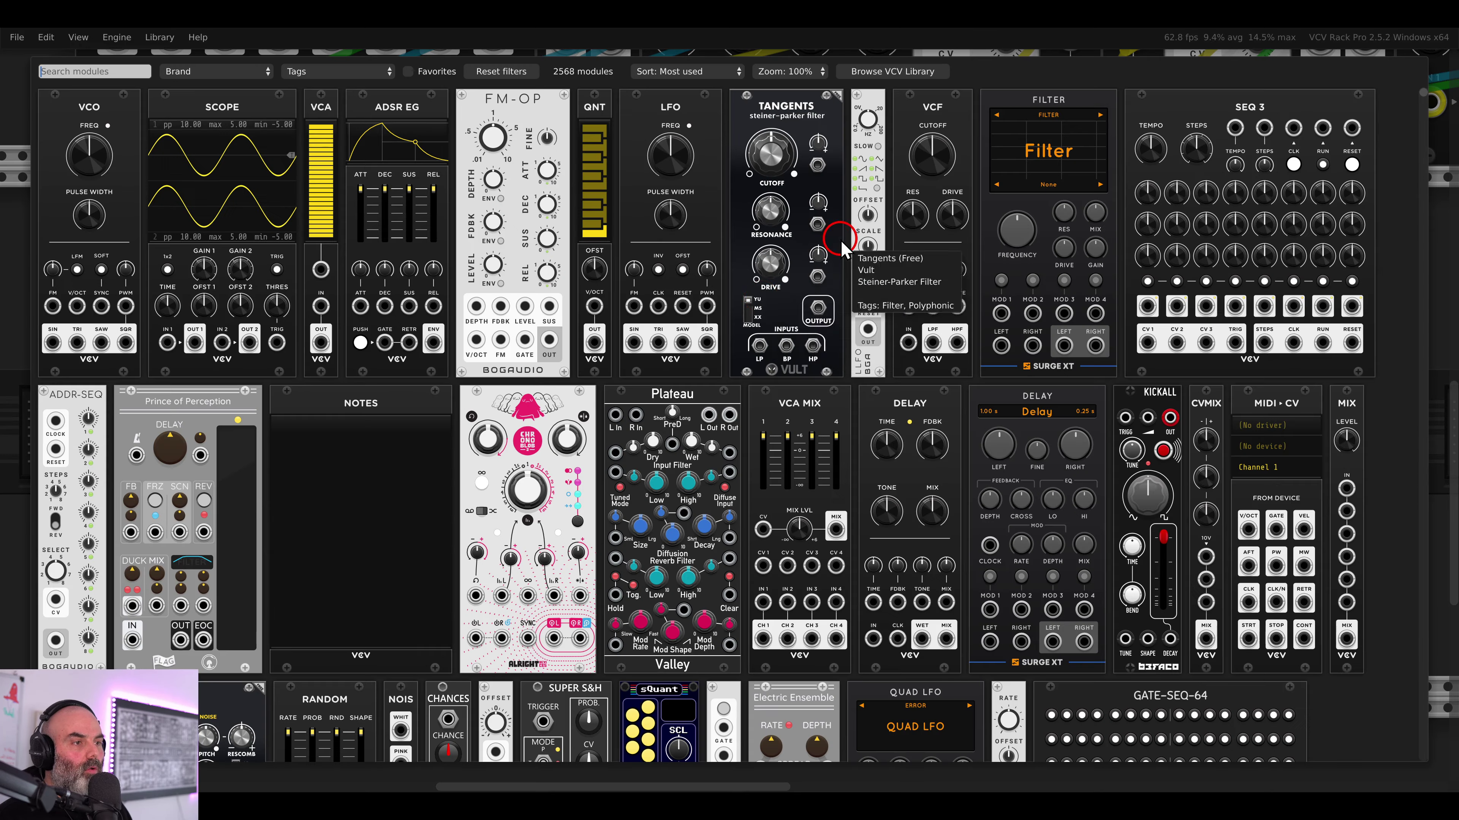
left_click(422, 144)
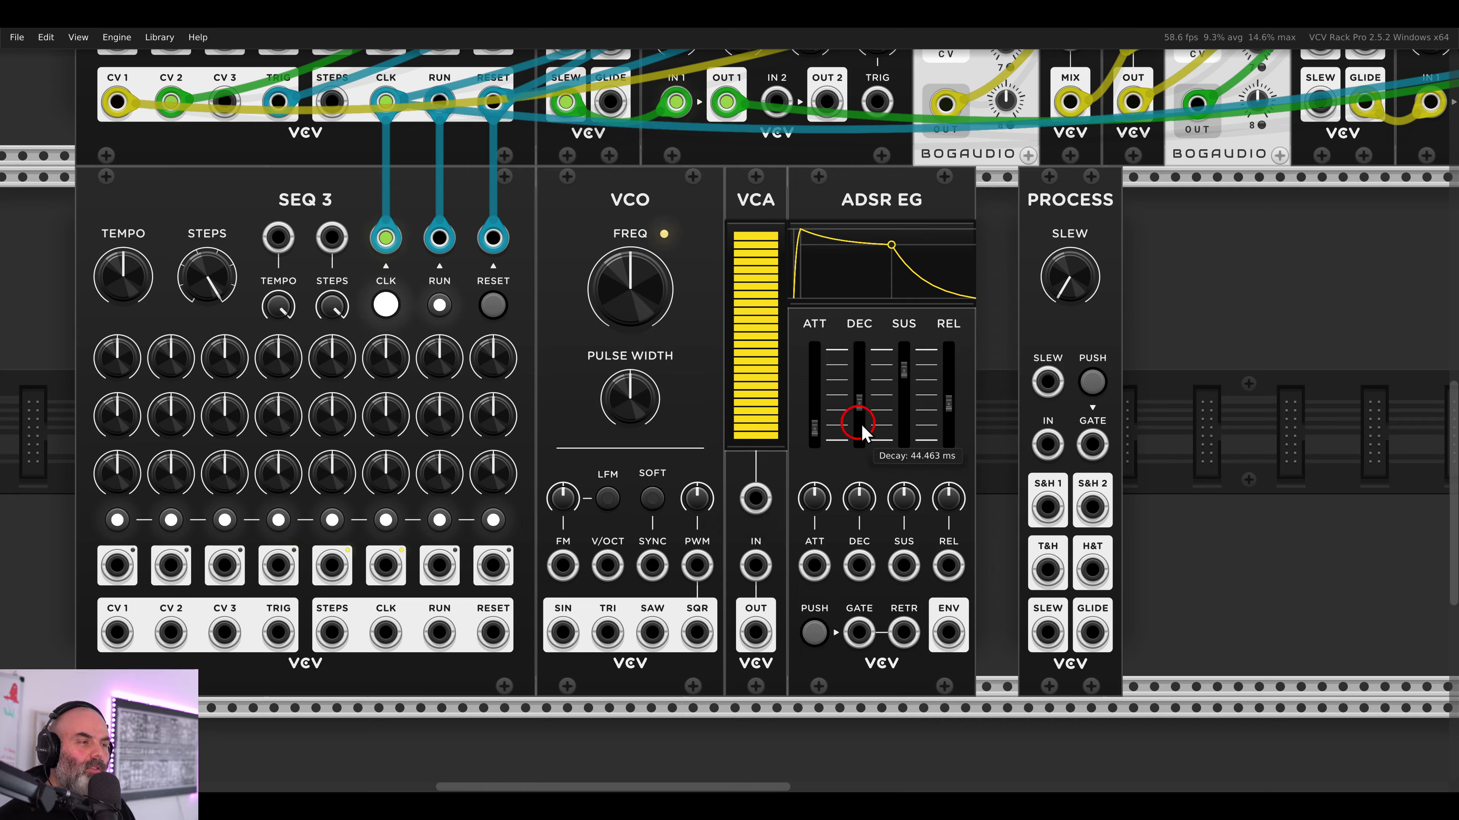
left_click_drag(1011, 365, 816, 295)
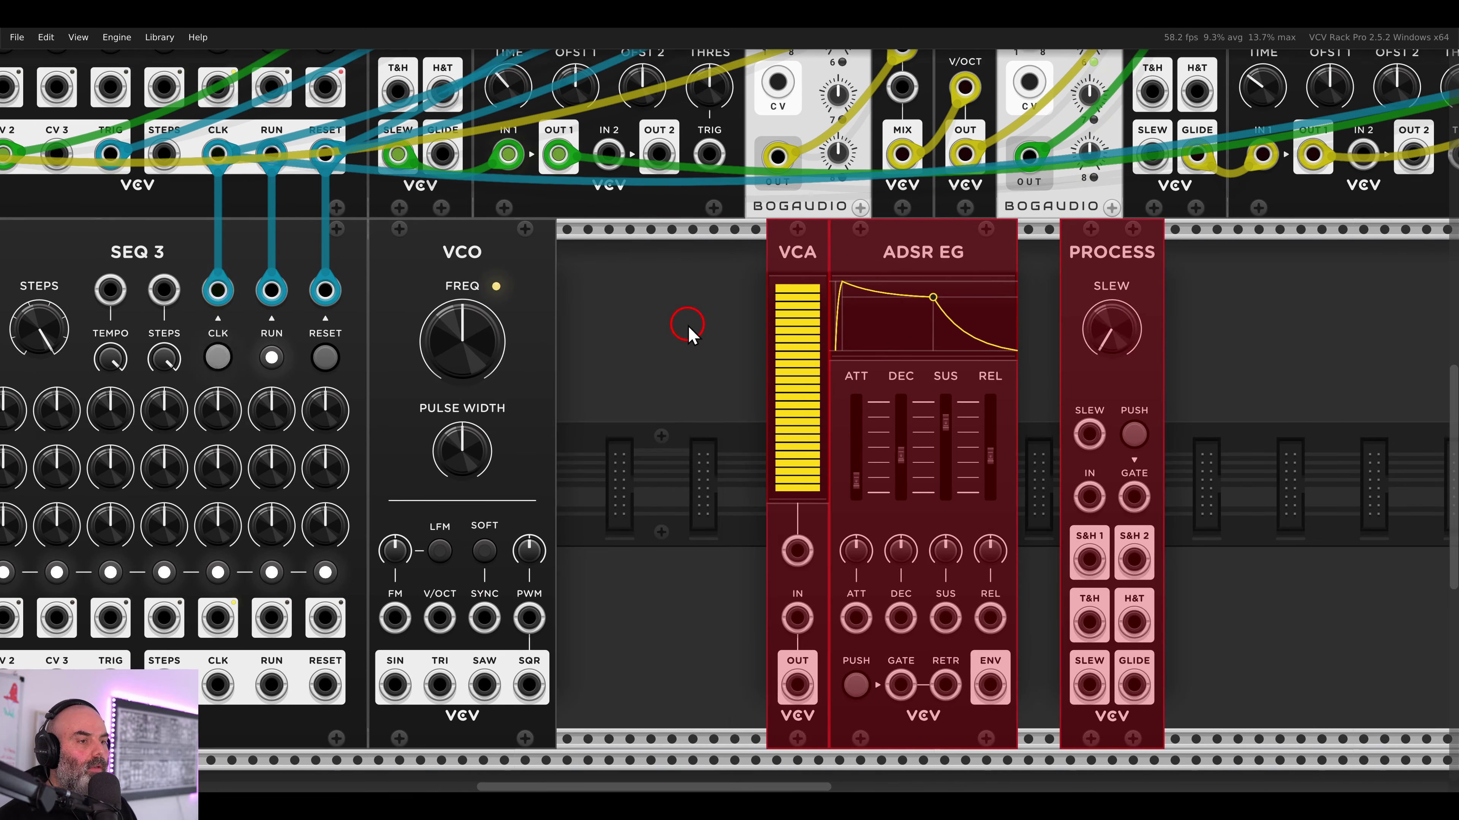
- Add a VCF directly after the lower VCO, move the VCA, ADSR EG and Process farther along, and add another ADSR EG after the VCF
right_click(690, 333)
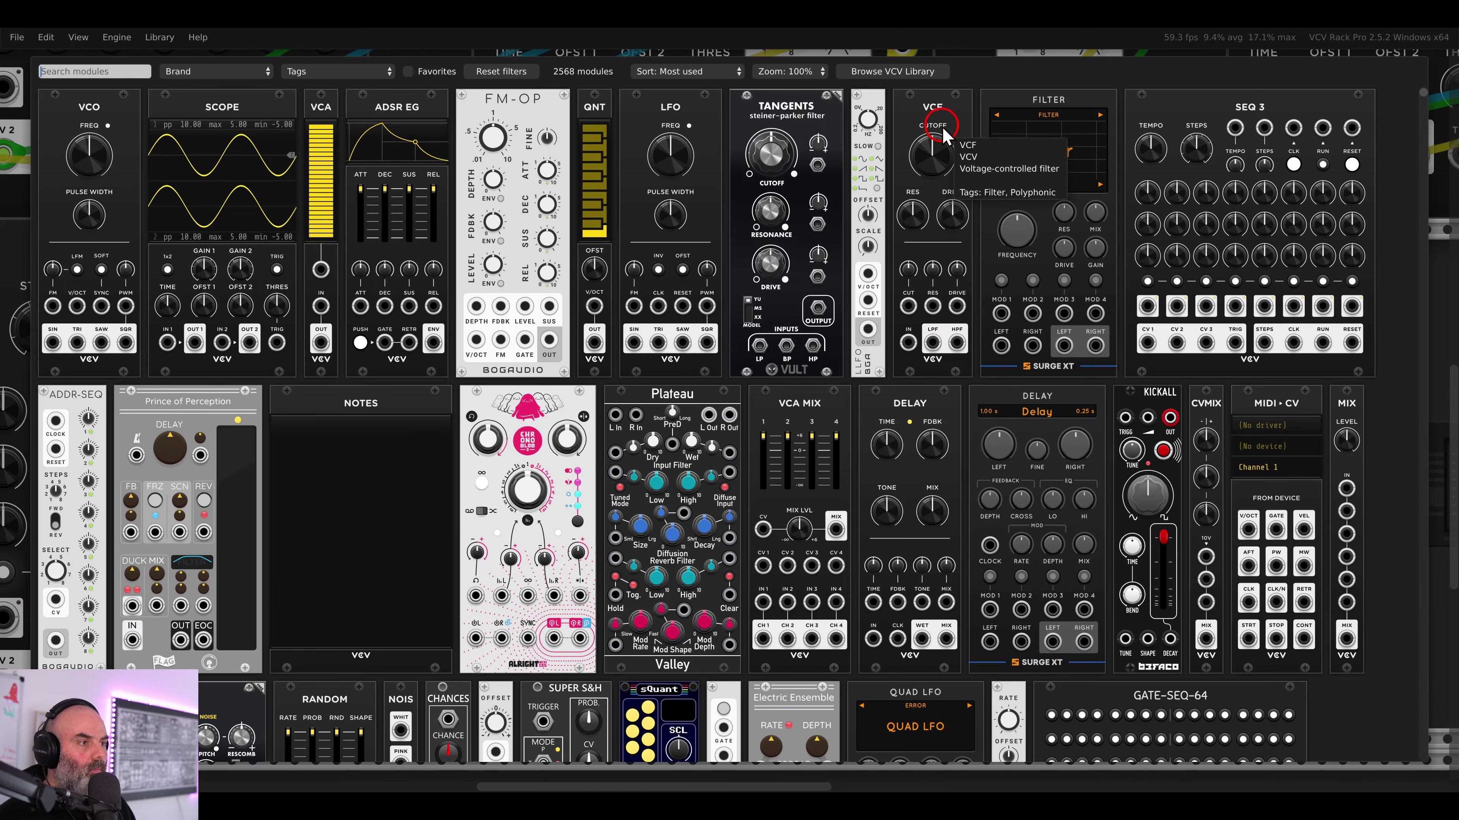
left_click_drag(941, 129, 613, 316)
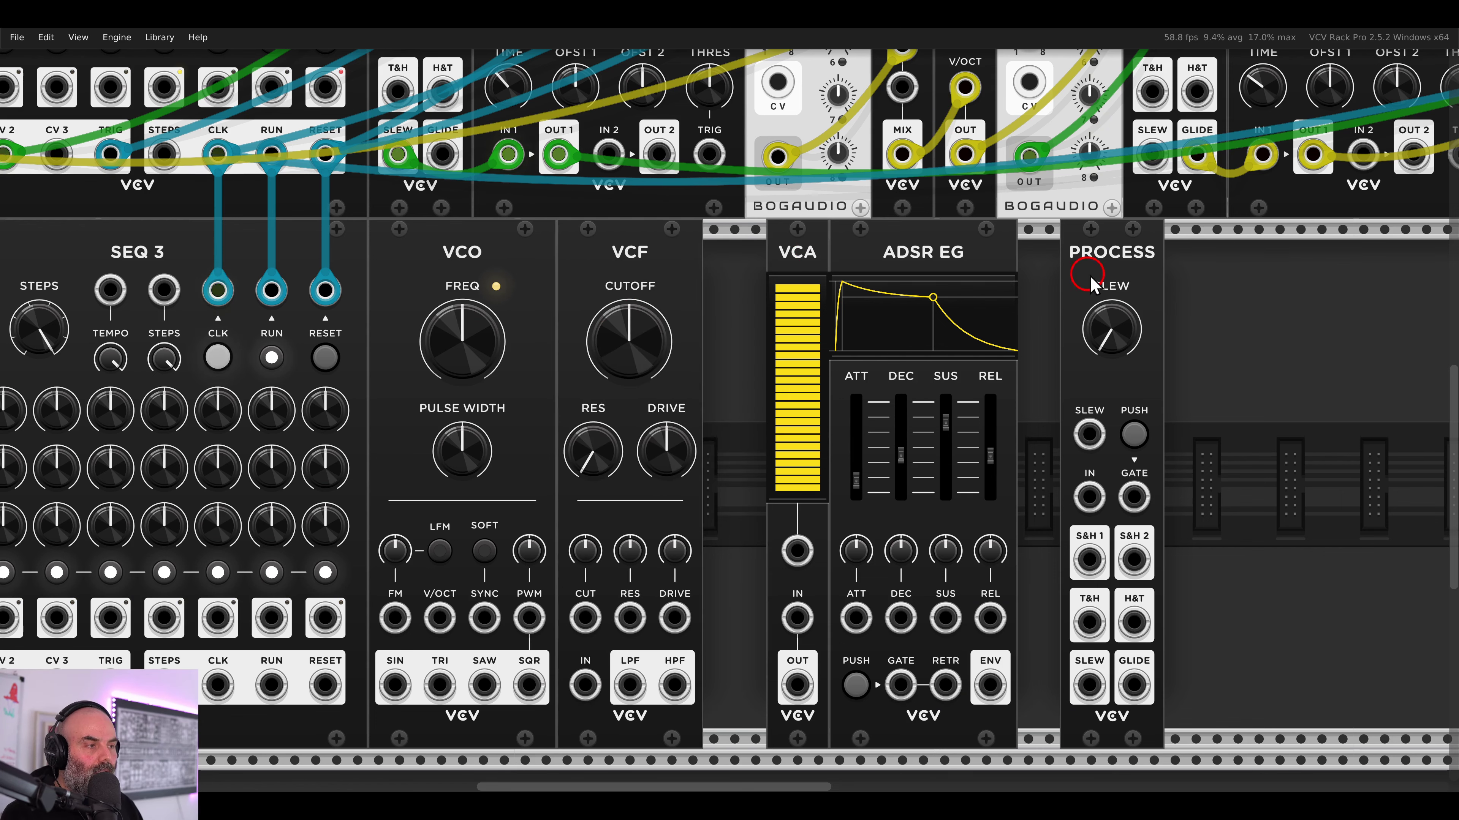
left_click_drag(1192, 290, 969, 276)
left_click(828, 345)
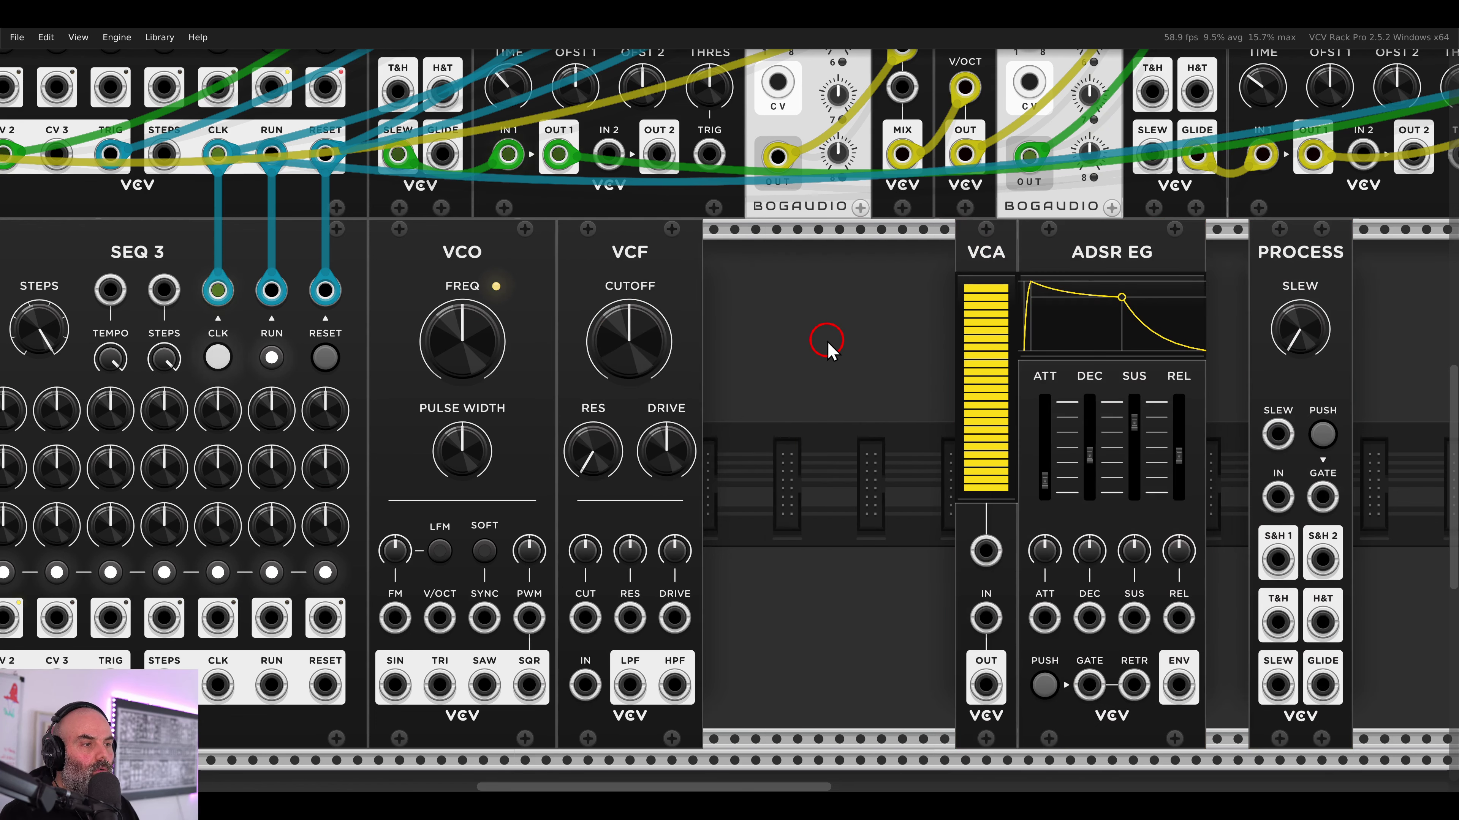
right_click(828, 345)
left_click(402, 138)
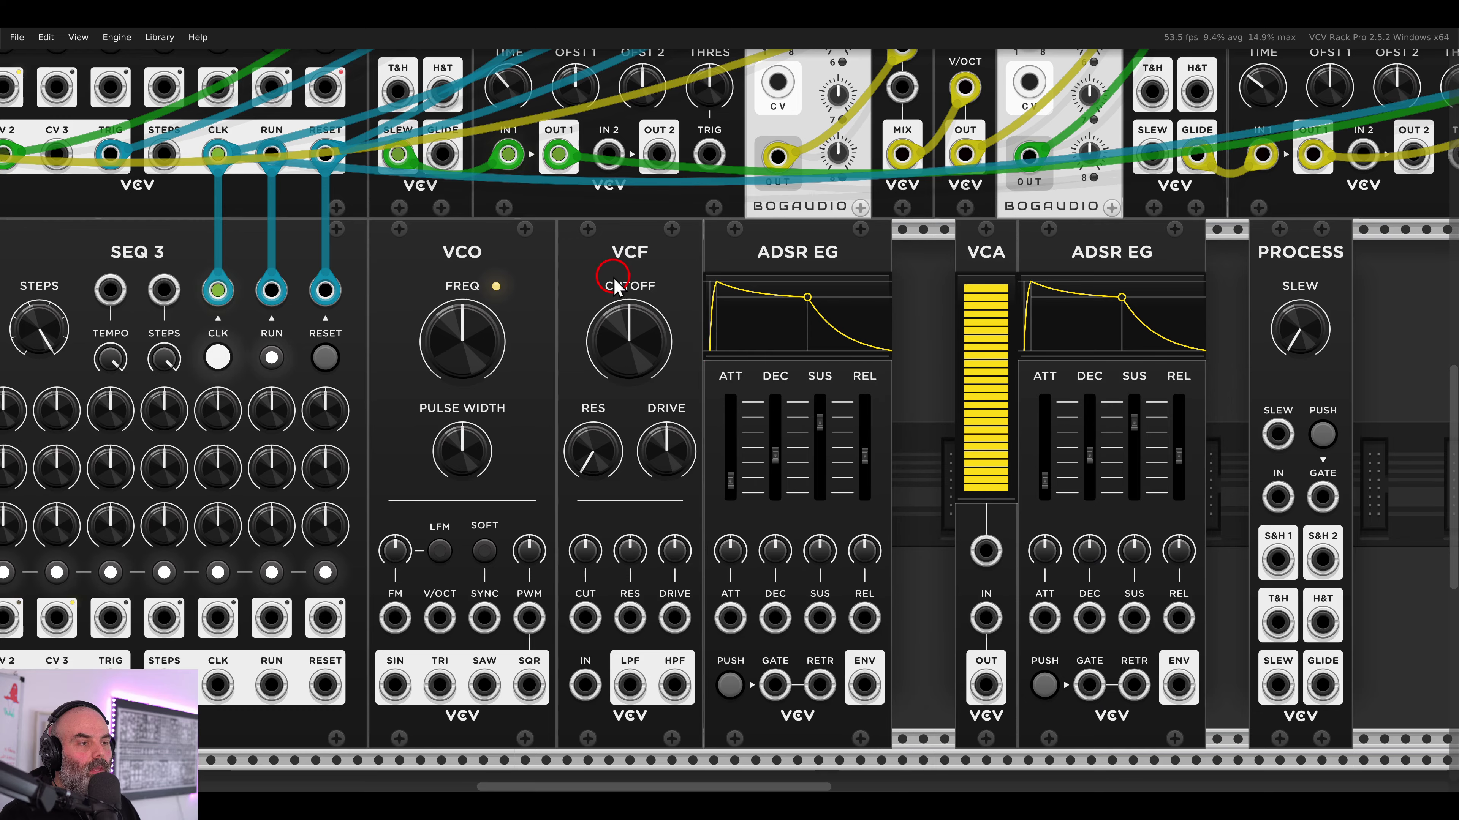
- Move the lower VCA and its following ADSR EG together so they sit directly against the new ADSR EG
left_click_drag(982, 361, 948, 249)
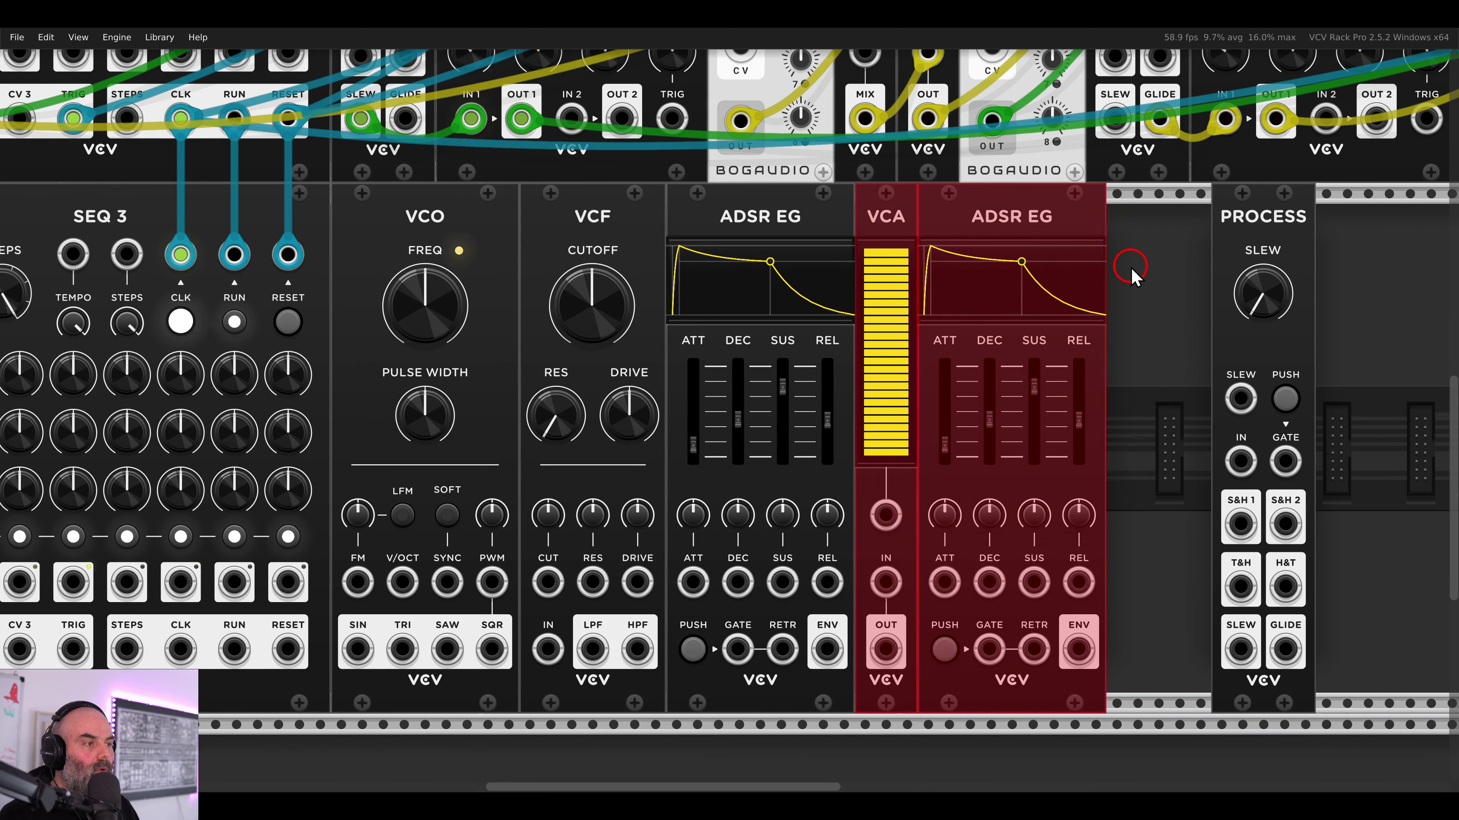
left_click(1132, 273)
left_click_drag(761, 379, 859, 363)
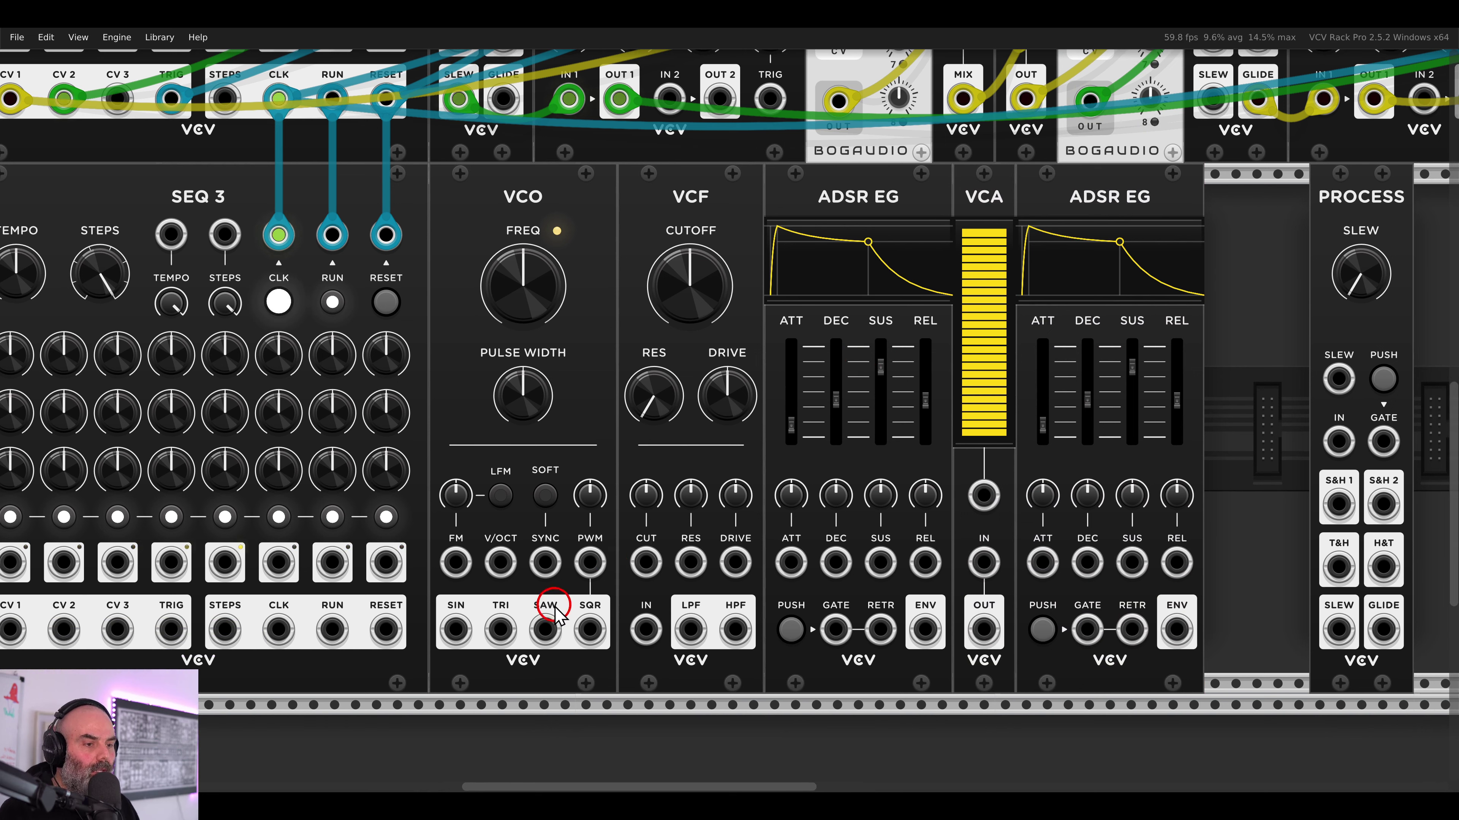
- Patch the VCO's SAW through the VCF's LPF output into the VCA, with the second ADSR controlling the VCA and the first controlling VCF CUT
left_click_drag(554, 638, 983, 563)
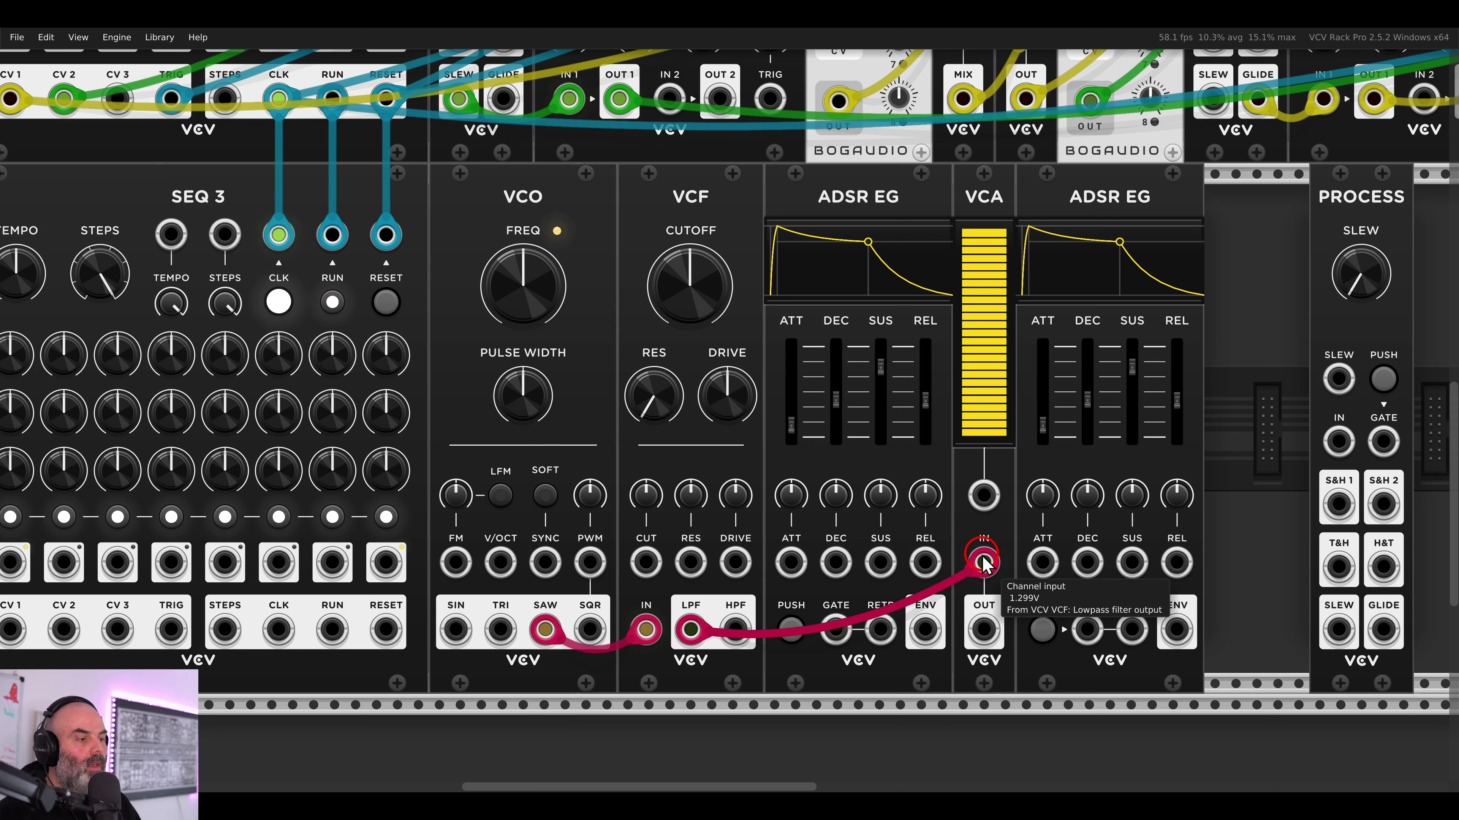
left_click_drag(1176, 629, 989, 503)
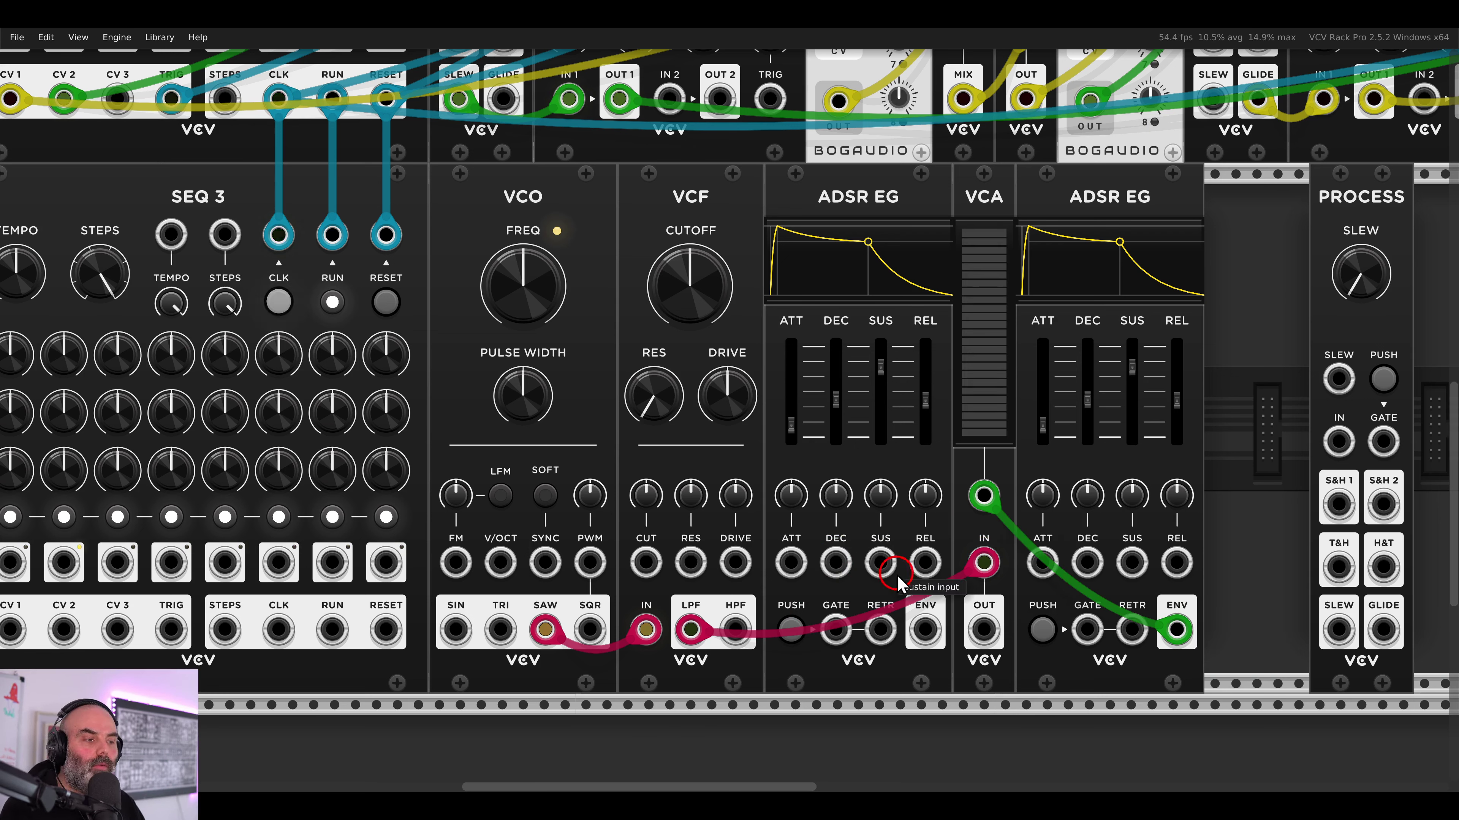
left_click_drag(925, 629, 645, 563)
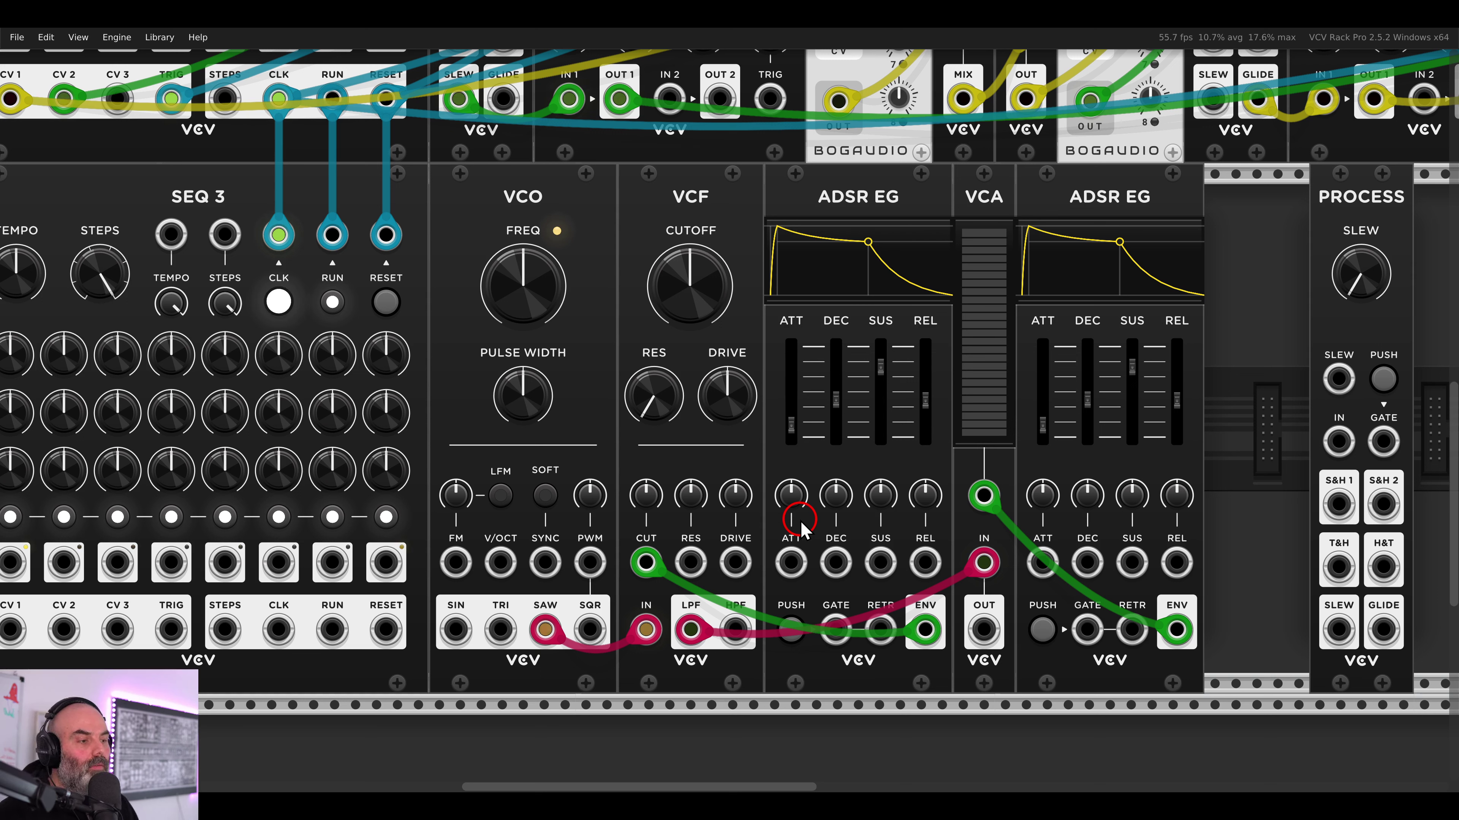
- Patch the lower VCA's OUT to the audio output section farther along the rack
scroll(944, 574, "down", 2)
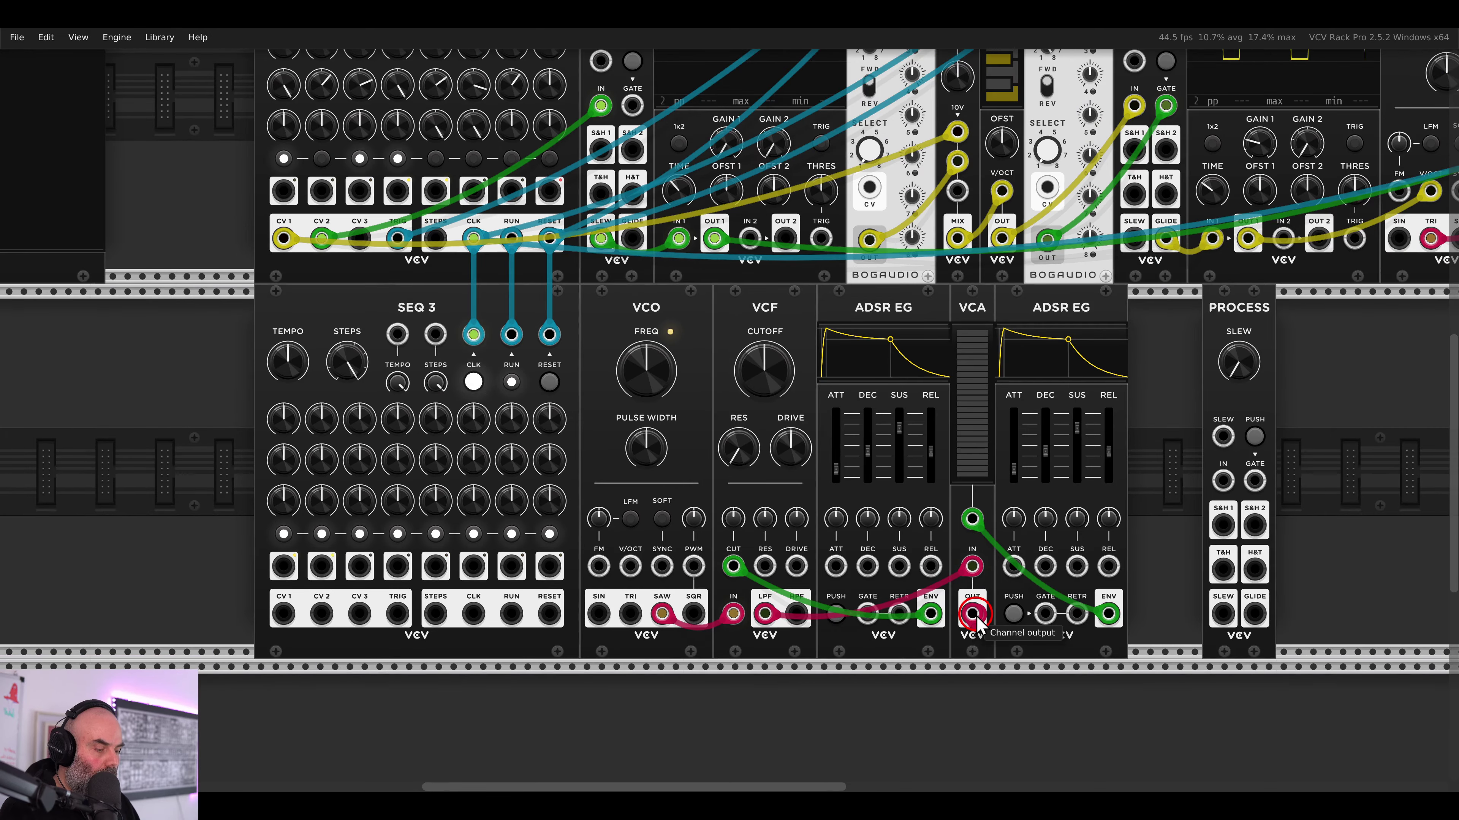
scroll(976, 614, "right", 7)
left_click_drag(976, 615, 1005, 579)
scroll(976, 615, "up", 3)
left_click_drag(1051, 539, 1107, 366)
scroll(1016, 420, "left", 20)
scroll(1015, 420, "down", 9)
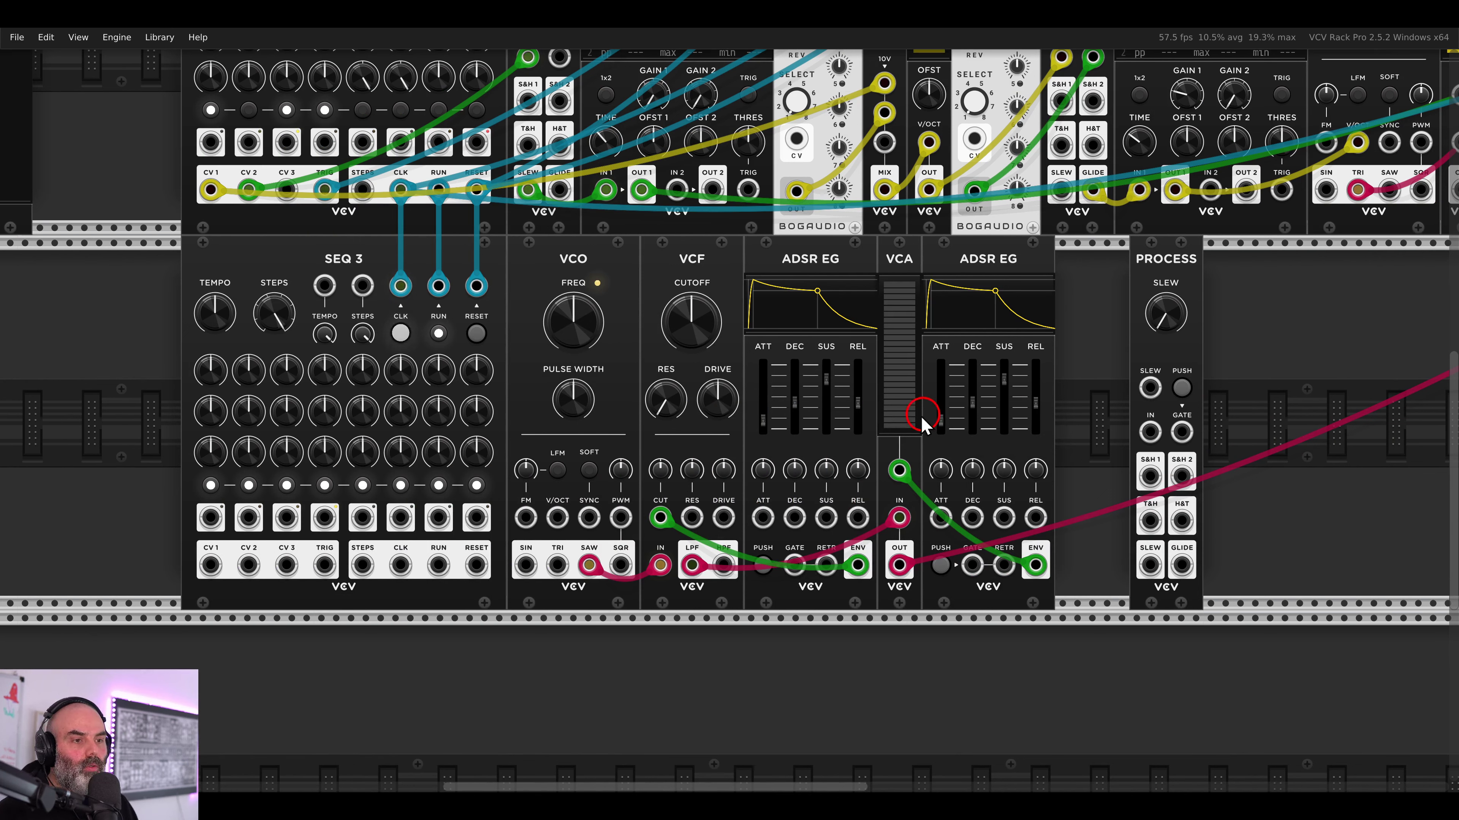
- Patch the lower SEQ 3's TRIG output to both ADSR EG GATE inputs, and lower the VCA envelope's sustain to zero
left_click(323, 565)
left_click_drag(327, 572, 972, 566)
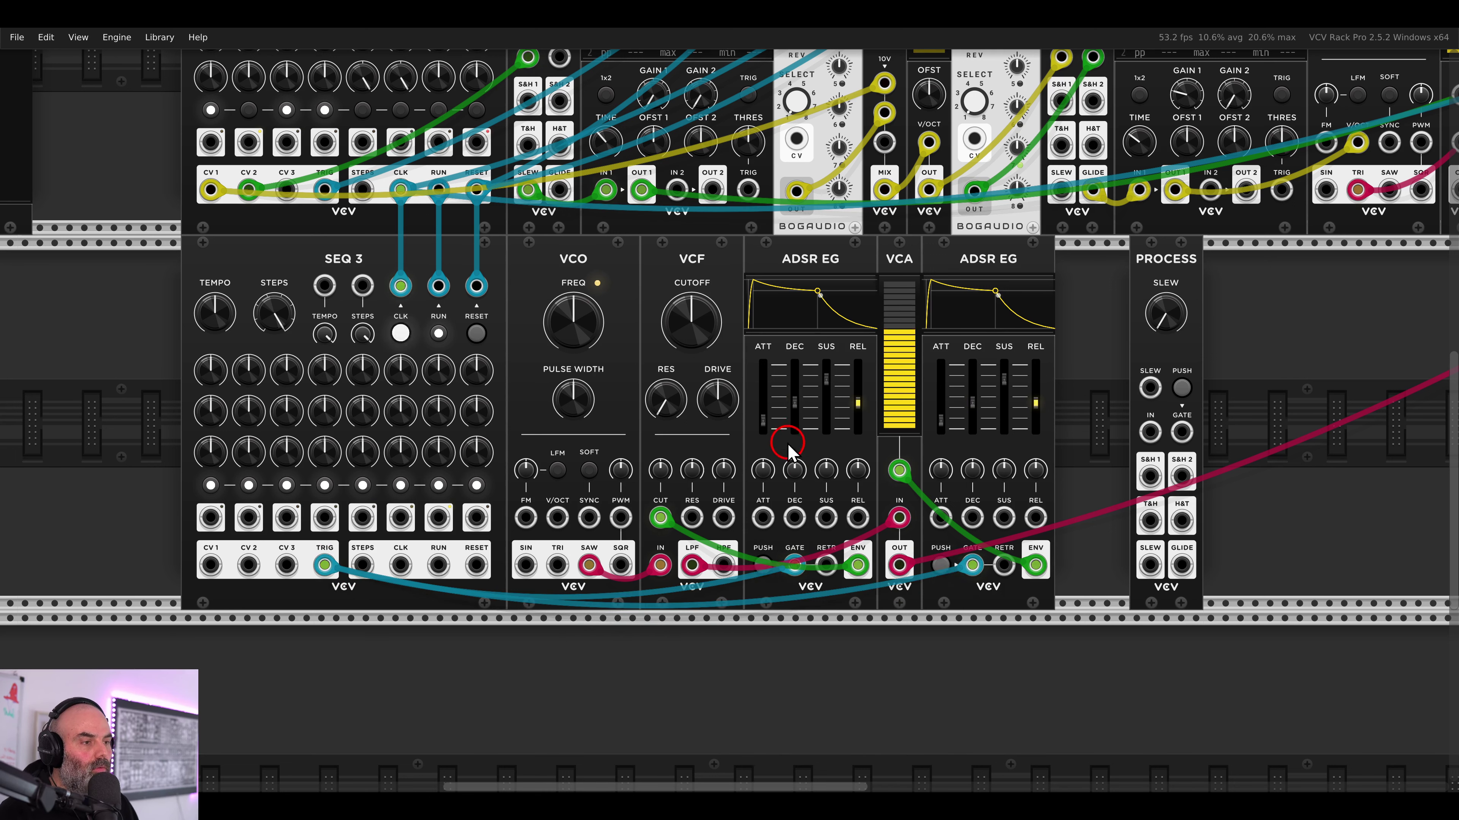
left_click_drag(945, 419, 1039, 398)
- Set the filter envelope's sustain to zero and decay to about 32 ms, and tune the VCF's cutoff and CUT modulation amount
left_click_drag(695, 337, 675, 279)
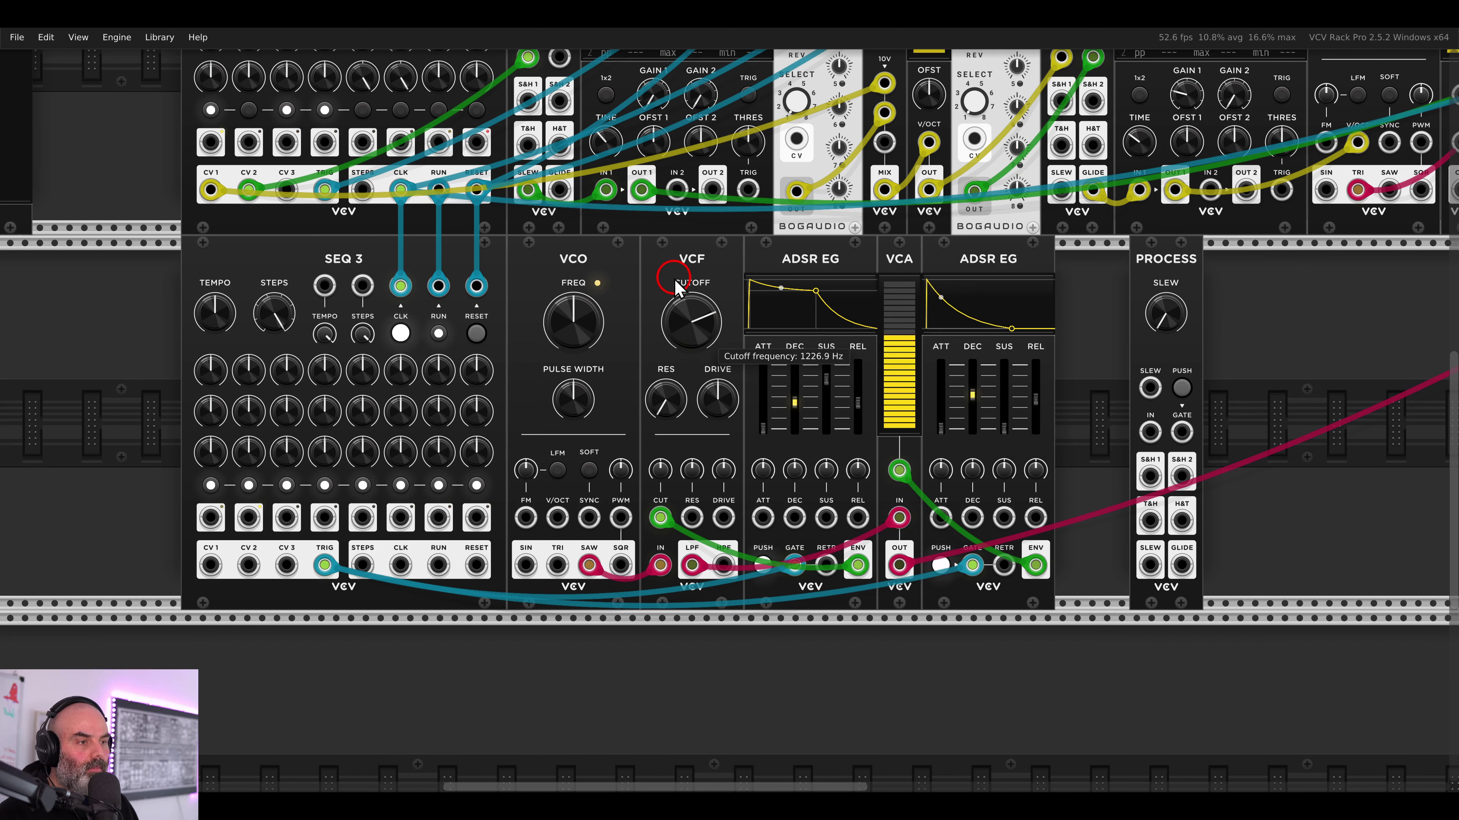
scroll(798, 374, "up", 3)
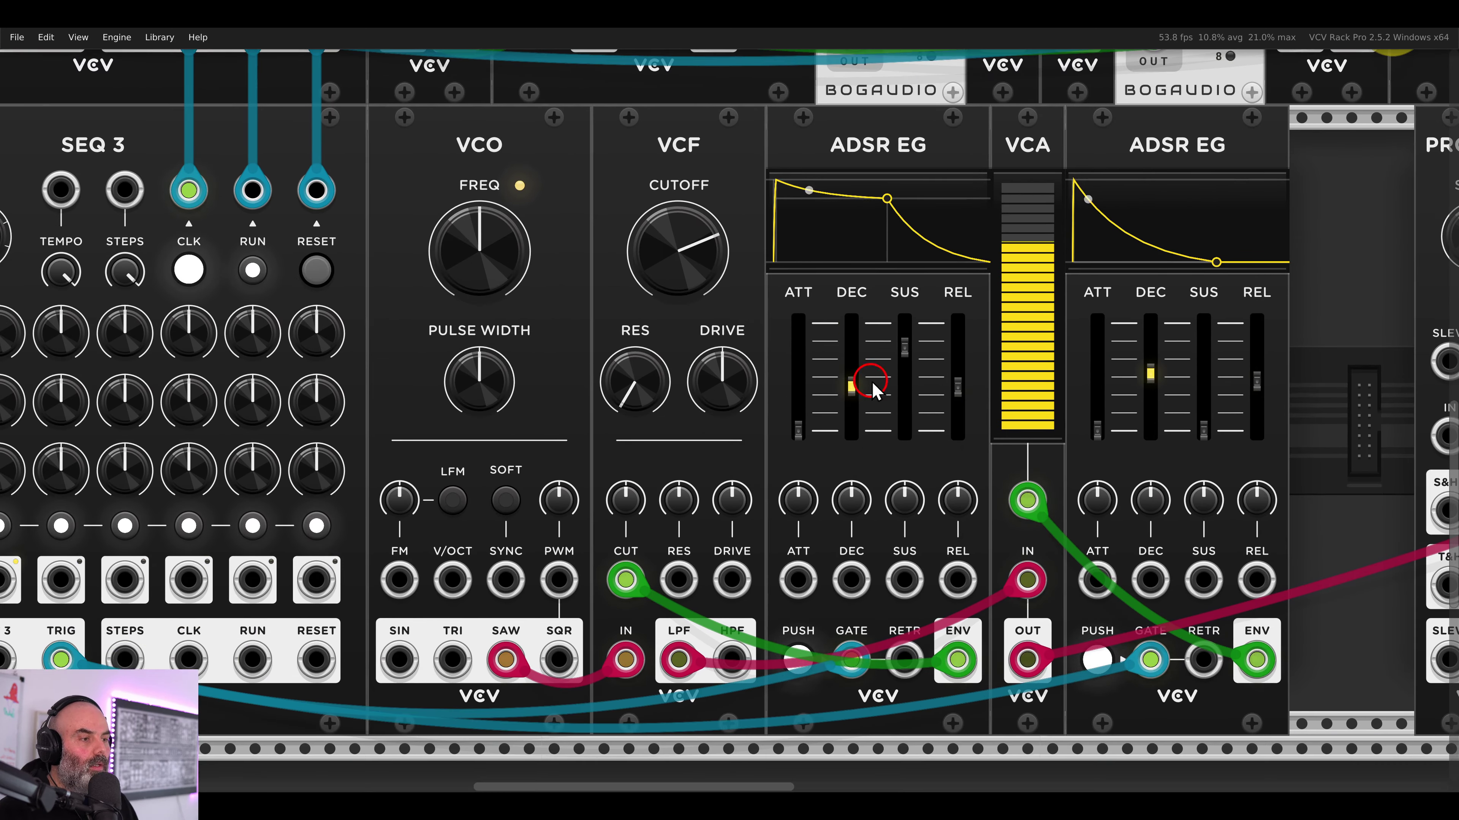
left_click_drag(905, 348, 905, 436)
left_click_drag(675, 298, 676, 307)
left_click_drag(625, 501, 625, 495)
left_click_drag(852, 388, 852, 409)
left_click_drag(962, 393, 962, 401)
left_click_drag(689, 263, 704, 283)
left_click_drag(627, 500, 625, 486)
left_click_drag(861, 396, 863, 390)
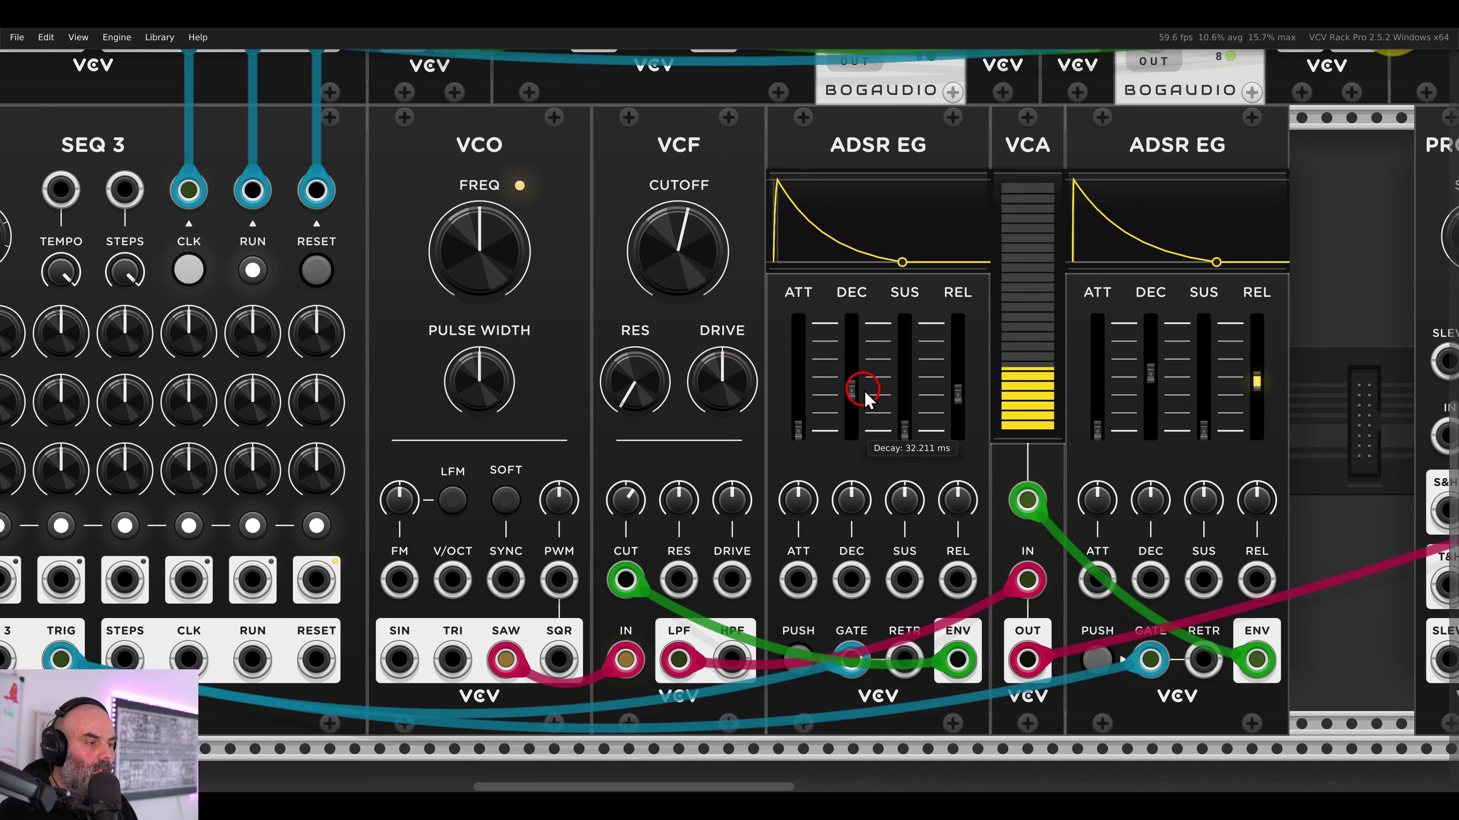
- Lengthen the filter envelope's release, and lengthen the VCA envelope's decay with its release at about 273 ms
left_click_drag(958, 394, 957, 384)
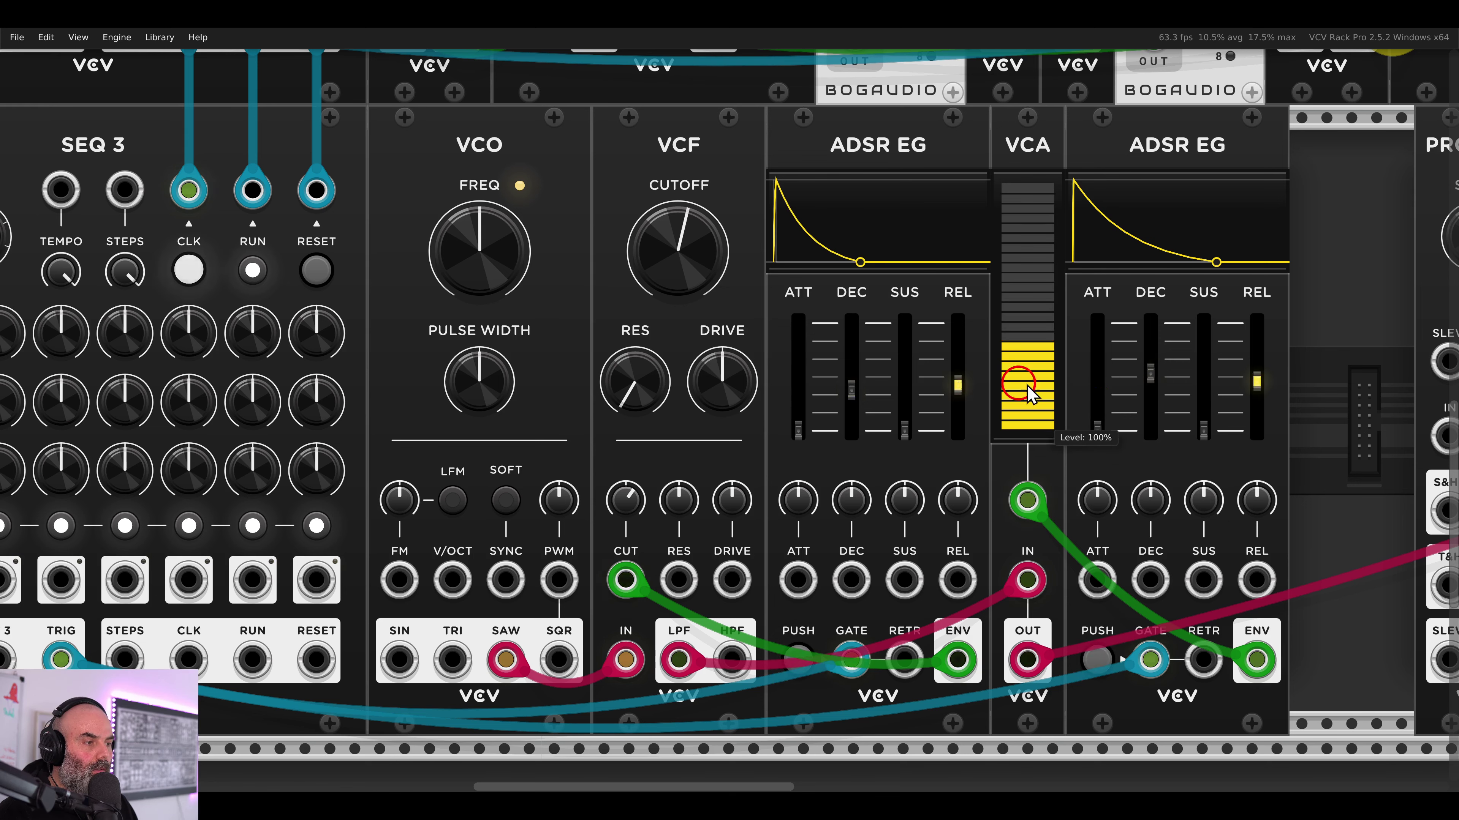
left_click_drag(1256, 383, 1255, 366)
left_click_drag(1151, 374, 1151, 365)
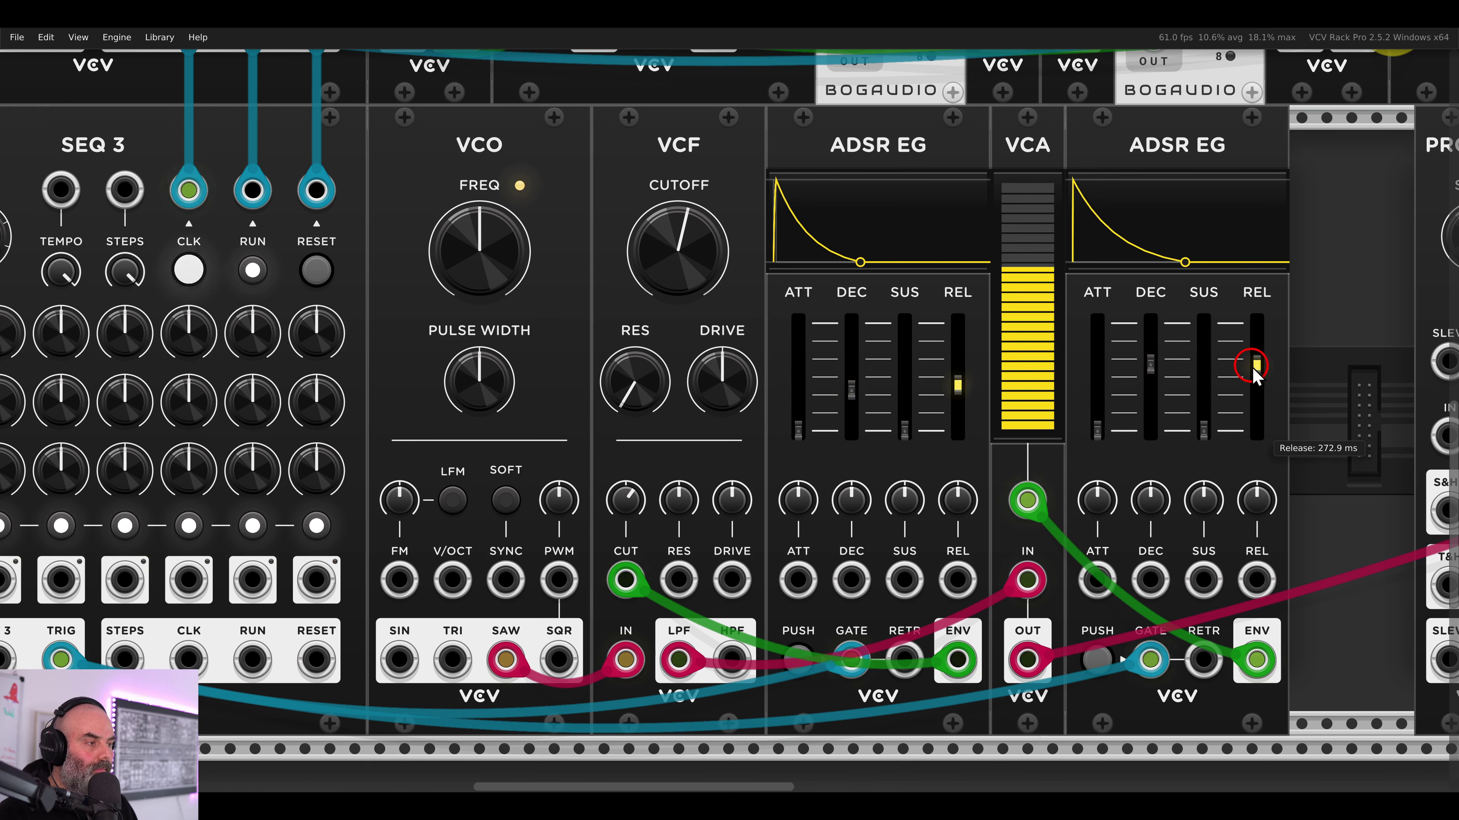
- Move the lower VCO and the modules after it farther along, and add a QNT directly after the lower SEQ 3
scroll(723, 391, "down", 3)
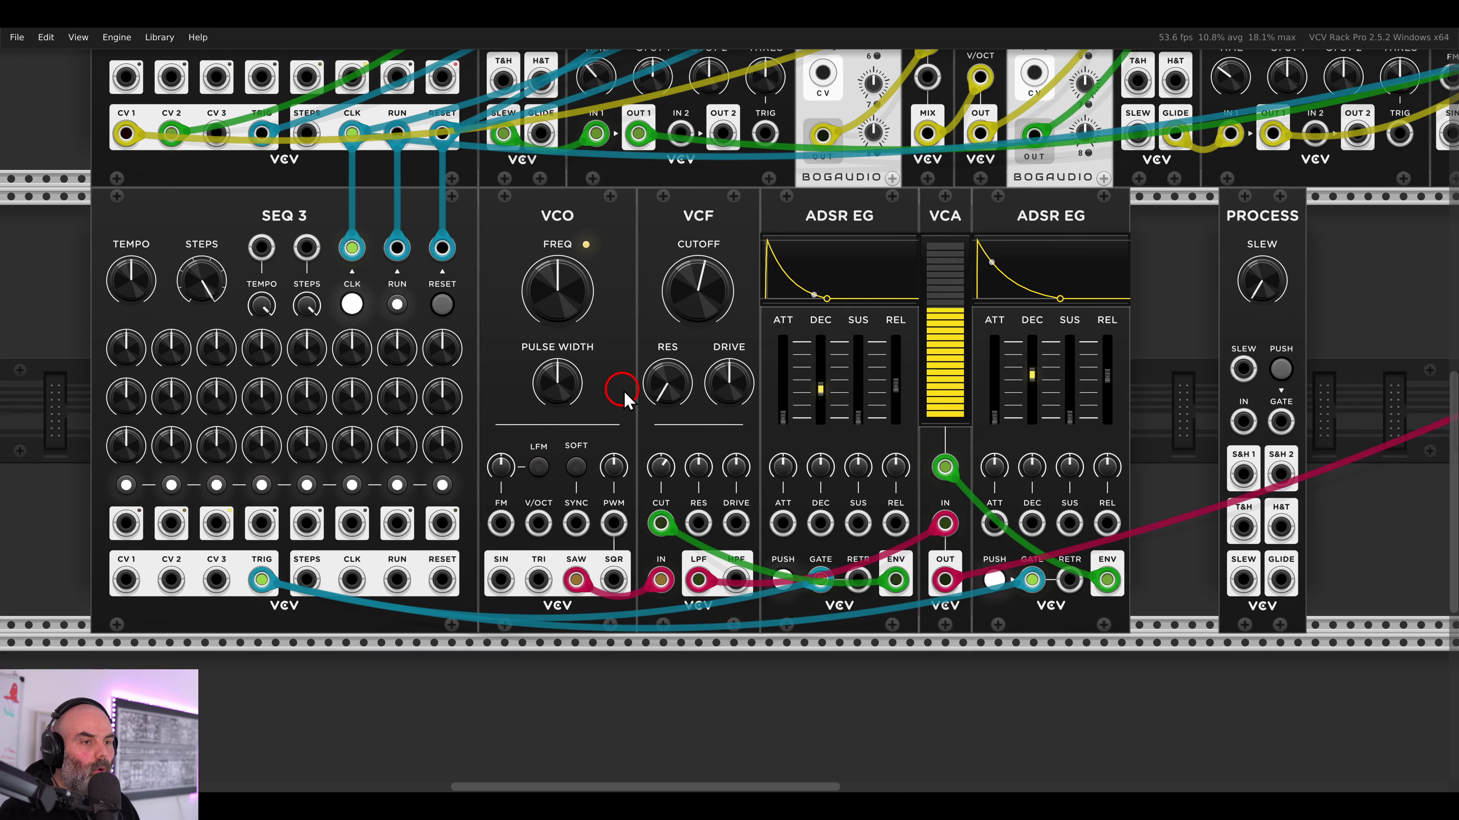
left_click_drag(624, 392, 753, 384)
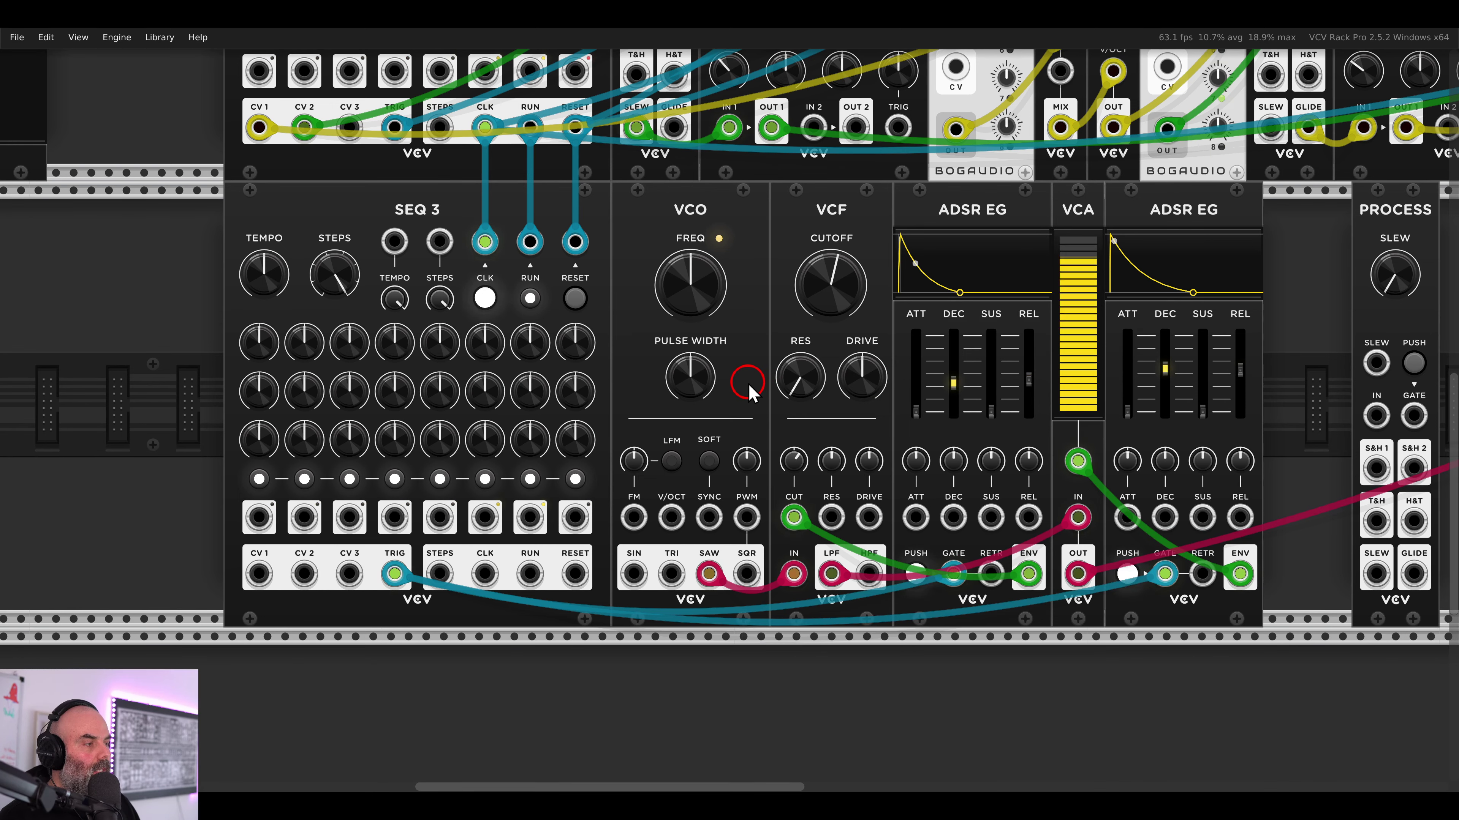
left_click_drag(747, 390, 866, 391)
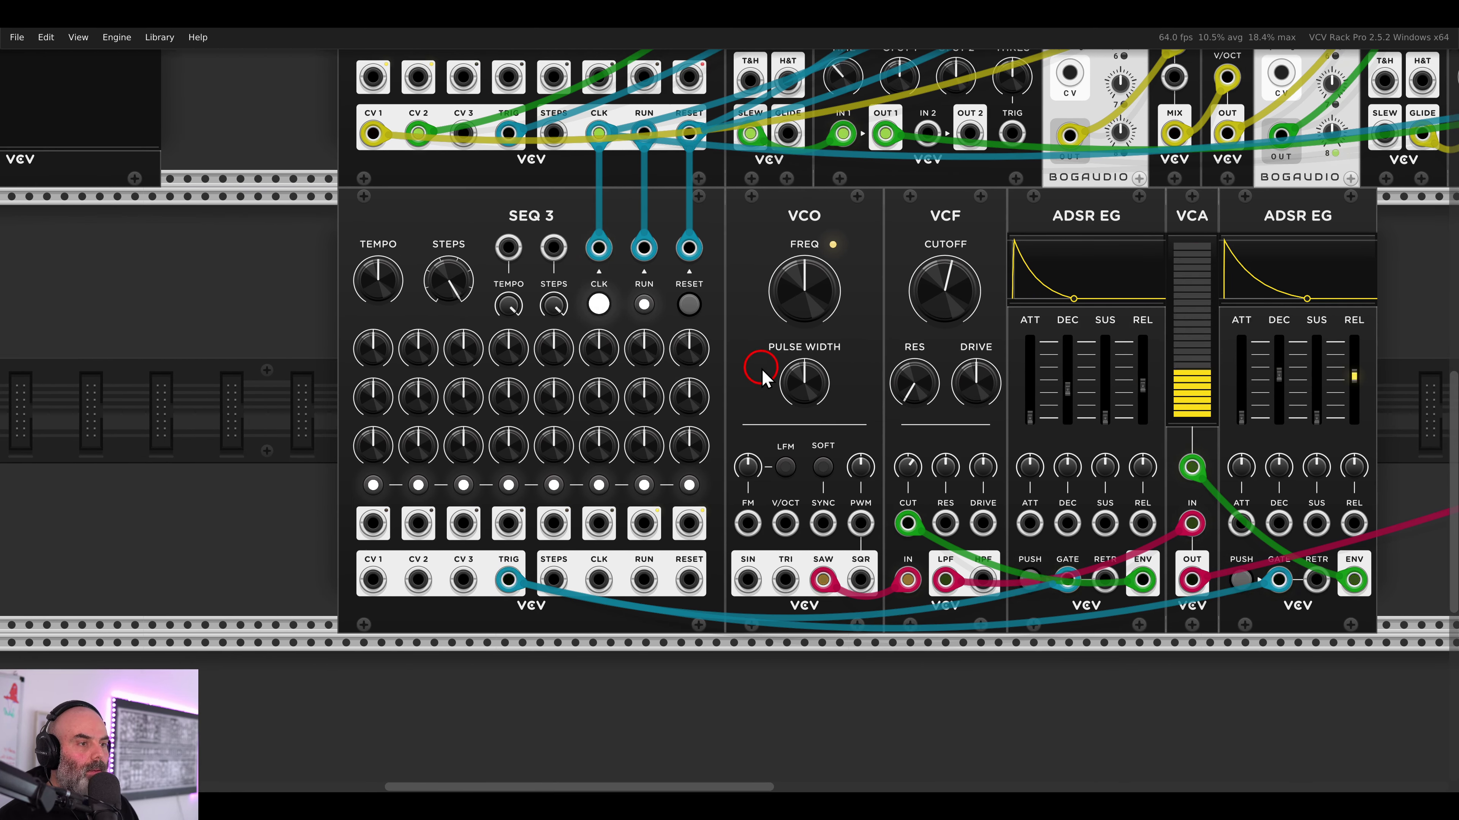
left_click_drag(748, 230, 826, 235)
right_click(780, 248)
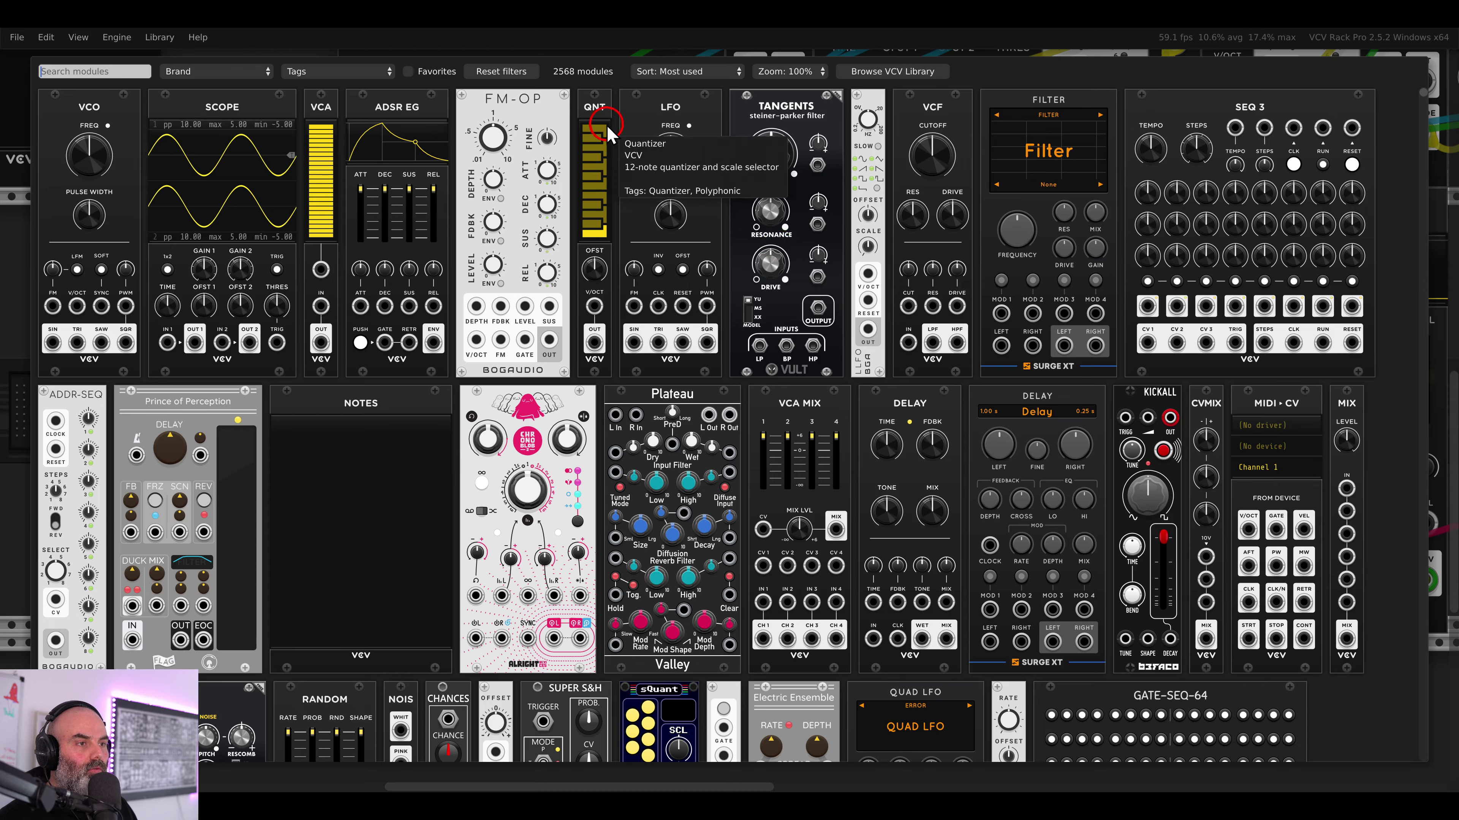
key("Escape")
- Patch the lower SEQ 3's CV 1 output into the QNT's V/OCT input, and the QNT's OUT into the VCO's V/OCT input
scroll(603, 417, "up", 2)
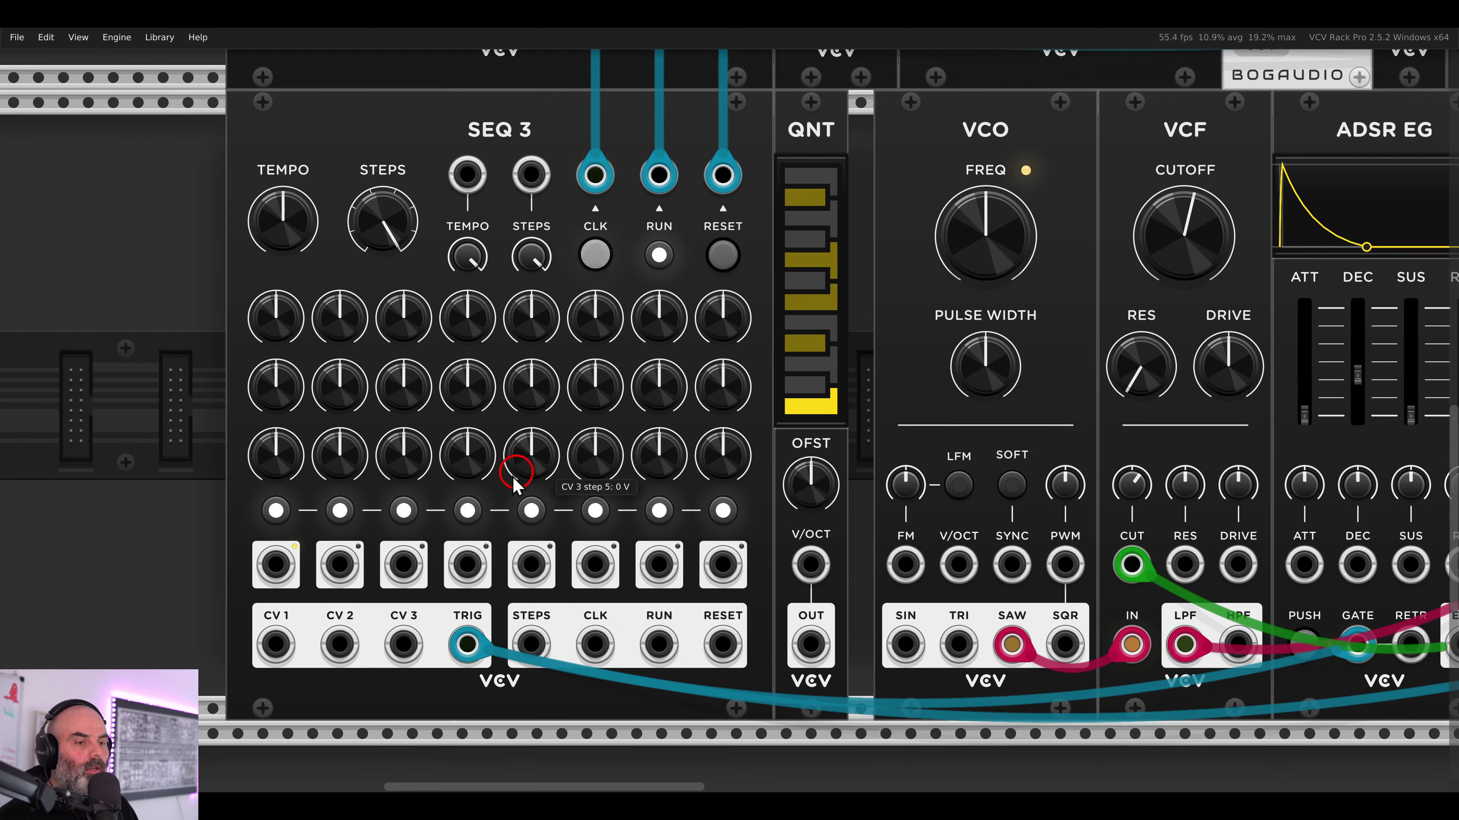
left_click_drag(276, 644, 810, 564)
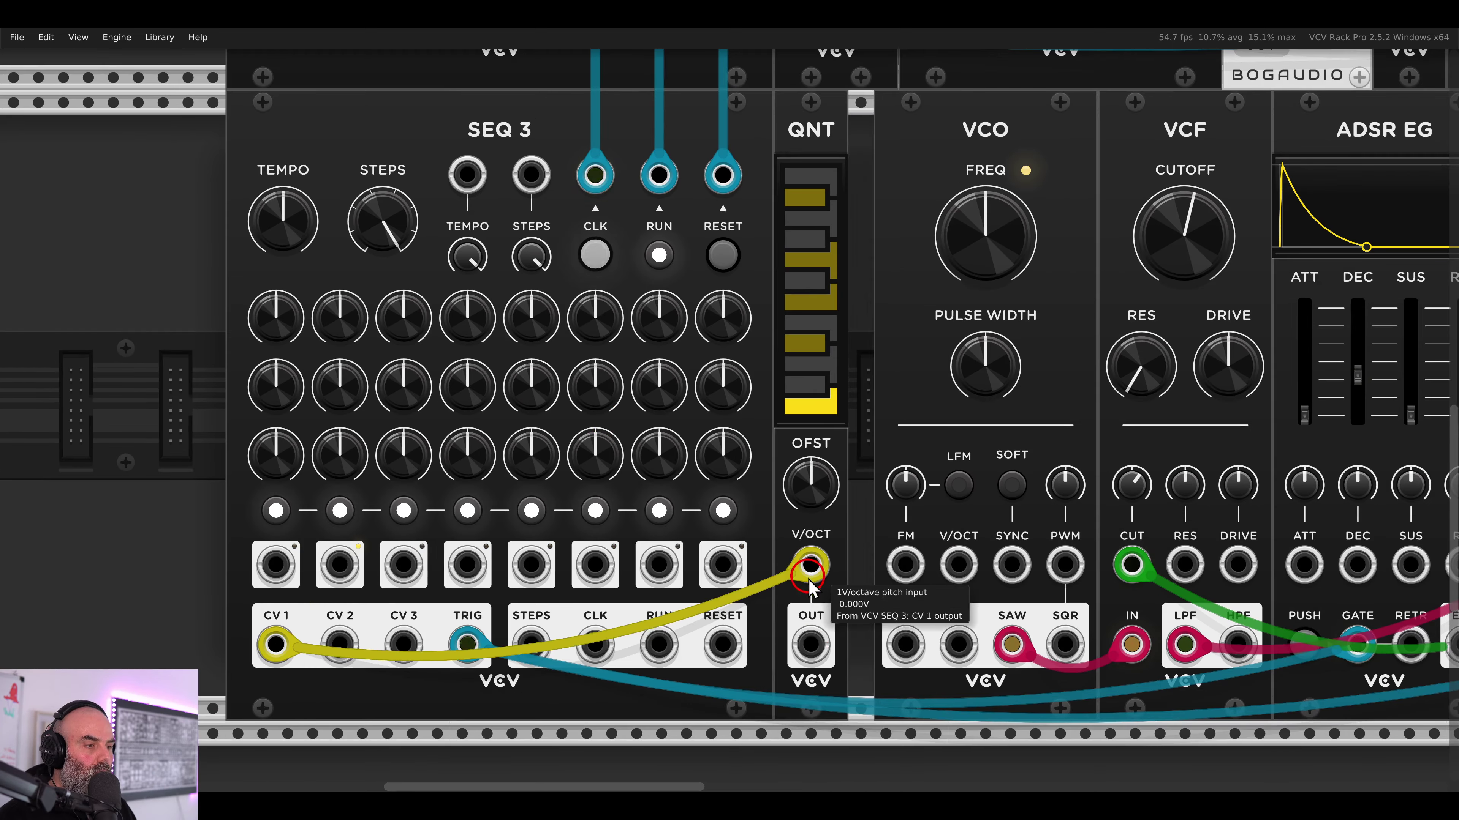
left_click_drag(810, 643, 959, 564)
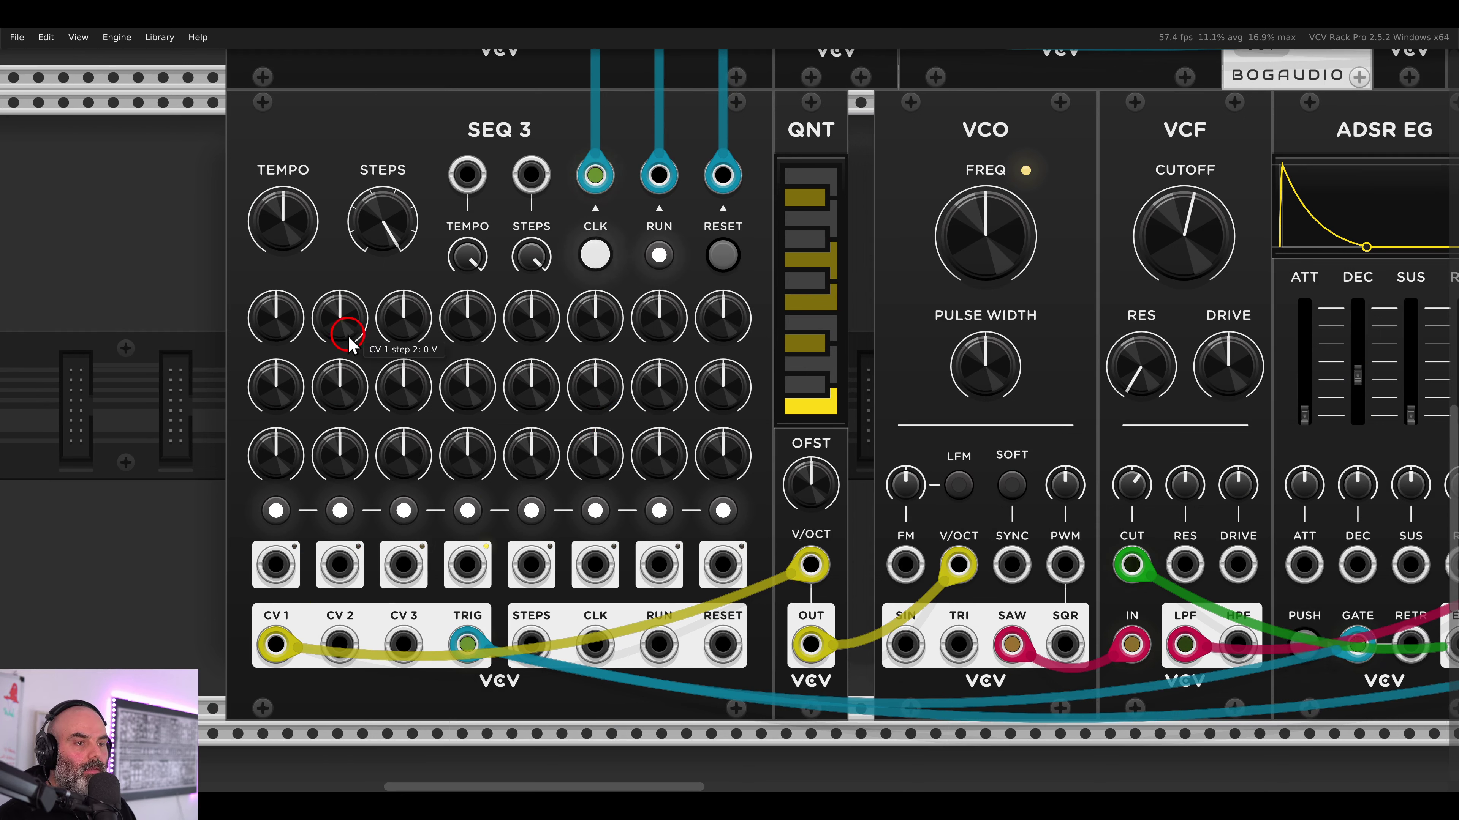
- Set varied CV 1 values on steps 3 to 8 of the lower SEQ 3, and set the VCF cutoff to about 438 Hz
left_click_drag(381, 340, 716, 316)
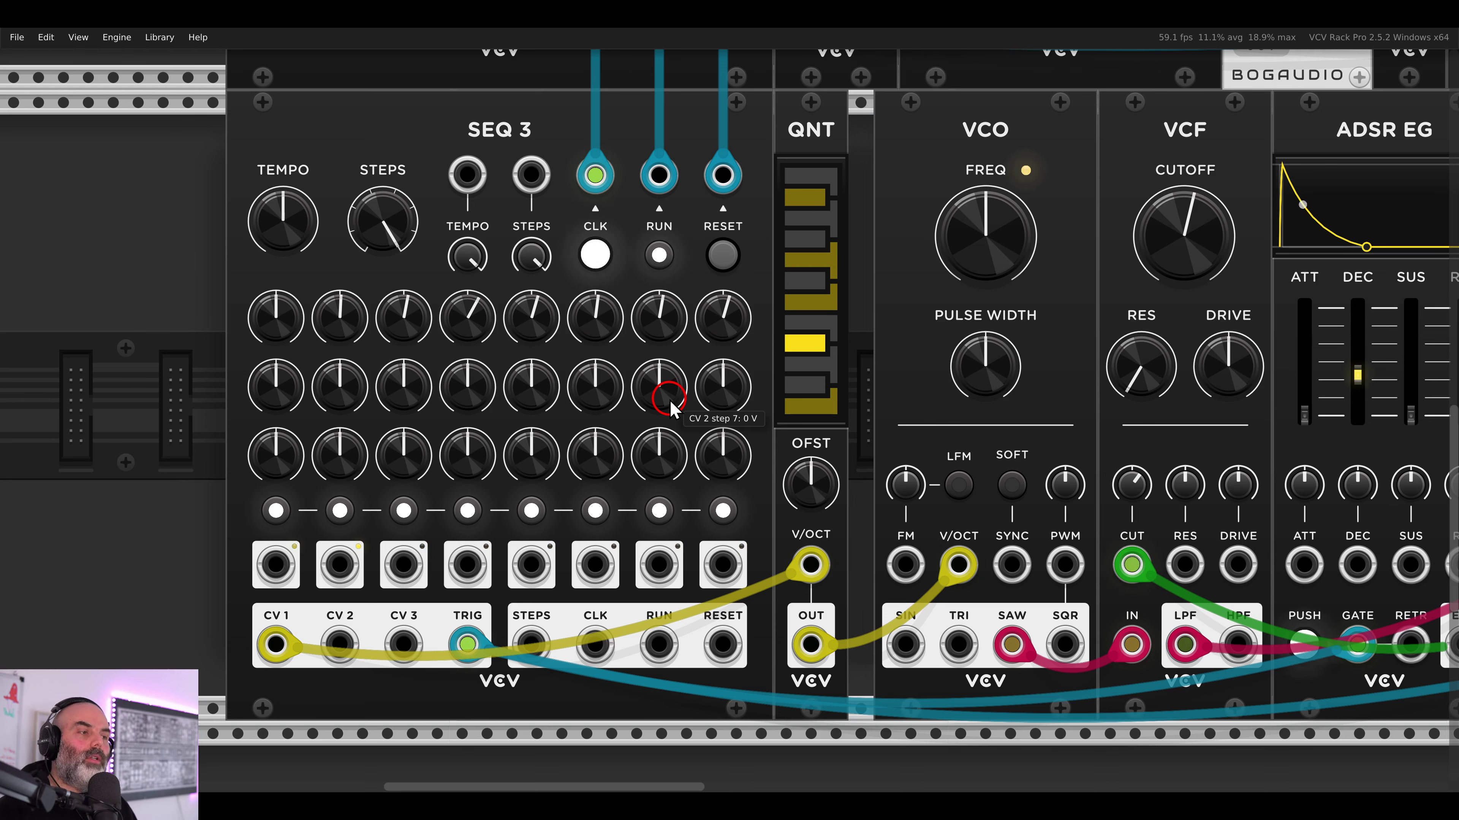
scroll(670, 405, "down", 2)
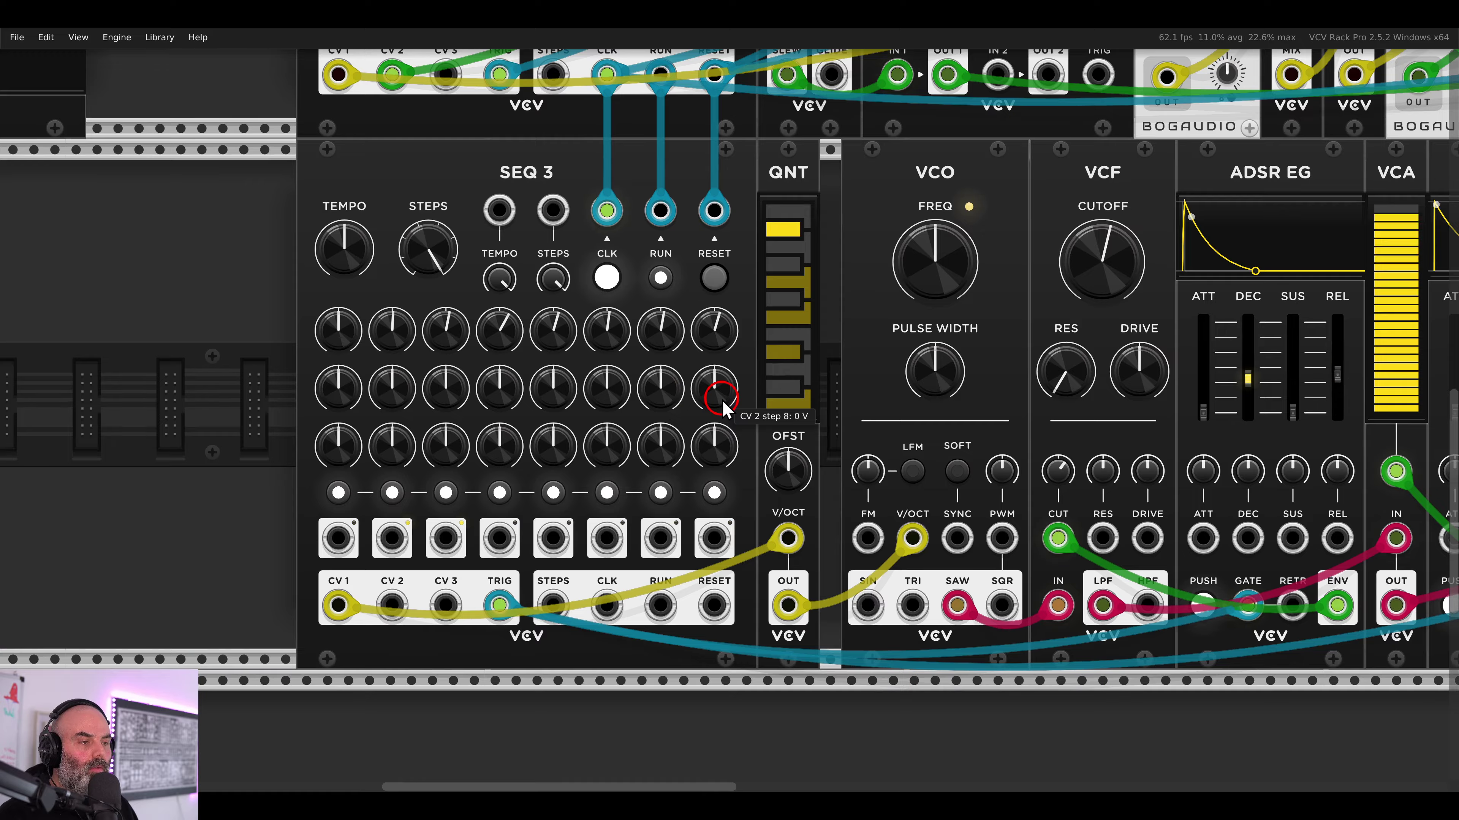
mouse_move(1024, 288)
left_mouse_down()
mouse_move(1007, 206)
mouse_move(1023, 274)
left_mouse_up()
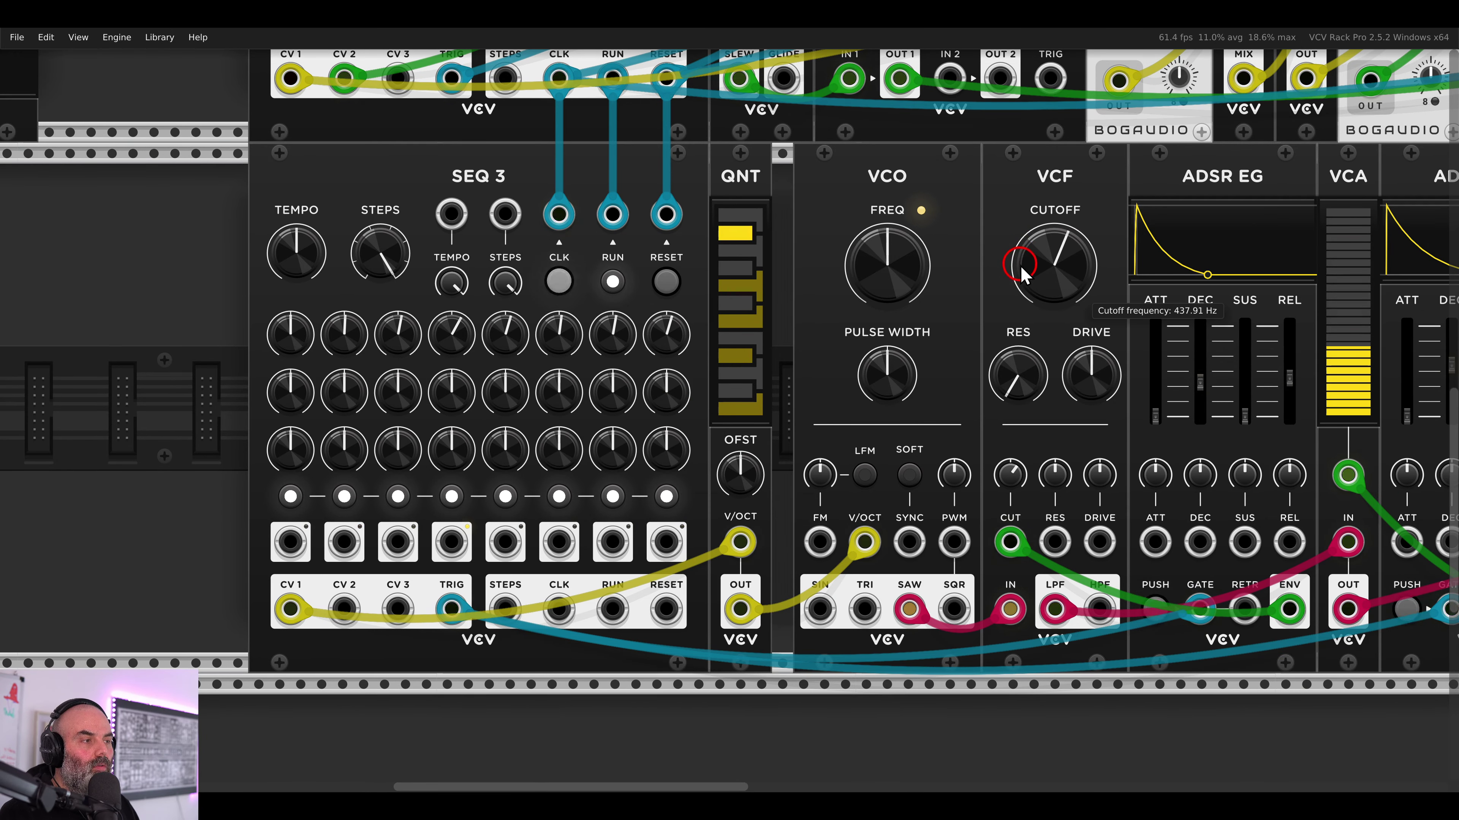
- Move the lower VCO against the QNT, shift the VCF and following modules farther along, and add a CVMIX in the gap
left_click_drag(945, 188, 898, 185)
left_click_drag(943, 243, 711, 249)
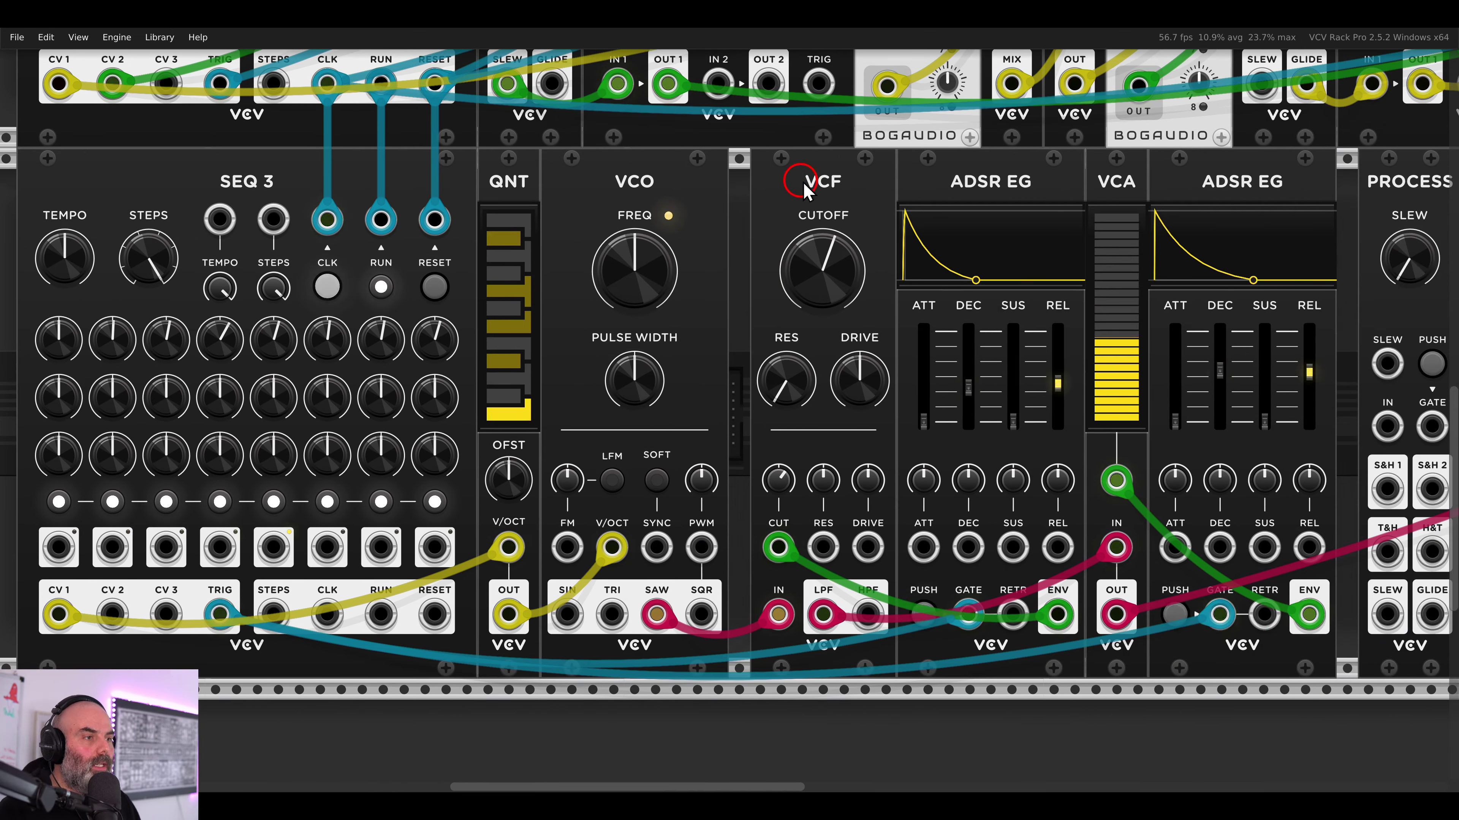
left_click_drag(805, 188, 930, 190)
right_click(851, 218)
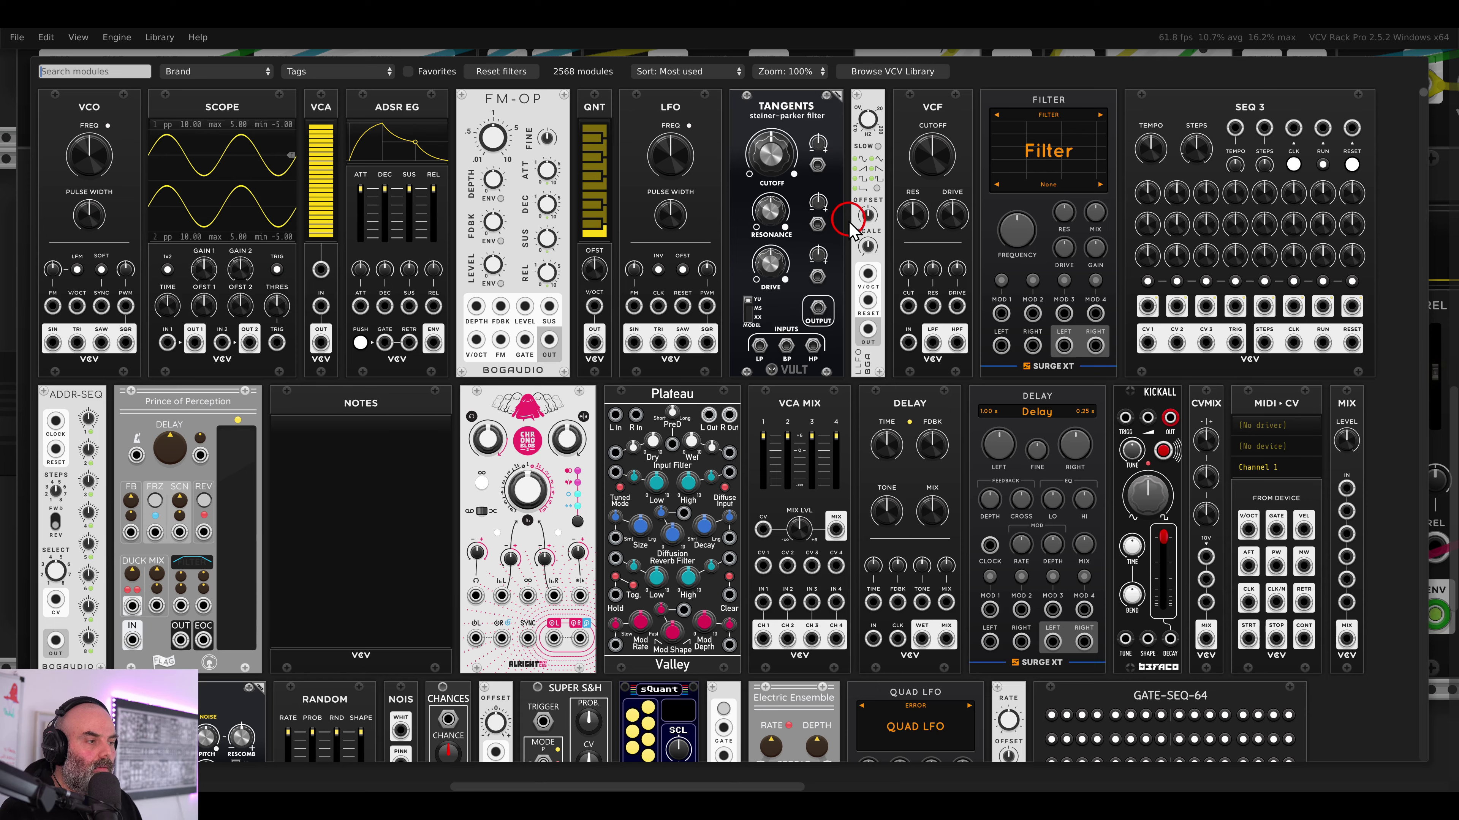
left_click(1214, 405)
left_click_drag(830, 351, 808, 351)
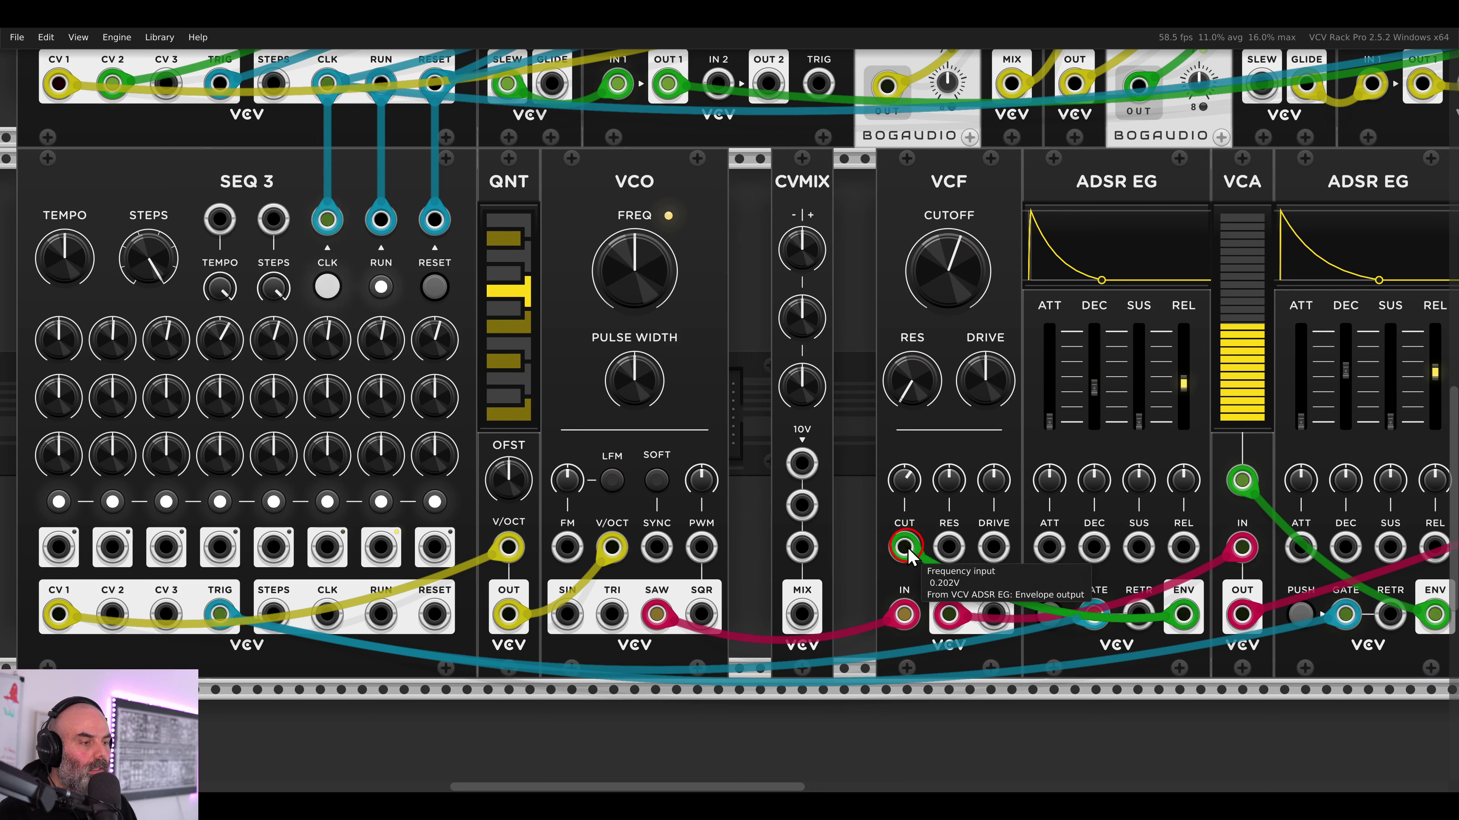
- Route the filter envelope into the CVMIX's first input and its MIX output into VCF CUT, with the CUT modulation amount at full
left_click_drag(904, 547, 802, 463)
left_click_drag(801, 613, 904, 547)
left_click_drag(906, 484, 873, 384)
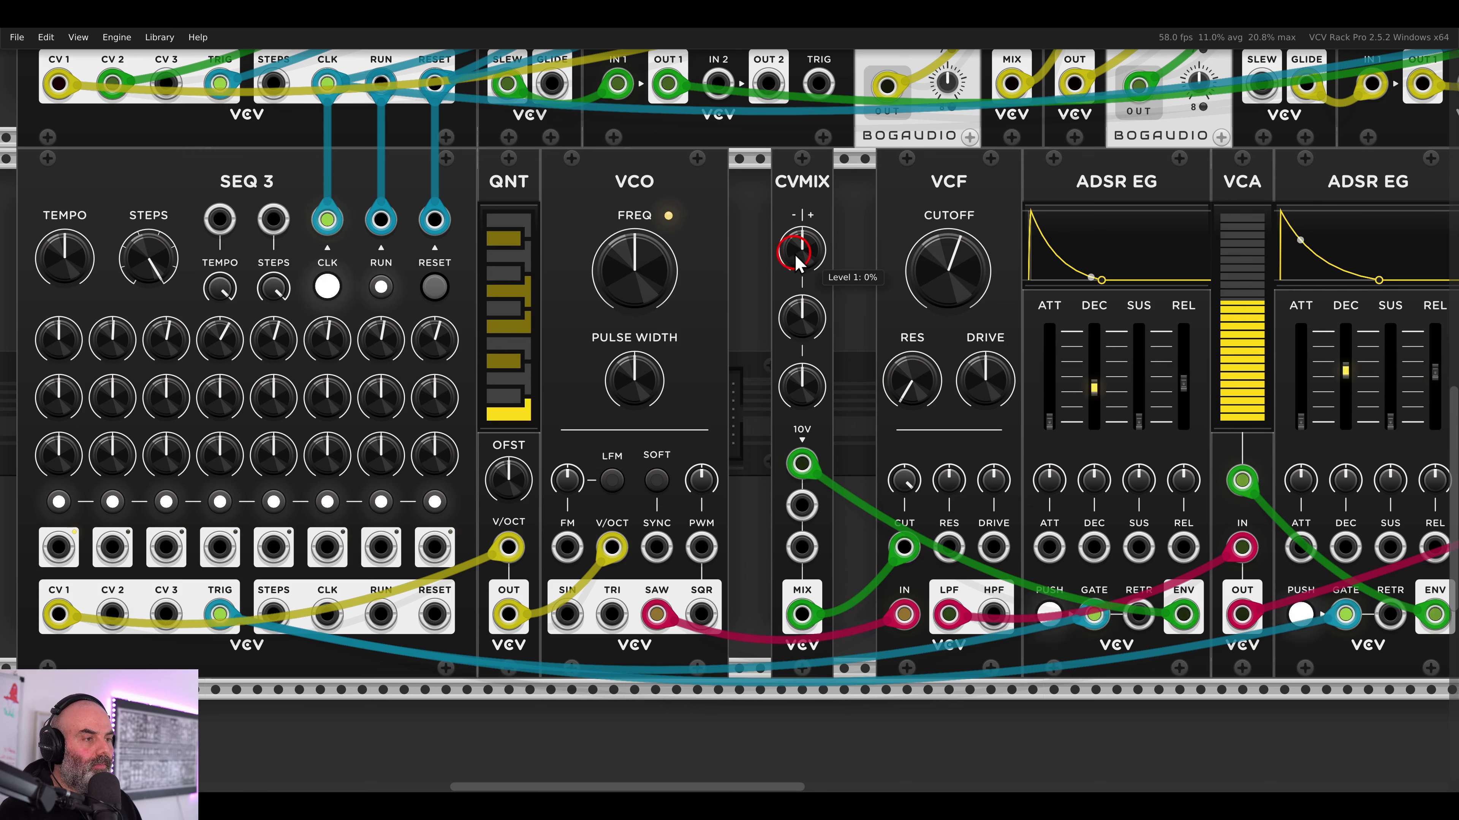
- Raise the CVMIX's Level 1, and lengthen the filter envelope's decay with its release at about 82 ms
mouse_move(801, 251)
left_mouse_down()
mouse_move(782, 224)
mouse_move(796, 248)
left_mouse_up()
left_click_drag(1094, 389, 1183, 380)
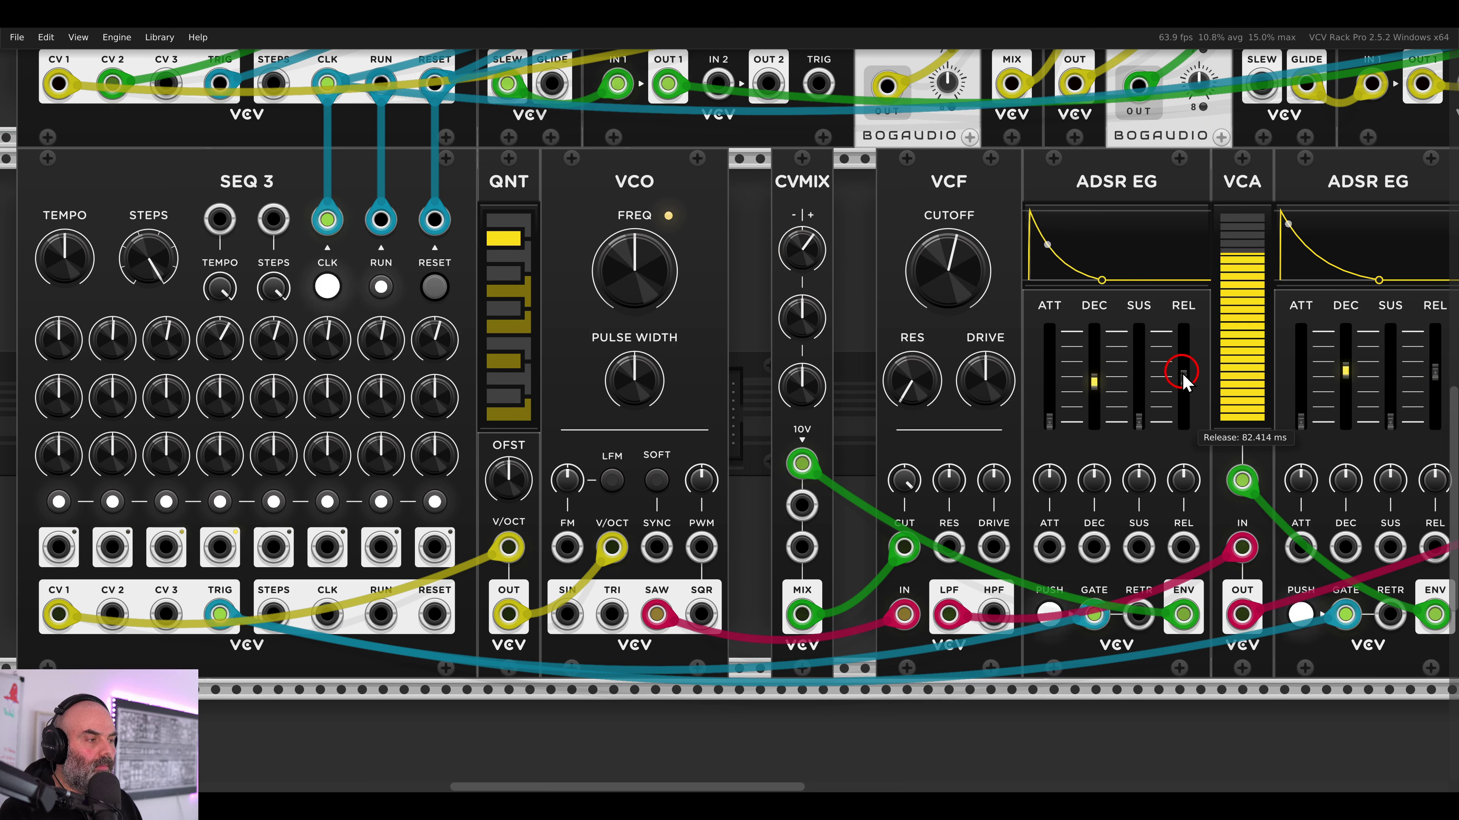
- Patch the lower SEQ 3's CV 1 output into the CVMIX's second input with Level 2 turned fully up
left_click_drag(824, 457, 520, 586)
left_click_drag(939, 303, 894, 299)
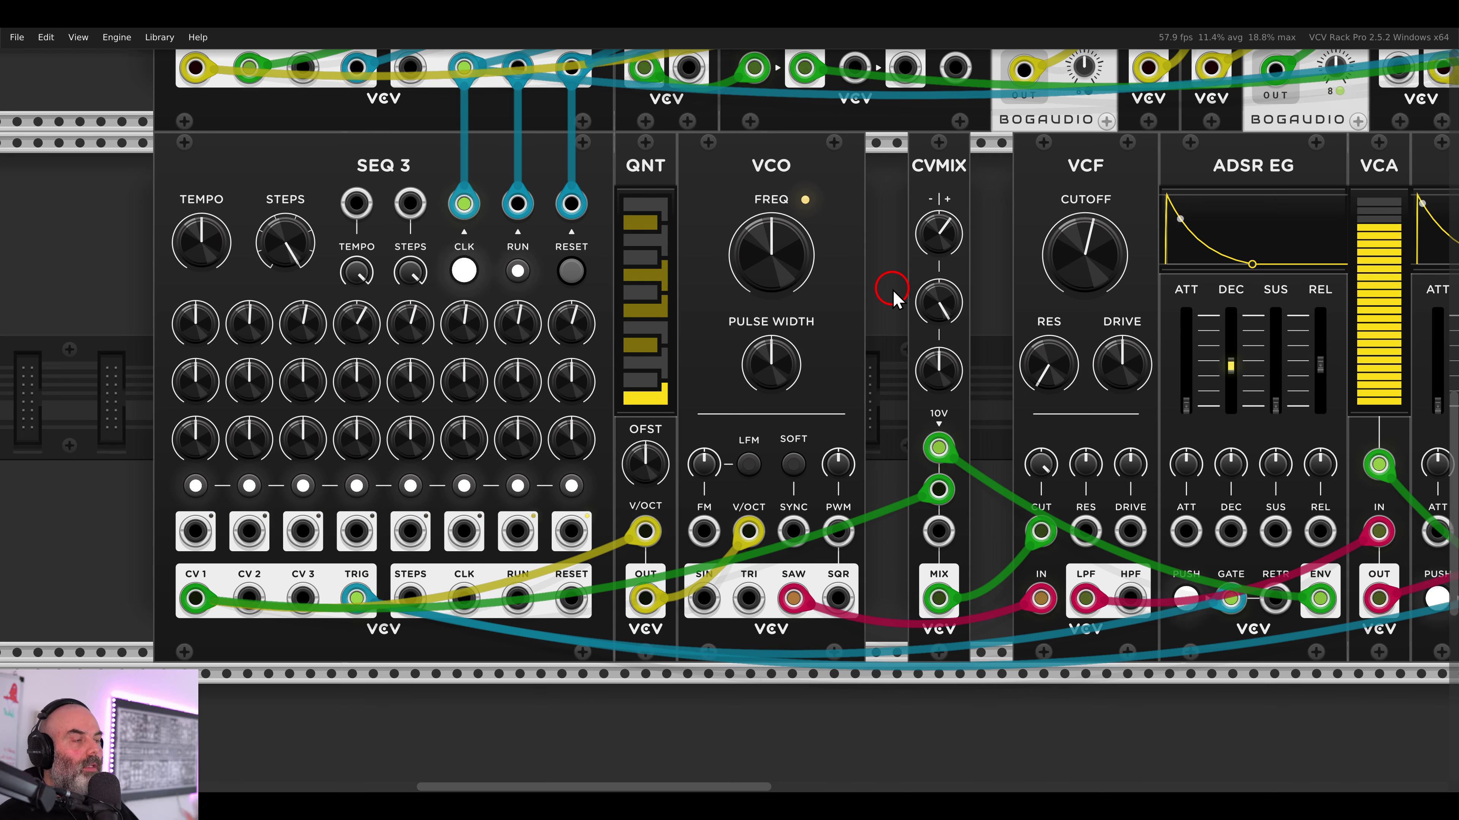
- Close the gaps in the lower row by placing the CVMIX against the VCO and the VCF through Process modules directly after it
left_click_drag(931, 190, 889, 190)
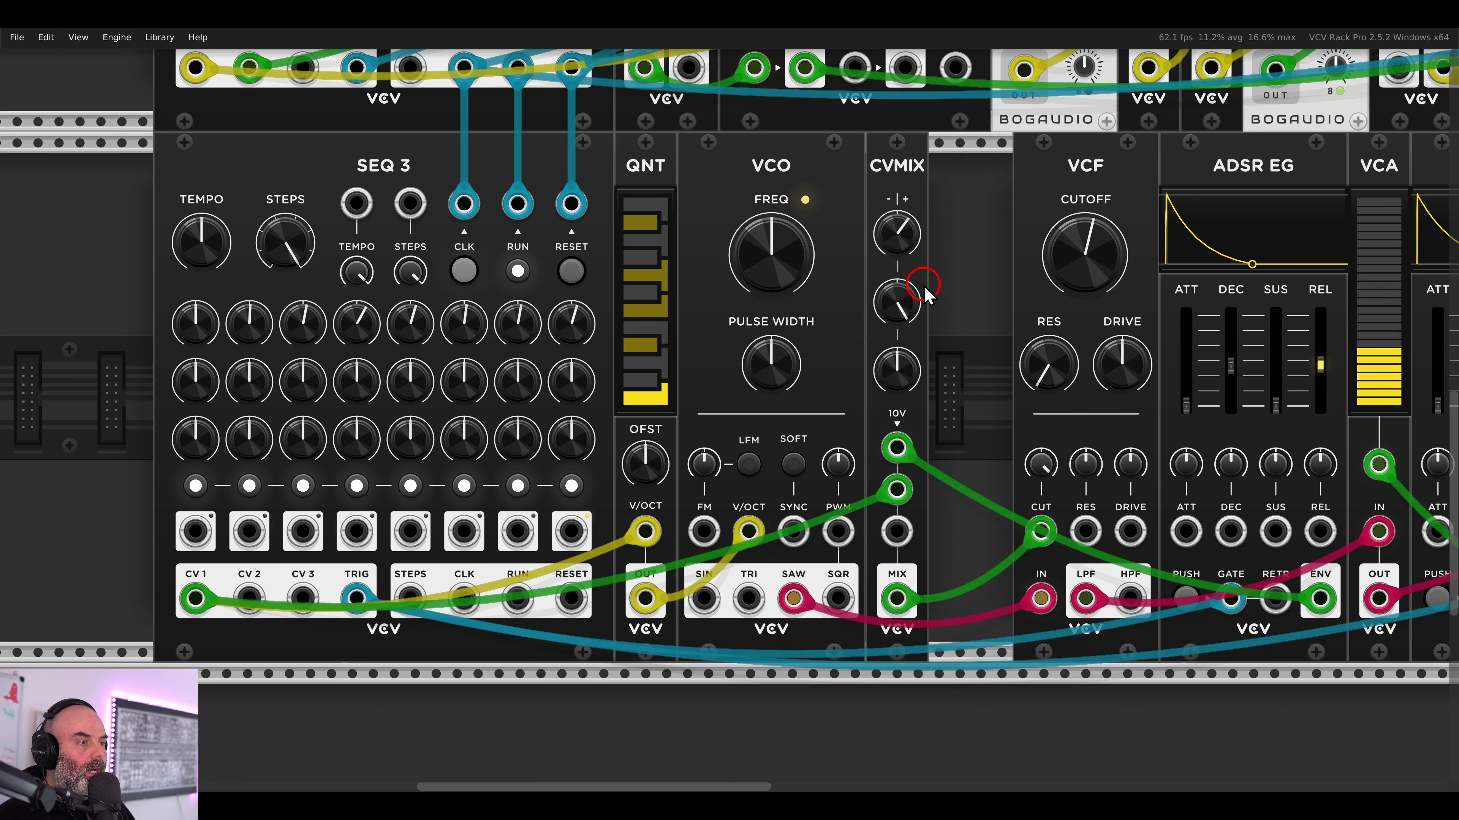
scroll(925, 297, "down", 2)
left_click_drag(951, 290, 1118, 233)
left_click(1205, 256)
left_click_drag(736, 360, 832, 354)
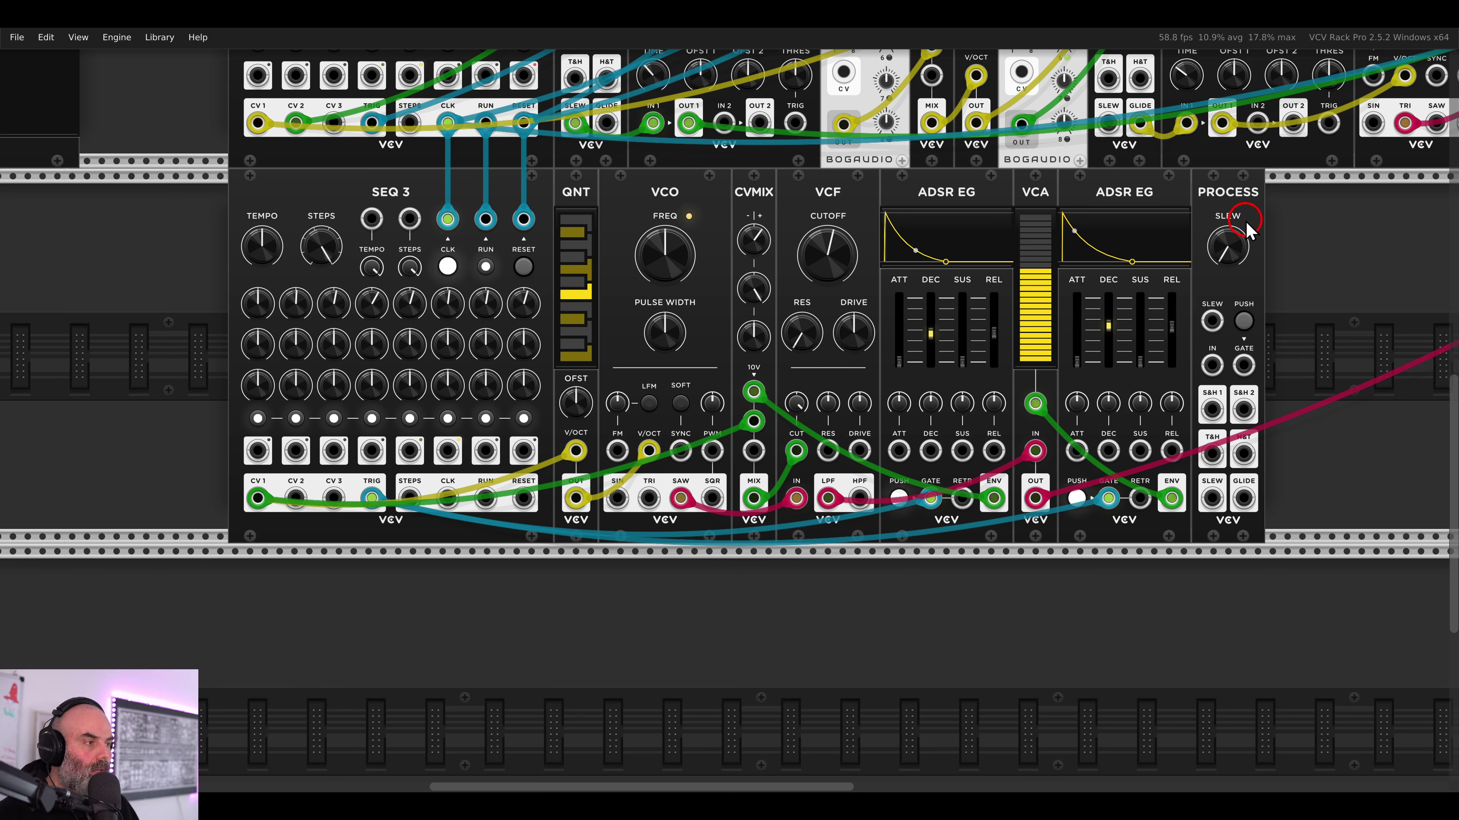
- Move the Process to the start of the lower row, before the SEQ 3, and stop that SEQ 3 from running
left_click_drag(1247, 230, 166, 229)
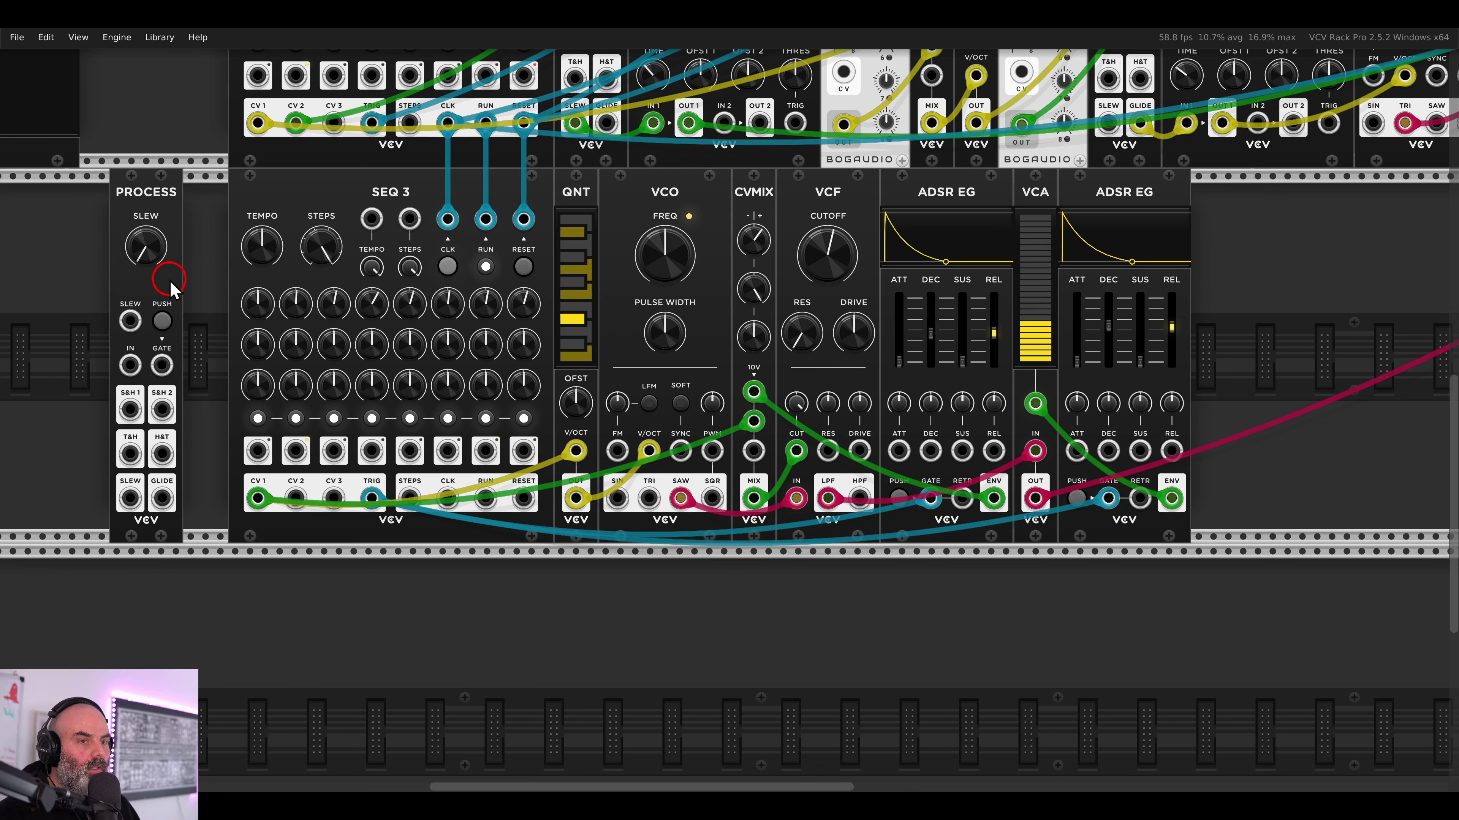
left_click(481, 268)
left_click_drag(315, 270, 874, 263)
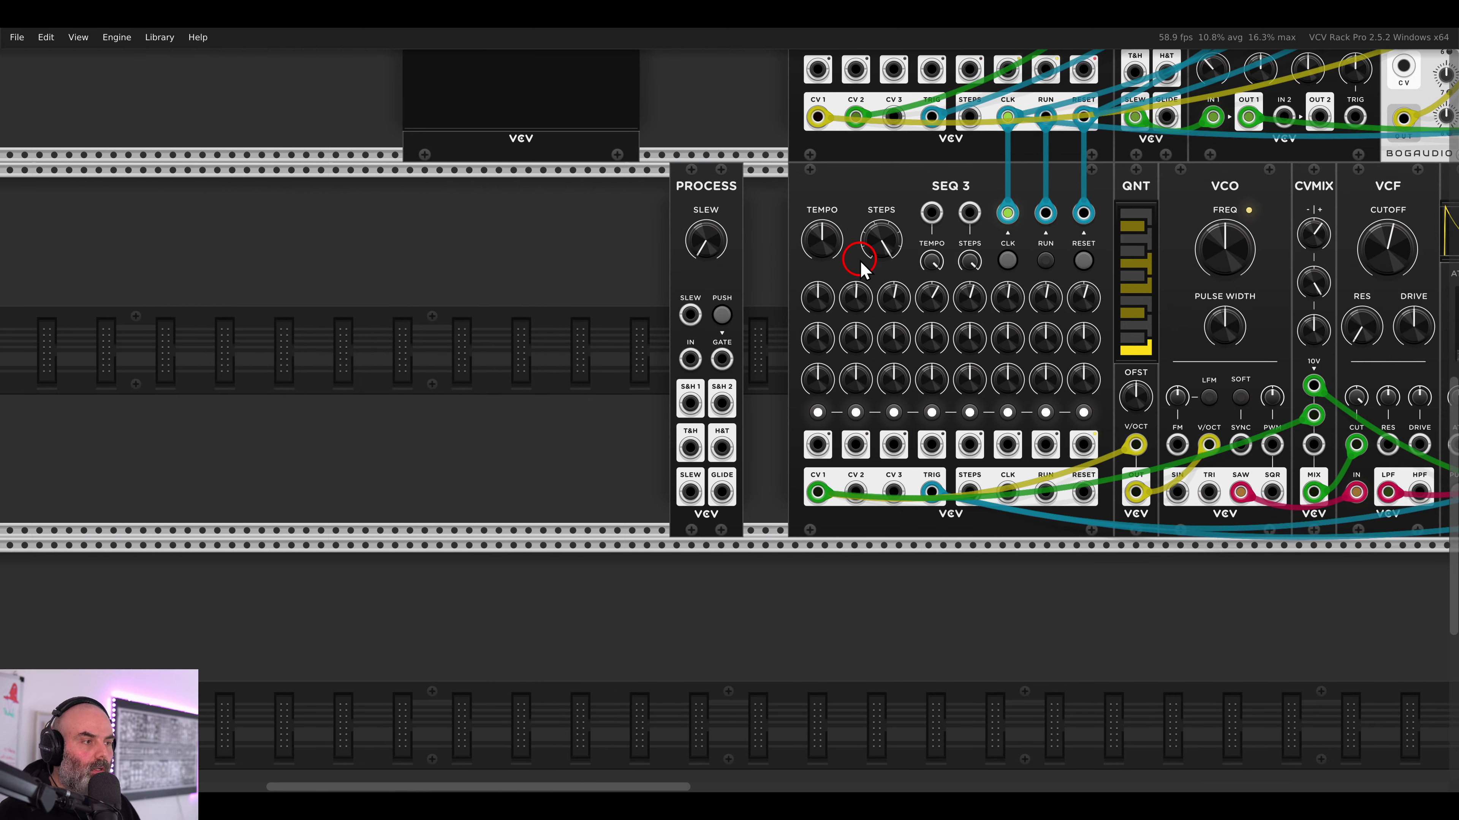
- Stop playback of the linked SEQ 3 sequencers
left_click(1038, 261)
scroll(1055, 266, "up", 8)
left_click(1045, 189)
- Move the PROCESS module farther from the lower SEQ 3 and add a VCV SCOPE directly beside it
scroll(778, 388, "down", 7)
scroll(576, 380, "up", 1)
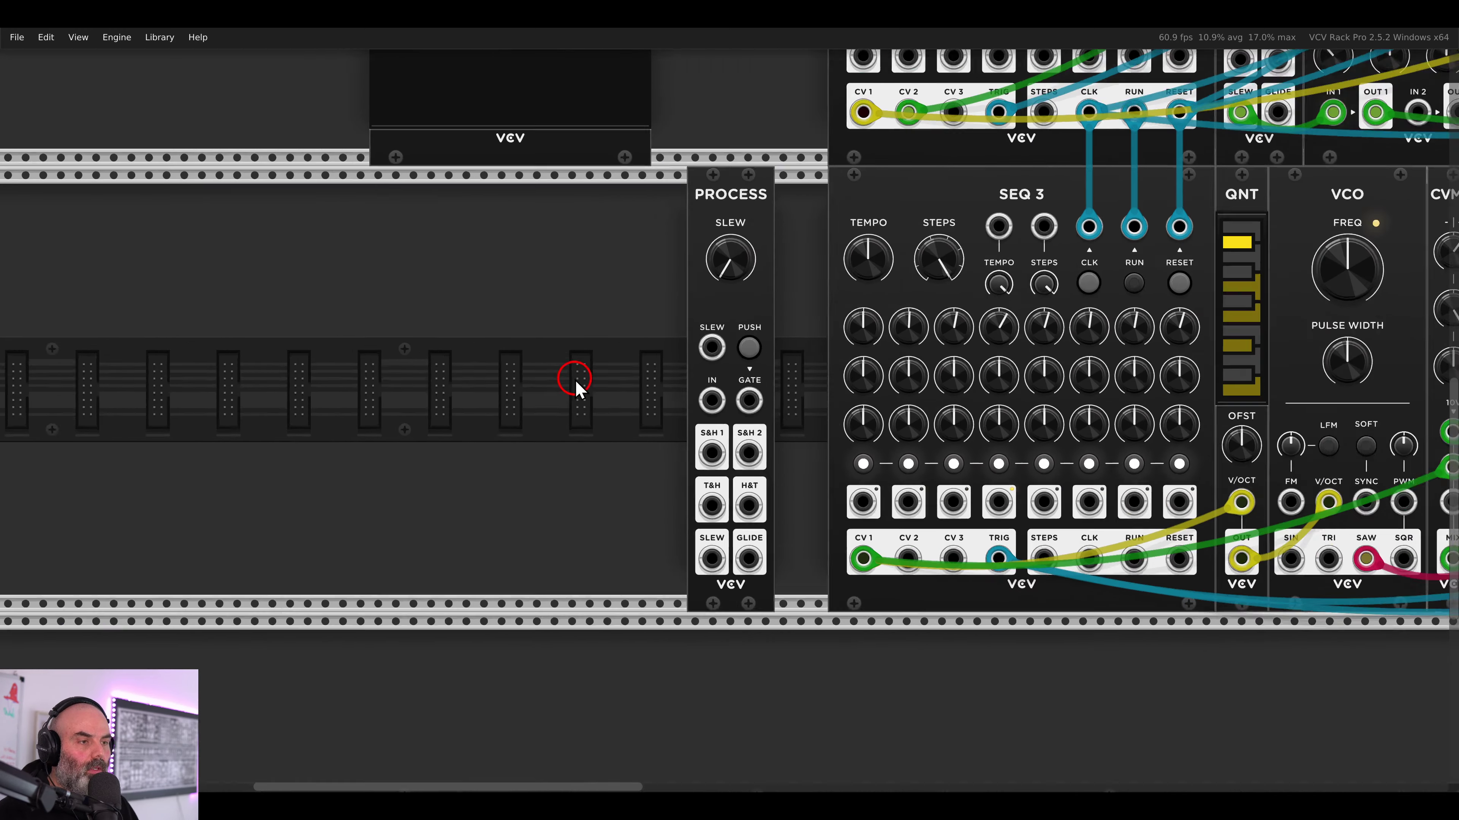
scroll(575, 380, "up", 1)
left_click_drag(575, 380, 737, 366)
left_click_drag(908, 201, 452, 241)
right_click(596, 308)
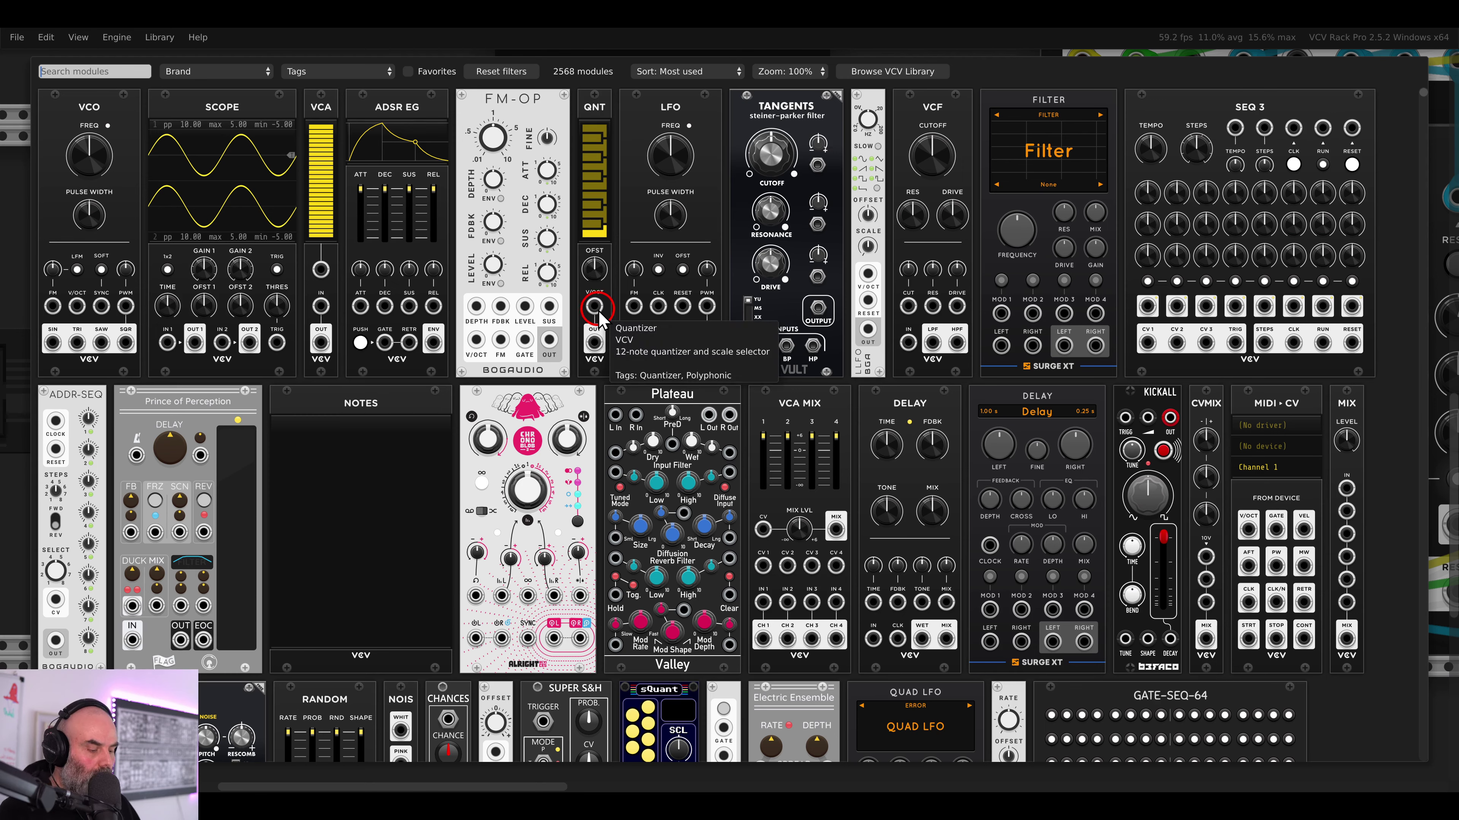
left_click(234, 190)
scroll(602, 332, "left", 2)
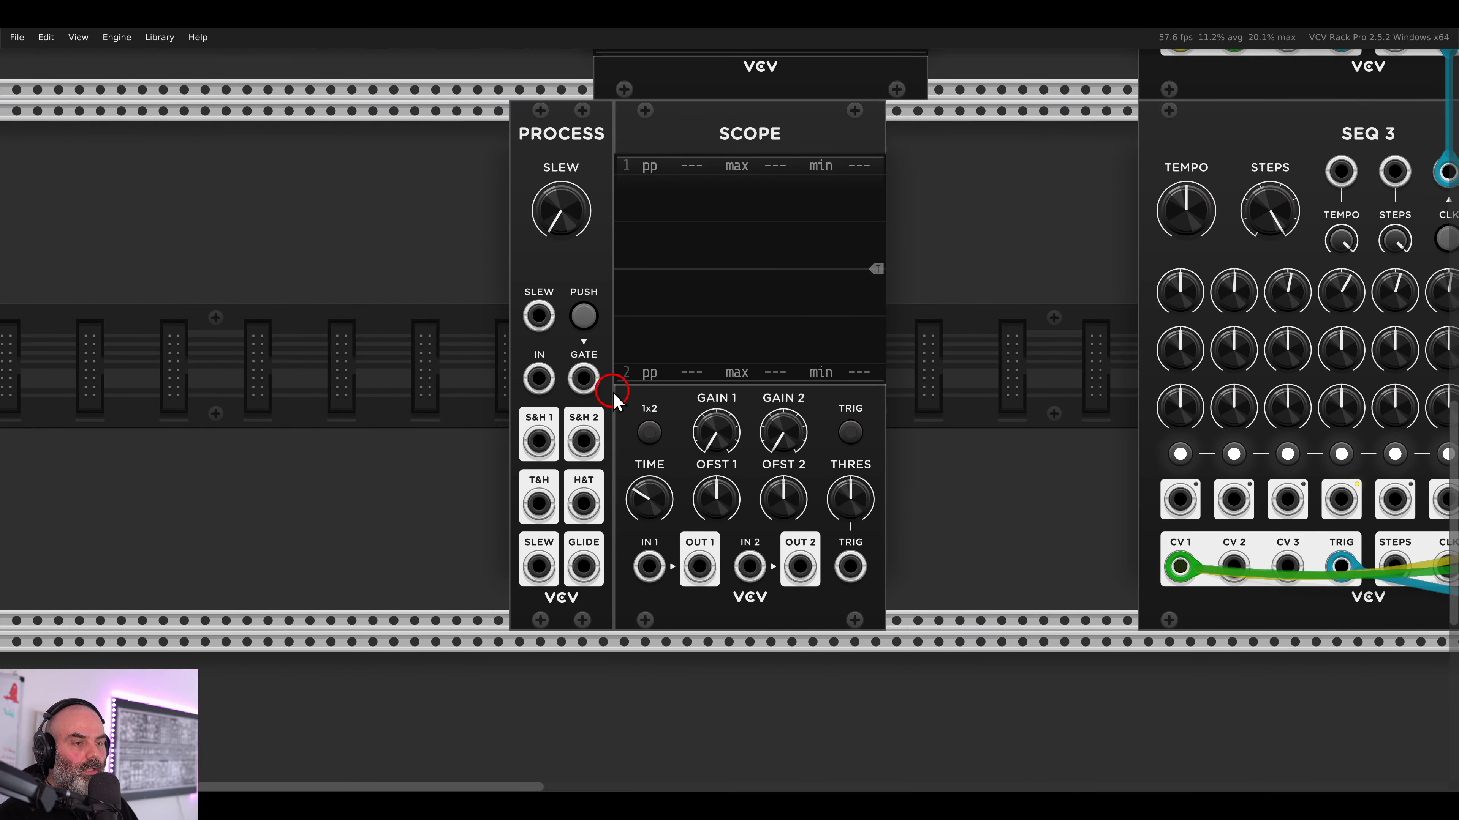
- Add an LFO beside PROCESS, patching its SIN output to PROCESS IN and the T&H output to SCOPE IN 1
right_click(478, 335)
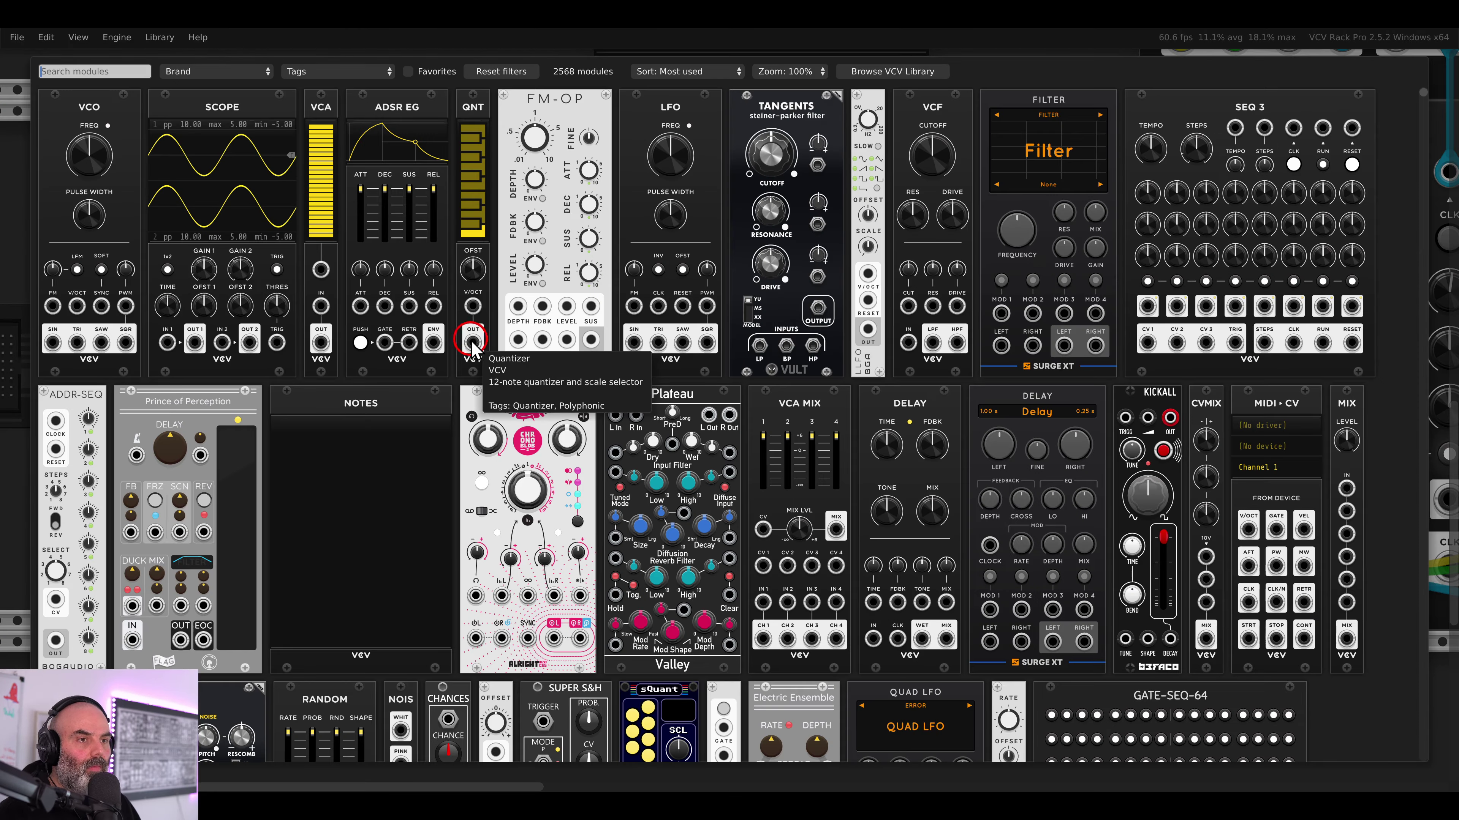
left_click(652, 129)
left_click_drag(349, 566, 542, 386)
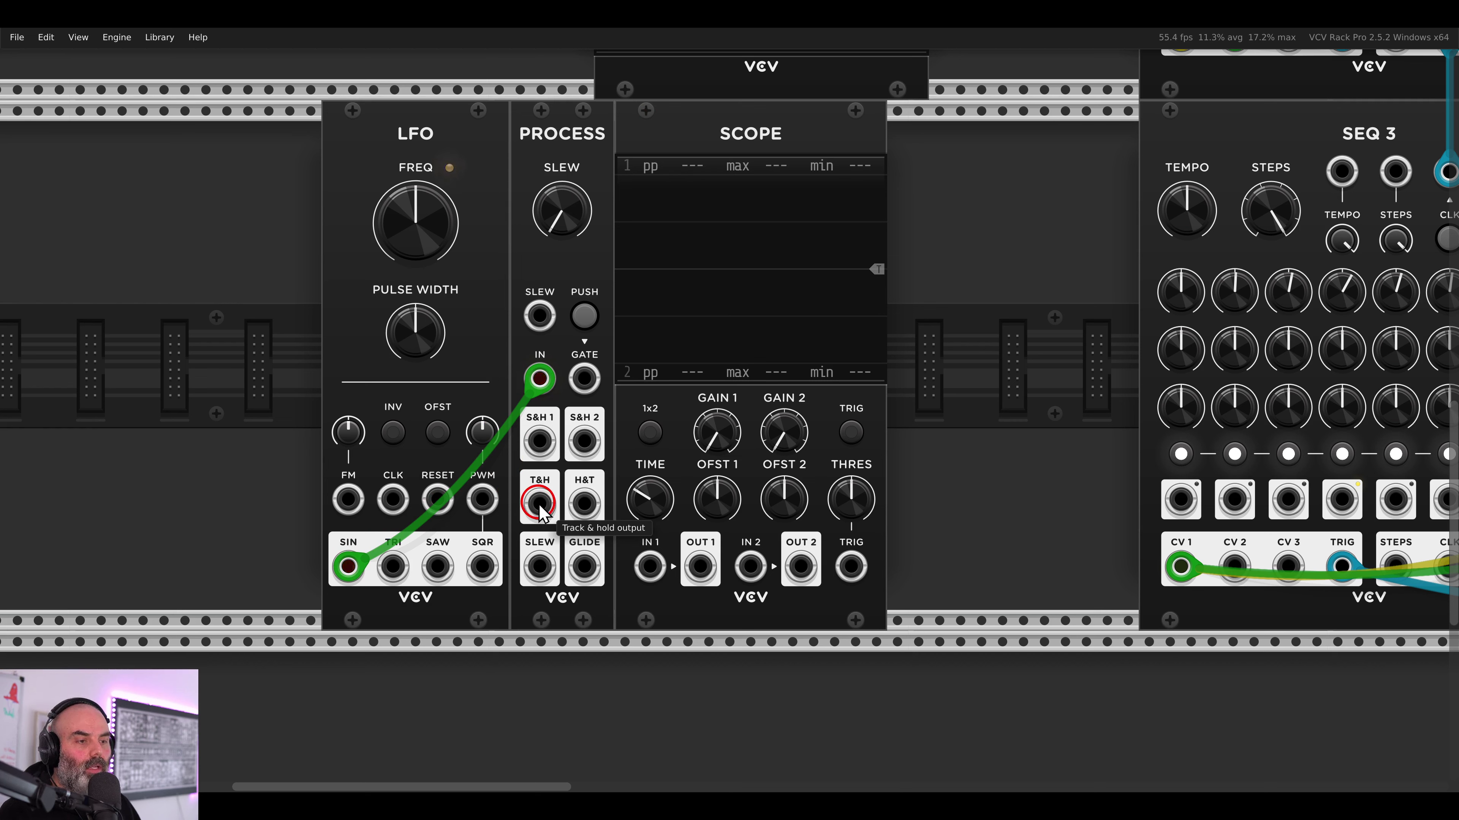
left_click_drag(540, 513, 650, 569)
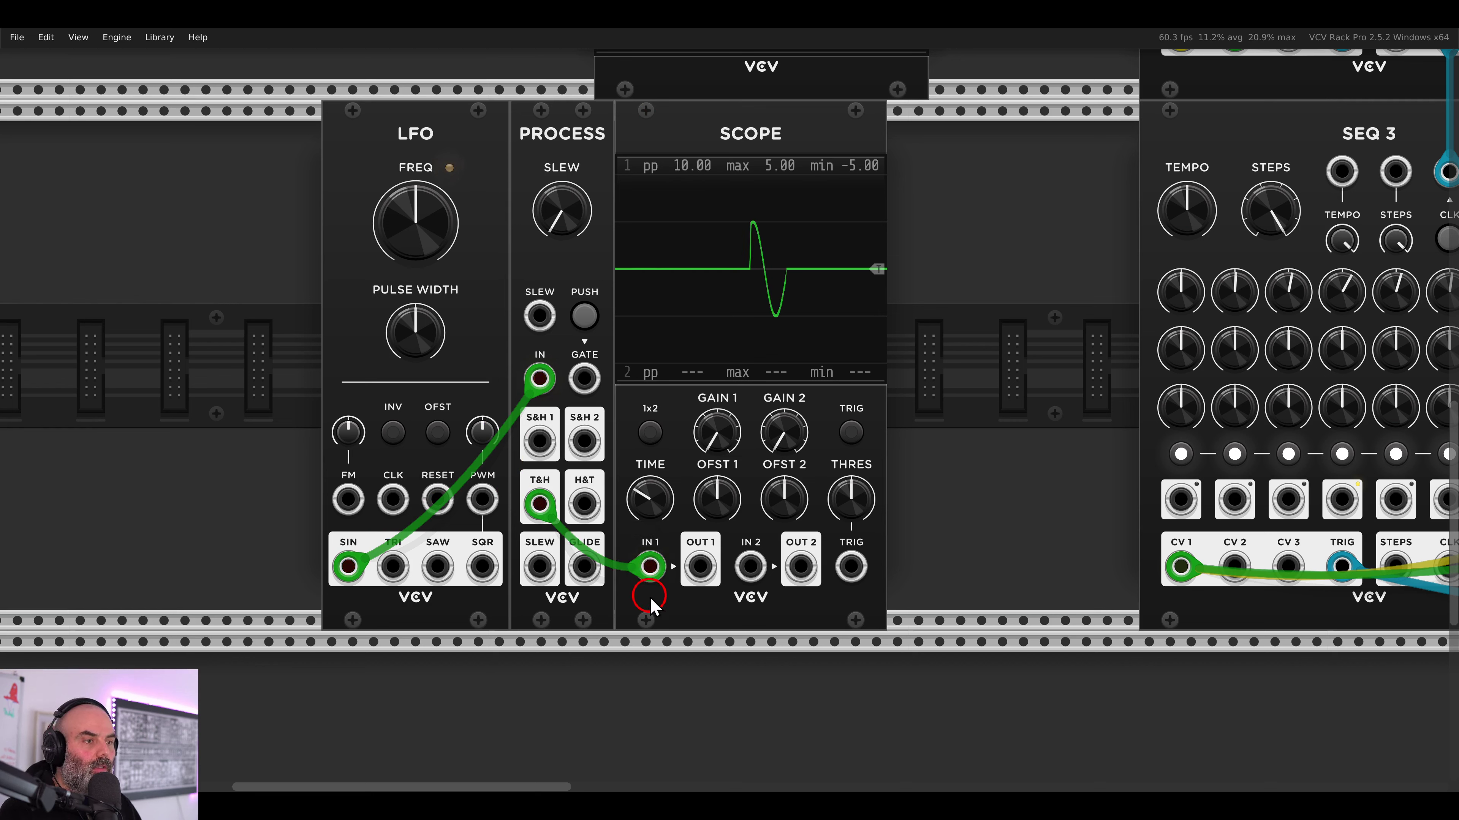
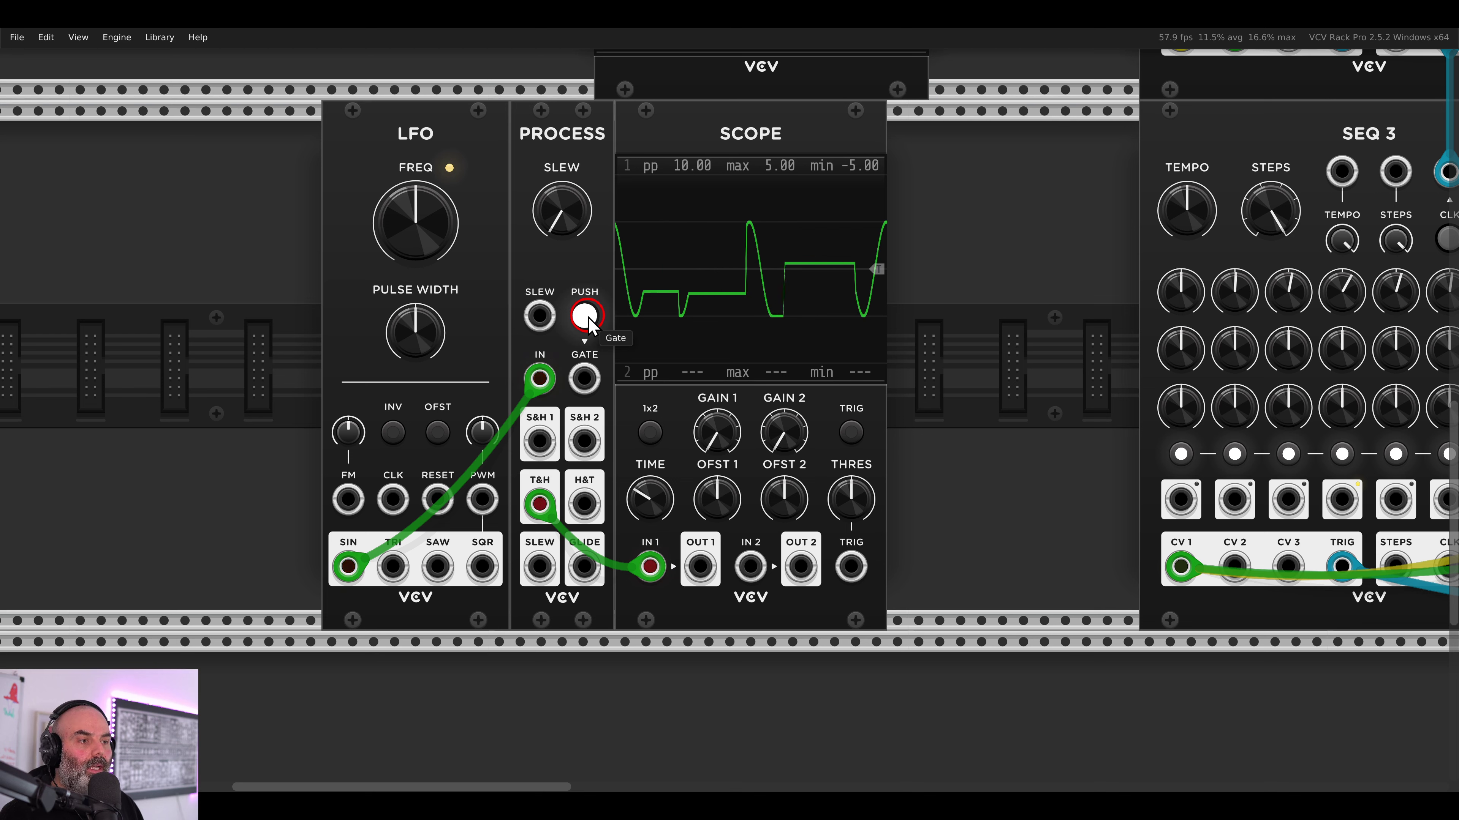
- Trigger the PROCESS gate manually several times to examine the track & hold output on the scope
left_click(585, 318)
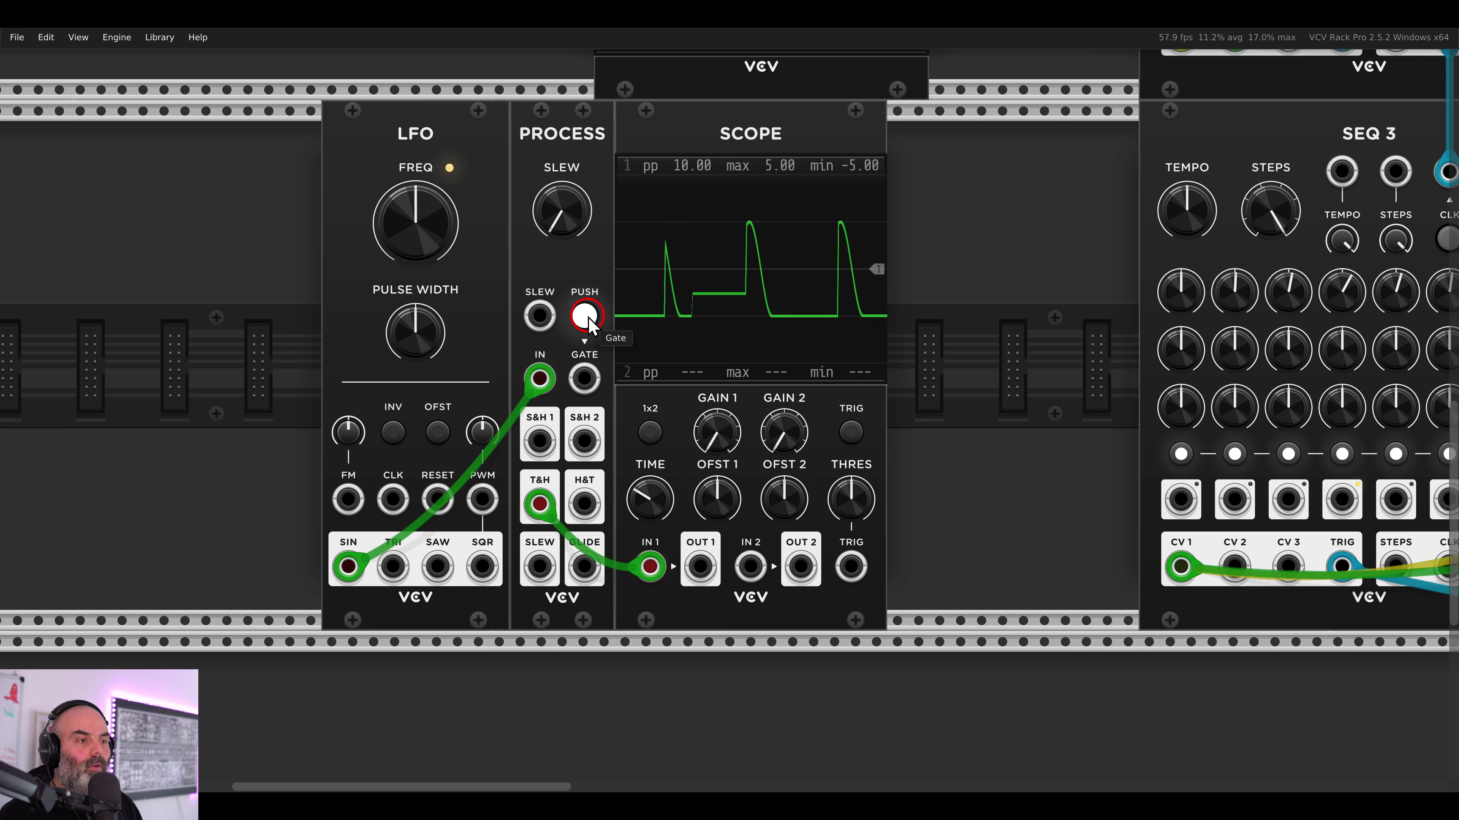
left_click(586, 317)
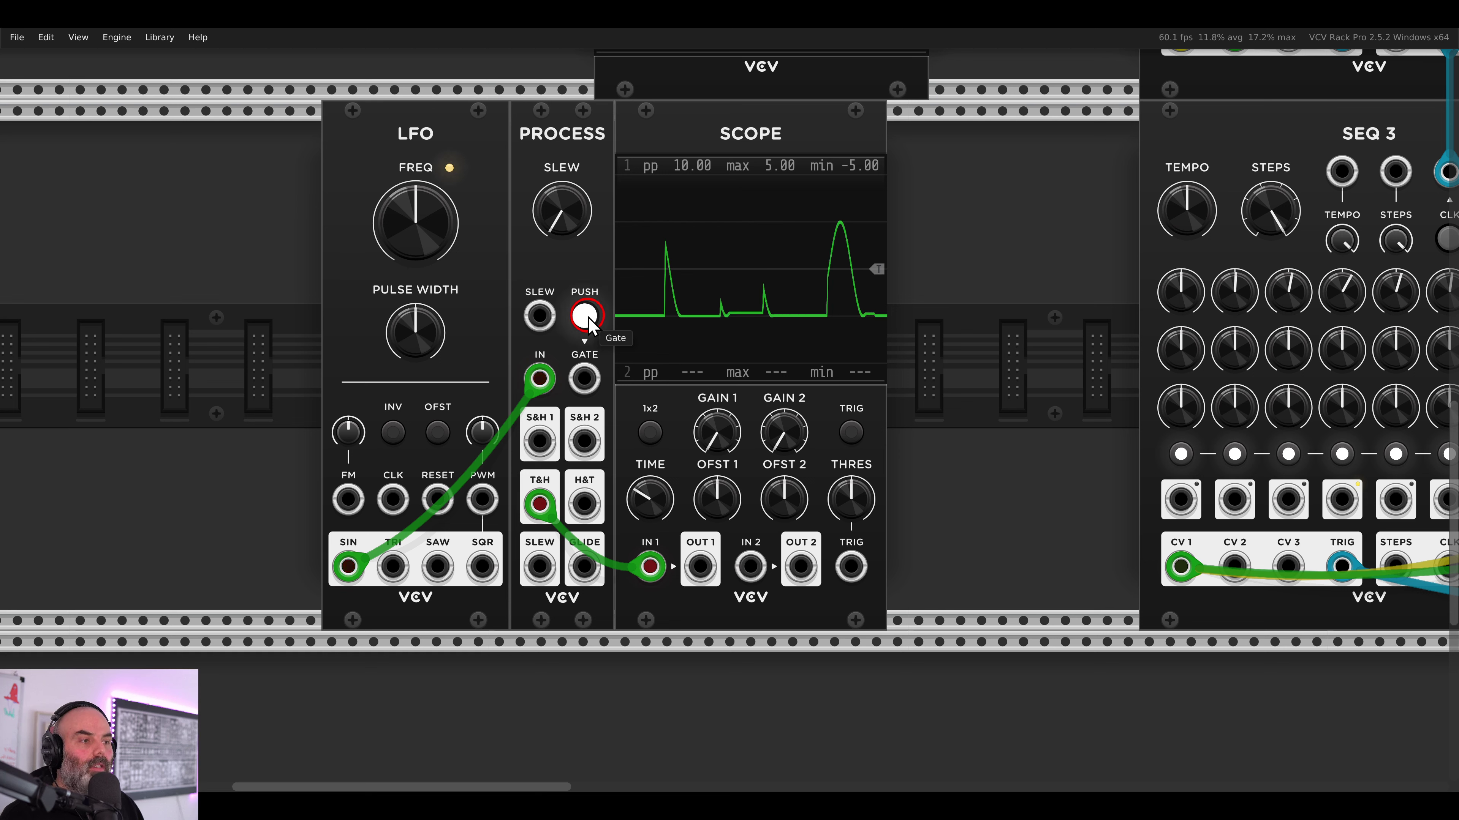
left_click(586, 317)
left_click(586, 318)
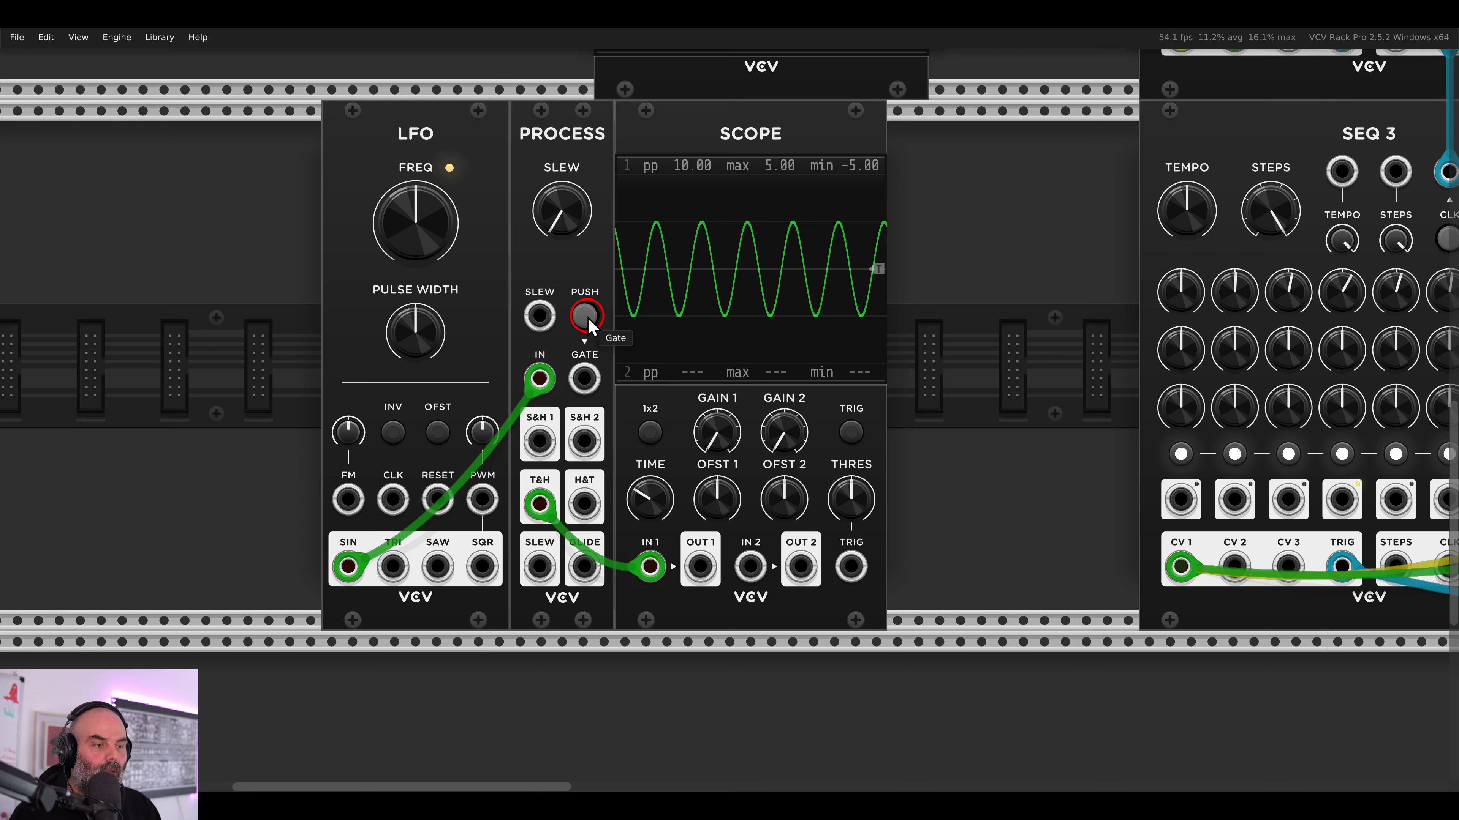
left_click(586, 317)
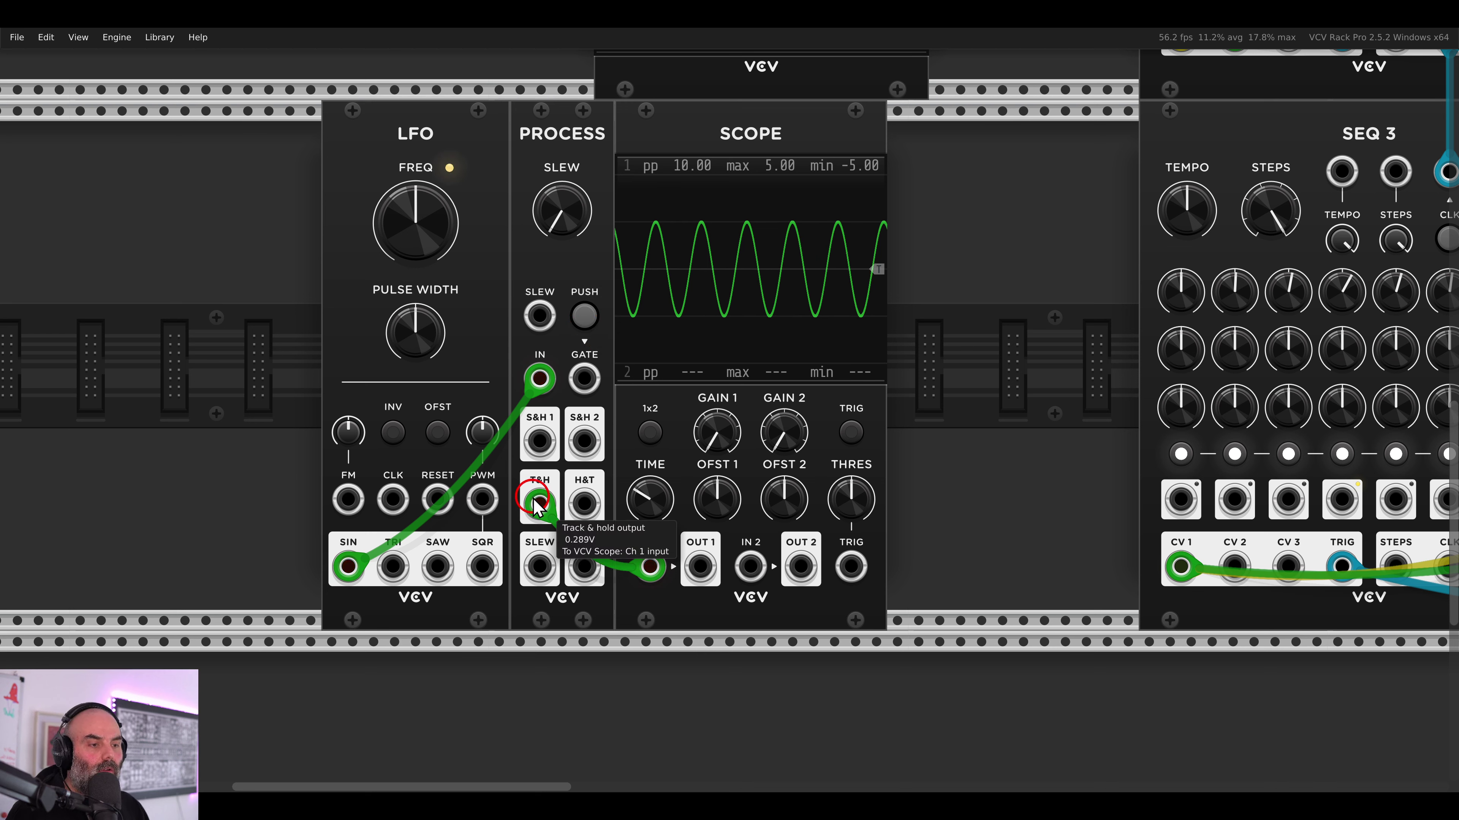
- Repatch SCOPE IN 1 from T&H to the H&T output of PROCESS and trigger the gate manually to examine hold & track
left_click_drag(540, 509, 584, 503)
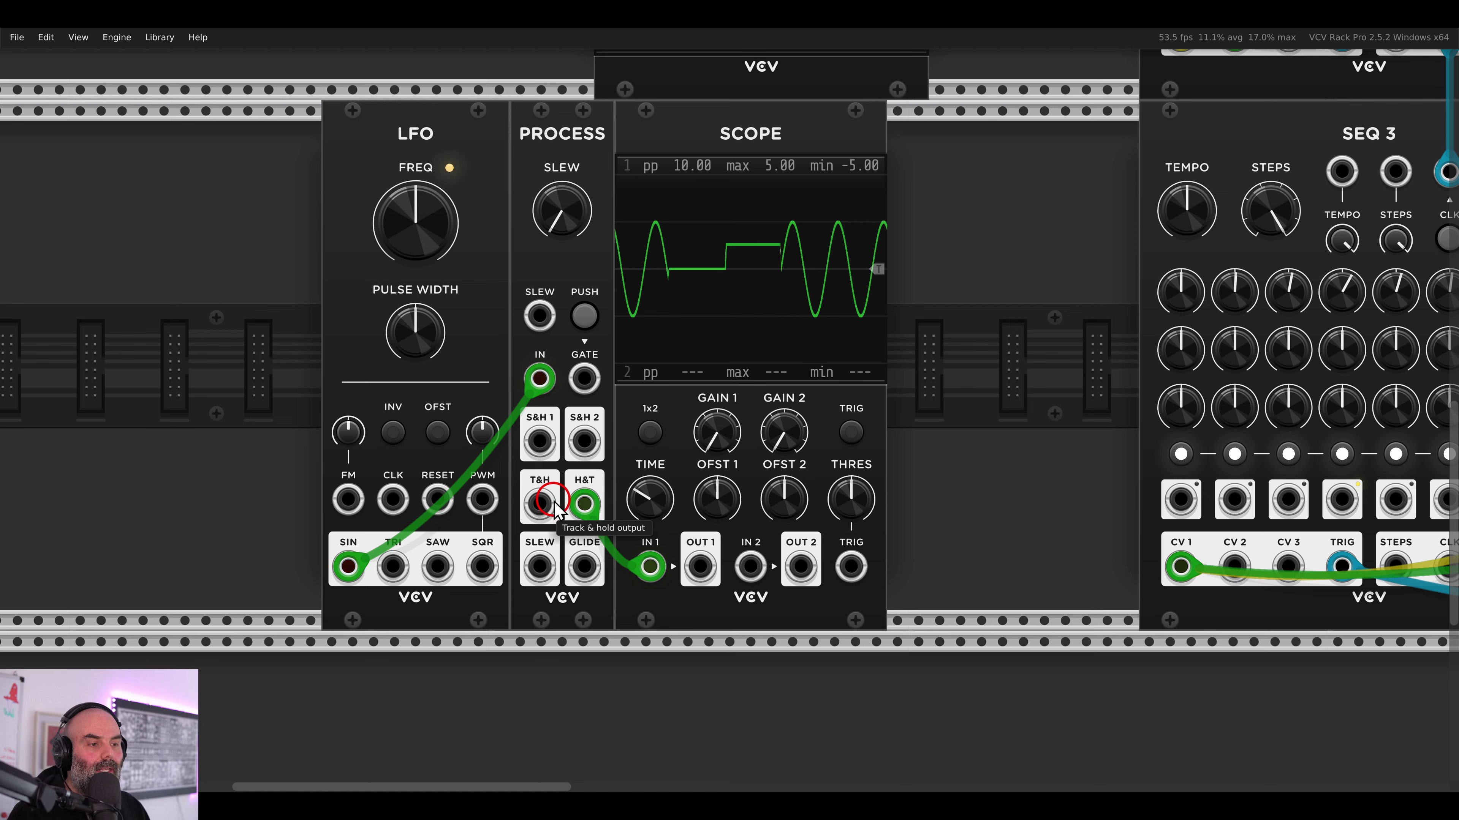
scroll(550, 506, "up", 10)
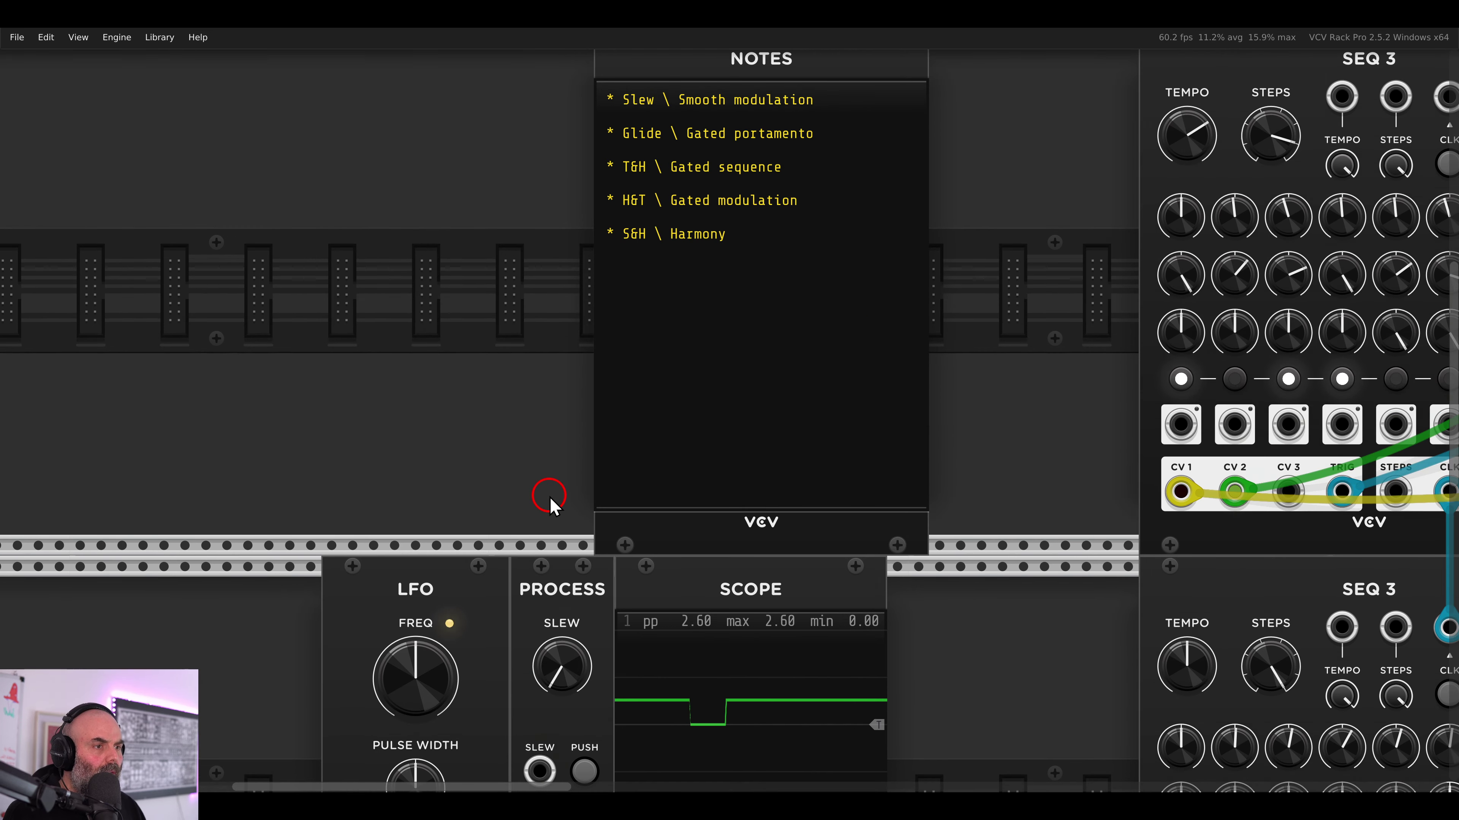
scroll(580, 423, "down", 8)
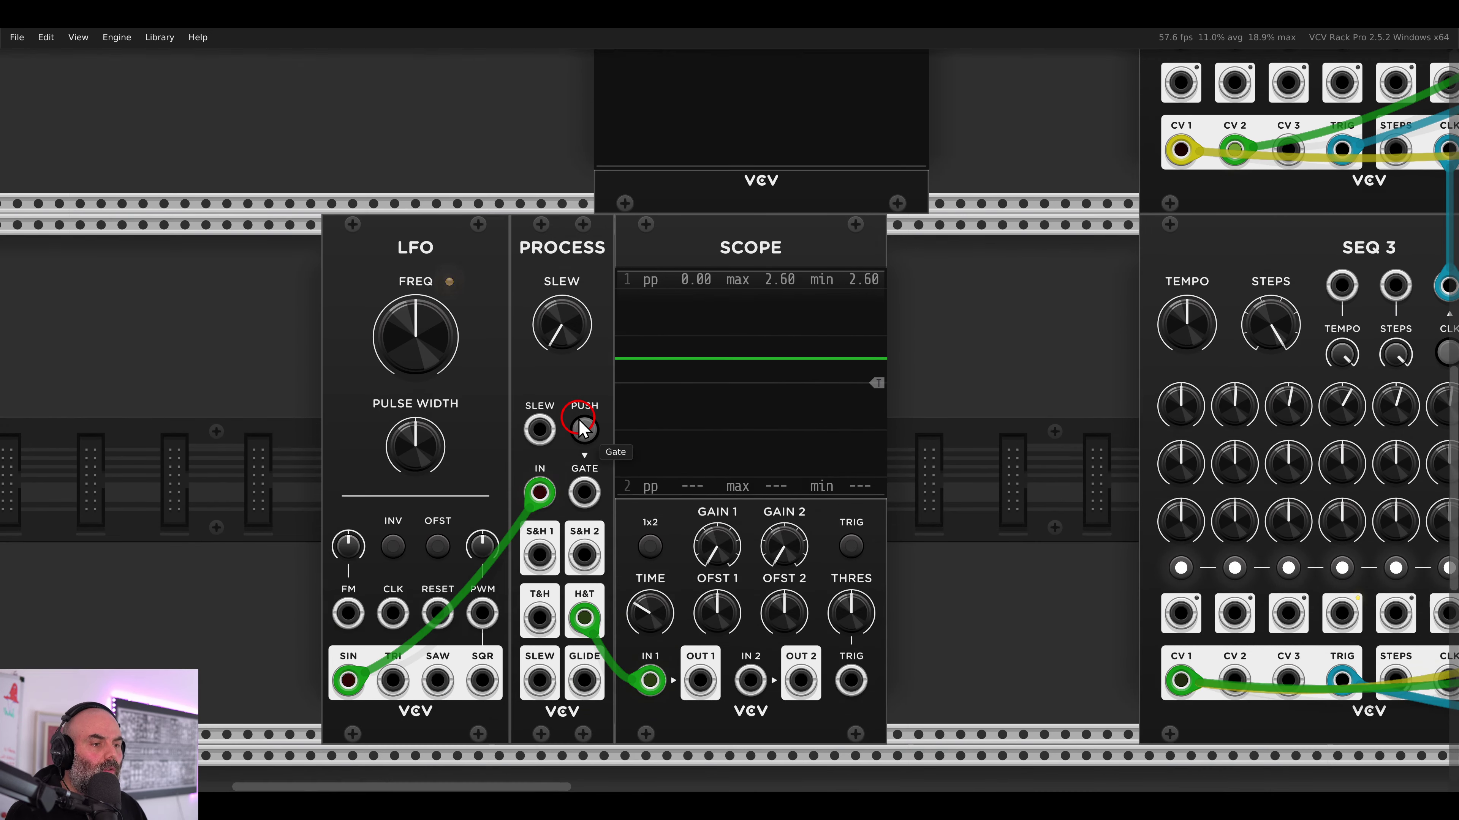
scroll(581, 428, "down", 1)
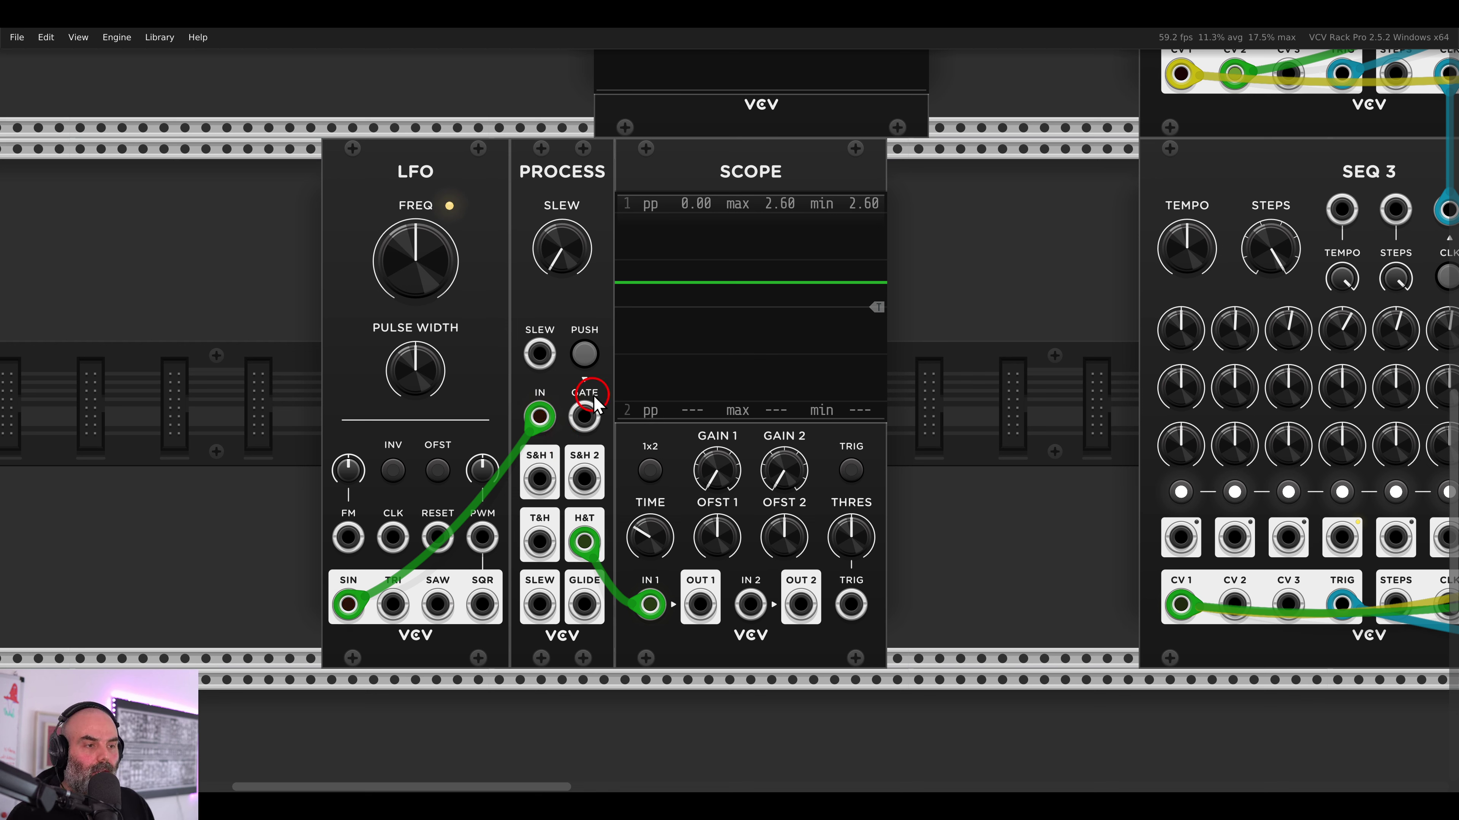
left_click(583, 364)
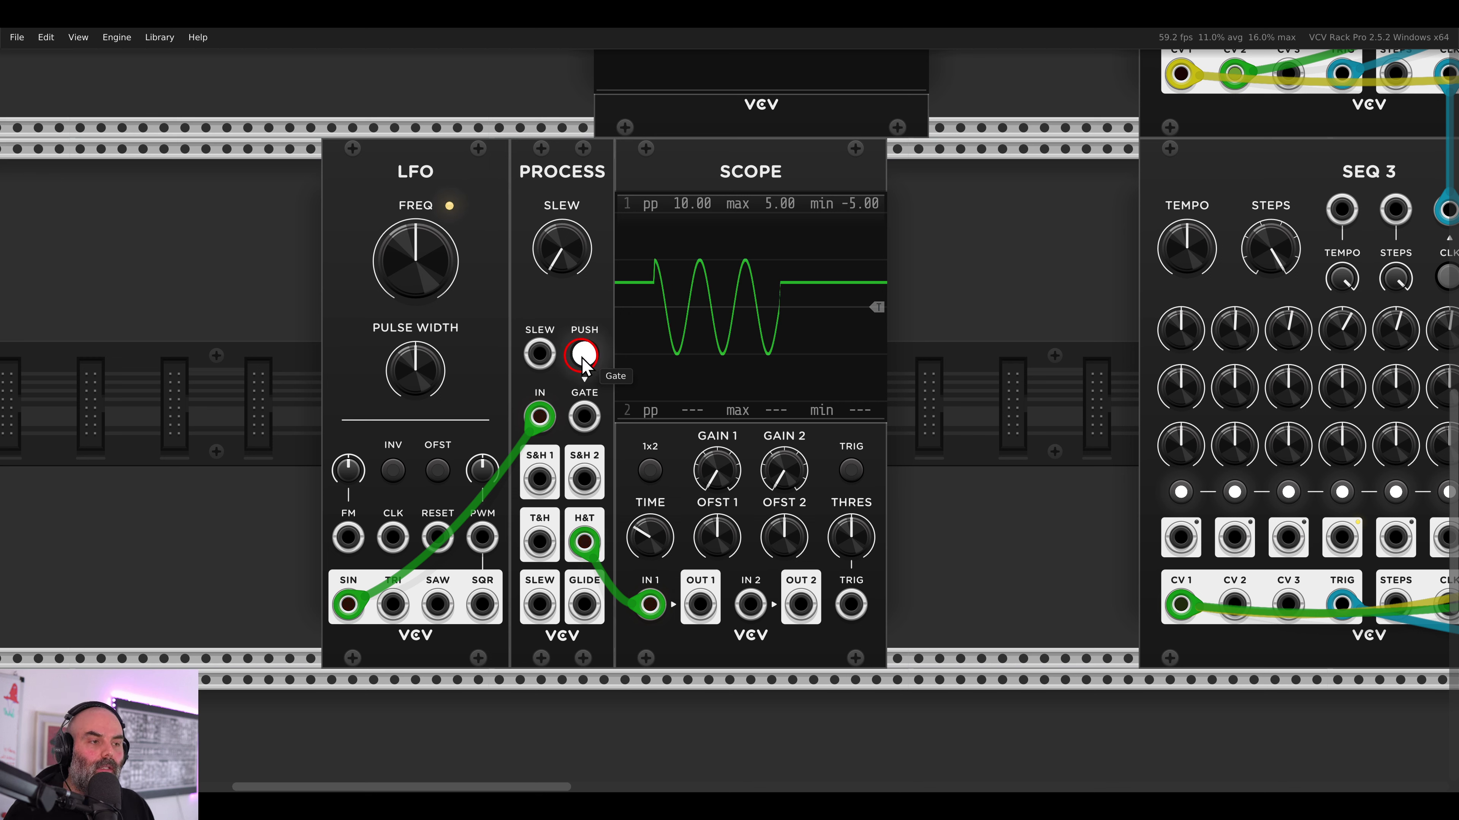
left_click(582, 363)
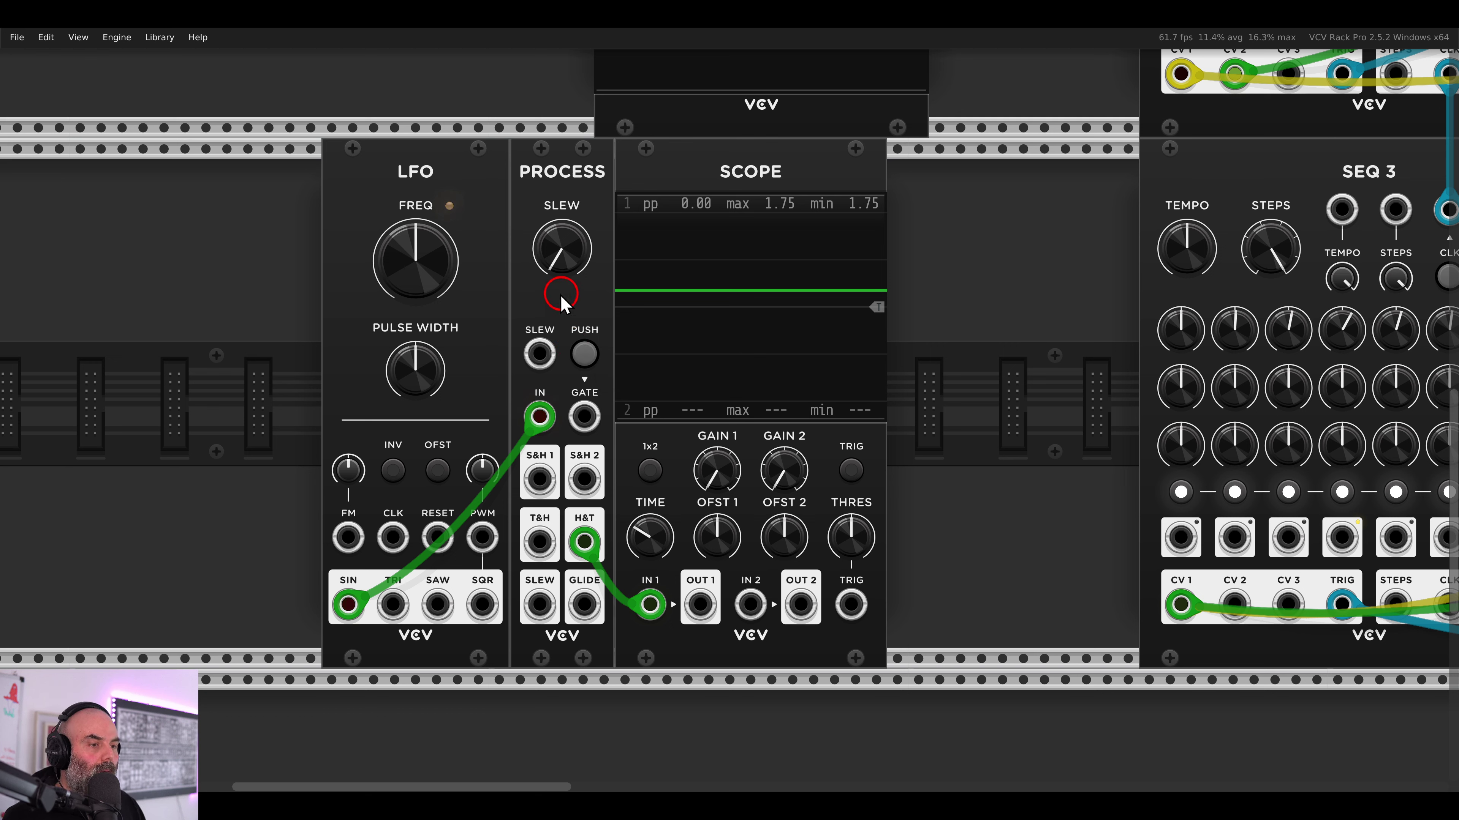
- Delete the LFO, PROCESS and SCOPE demonstration modules together
left_click_drag(278, 304, 619, 322)
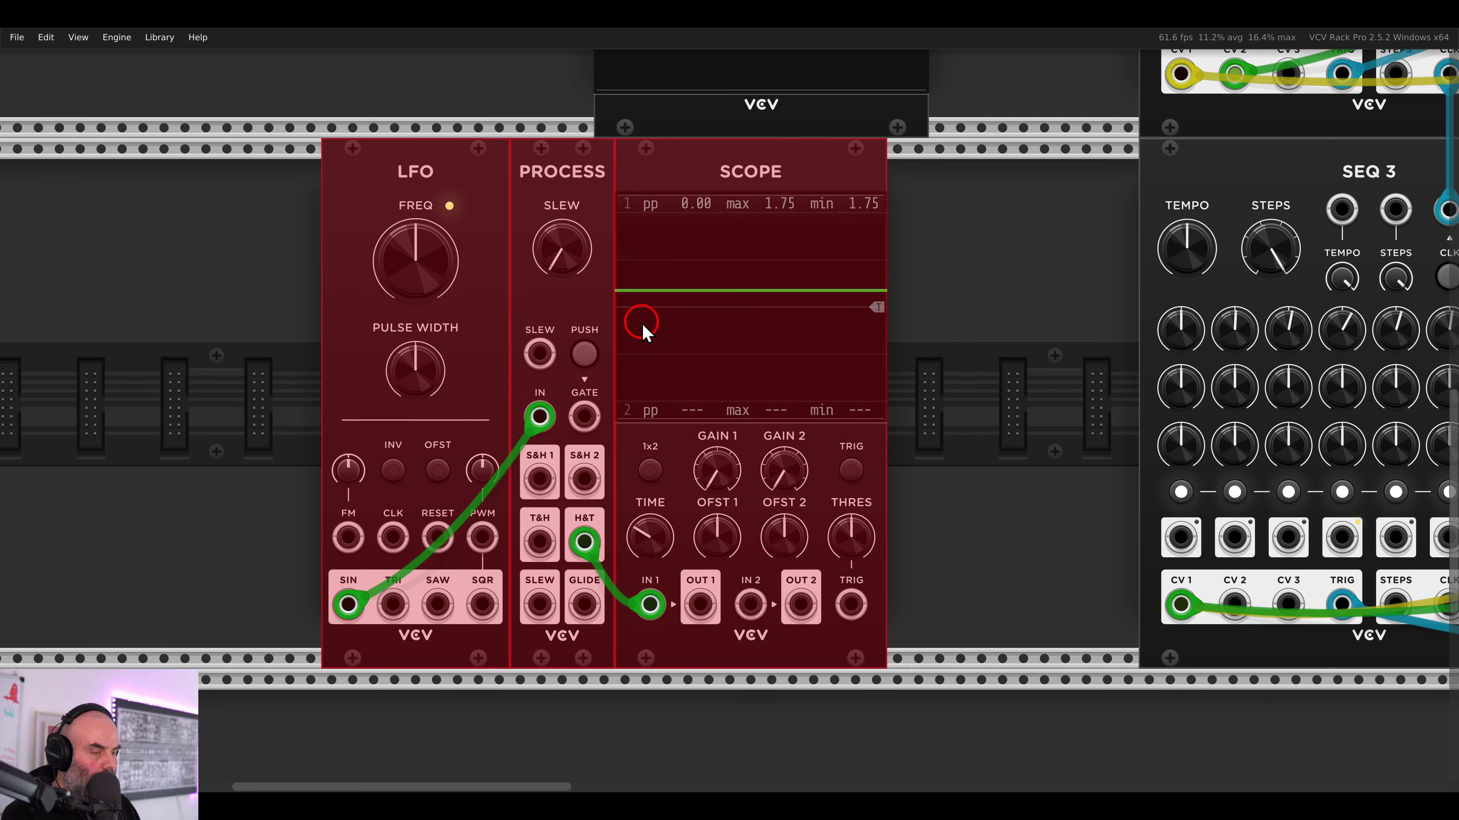
key("Delete")
- Shift the lower voice's modules, from QNT through the last ADSR EG, away from SEQ 3 to open a gap
scroll(738, 345, "down", 5)
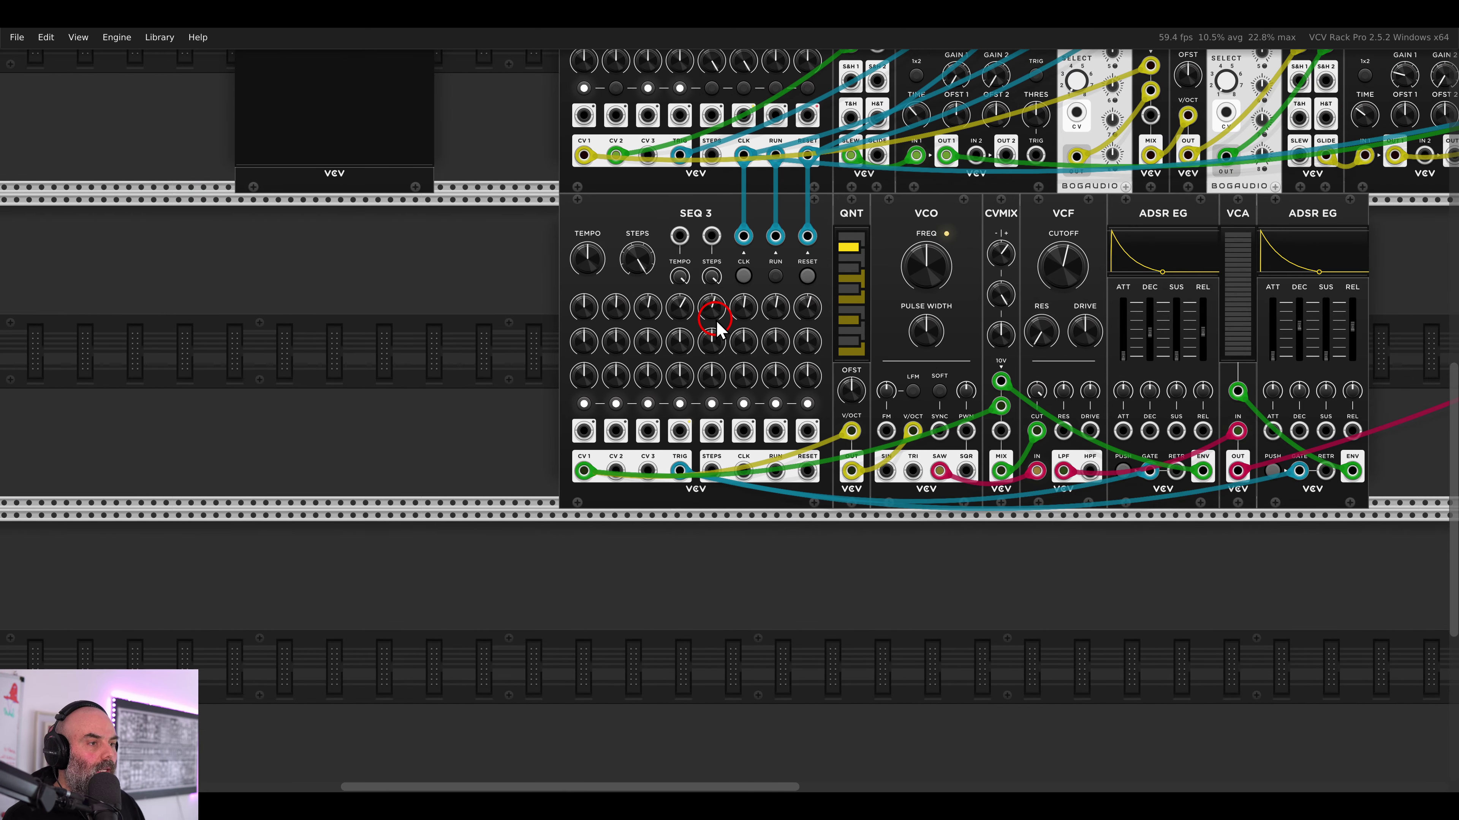
scroll(716, 328, "up", 3)
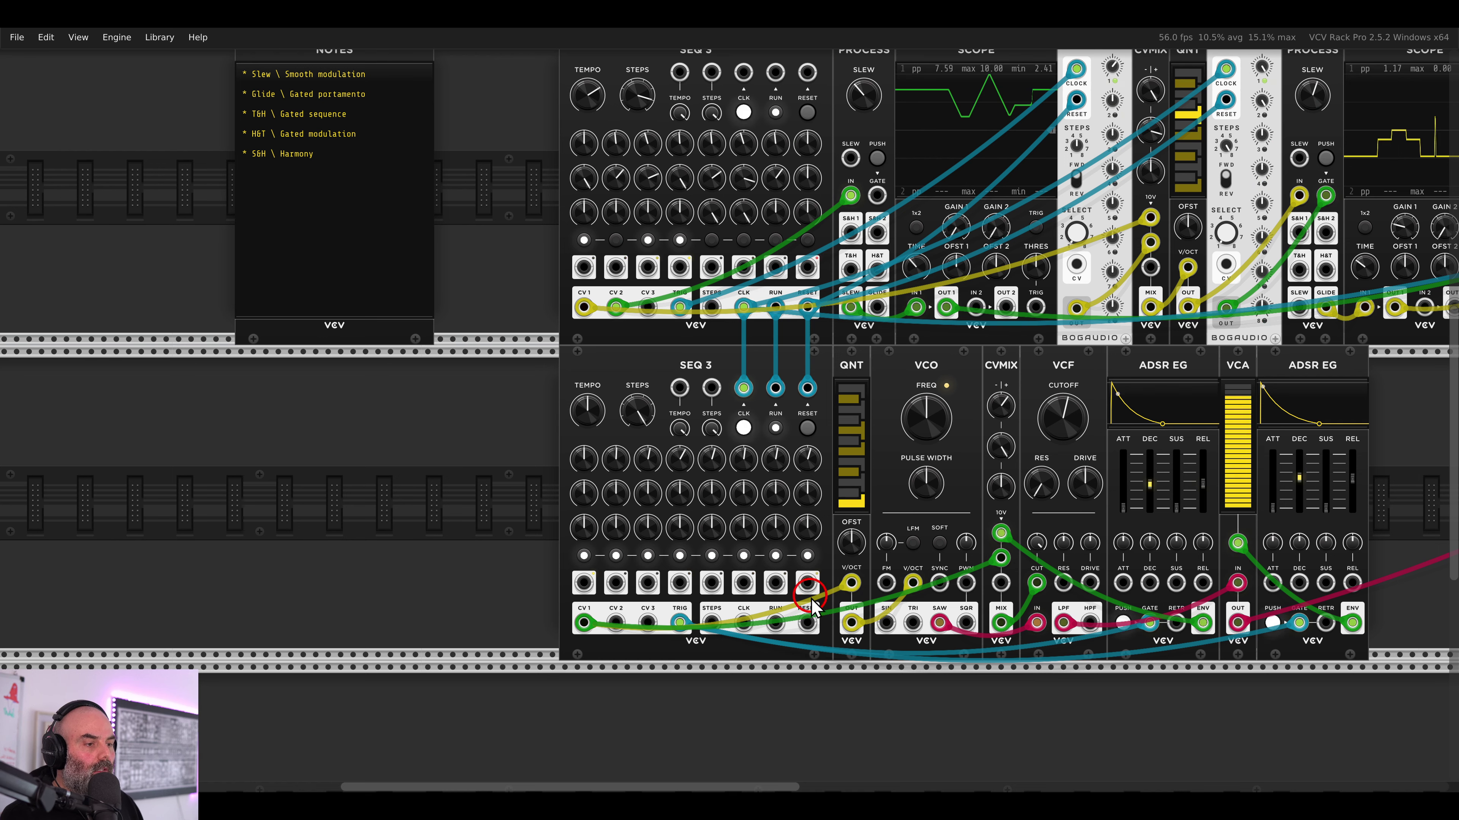
scroll(812, 606, "up", 3)
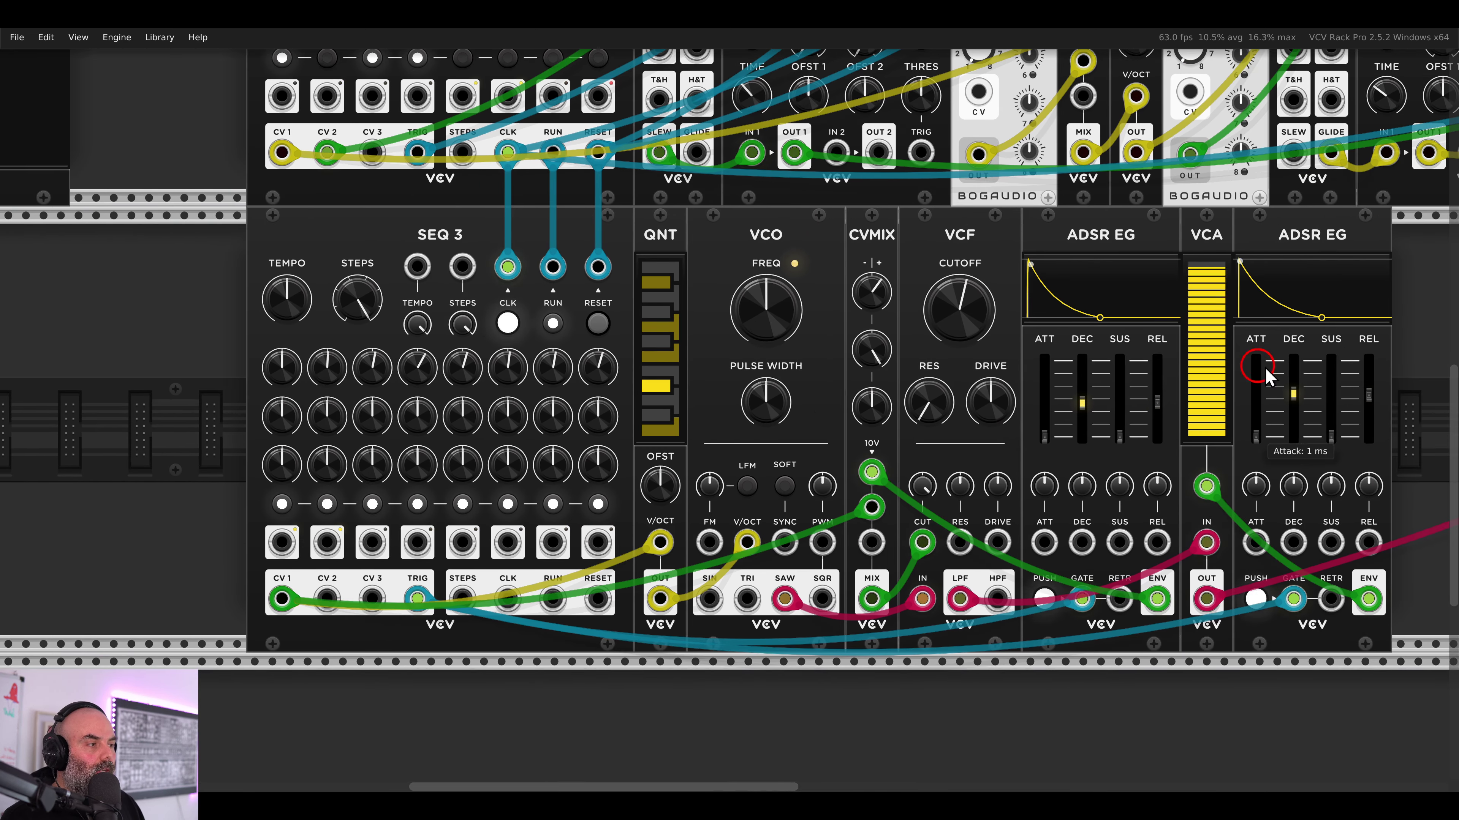
left_click_drag(1410, 326, 919, 241)
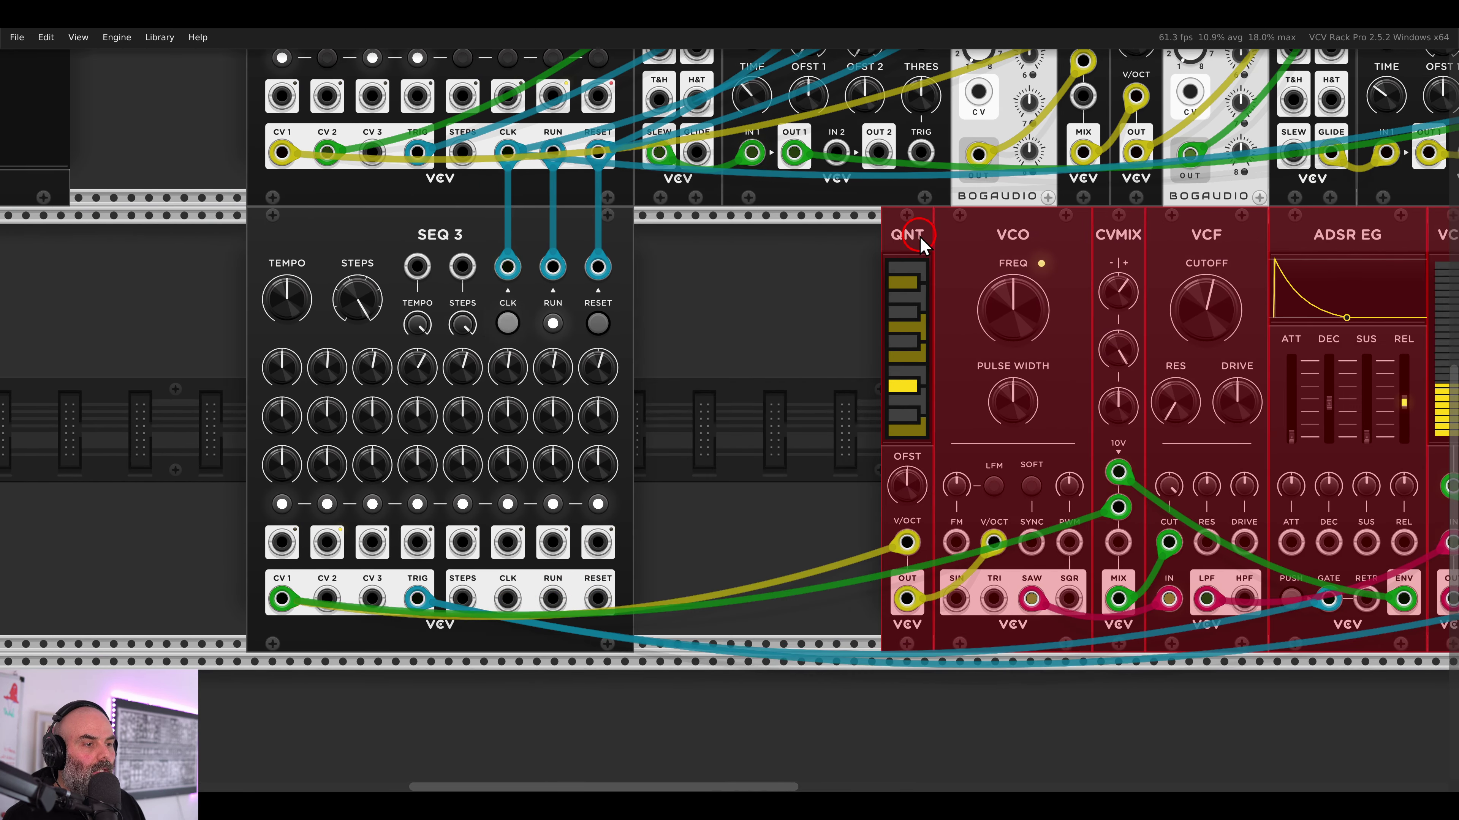
right_click(804, 294)
key("Escape")
left_click_drag(790, 368, 469, 332)
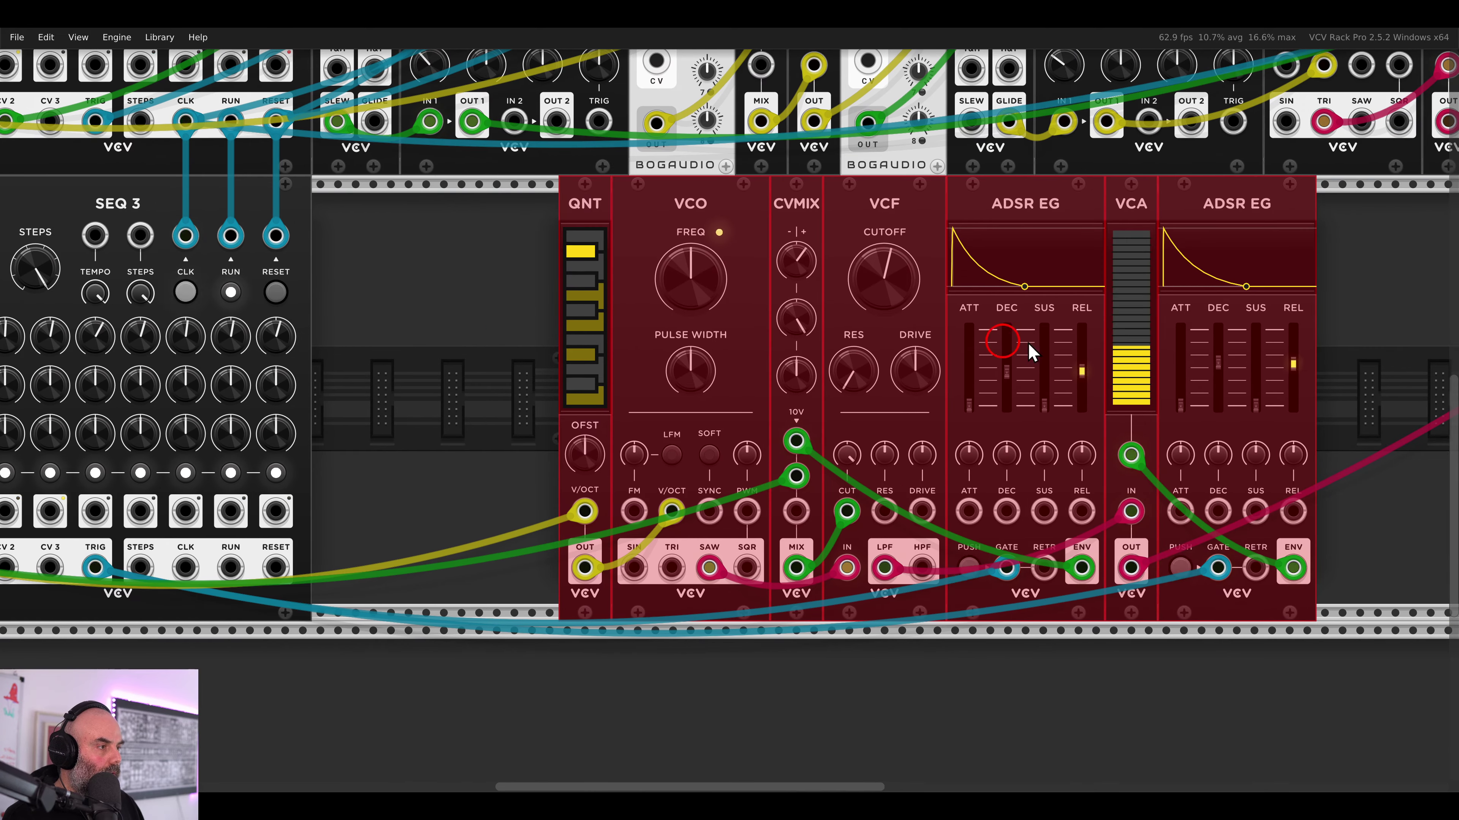
left_click(1350, 345)
- Search the module library for "proc" and place a VCV PROCESS module in the gap between SEQ 3 and QNT
scroll(1130, 361, "down", 3)
scroll(1130, 359, "down", 2)
scroll(694, 338, "left", 5)
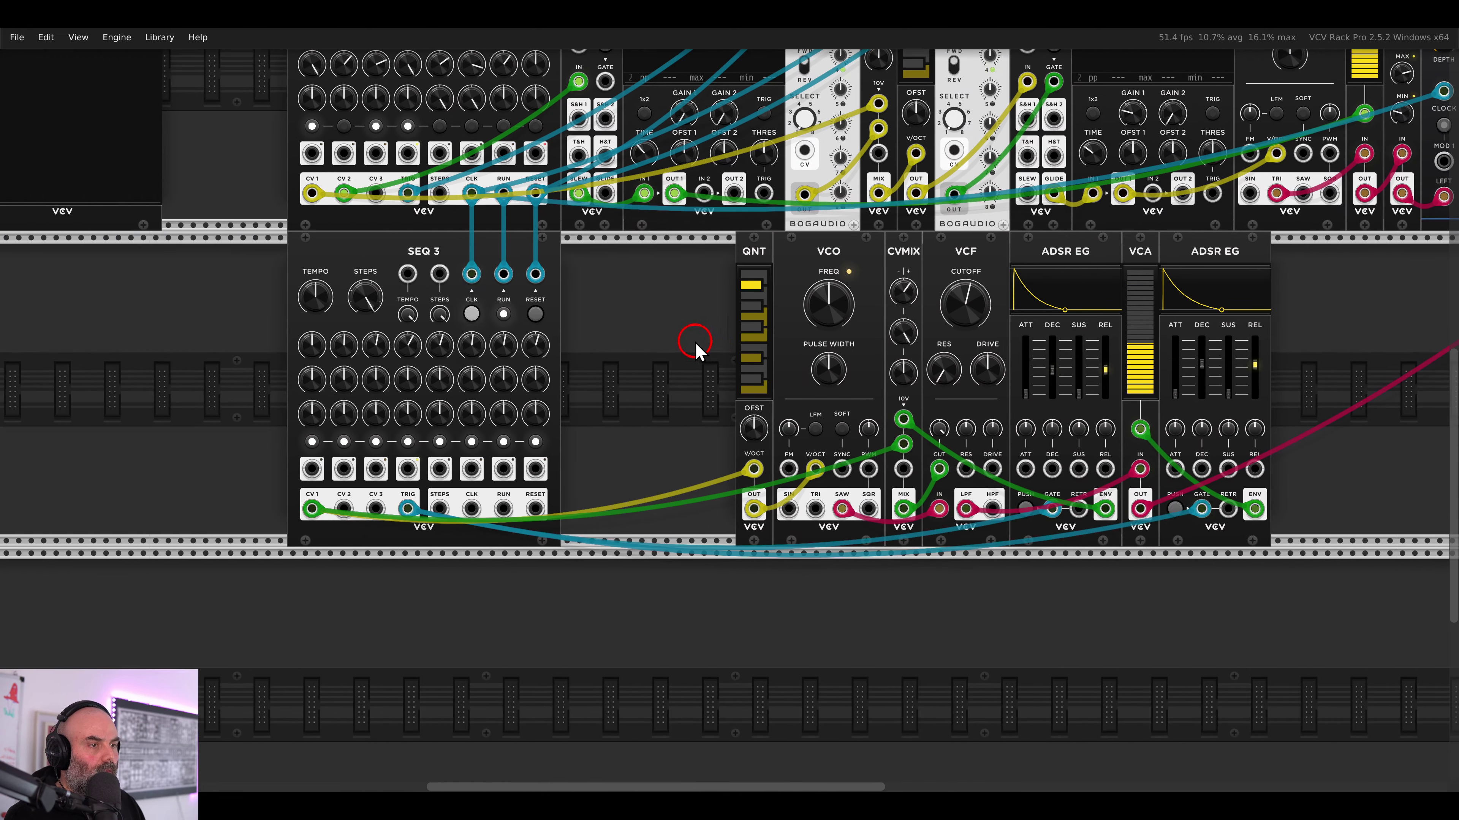
right_click(684, 337)
type("proc")
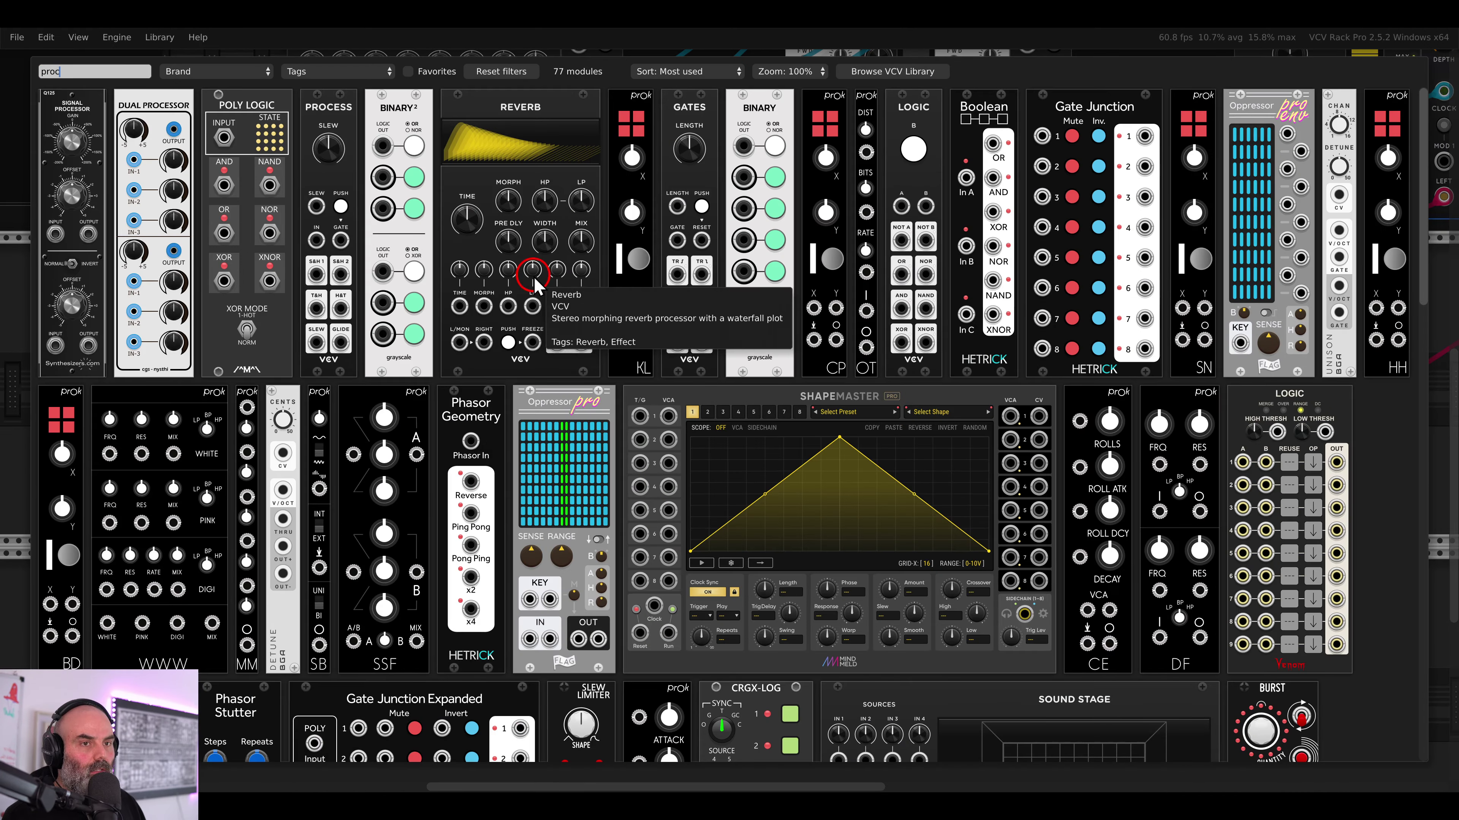
left_click_drag(344, 129, 738, 363)
scroll(610, 386, "up", 2)
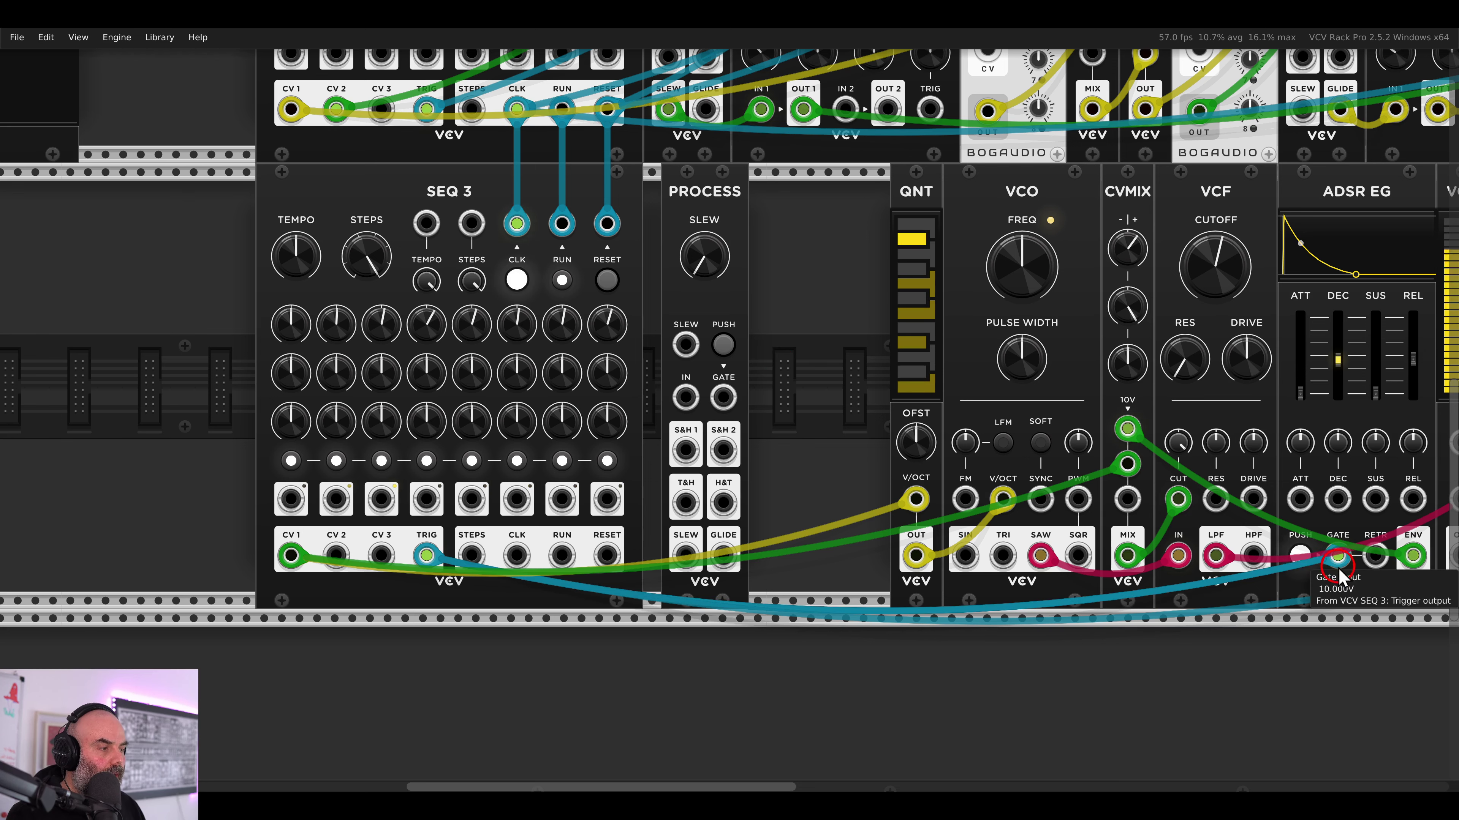
- Shift QNT, VCO, CVMIX and VCF back toward SEQ 3 and place PROCESS directly before the first ADSR EG
left_click_drag(888, 311, 770, 320)
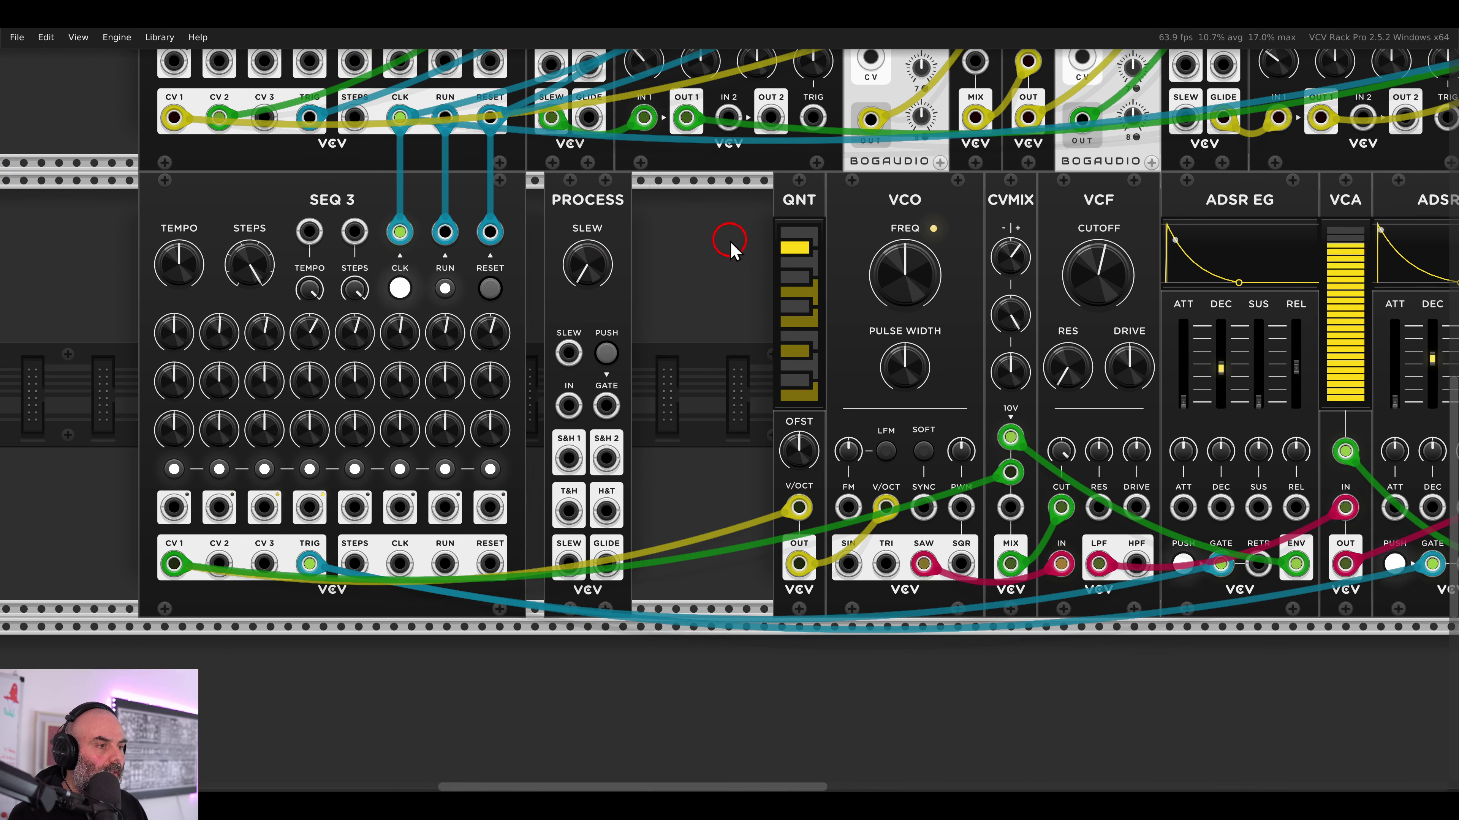
left_click_drag(733, 244, 954, 235)
left_click(1046, 234)
left_click_drag(611, 208, 1127, 234)
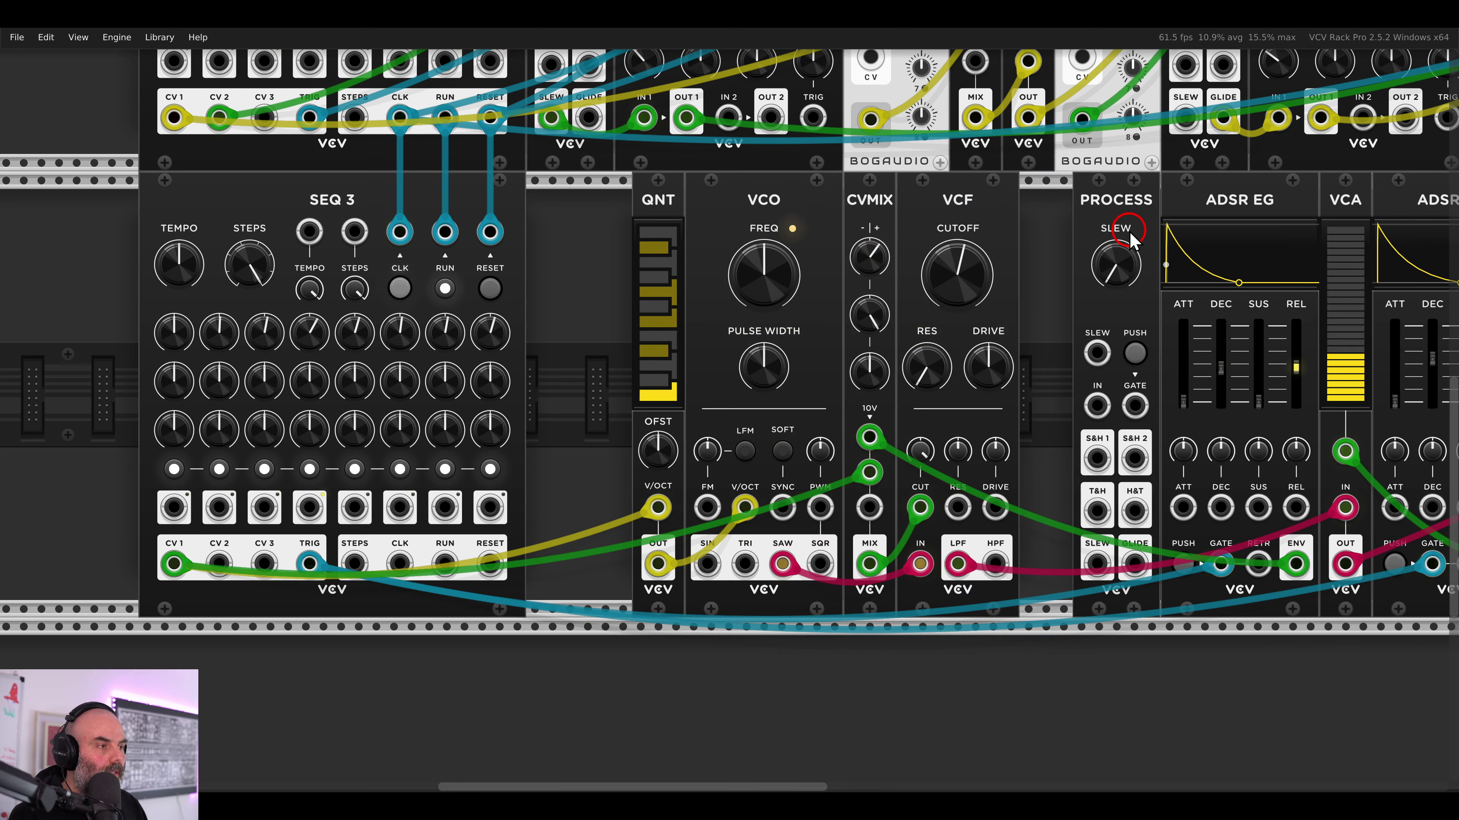
- Reroute the SEQ 3 TRIG signal into PROCESS IN and patch the T&H output to both ADSR EG gate inputs
left_click_drag(1127, 511, 1007, 481)
left_click_drag(1101, 534, 979, 378)
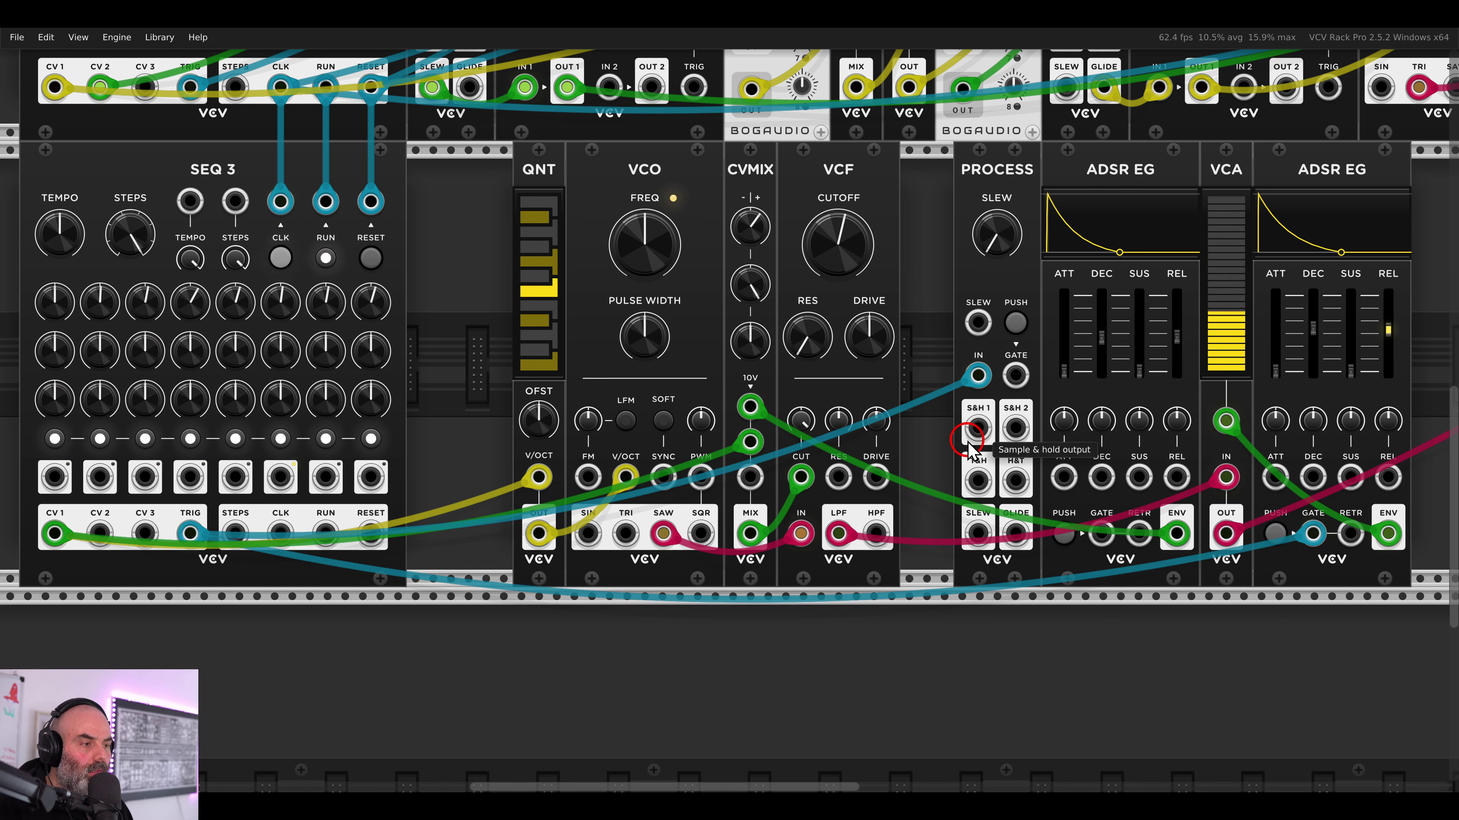
left_click(978, 475)
left_click_drag(982, 481, 1312, 535)
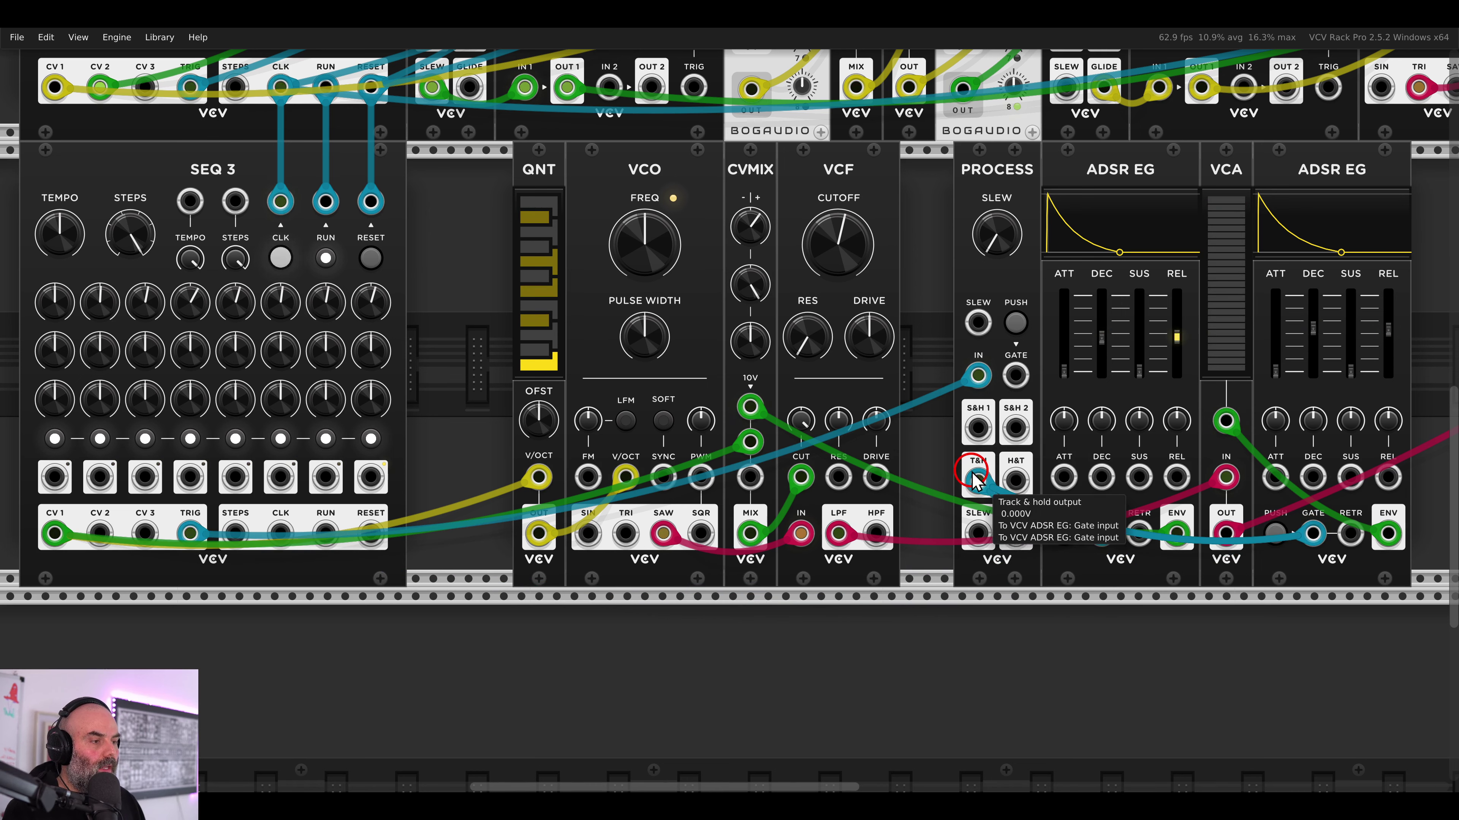
left_click(912, 452)
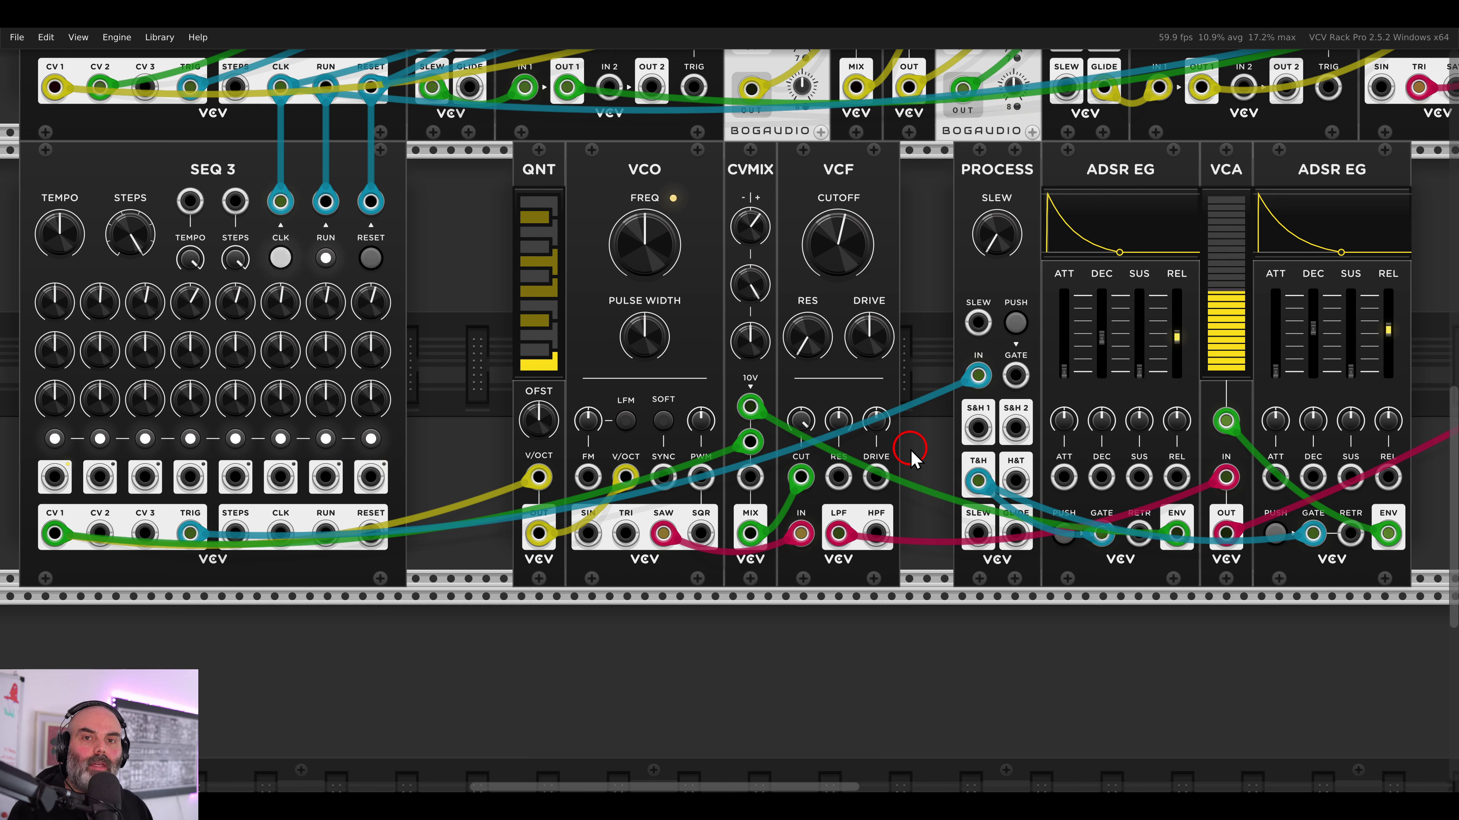
- Trigger the PROCESS gate manually several times to audition the track & hold effect on the sequence's gates
left_click(1015, 323)
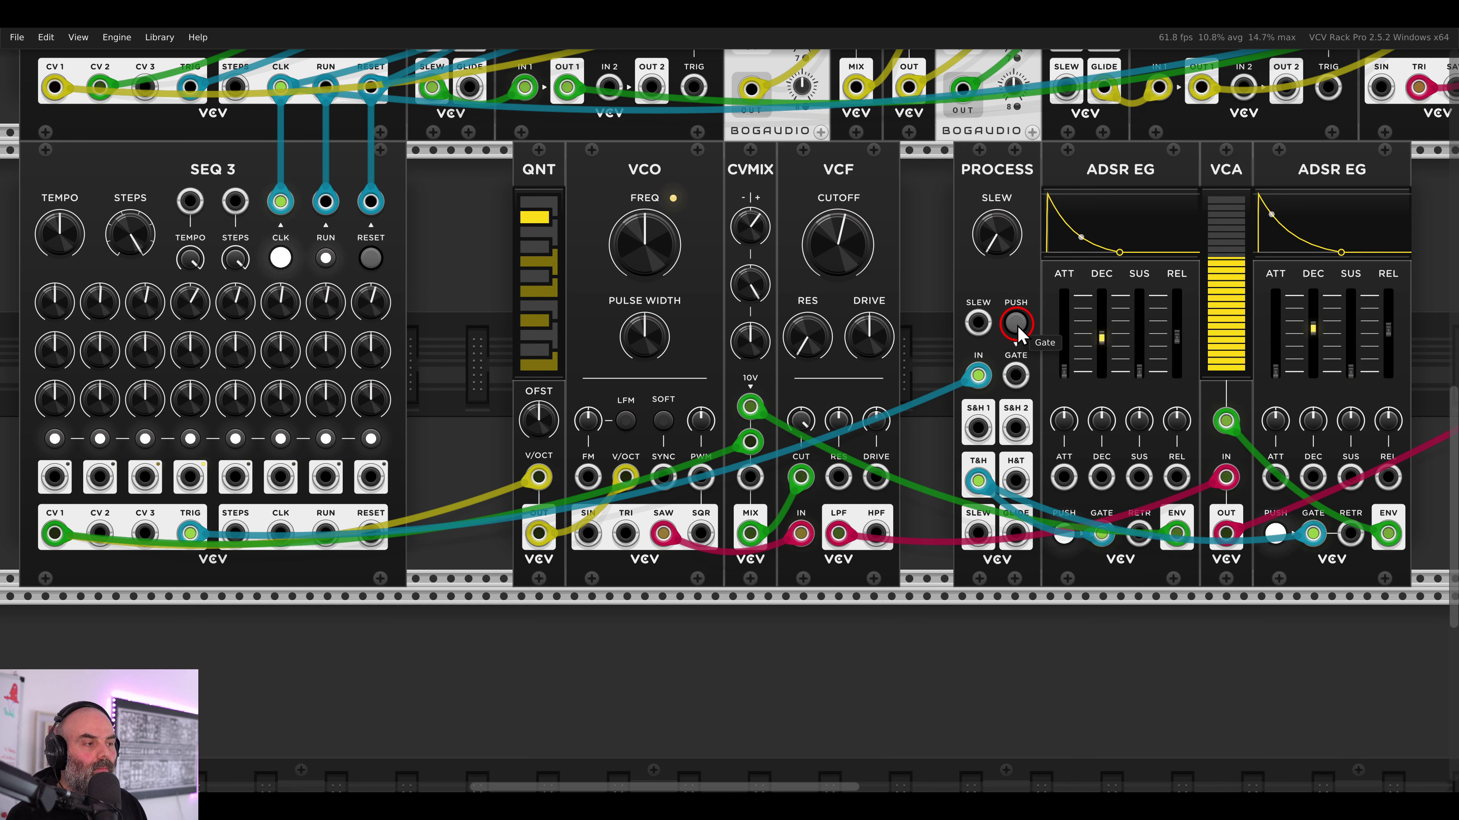
left_click(1017, 325)
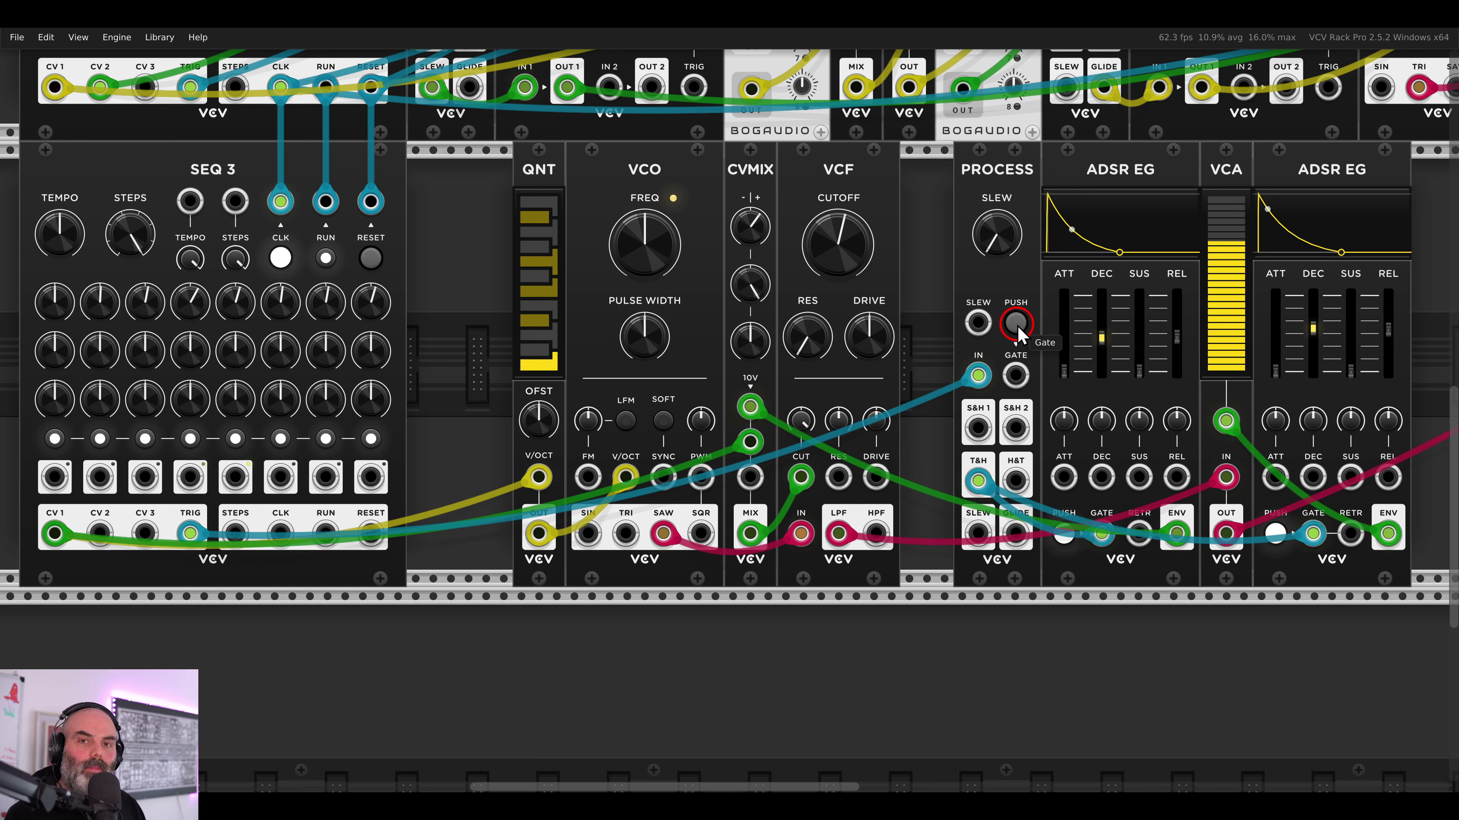
left_click(1016, 325)
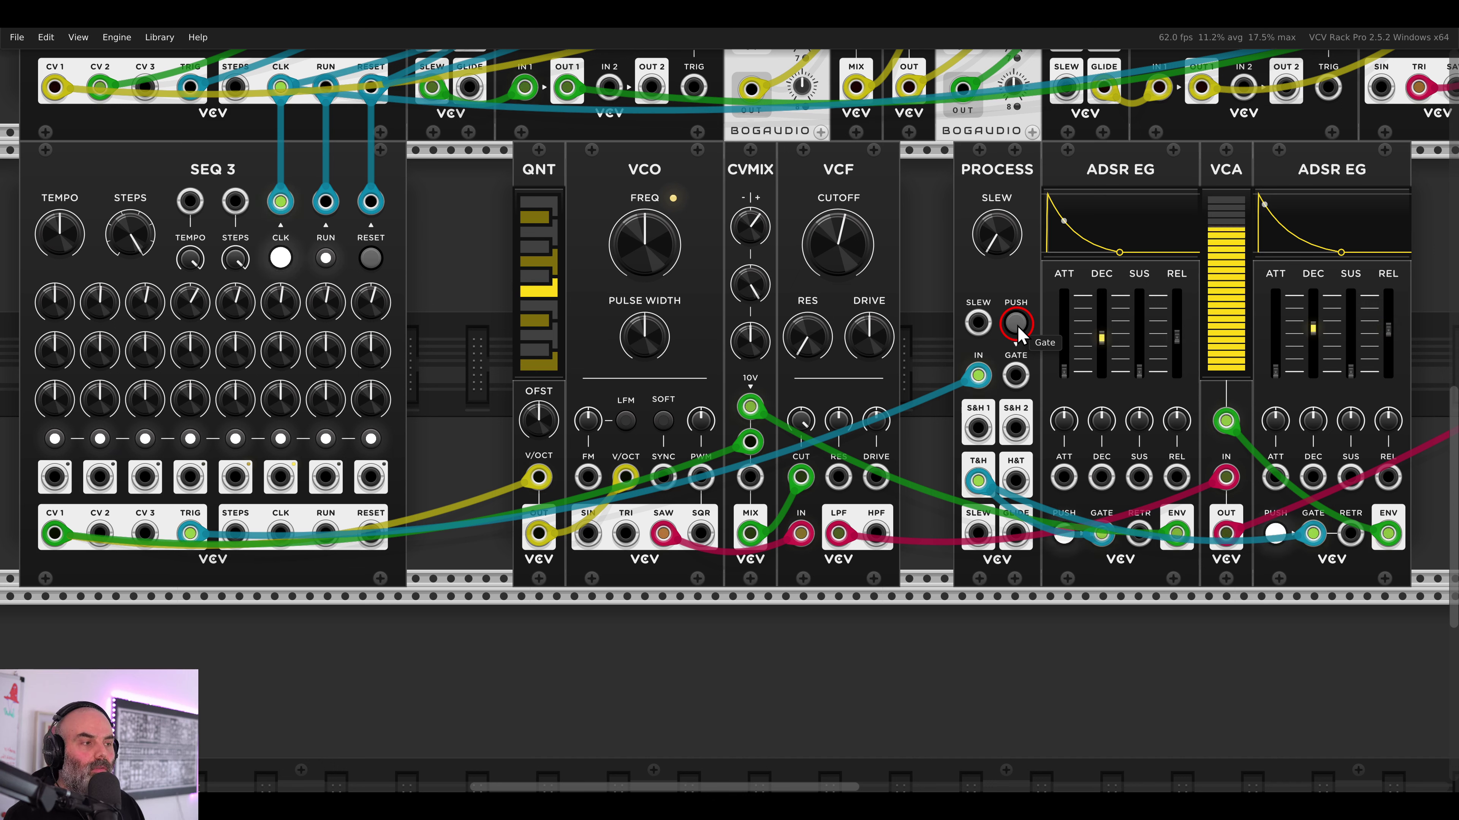
left_click(1016, 324)
left_click(1015, 324)
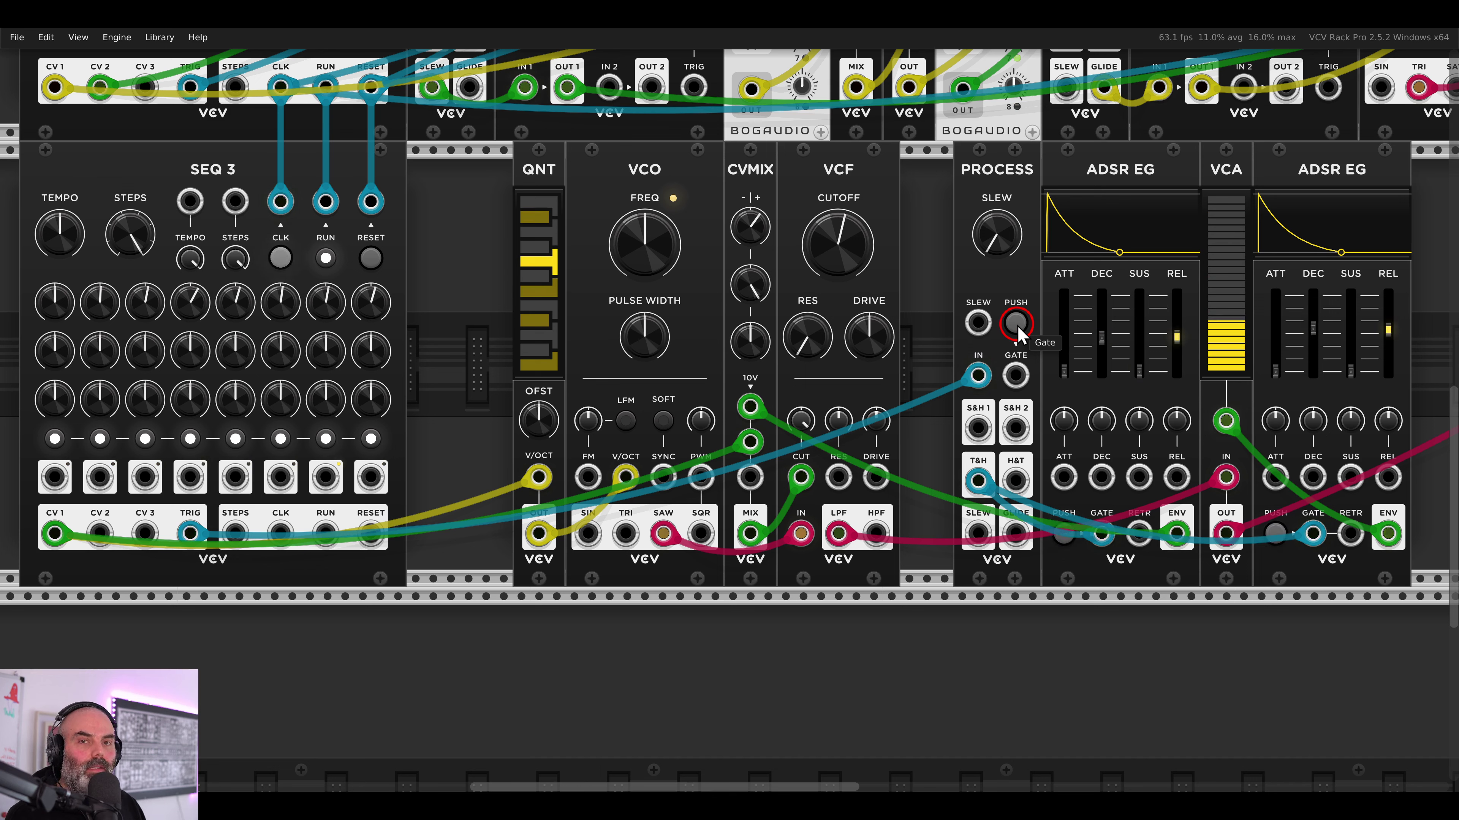
- Push the PROCESS gate a few more times to hear how T&H affects the triggers sent to both envelopes
left_click(1015, 324)
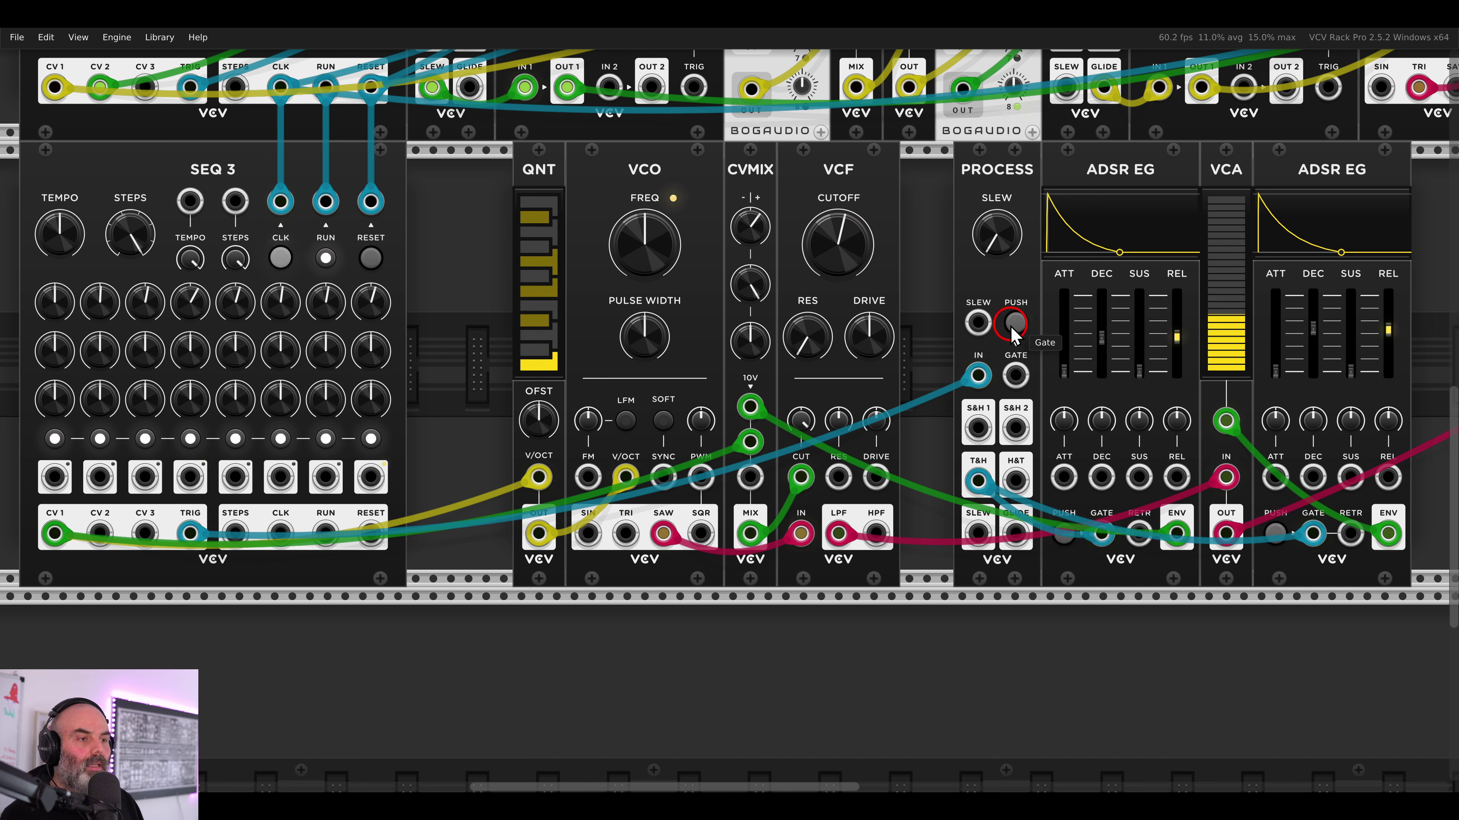
left_click(1016, 324)
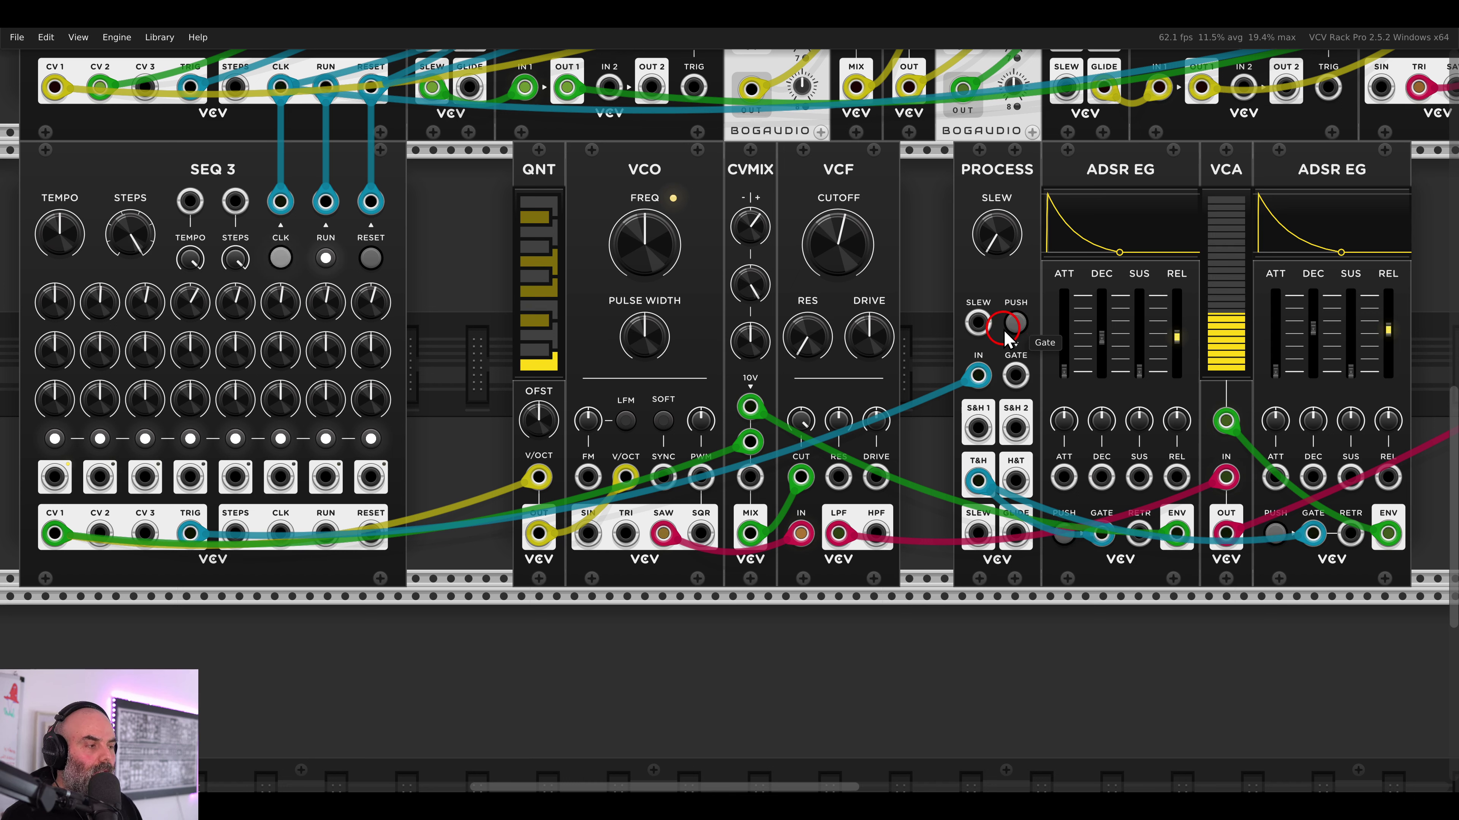
left_click(1015, 323)
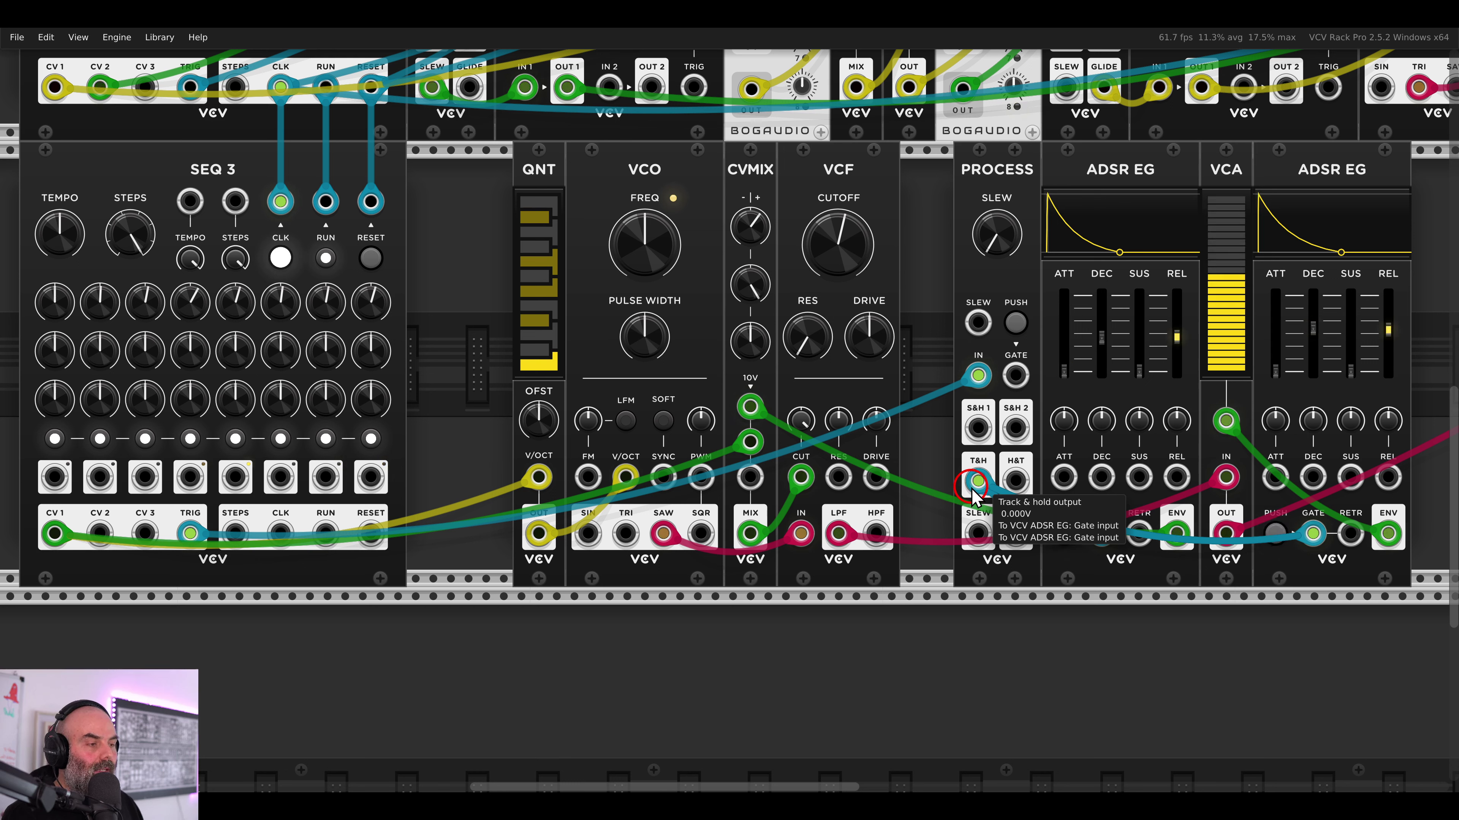
- Patch SEQ 3 TRIG directly to both ADSR EG gate inputs, freeing PROCESS, and move PROCESS directly in front of SEQ 3
mouse_move(976, 483)
left_mouse_down()
mouse_move(952, 449)
mouse_move(993, 488)
mouse_move(1101, 534)
mouse_move(1117, 588)
mouse_move(1326, 629)
mouse_move(1313, 533)
left_mouse_up()
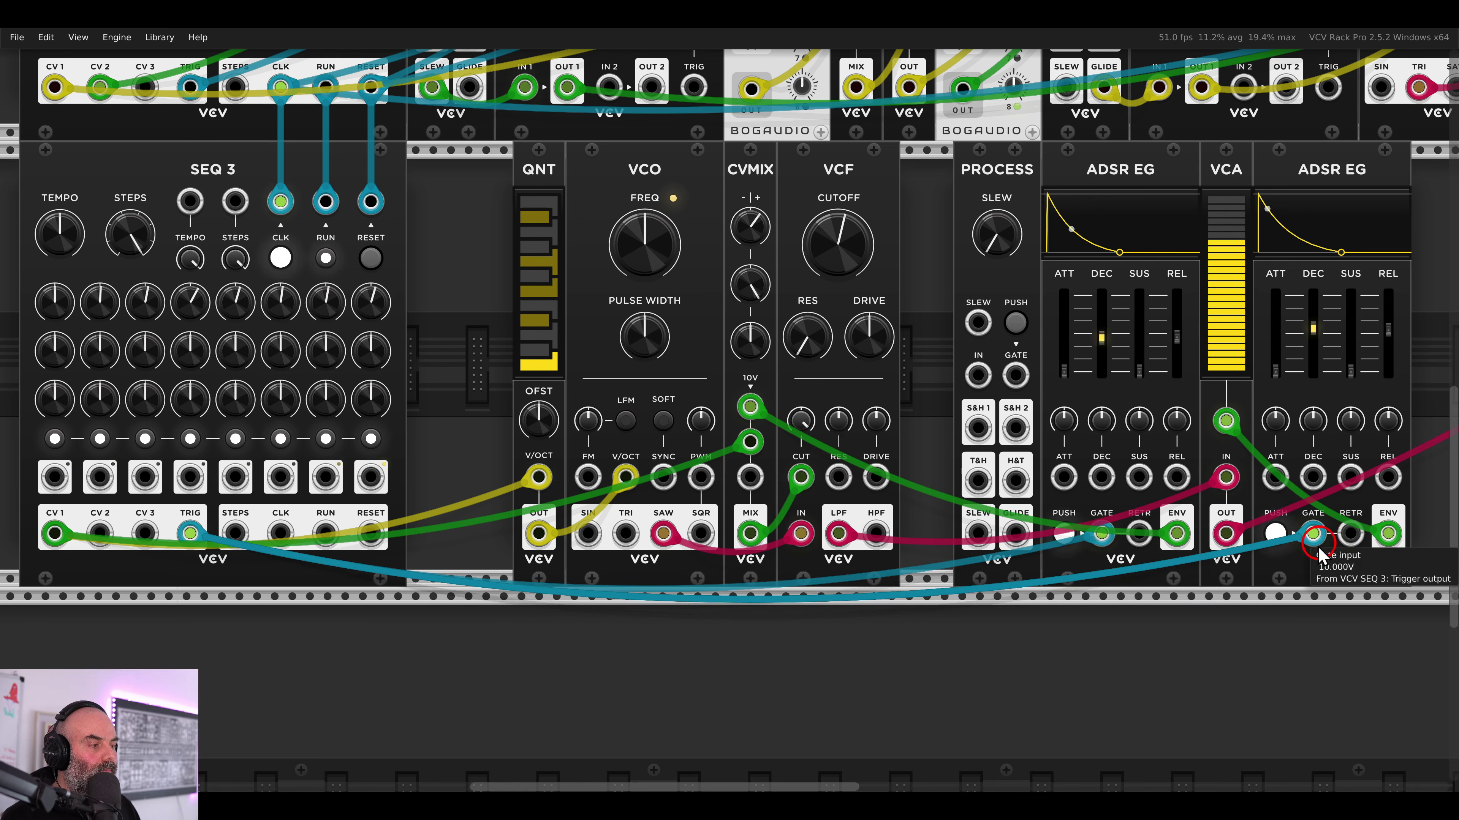
left_click_drag(914, 417, 1117, 481)
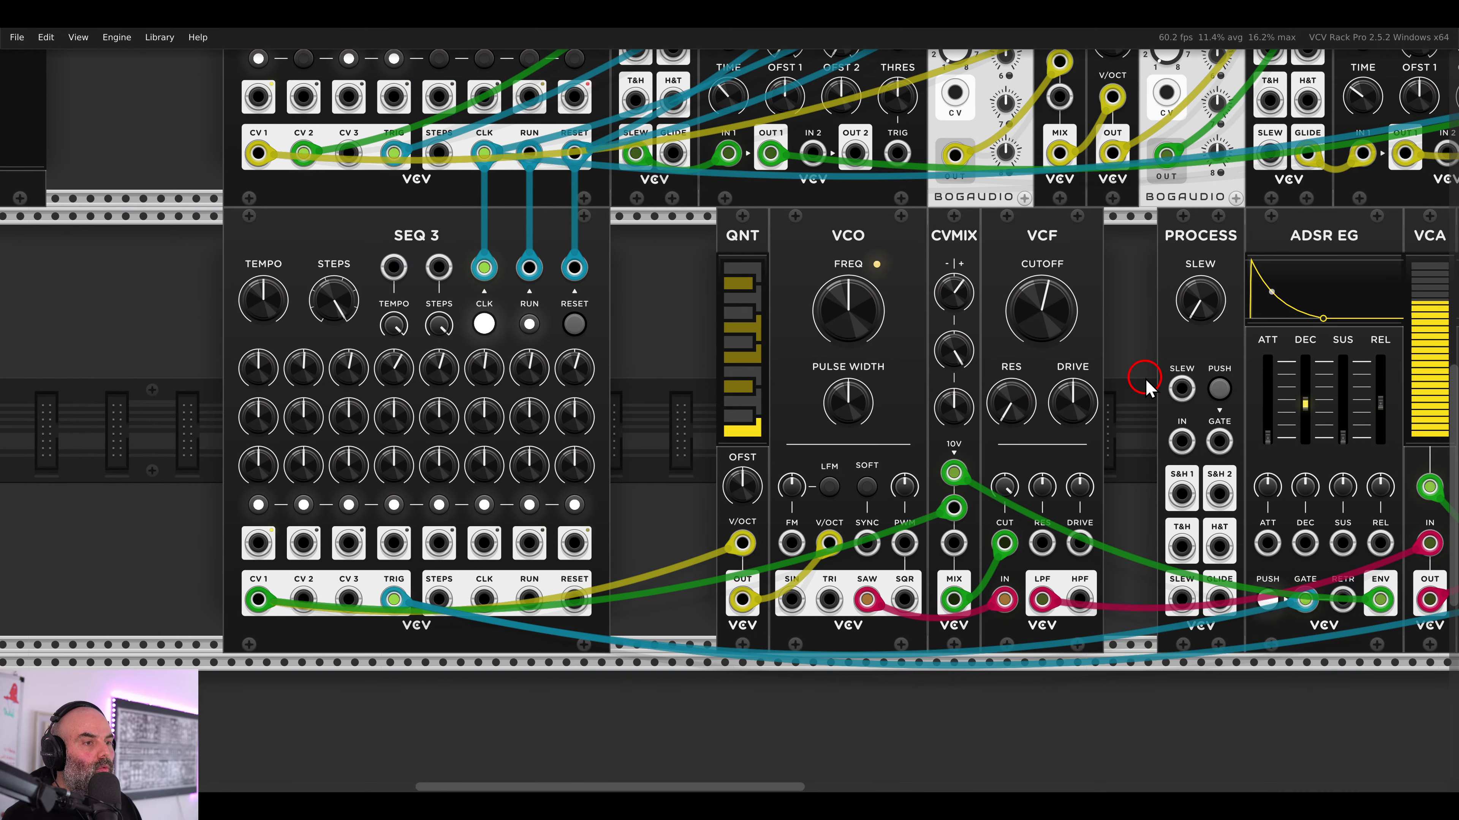
left_click_drag(1229, 279, 442, 251)
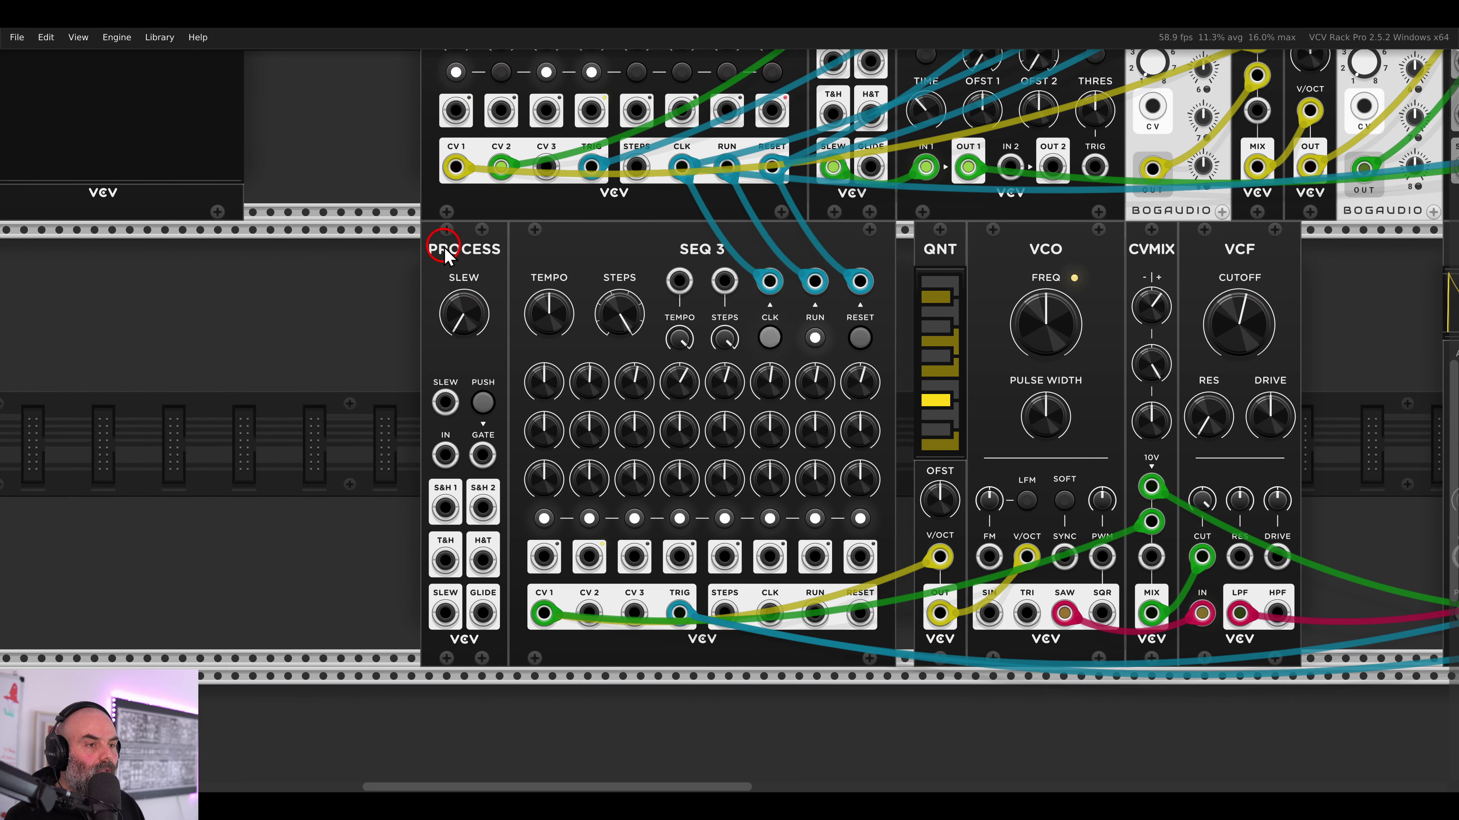
- Reroute the clock cable from the lower SEQ 3 CLK input into PROCESS IN and patch T&H to that CLK input
left_click_drag(770, 282, 445, 455)
left_click_drag(446, 559, 770, 282)
- Push the PROCESS gate repeatedly to audition how T&H interrupts the clock driving the lower SEQ 3
left_click(482, 403)
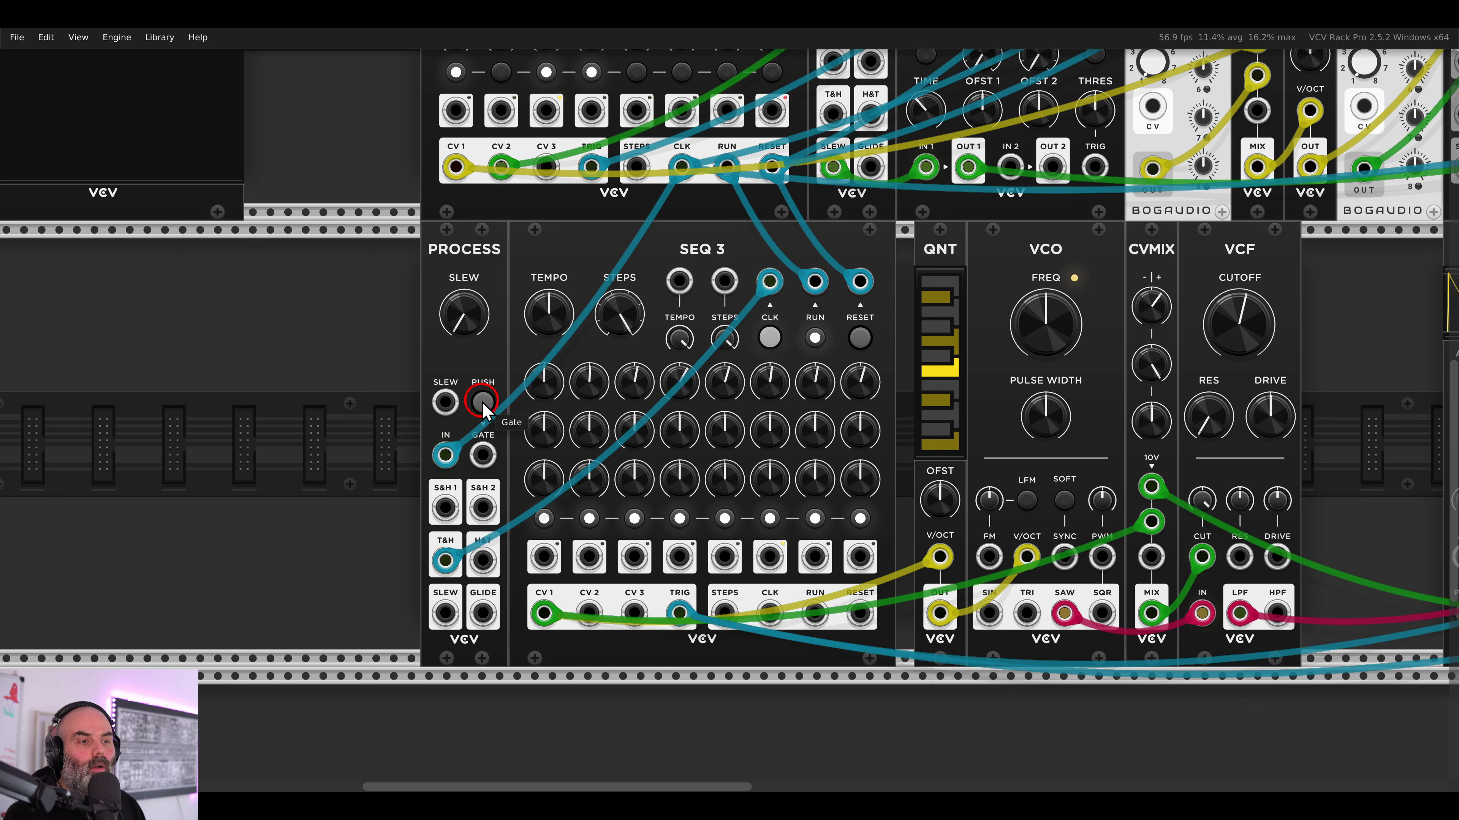
left_click(483, 404)
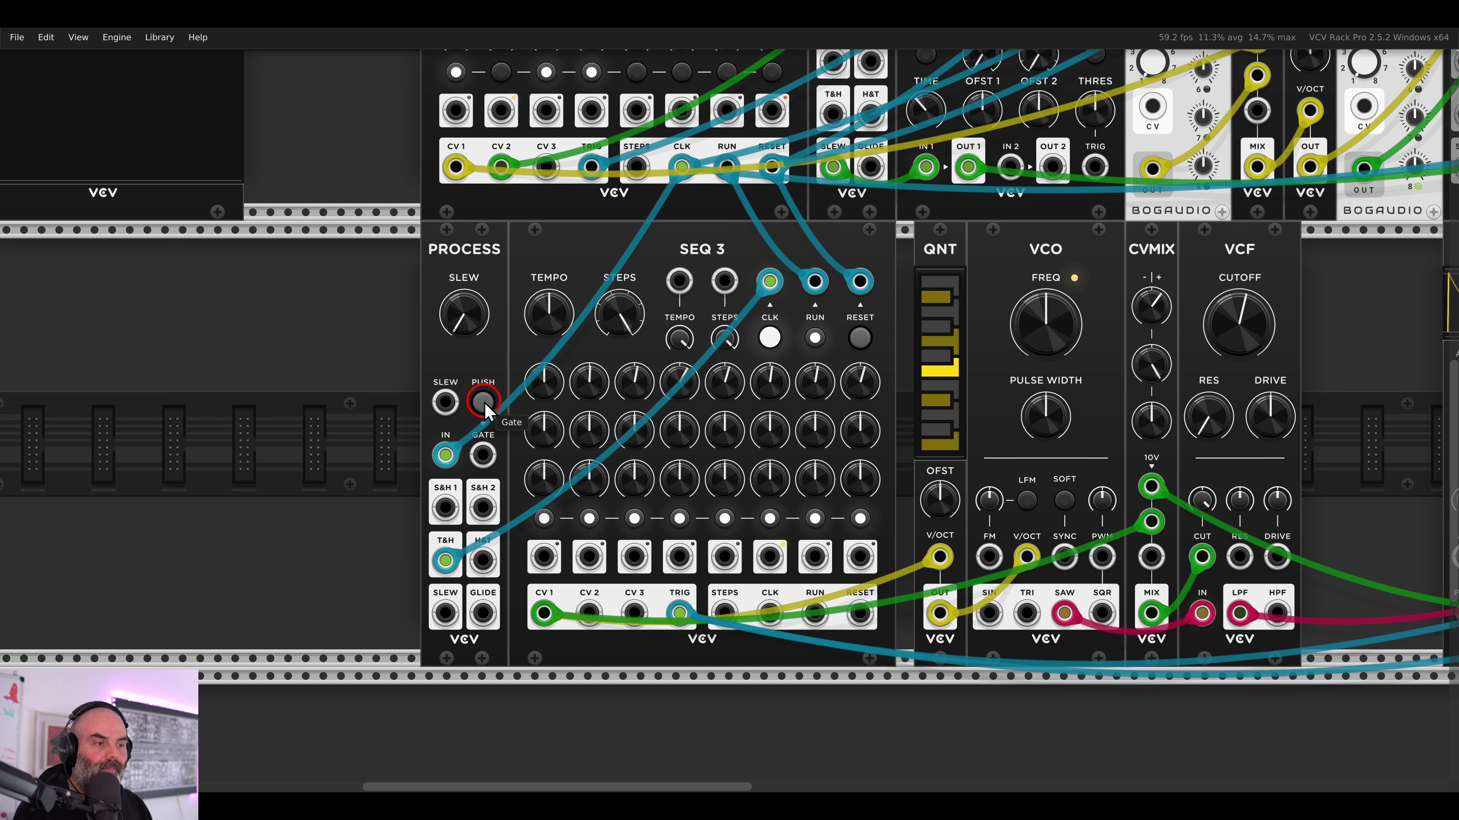
left_click(482, 402)
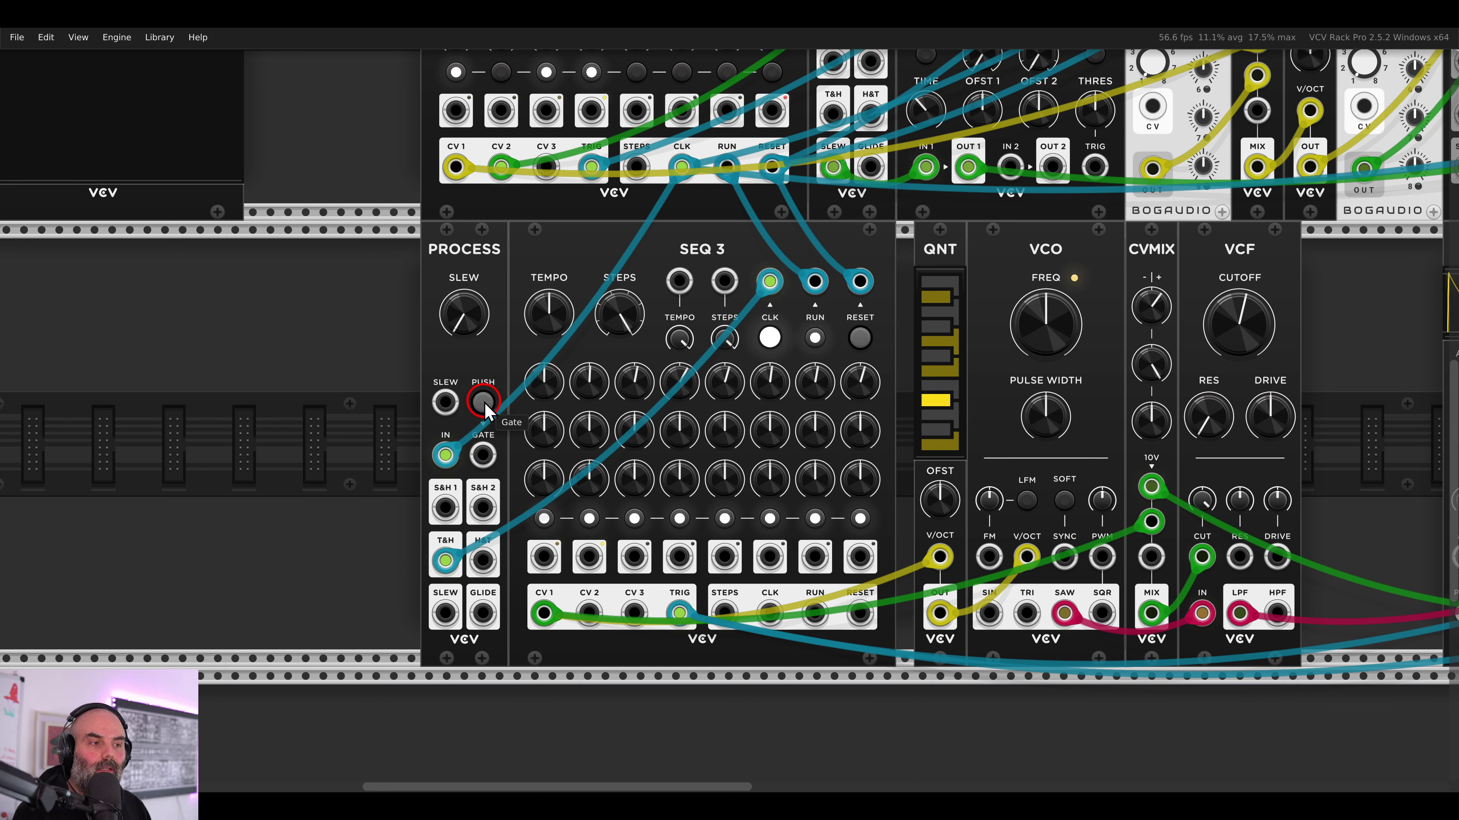
left_click(483, 402)
left_click(482, 402)
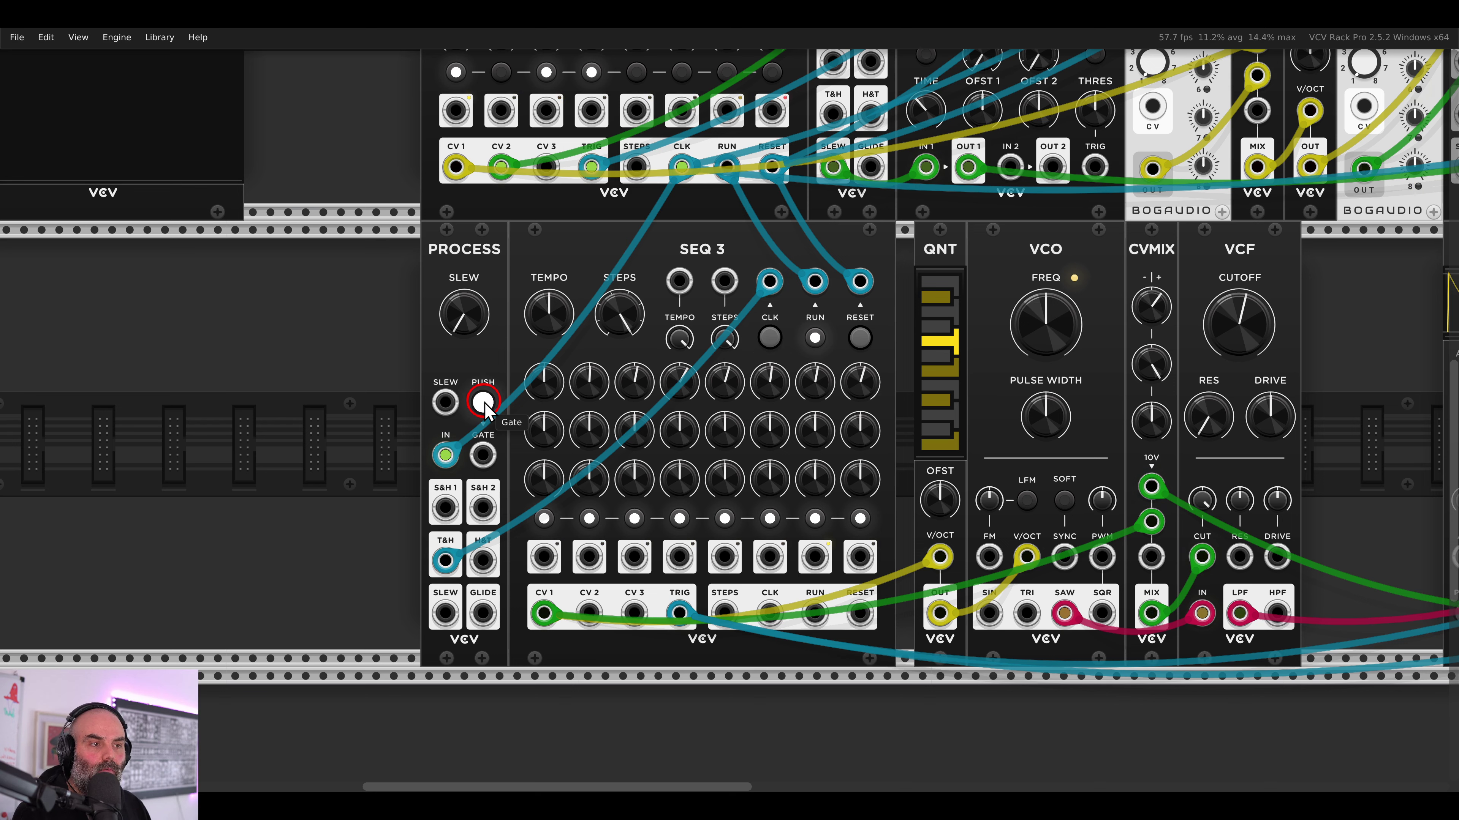
left_click(483, 402)
left_click(482, 402)
left_click(483, 402)
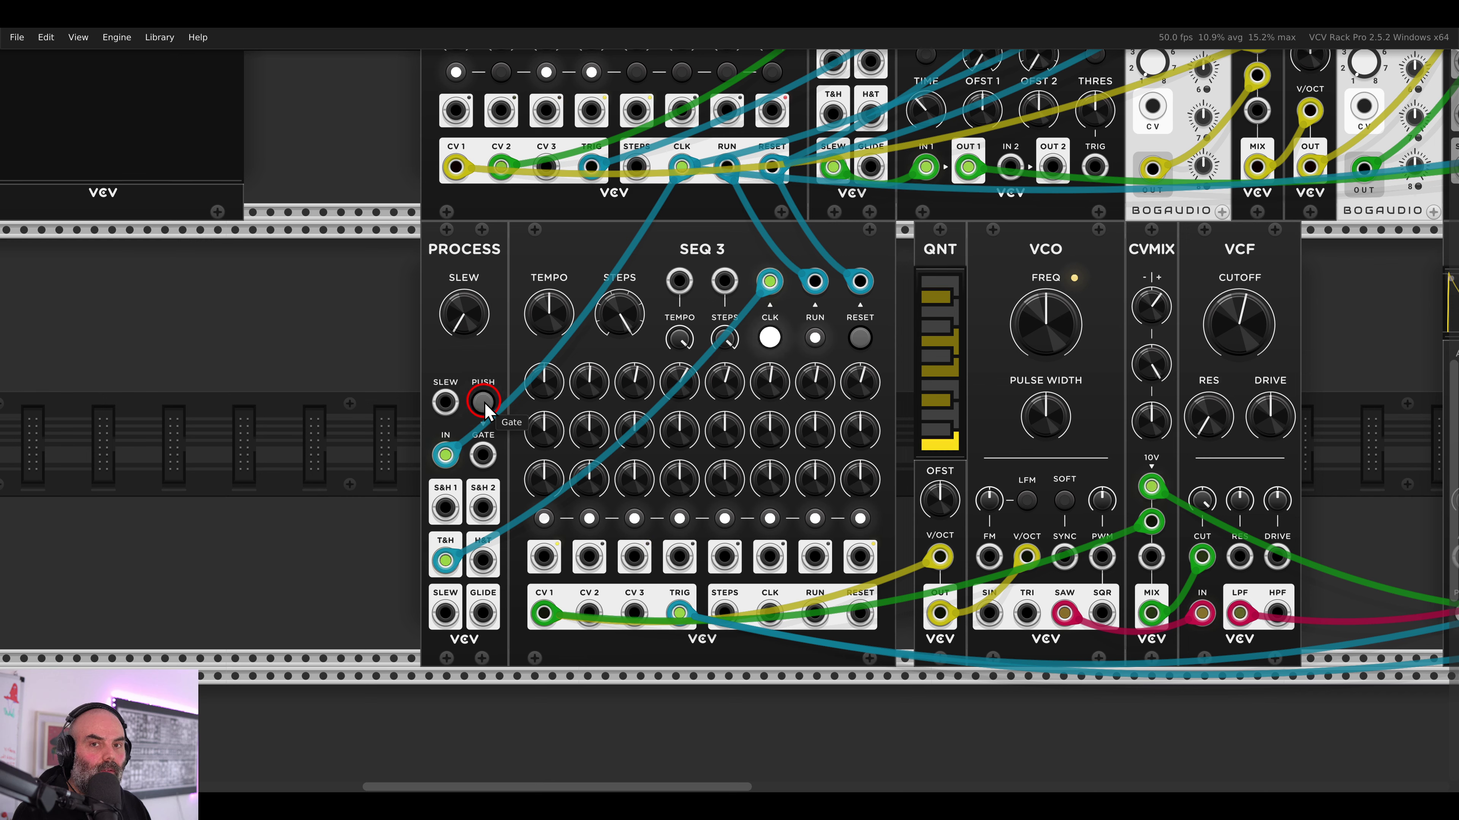
left_click(483, 403)
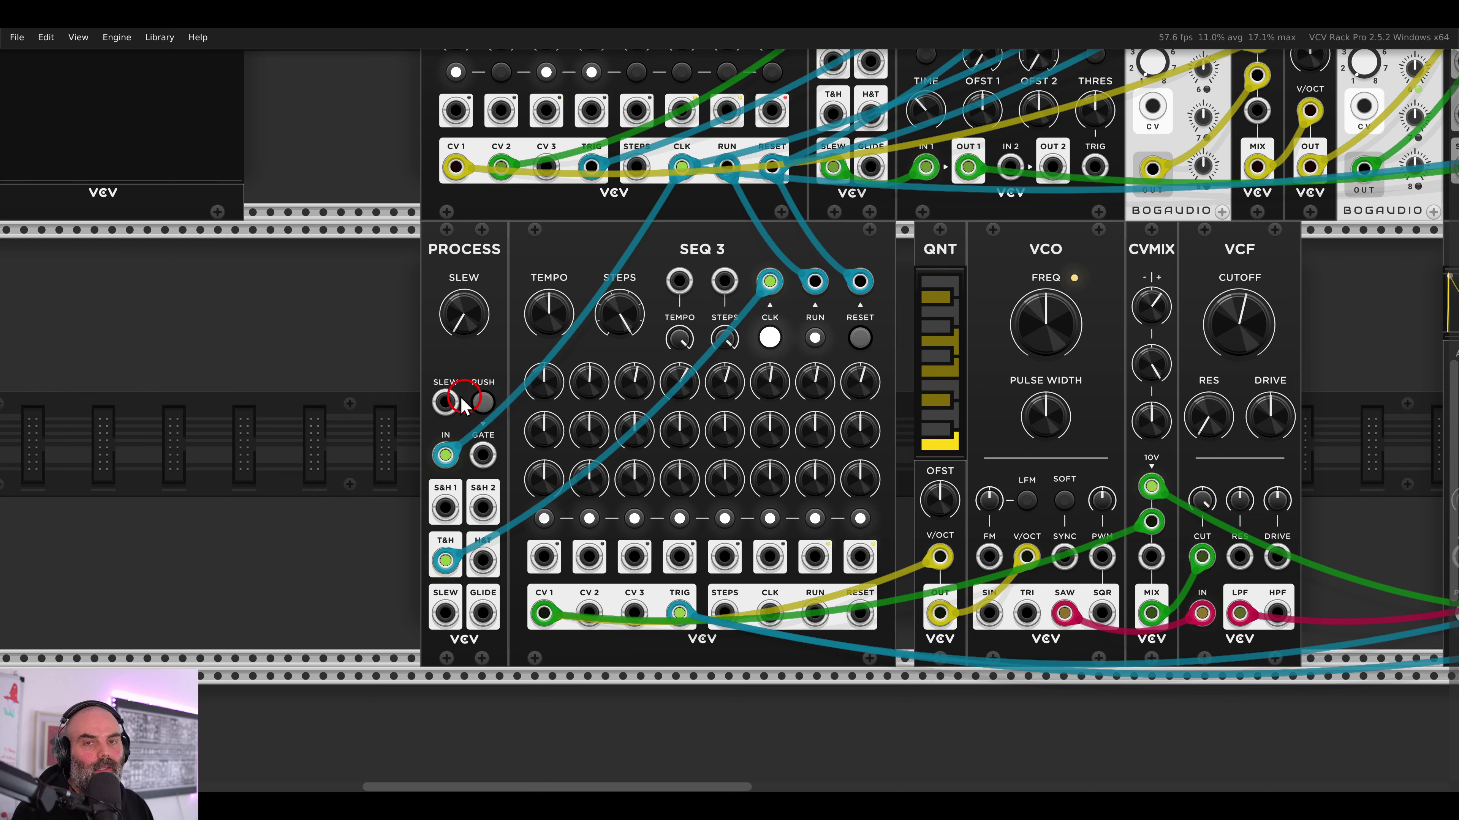
- Search the module library for "addr" and place a Bogaudio ADDR-SEQ directly before PROCESS
key("Return")
type("addr")
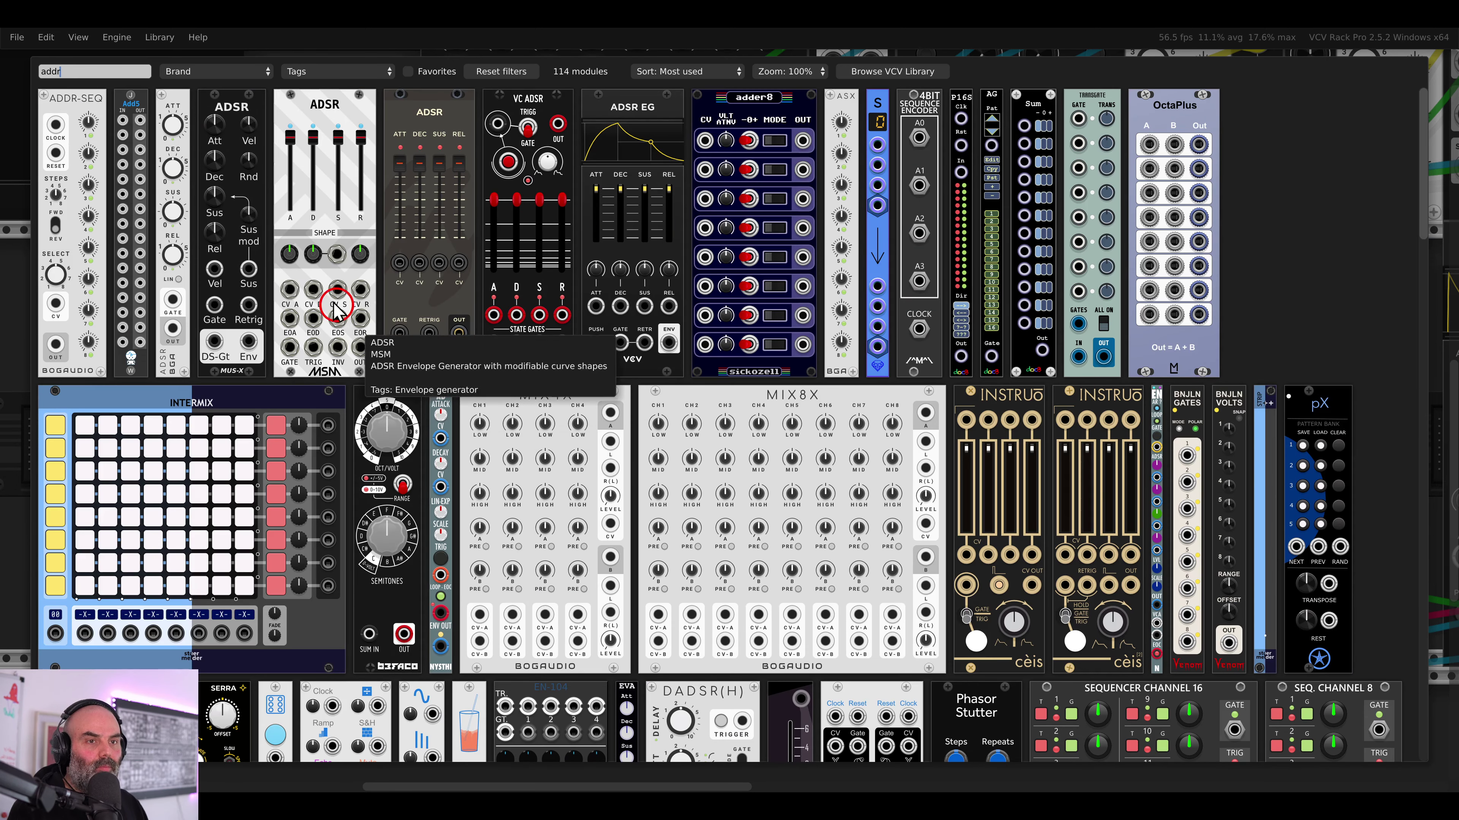
left_click_drag(81, 99, 390, 313)
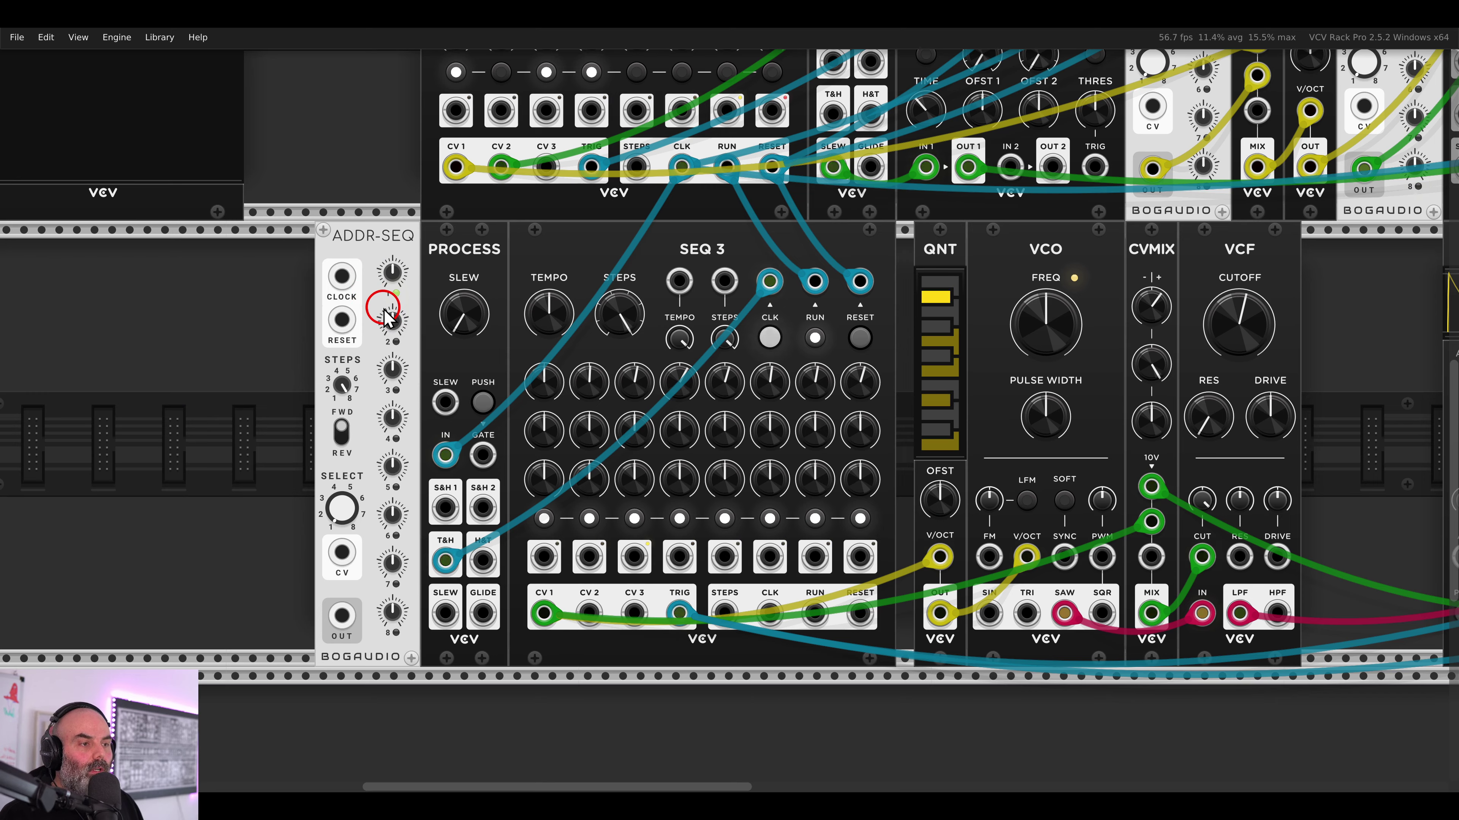
- Patch the upper-row sequencer's CV 3 output to the CLOCK input of the new ADDR-SEQ
scroll(384, 315, "up", 2)
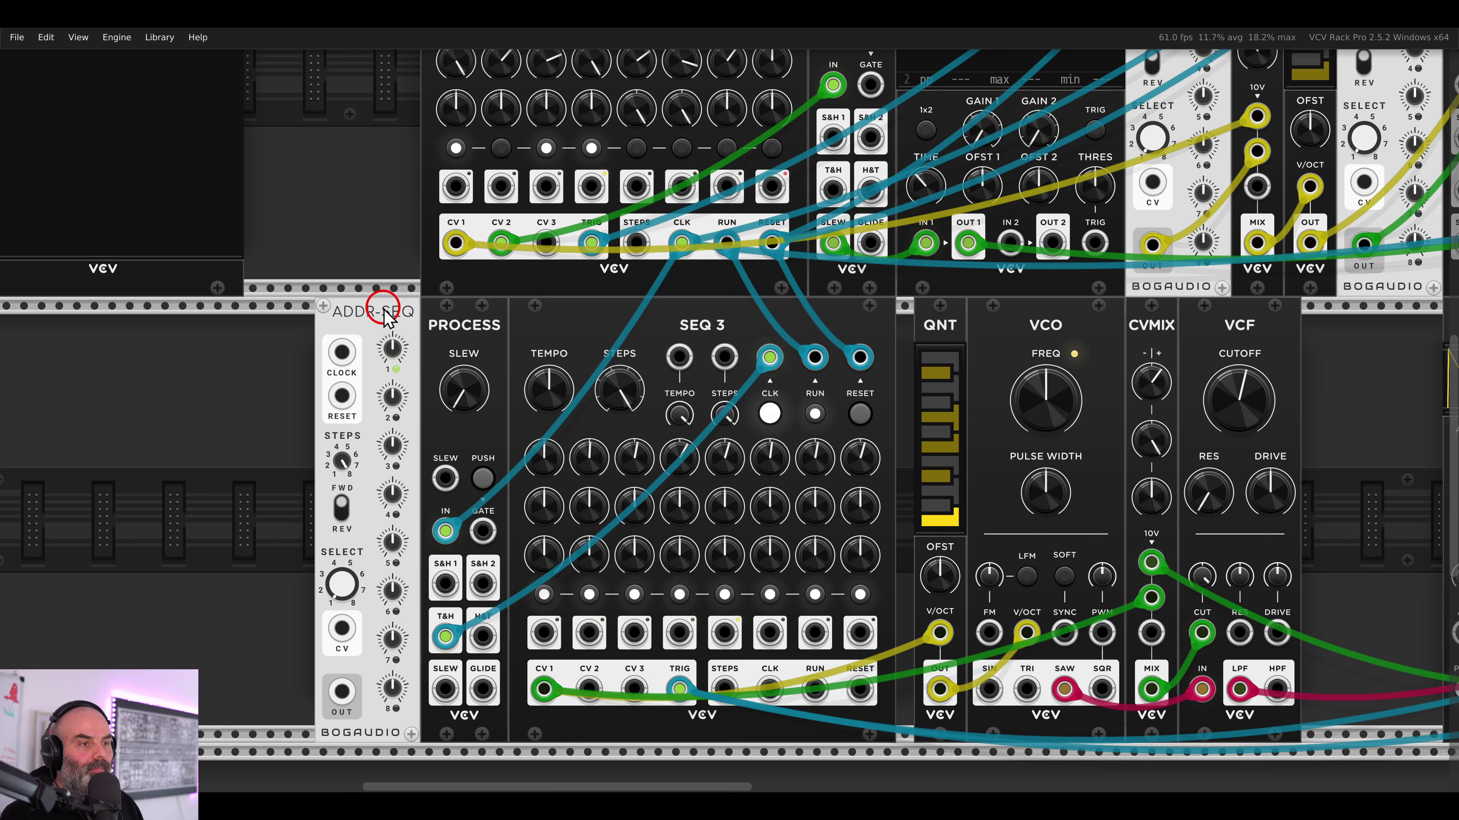
left_click_drag(342, 352, 390, 282)
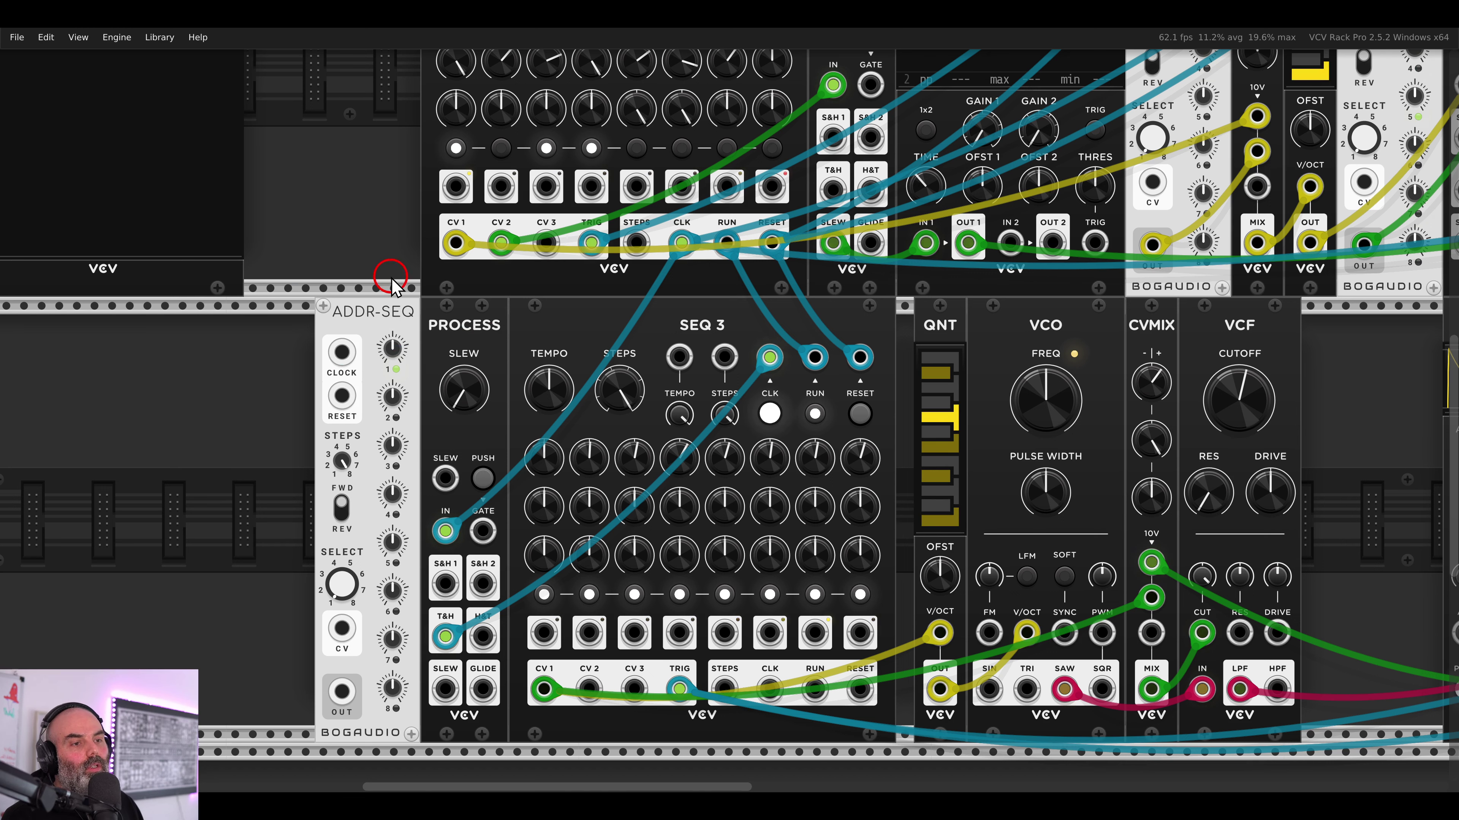
scroll(390, 281, "up", 3)
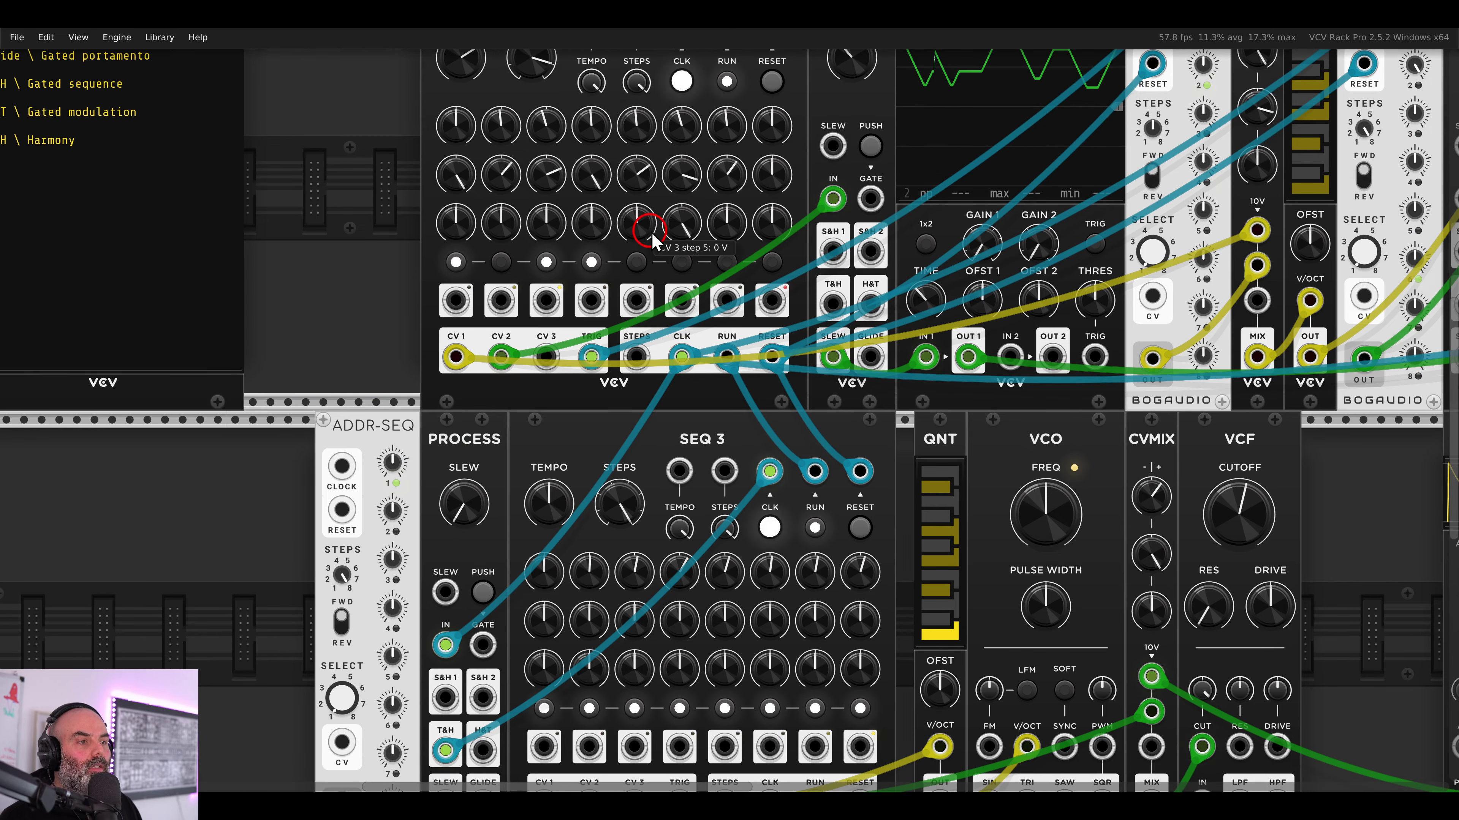
double_click(679, 229)
left_click_drag(440, 327, 519, 279)
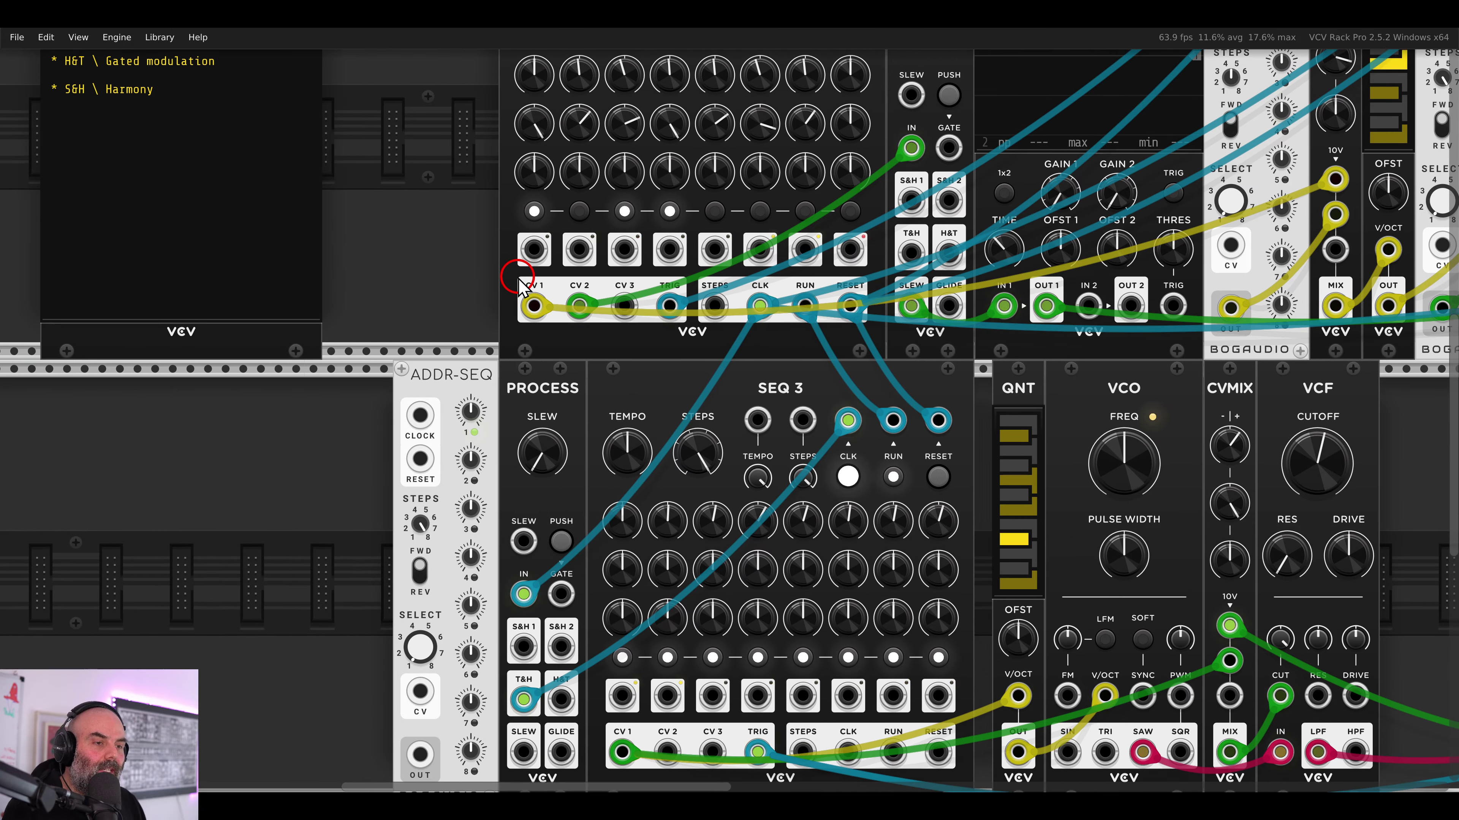
scroll(514, 285, "down", 2)
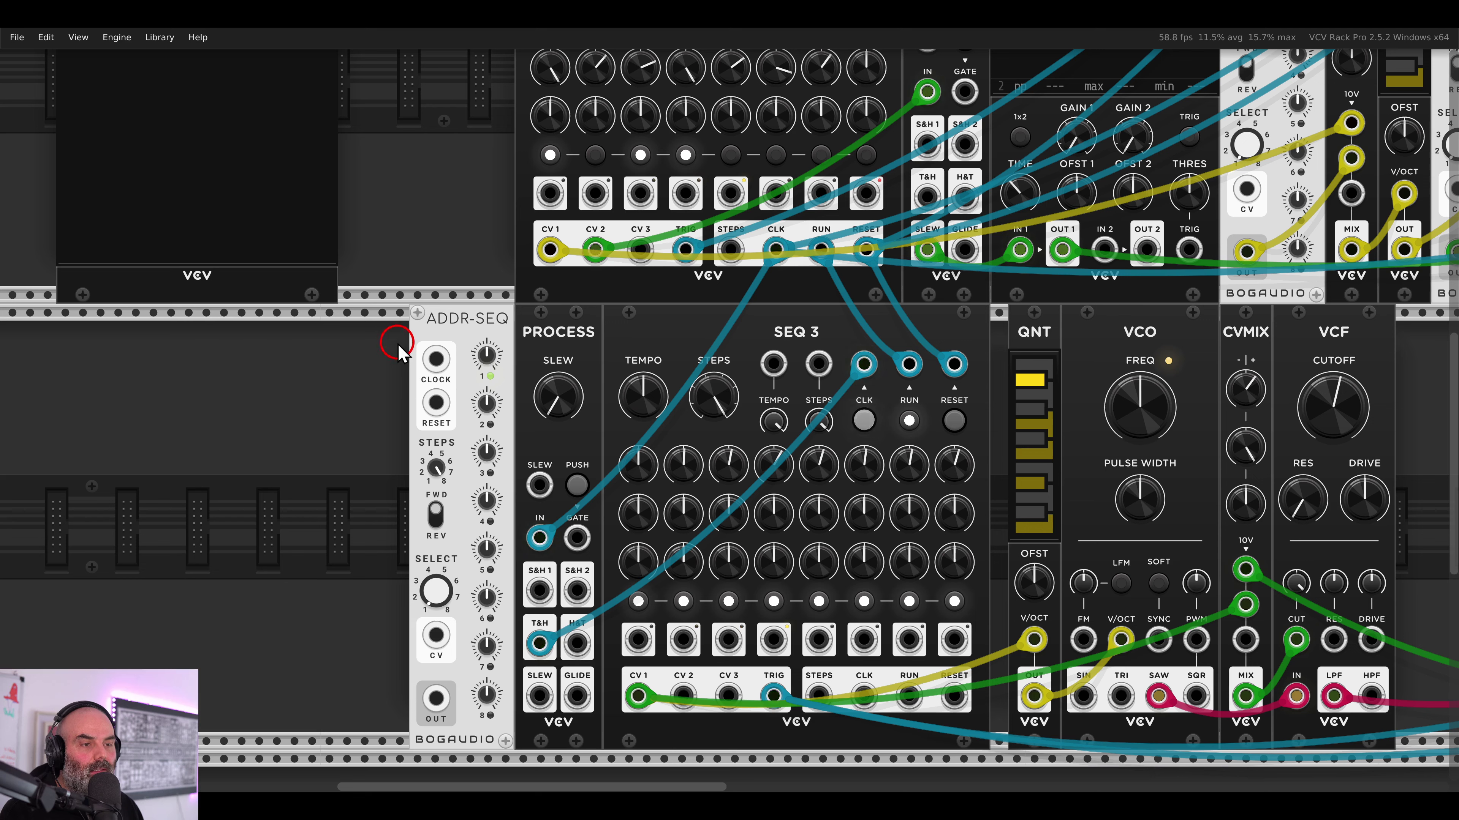
left_click_drag(398, 340, 471, 396)
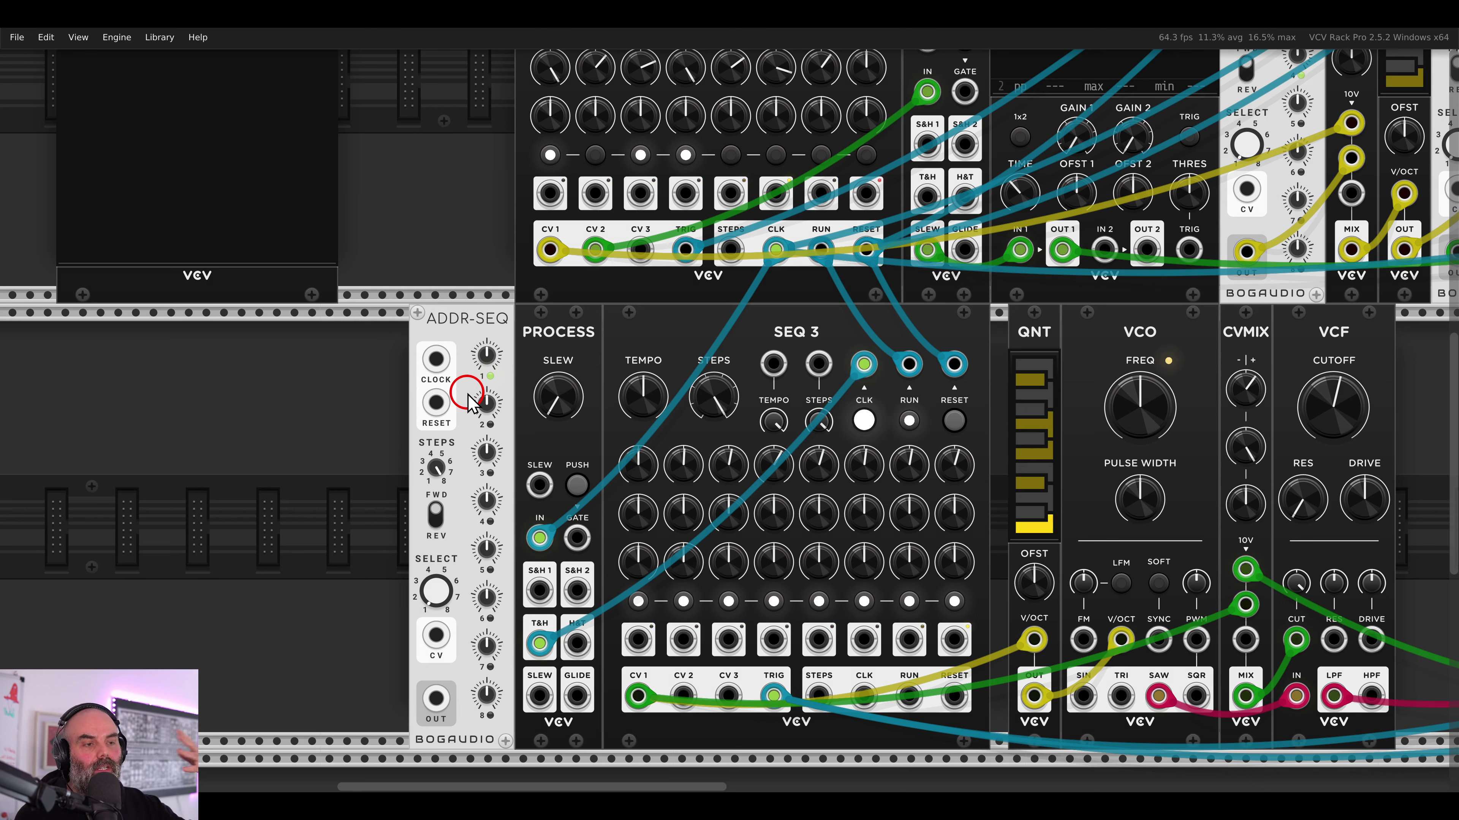
left_click_drag(641, 249, 436, 358)
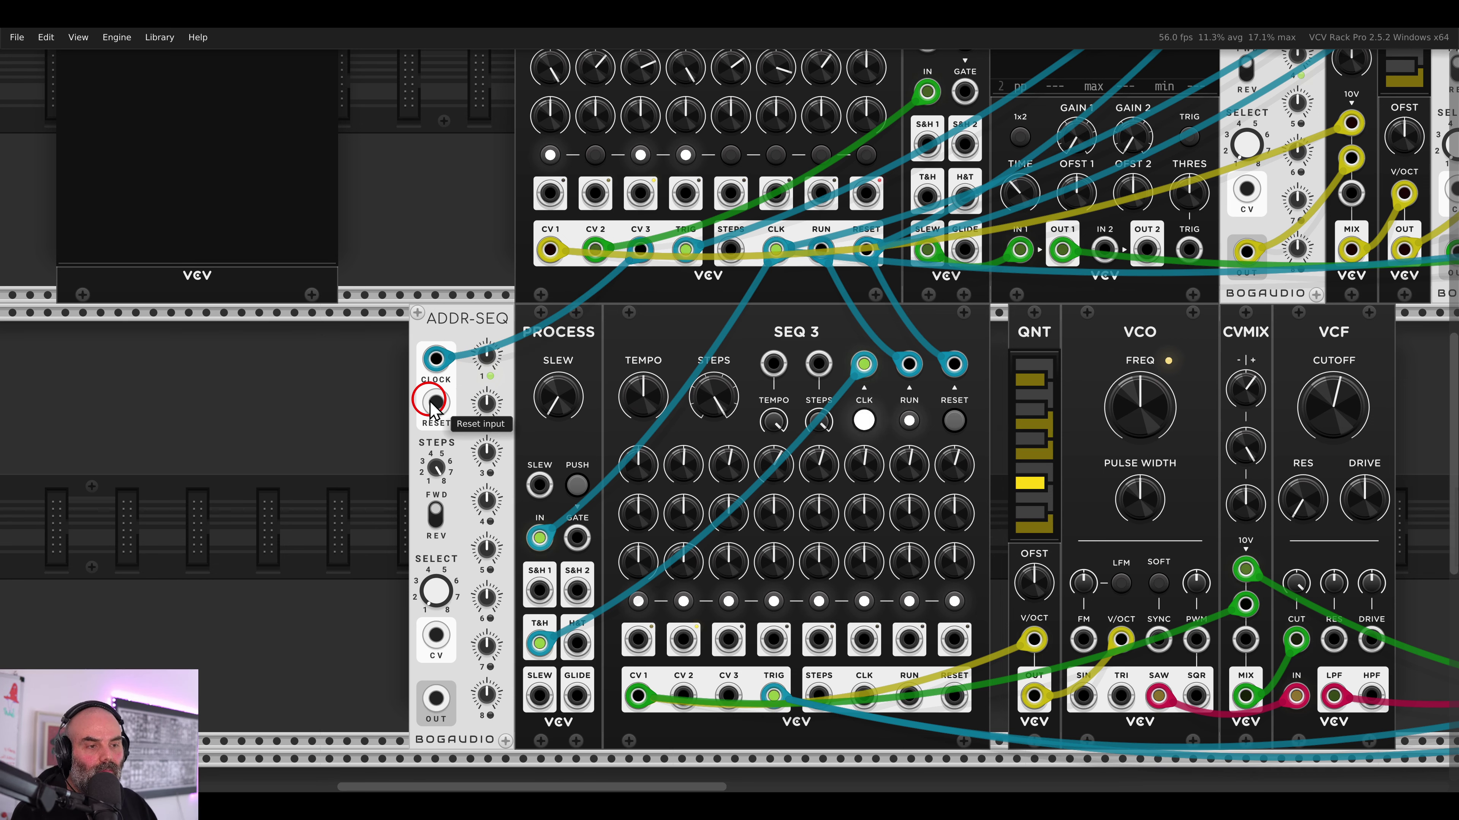
- Turn up the CV 3 knob for step 2 on the upper-row sequencer to create a clock pulse for ADDR-SEQ
scroll(460, 384, "up", 3)
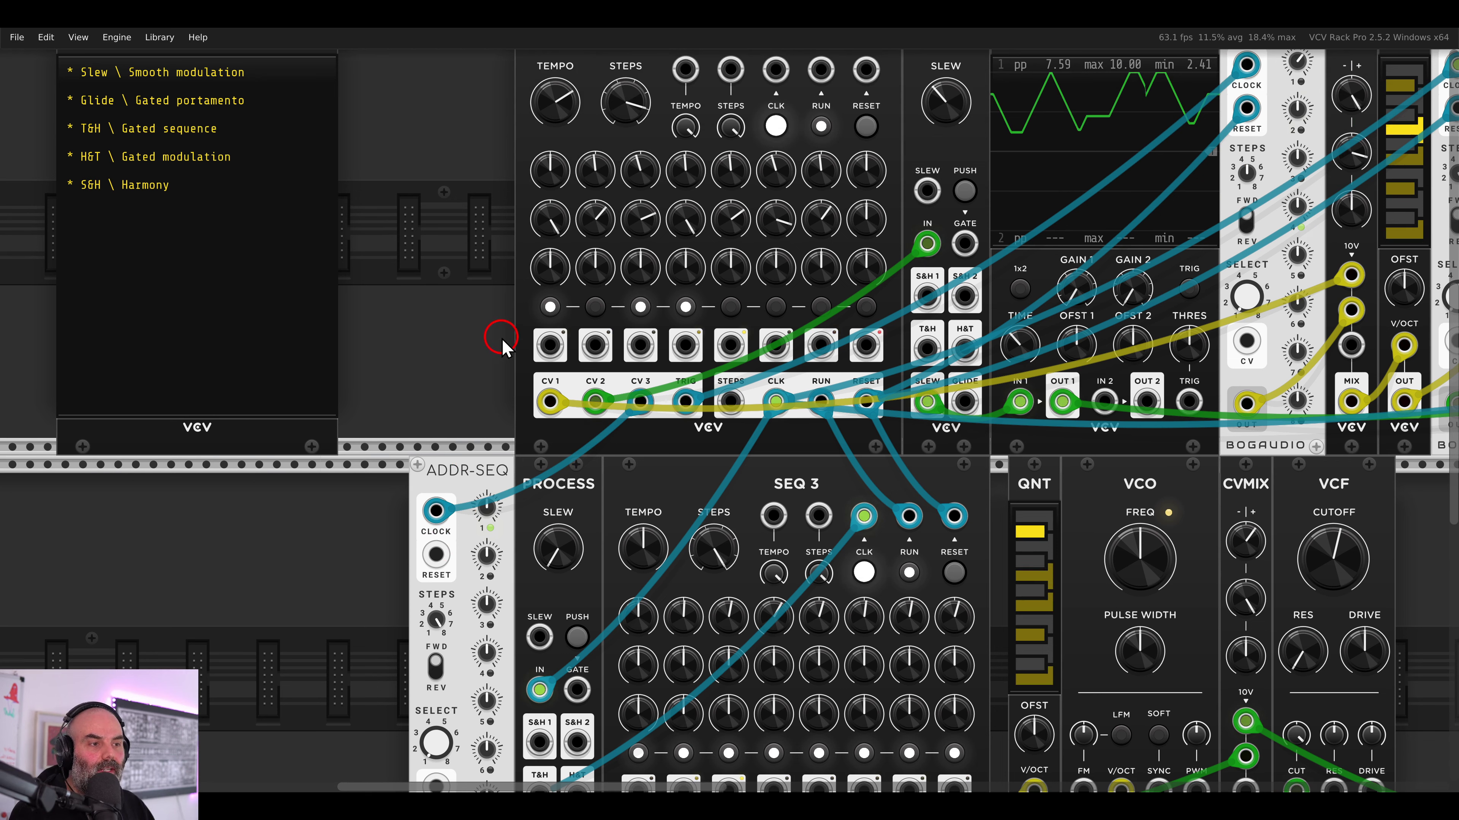
mouse_move(775, 281)
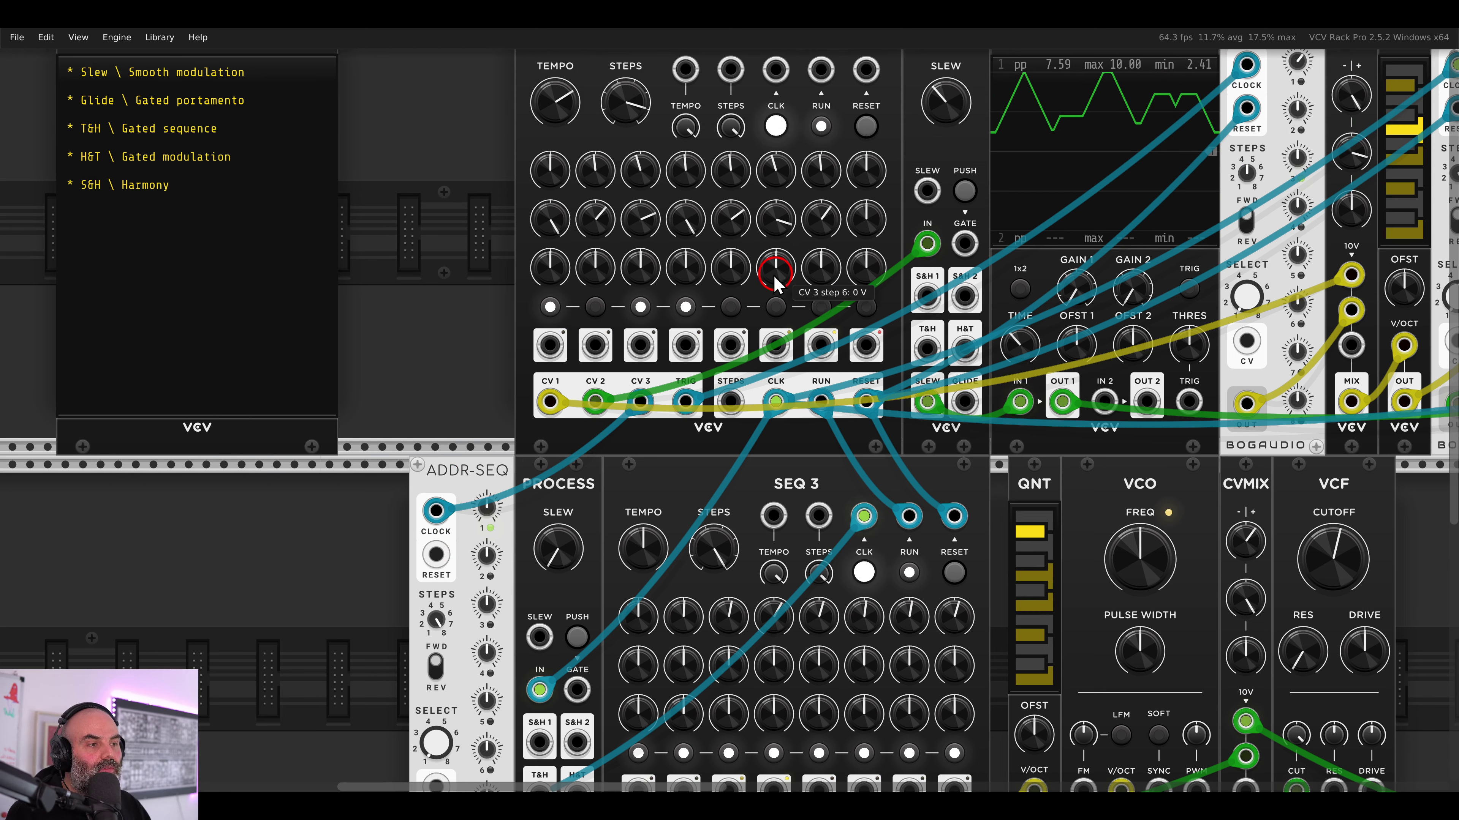
mouse_move(524, 293)
left_mouse_down()
mouse_move(574, 330)
mouse_move(718, 333)
left_mouse_up()
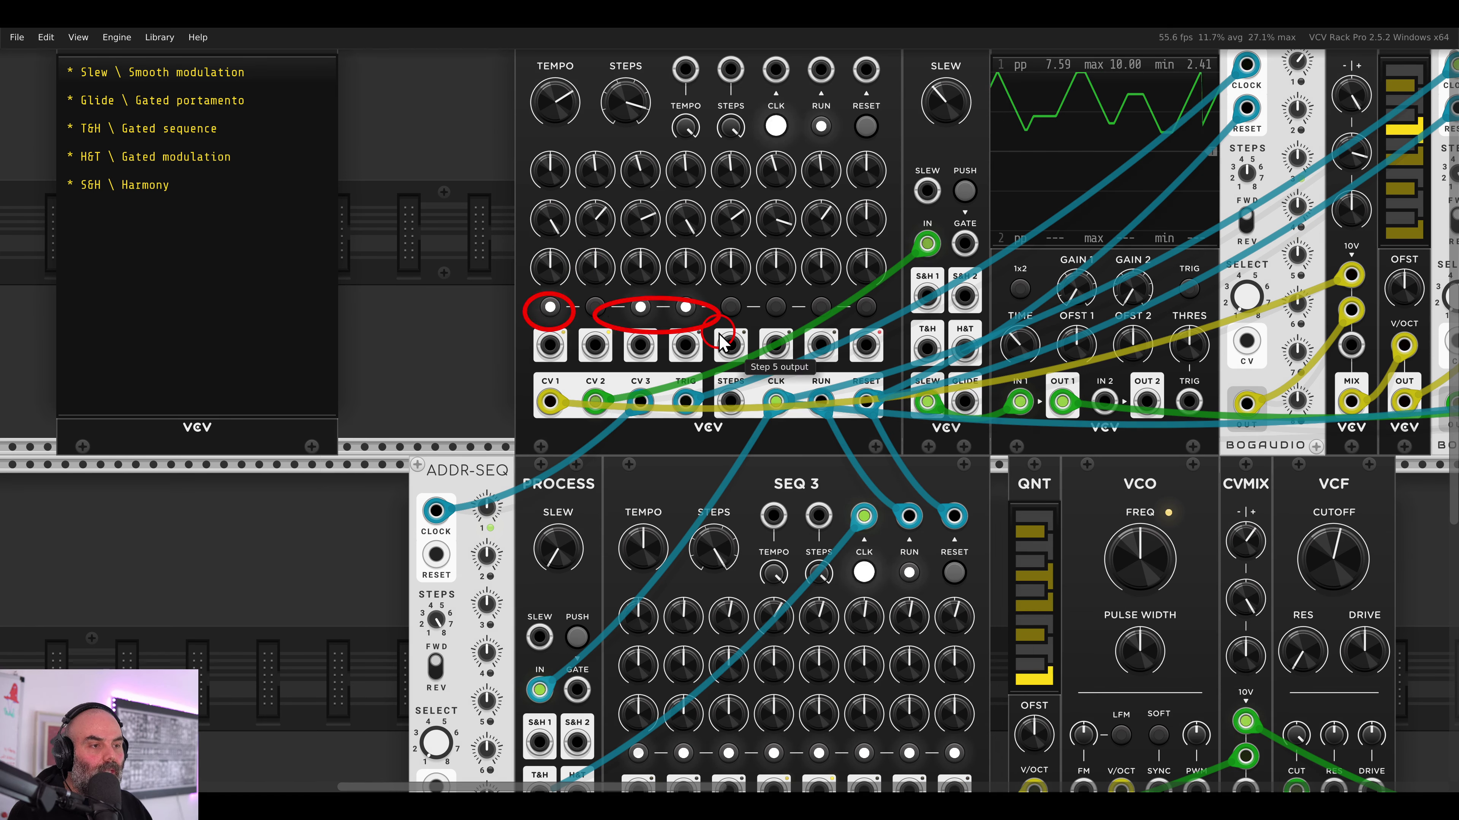
key("Escape")
left_click_drag(600, 274, 576, 189)
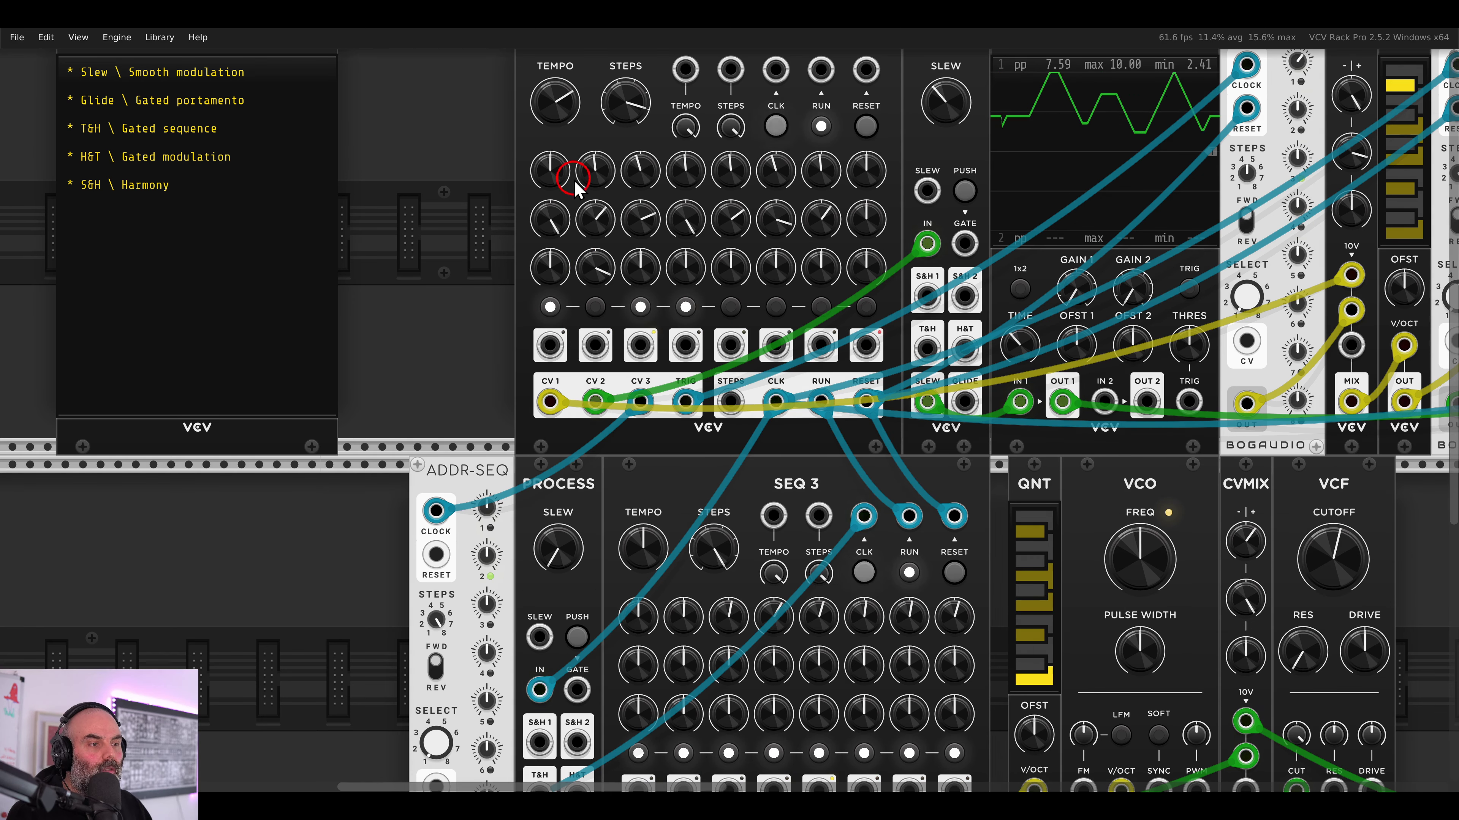
mouse_move(733, 280)
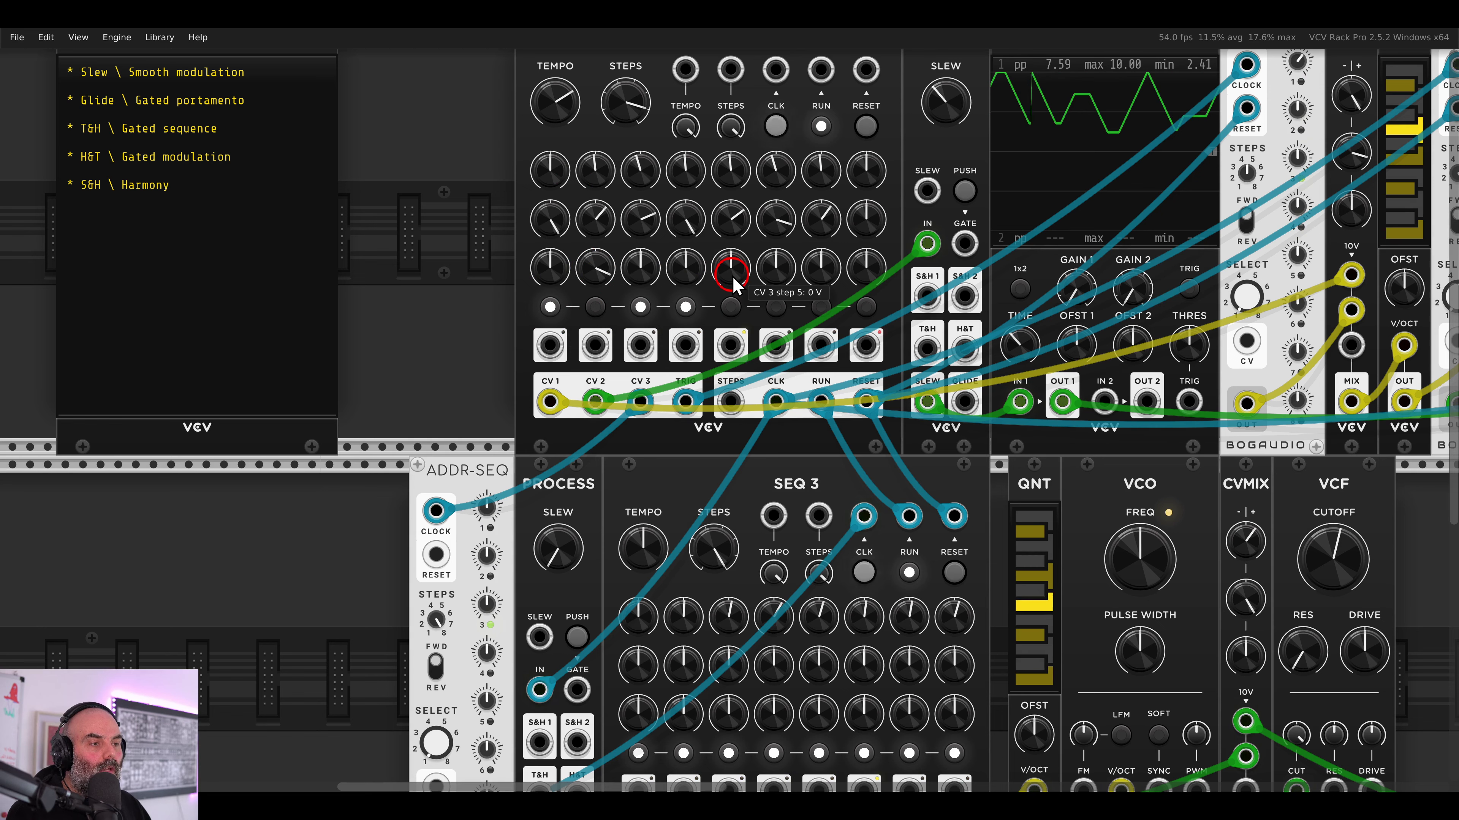
- Patch the upper-row sequencer's RESET output to ADDR-SEQ RESET and ADDR-SEQ OUT to the PROCESS GATE input
scroll(504, 371, "down", 3)
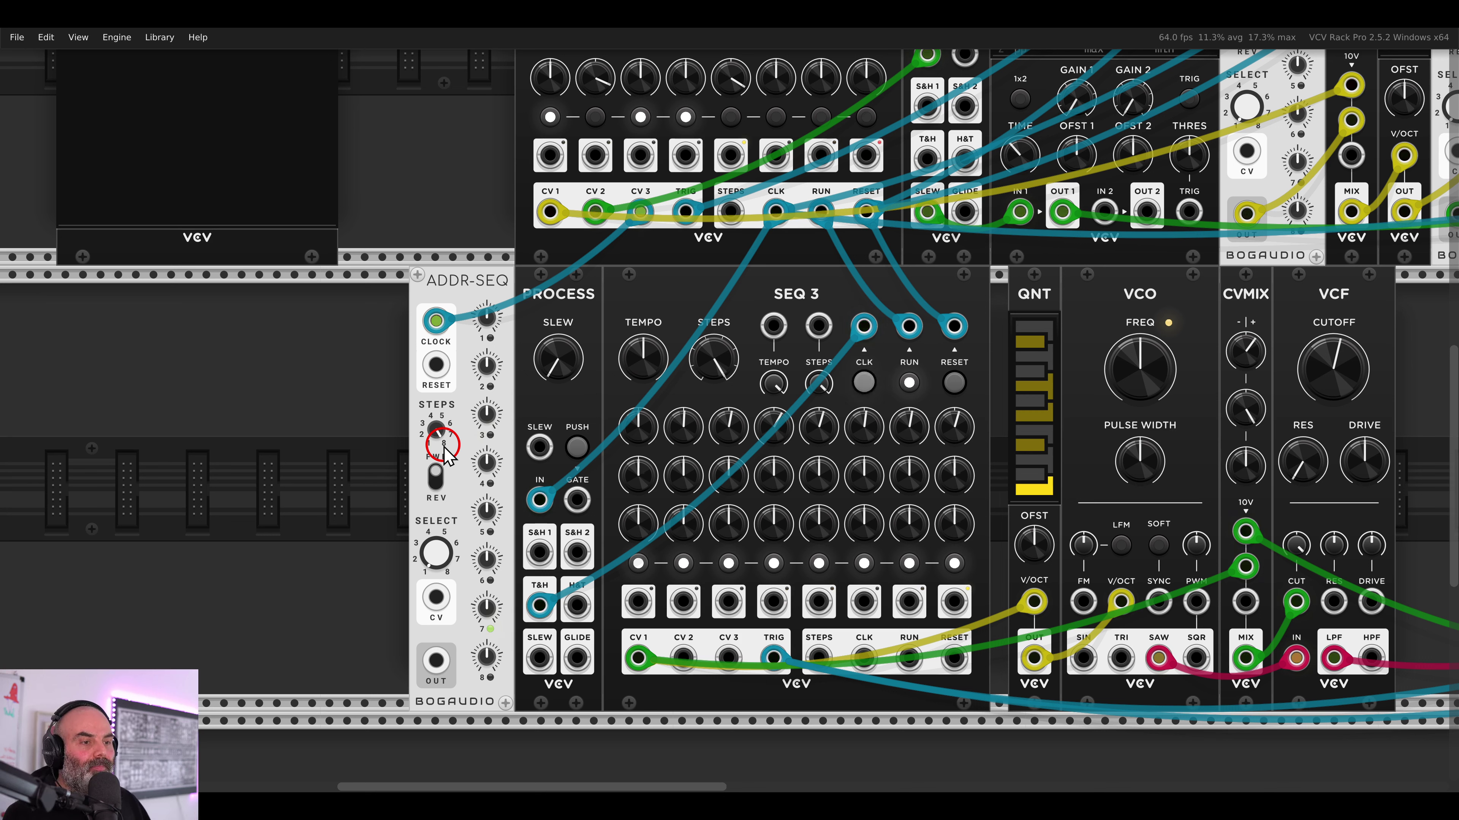
left_click_drag(436, 364, 866, 211)
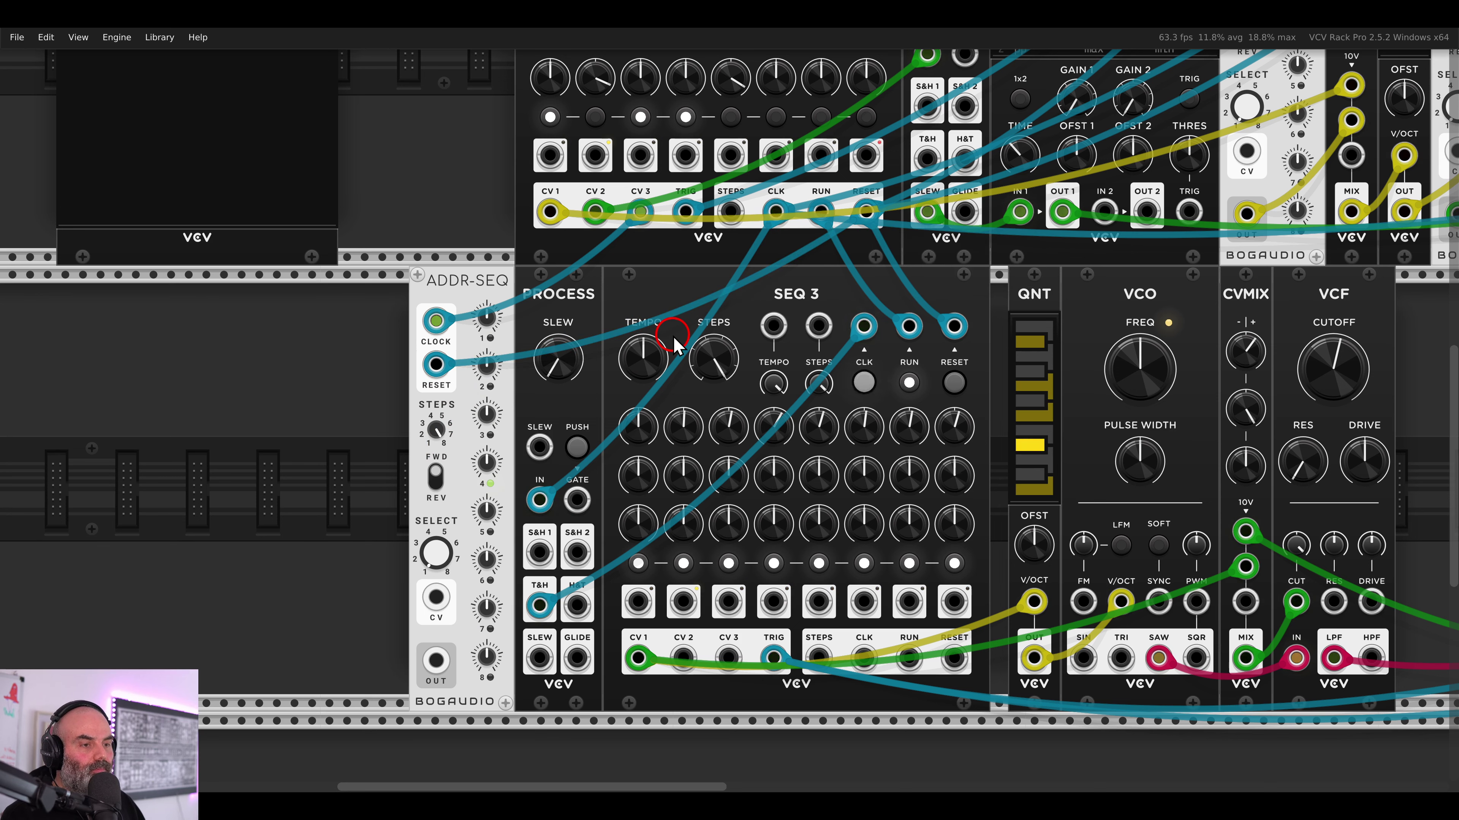
scroll(610, 371, "up", 2)
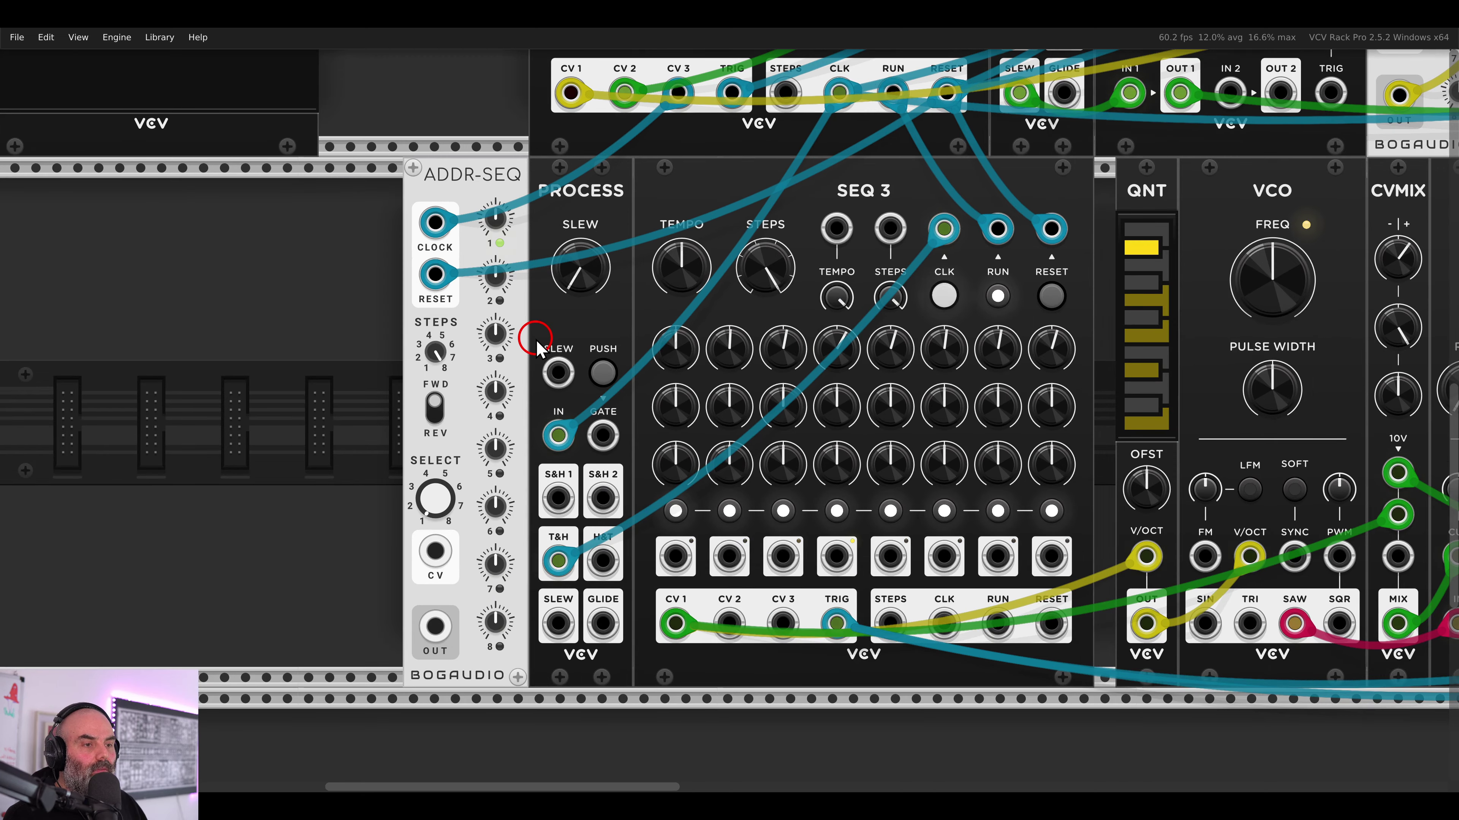
mouse_move(435, 348)
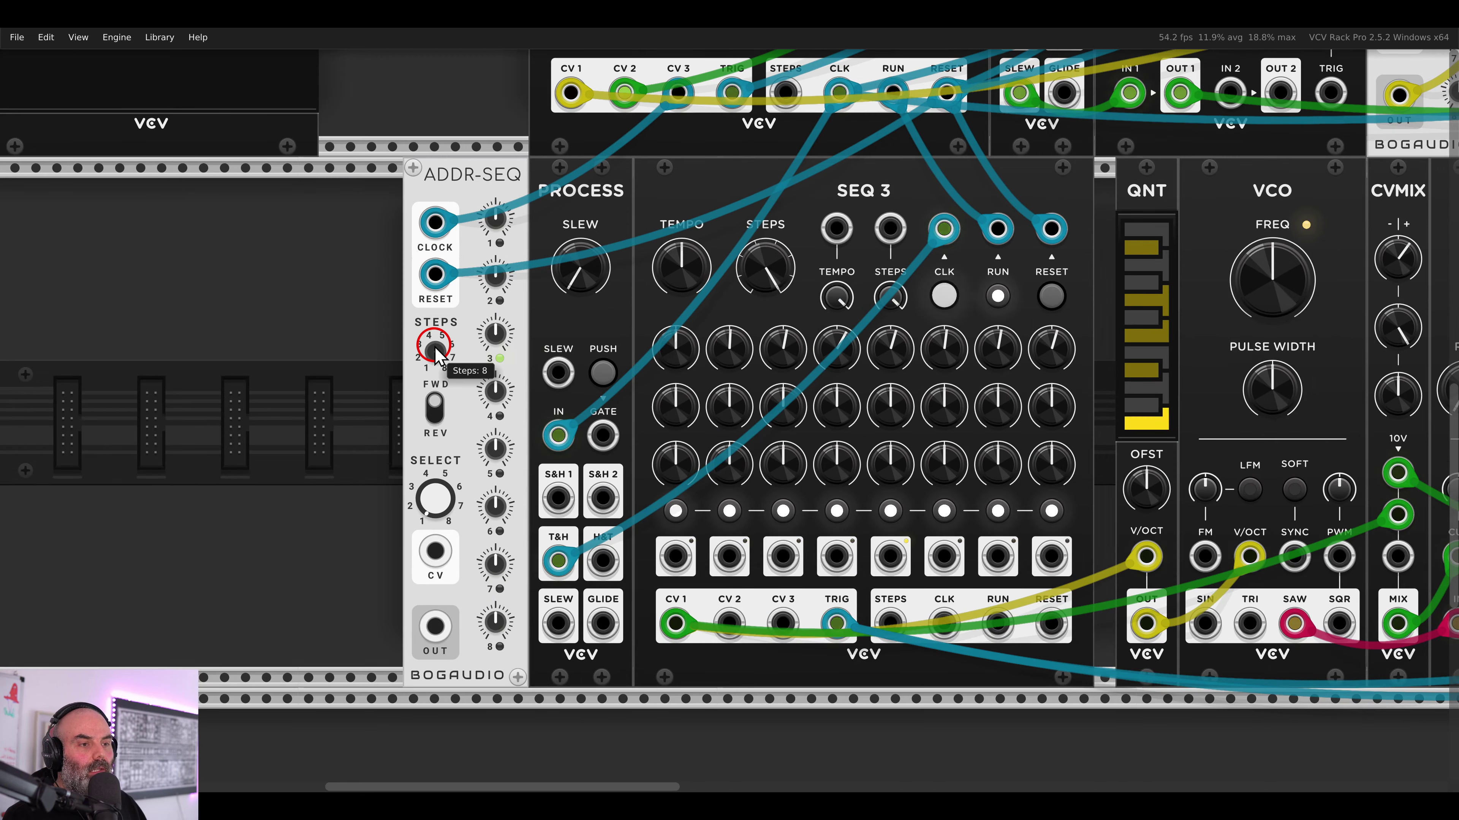
left_click_drag(437, 353, 481, 345)
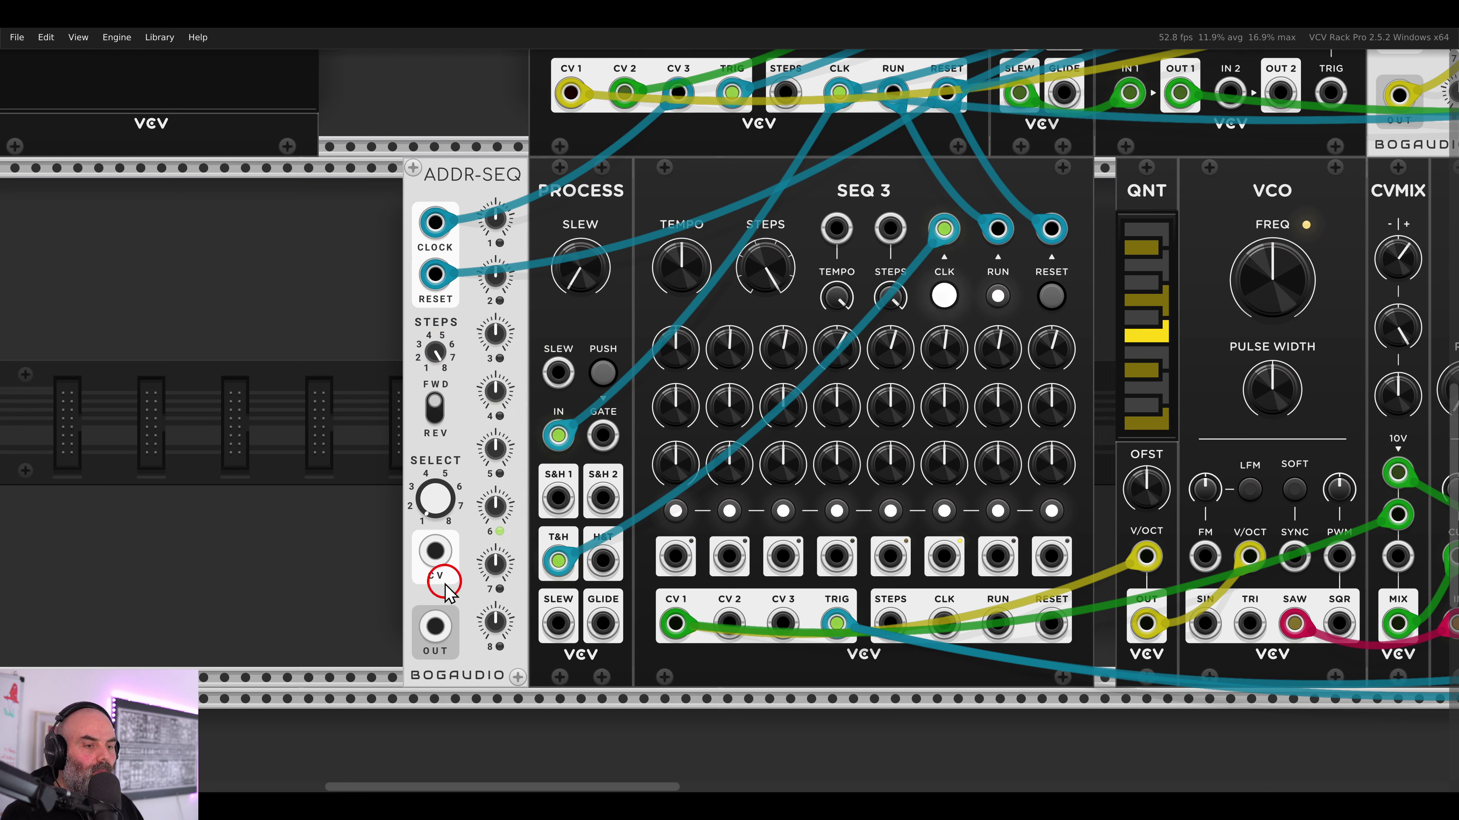
left_click_drag(435, 626, 602, 436)
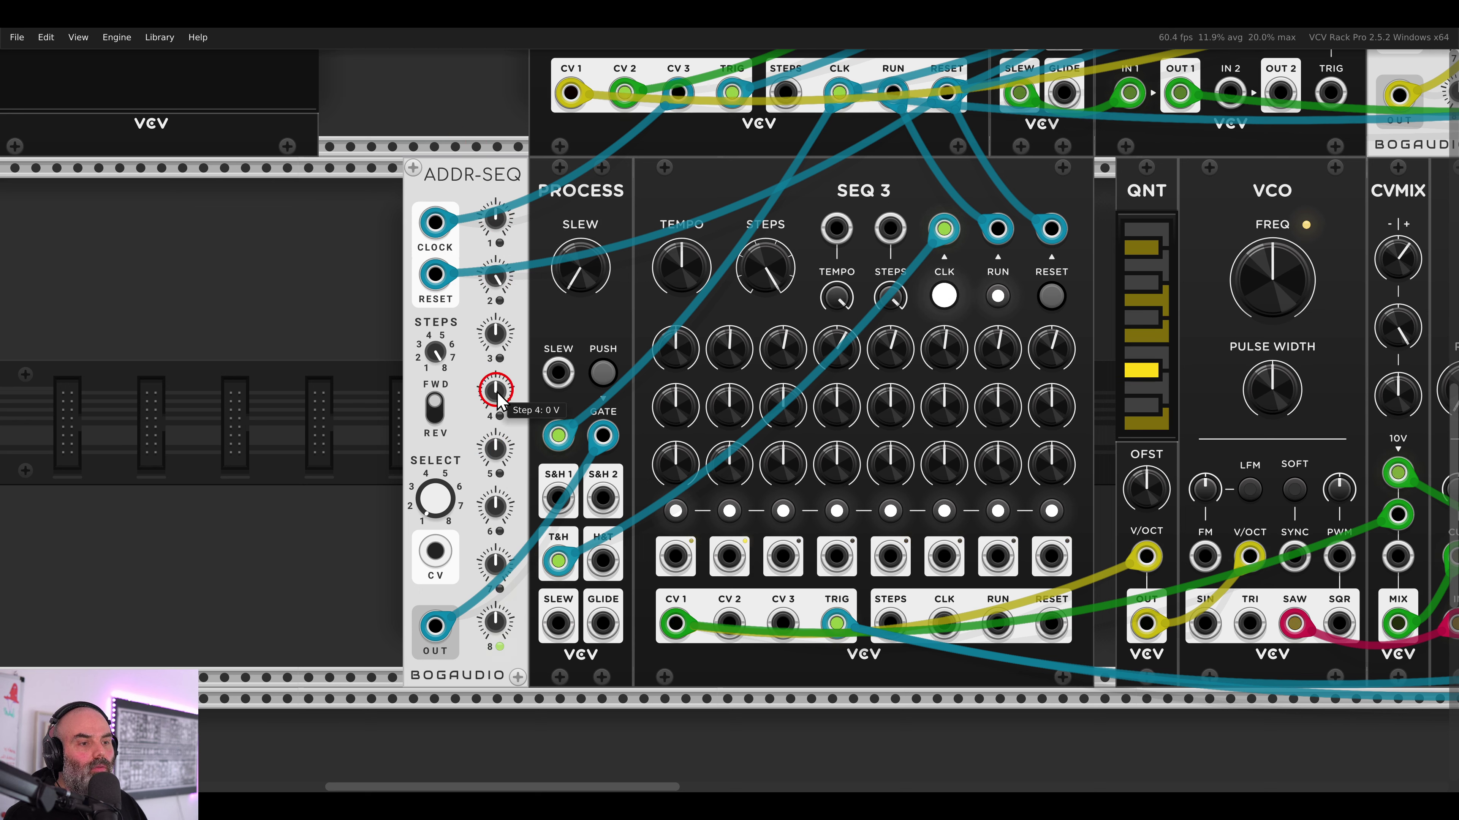
- Turn up ADDR-SEQ step knobs 2, 4, 5, 7 and 8 to form the gate pattern for PROCESS
left_click_drag(492, 449, 492, 447)
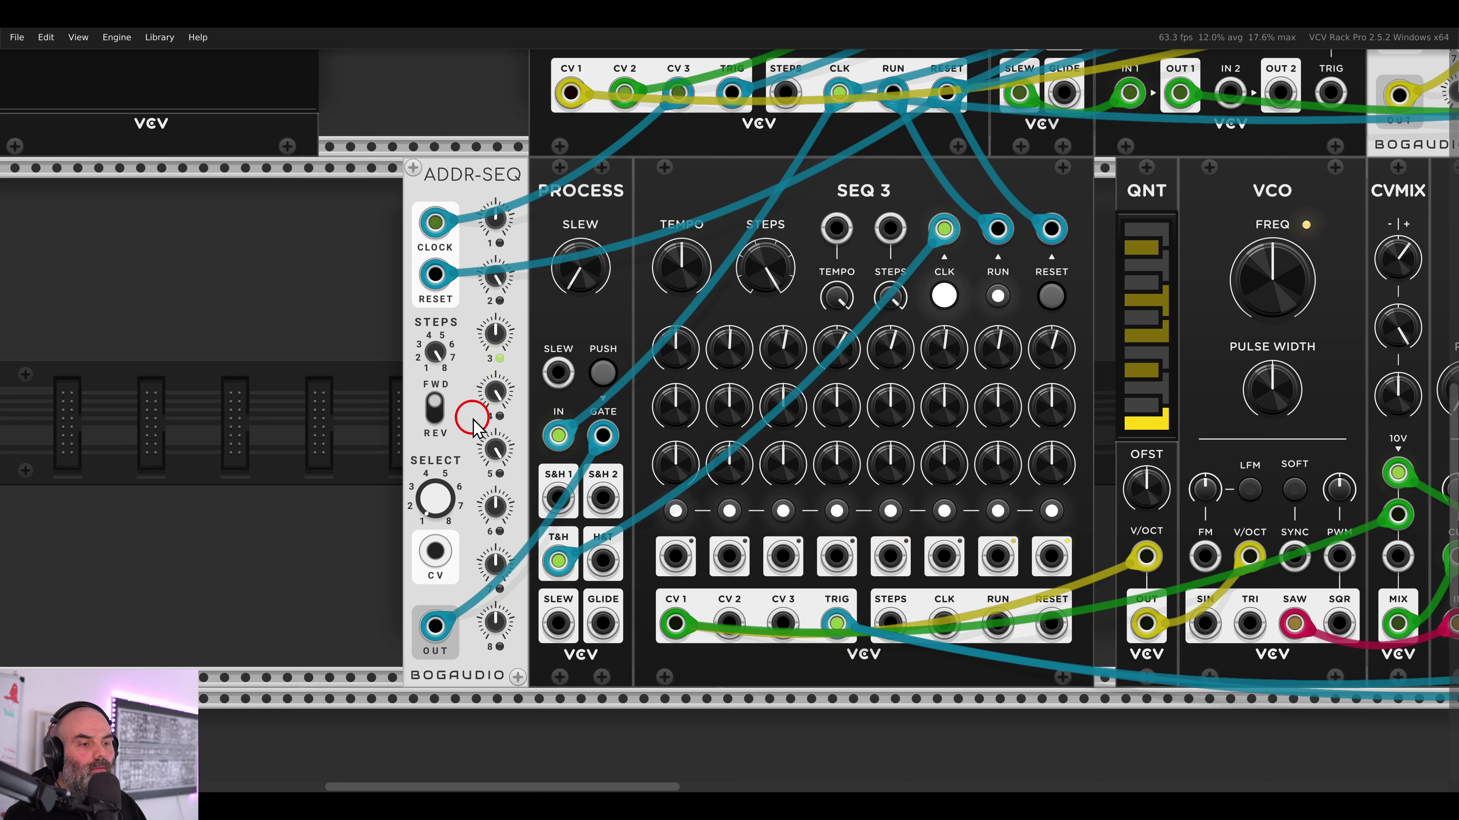
left_click_drag(493, 564, 475, 482)
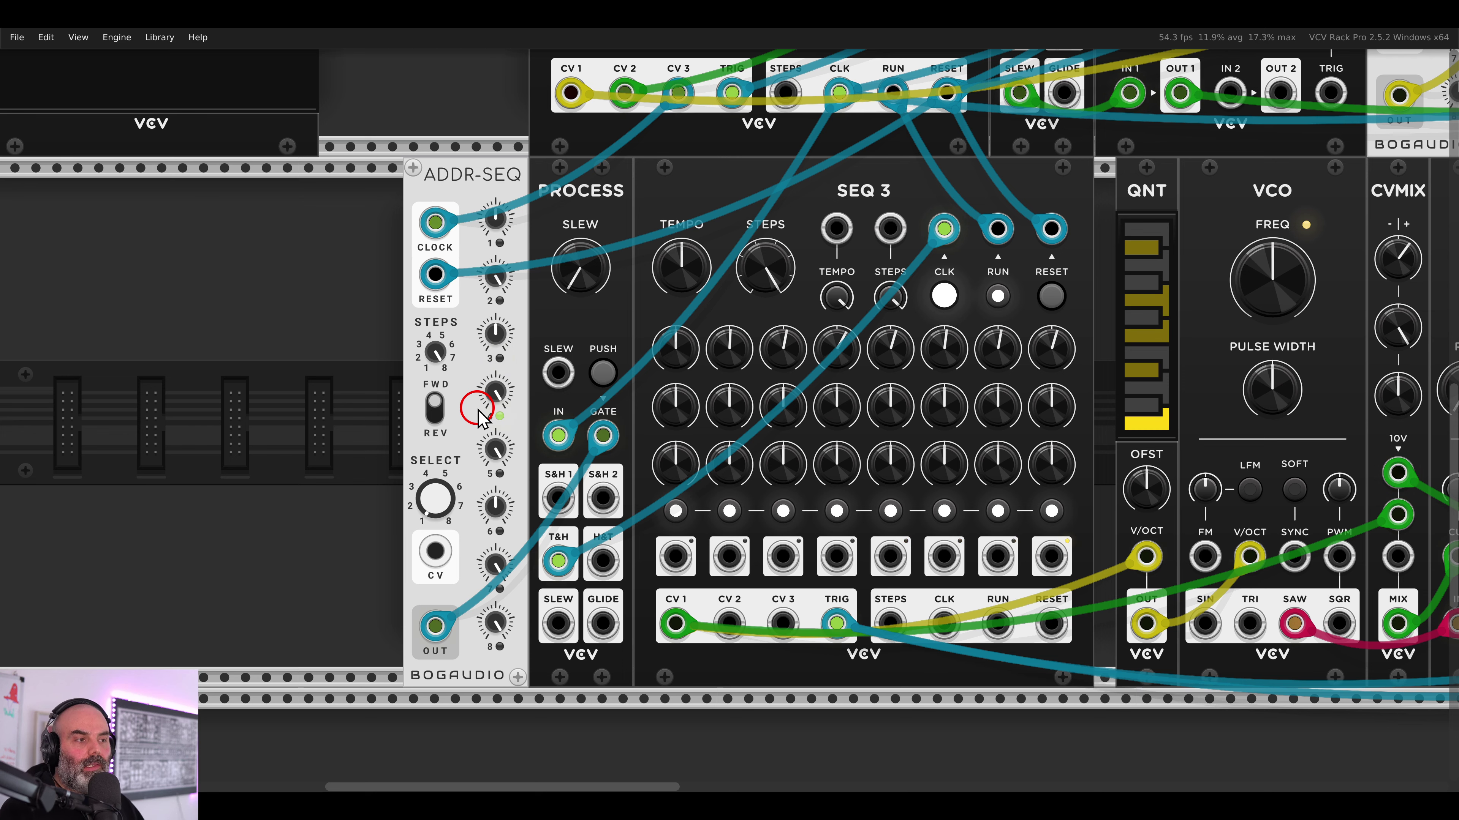
scroll(478, 409, "down", 2)
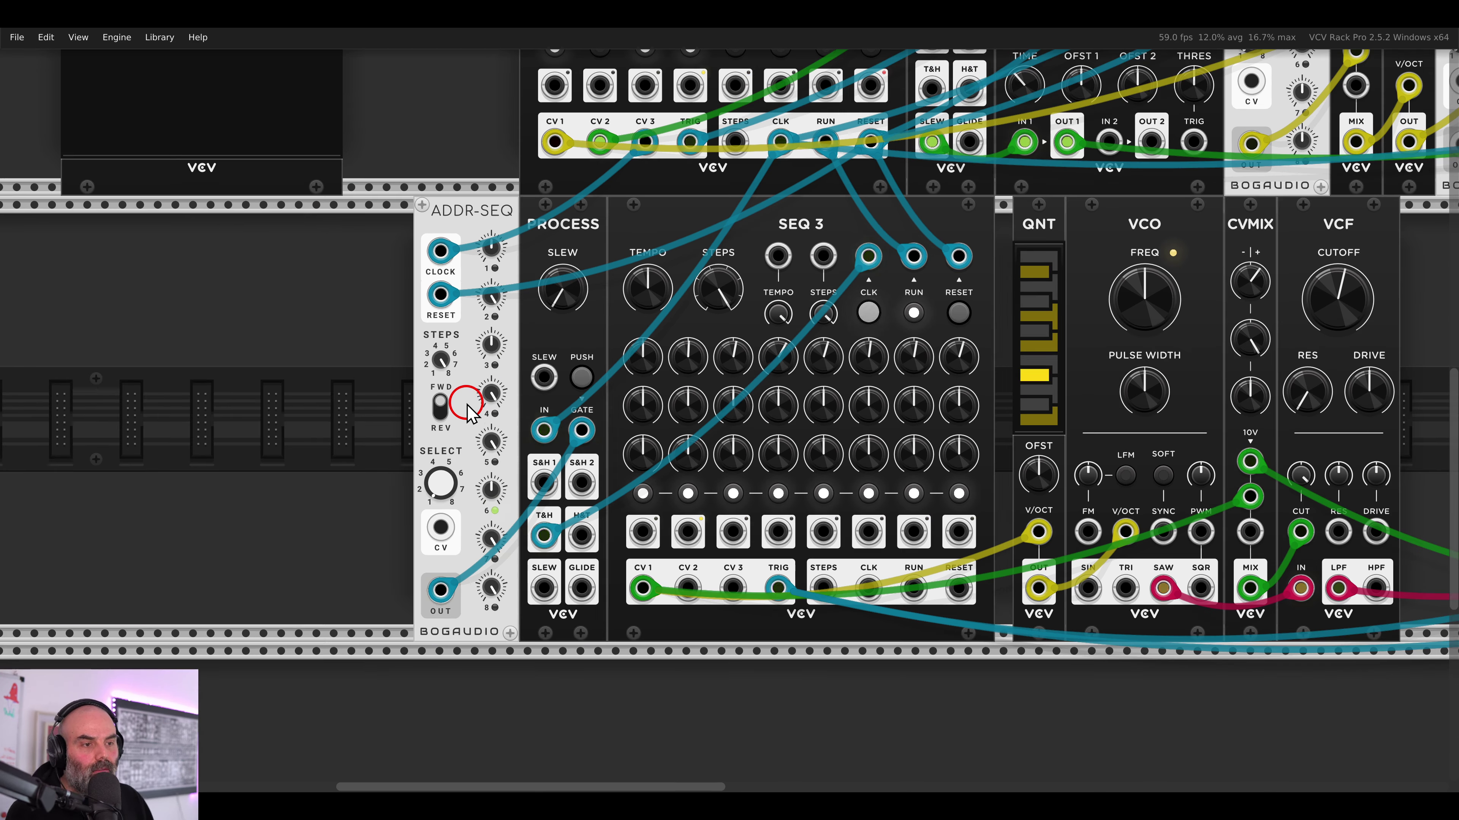
- Patch the lower SEQ 3's CV 2 output to the first ADSR EG's decay input and set its Decay CV to 100%
left_click_drag(710, 361, 505, 374)
left_click_drag(284, 233, 382, 238)
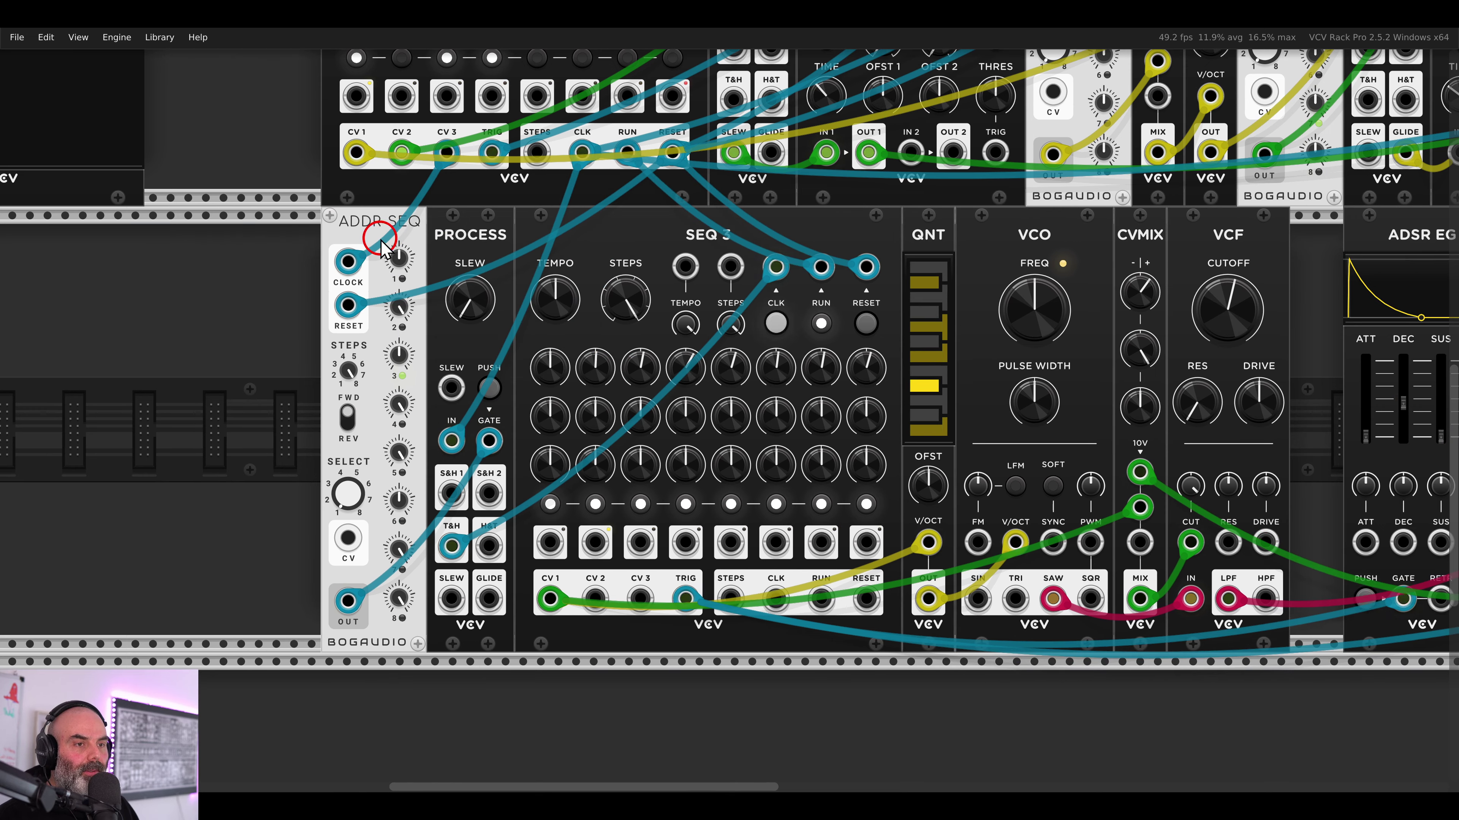
left_click_drag(1096, 351, 794, 330)
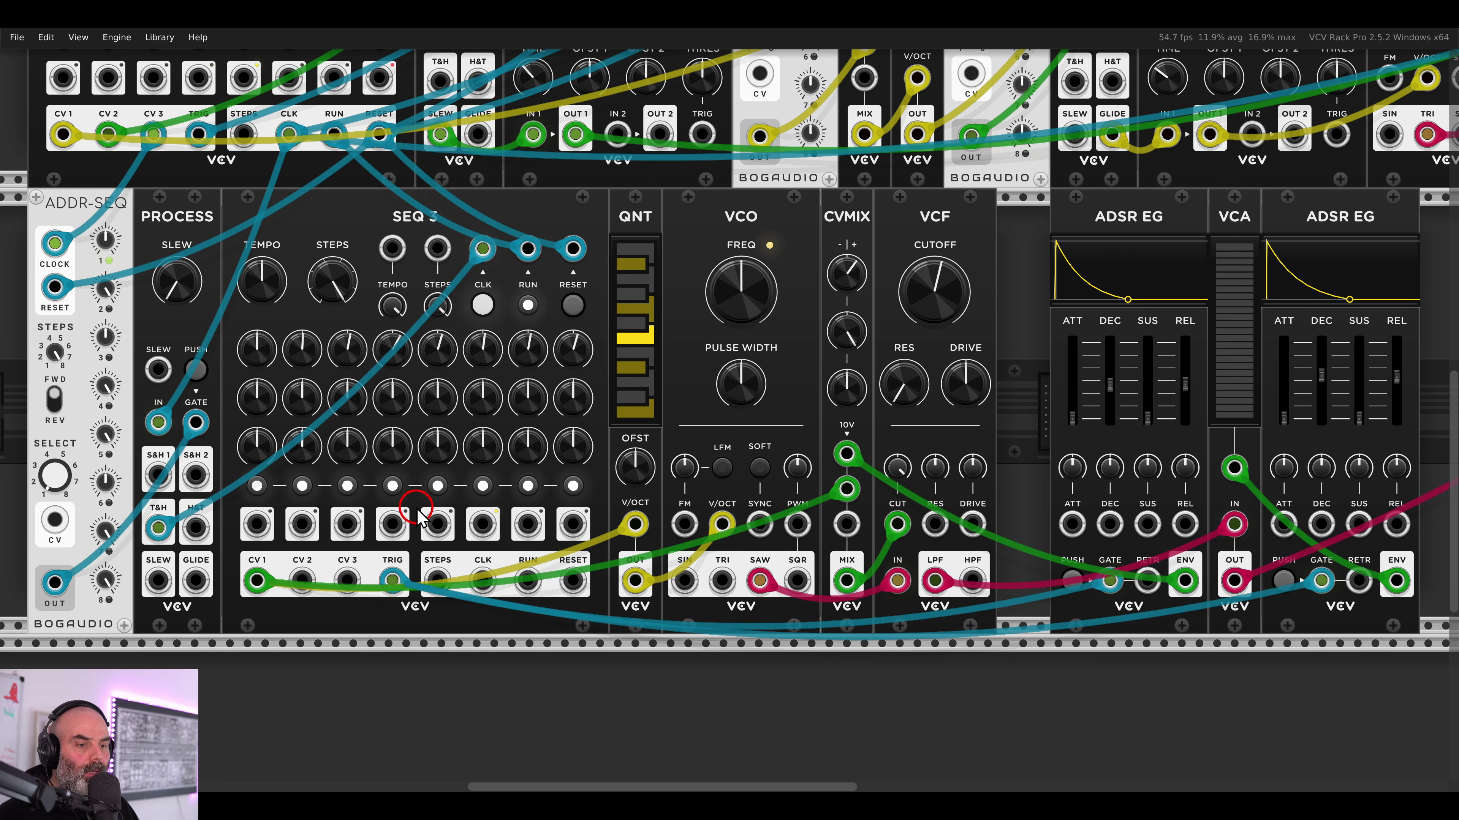
left_click_drag(1079, 414, 921, 414)
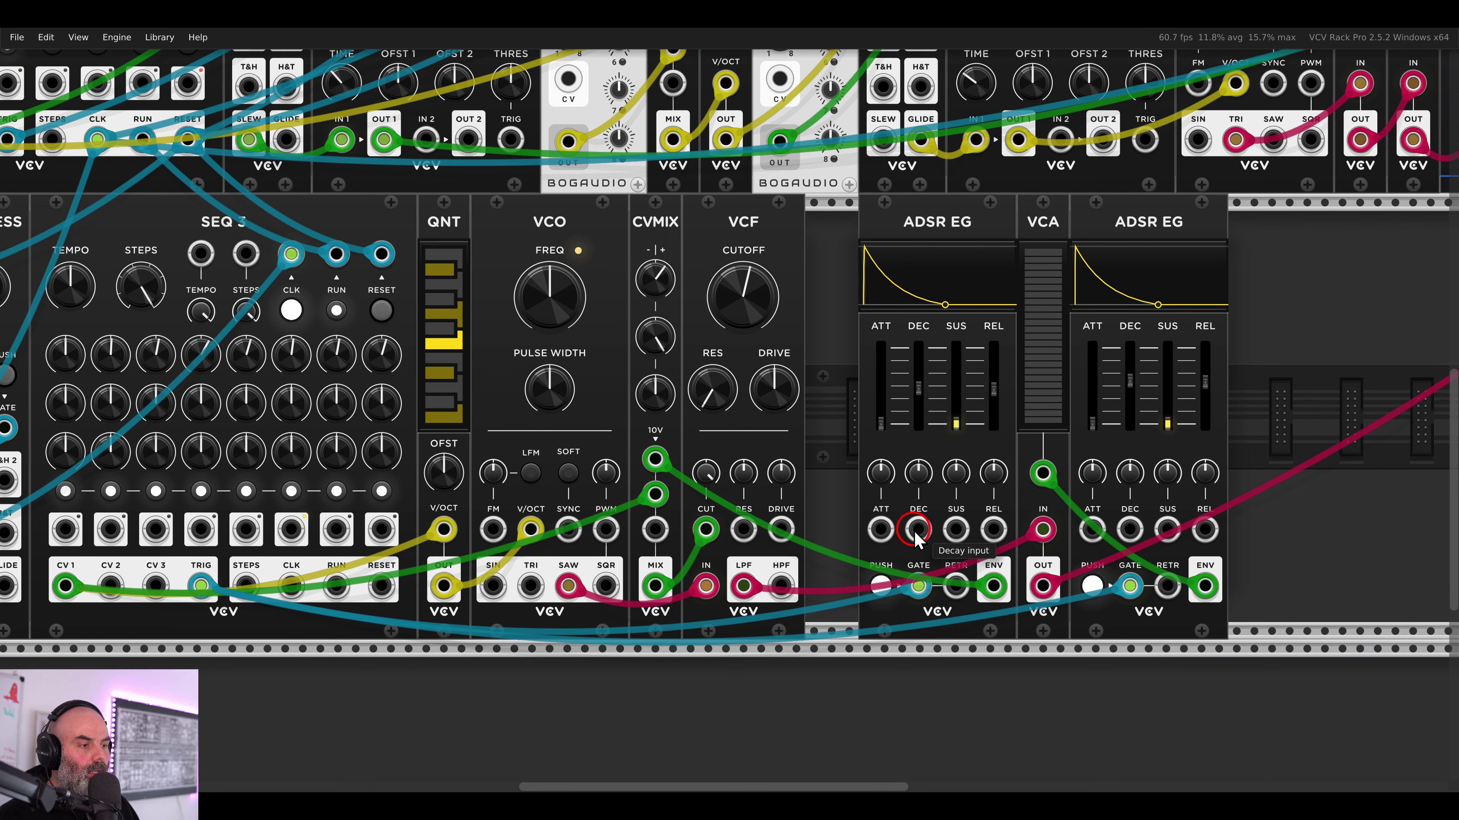
left_click_drag(915, 534, 110, 585)
left_click_drag(918, 472, 891, 301)
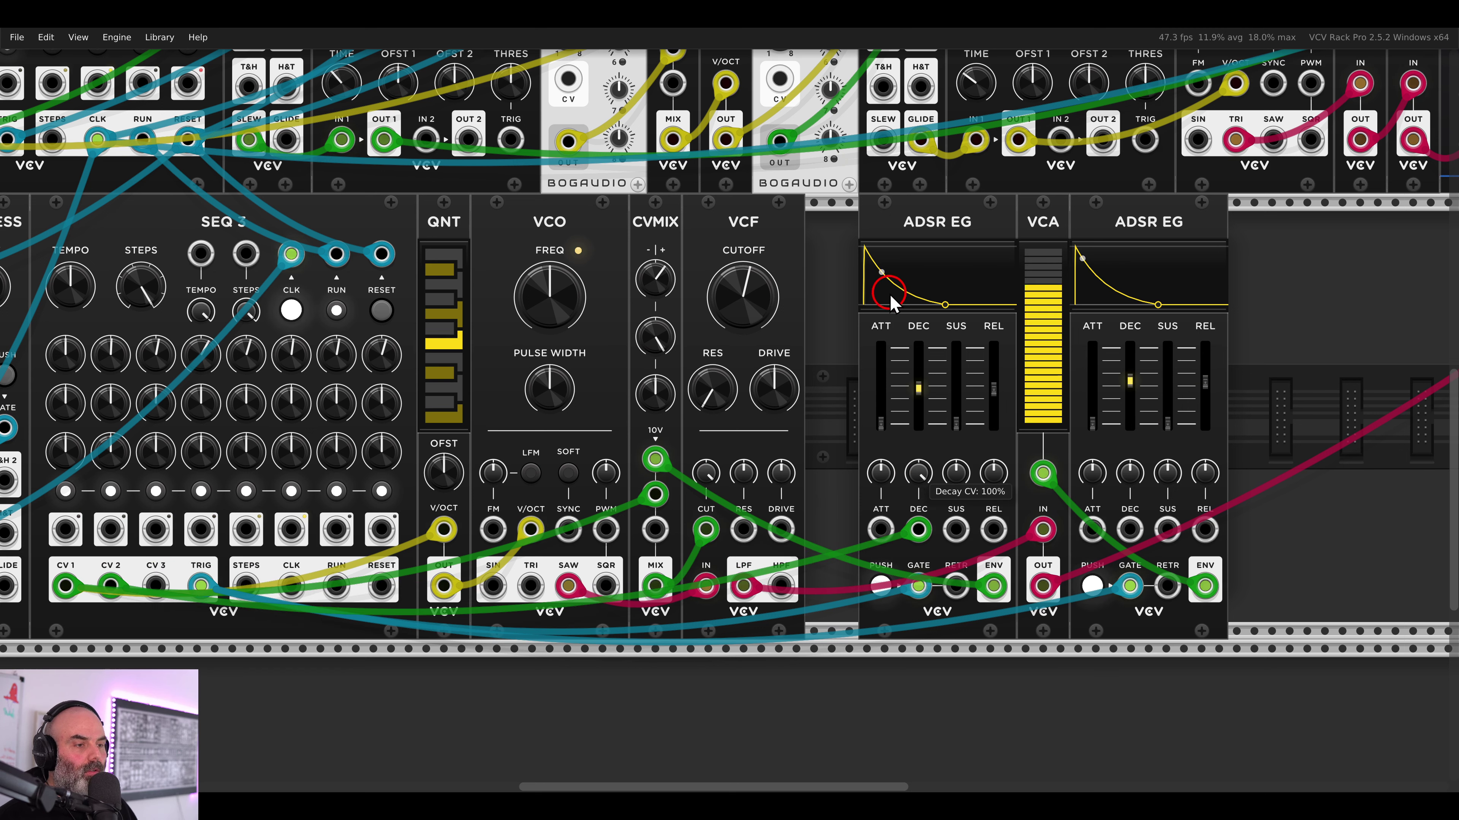
- Turn up the CV 2 knobs for steps 3, 5 and 7 on the lower SEQ 3 to vary the decay
left_click(162, 417)
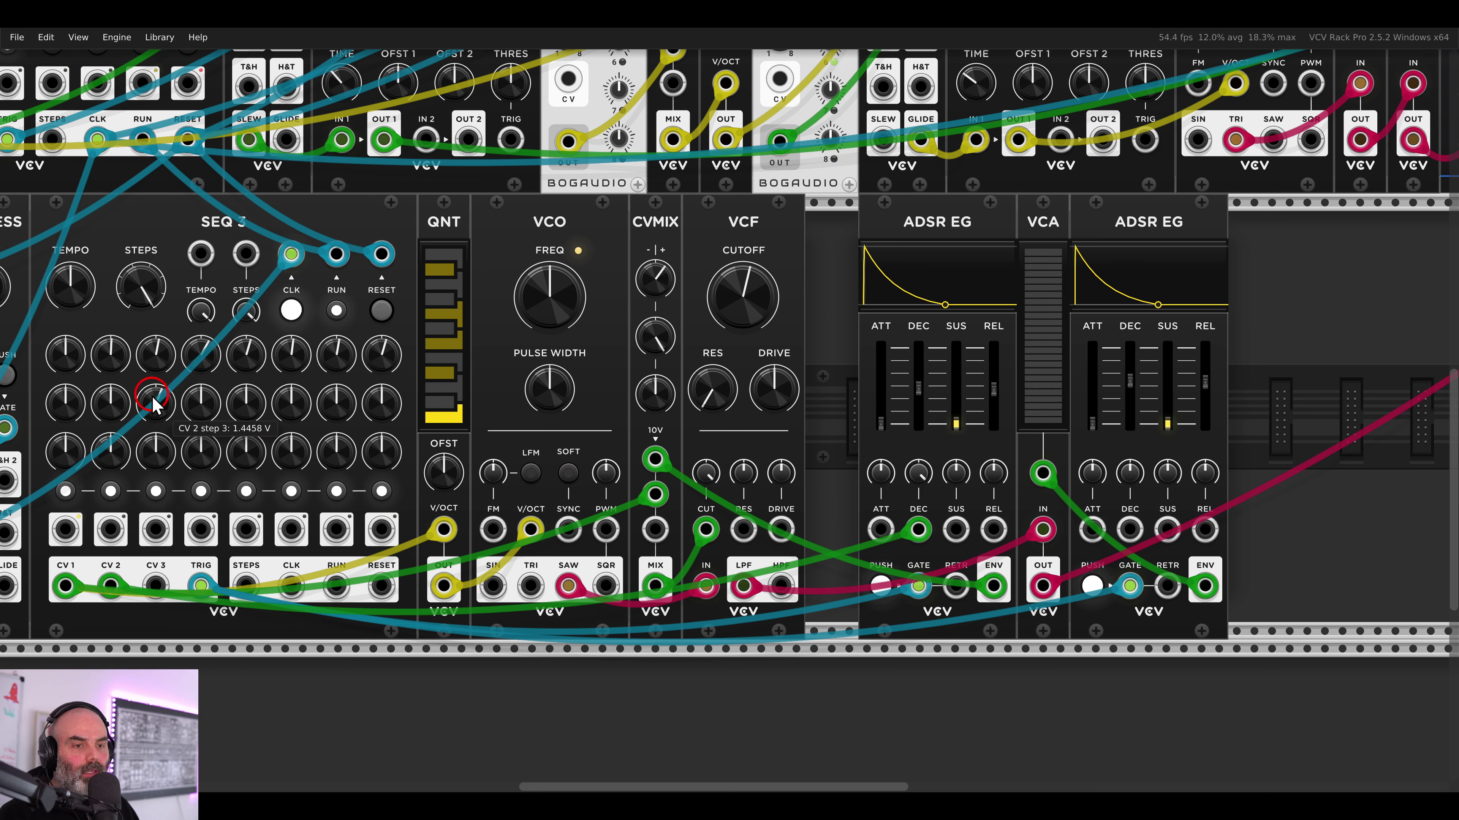
left_click_drag(246, 403, 238, 369)
left_click_drag(336, 402, 326, 380)
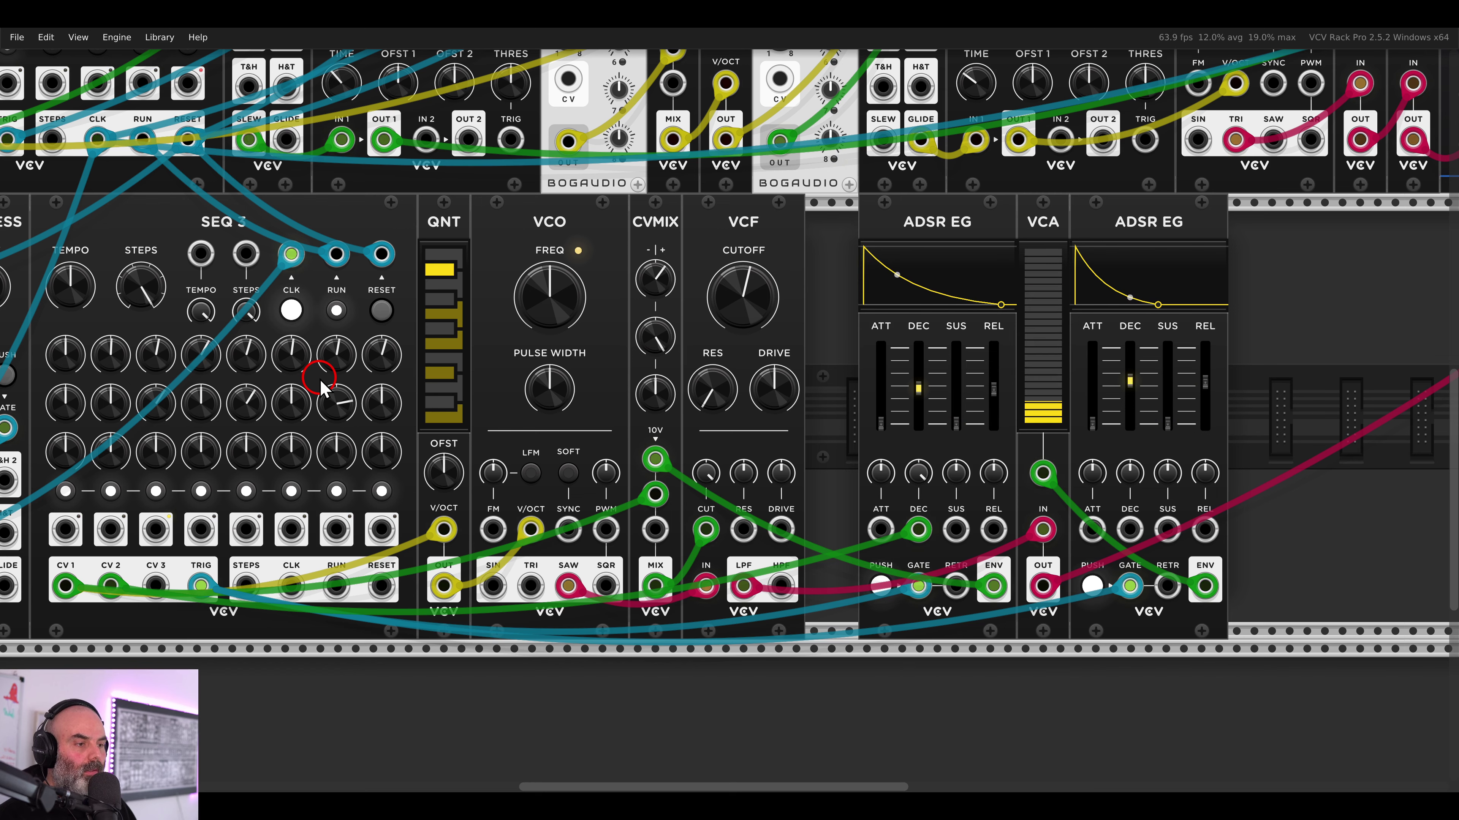
- Move the two lower-row ADSR EG modules and the VCA together so they sit directly against the VCF
left_click_drag(1268, 279, 994, 226)
left_click_drag(970, 225, 882, 229)
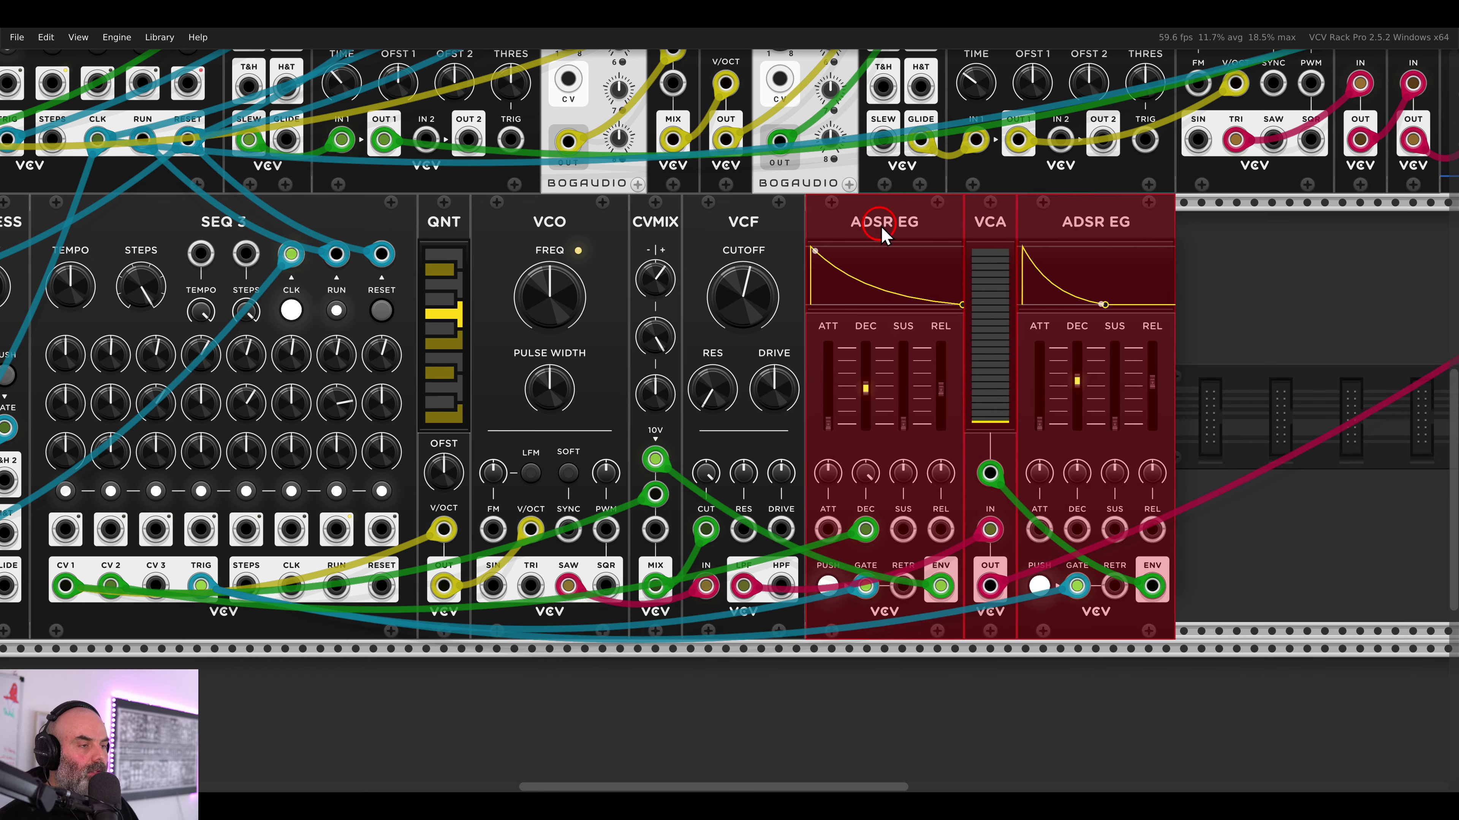
left_click(1247, 318)
- Add a VCV DELAY module after the second lower-row ADSR EG and reroute the VCA output into its input
scroll(1022, 371, "down", 5)
right_click(956, 377)
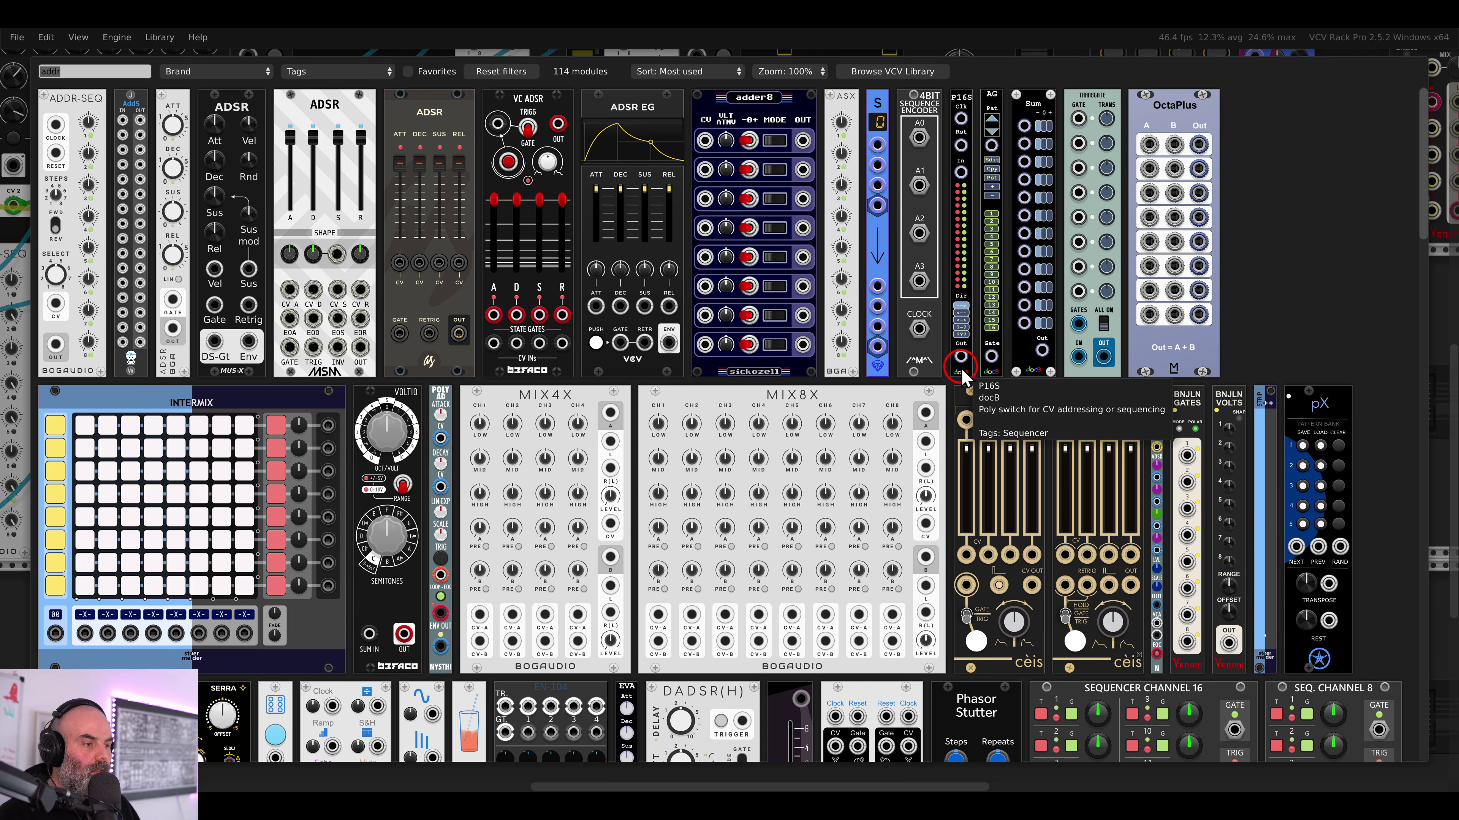
key("BackSpace")
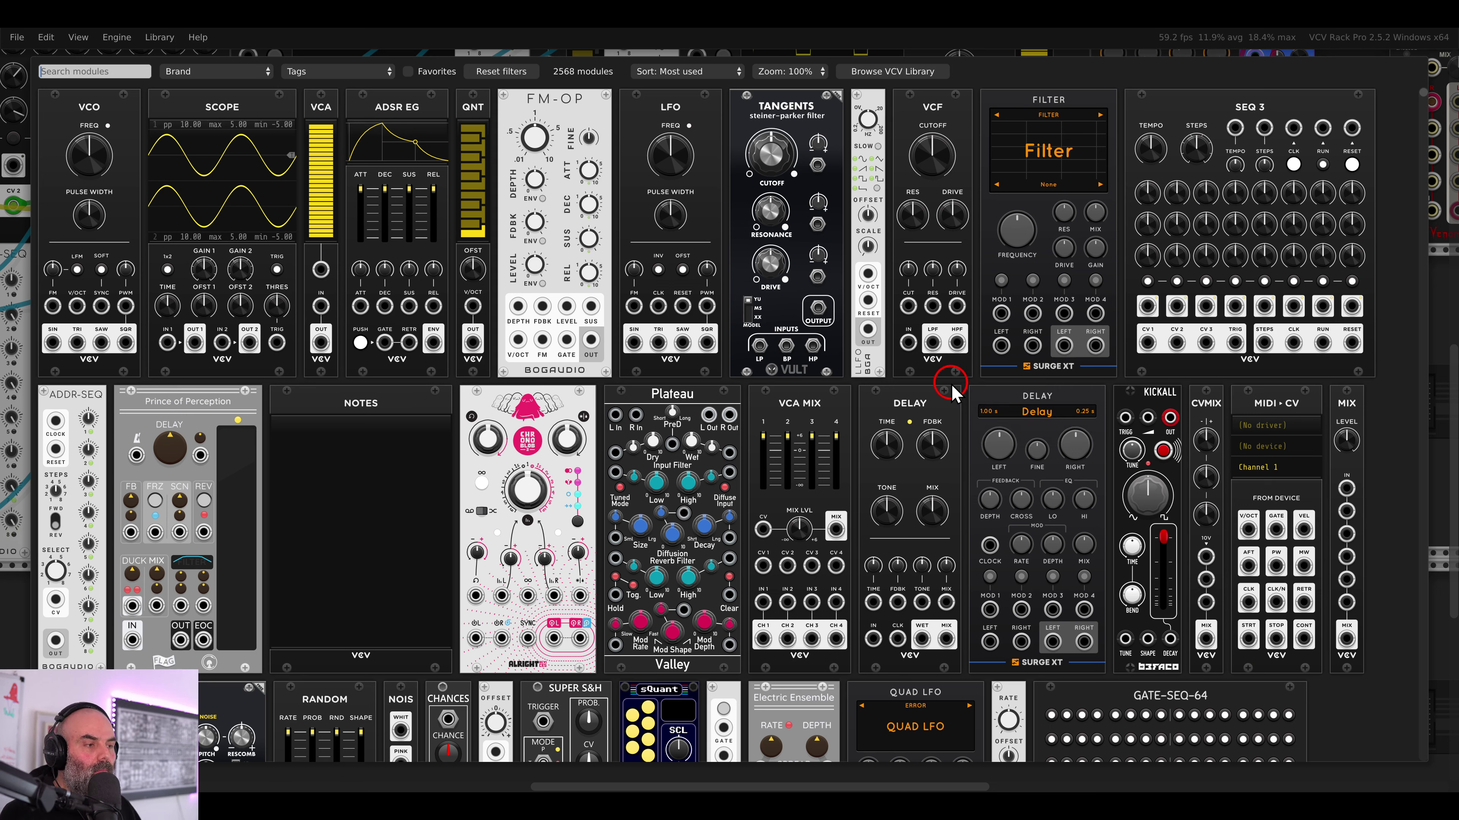
left_click(951, 393)
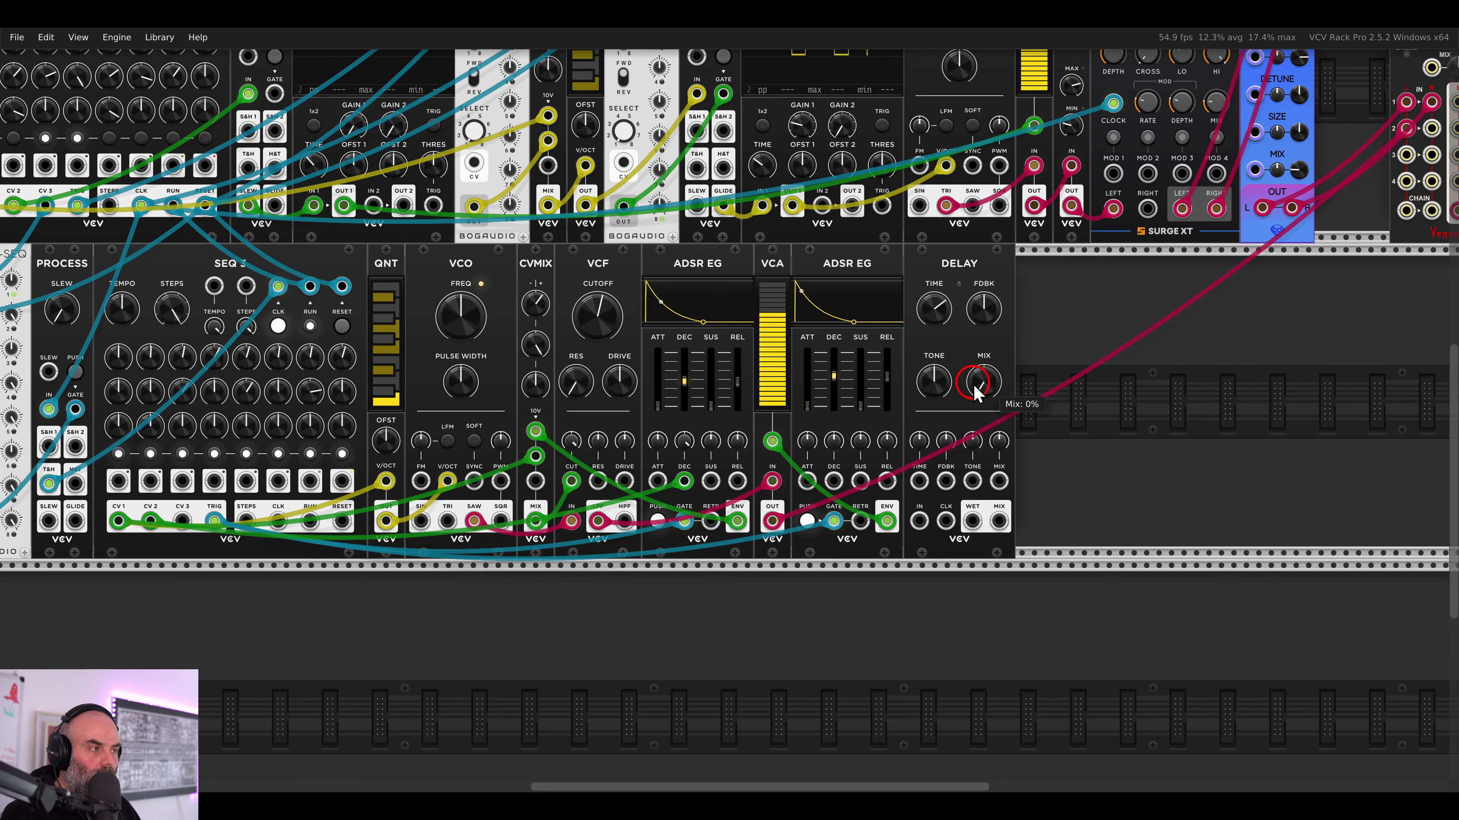
left_click_drag(1026, 351, 772, 389)
left_click_drag(1153, 166, 665, 558)
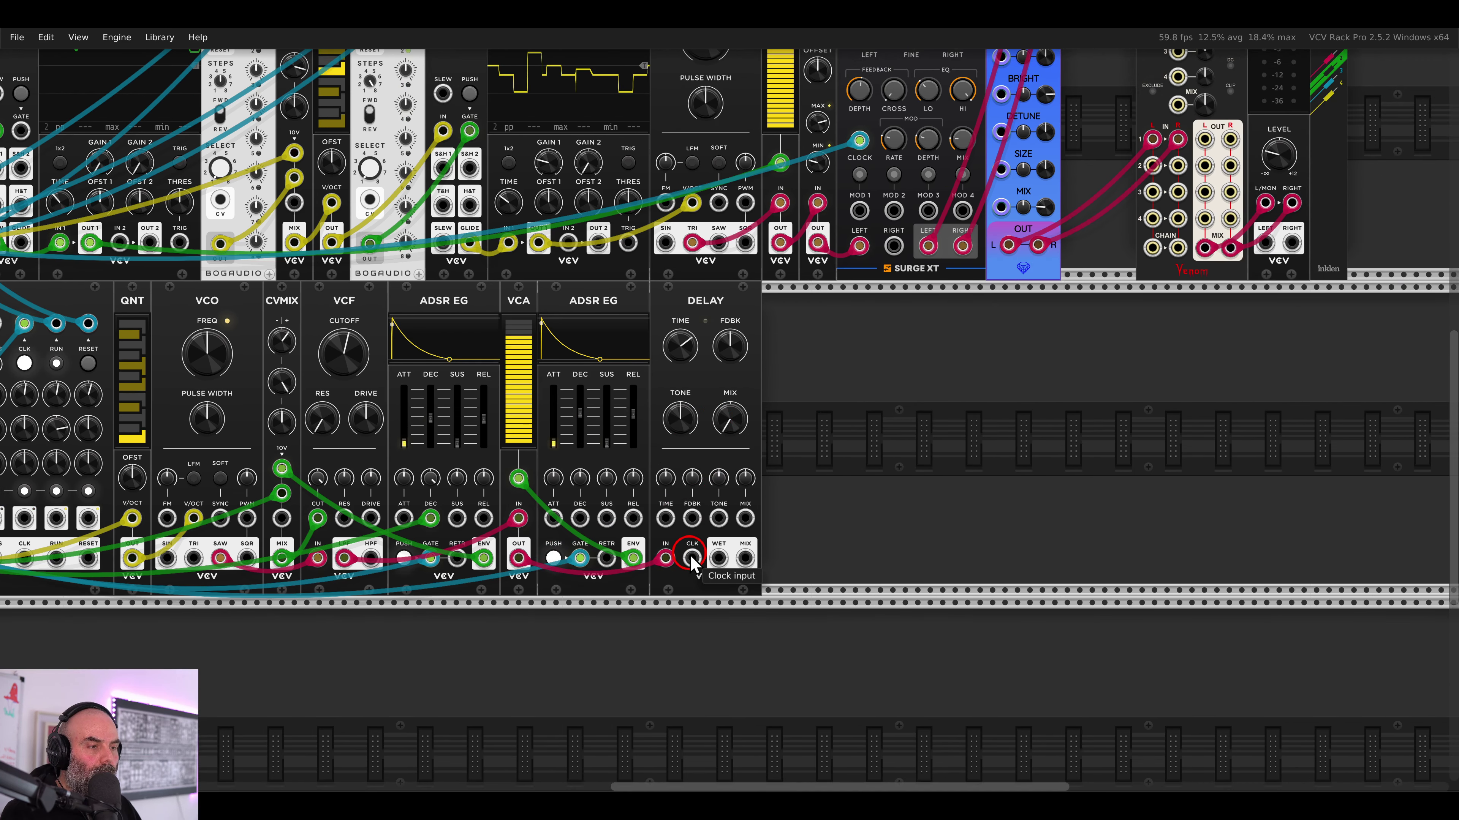
- Add a VCV FADE module beside DELAY and patch the DELAY MIX output to FADE IN 1
right_click(799, 488)
type("fade")
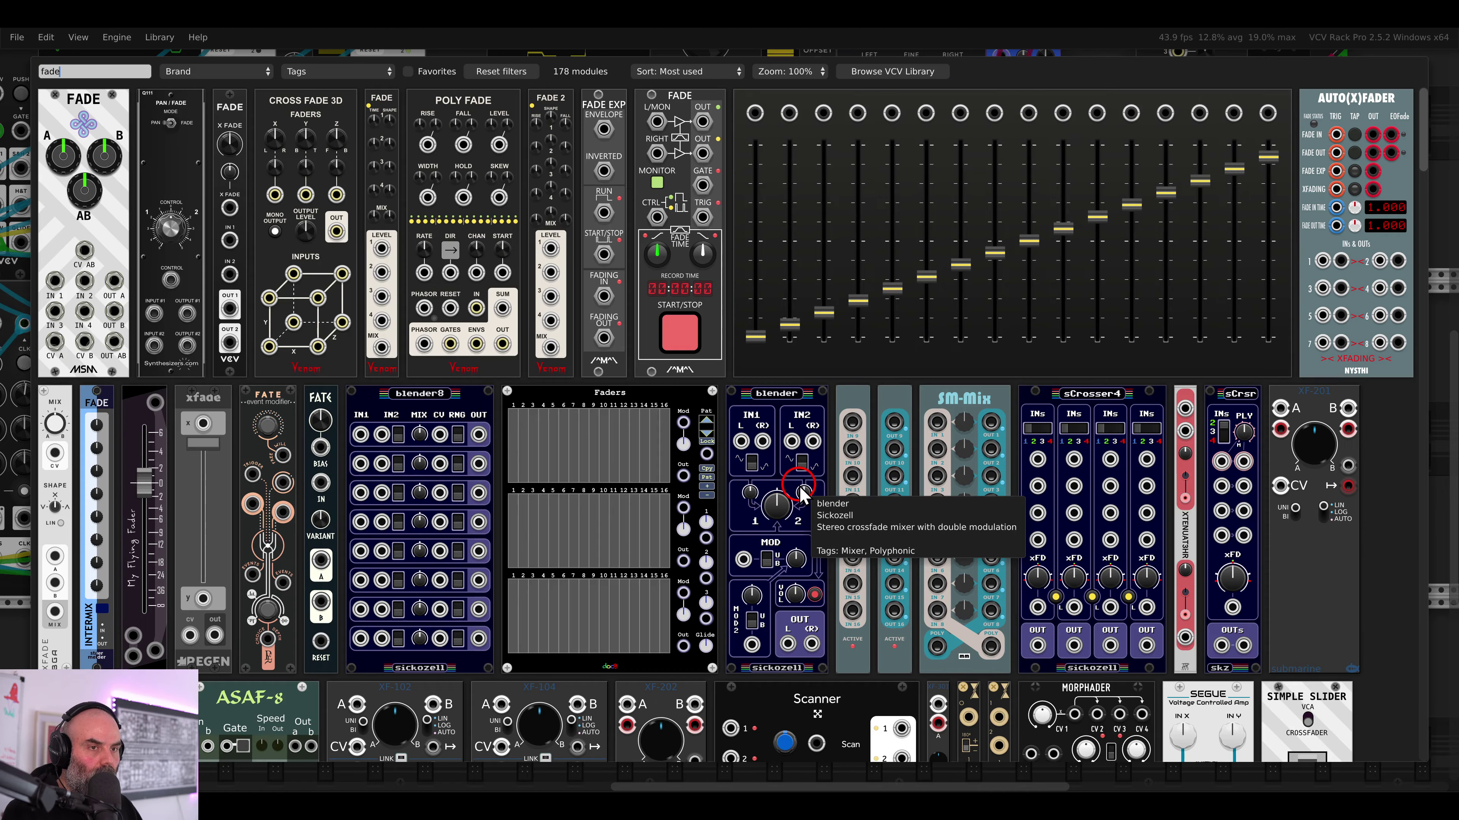
left_click(234, 123)
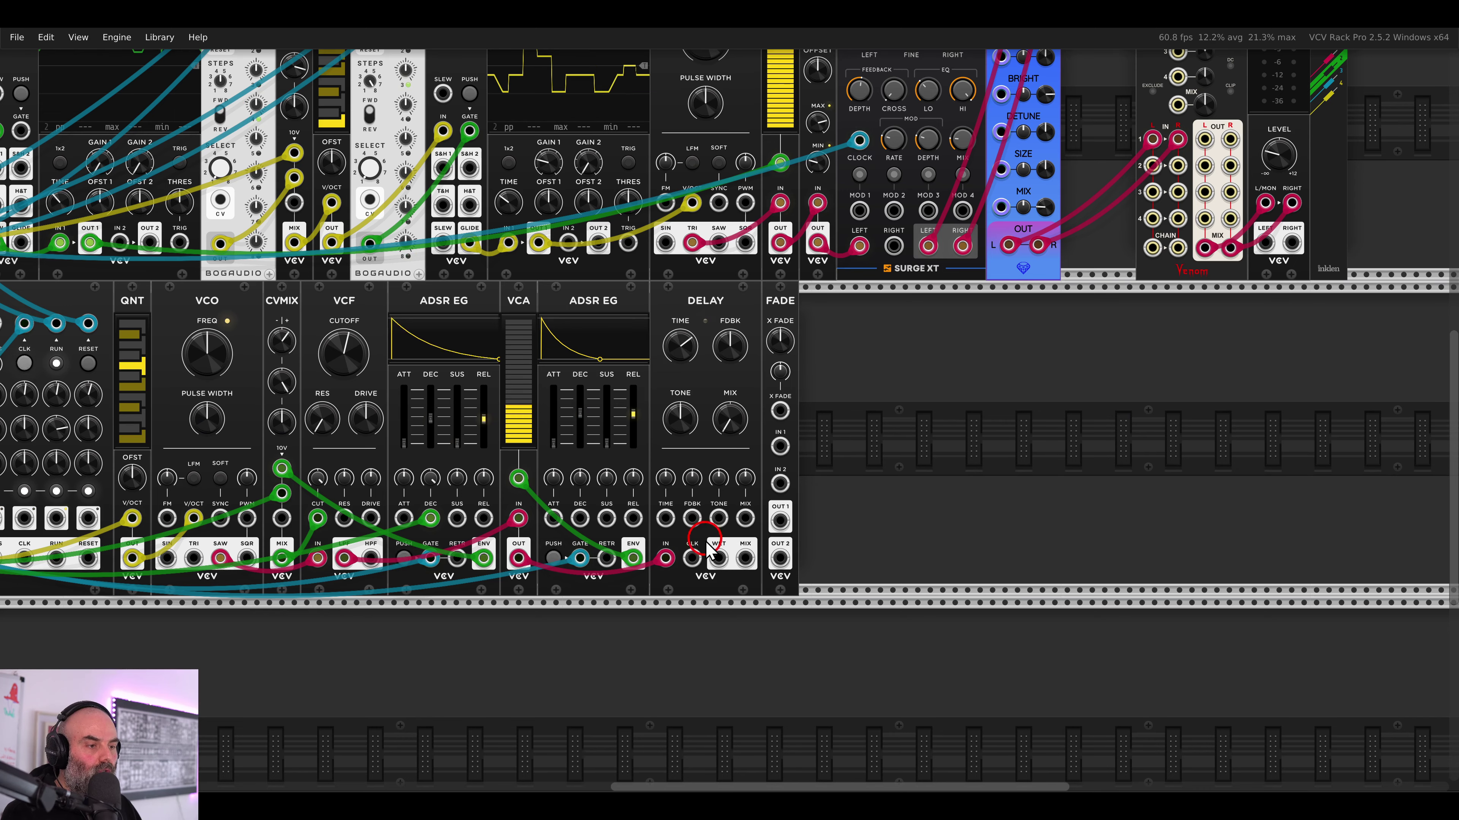
left_click_drag(745, 558, 780, 447)
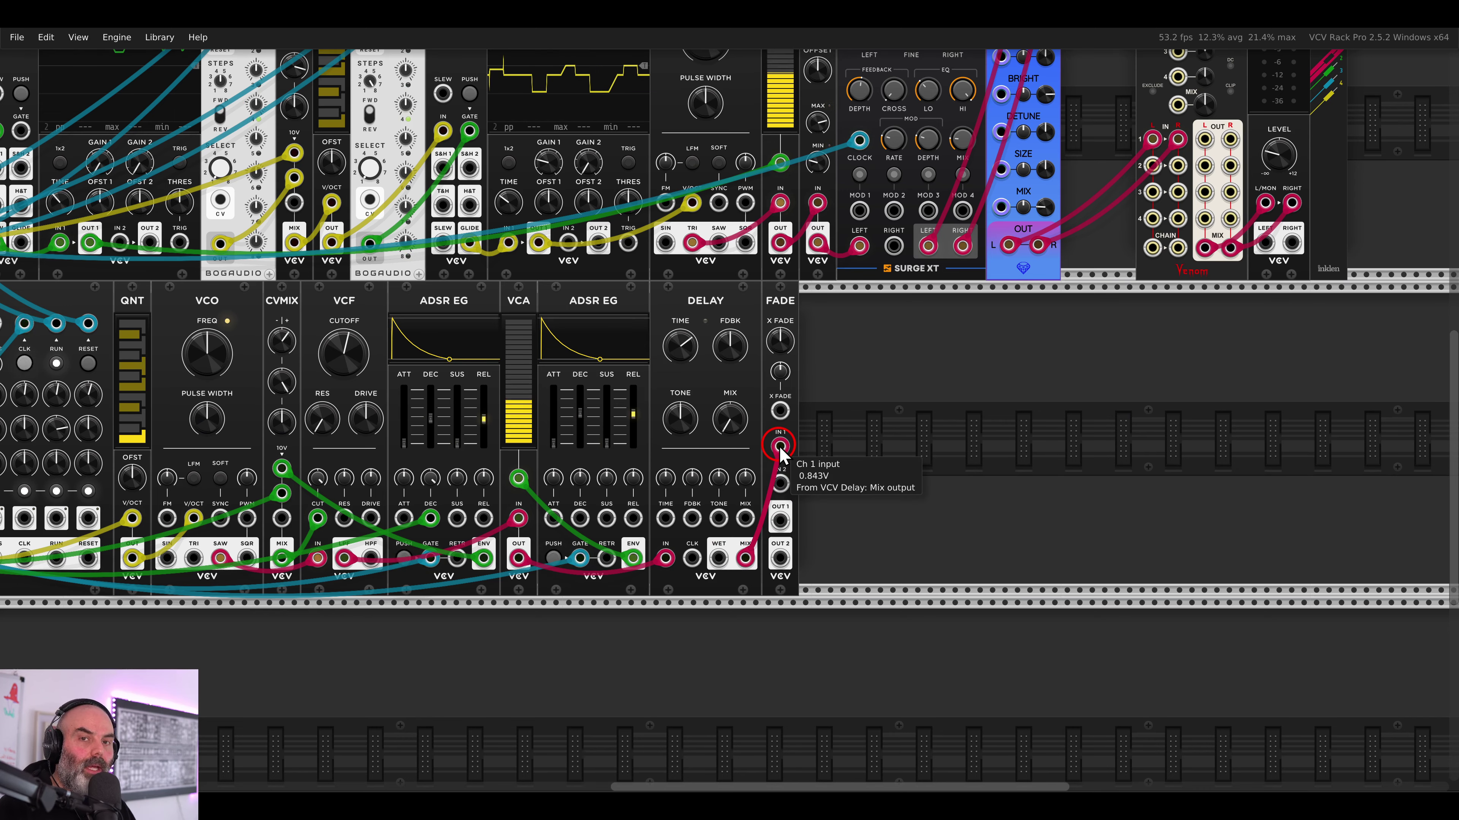
- Add a galaxy reverb after FADE, feeding both FADE outputs into its stereo inputs and its outputs into the stereo mixer's second channel
right_click(829, 459)
type("galax")
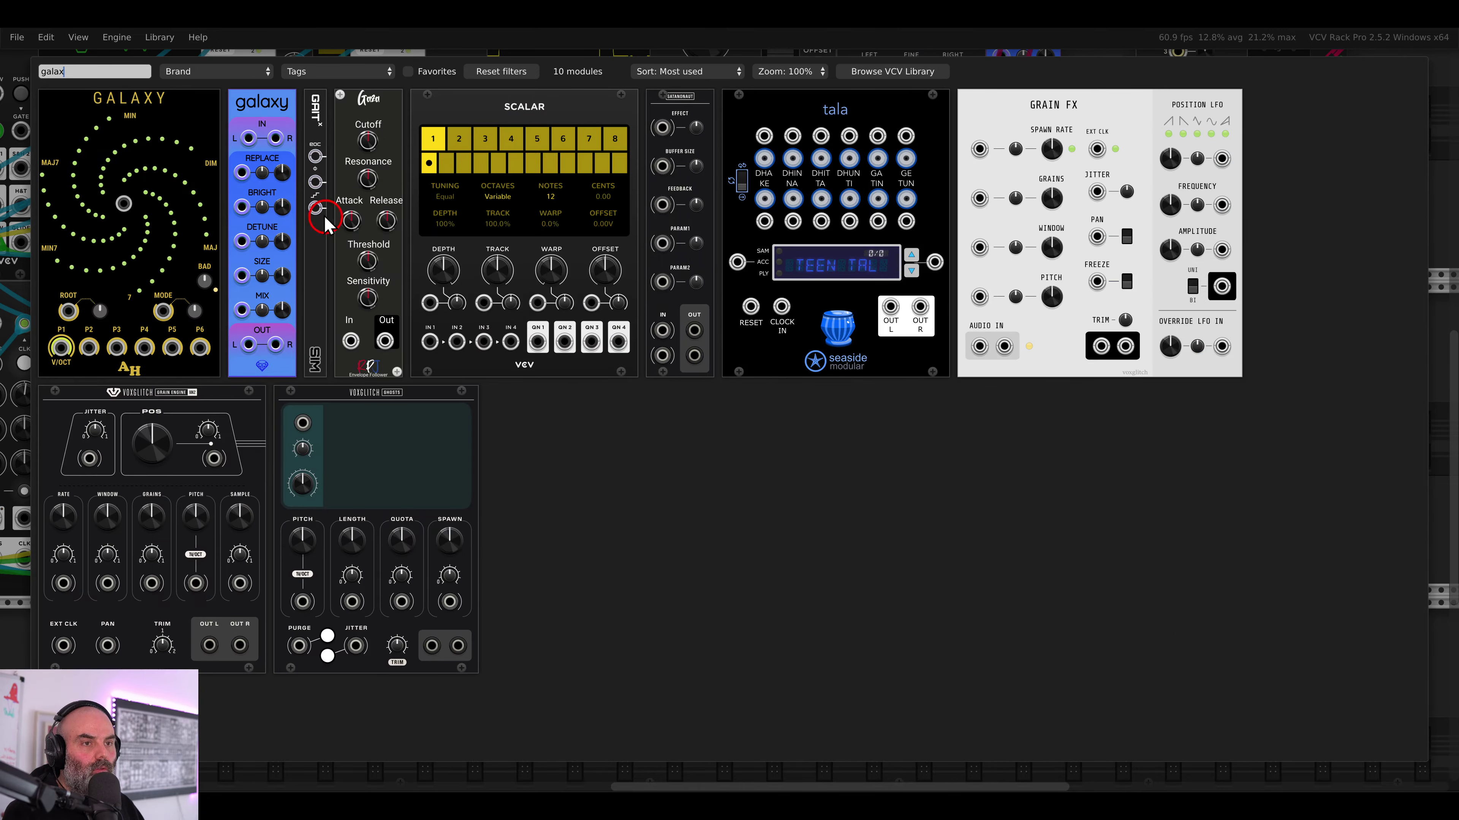
left_click_drag(290, 138, 851, 560)
scroll(720, 493, "up", 3)
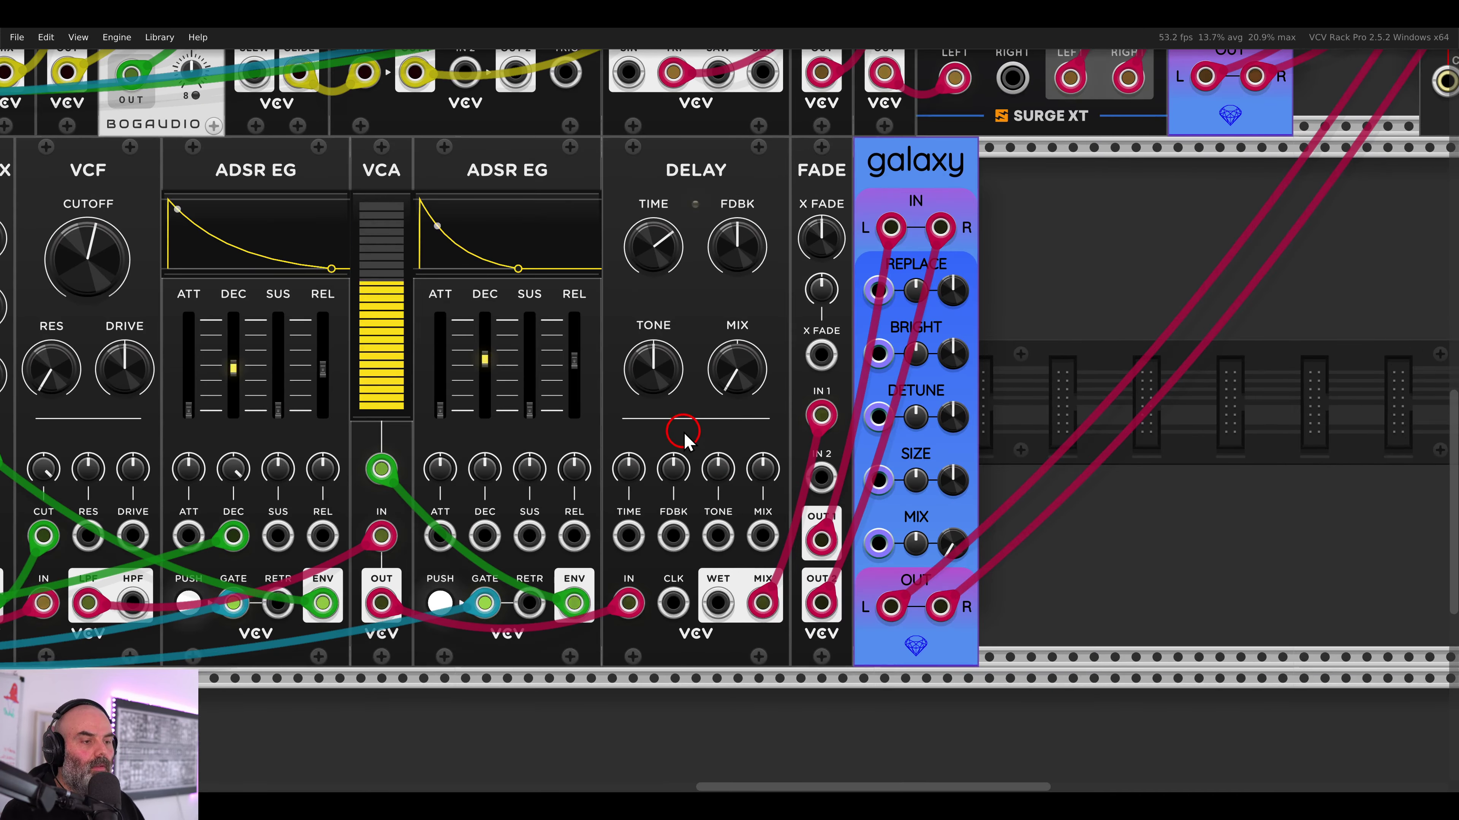
- Set DELAY to a time of about 0.59 s and a mix of about 41%, and raise its feedback
left_click_drag(684, 396, 763, 415)
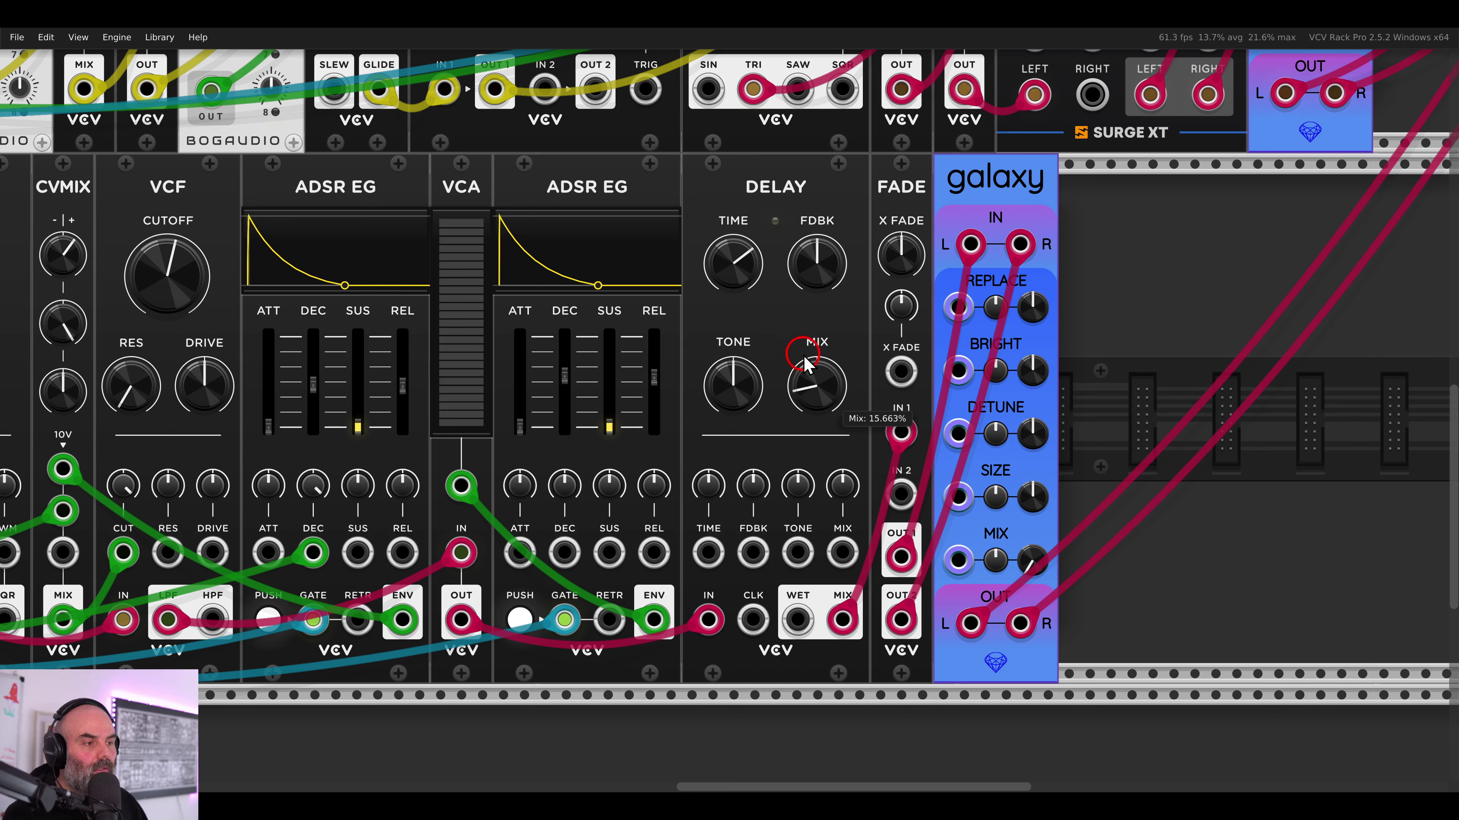
left_click_drag(807, 365, 804, 352)
left_click(725, 292)
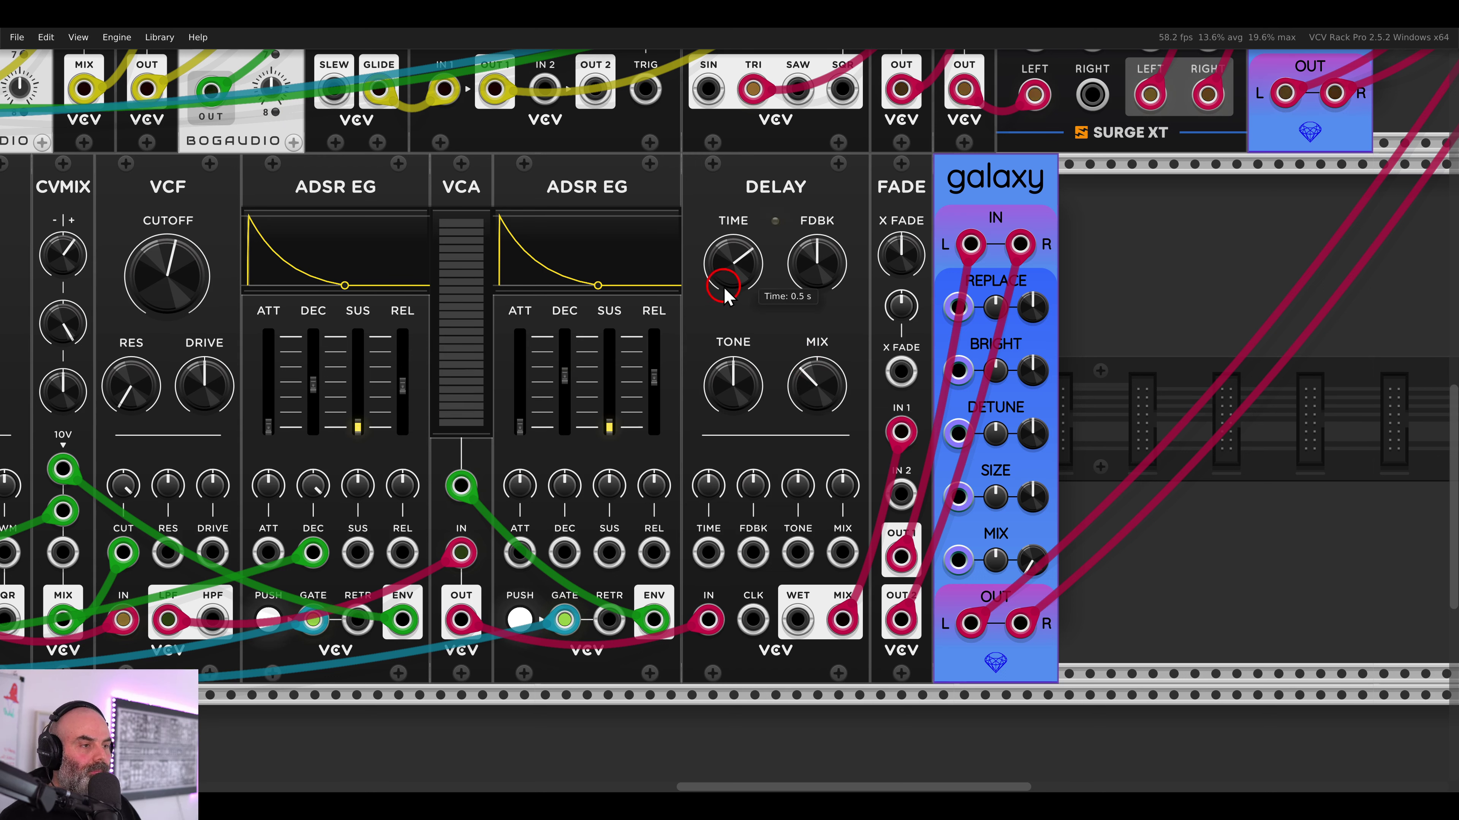
left_click_drag(728, 292, 717, 281)
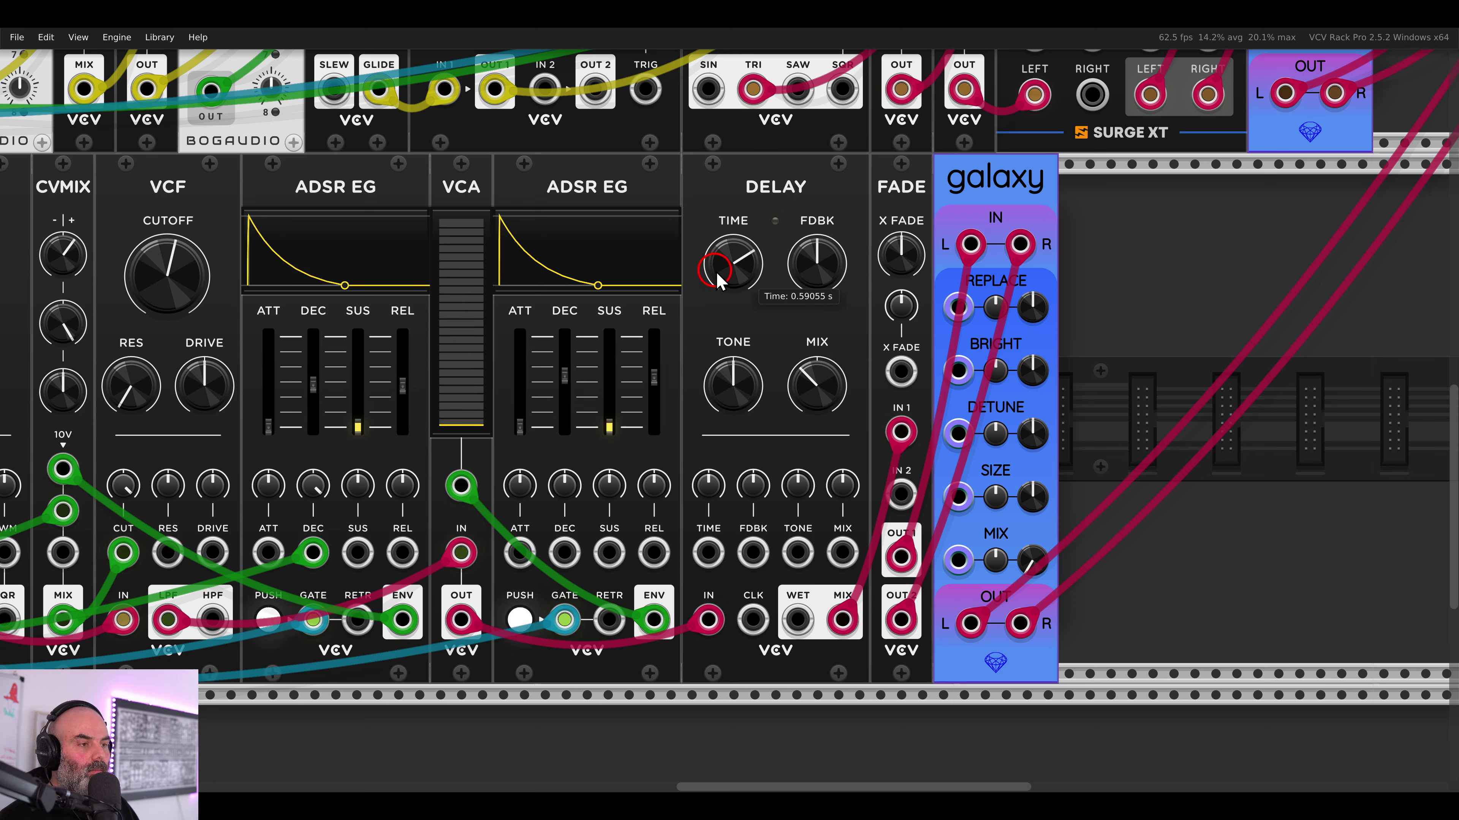
left_click_drag(815, 270, 801, 244)
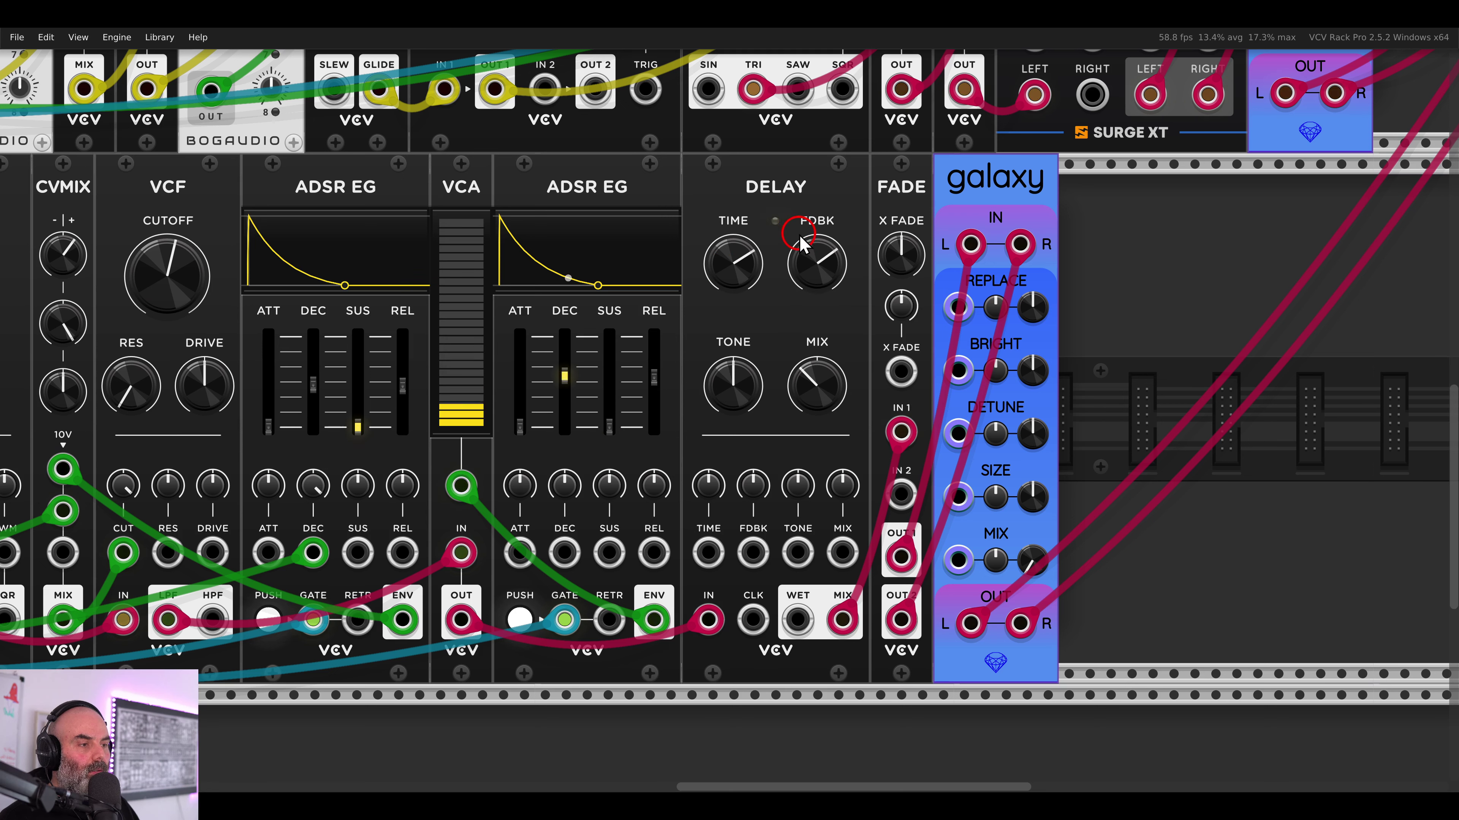
left_click_drag(822, 380, 826, 385)
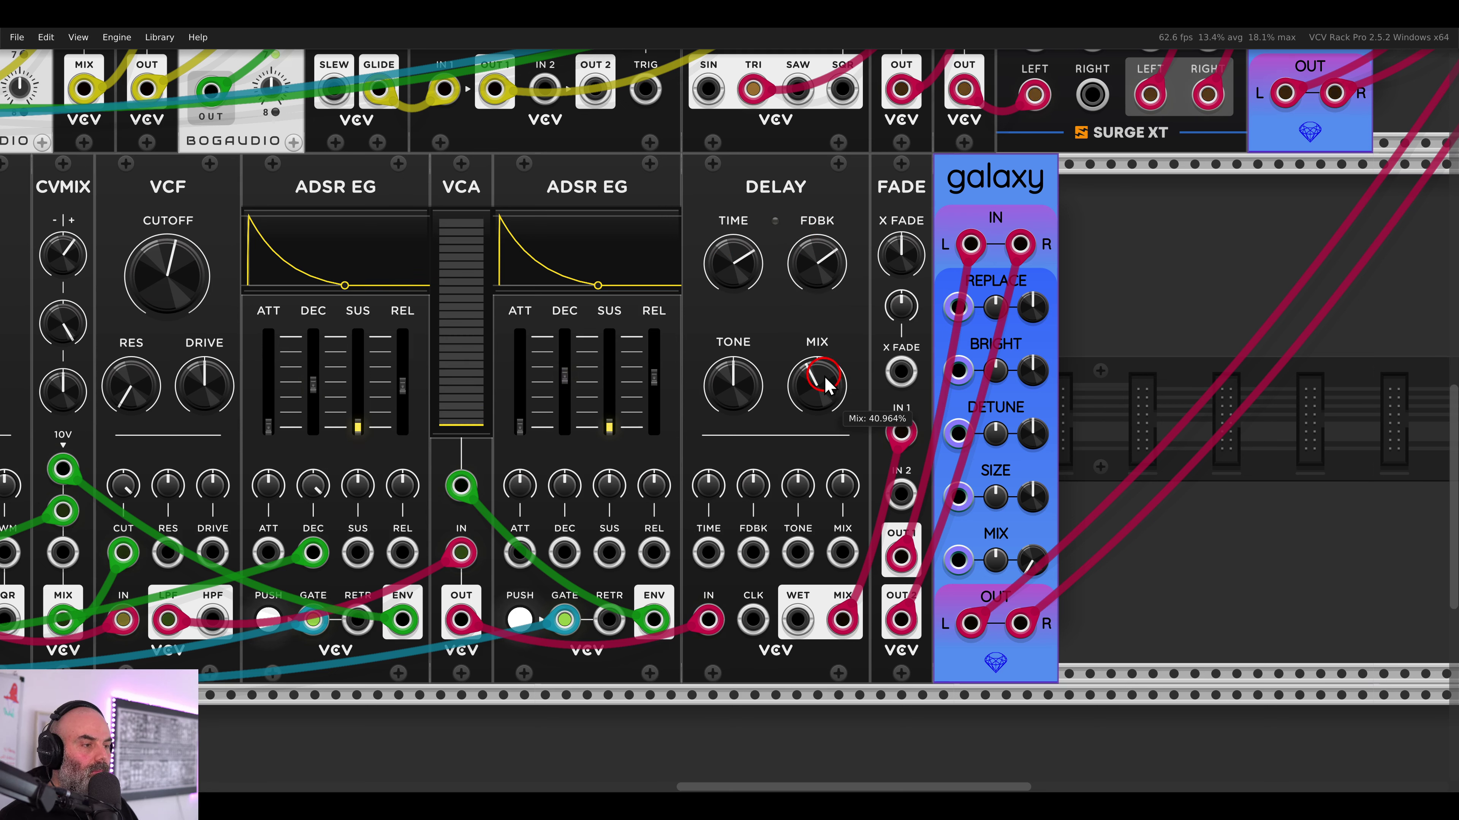
- Raise the channel 2 level on VCA MIX 4 STEREO to about 5.94 dB
scroll(1016, 330, "down", 3)
left_click_drag(1228, 230, 867, 423)
left_click_drag(1011, 158, 983, 71)
left_click_drag(1007, 160, 1003, 125)
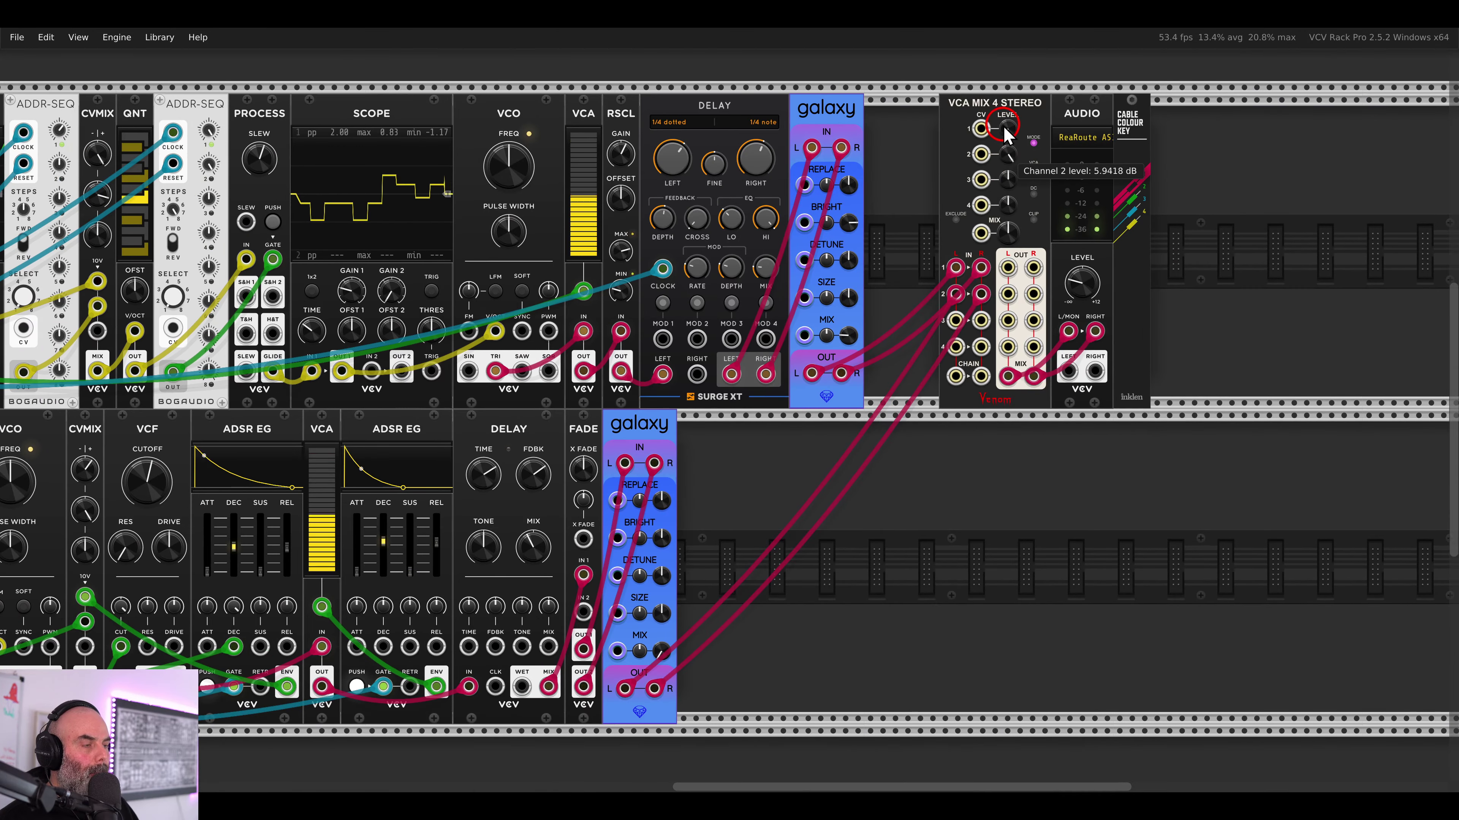
- Fine-tune DELAY with a time of about 0.85 s and feedback of about 59%, and slightly reduce its mix
scroll(1007, 133, "down", 4)
scroll(840, 354, "up", 4)
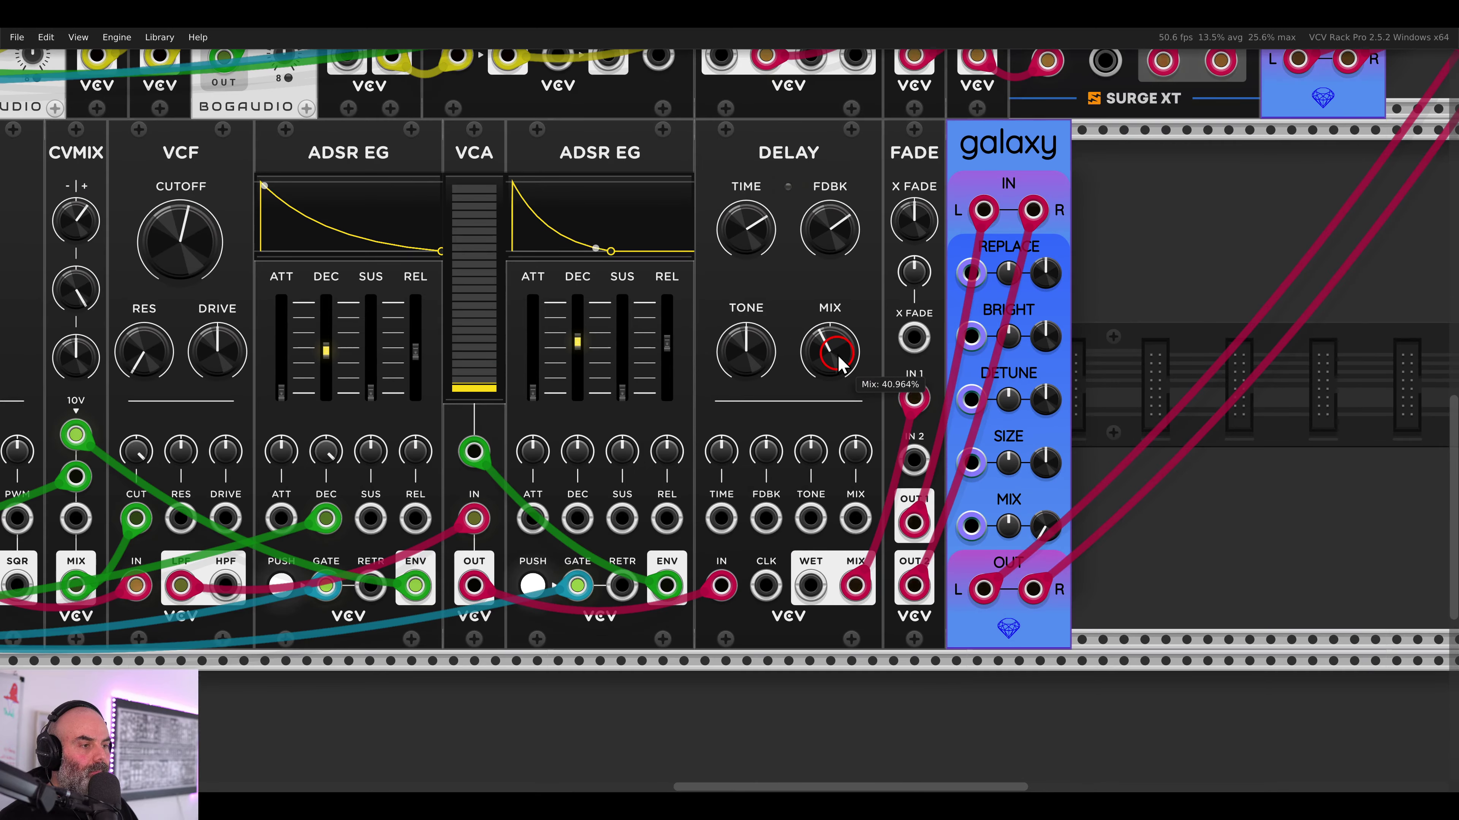
left_click_drag(840, 228, 850, 453)
left_click_drag(743, 228, 734, 220)
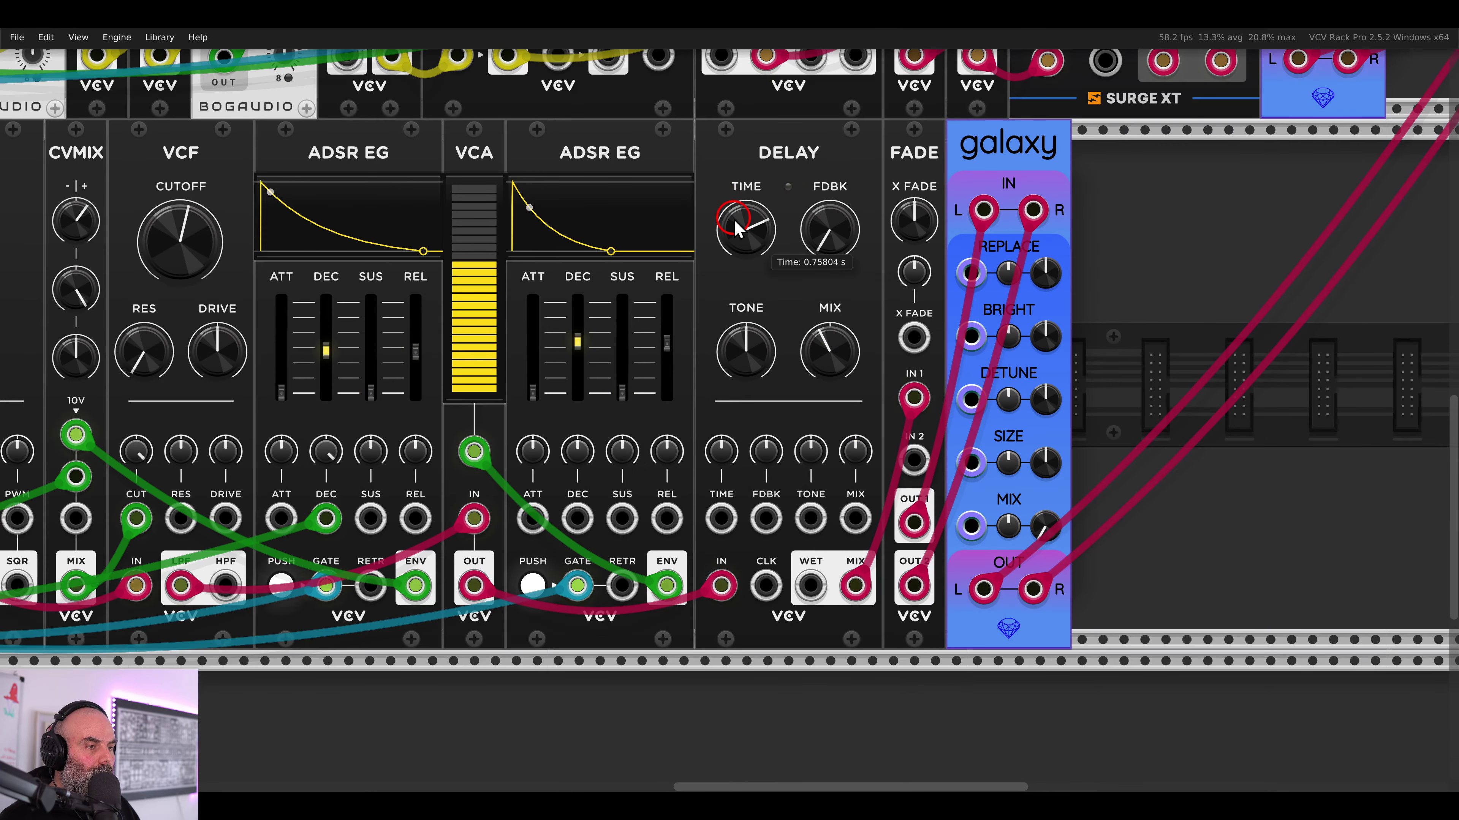
left_click_drag(736, 228, 740, 230)
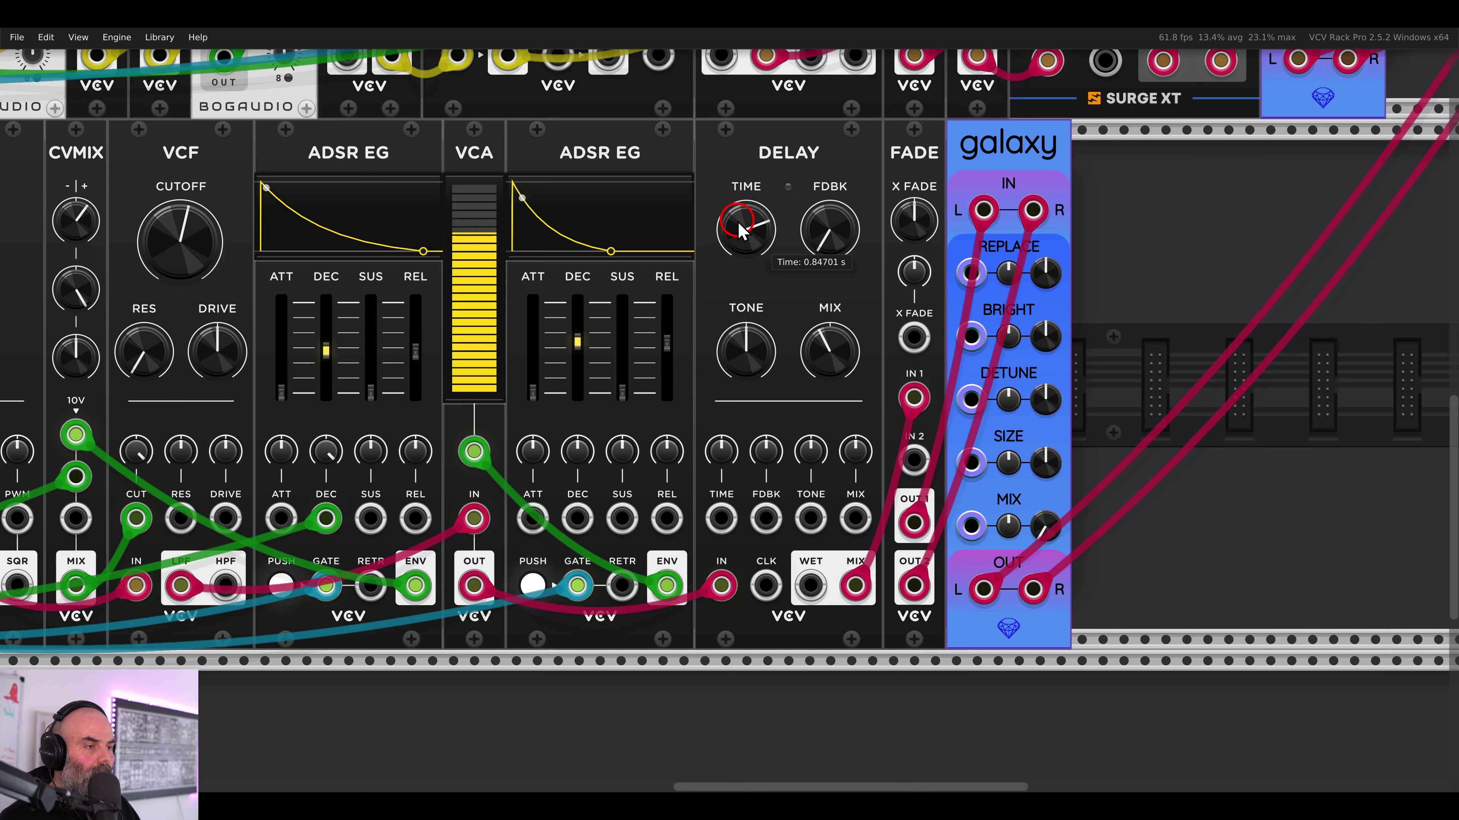
left_click_drag(820, 164, 820, 160)
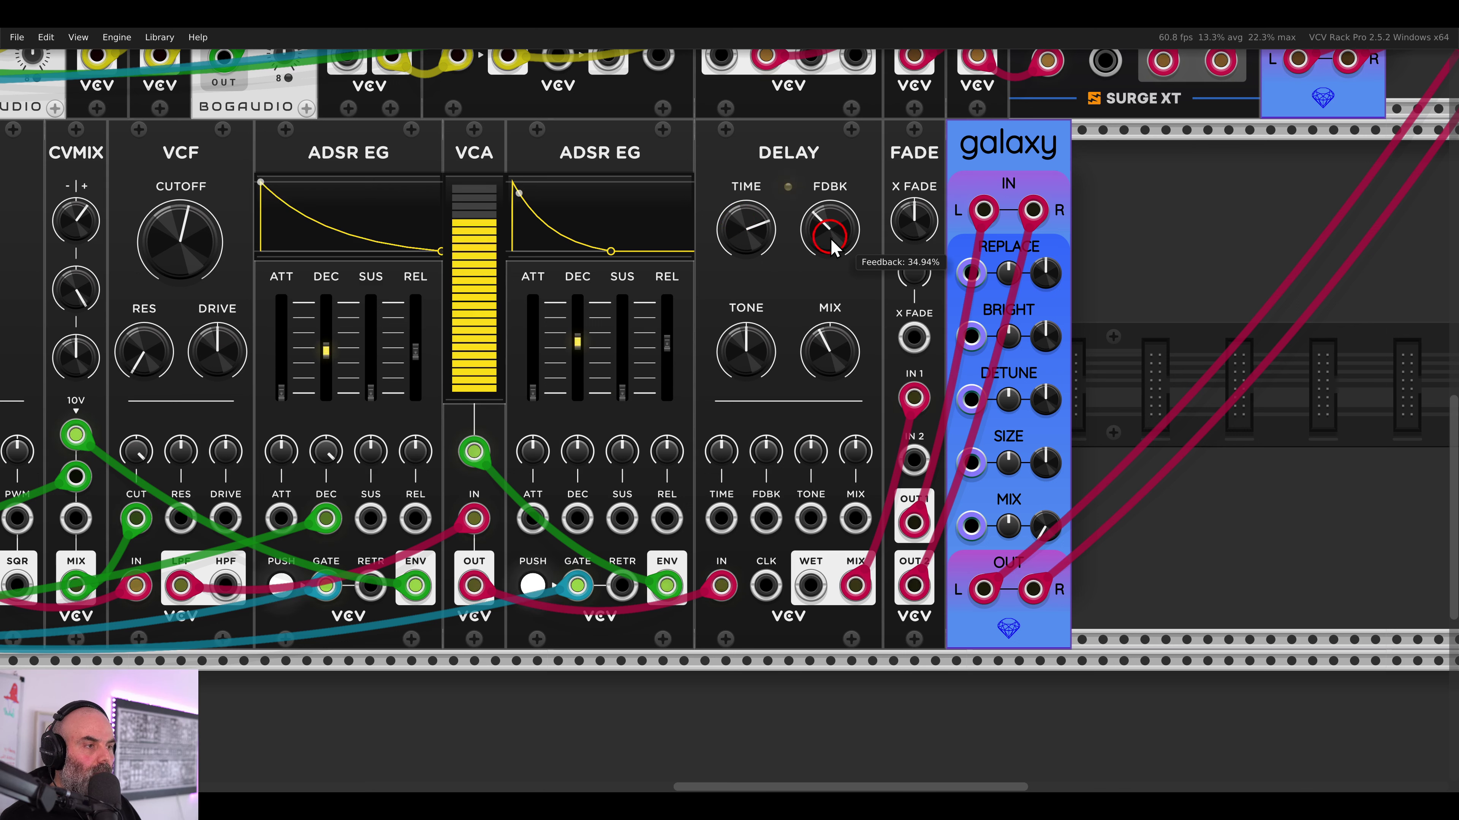
left_click_drag(830, 235, 805, 178)
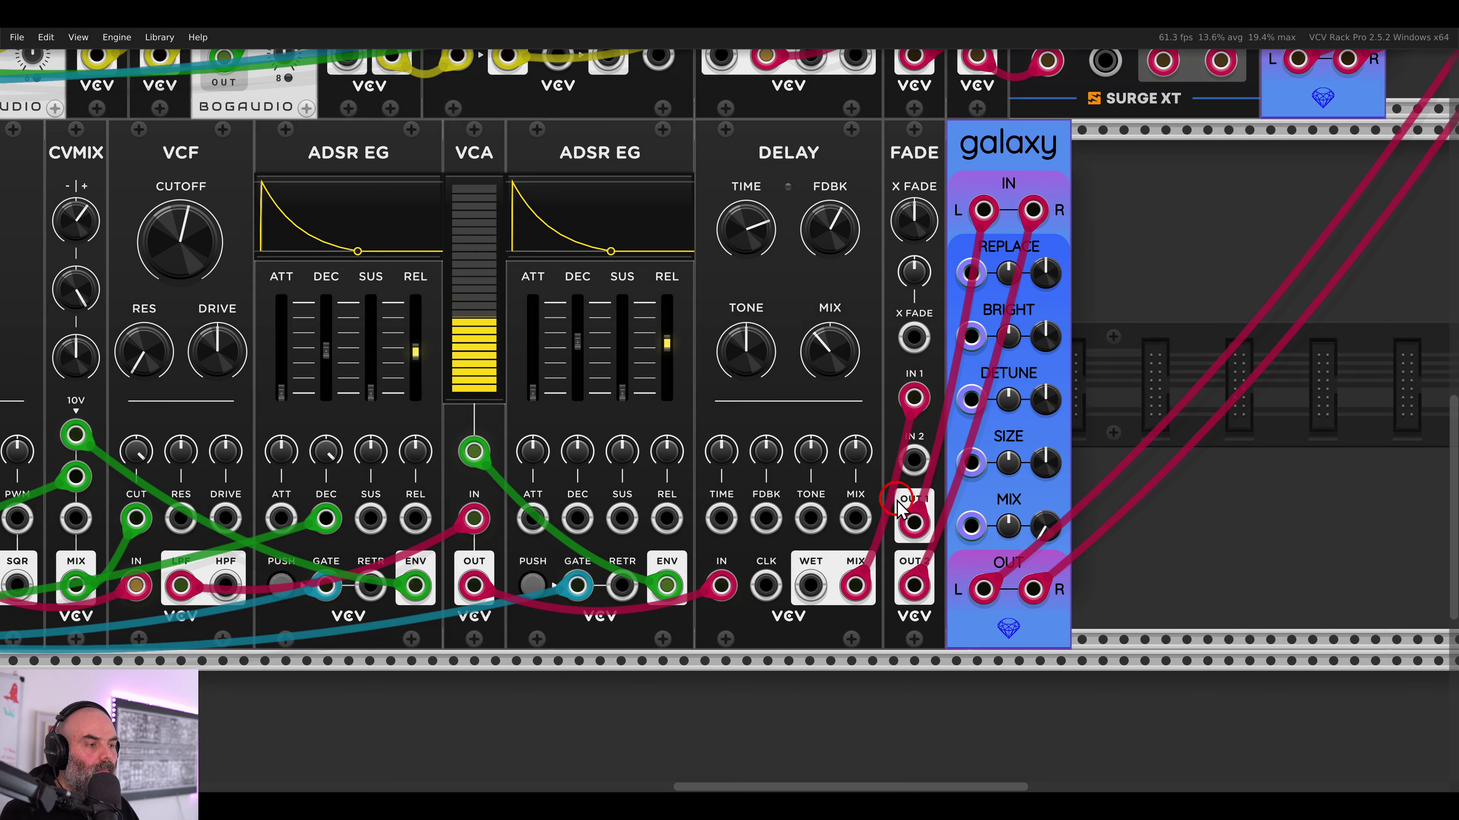
- Sweep FADE's X FADE knob between its extremes to pan the sound across both outputs, and reset it to centre
left_click_drag(870, 492, 946, 617)
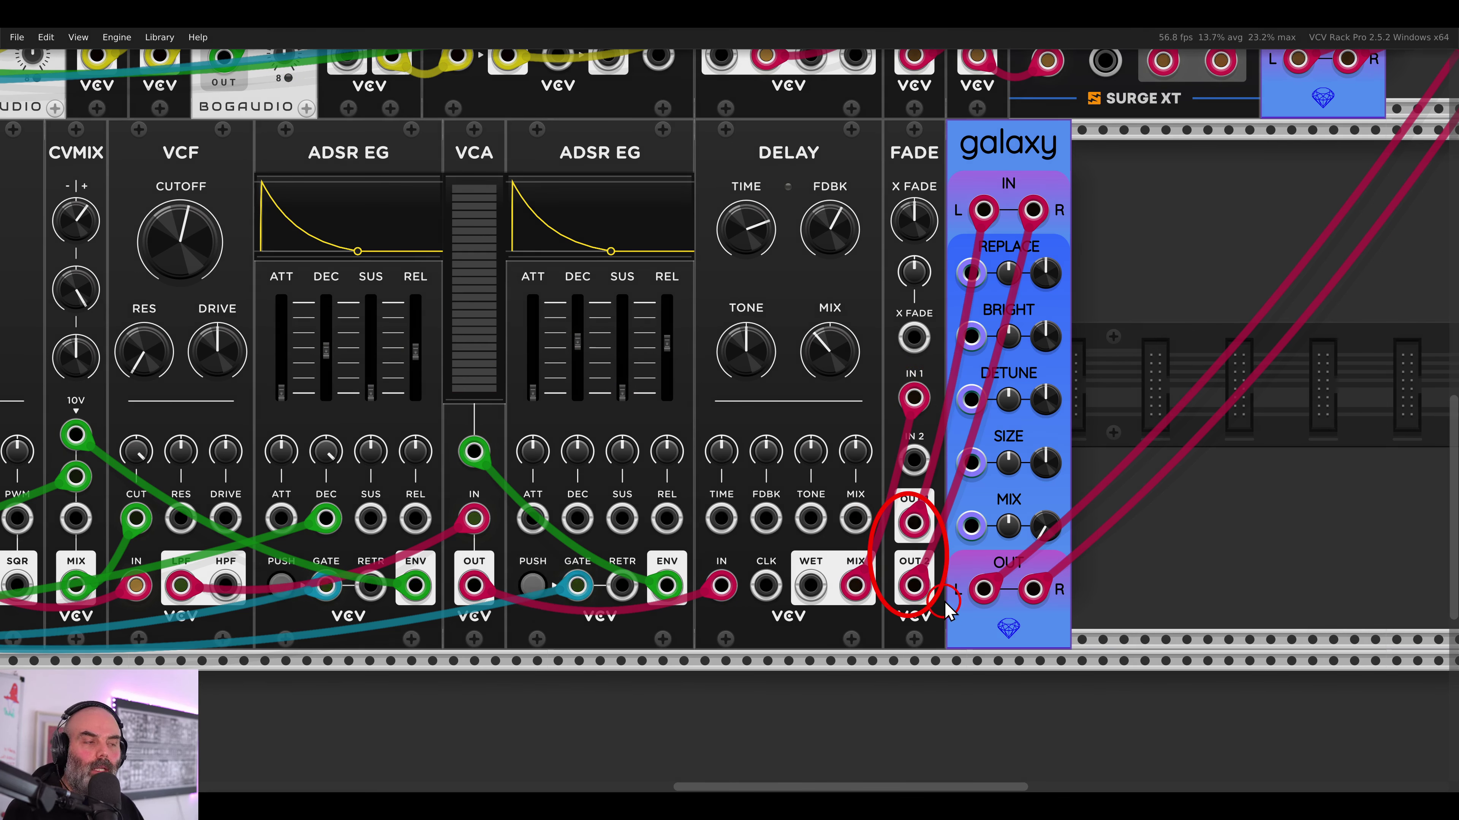
left_click_drag(920, 222, 910, 348)
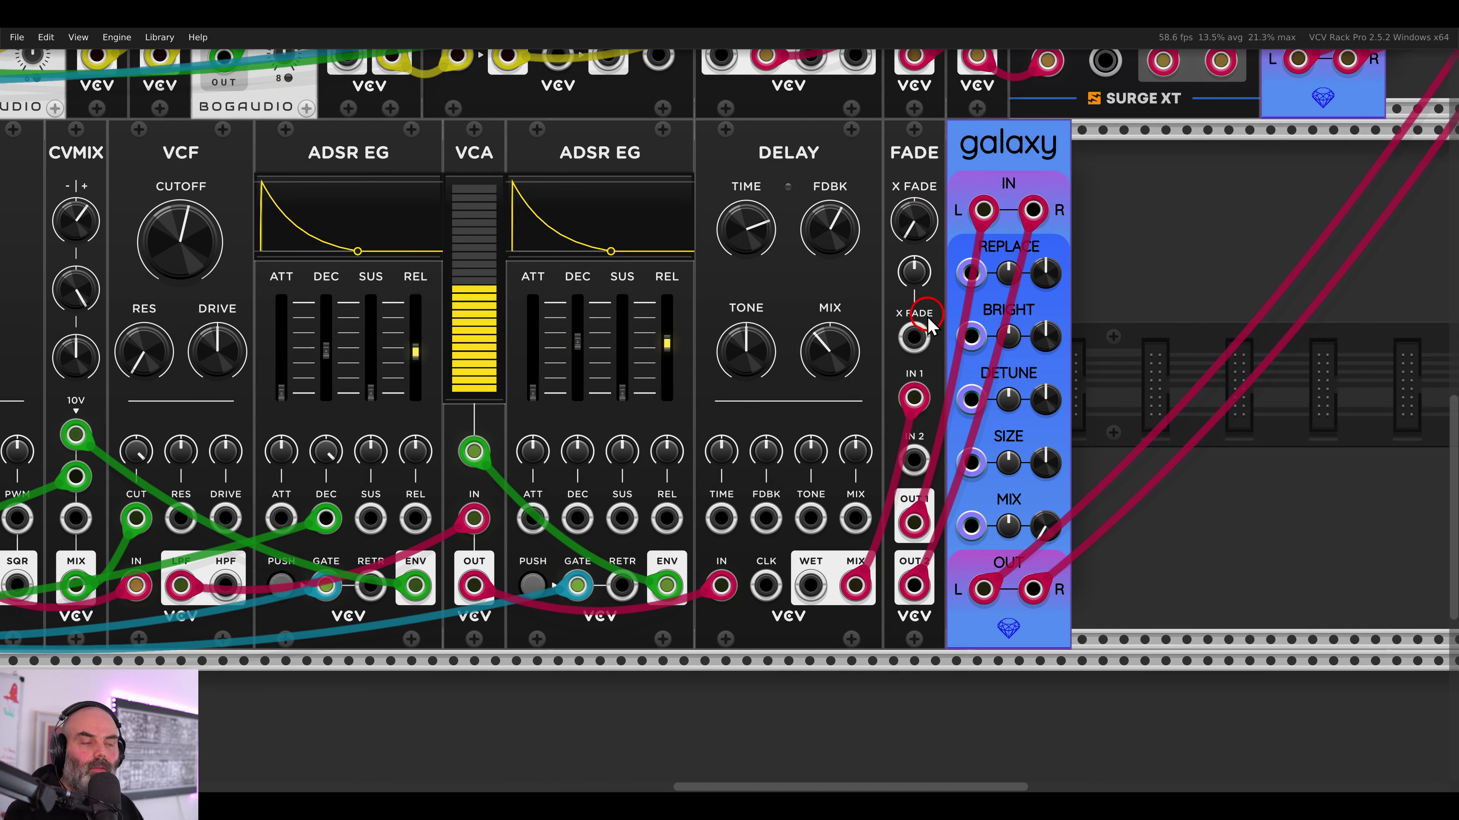
left_click(910, 215)
left_click_drag(910, 215, 905, 179)
double_click(916, 221)
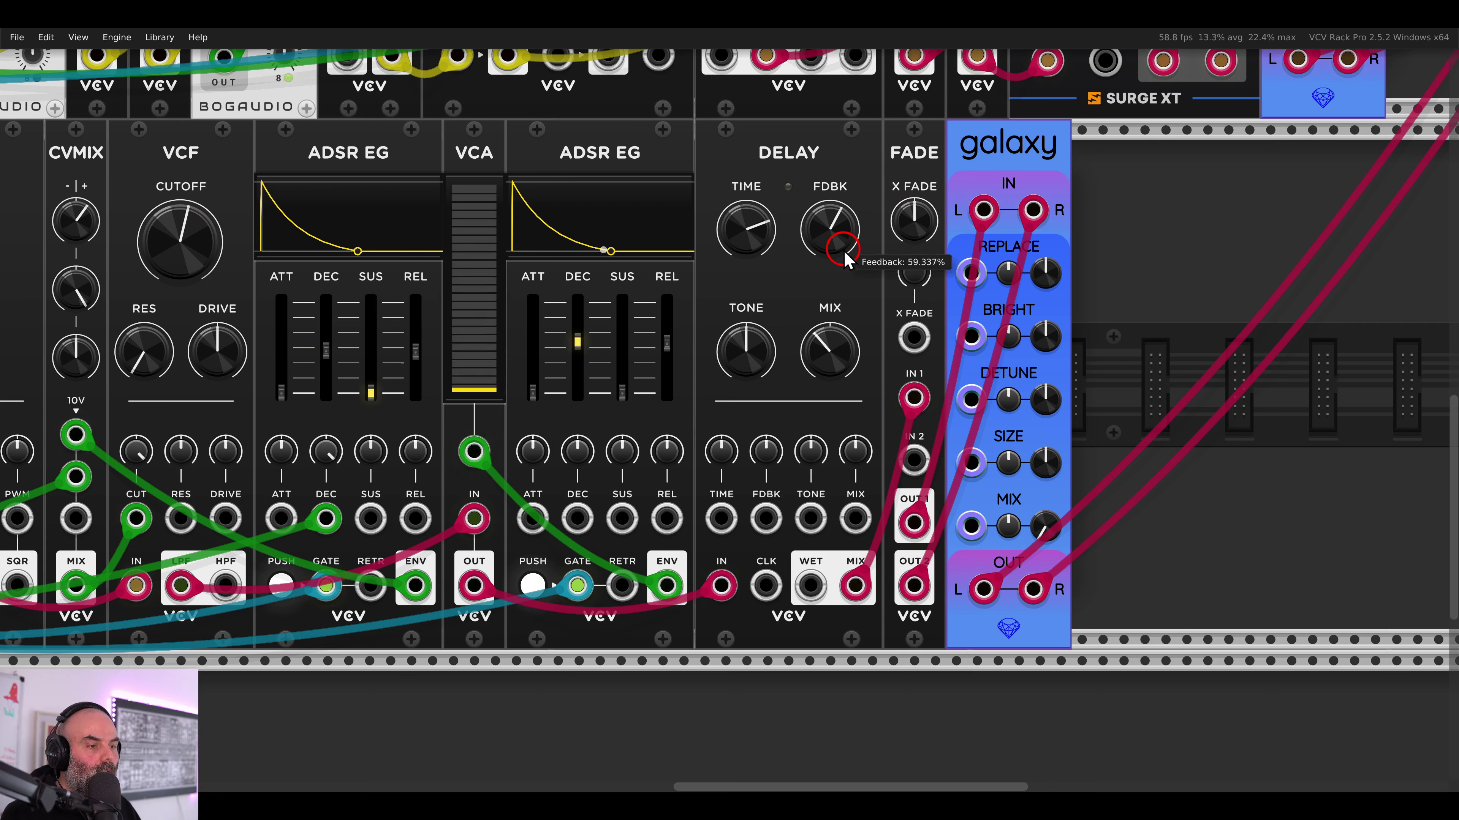
- Shift FADE and galaxy away from DELAY and insert a PROCESS module in the gap beside DELAY
scroll(975, 193, "down", 3)
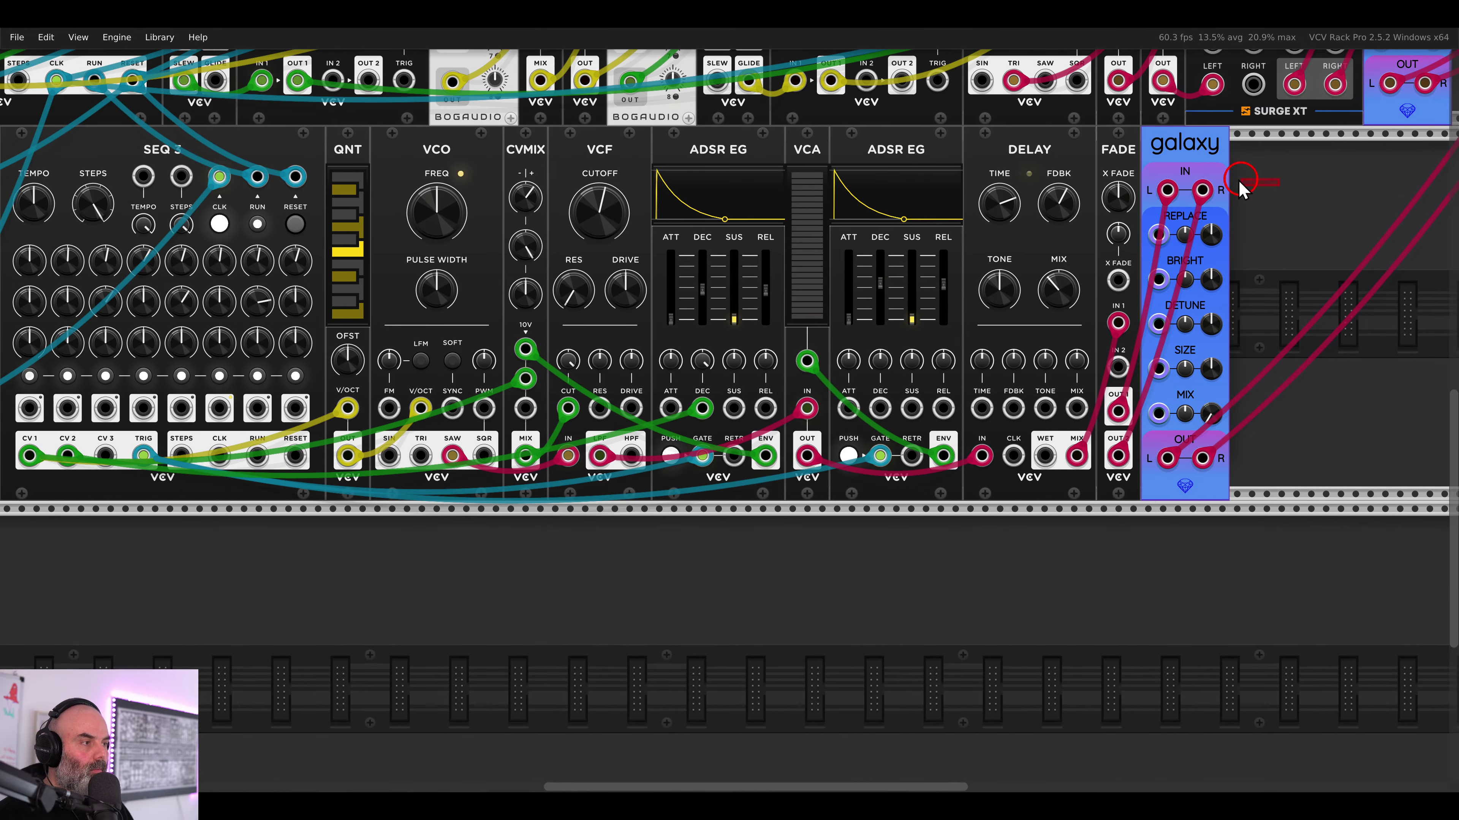
left_click_drag(1239, 187, 1274, 167)
left_click(1205, 201)
right_click(1196, 200)
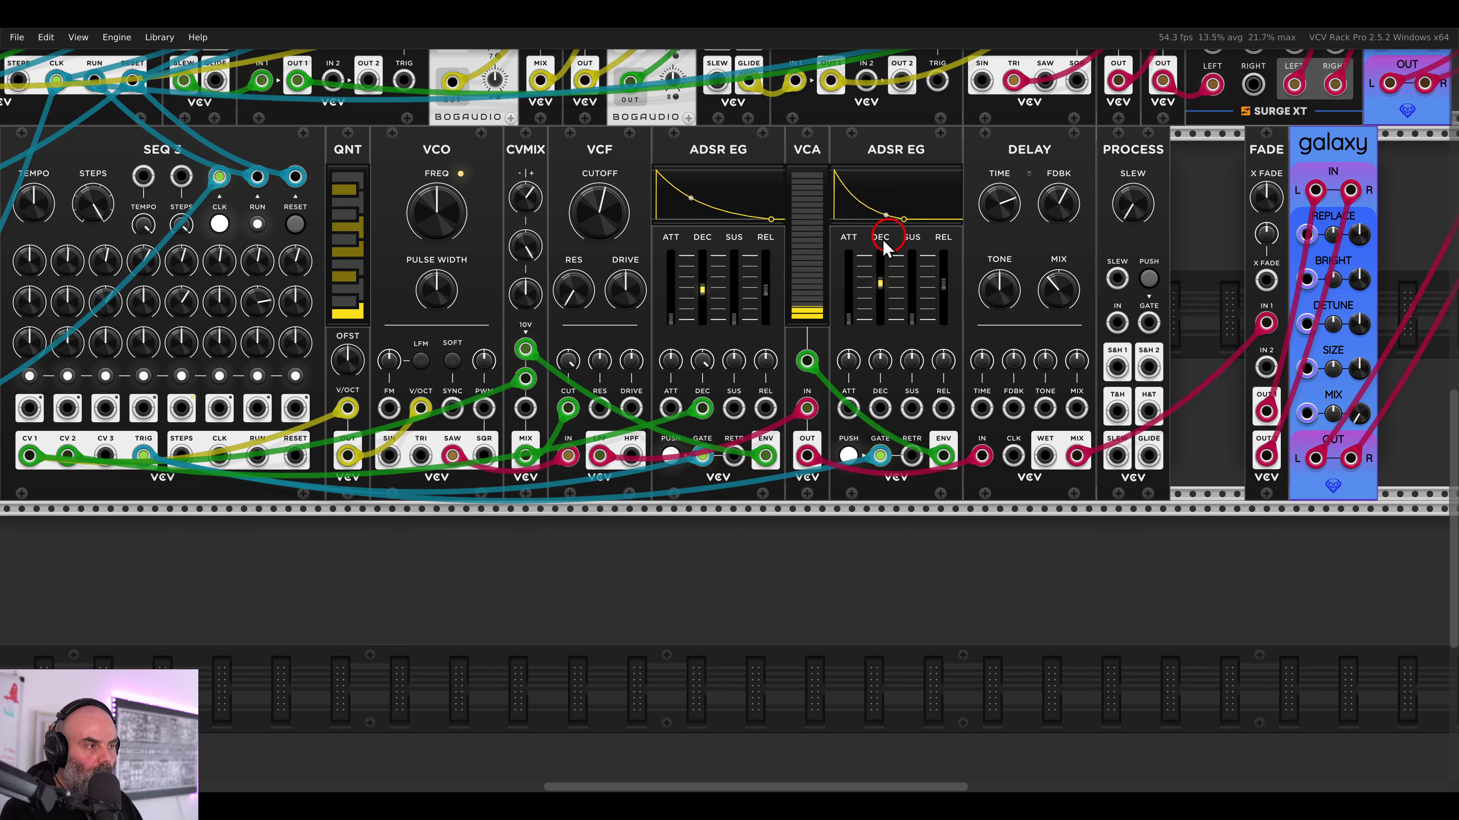
- Patch SEQ 3 CV 3 into PROCESS and its SLEW output to FADE's X FADE input at 100% CV, placing FADE and galaxy against PROCESS
left_click_drag(105, 455, 1117, 323)
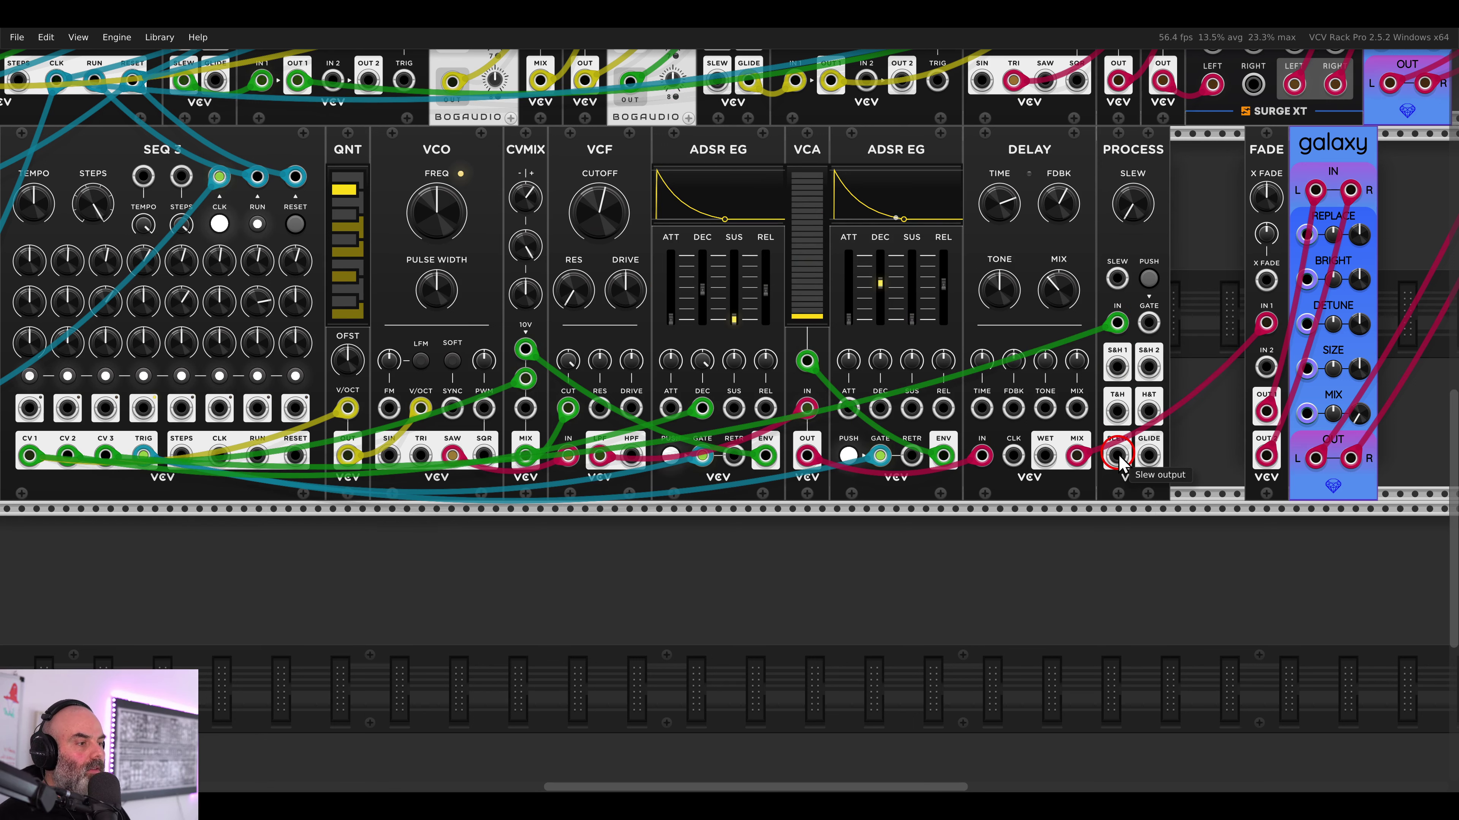
left_click_drag(1116, 455, 1228, 74)
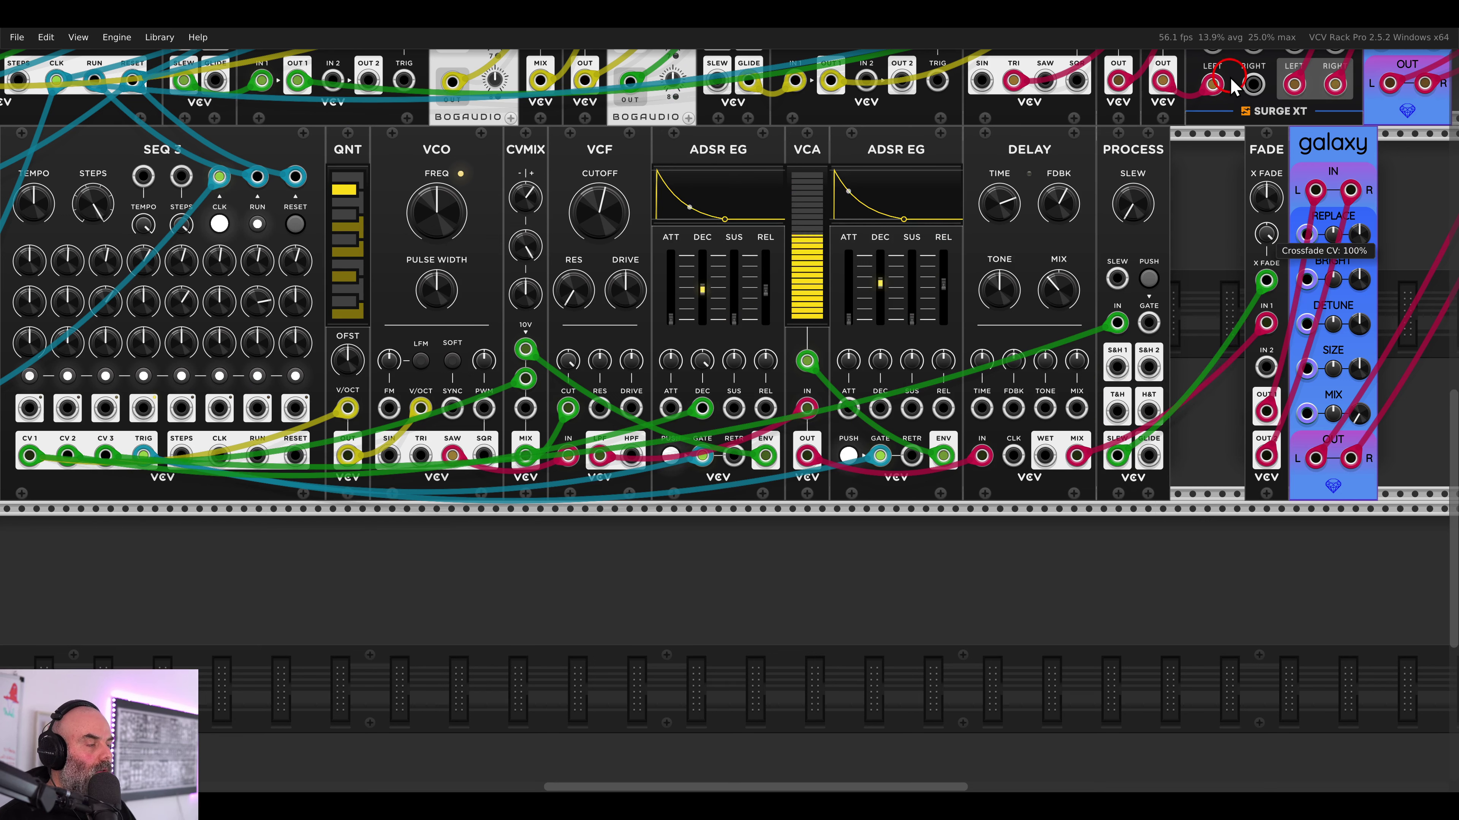
mouse_move(1224, 138)
left_mouse_down()
mouse_move(1305, 147)
mouse_move(1226, 142)
left_mouse_up()
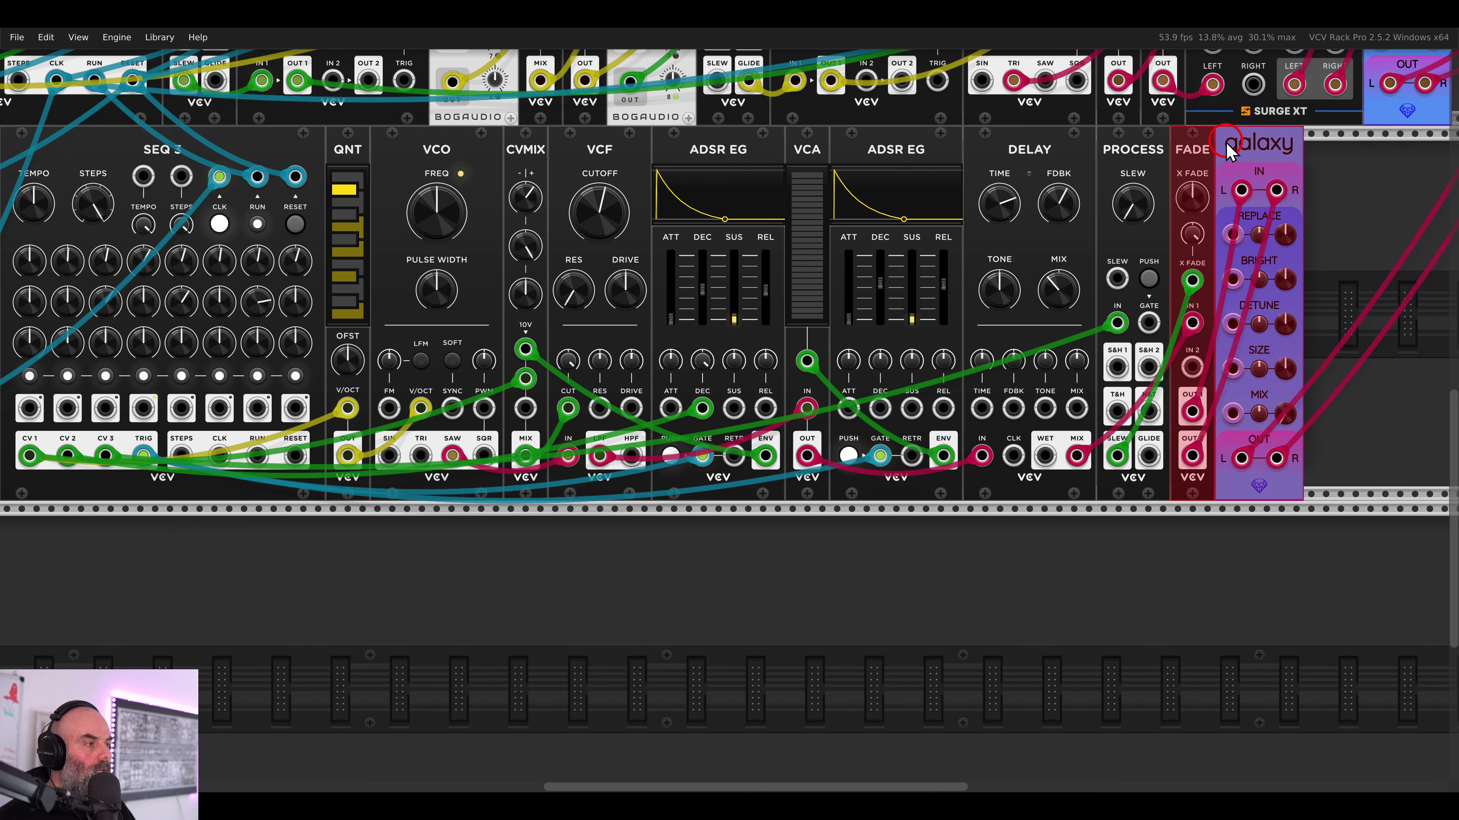
- Give SEQ 3's CV 3 row varied low and high step values and increase the slew on the PROCESS beside FADE
left_click(1334, 170)
scroll(365, 404, "left", 2)
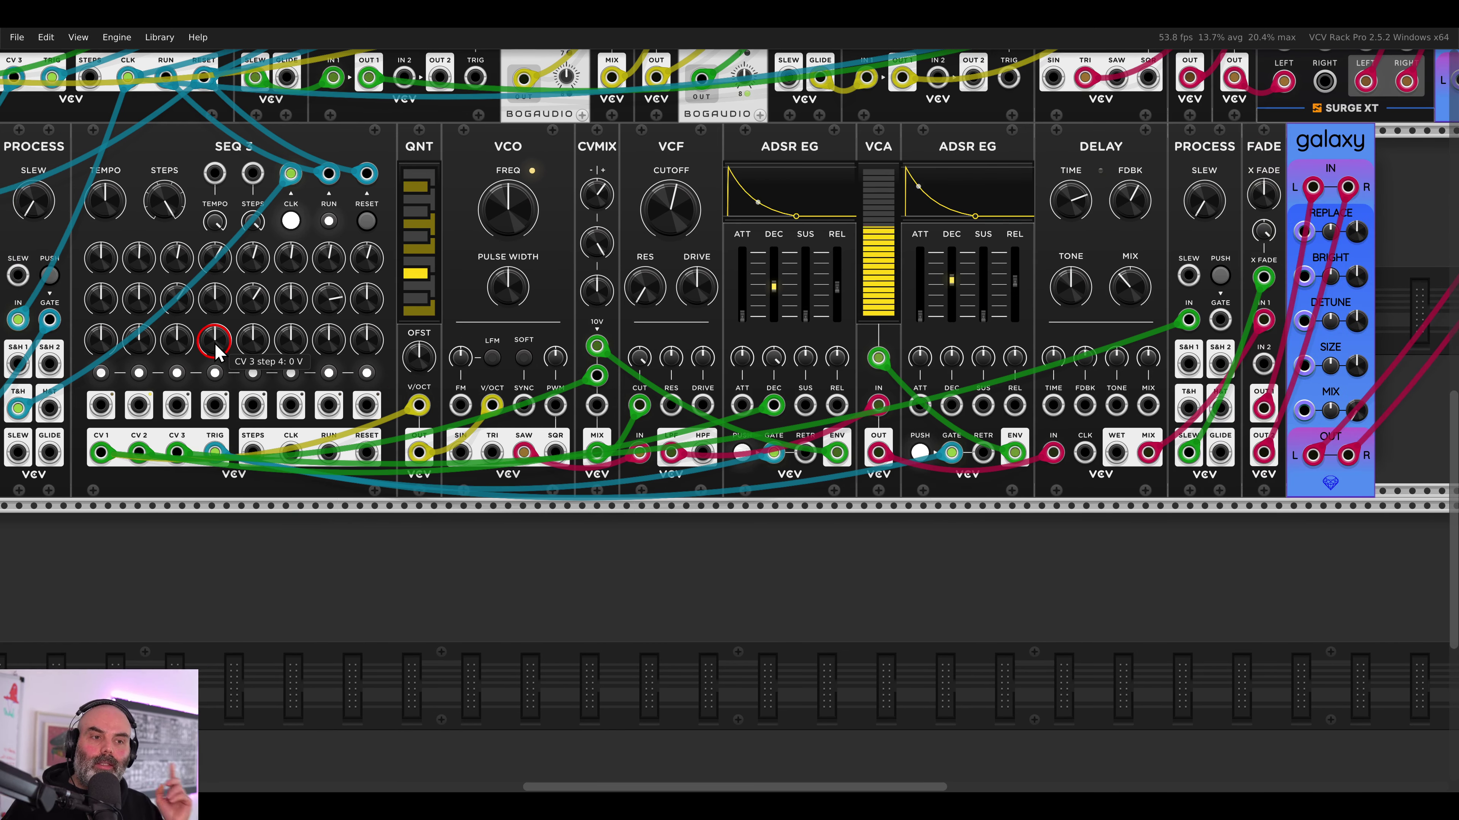
left_click_drag(101, 339, 120, 463)
left_click_drag(176, 345, 171, 256)
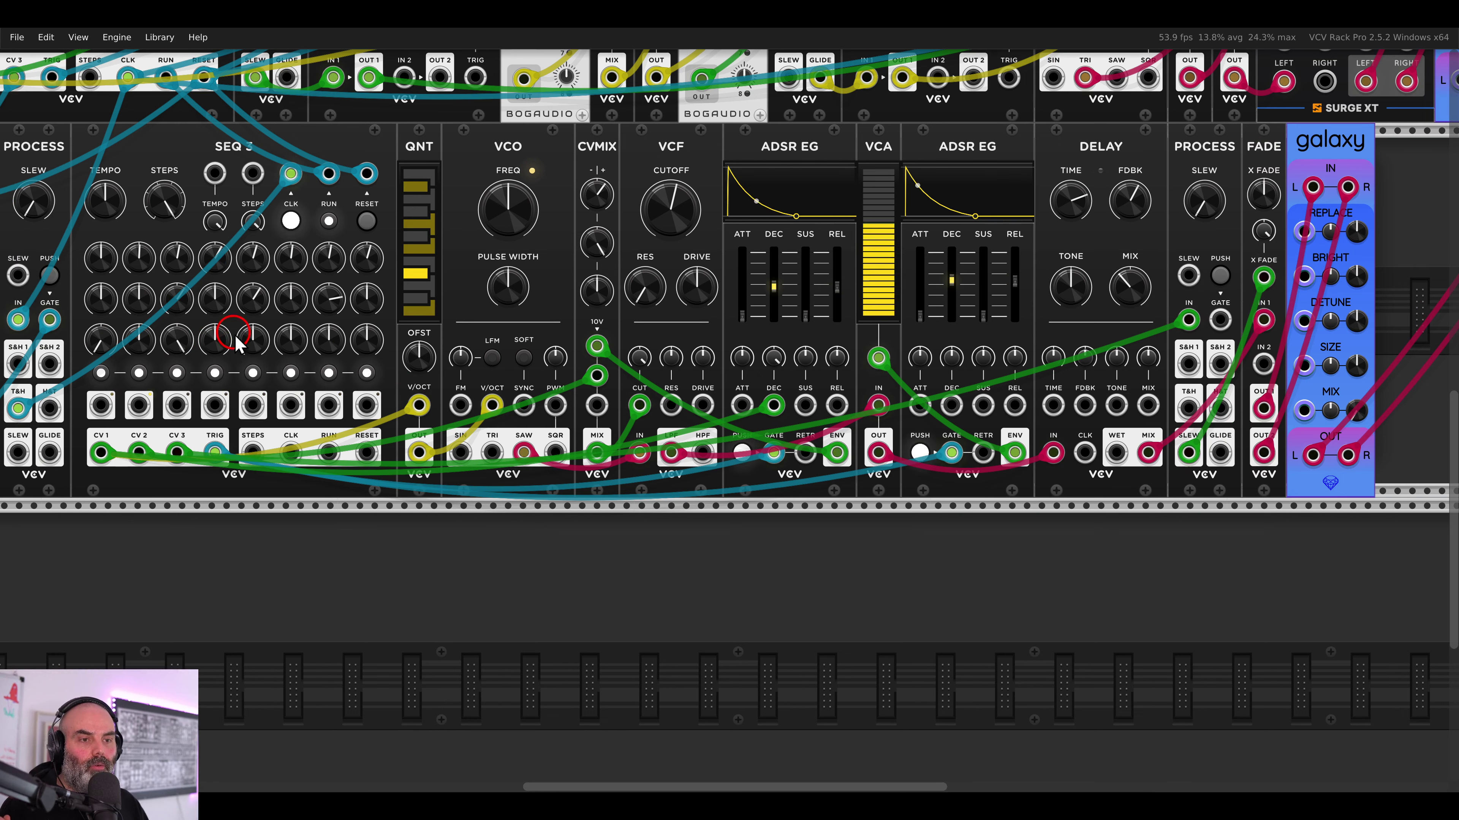
left_click_drag(251, 343, 282, 286)
left_click_drag(323, 345, 353, 295)
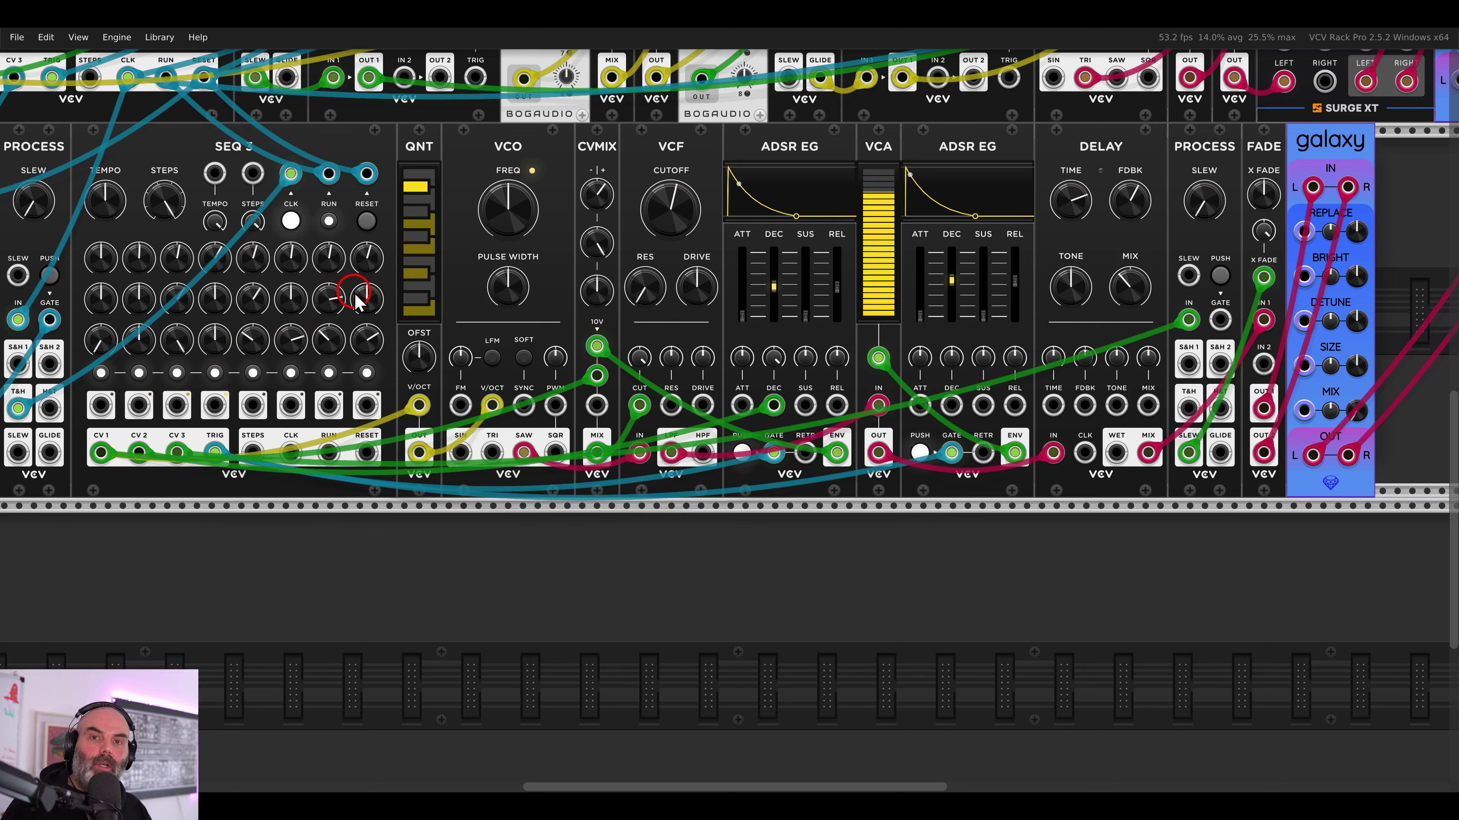
left_click_drag(1202, 201, 1181, 126)
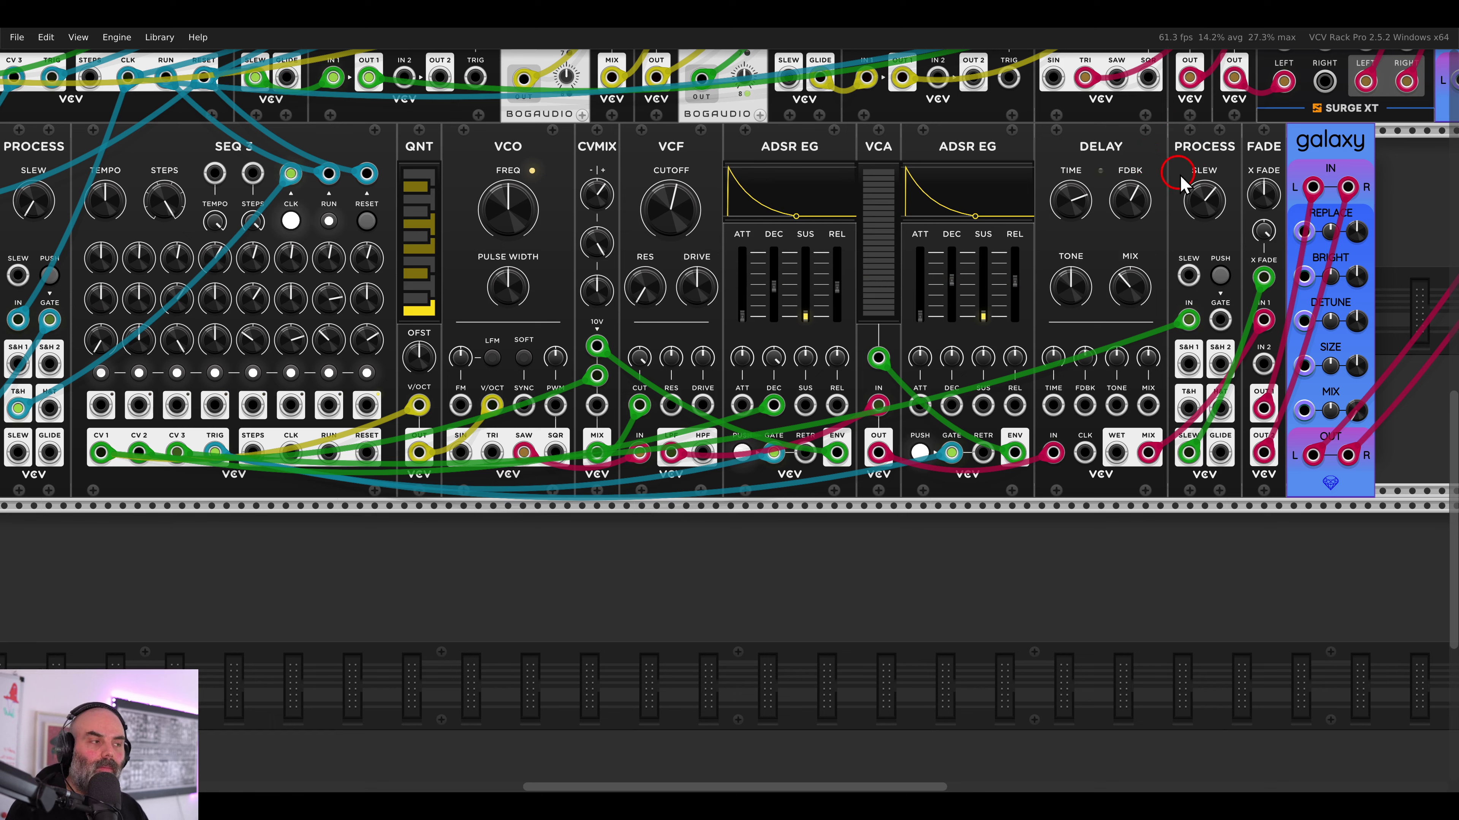
left_click_drag(1201, 197, 1202, 211)
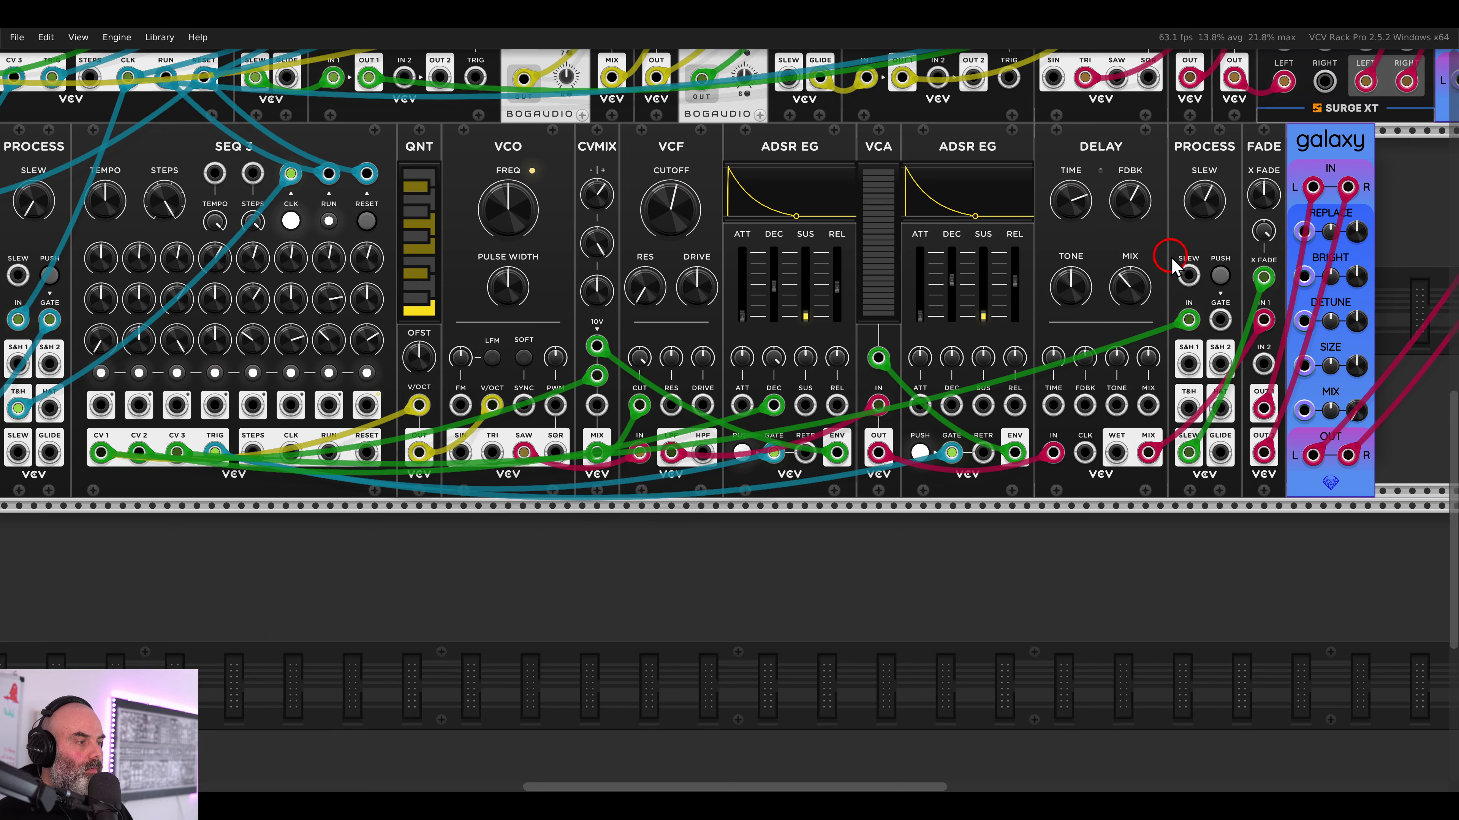
- Adjust the galaxy beside FADE by raising its brightness, reducing its size to about 0.40, and increasing its mix
left_click_drag(1171, 257, 901, 264)
left_click_drag(1084, 413, 1066, 370)
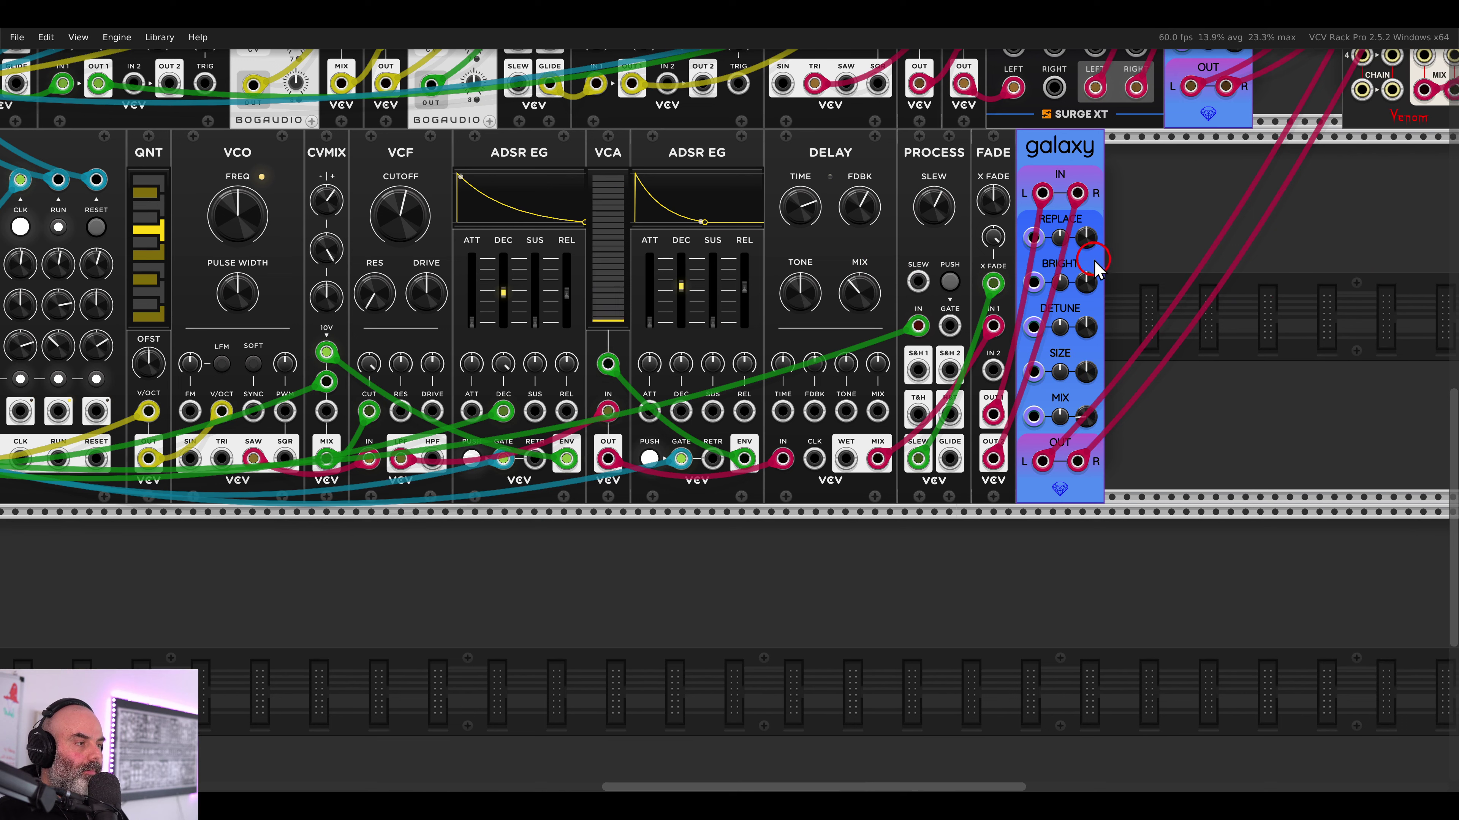
left_click_drag(1083, 278, 1050, 183)
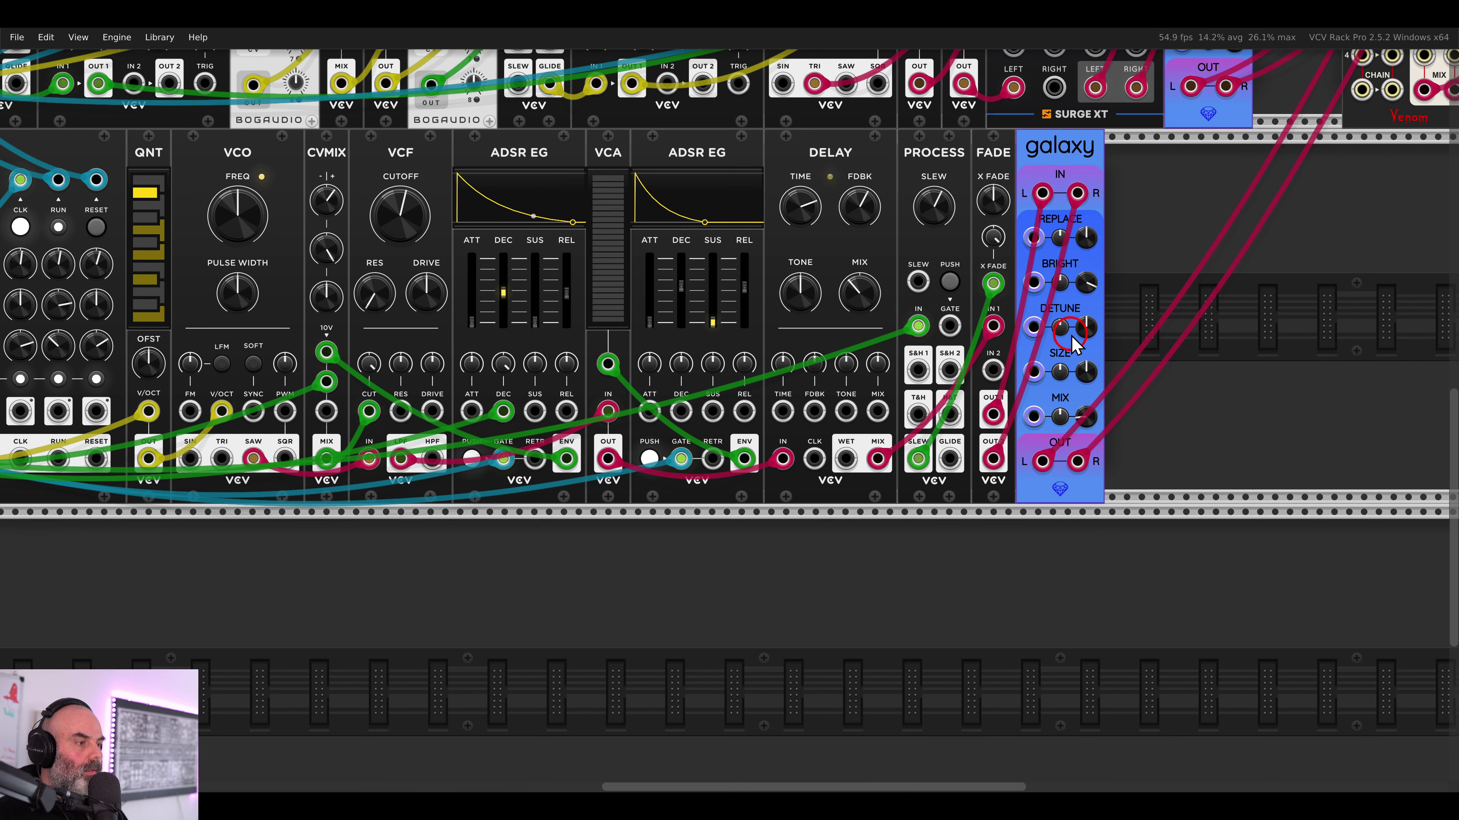
mouse_move(1083, 379)
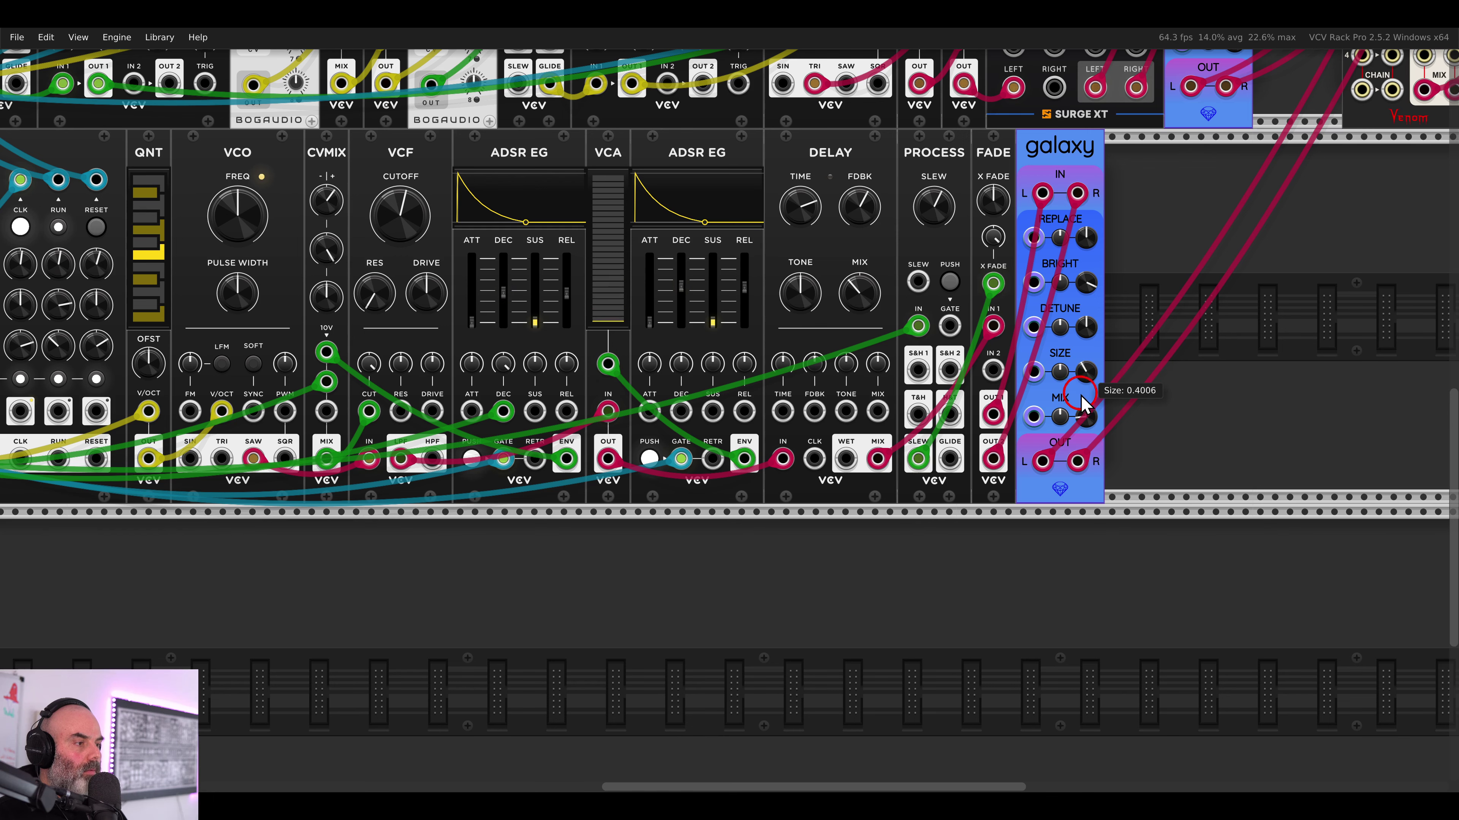
left_click_drag(1084, 421, 1086, 399)
- Raise the channel 1 level on VCA MIX 4 STEREO to bring the first voice back in
left_click_drag(1284, 166, 911, 423)
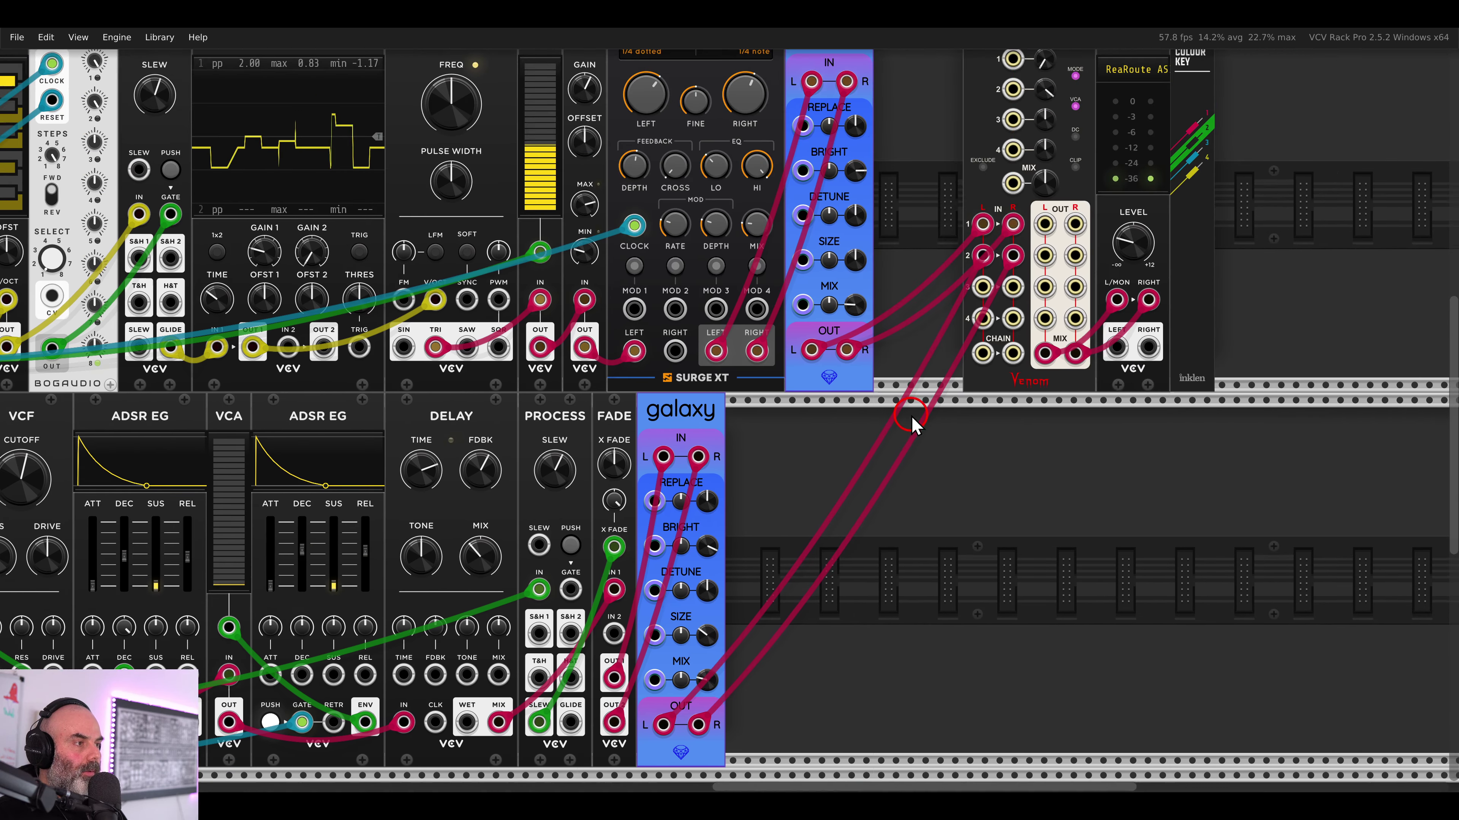
left_click_drag(999, 215, 996, 221)
scroll(998, 228, "up", 2)
scroll(882, 261, "up", 3)
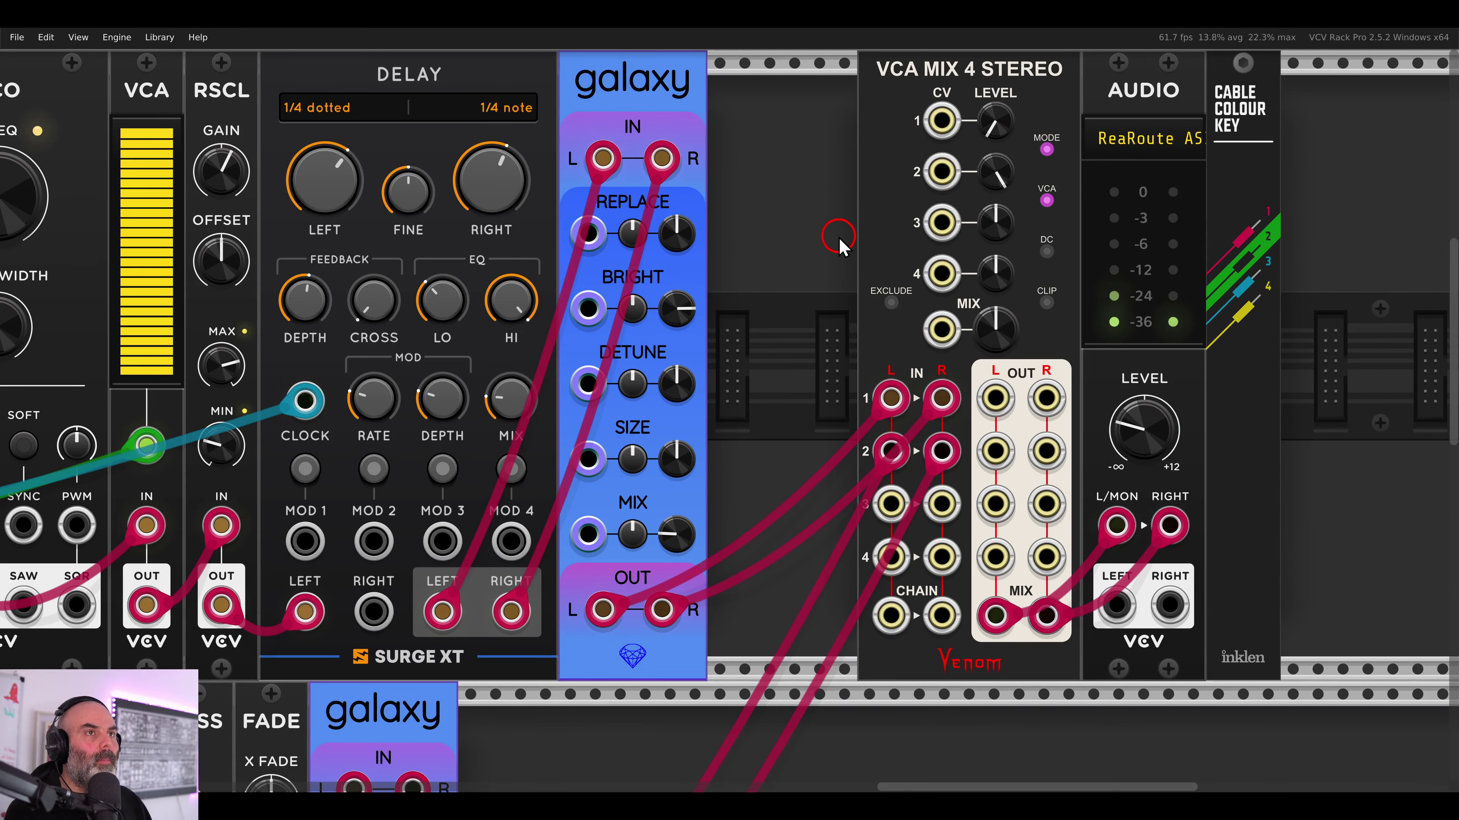
mouse_move(995, 122)
left_mouse_down()
mouse_move(994, 83)
mouse_move(982, 99)
left_mouse_up()
scroll(743, 255, "down", 5)
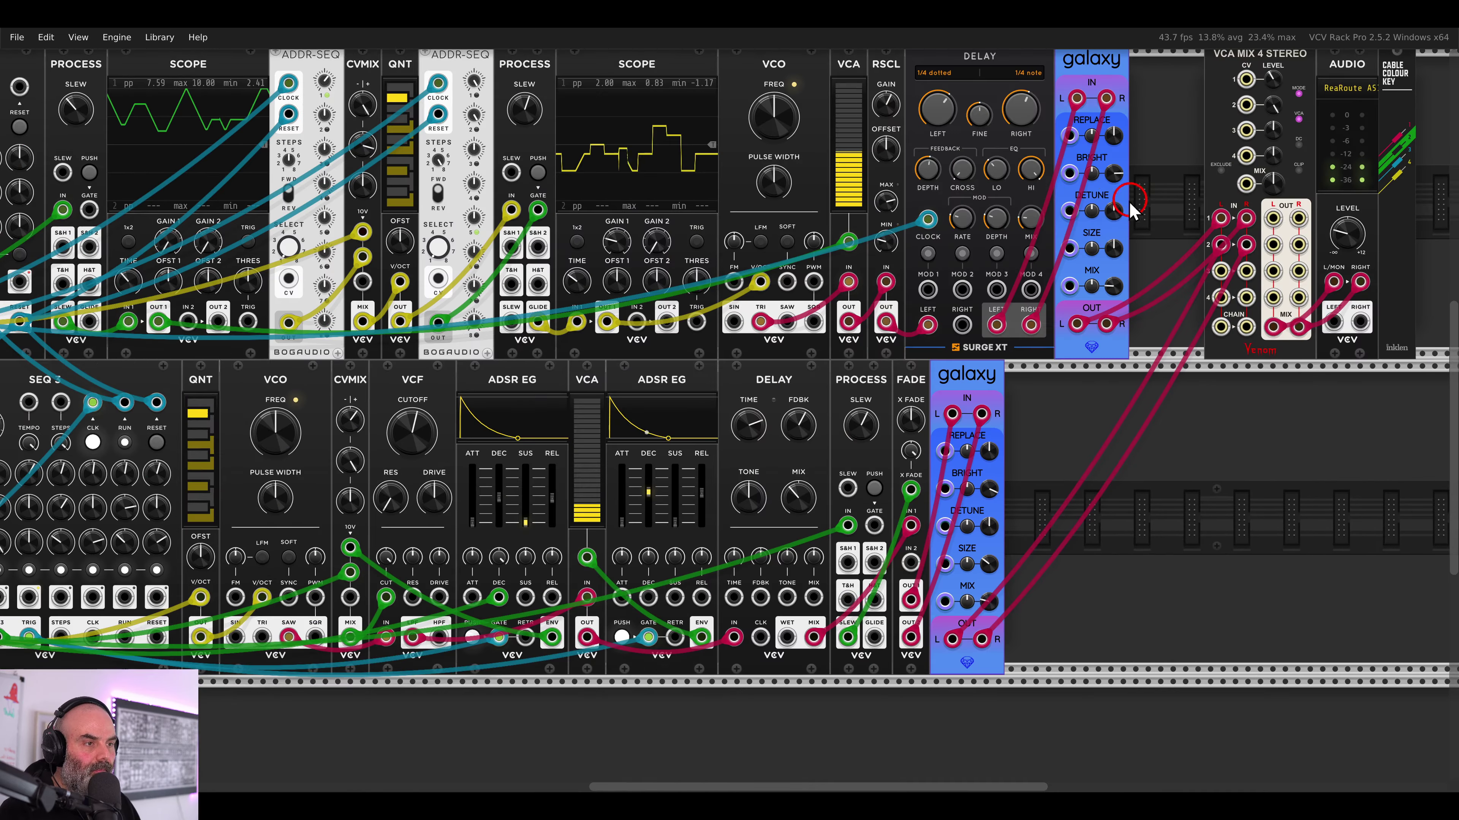
scroll(683, 213, "down", 1)
left_click_drag(720, 220, 935, 225)
left_click_drag(635, 214, 1000, 157)
scroll(558, 492, "up", 3)
left_click(537, 376)
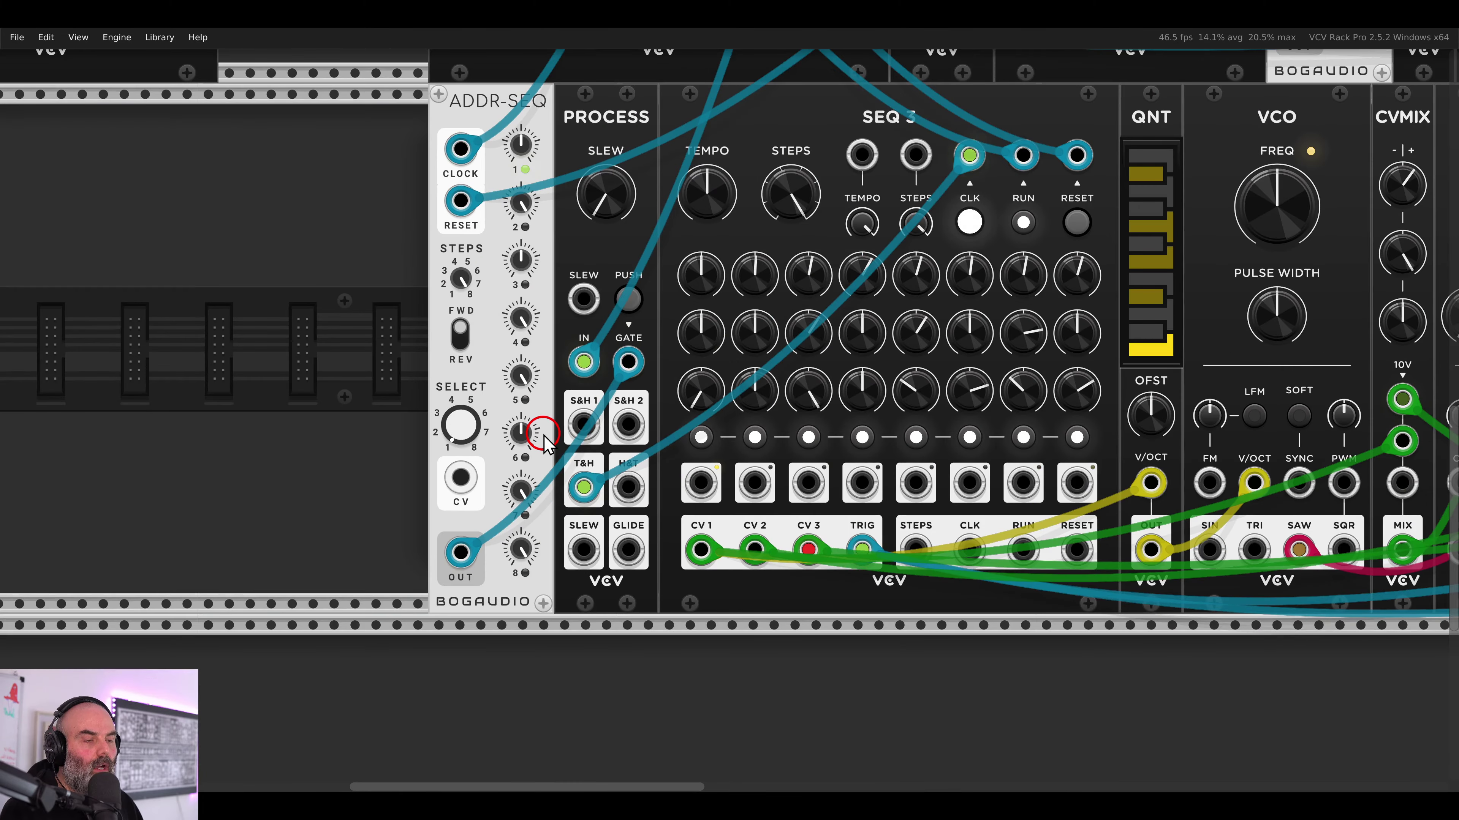
scroll(529, 322, "up", 2)
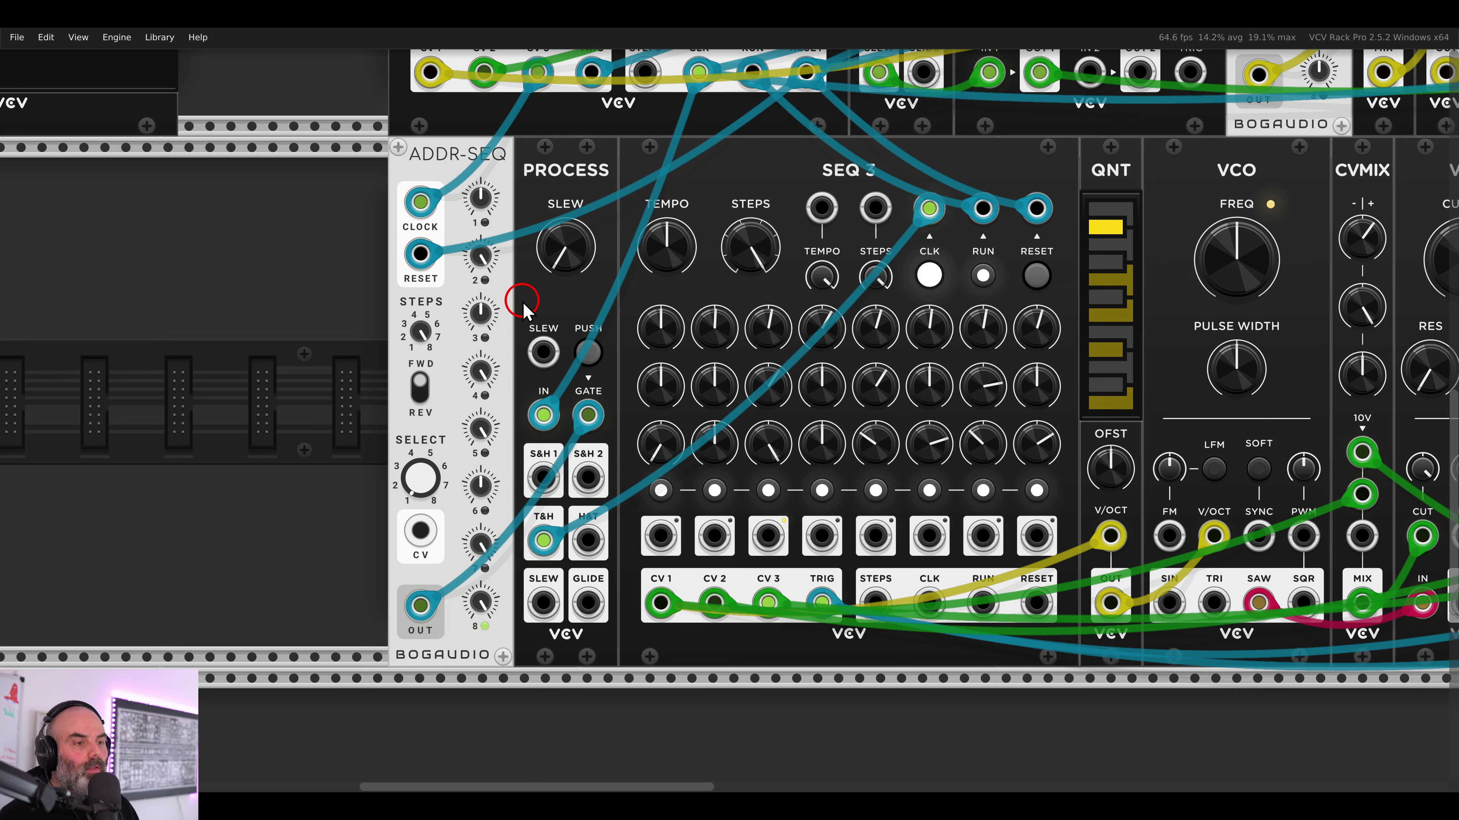
- Turn the channel 1 and channel 2 levels fully down on VCA MIX 4 STEREO to silence both voices
scroll(525, 303, "down", 5)
left_click_drag(1105, 273, 649, 401)
left_click_drag(1074, 186, 1090, 557)
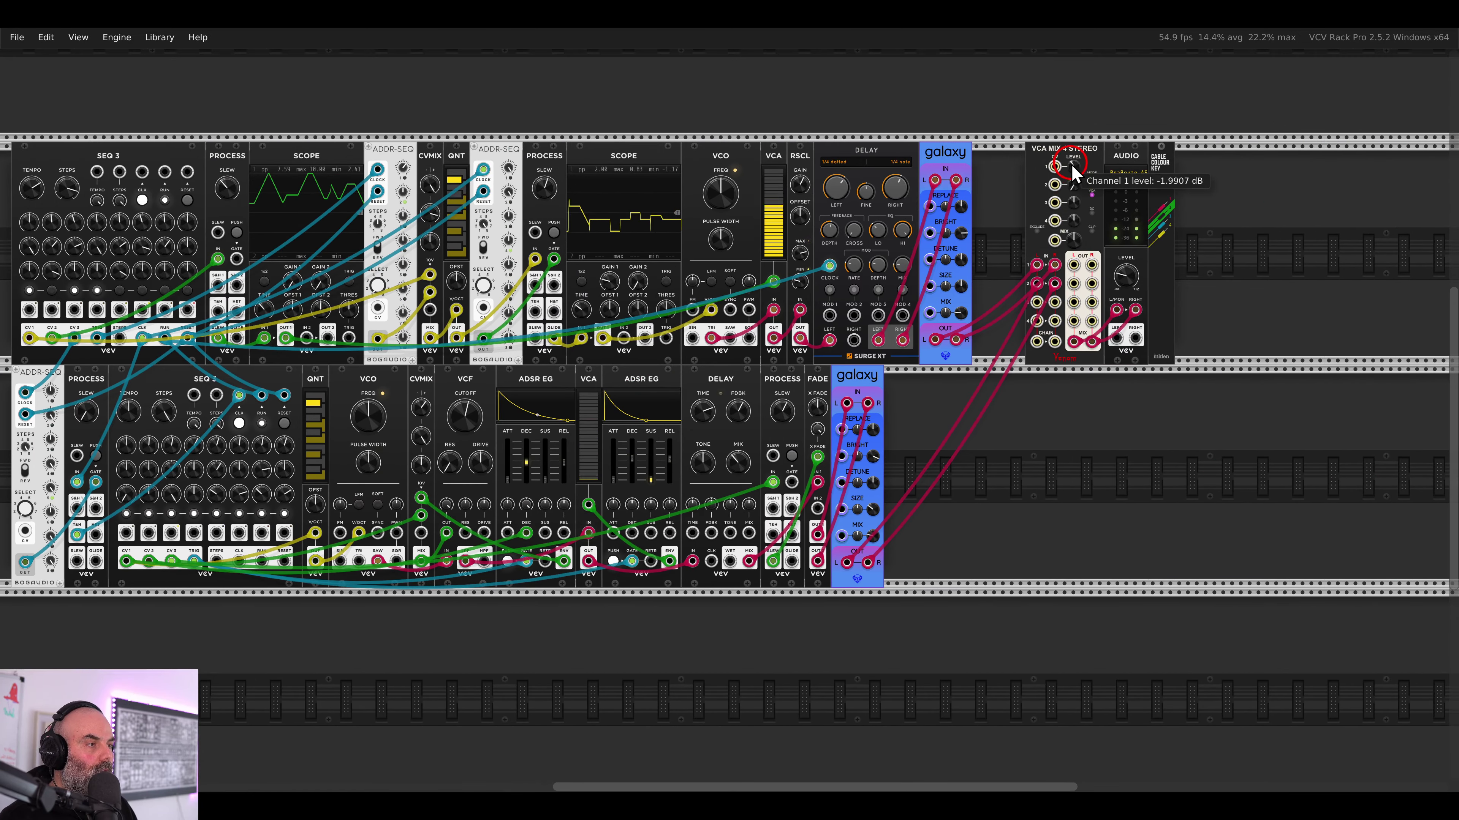
left_click_drag(1071, 166, 1079, 440)
- Add a VCO in the empty row beneath the second voice and duplicate it twice to form three adjacent VCOs
left_click_drag(537, 593, 928, 496)
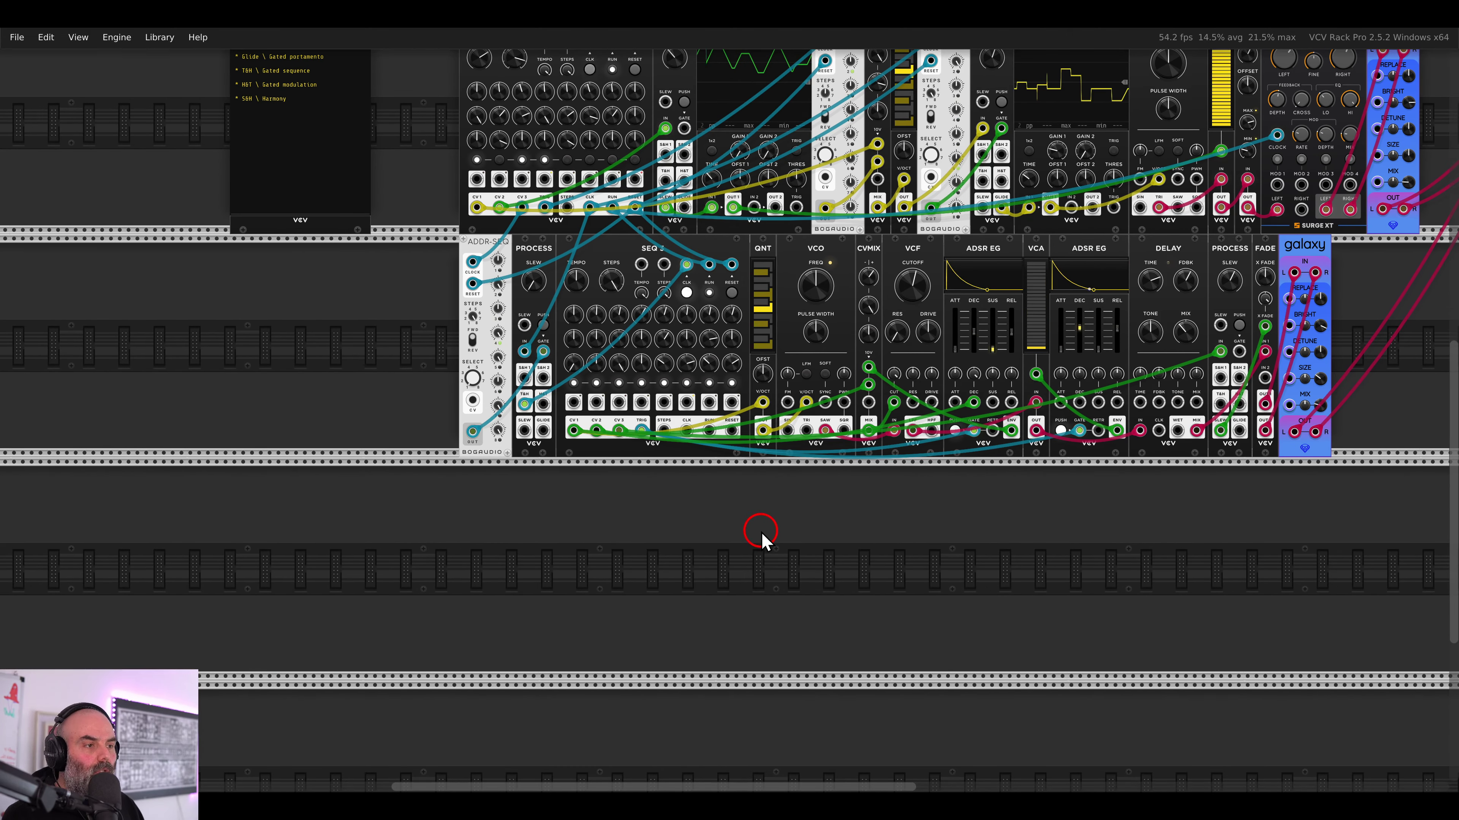
scroll(694, 566, "up", 2)
left_click_drag(693, 566, 752, 489)
right_click(751, 489)
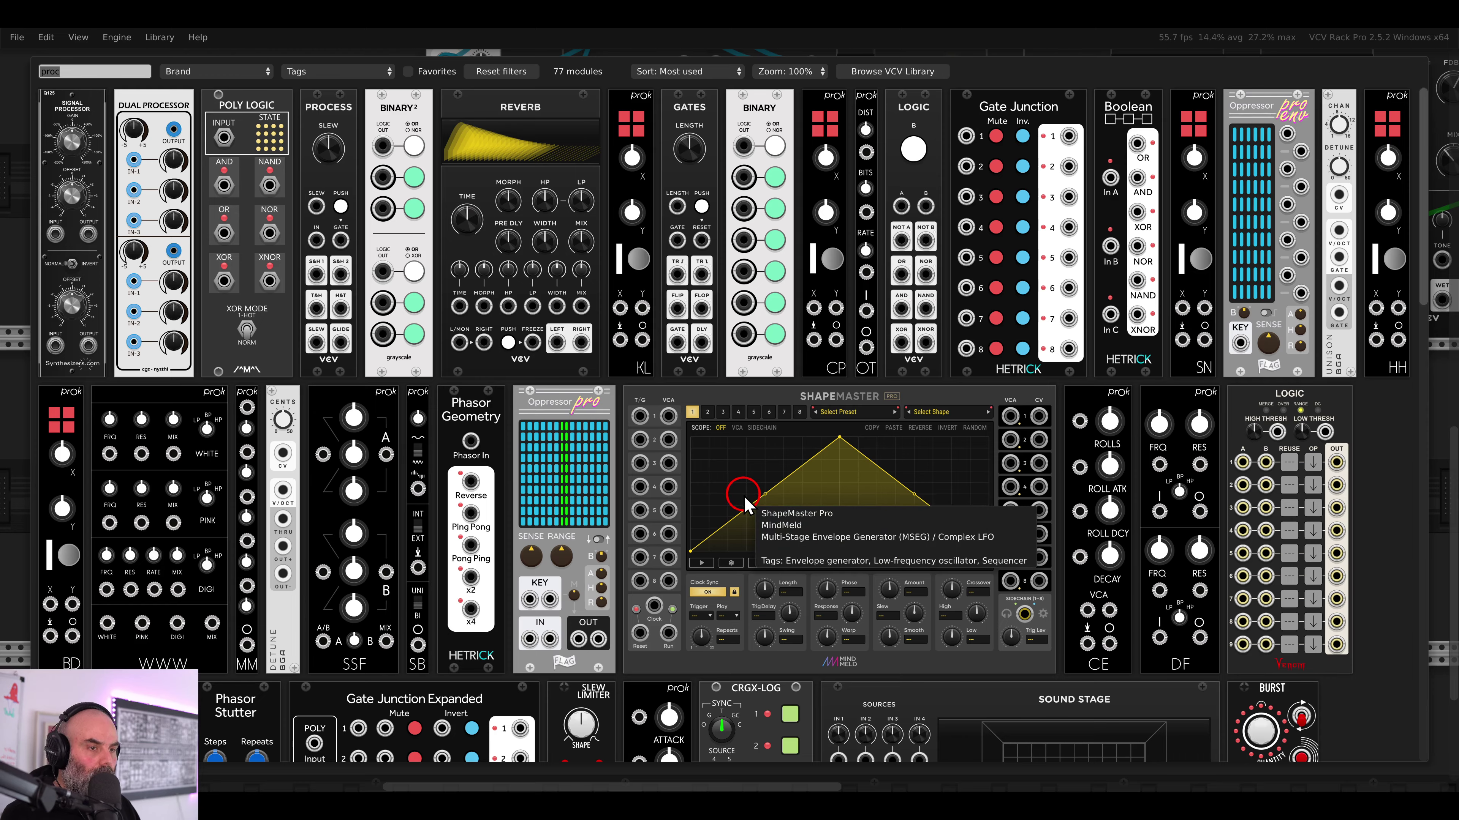
key("BackSpace")
left_click_drag(134, 157, 629, 443)
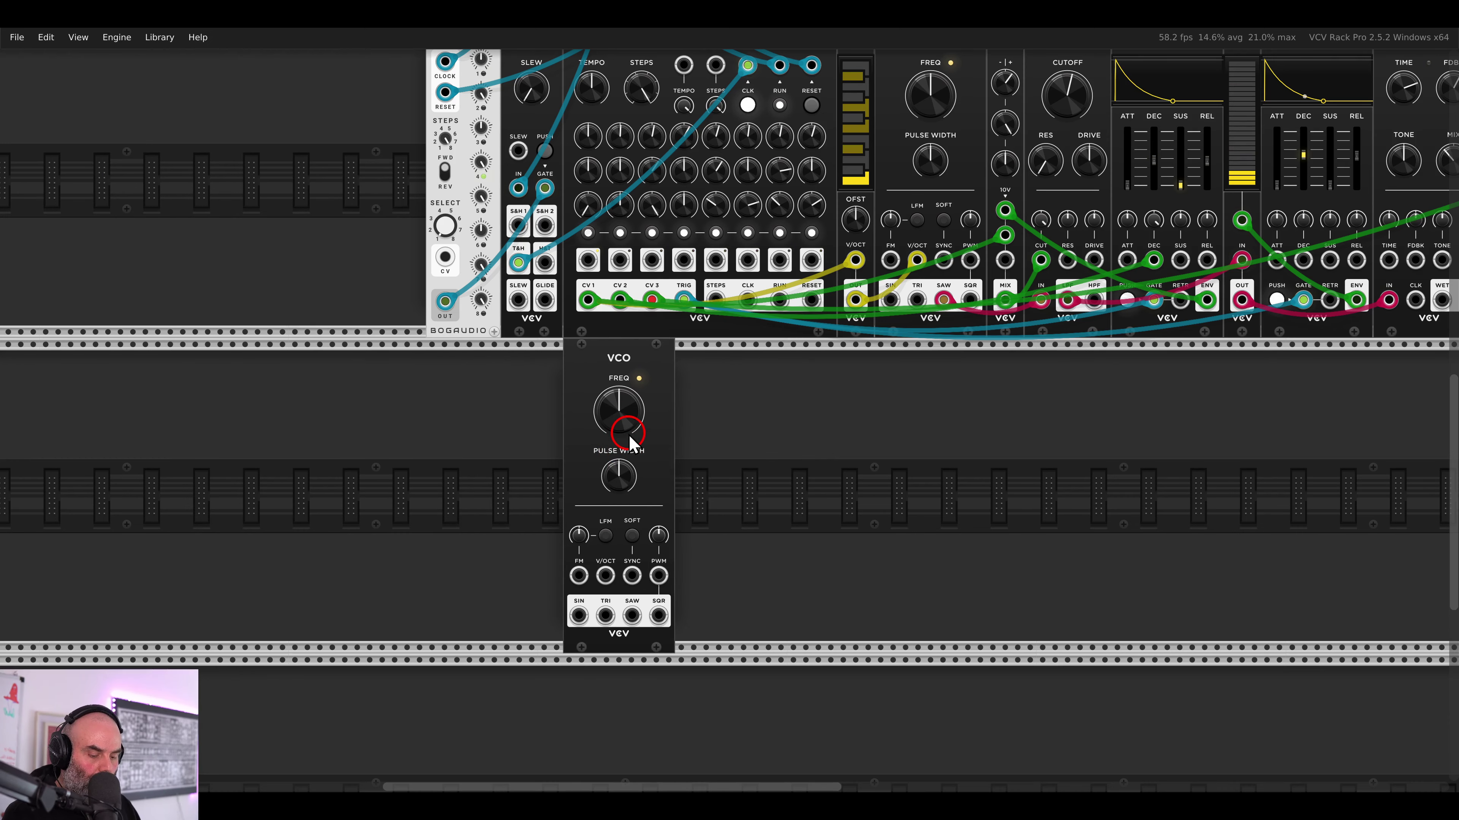
key("ctrl+d")
key("ctrl+d")
left_click_drag(856, 538, 765, 446)
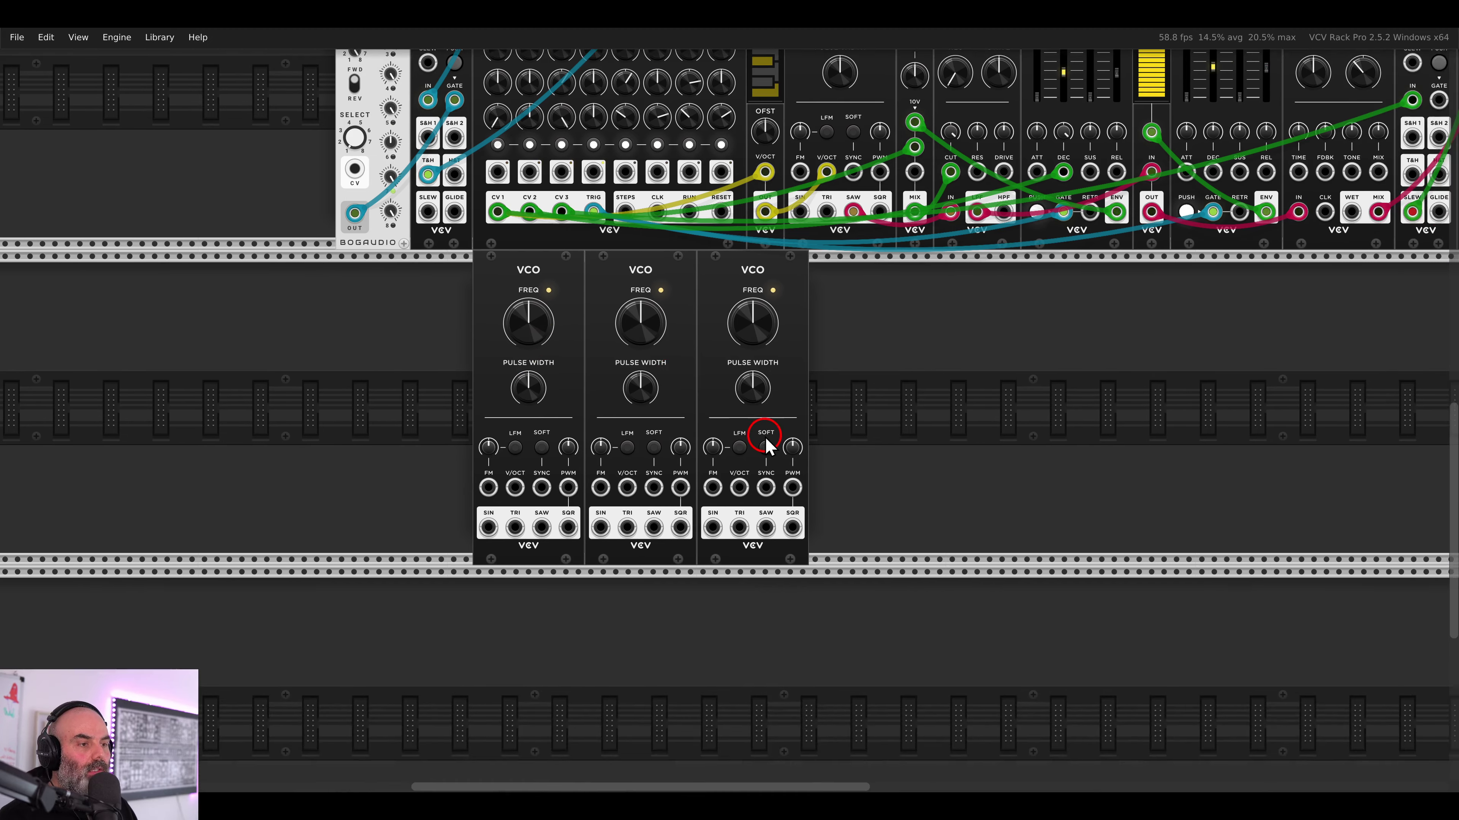
- Add a CVMIX beside the three VCOs and patch in the first VCO's SAW and the other two VCOs' SQR outputs
scroll(765, 446, "up", 2)
right_click(896, 367)
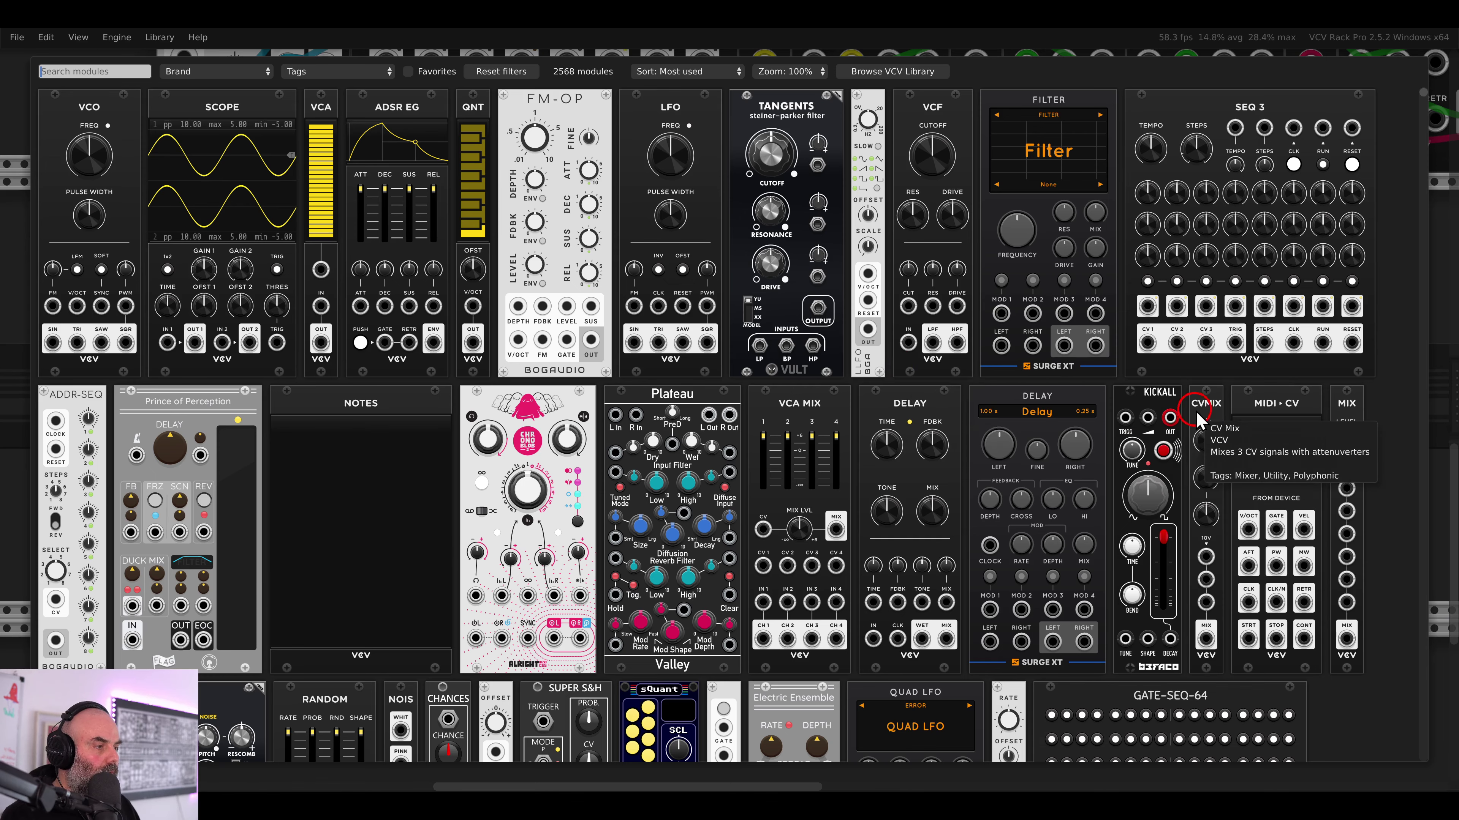
left_click_drag(1206, 411, 860, 409)
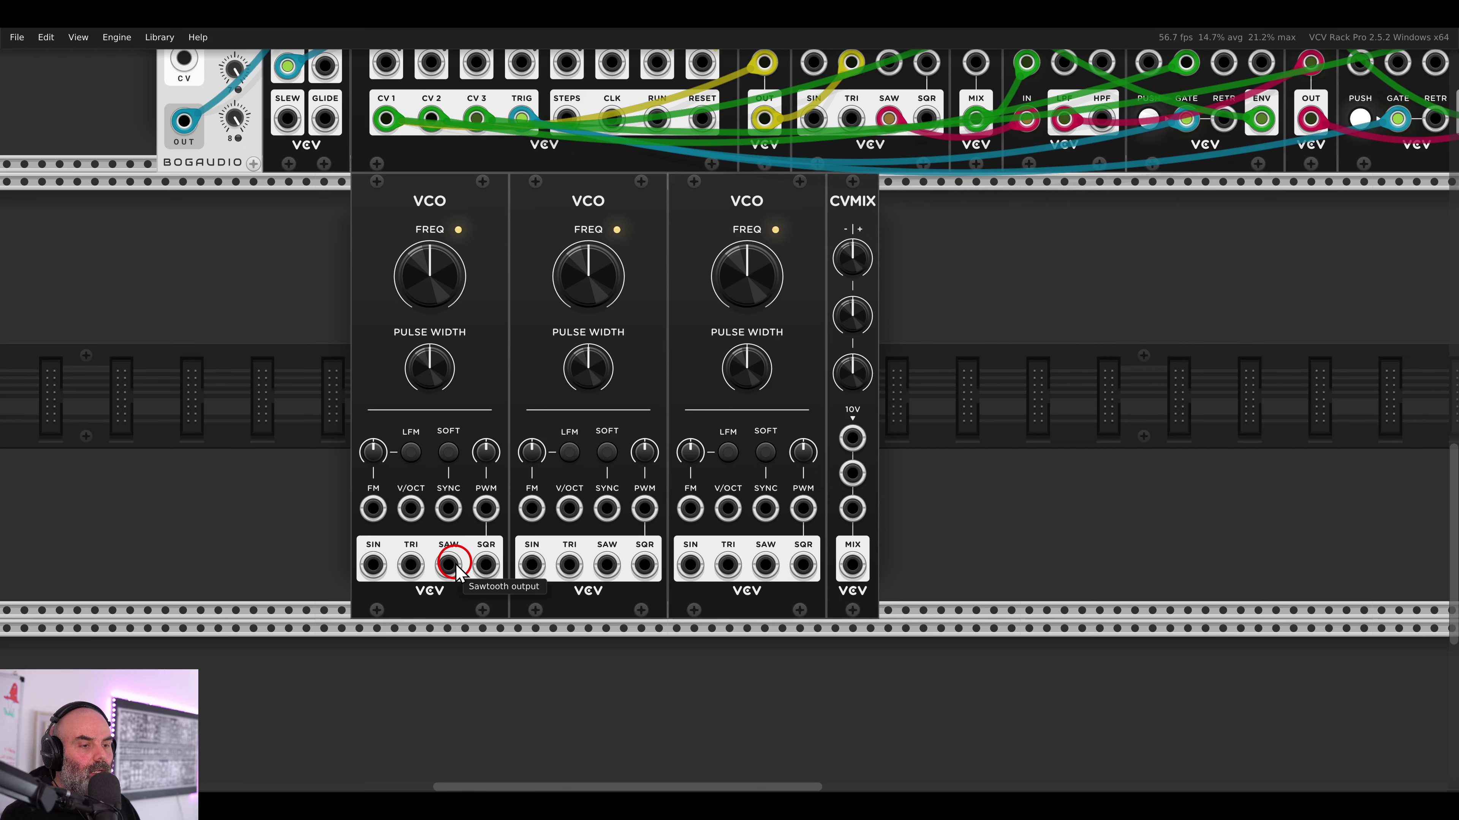
left_click_drag(450, 566, 644, 565)
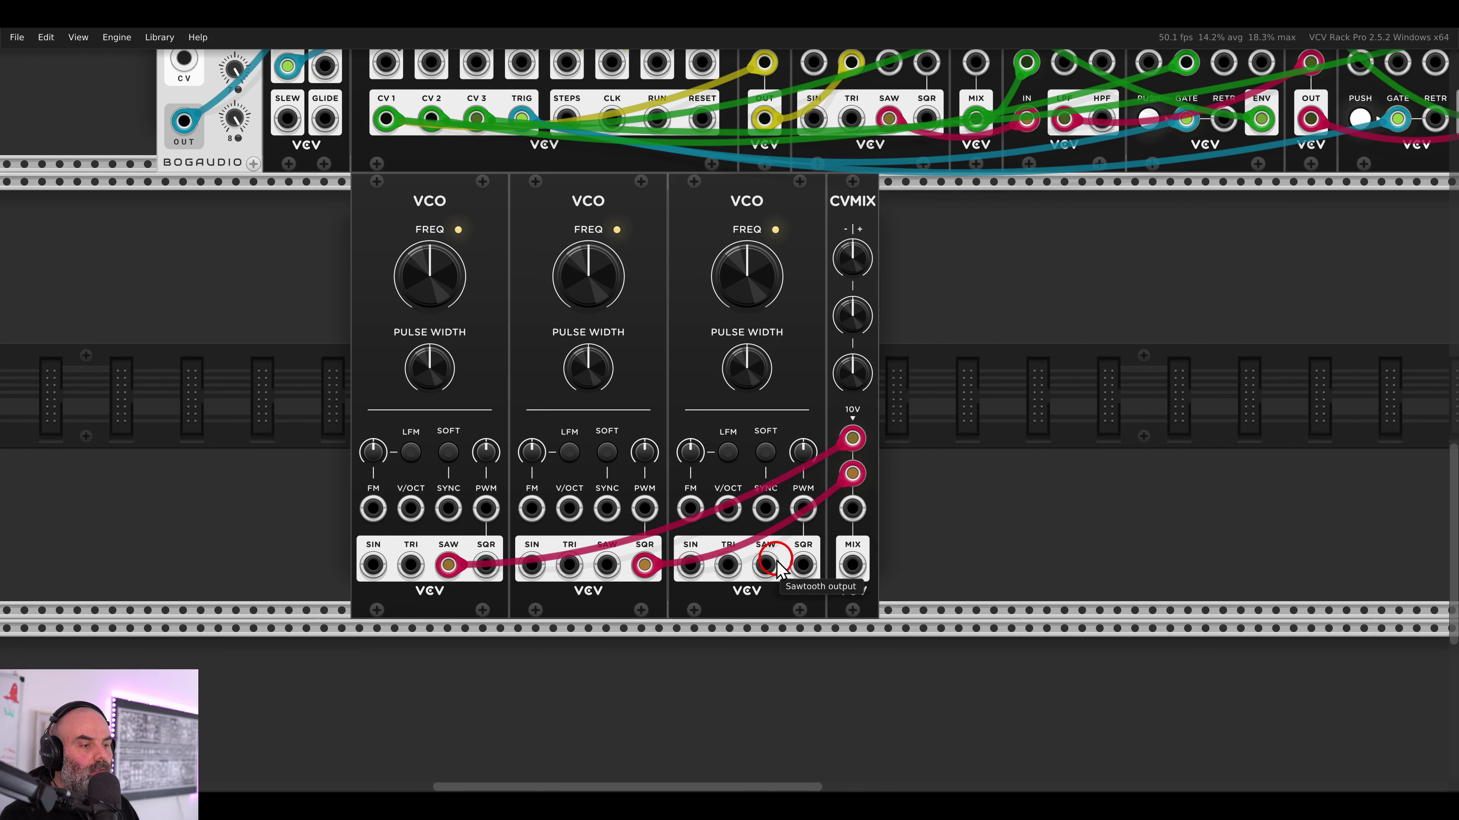
left_click_drag(803, 565, 853, 509)
- Add a VCF beside the new CVMIX, feed it the MIX output, and patch its LPF output to VCA MIX 4 STEREO
left_click_drag(937, 445, 764, 472)
right_click(763, 468)
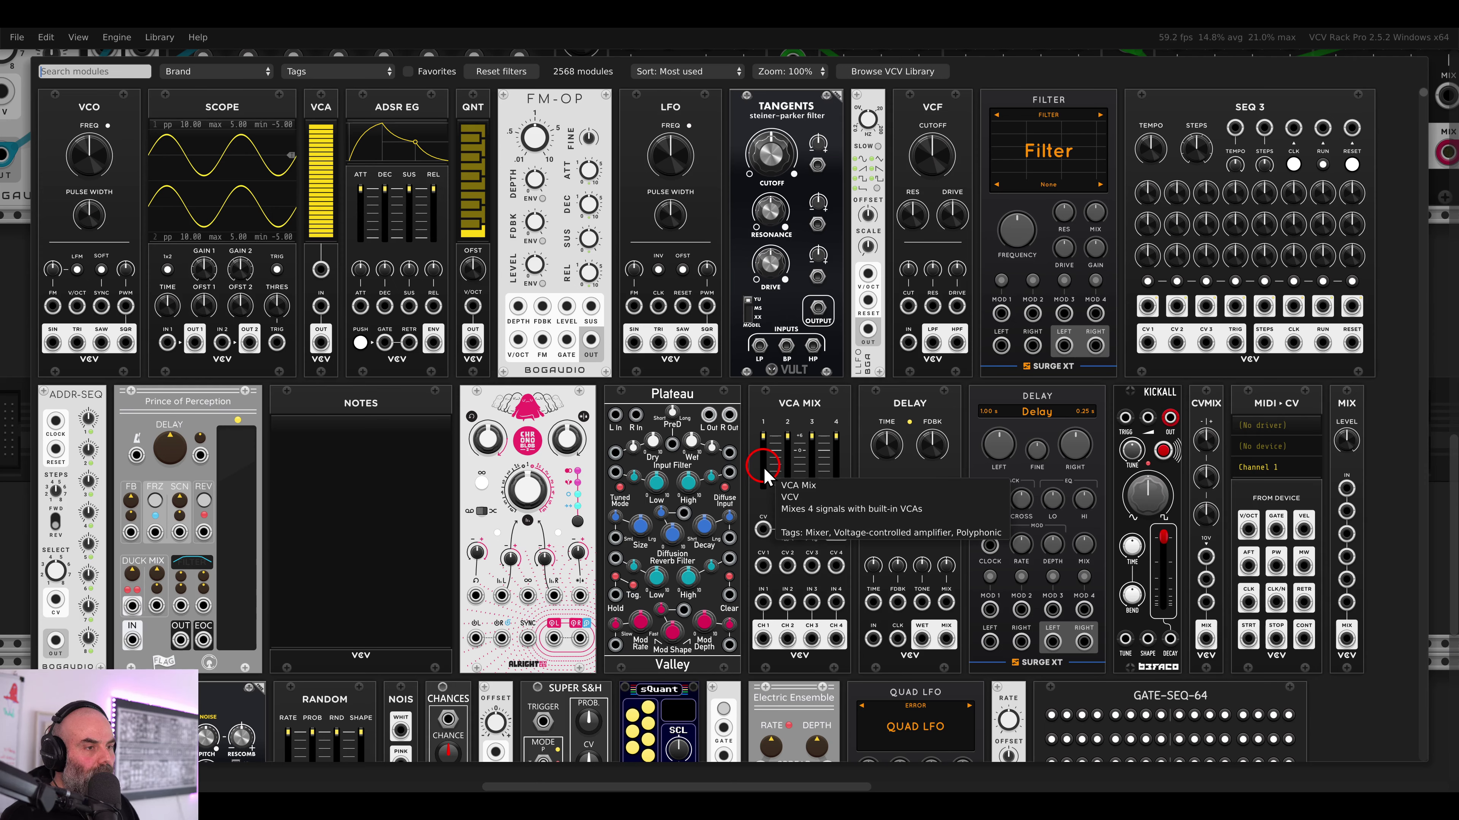
left_click(936, 148)
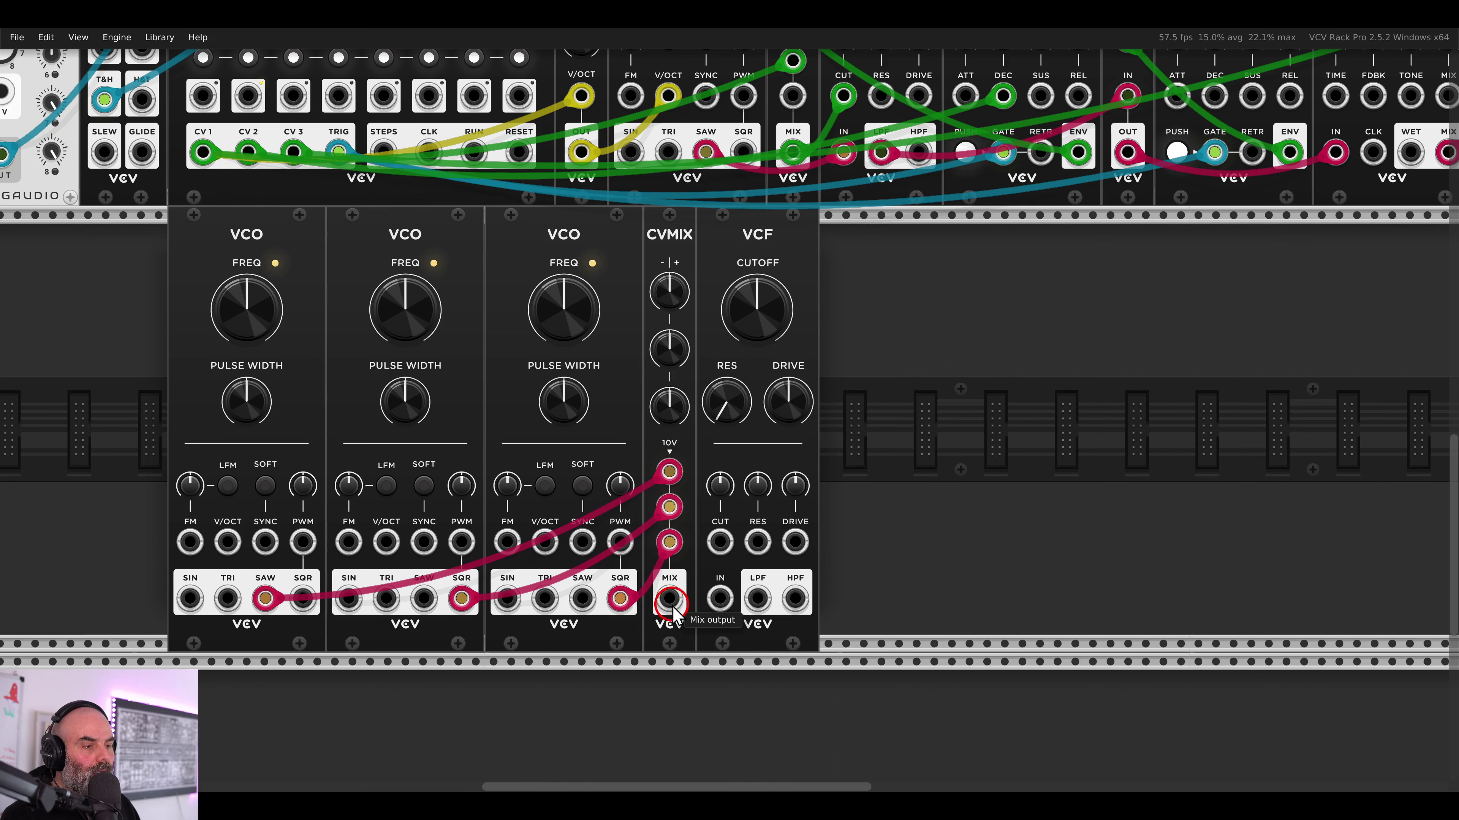
left_click_drag(669, 600, 999, 371)
scroll(757, 595, "right", 18)
scroll(757, 595, "up", 13)
scroll(956, 382, "left", 20)
scroll(956, 382, "down", 12)
scroll(935, 378, "left", 3)
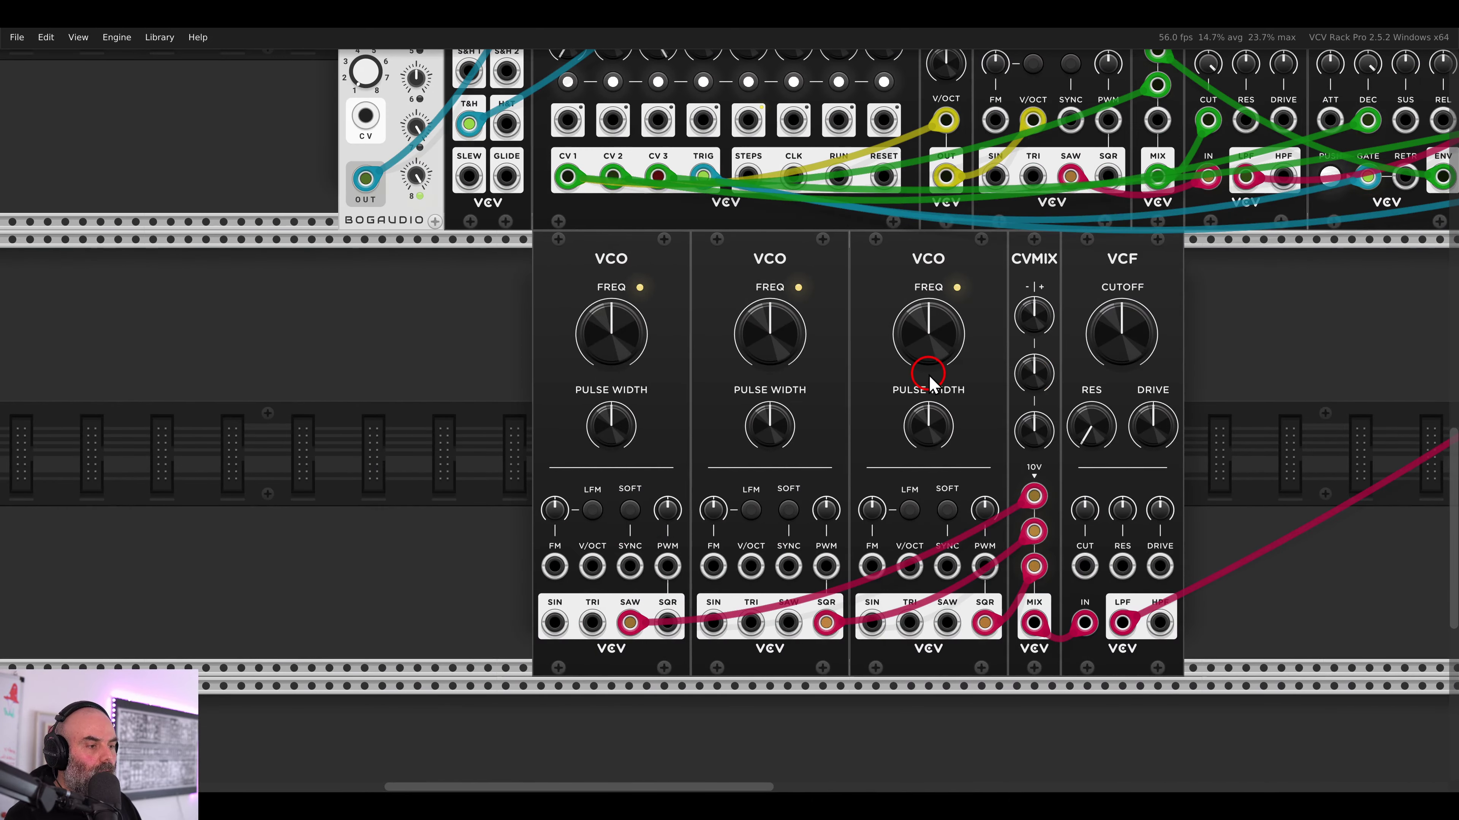
- Raise the first level on the new CVMIX to audition the first VCO
scroll(861, 358, "right", 3)
scroll(862, 359, "down", 2)
left_click_drag(934, 265, 889, 187)
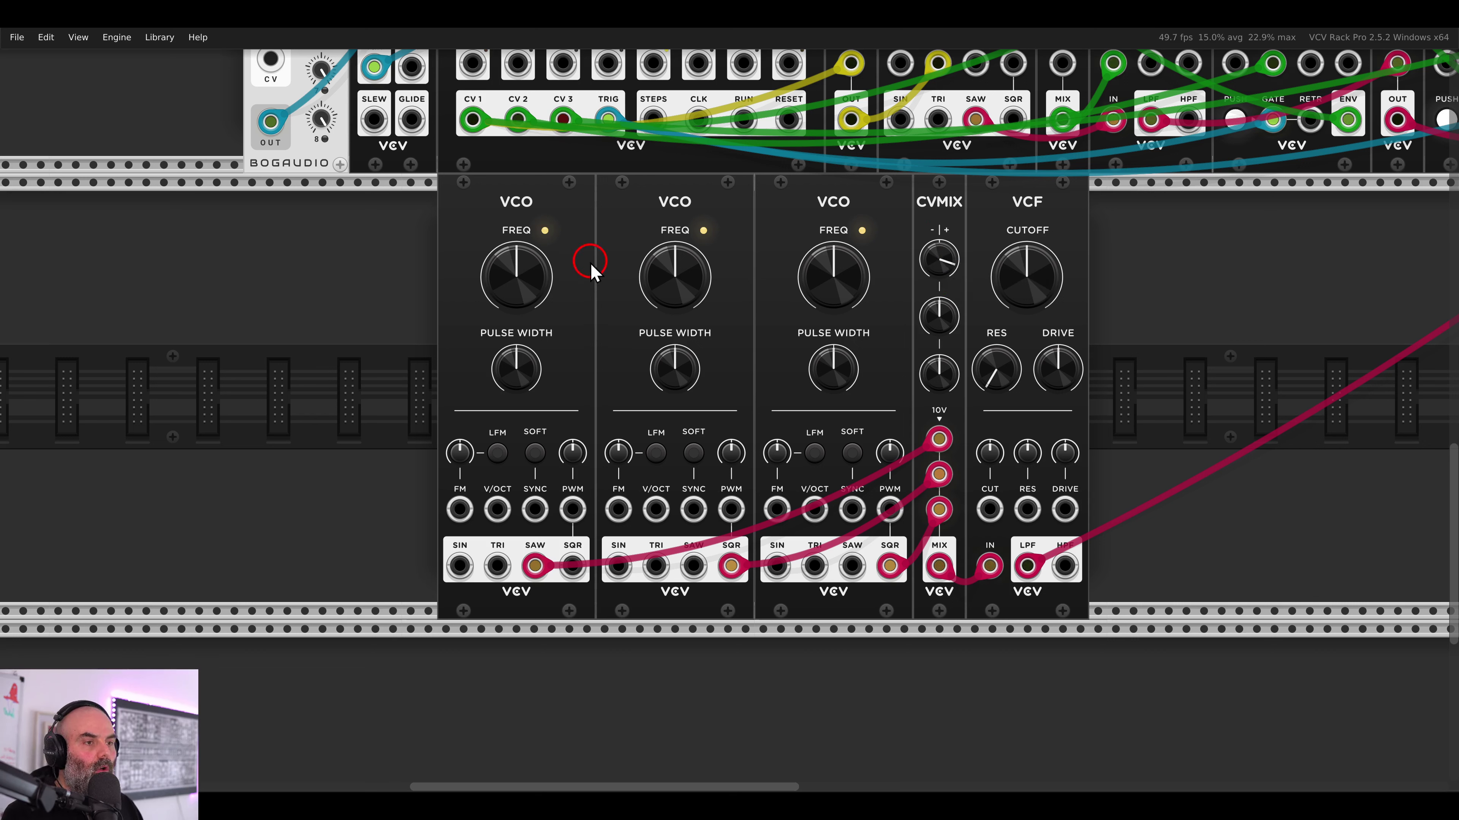
- Tune the first new VCO to C2 and the other two to C3, opening the VCF cutoff slightly
right_click(517, 275)
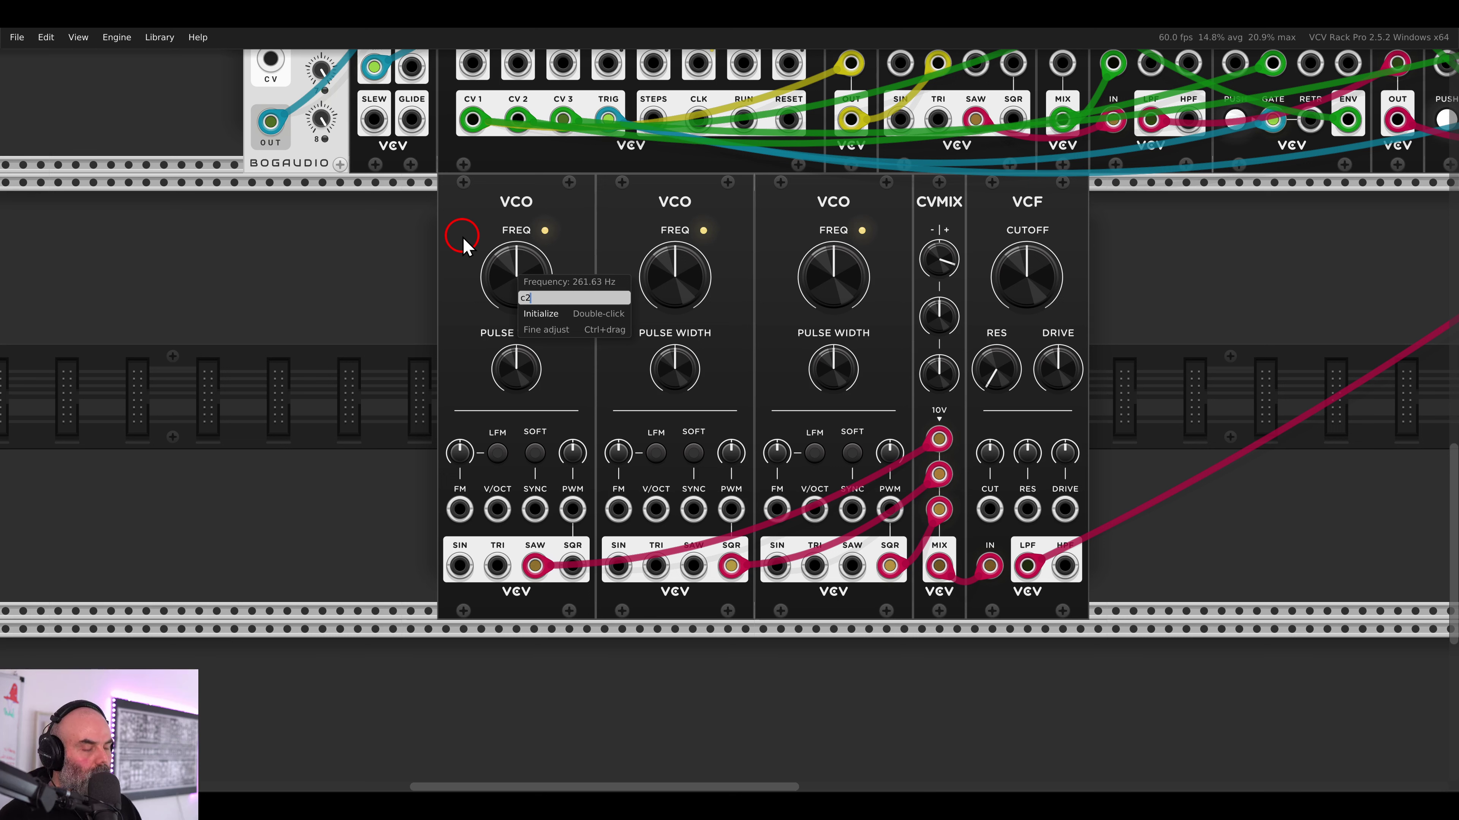
key("Return")
left_click_drag(1056, 284, 956, 270)
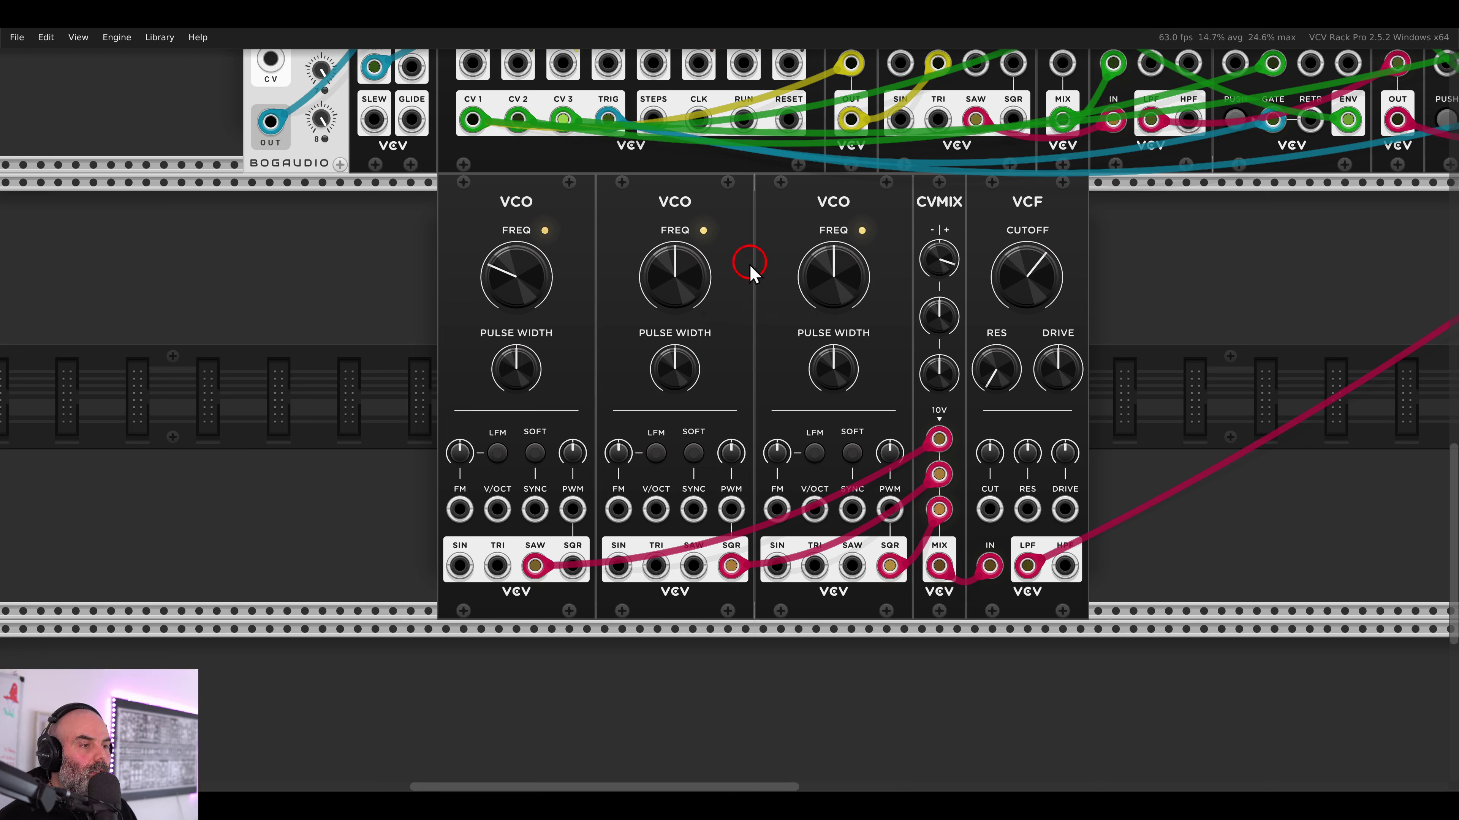
right_click(689, 286)
type("c3")
key("Return")
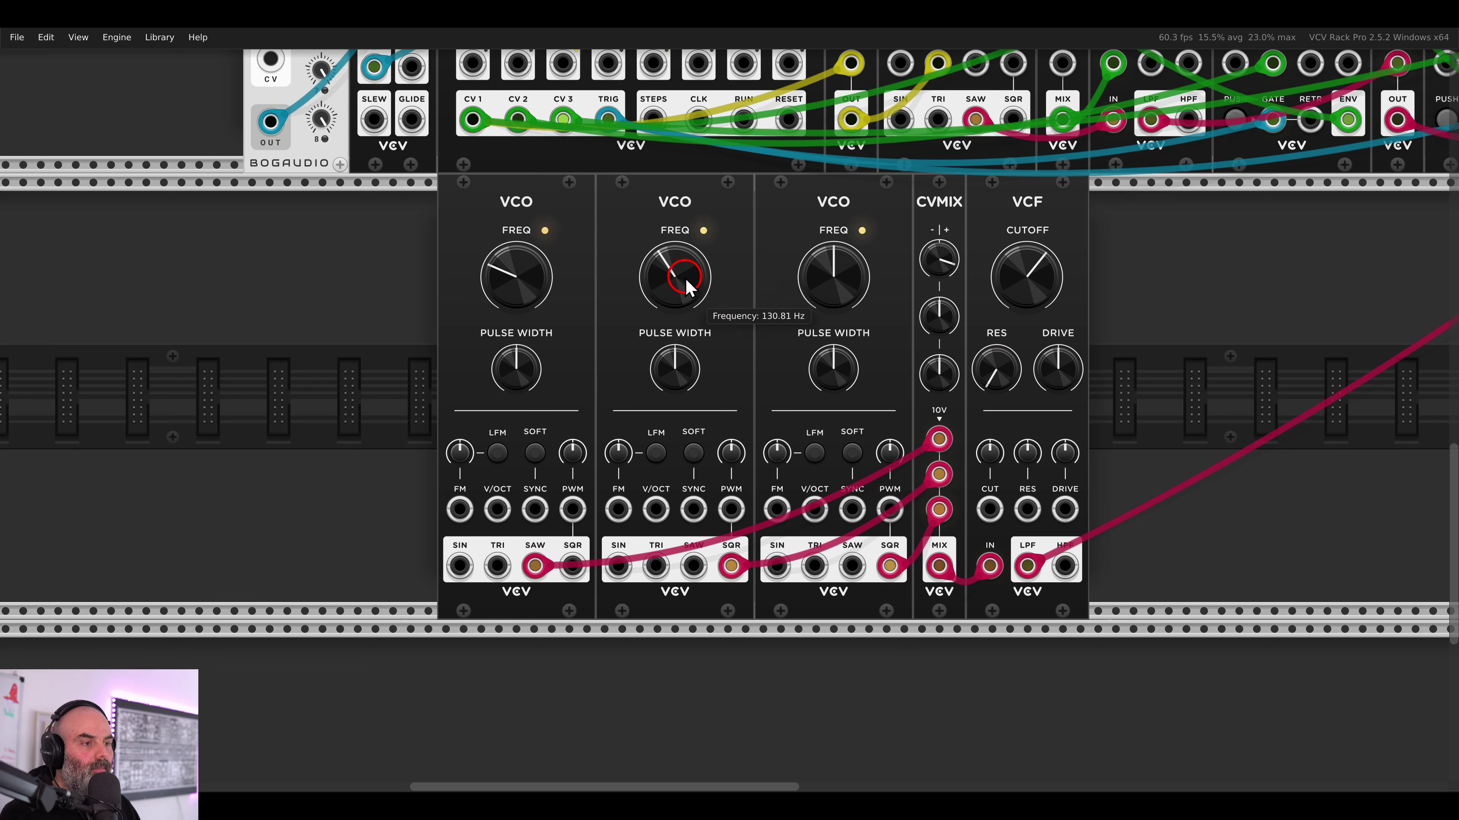
right_click(843, 281)
type("c3")
key("Return")
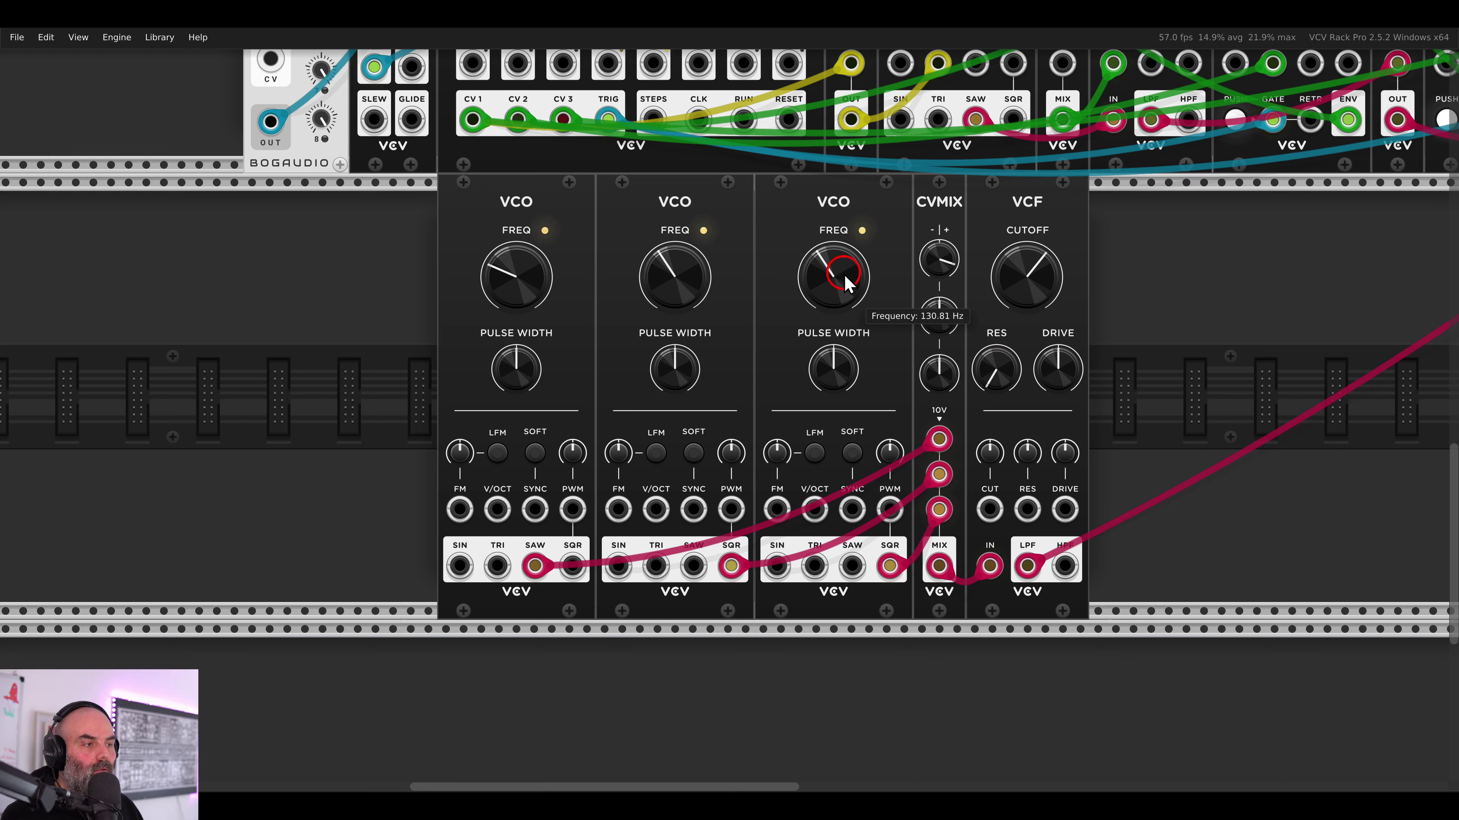
- Reset CVMIX's first level, raise its second and third levels, and detune the second VCO to about 130.69 Hz
double_click(943, 262)
double_click(1018, 281)
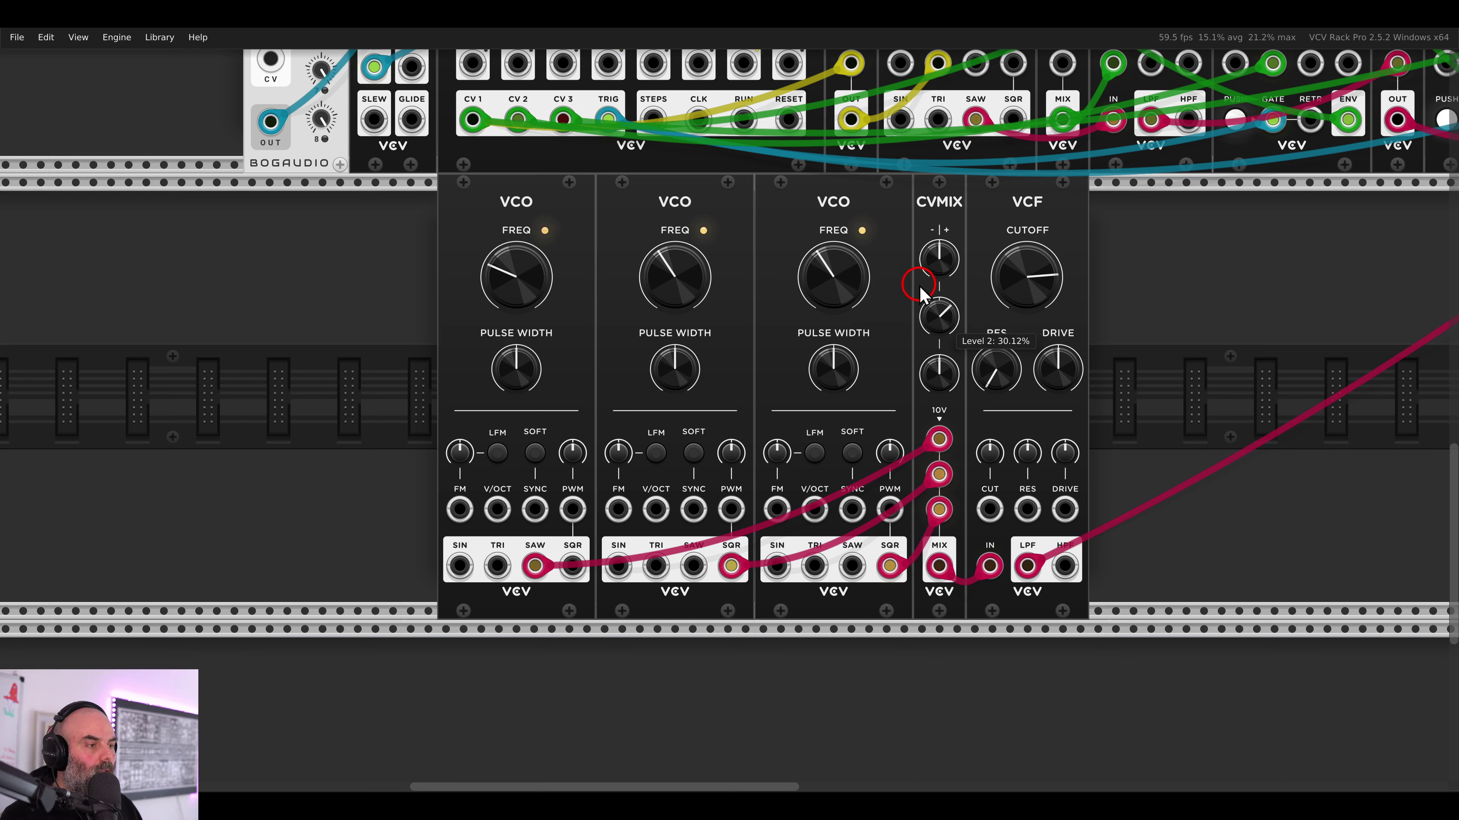
left_click_drag(920, 286, 919, 261)
mouse_move(943, 379)
left_mouse_down()
mouse_move(923, 315)
mouse_move(935, 374)
left_mouse_up()
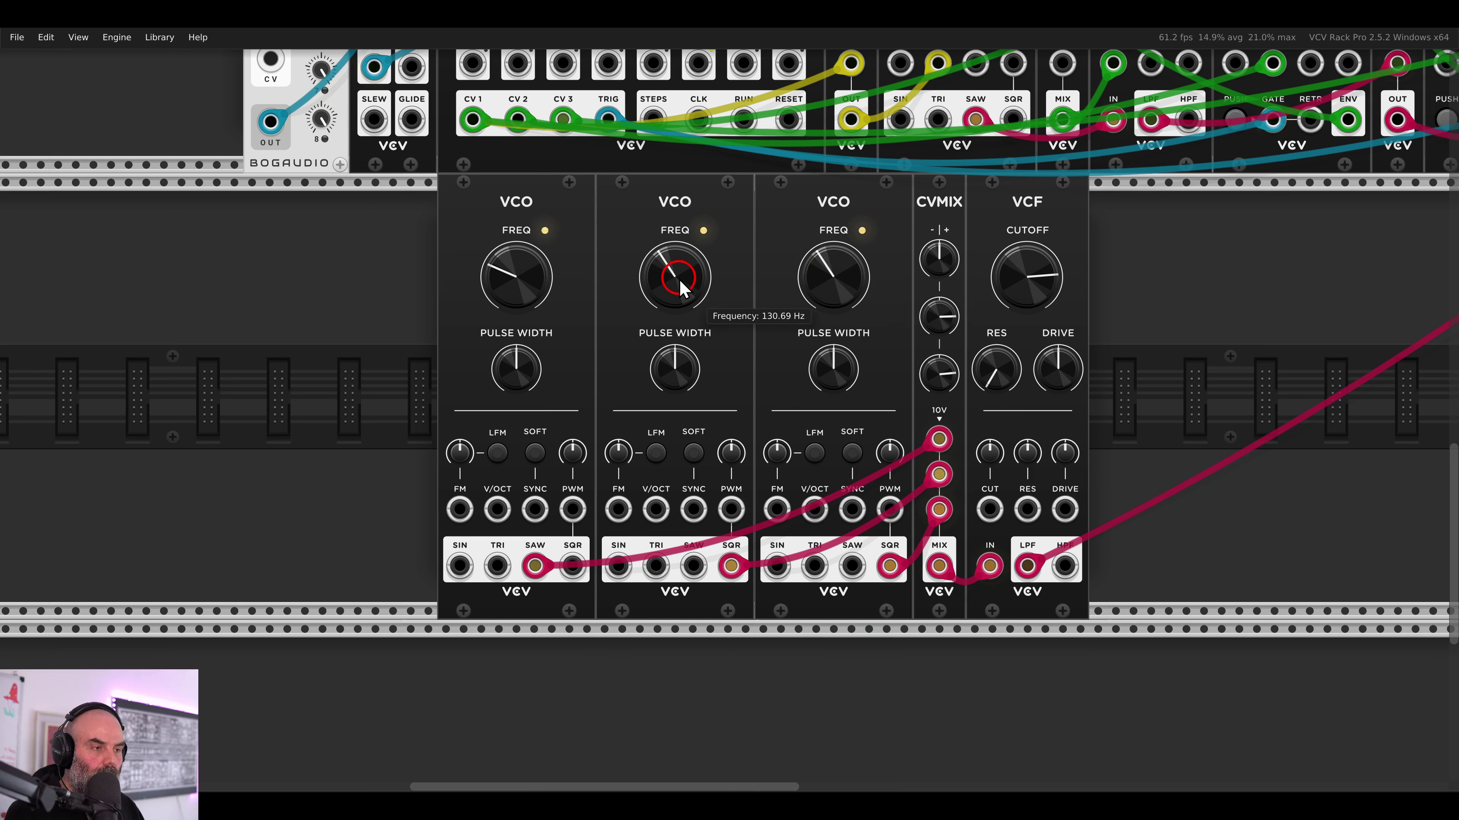
- Bring CVMIX's first level back up and lower the VCF cutoff to darken the three-oscillator mix
left_click_drag(927, 257, 927, 250)
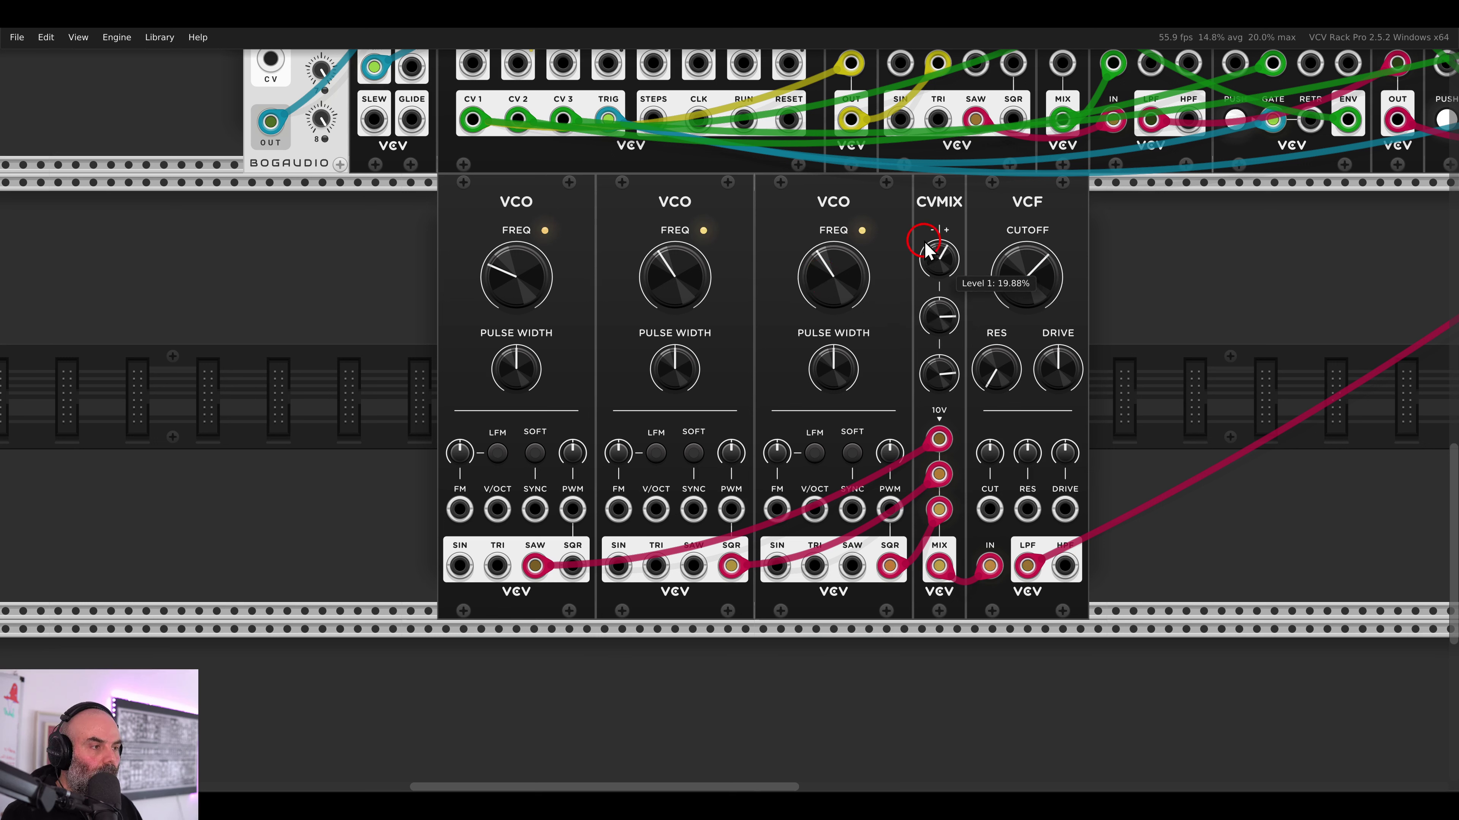
left_click(1037, 300)
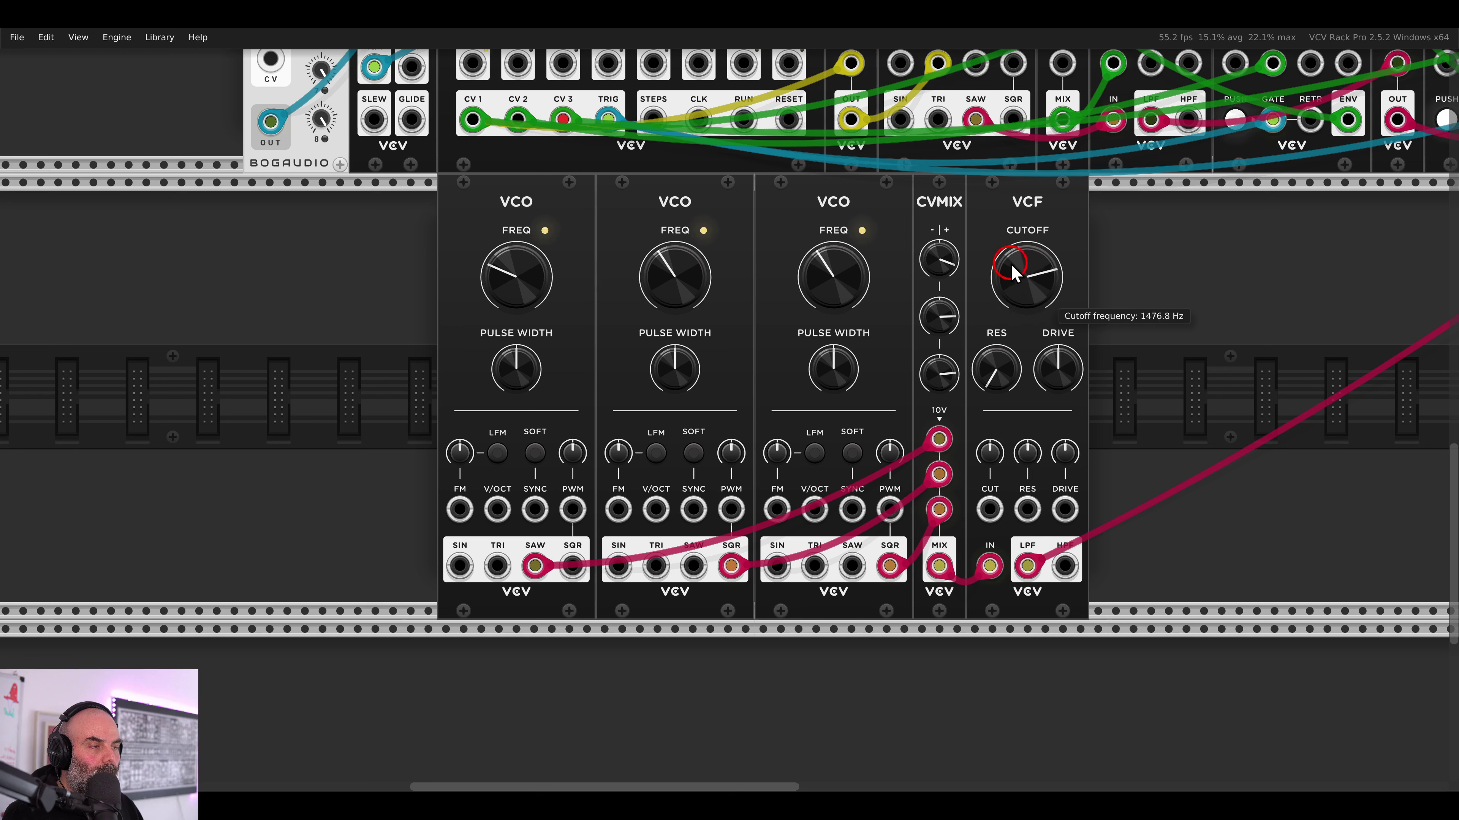
left_click(994, 325)
left_click_drag(1024, 299, 1024, 312)
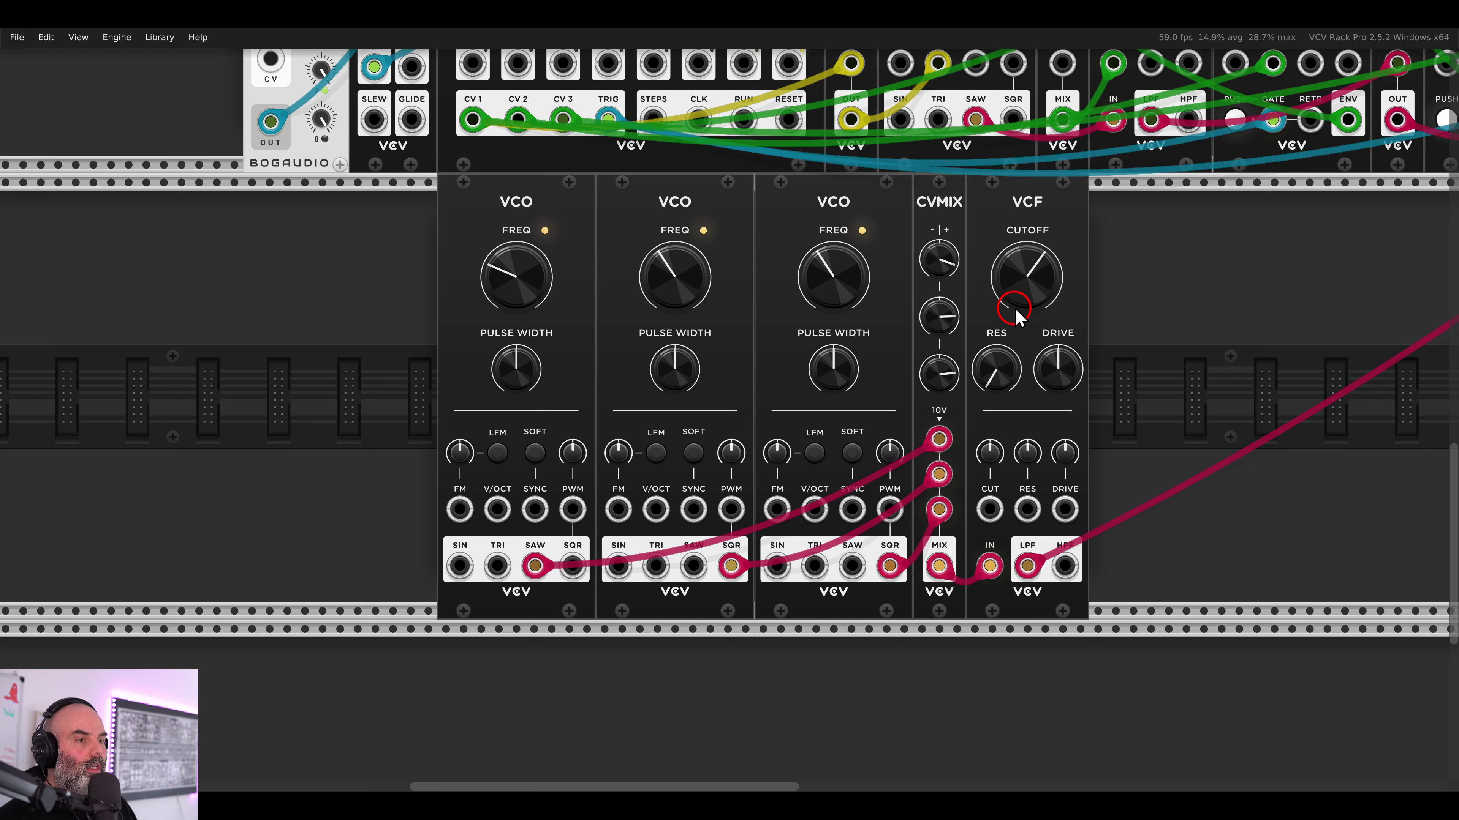
mouse_move(1016, 282)
left_mouse_down()
mouse_move(1016, 245)
mouse_move(1023, 293)
left_mouse_up()
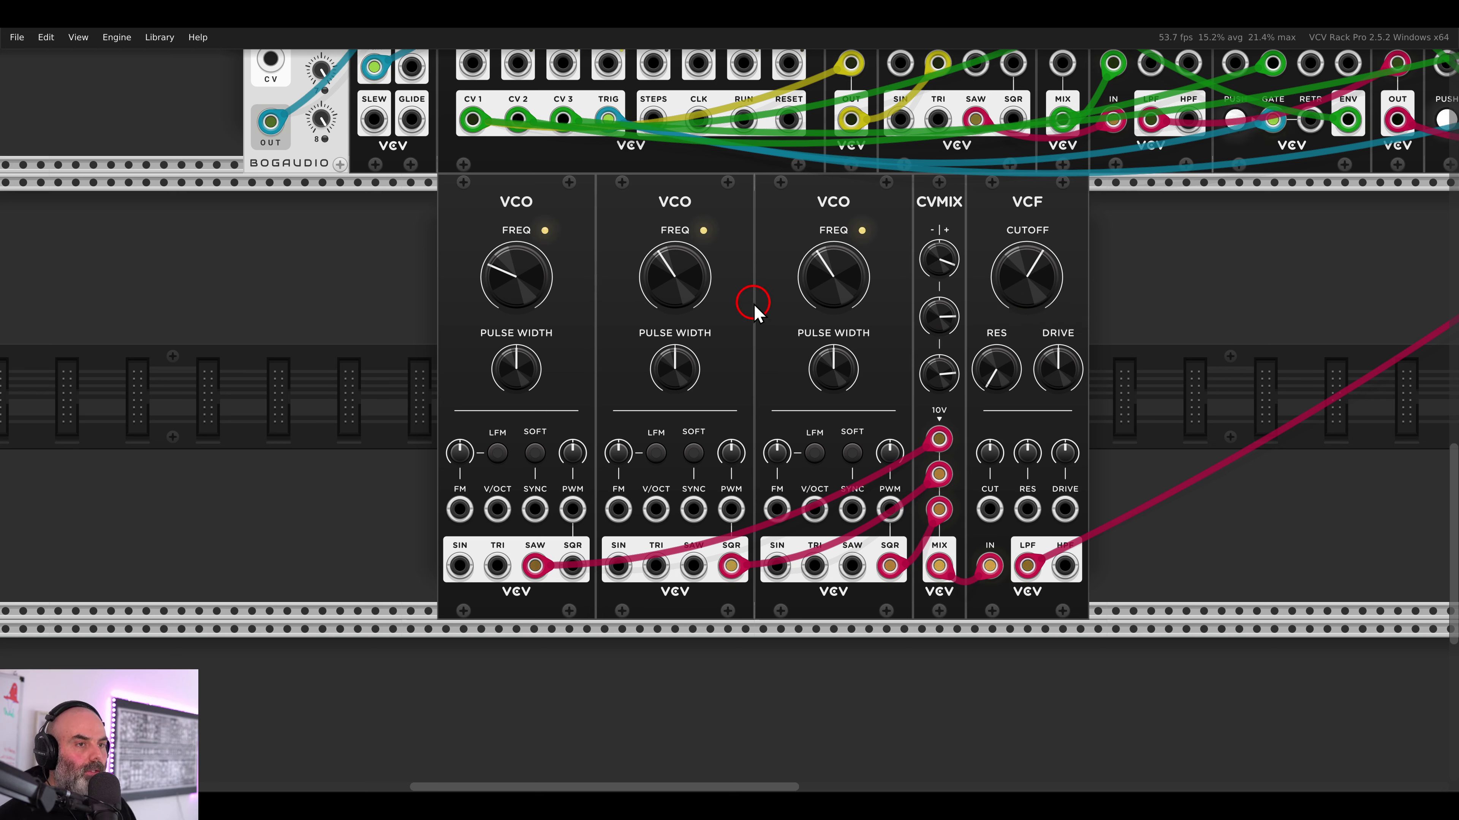
- Add a PROCESS module and a SCOPE module in front of the first VCO of the three-oscillator voice
scroll(755, 305, "down", 2)
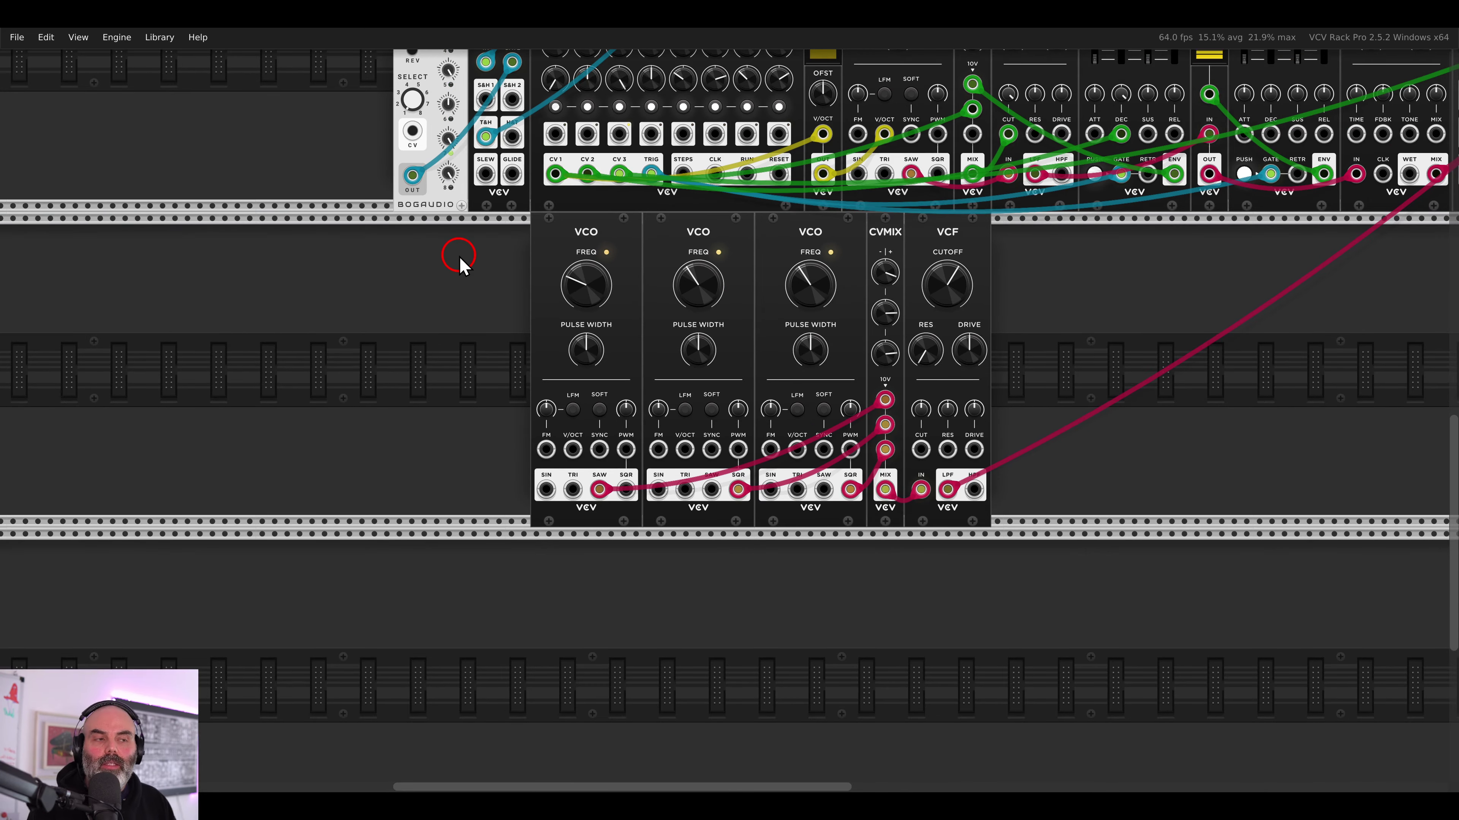
right_click(493, 242)
type("proc")
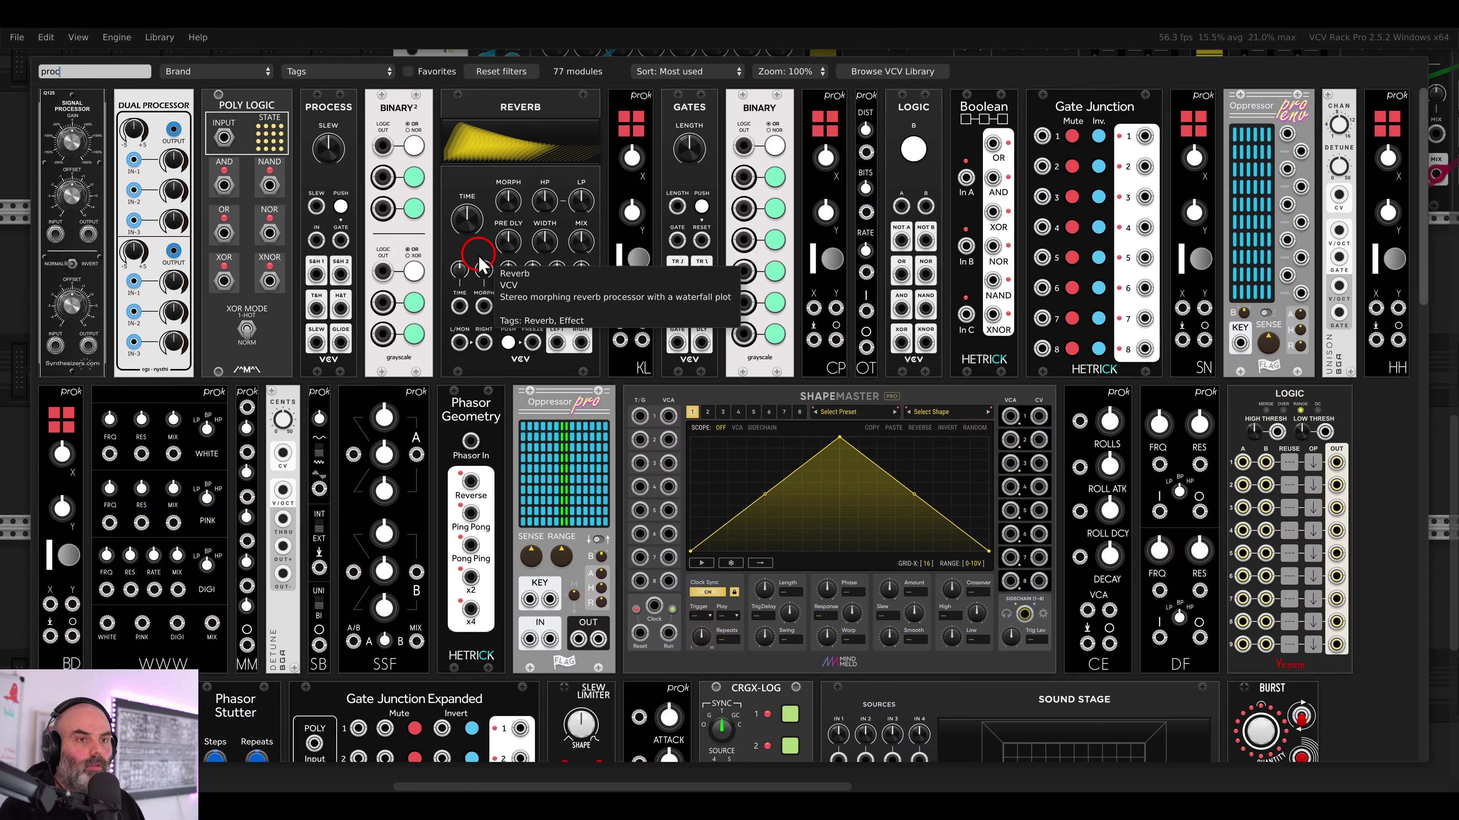
left_click_drag(344, 141, 297, 396)
right_click(415, 270)
key("BackSpace")
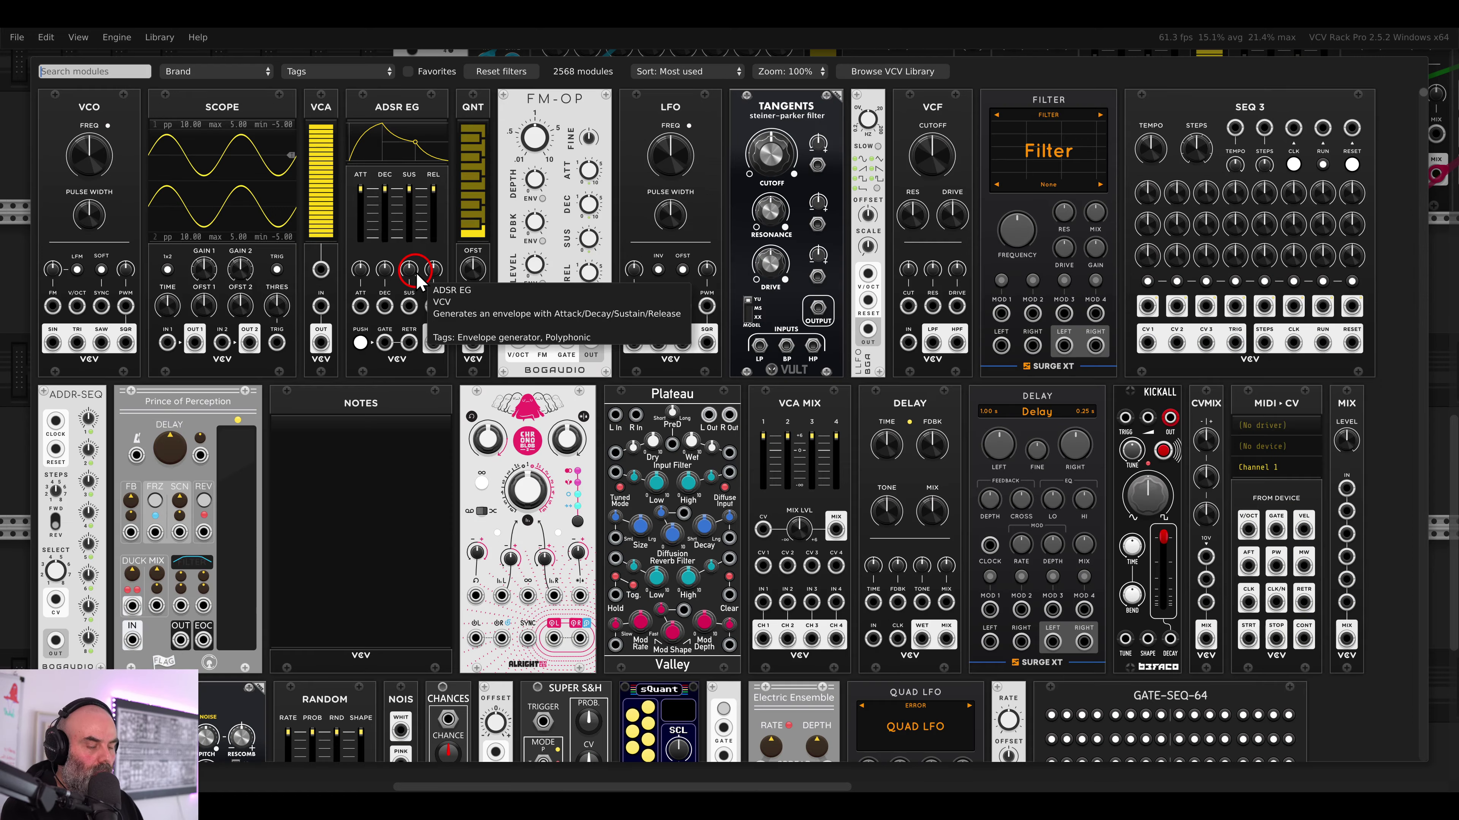
left_click_drag(288, 170, 516, 308)
left_click_drag(303, 239, 373, 241)
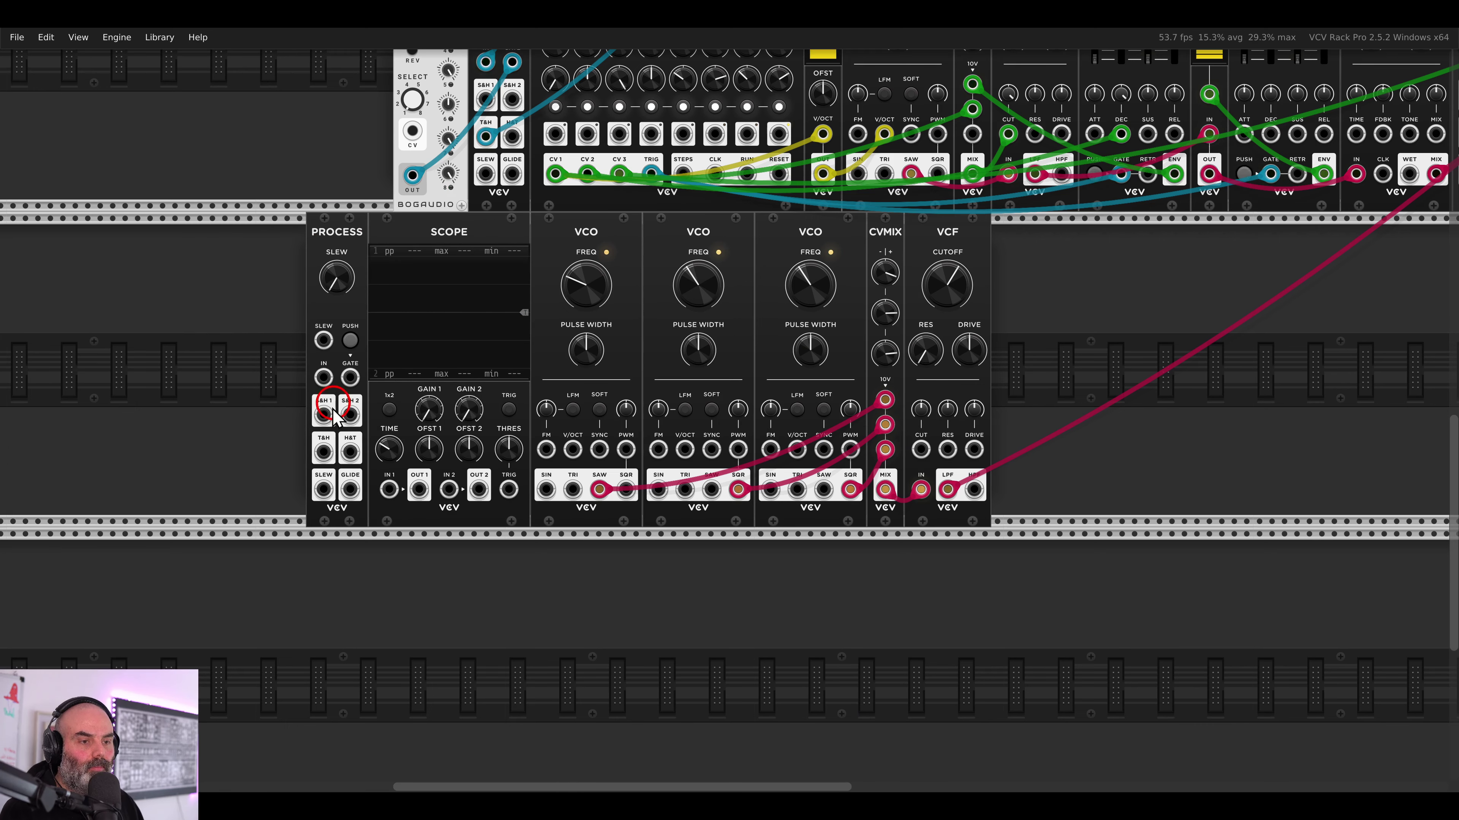
- Add an LFO before PROCESS and patch its triangle through PROCESS's H&T and the scope's first channel to the VCF cutoff input
right_click(282, 391)
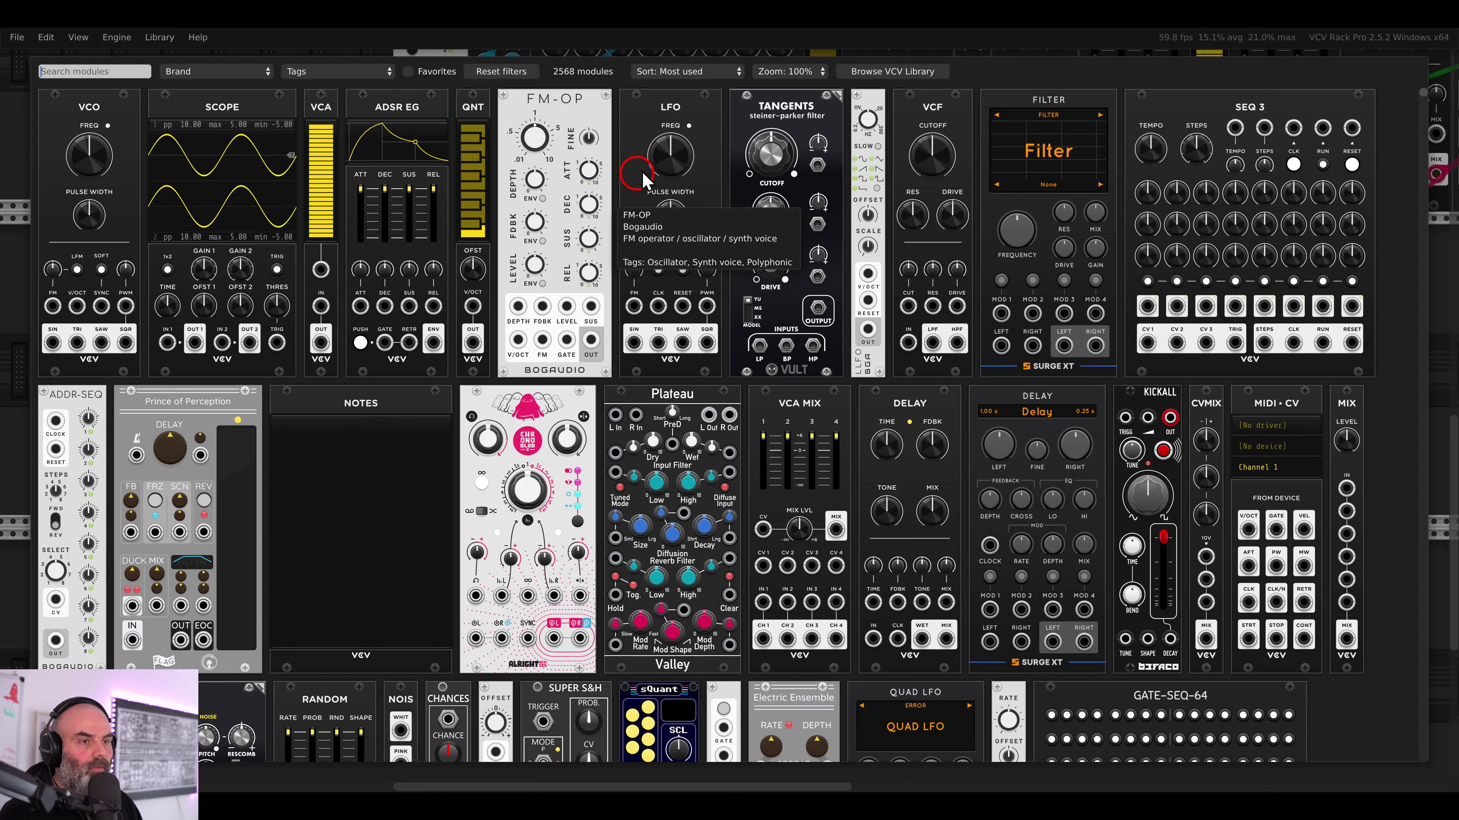
left_click(666, 137)
scroll(305, 427, "up", 1)
scroll(304, 437, "up", 2)
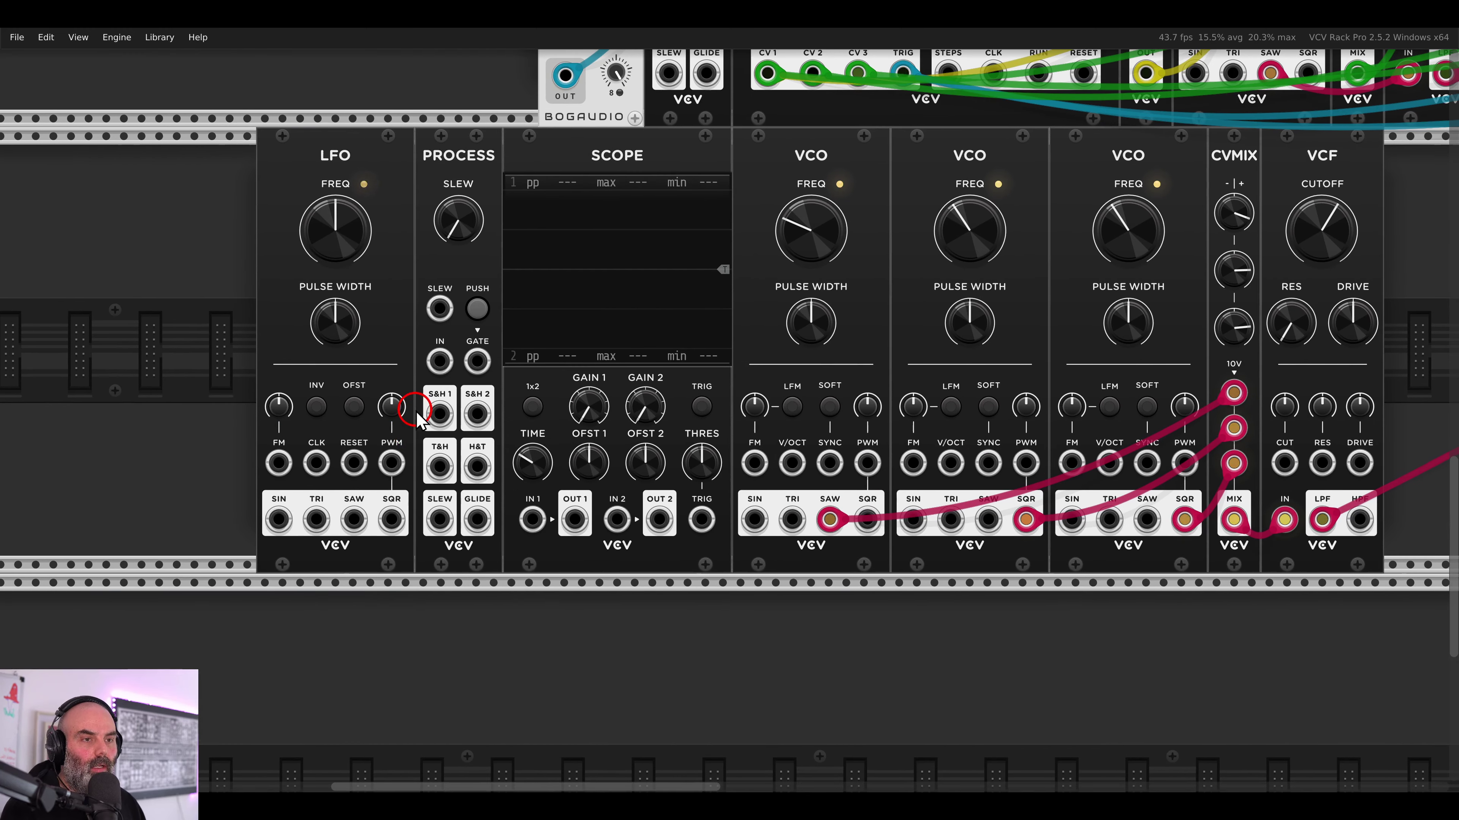
left_click_drag(313, 520, 441, 361)
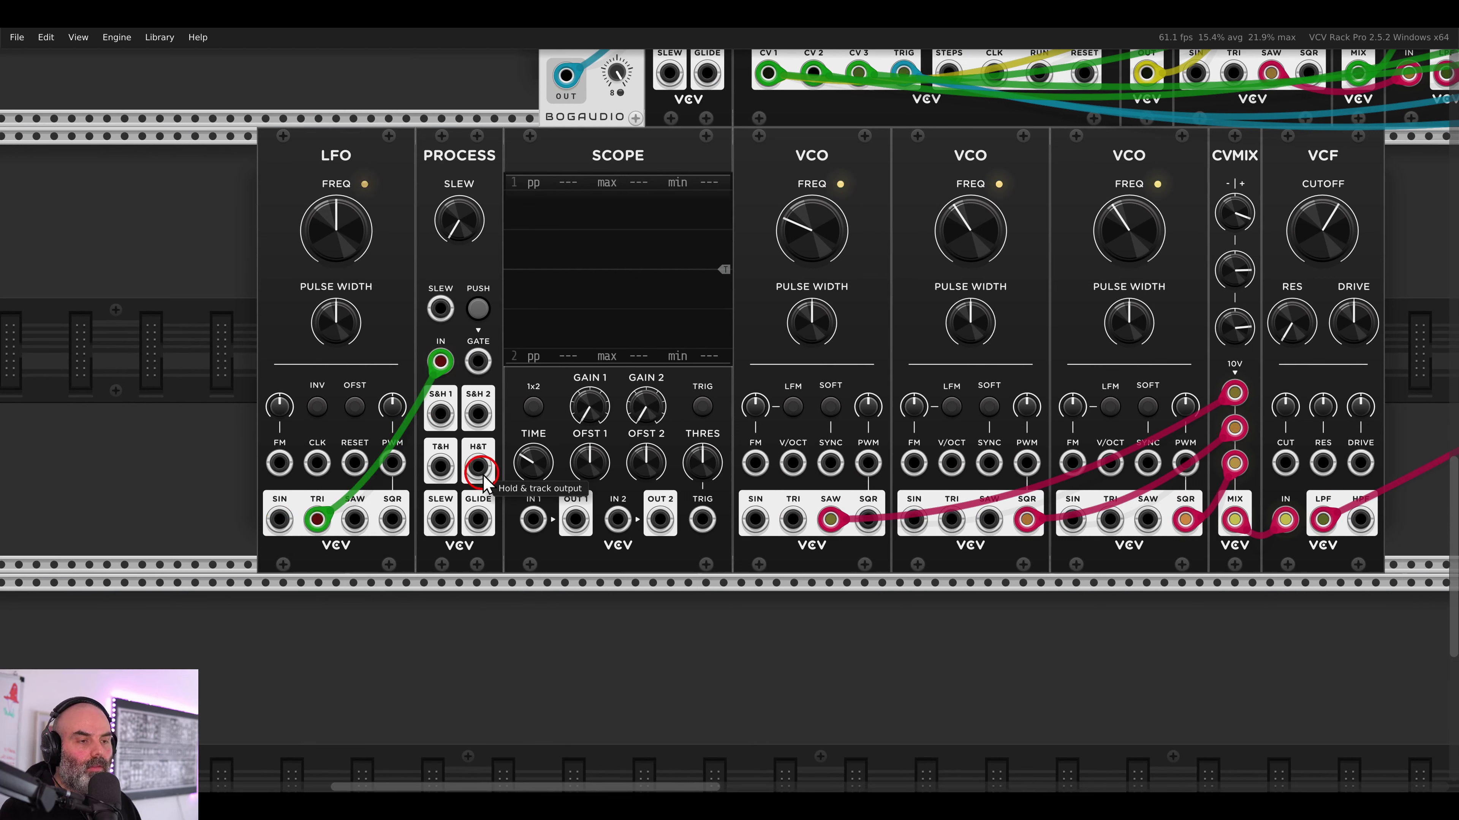
mouse_move(480, 465)
left_mouse_down()
mouse_move(519, 526)
mouse_move(976, 520)
mouse_move(1284, 463)
left_mouse_up()
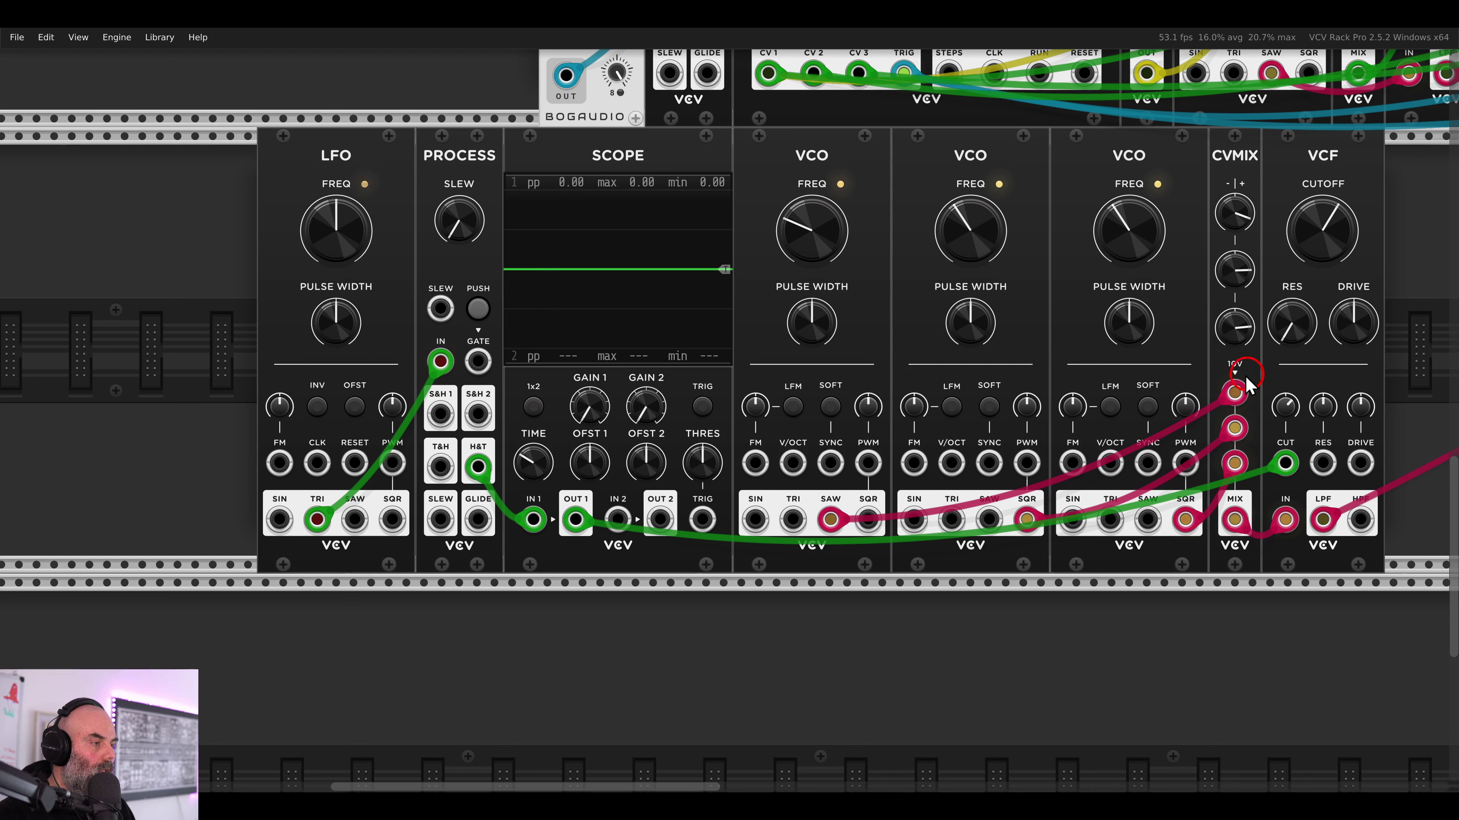
- Raise the LFO frequency and fire PROCESS's gate by hand to test the hold-and-track modulation
left_click(476, 317)
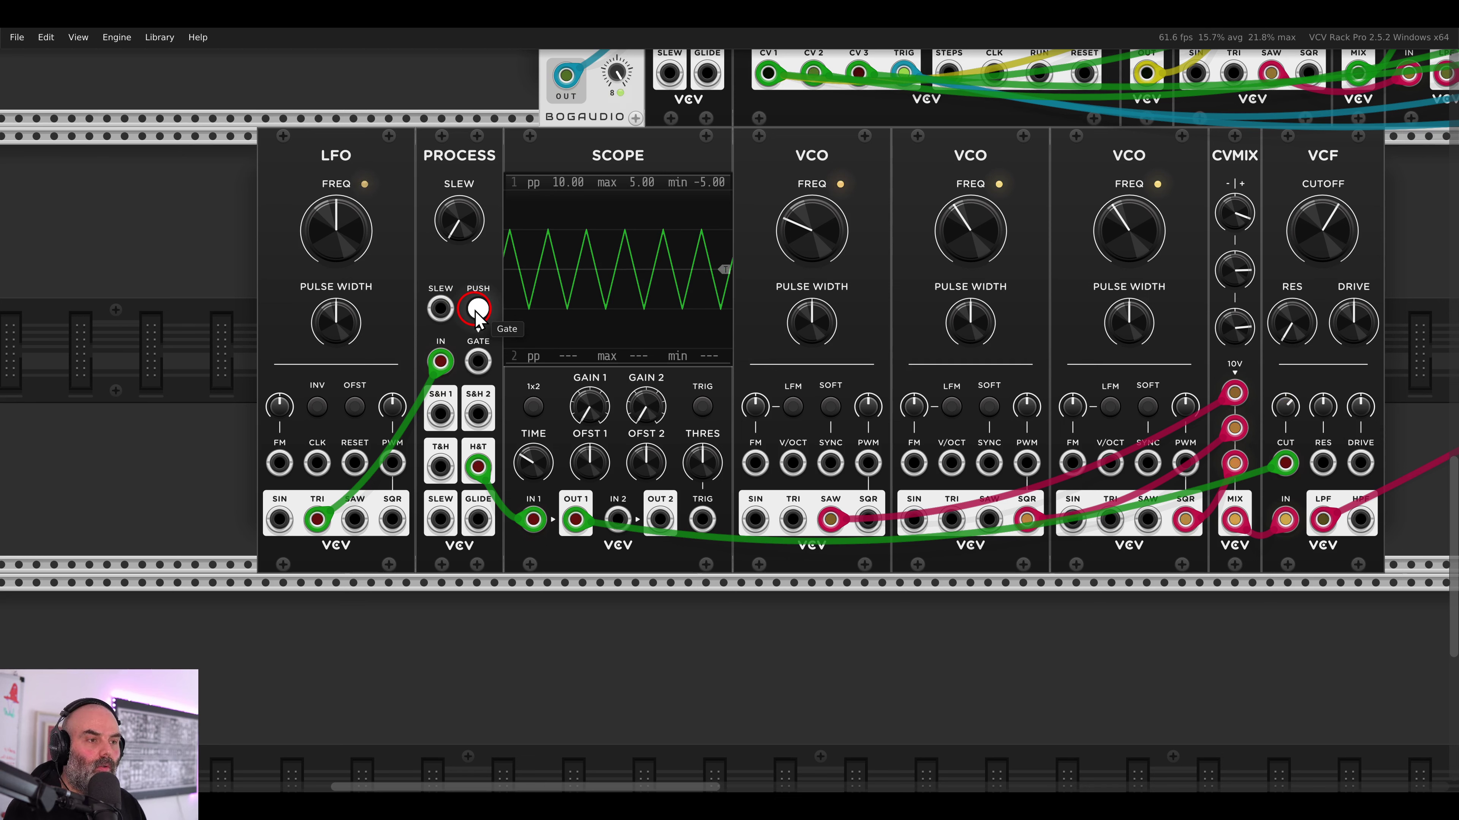
left_click(359, 259)
left_click(478, 310)
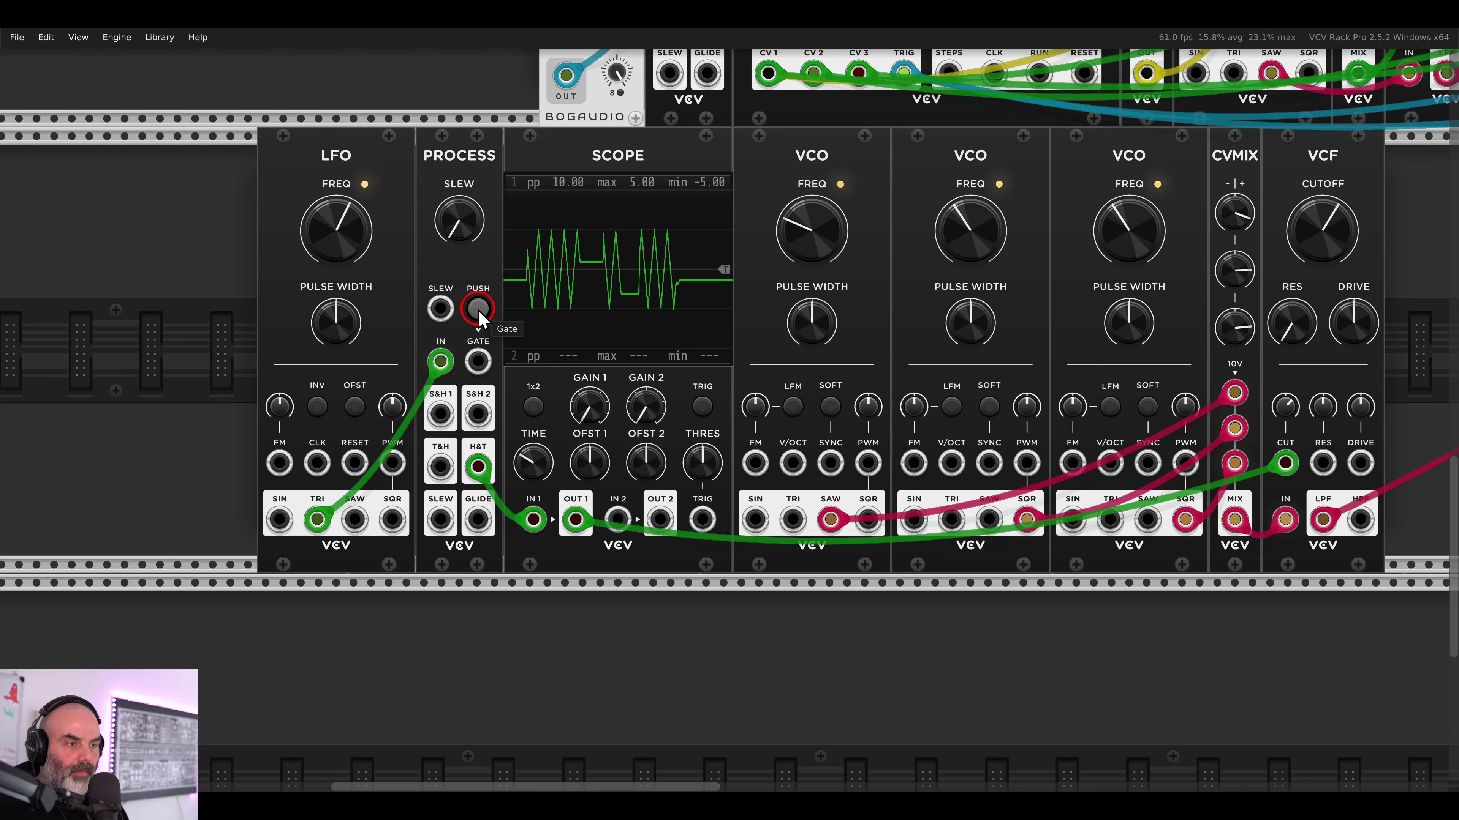
left_click(478, 310)
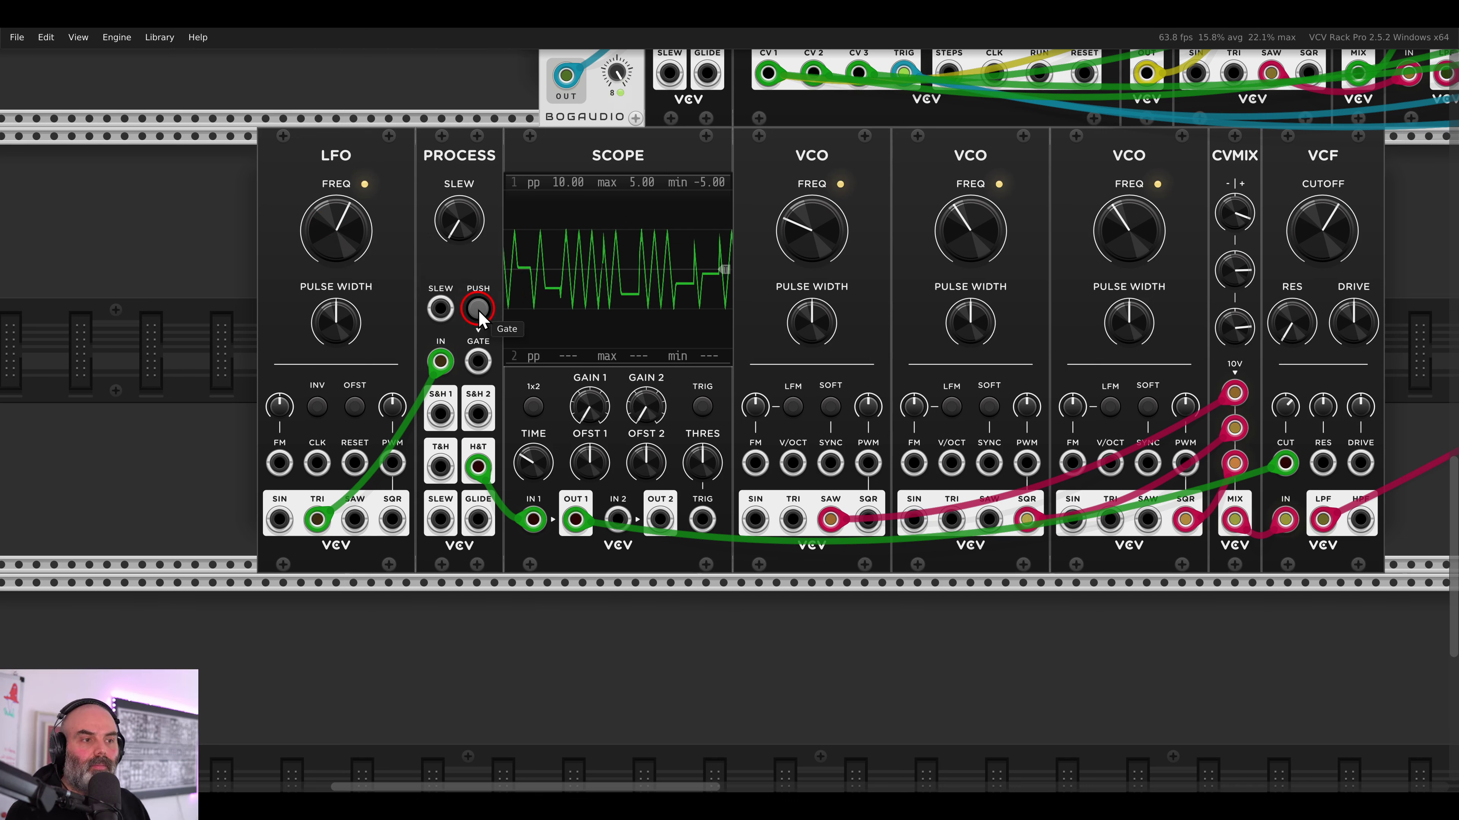
left_click(478, 311)
- Move all modules of the three-oscillator voice together so the row starts in line with the row above
scroll(480, 310, "down", 3)
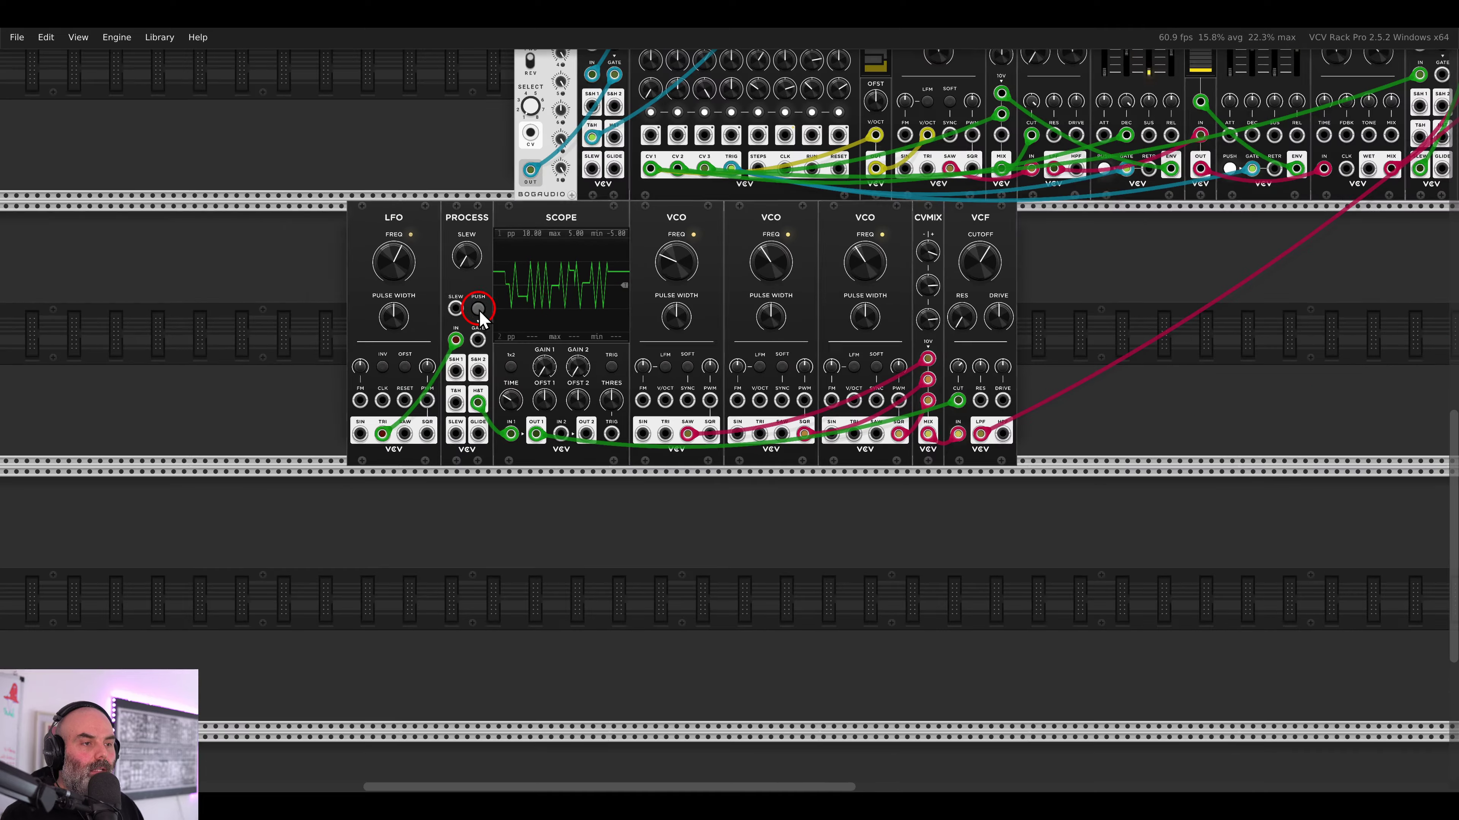
left_click(1097, 296)
left_click_drag(1097, 296, 572, 252)
left_click(456, 296)
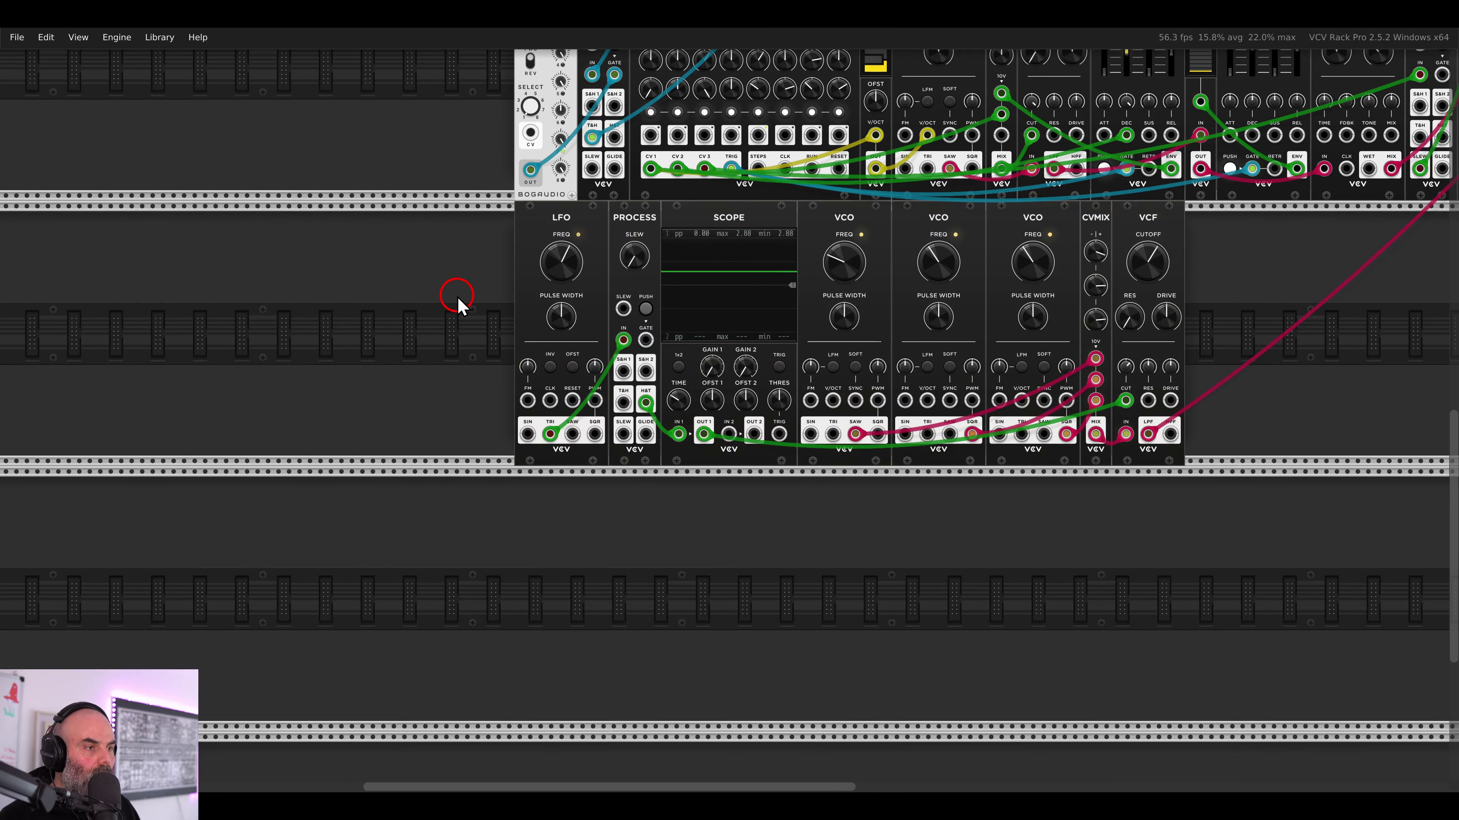
- Duplicate the LFO beside the original, reset the copy's frequency to 2 Hz, and patch its square output into PROCESS's gate input
scroll(457, 296, "up", 5)
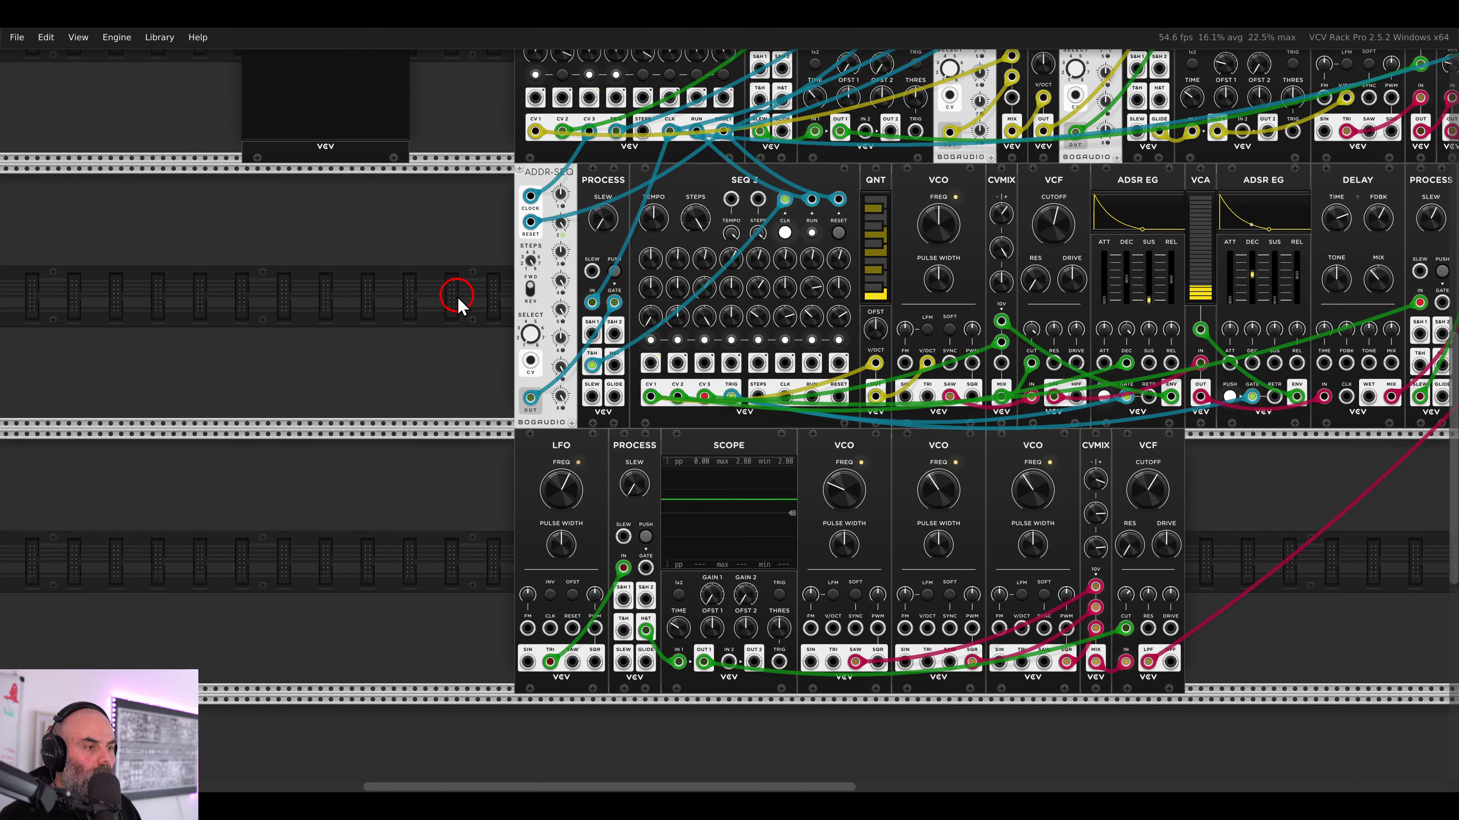
scroll(457, 296, "down", 2)
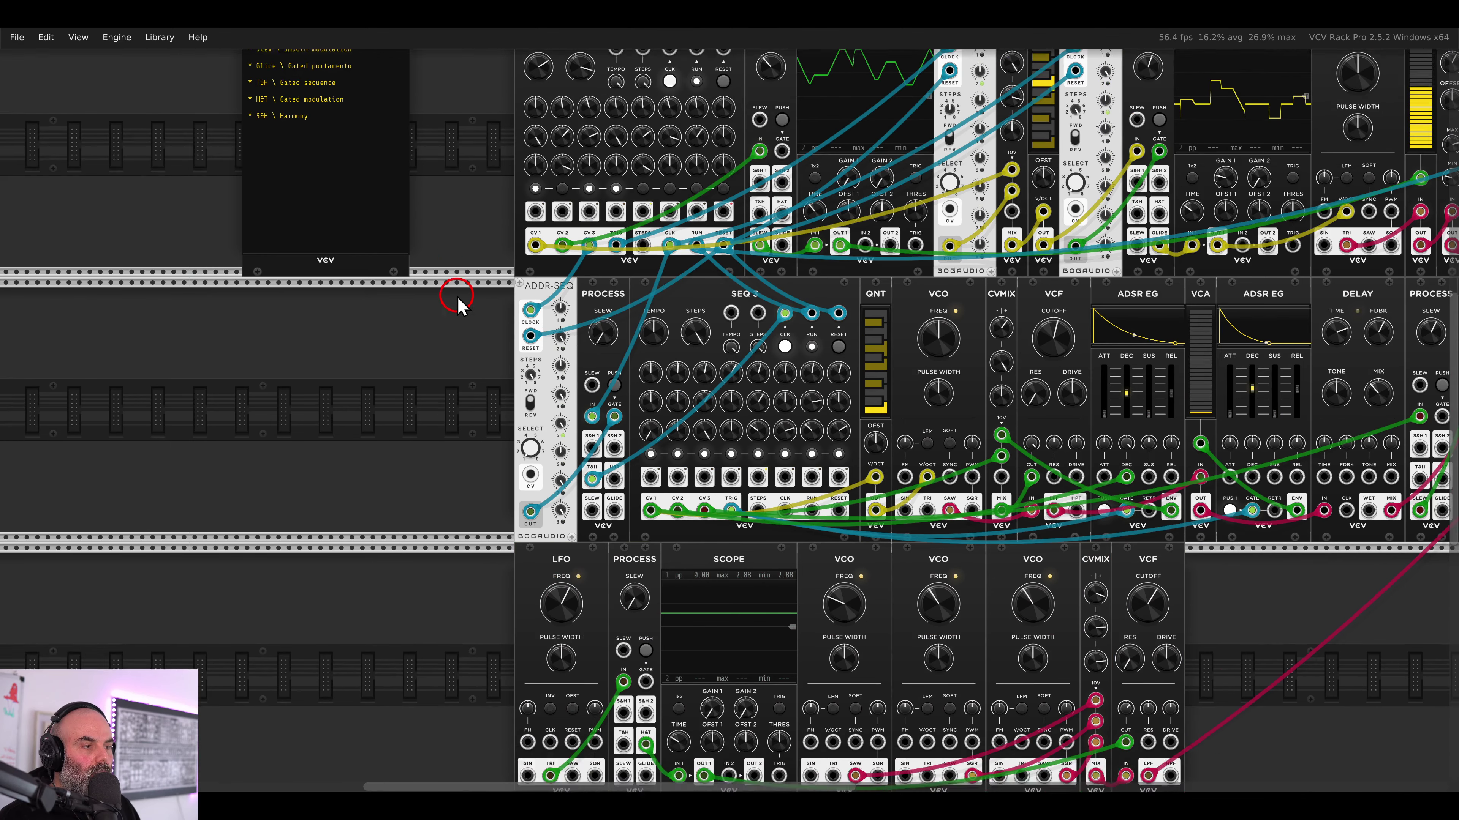
scroll(456, 296, "down", 5)
scroll(465, 348, "up", 2)
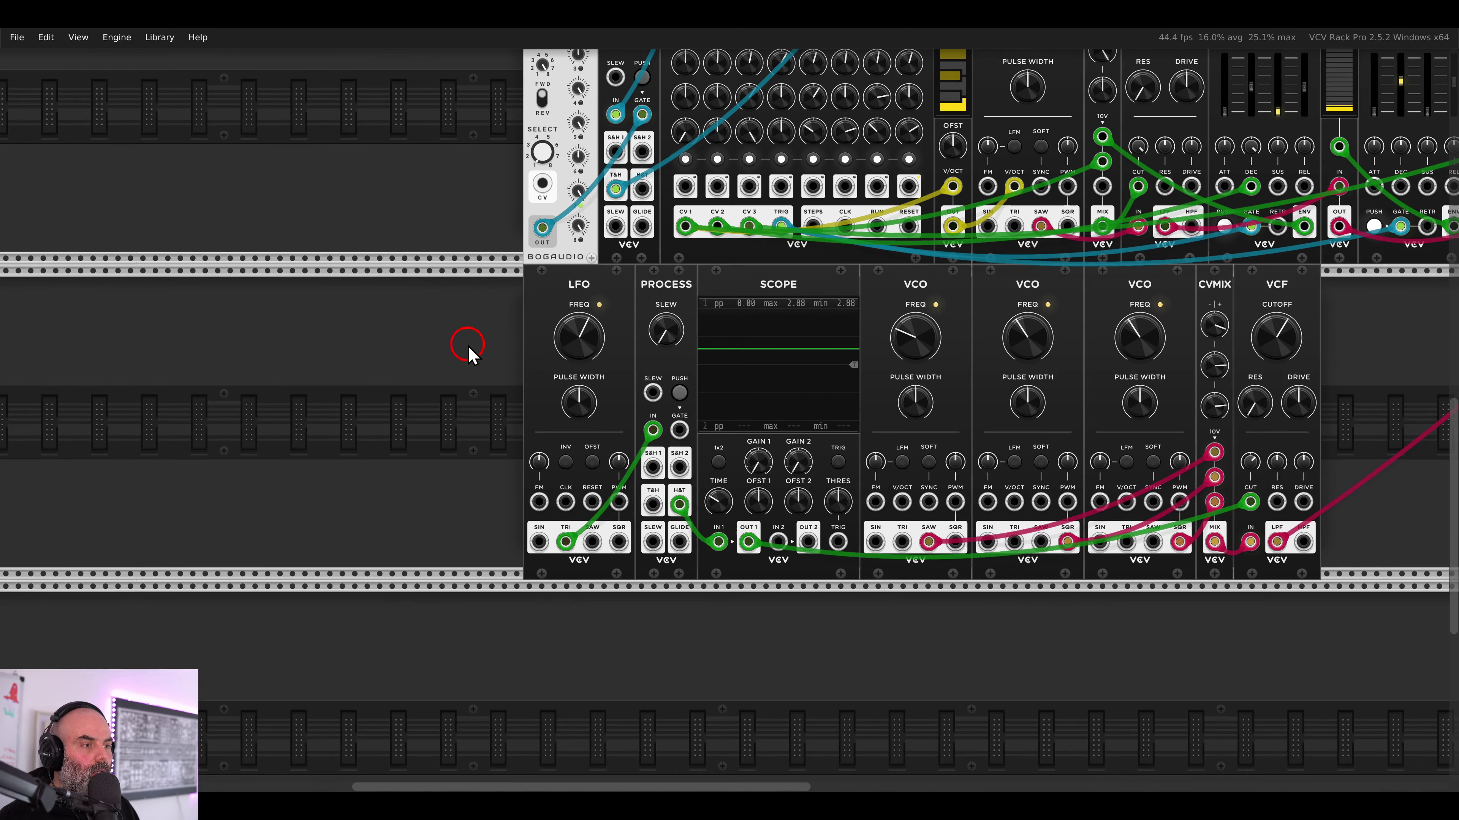
scroll(475, 354, "up", 1)
left_click_drag(483, 322, 256, 233)
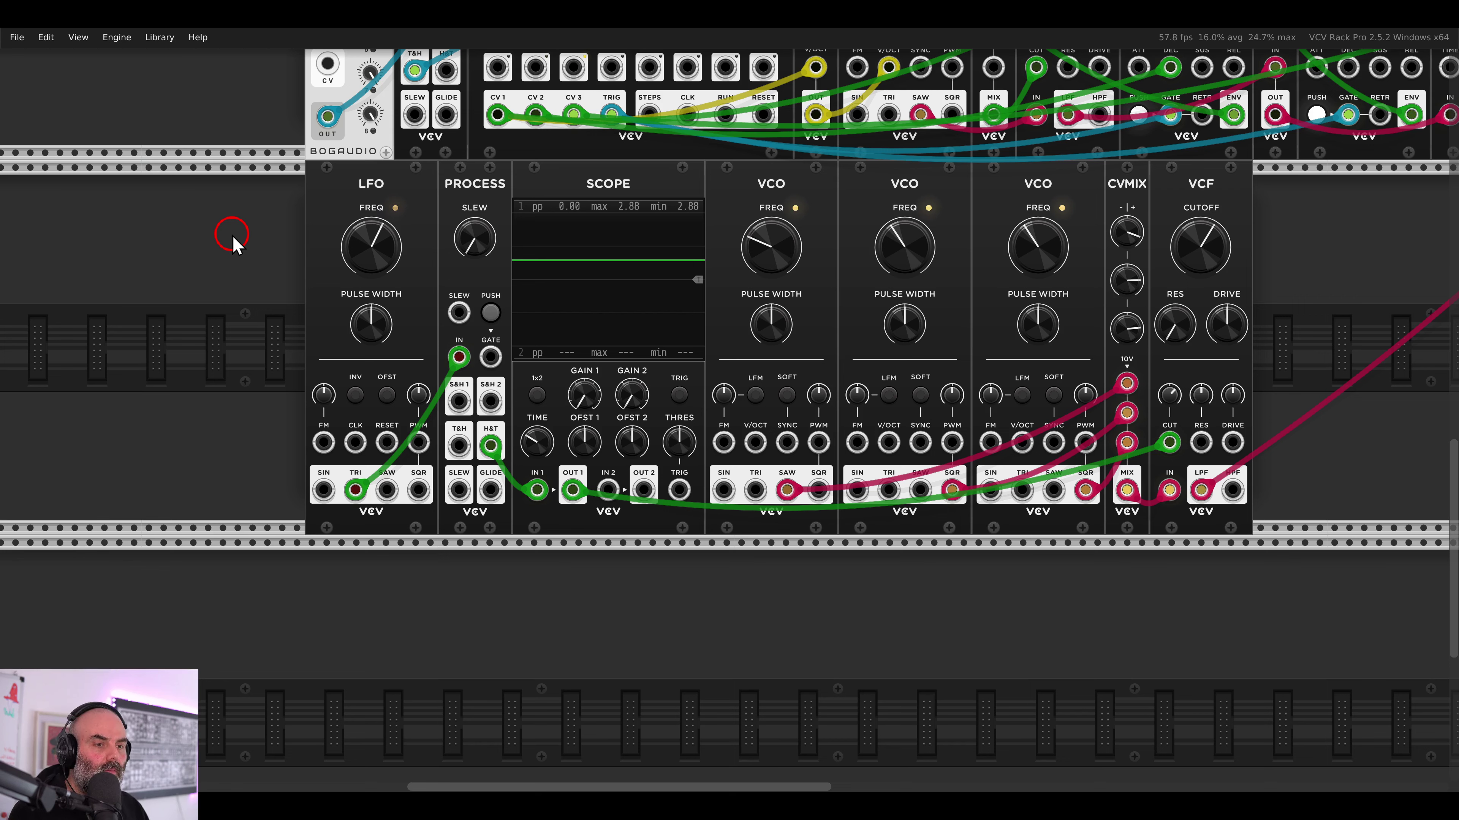
key("ctrl+d")
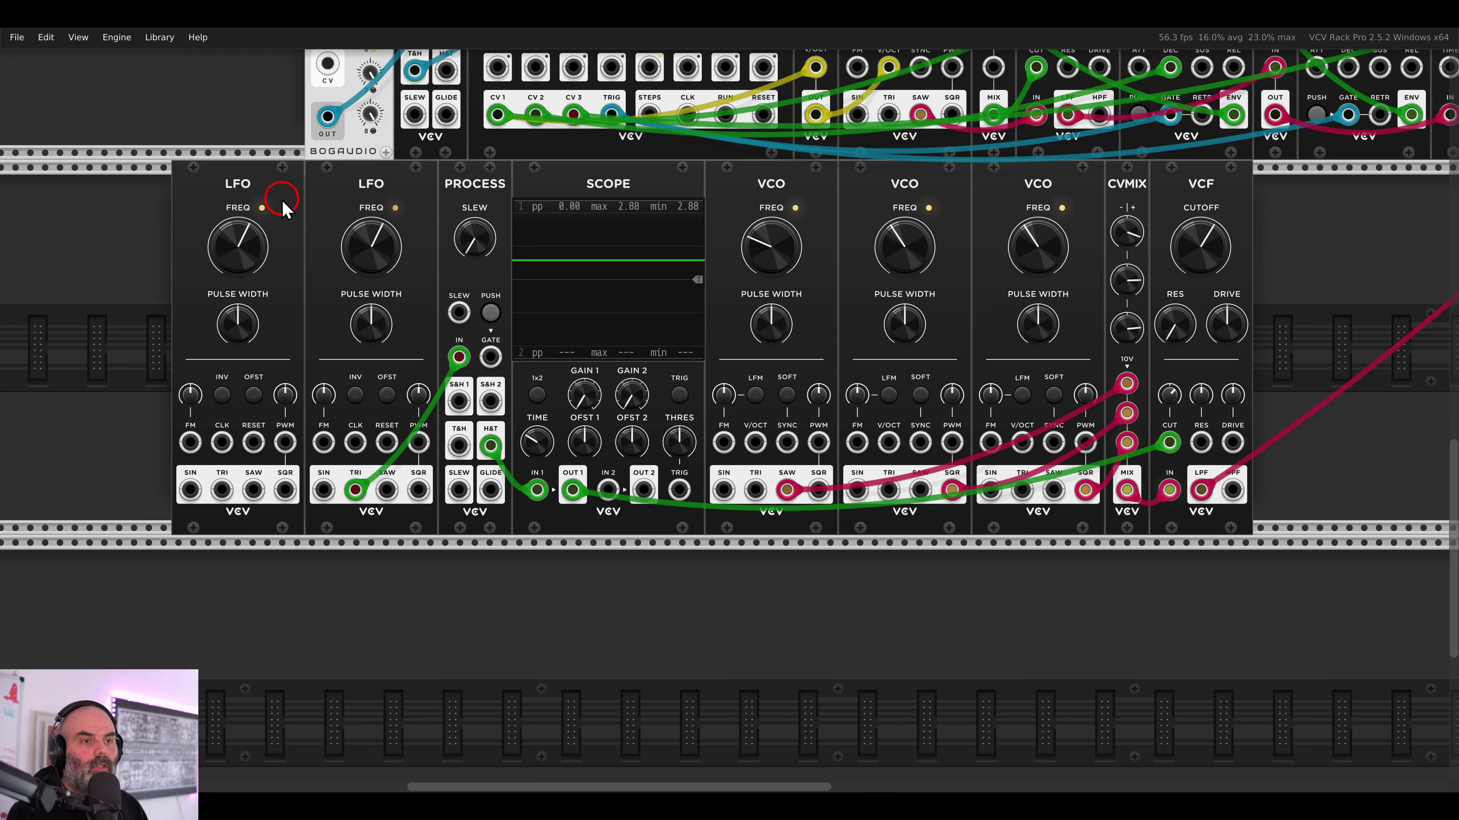
left_click_drag(283, 209, 462, 247)
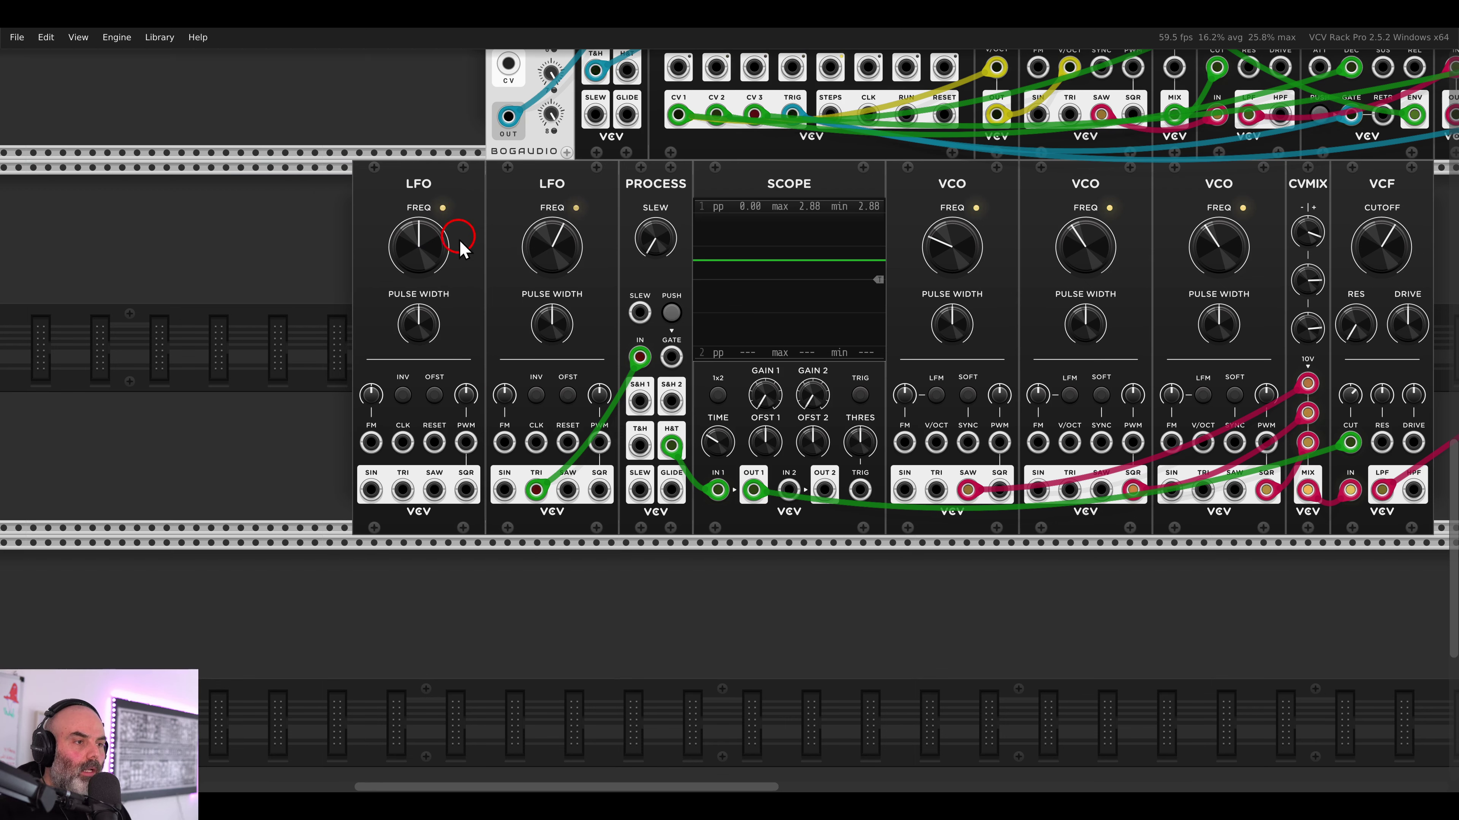
left_click_drag(468, 488, 671, 357)
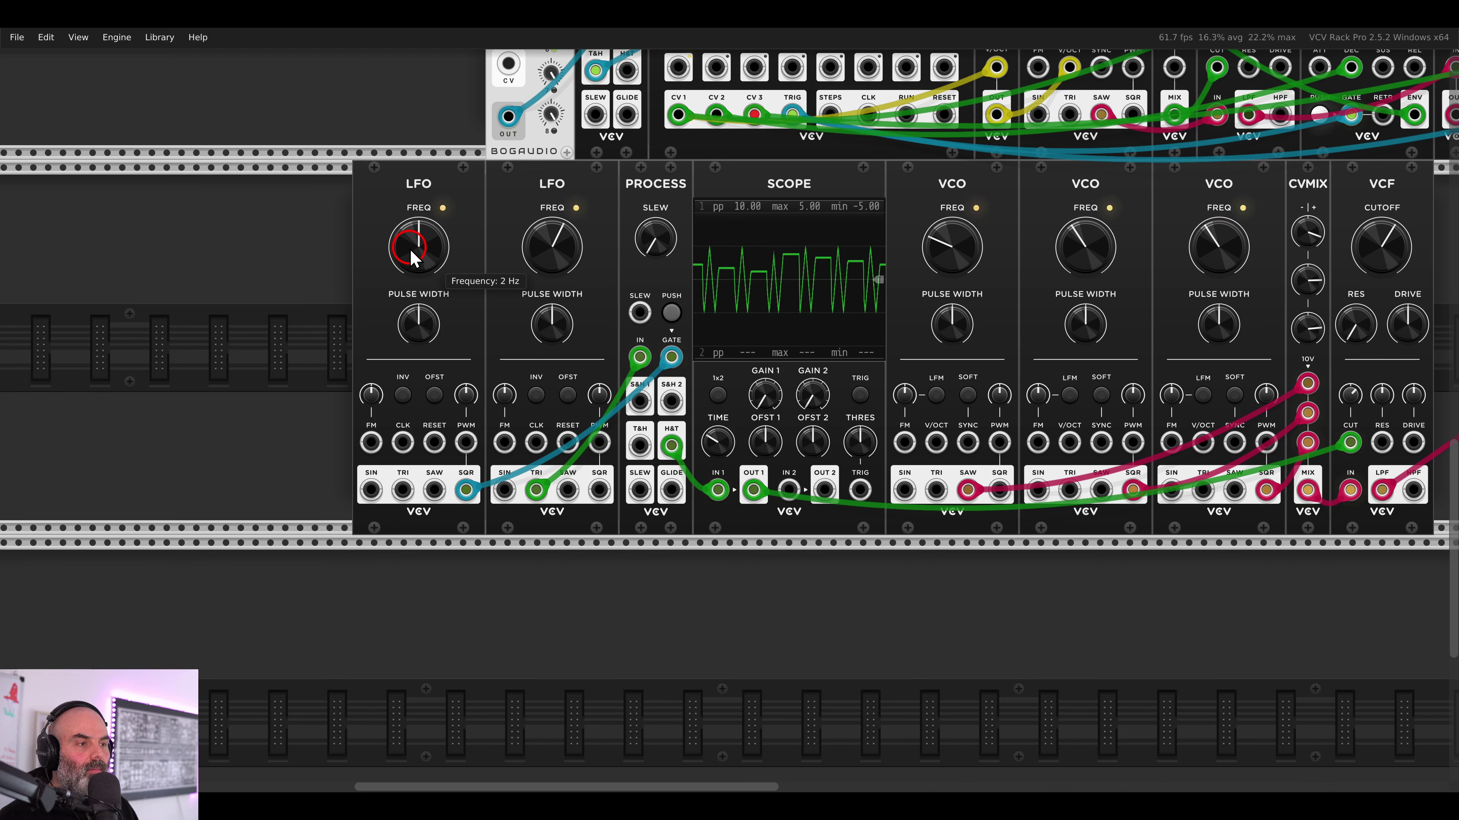
- Insert a SCOPE between the two LFOs and patch the gate LFO's triangle output into its first input
scroll(428, 280, "down", 2)
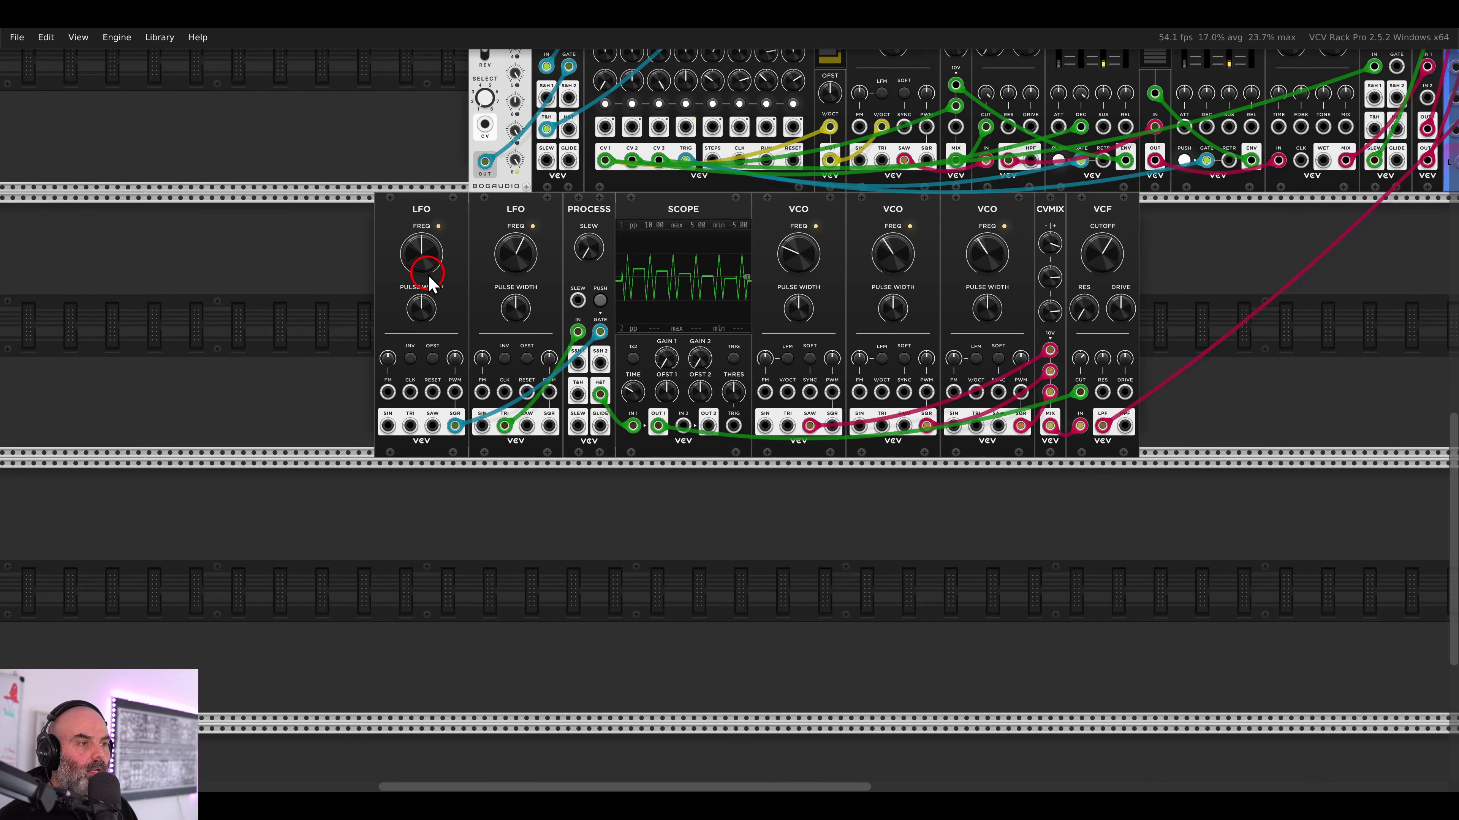
scroll(440, 290, "down", 2)
scroll(439, 287, "up", 5)
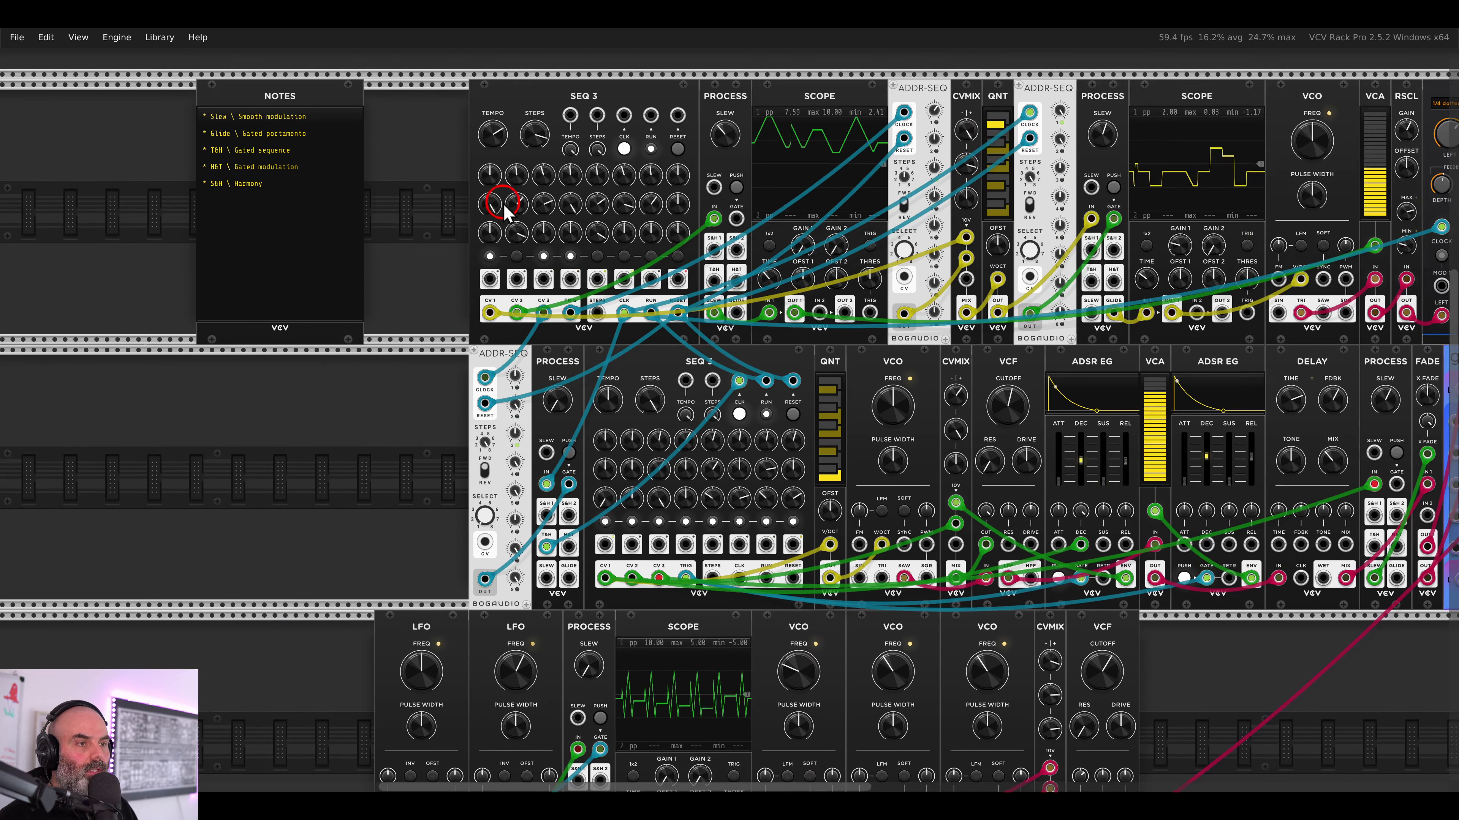
scroll(563, 207, "up", 5)
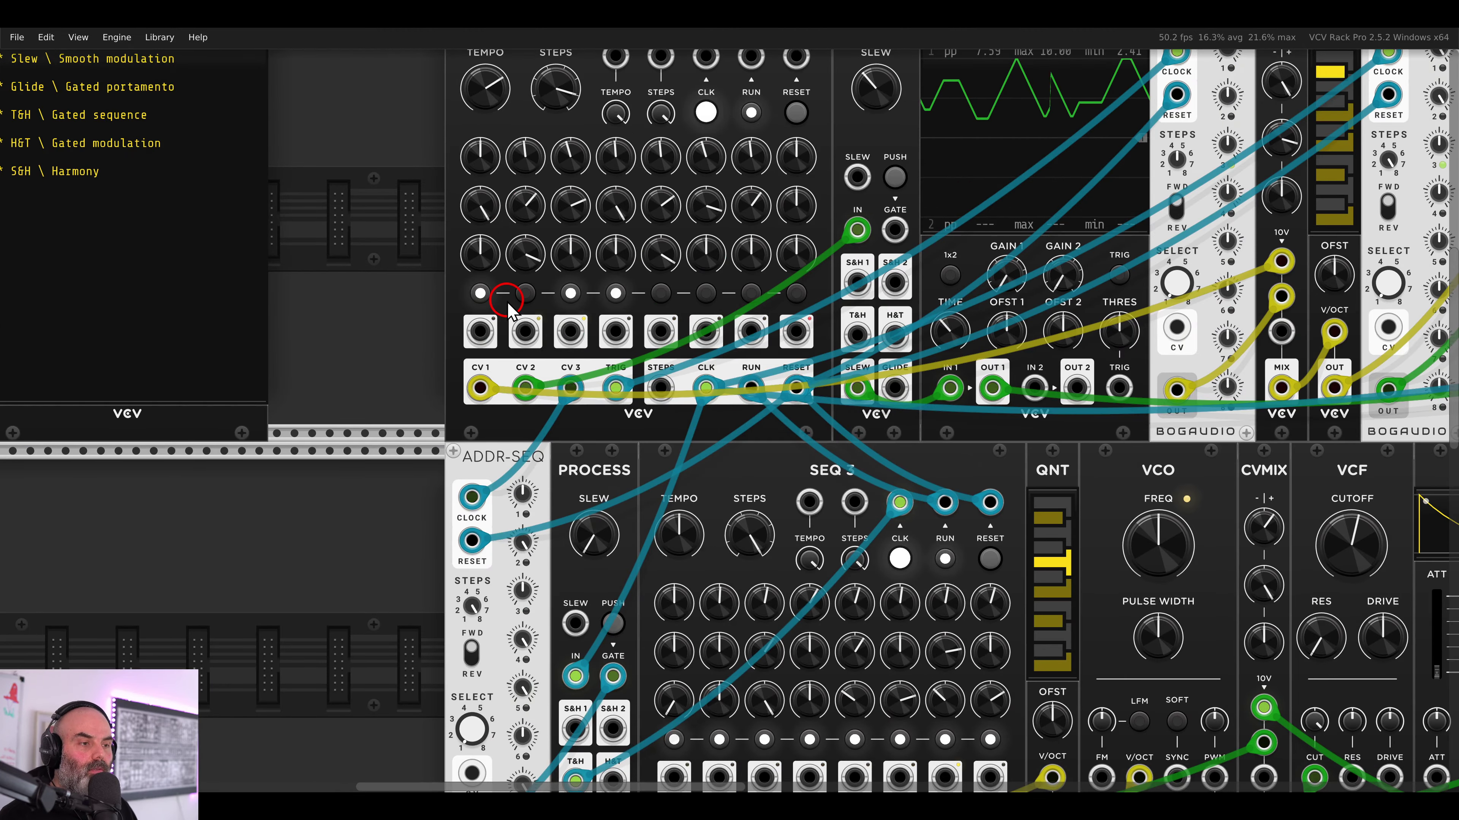
scroll(509, 311, "down", 5)
scroll(483, 322, "down", 5)
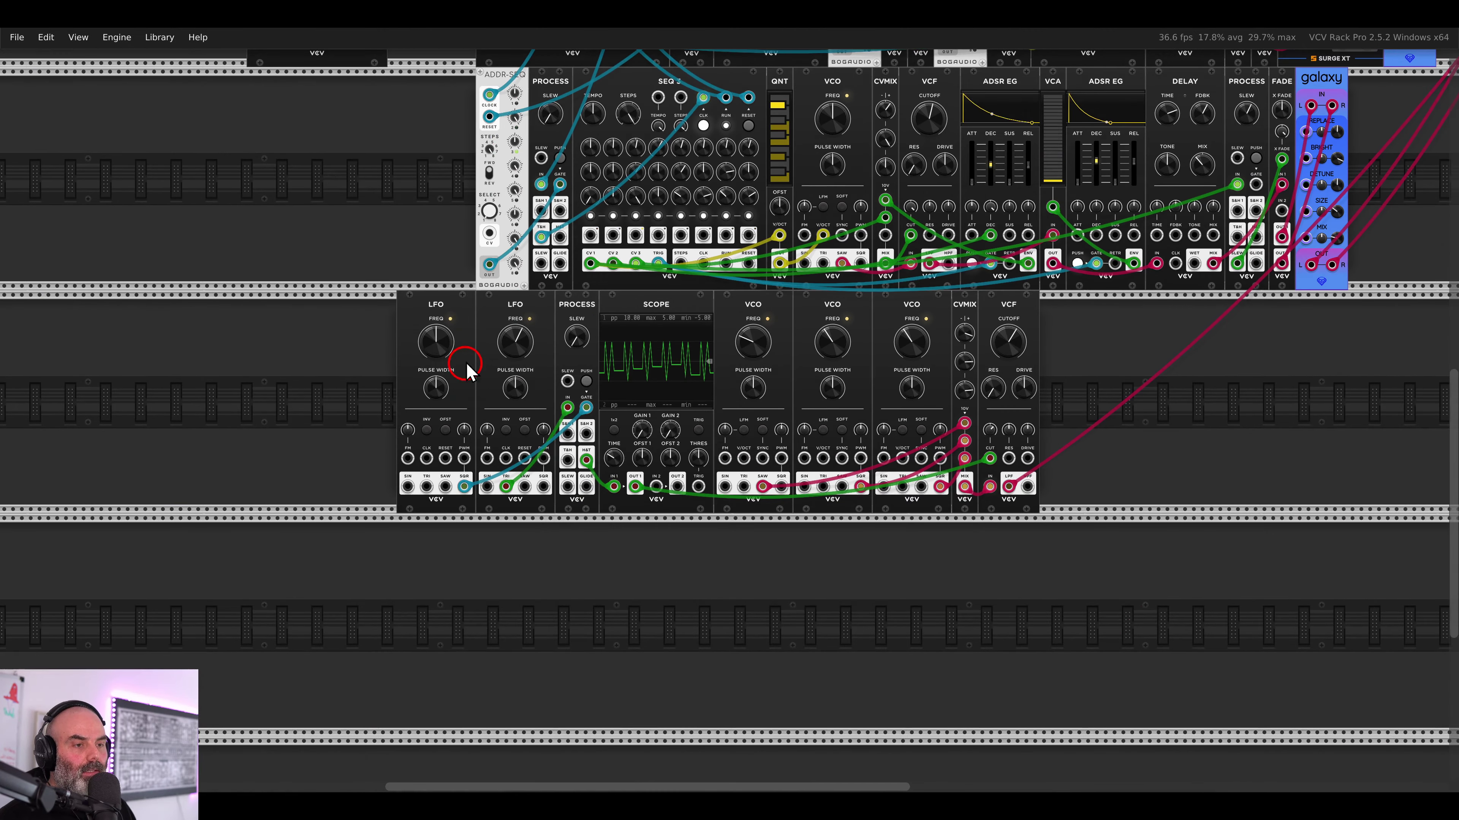
left_click_drag(462, 310, 329, 313)
right_click(380, 335)
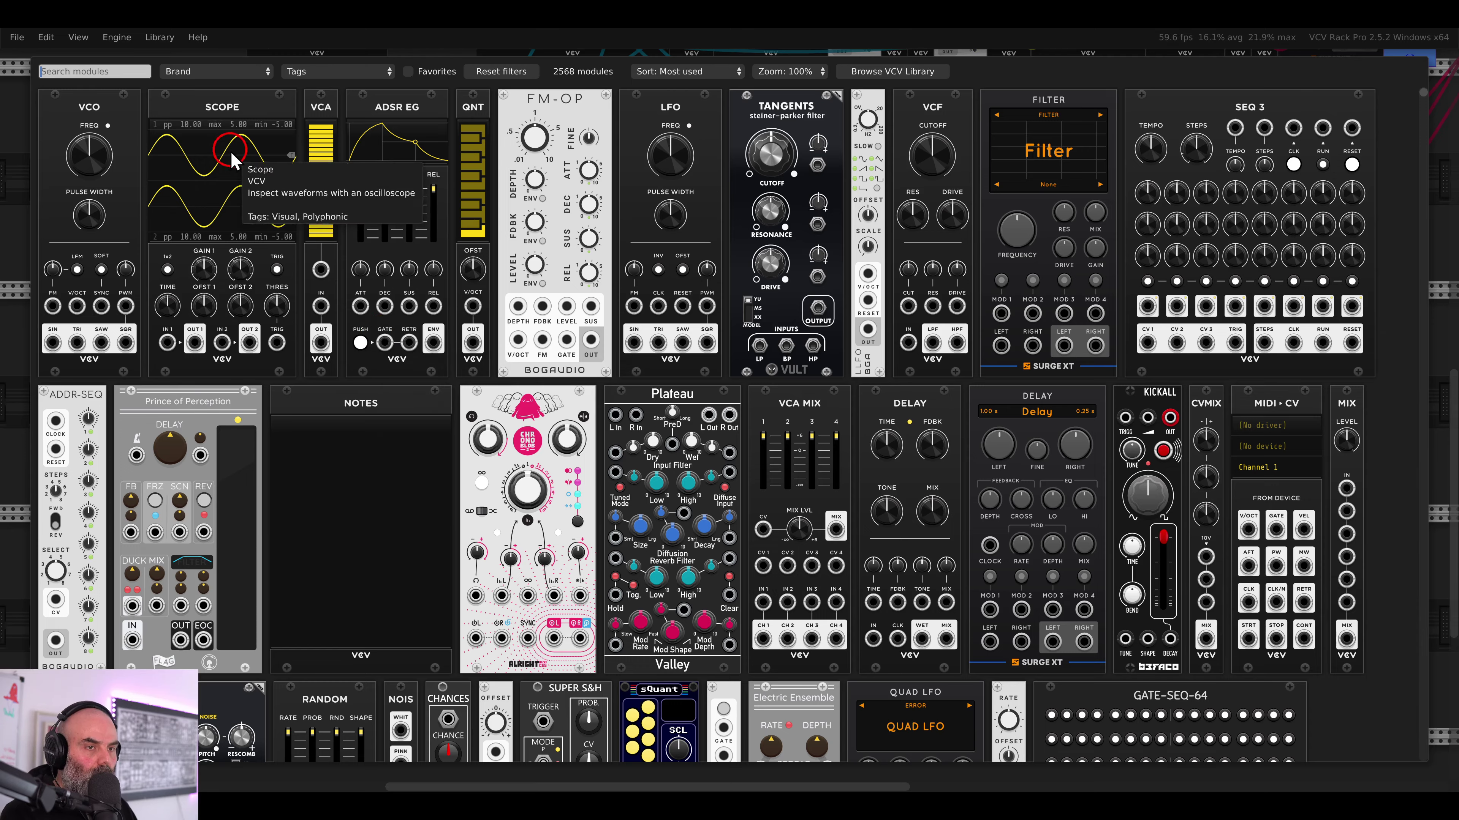
left_click_drag(232, 156, 404, 375)
left_click_drag(302, 299, 320, 299)
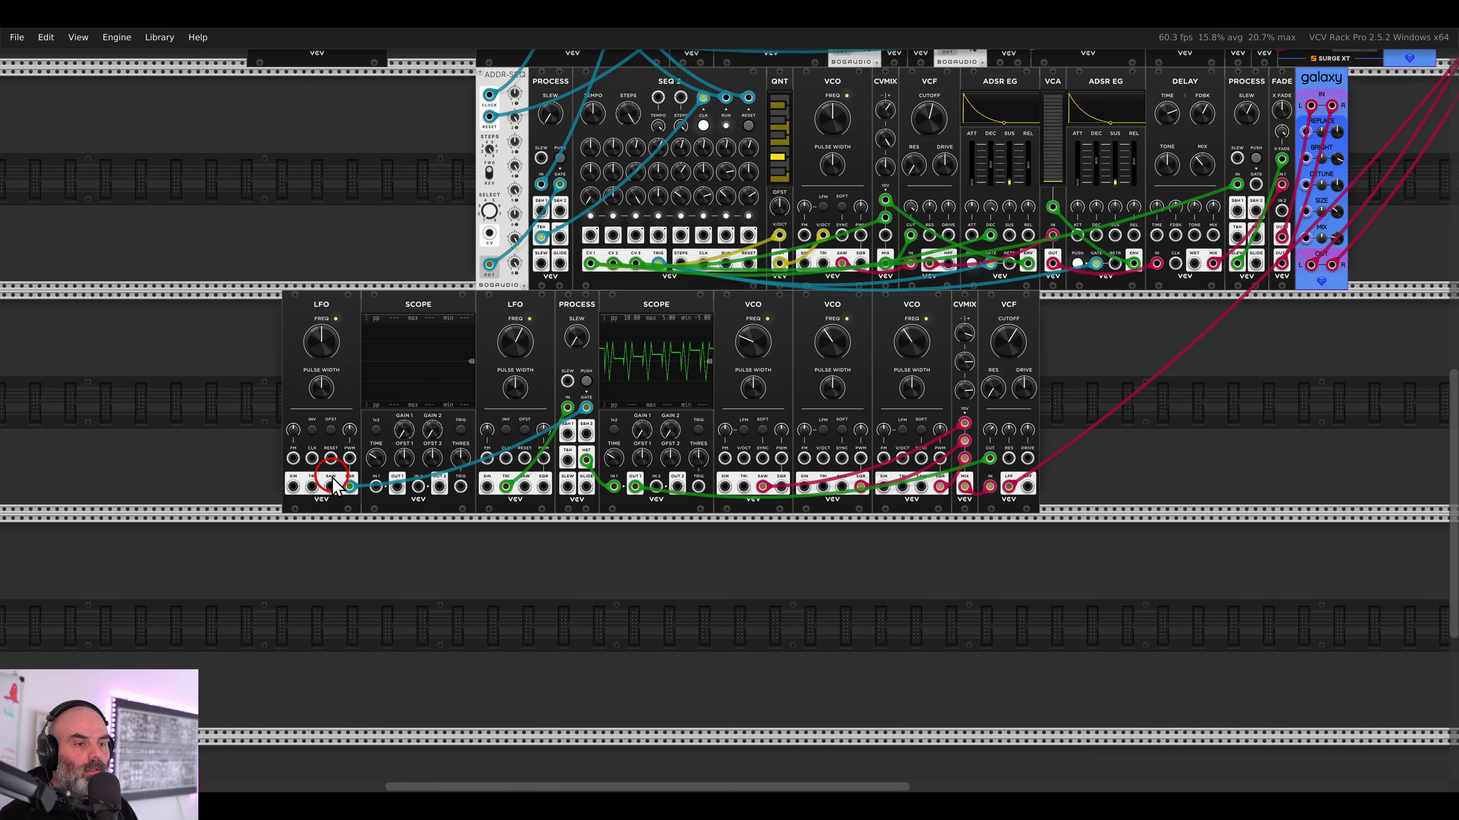
left_click_drag(349, 486, 313, 488)
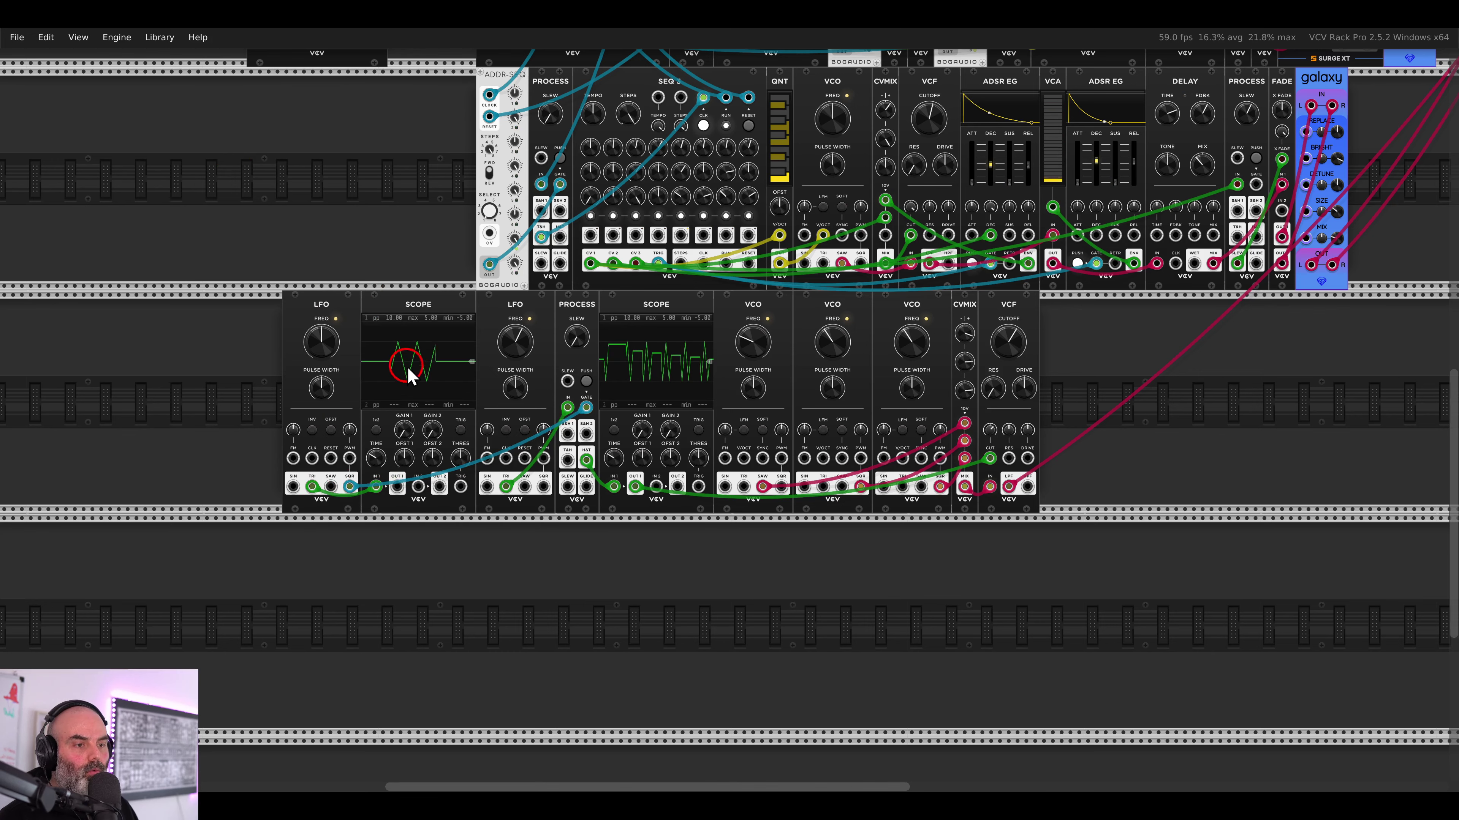
- Patch the TRIG output of the upper SEQ 3 into the gate LFO's reset input
scroll(410, 374, "up", 3)
left_click_drag(330, 648, 561, 527)
scroll(354, 586, "up", 5)
scroll(549, 528, "down", 3)
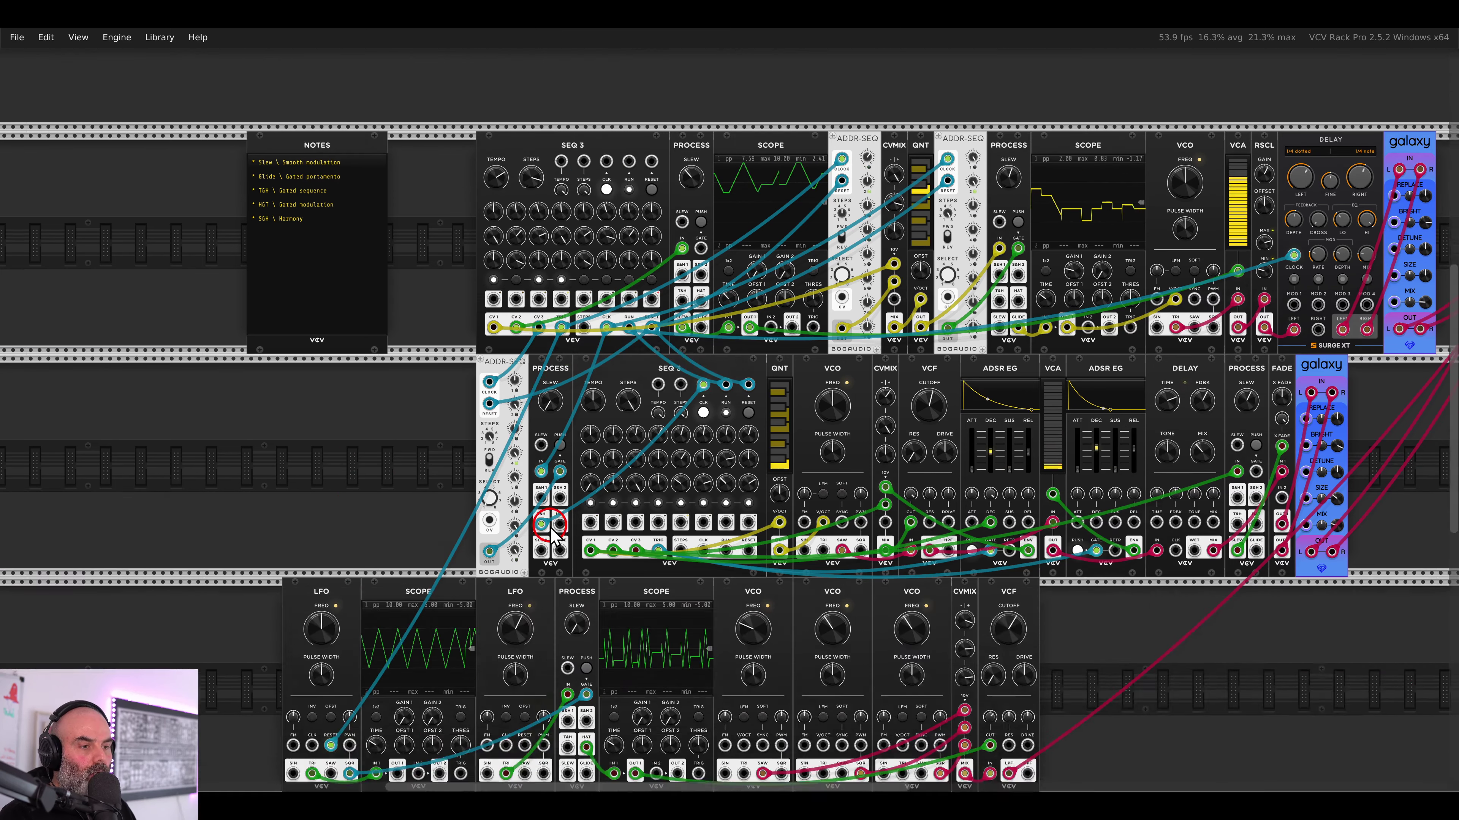
- Sweep the gate LFO's frequency up to about 5.1 Hz and back down to a slow rate
scroll(454, 474, "down", 6)
scroll(282, 288, "up", 5)
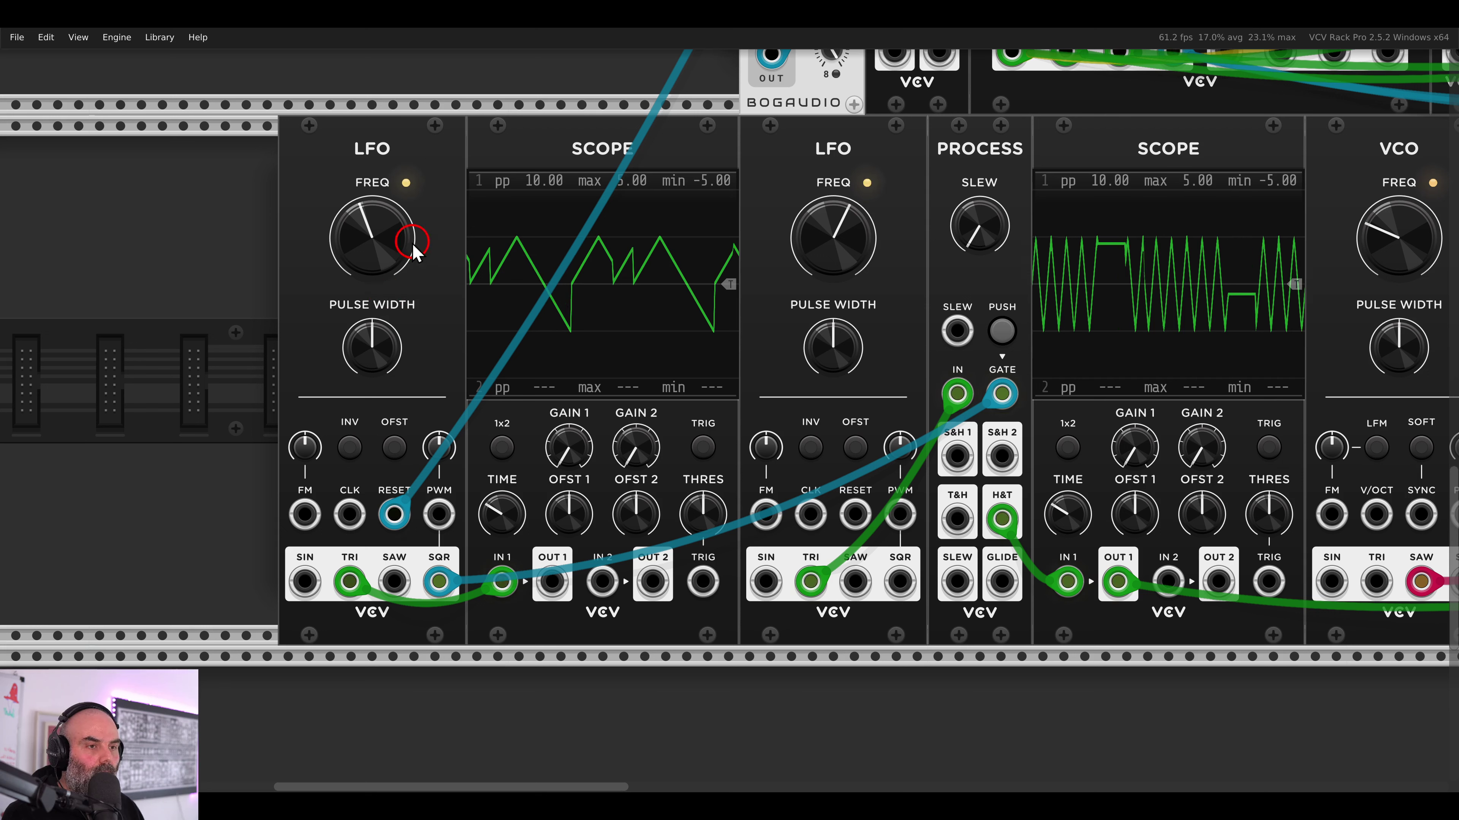
mouse_move(395, 248)
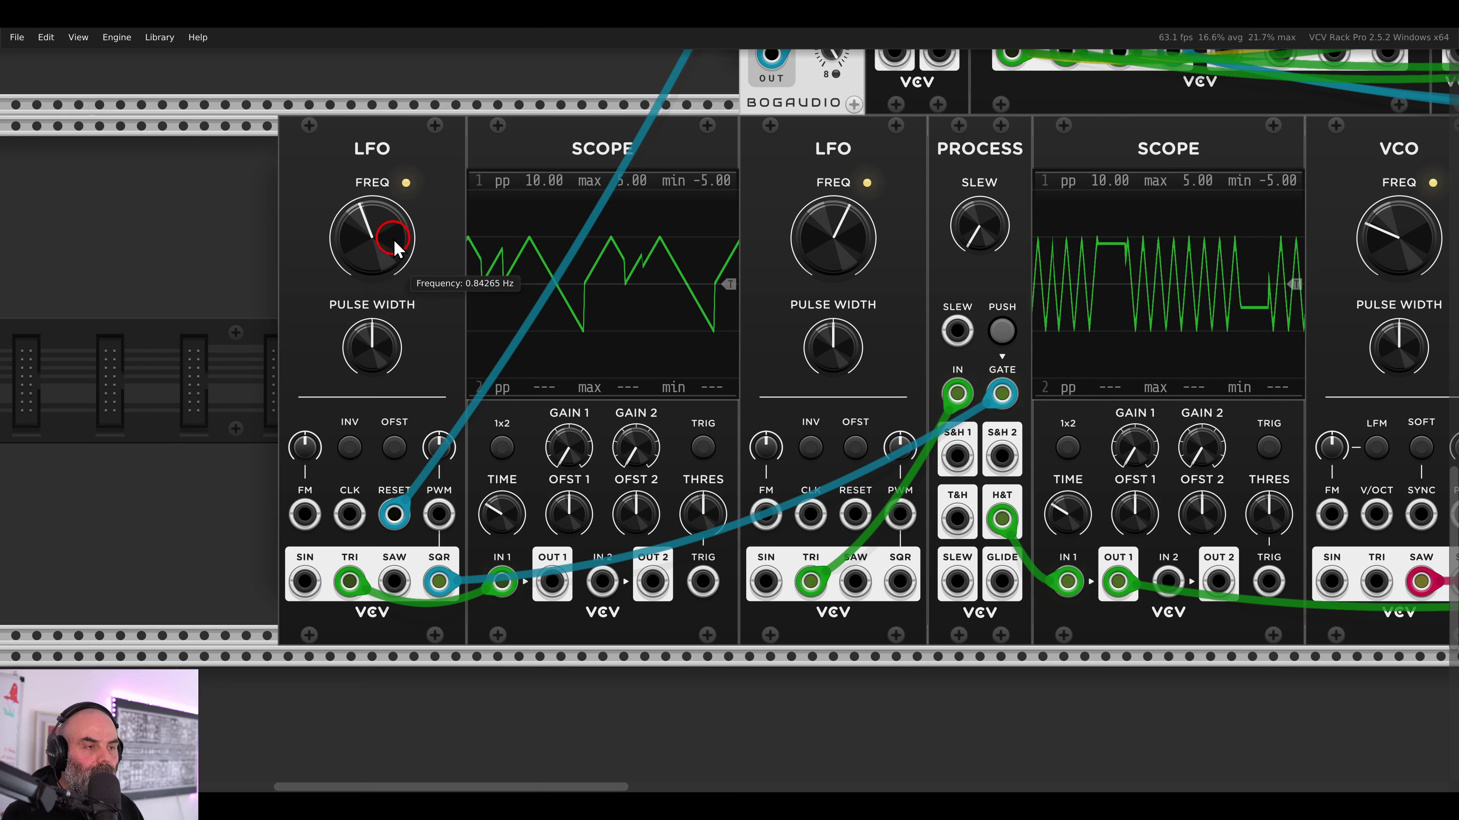
left_click_drag(395, 242, 389, 246)
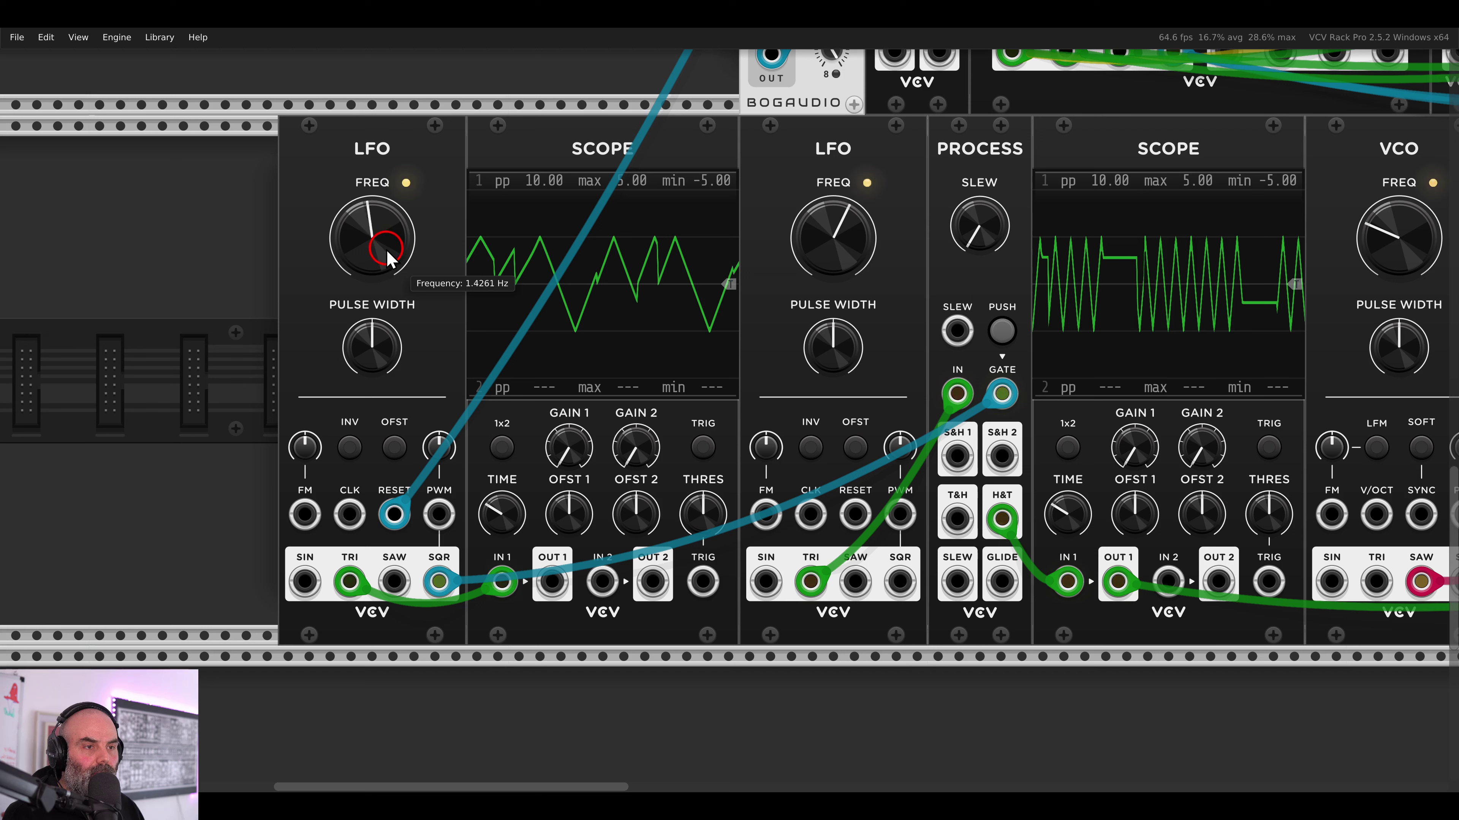
left_click_drag(388, 245, 380, 231)
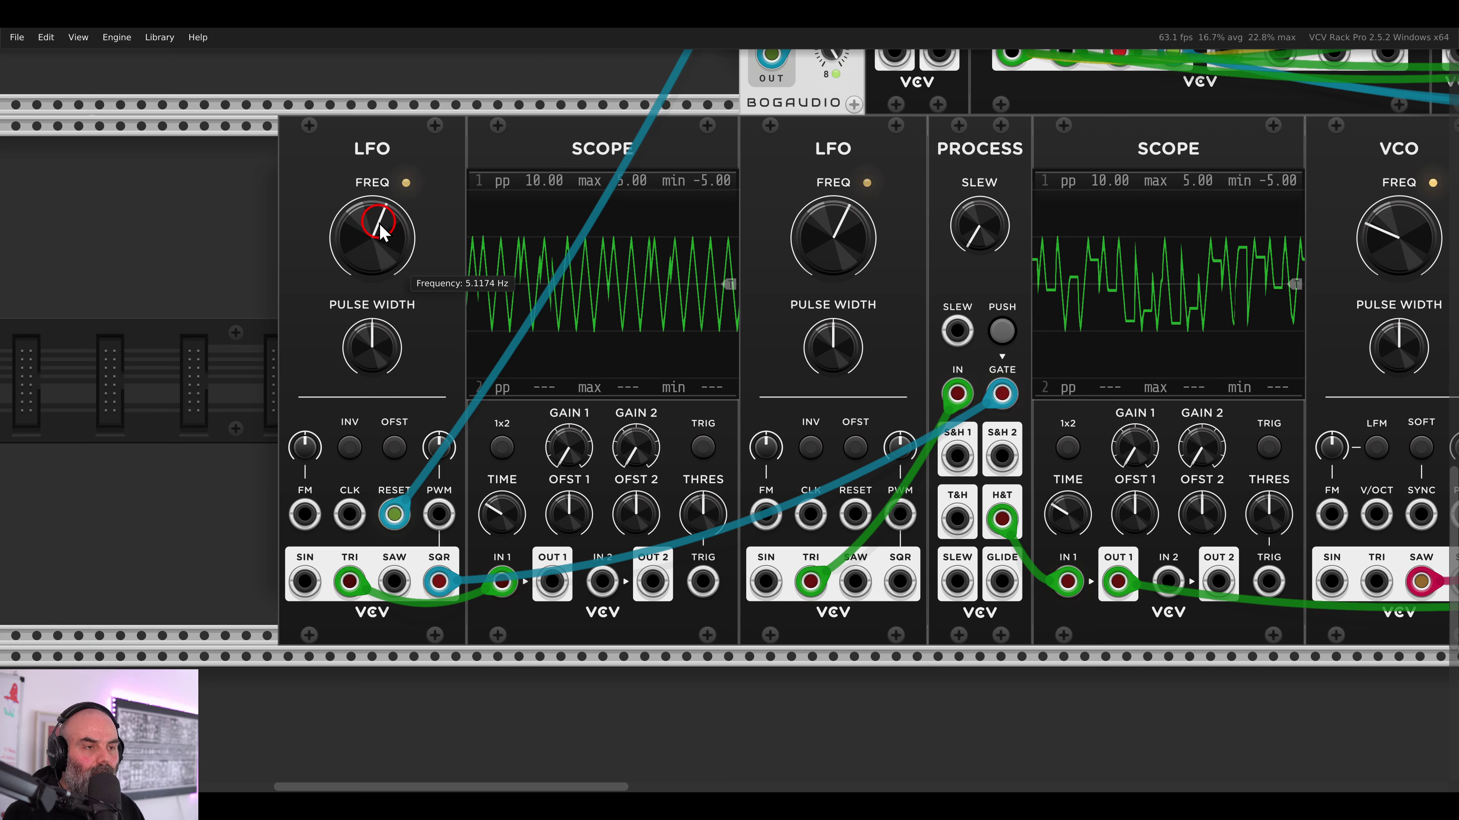
left_click_drag(380, 231, 389, 281)
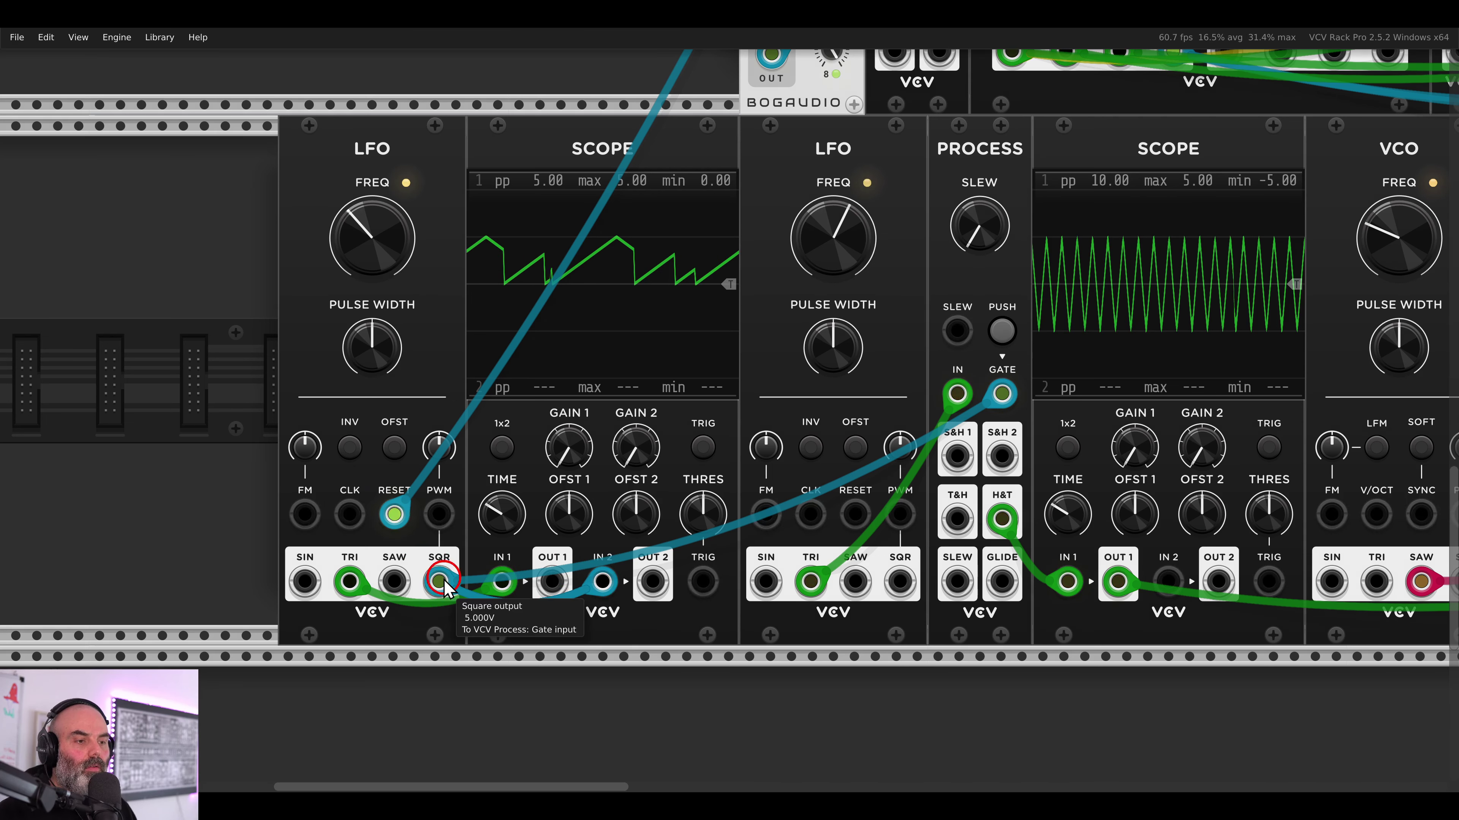
- Patch the gate LFO's square output into its scope's second input and lower that channel's offset
left_click_drag(439, 581, 602, 582)
mouse_move(626, 513)
left_mouse_down()
mouse_move(628, 629)
mouse_move(626, 609)
left_mouse_up()
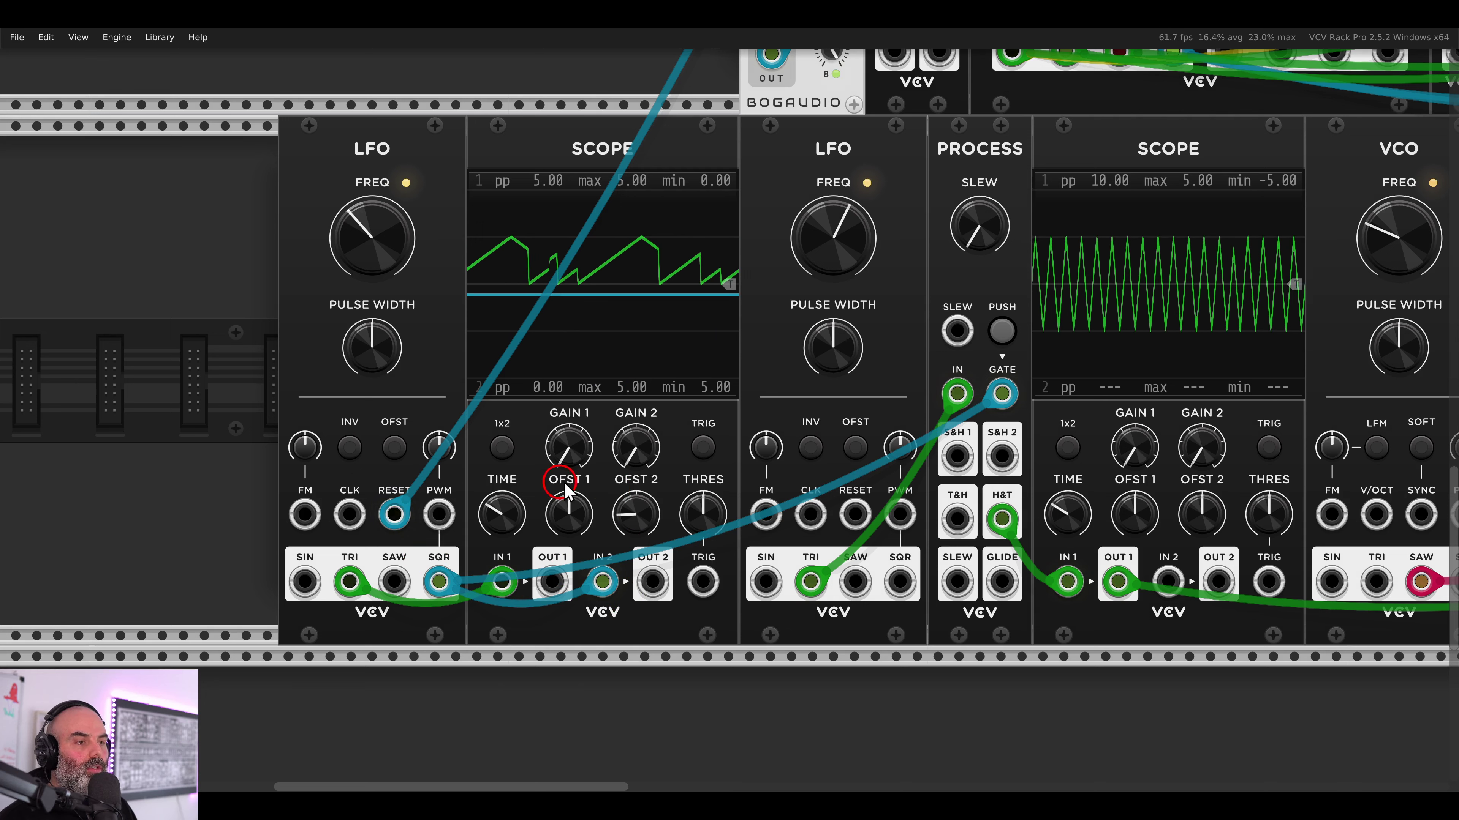
left_click(983, 376)
left_click_drag(1000, 393, 1032, 423)
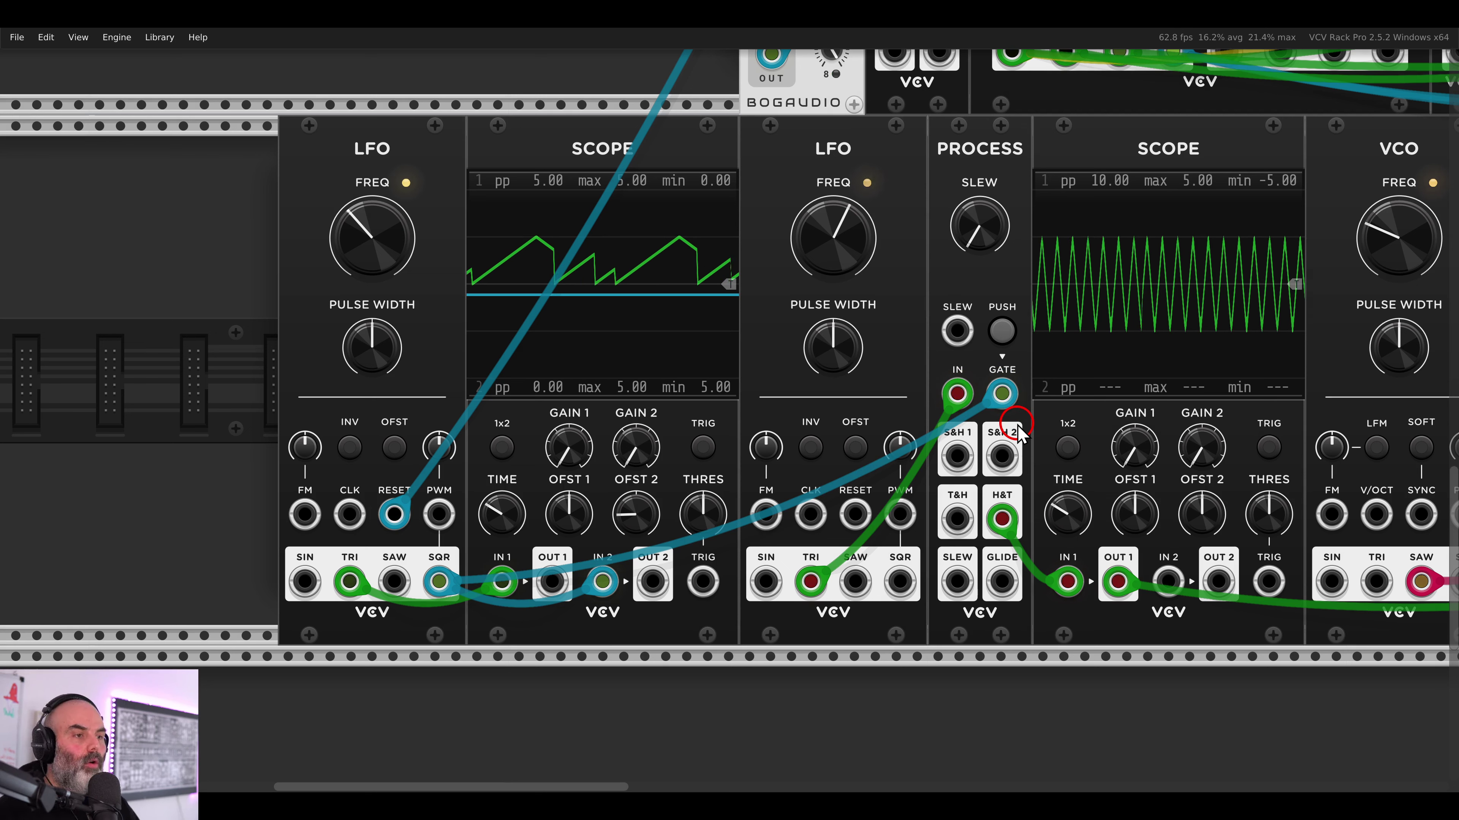
- Lower the gate LFO's pulse width well below 50% so its square output gates the hold-and-track modulation
left_click_drag(384, 333, 389, 409)
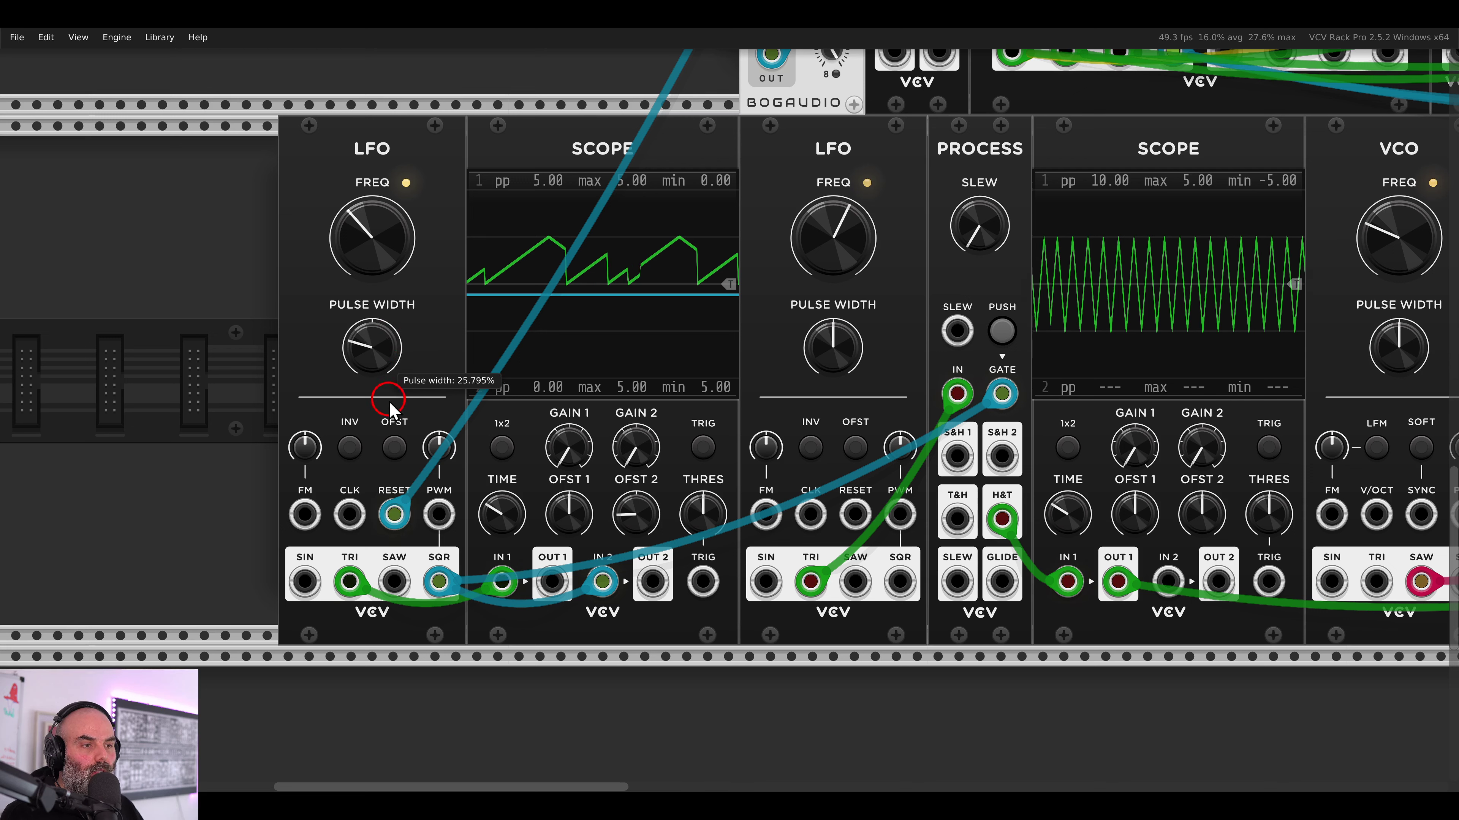
left_click_drag(374, 329, 389, 382)
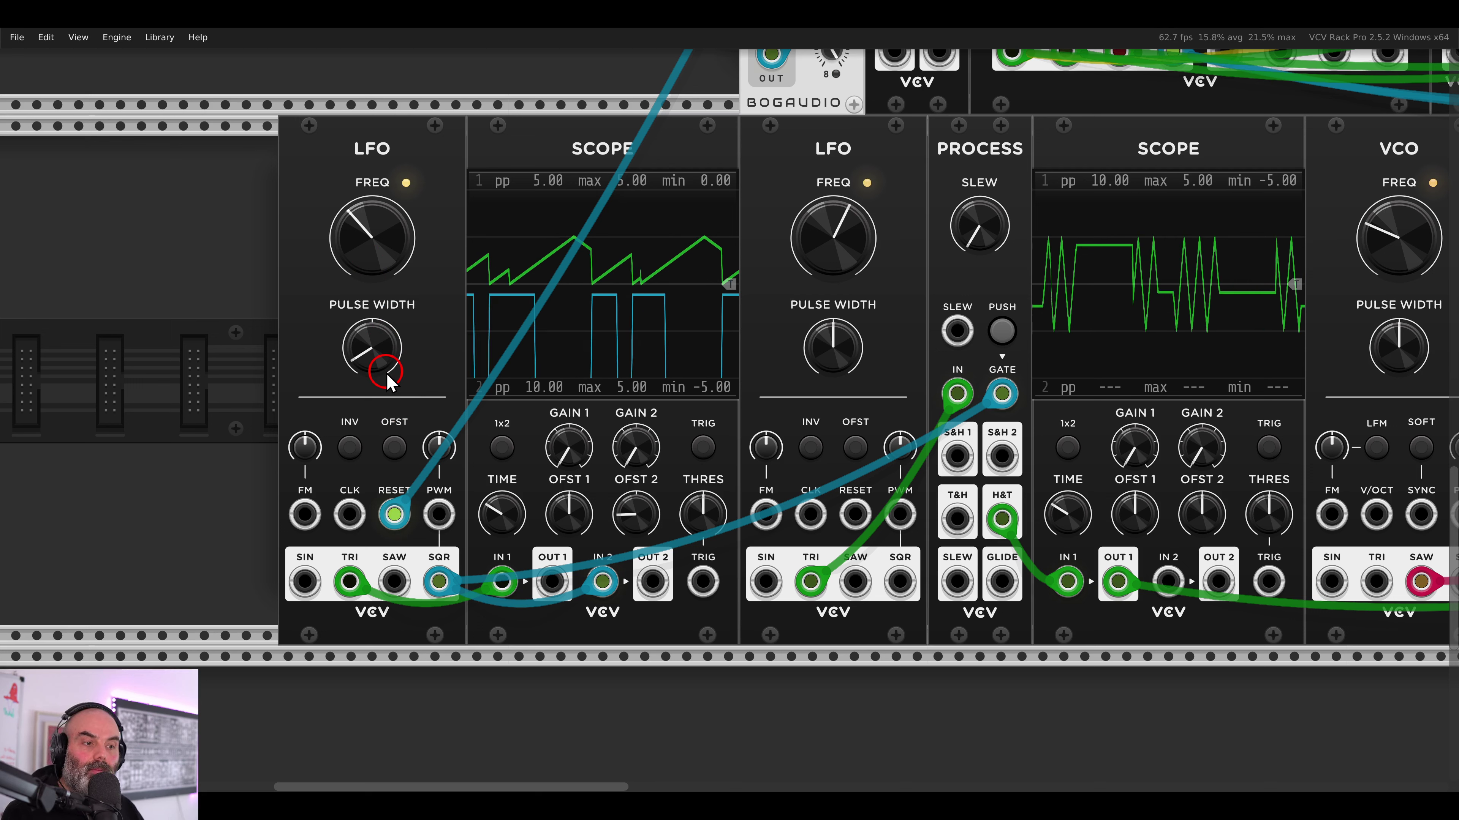
scroll(386, 372, "down", 3)
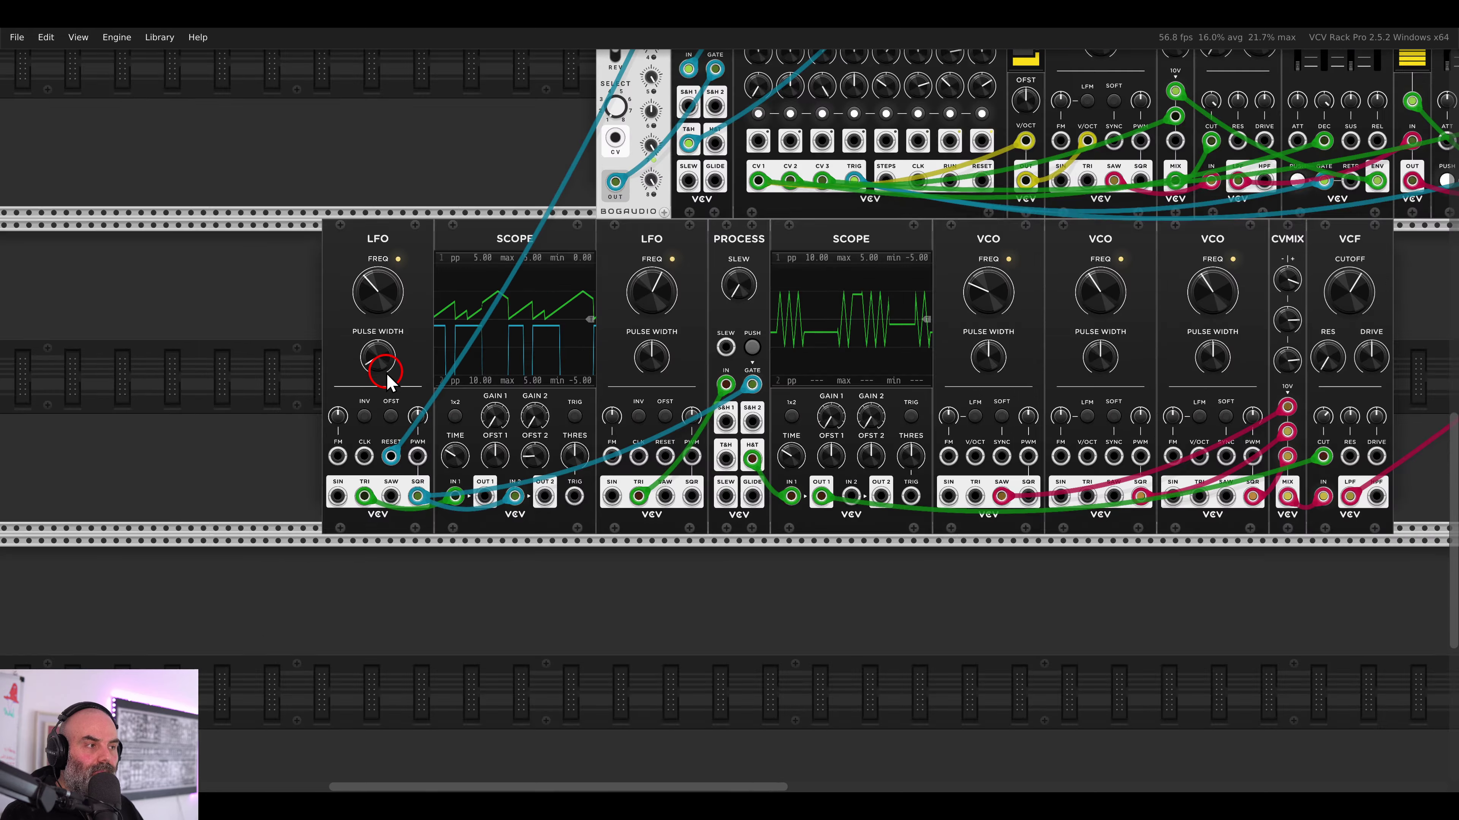
- Delete the SCOPE between the two LFOs and close the gap by shifting the remaining modules toward the gate LFO
left_click_drag(423, 353, 299, 353)
left_click_drag(179, 303, 1216, 301)
left_click_drag(327, 253, 601, 255)
left_click(454, 306)
scroll(719, 335, "right", 5)
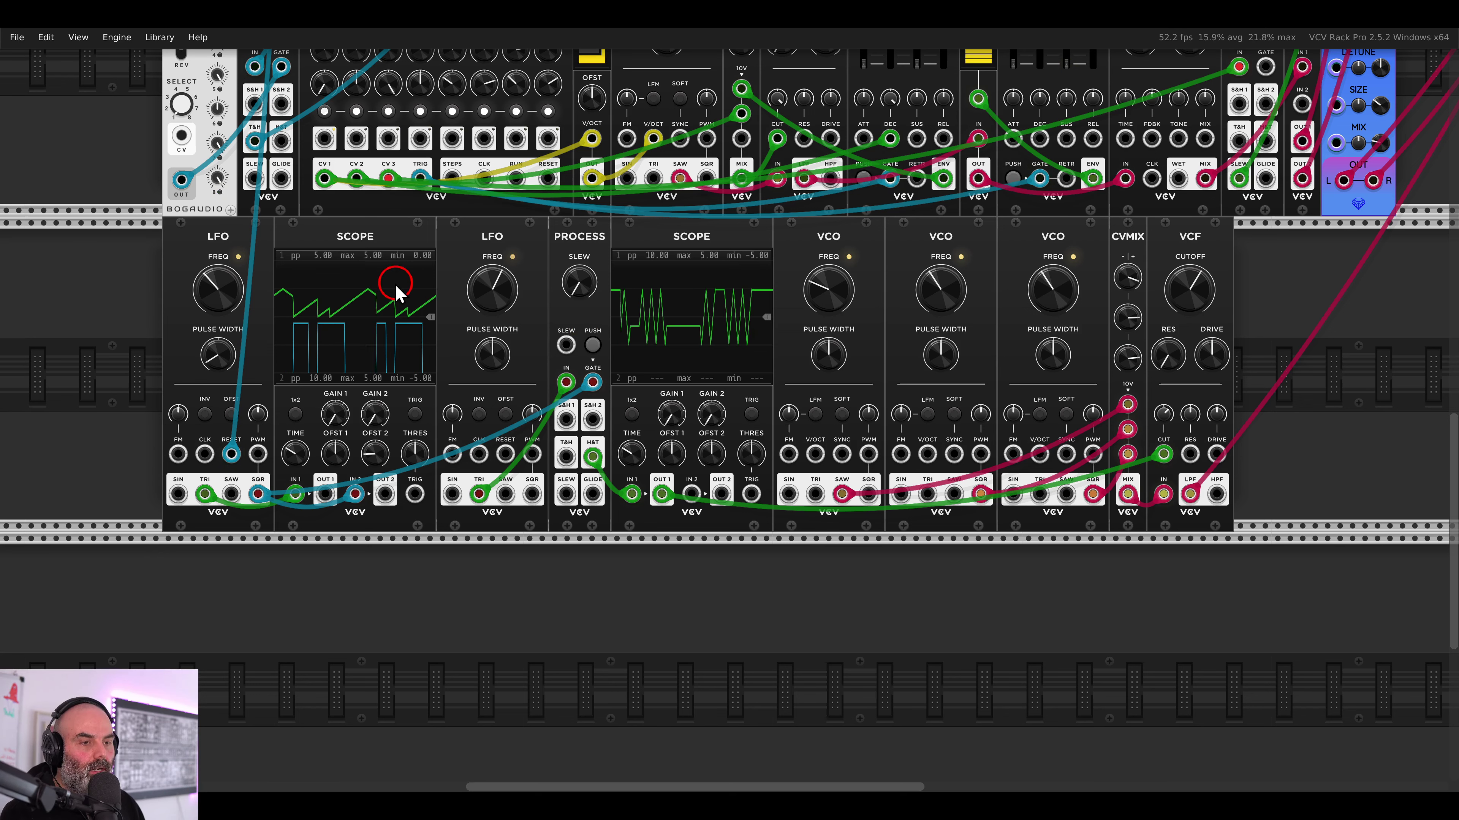
key("BackSpace")
left_click_drag(397, 280, 957, 267)
left_click(1242, 232)
- Rebalance the individual channel levels on the VCA MIX 4 STEREO for the patched voices
left_click_drag(1243, 232, 674, 565)
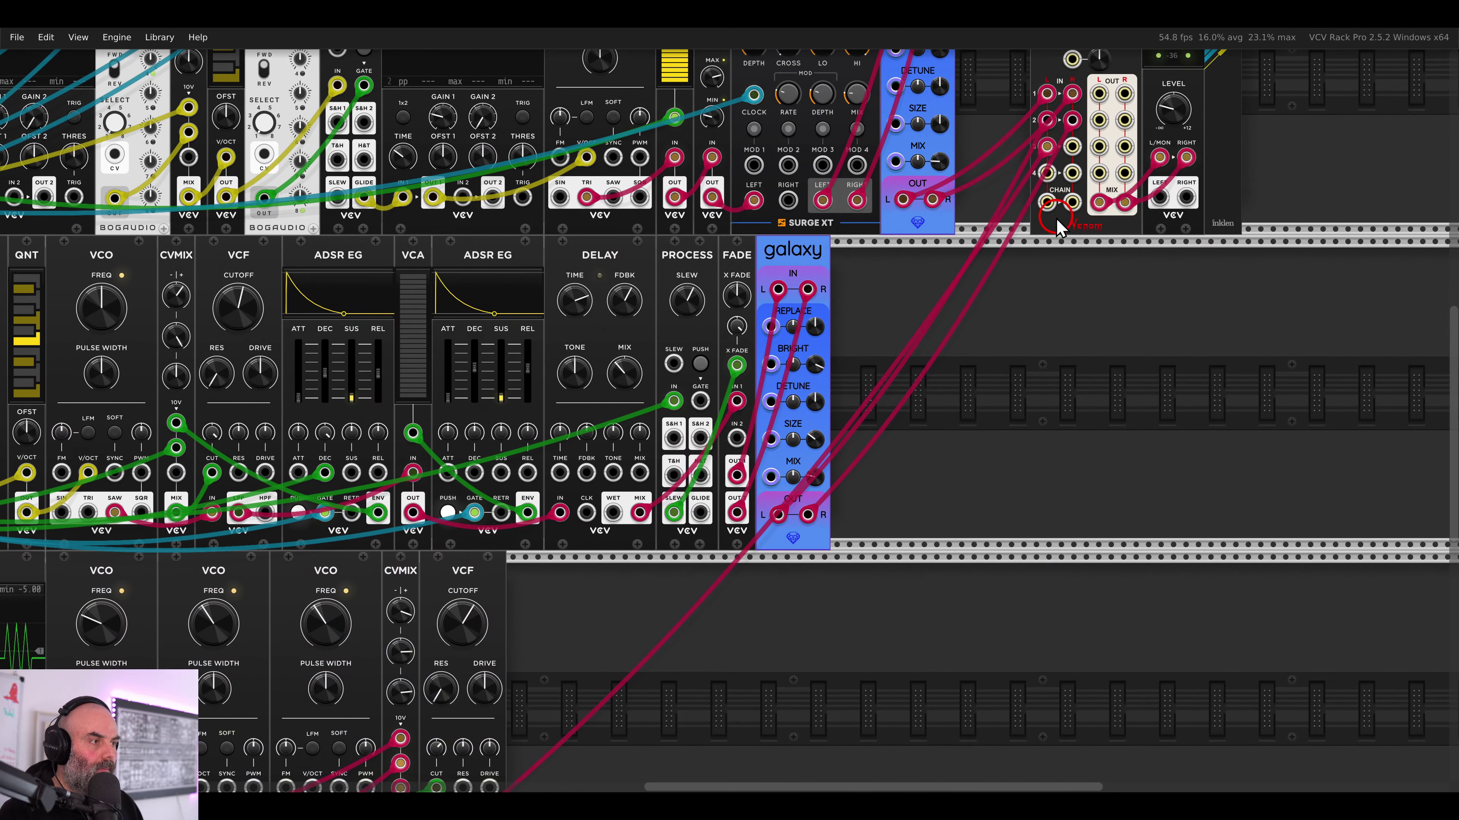
left_click_drag(1055, 217, 905, 478)
left_click_drag(953, 210, 921, 141)
left_click(948, 224)
left_click_drag(945, 240, 940, 223)
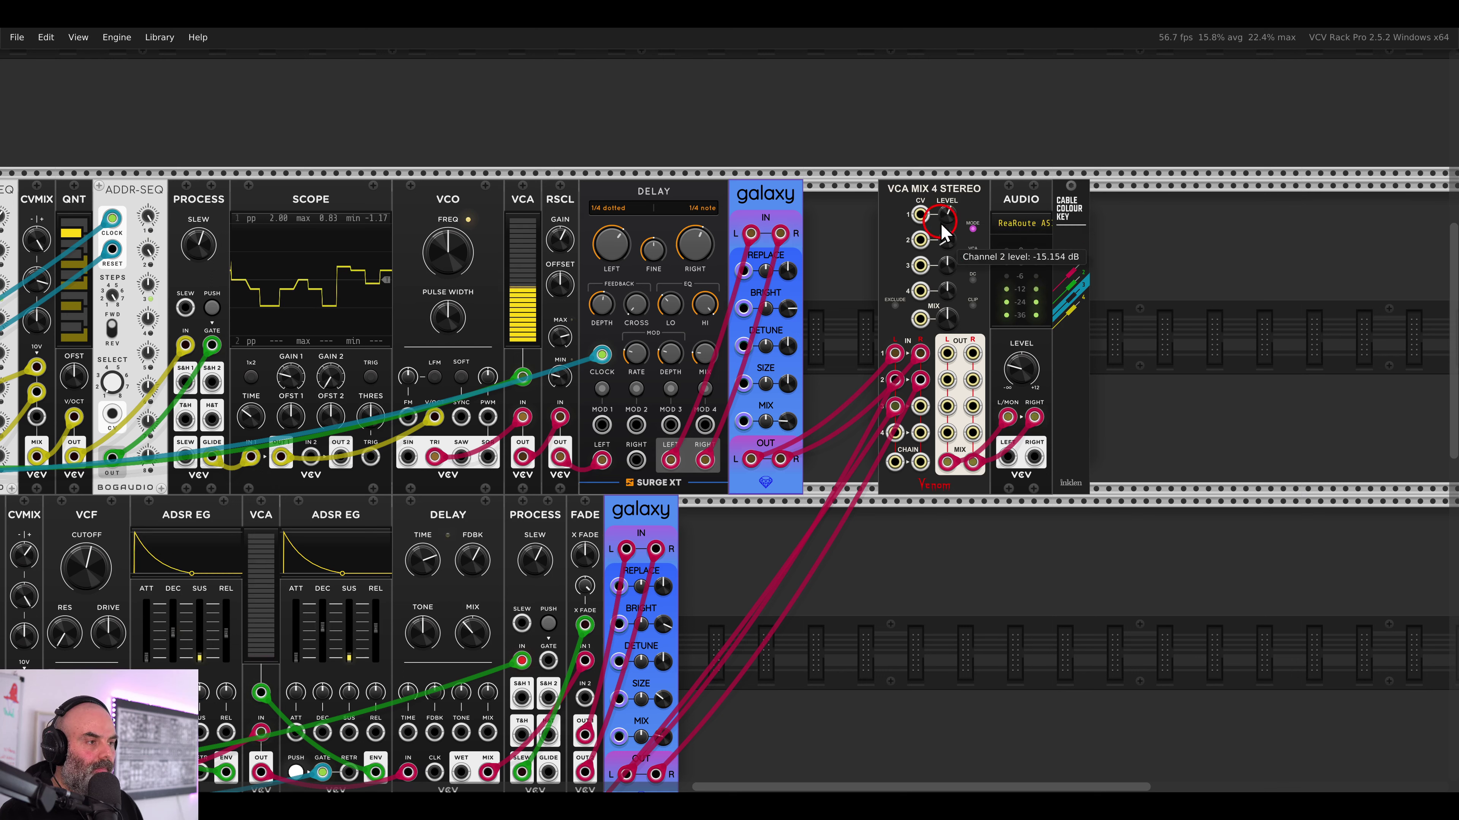
left_click_drag(920, 142, 920, 141)
left_click_drag(947, 236, 929, 151)
left_click_drag(946, 219, 938, 198)
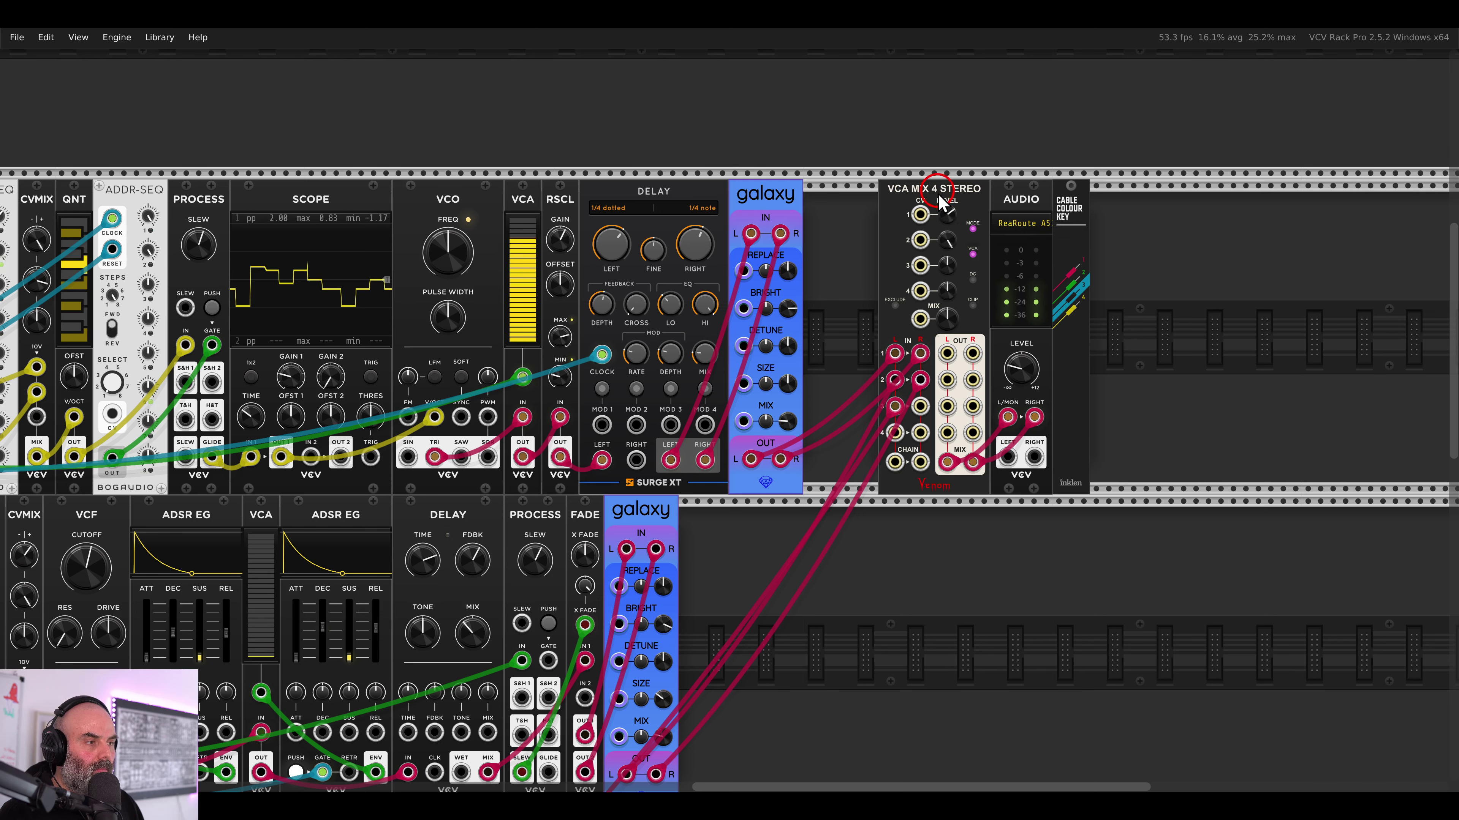
left_click_drag(950, 268, 943, 236)
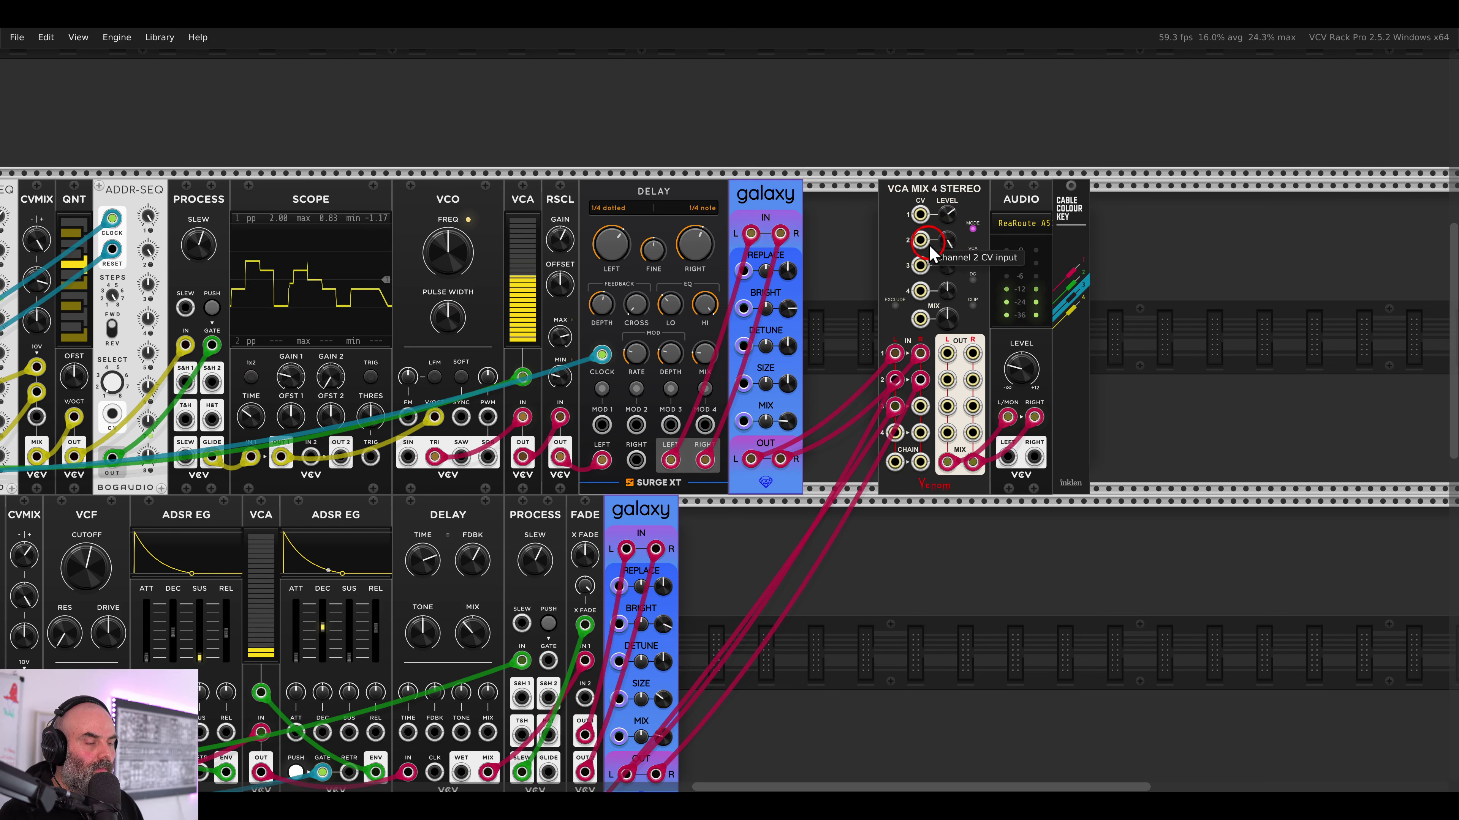
- Adjust the resonance of the three-oscillator voice's VCF and raise its drive to about 139%
left_click_drag(862, 331, 1249, 238)
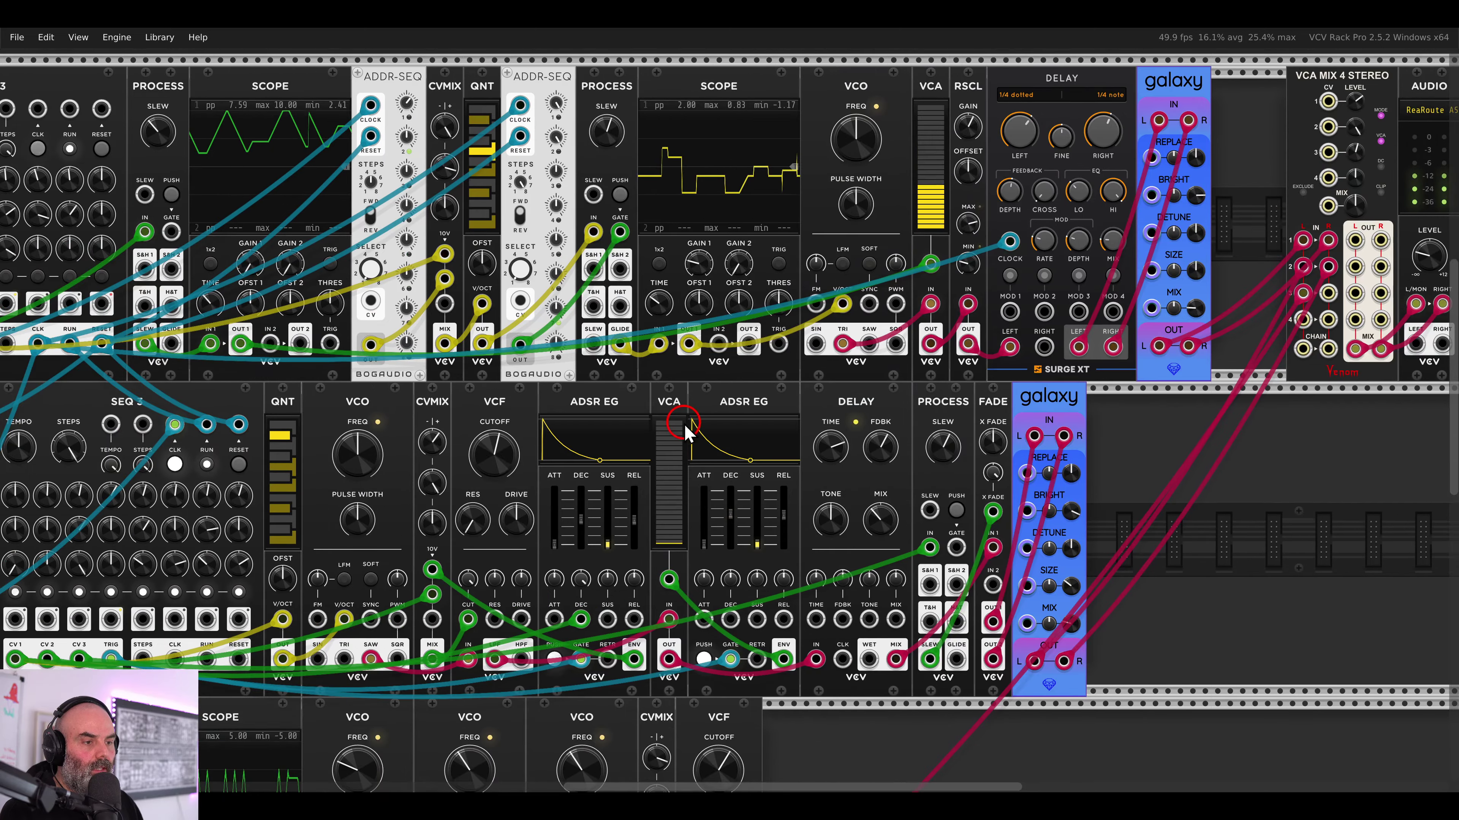
left_click_drag(684, 428, 1035, 210)
left_click_drag(1022, 395, 942, 180)
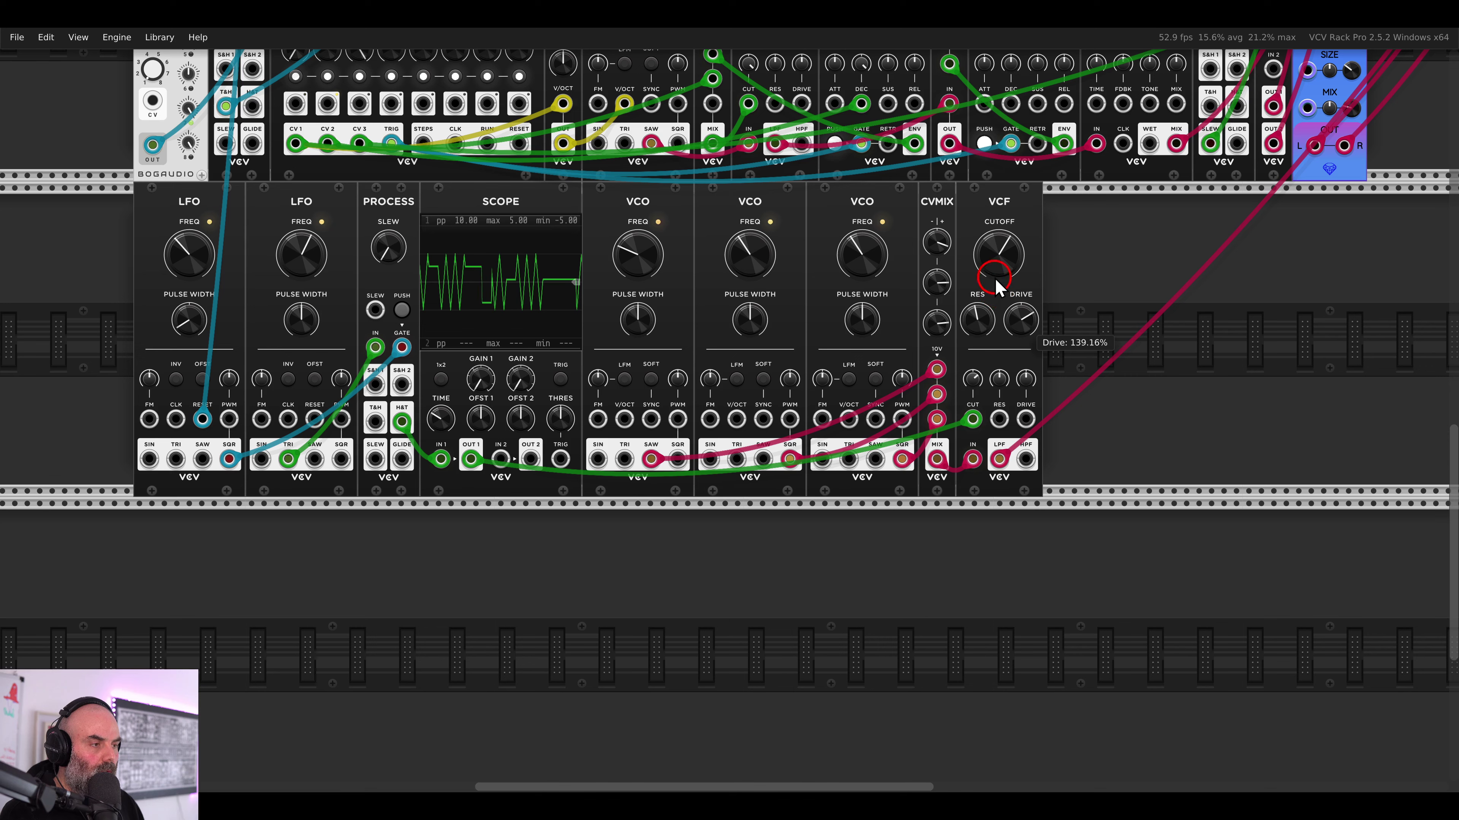
- Look over the mixer, the three finished voices and the list of PROCESS uses in the NOTES module
left_click_drag(1360, 122, 879, 437)
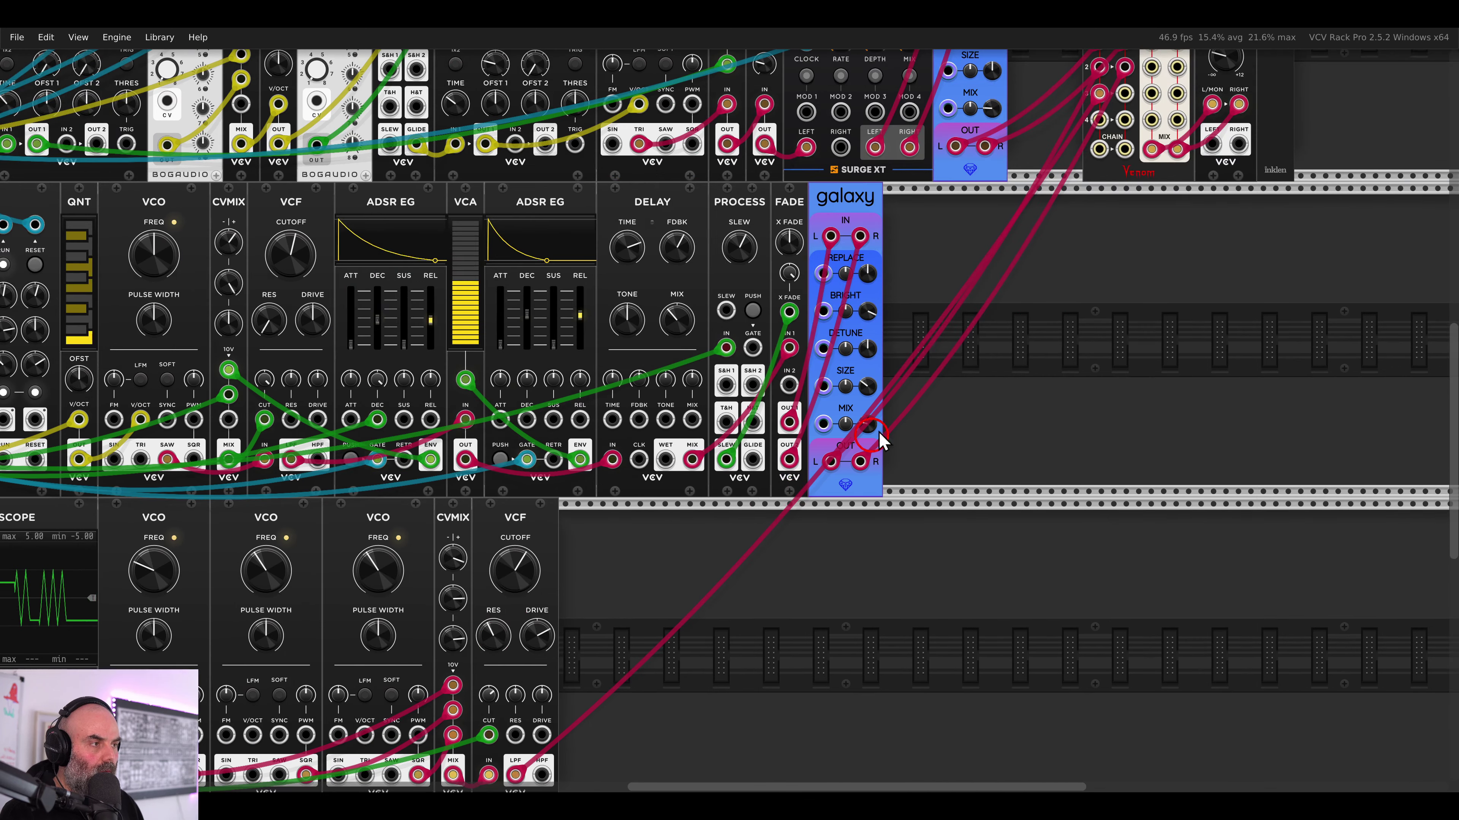
left_click_drag(1047, 240, 939, 426)
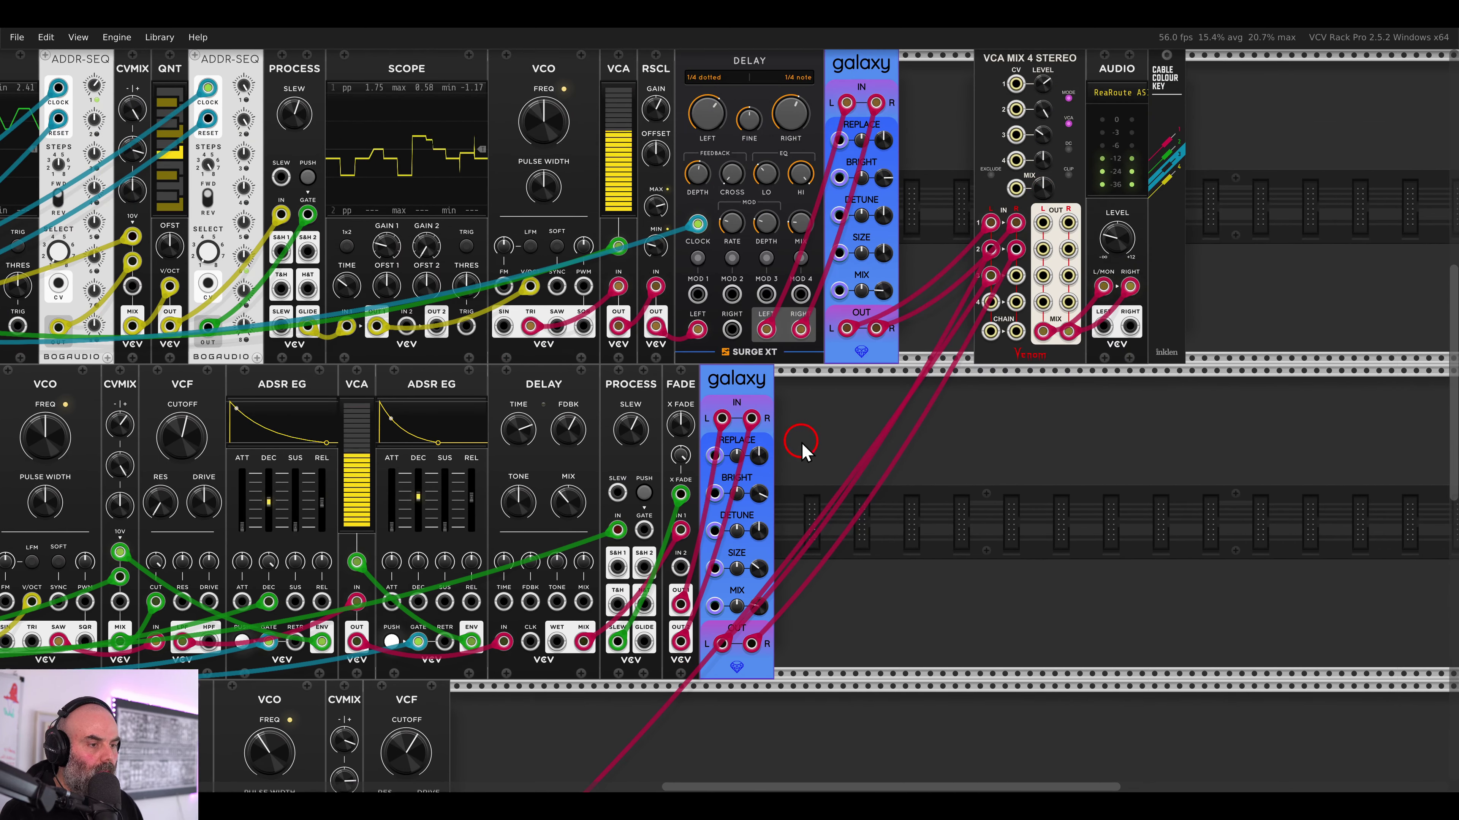
scroll(804, 449, "down", 4)
scroll(804, 450, "left", 7)
scroll(880, 456, "down", 4)
scroll(879, 456, "left", 4)
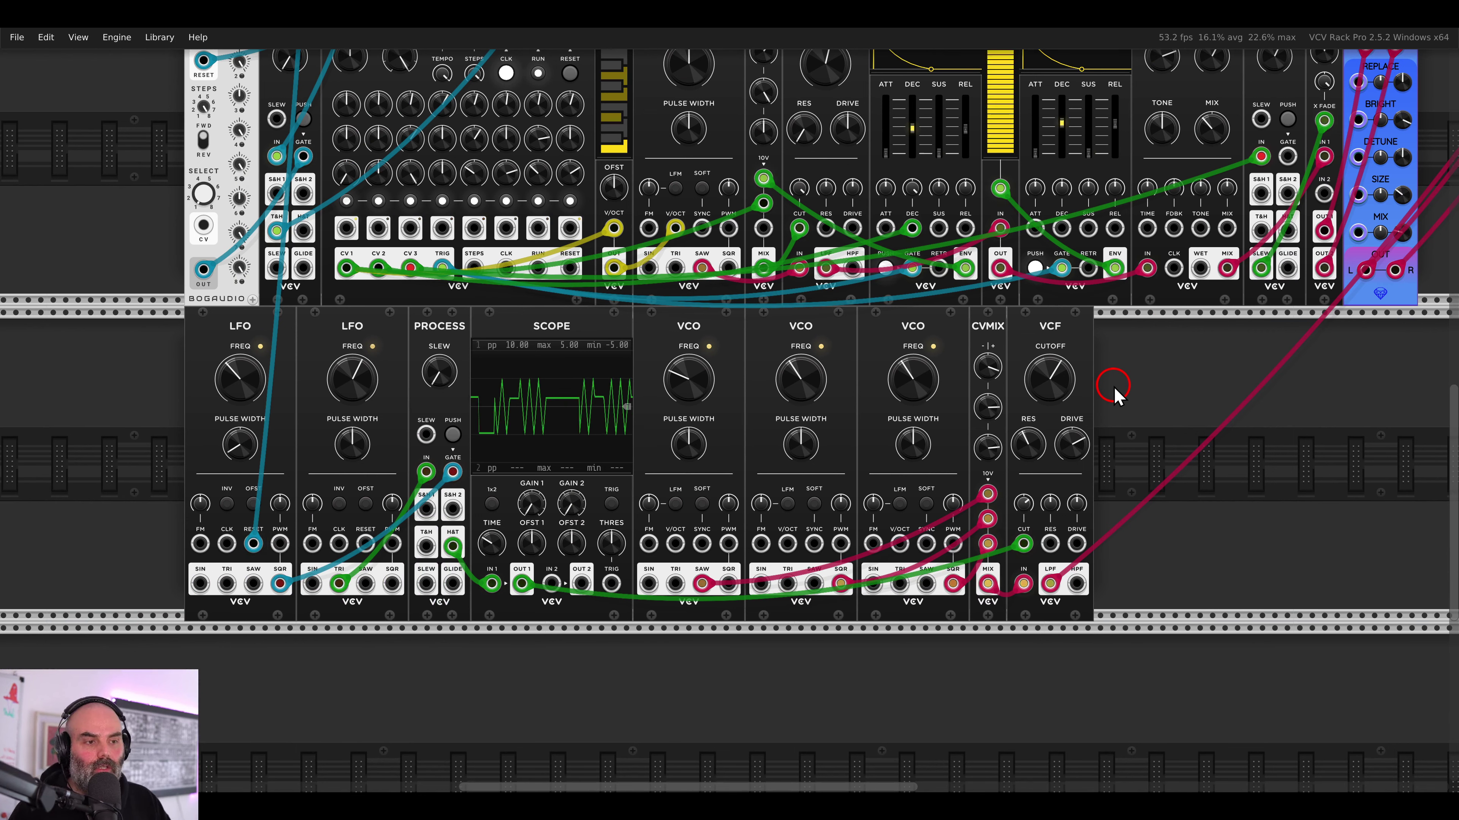
scroll(1113, 385, "down", 2)
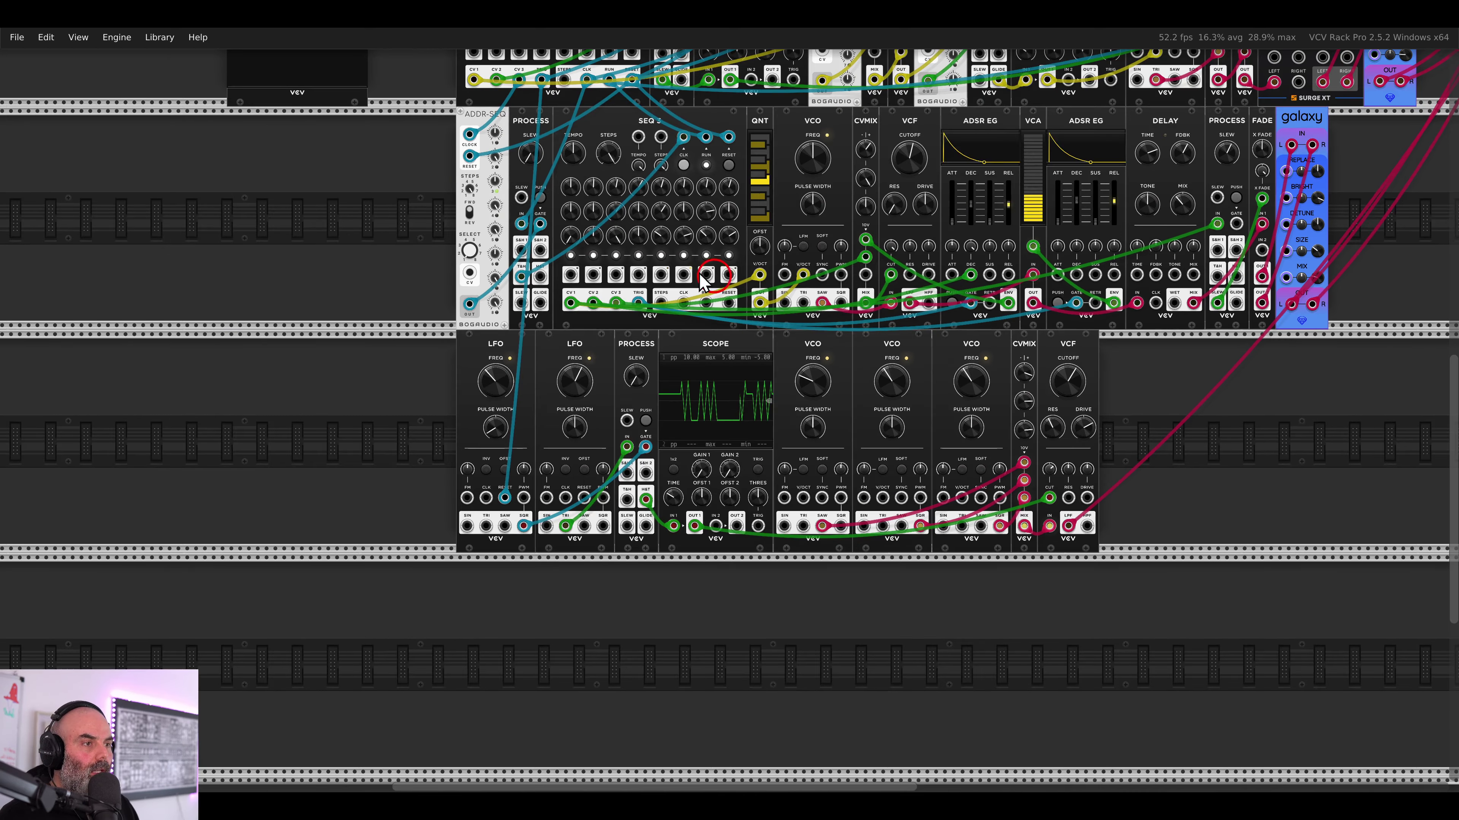
left_click_drag(436, 178, 523, 384)
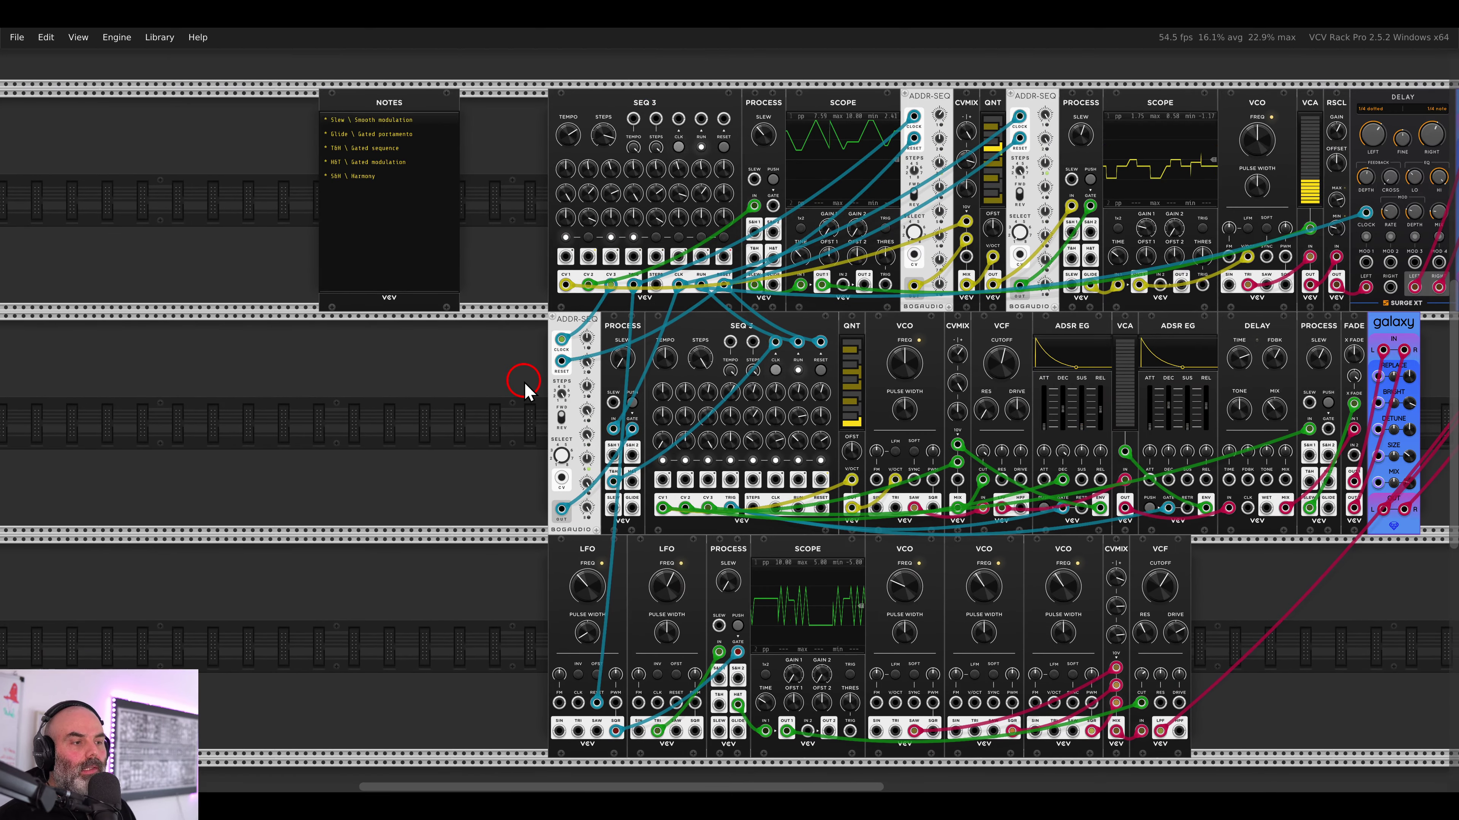
left_click_drag(546, 434, 235, 345)
left_click_drag(991, 514, 879, 478)
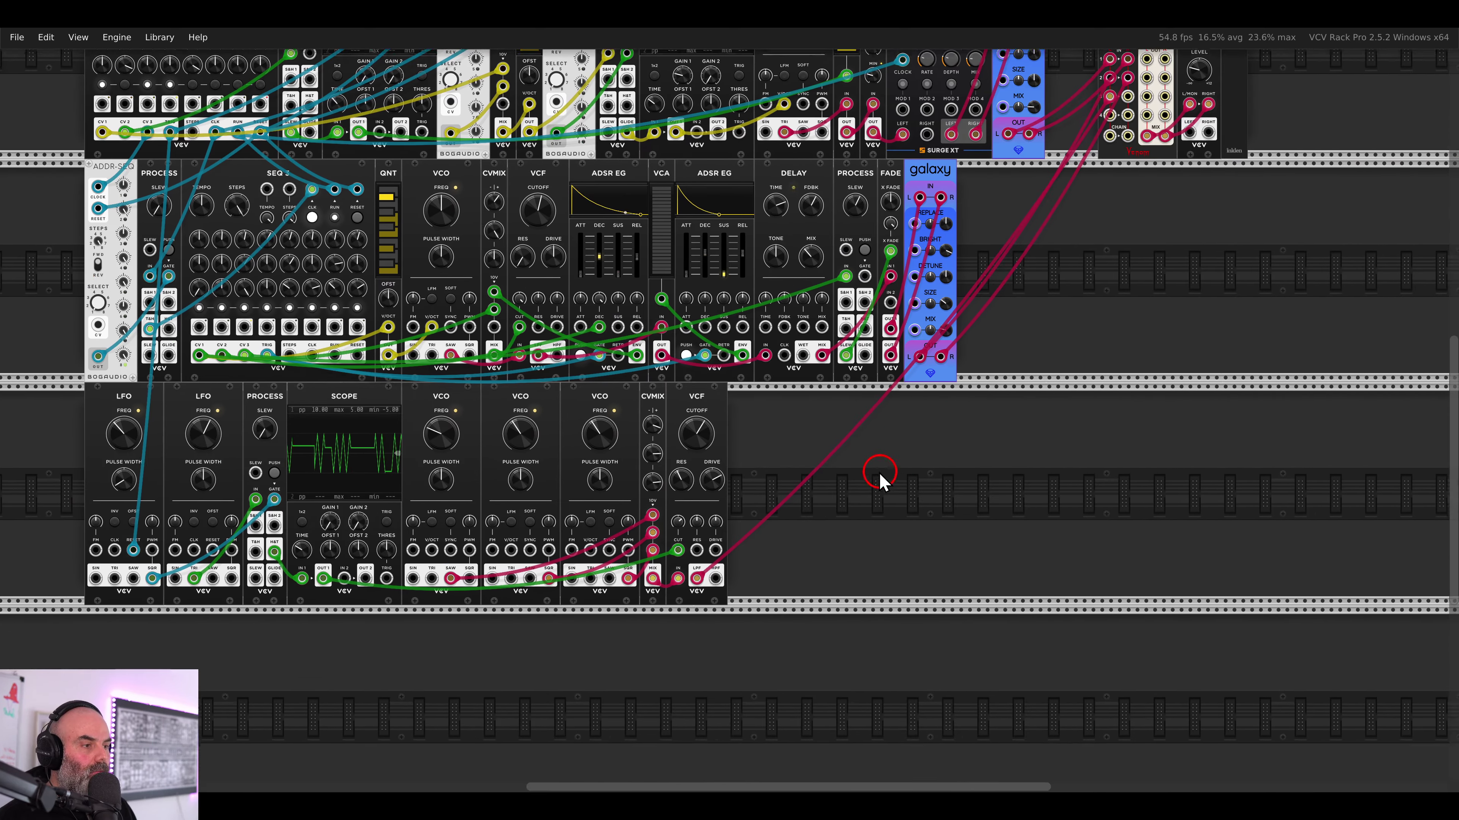
- Add another VCV PROCESS module in free space on the bottom row, to the side of the three-oscillator voice
right_click(879, 479)
type("proc")
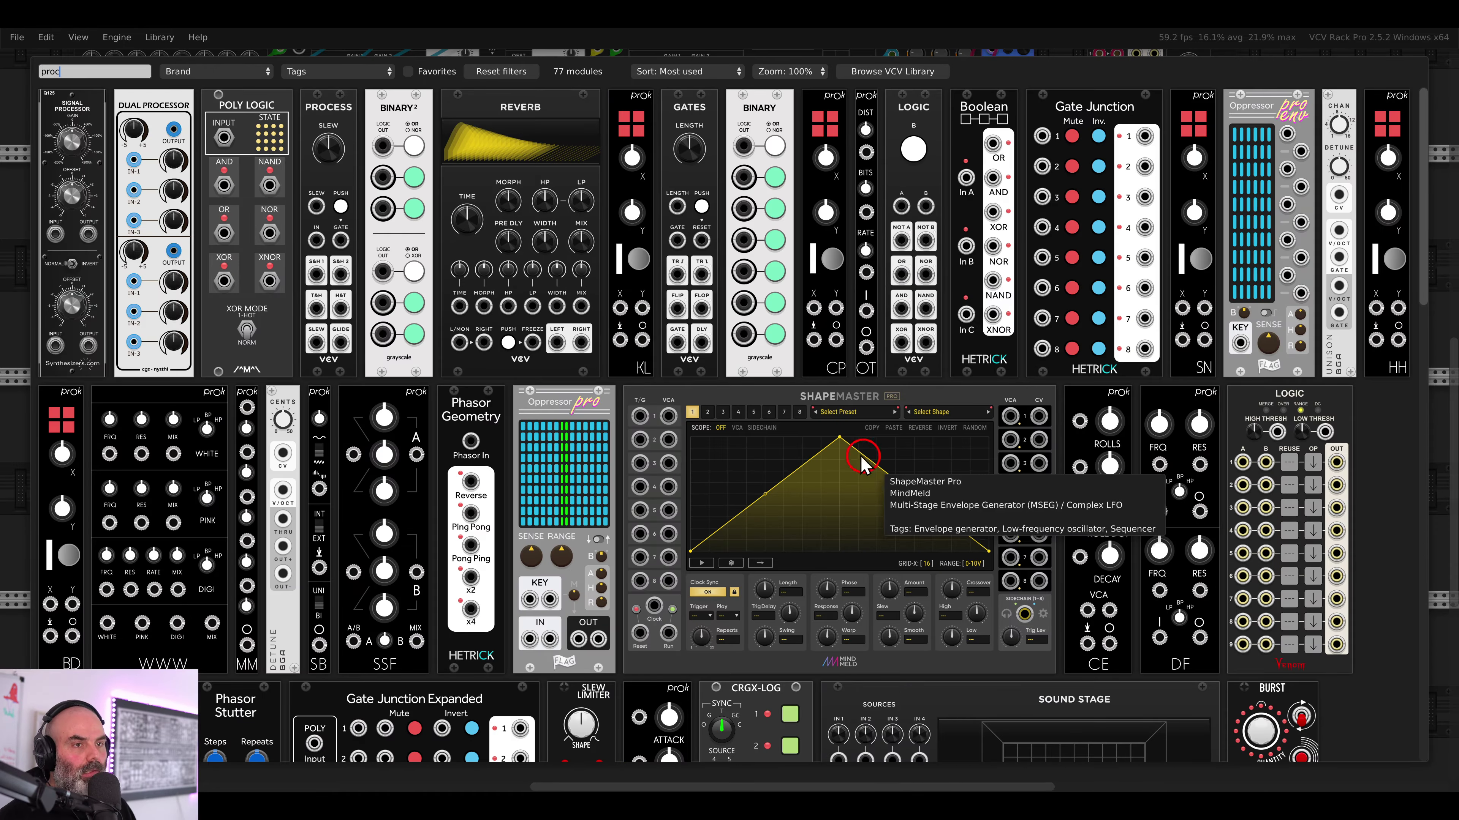
left_click(322, 138)
left_click_drag(678, 297, 924, 469)
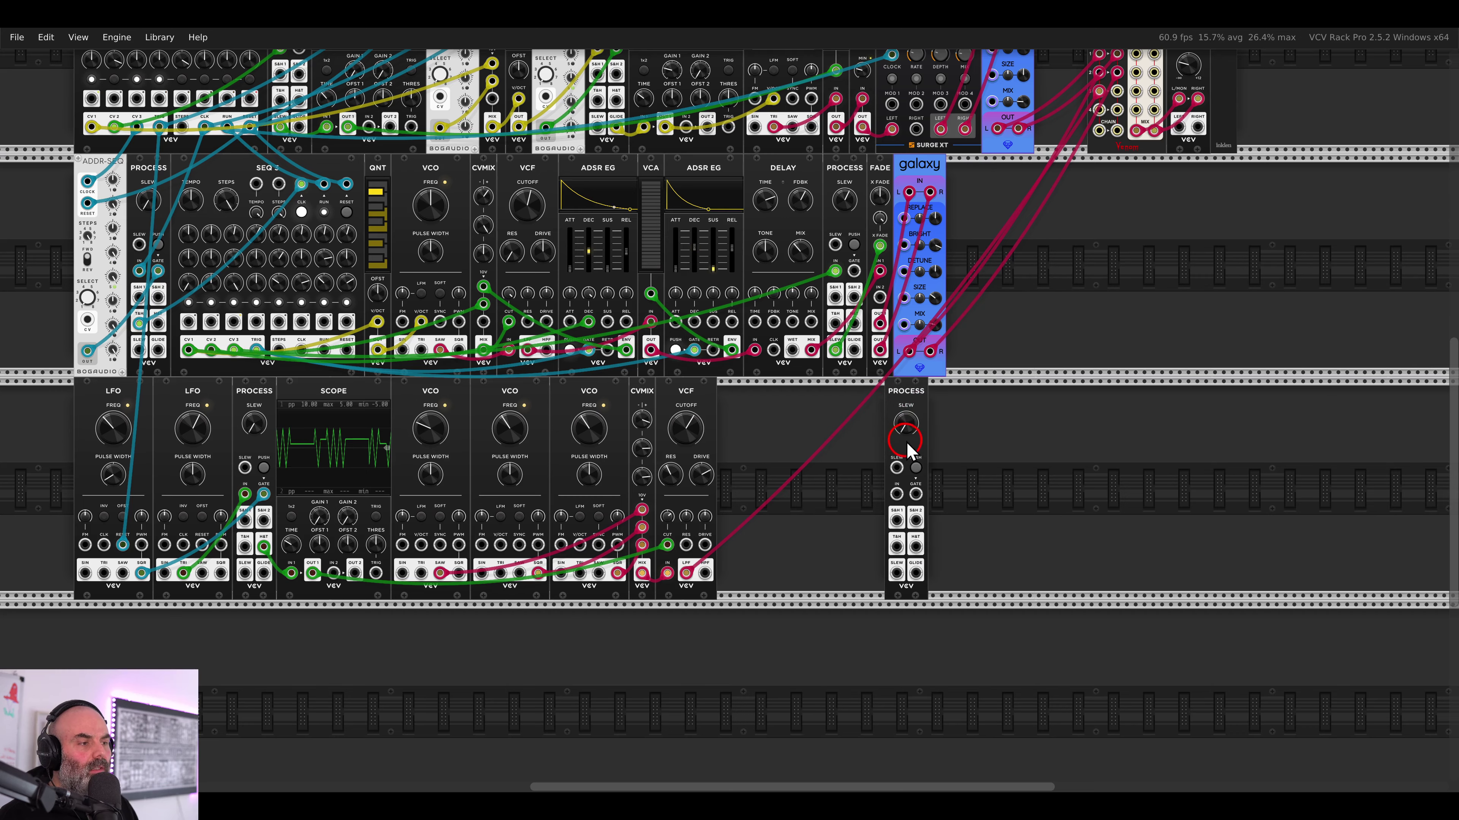
scroll(925, 469, "up", 6)
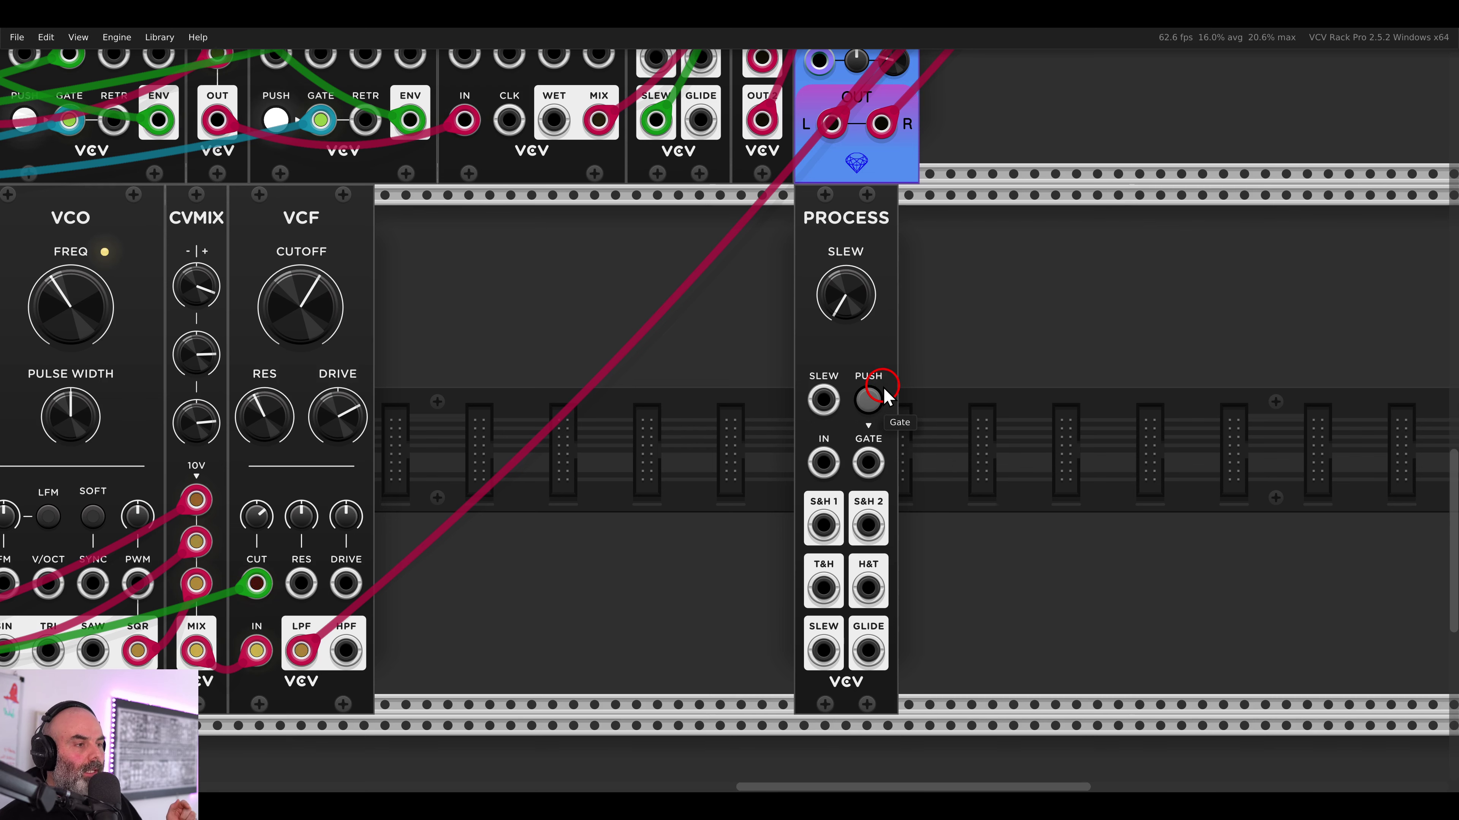
- Add a VCV LFO and place it directly before the new PROCESS module
scroll(887, 393, "down", 5)
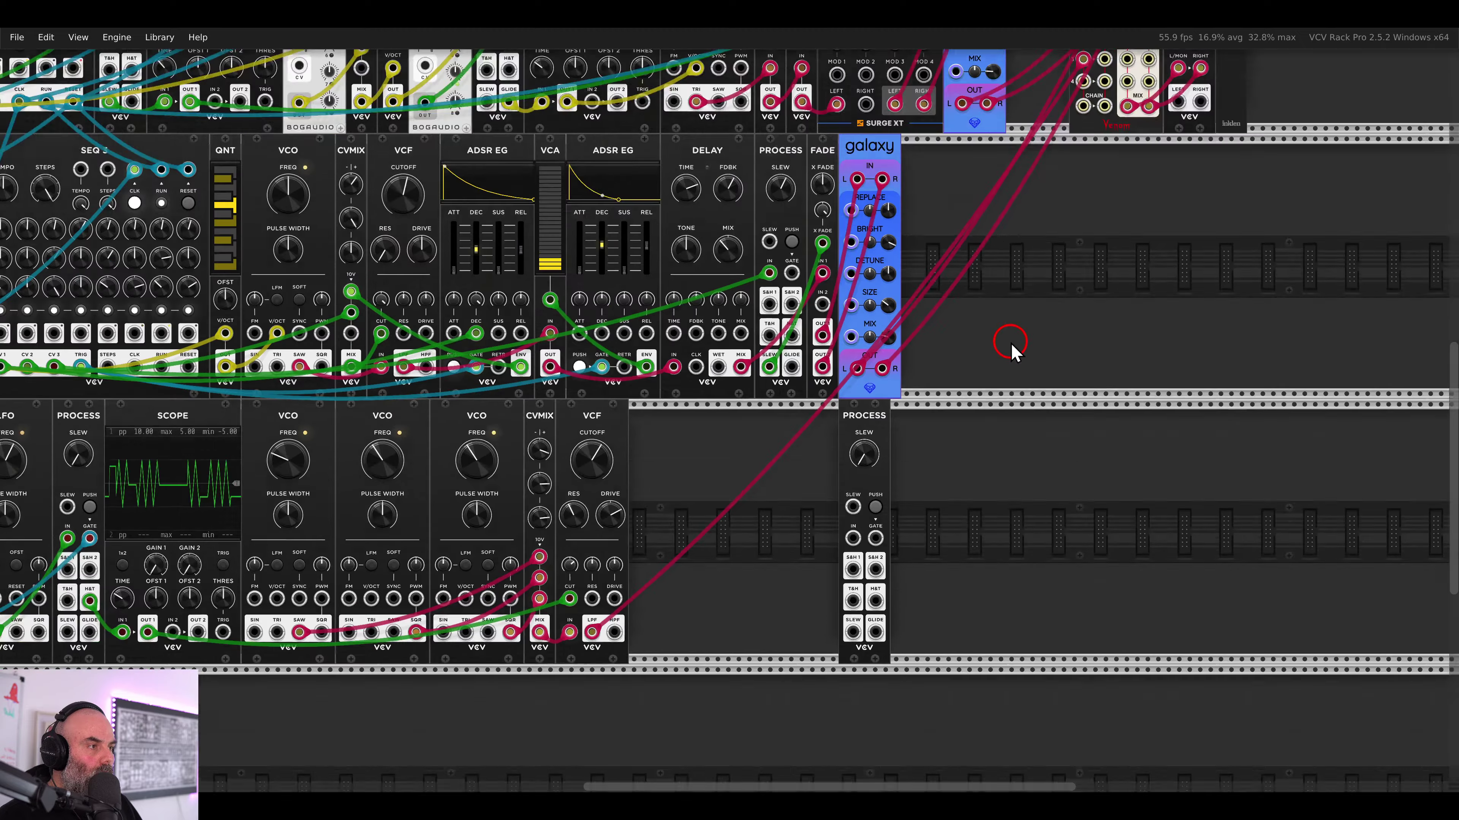
scroll(1009, 342, "up", 4)
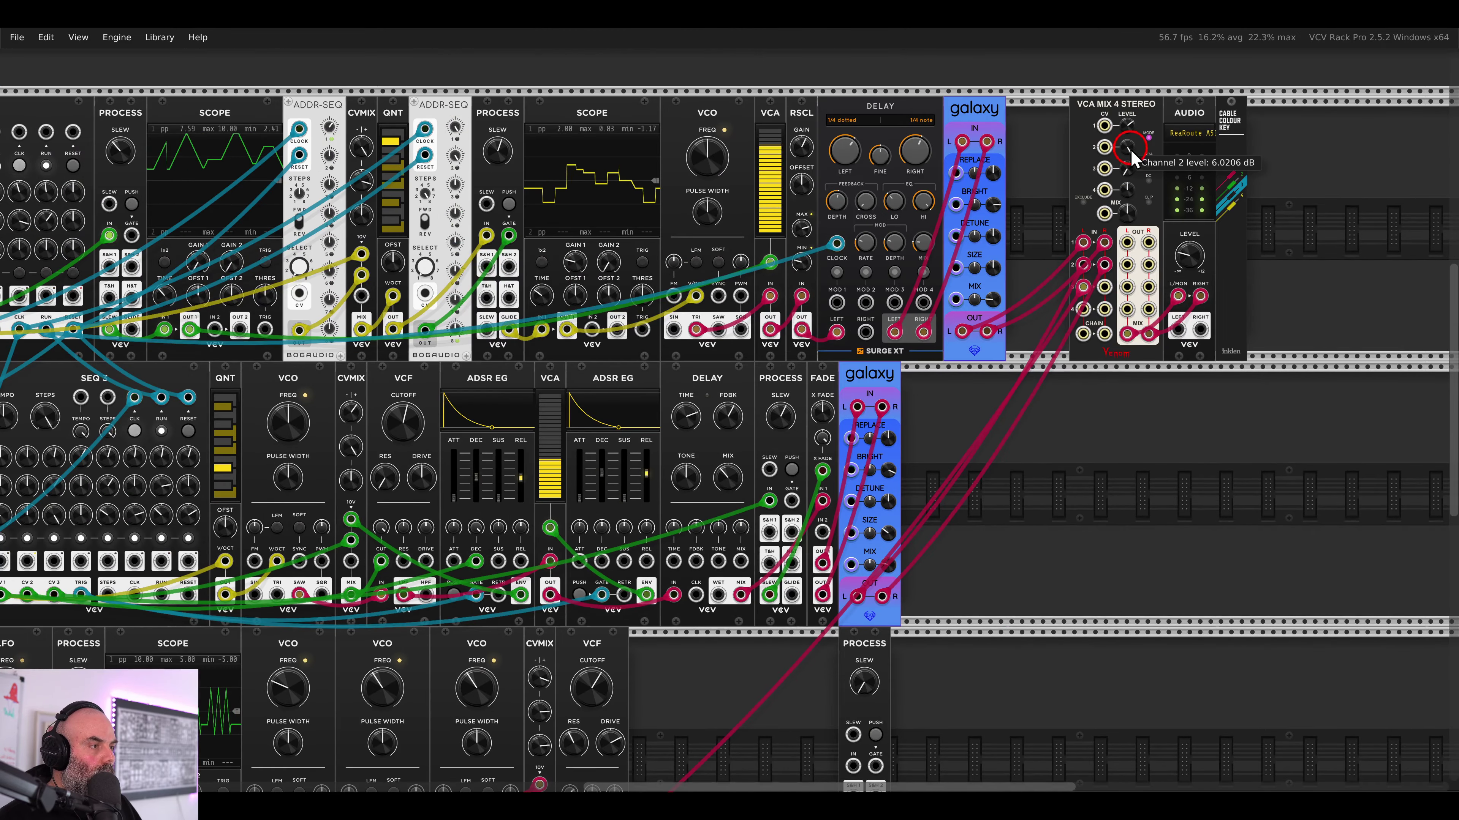
scroll(1006, 460, "down", 5)
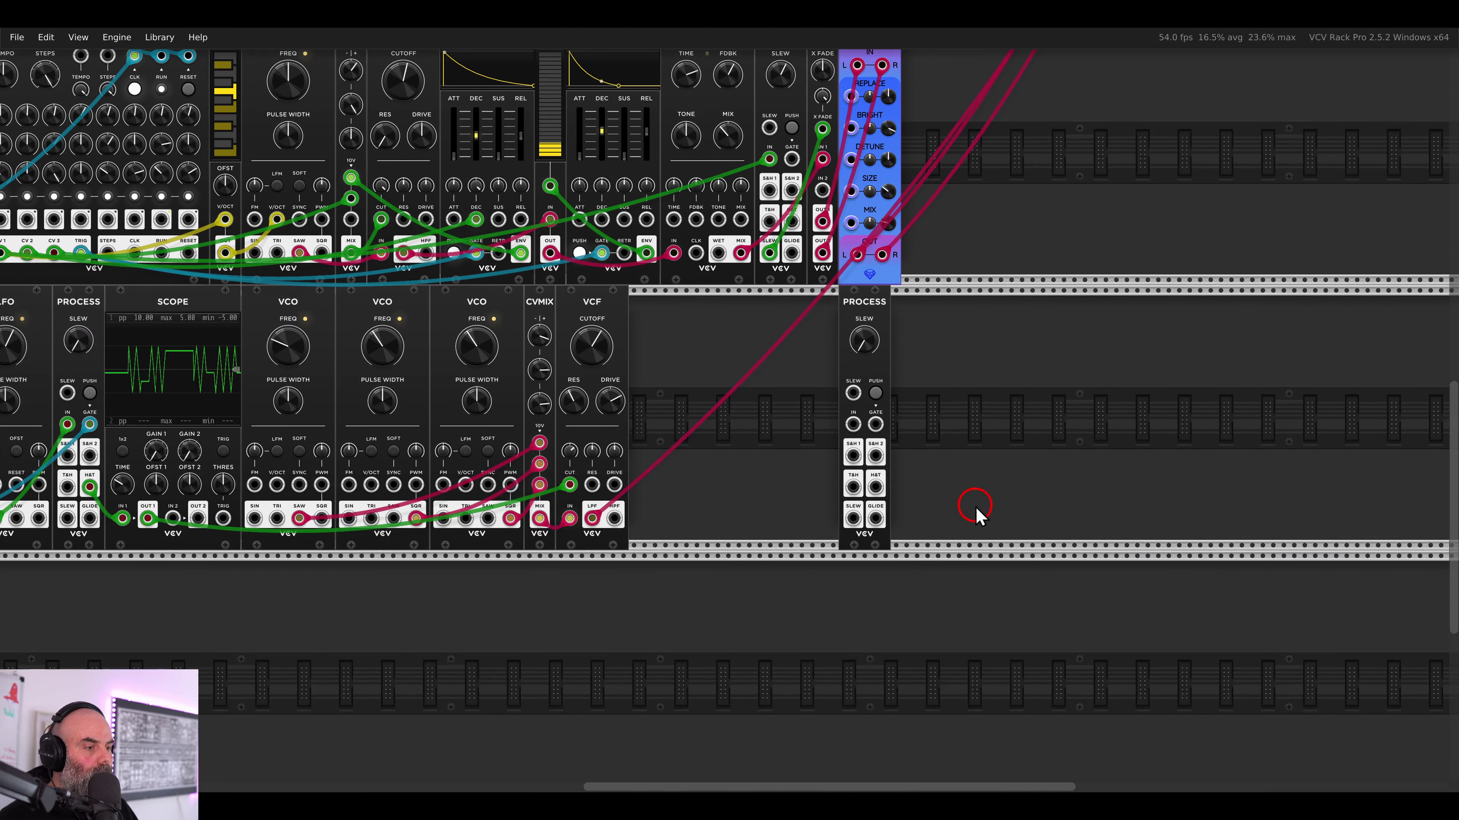
scroll(885, 436, "up", 3)
scroll(889, 418, "up", 1)
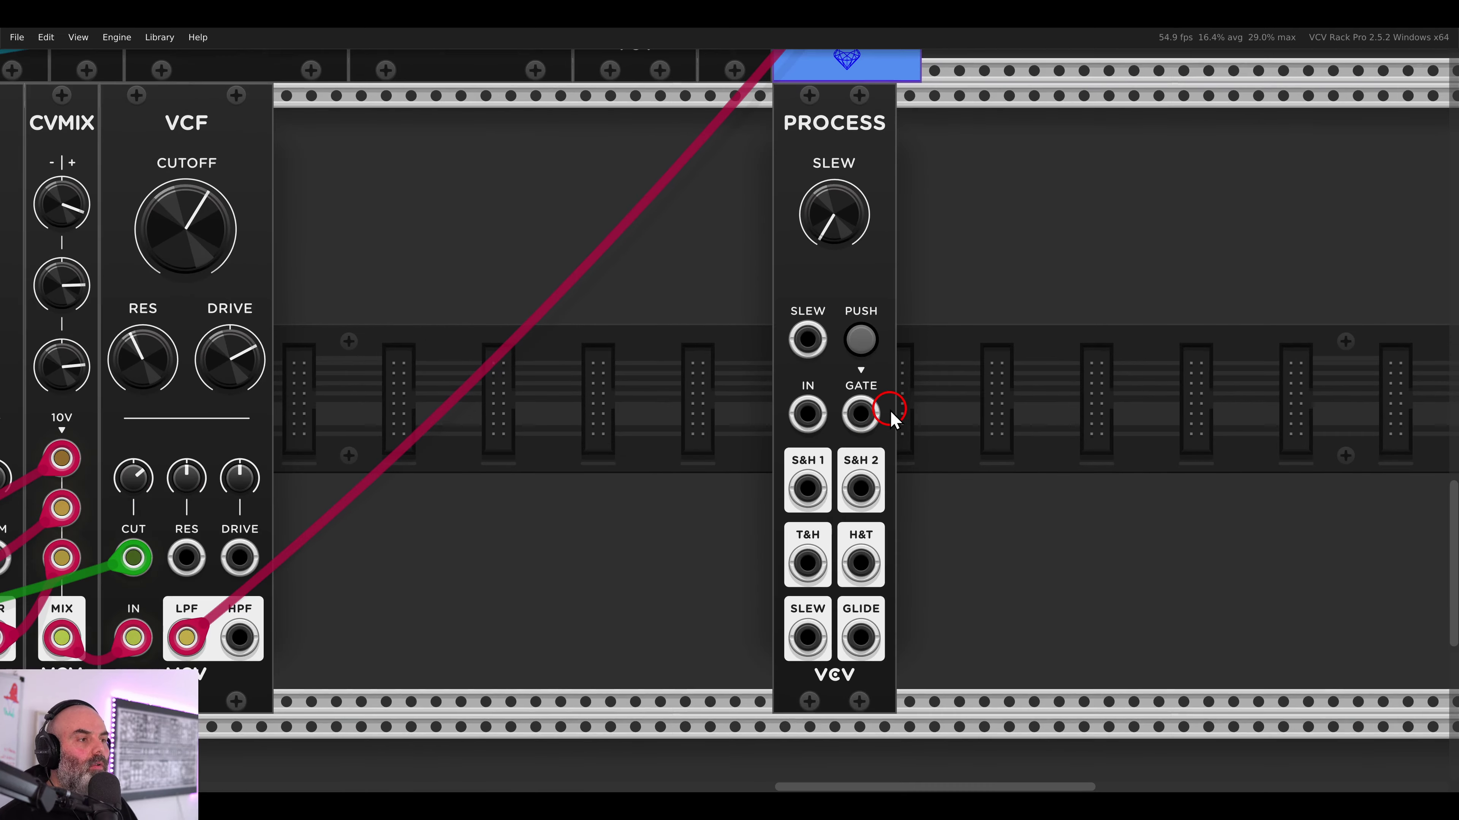
right_click(673, 359)
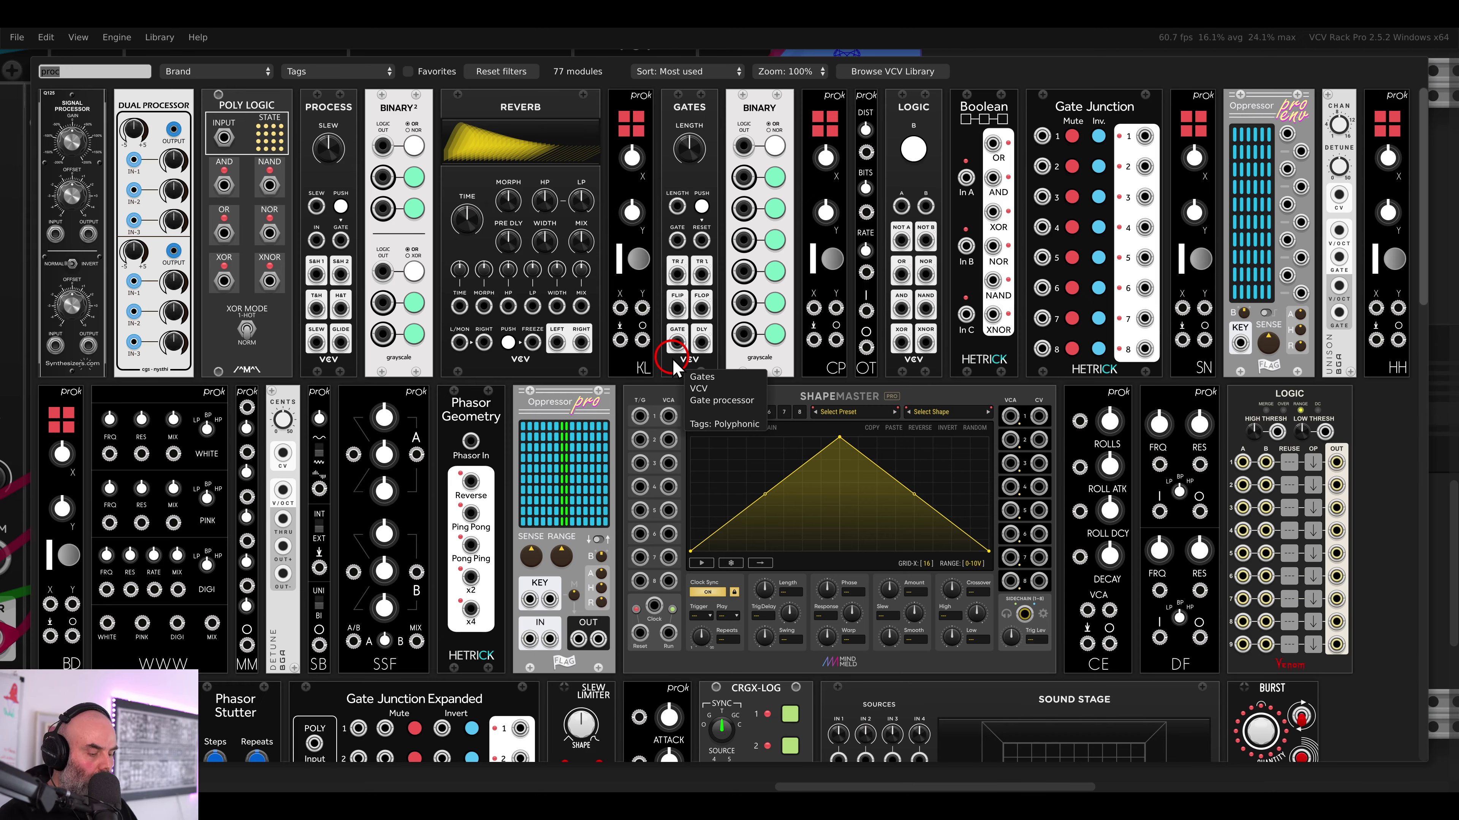
key("BackSpace")
left_click(644, 178)
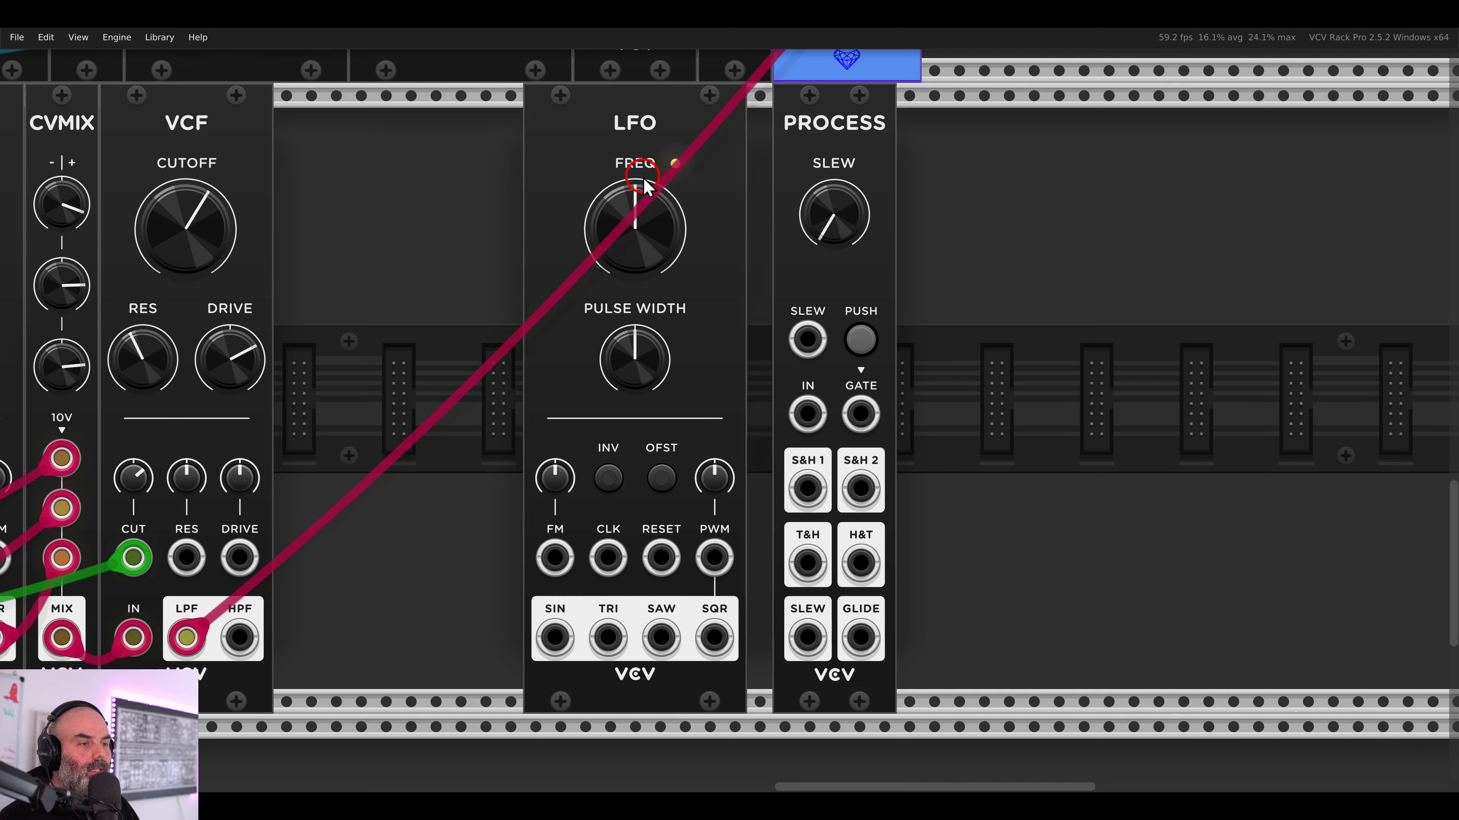
left_click_drag(644, 177, 684, 283)
- Add a SCOPE after the new PROCESS, and patch the LFO's triangle into PROCESS IN and S&H 1 into the scope's first input
right_click(930, 297)
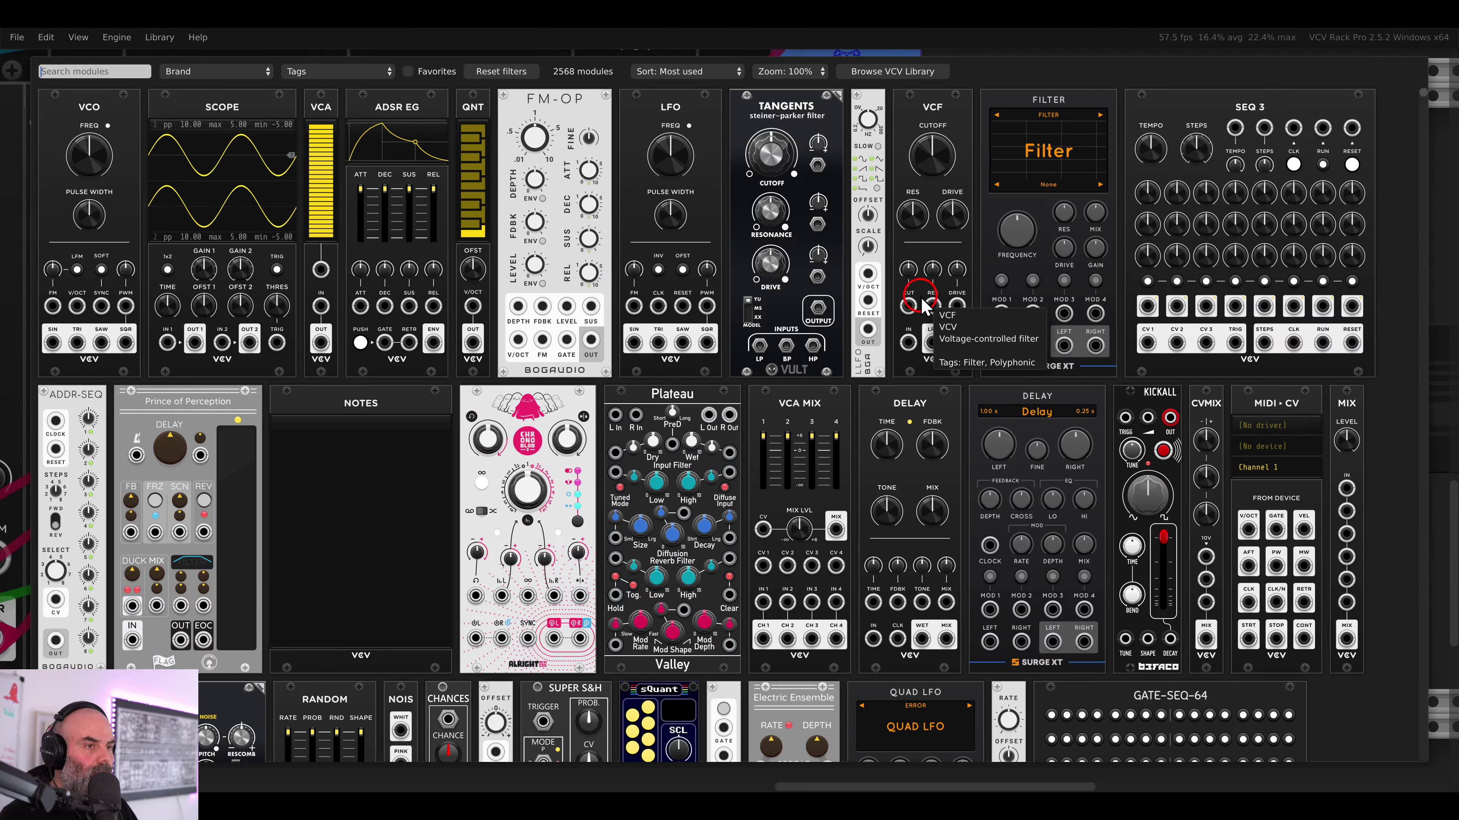
left_click(254, 160)
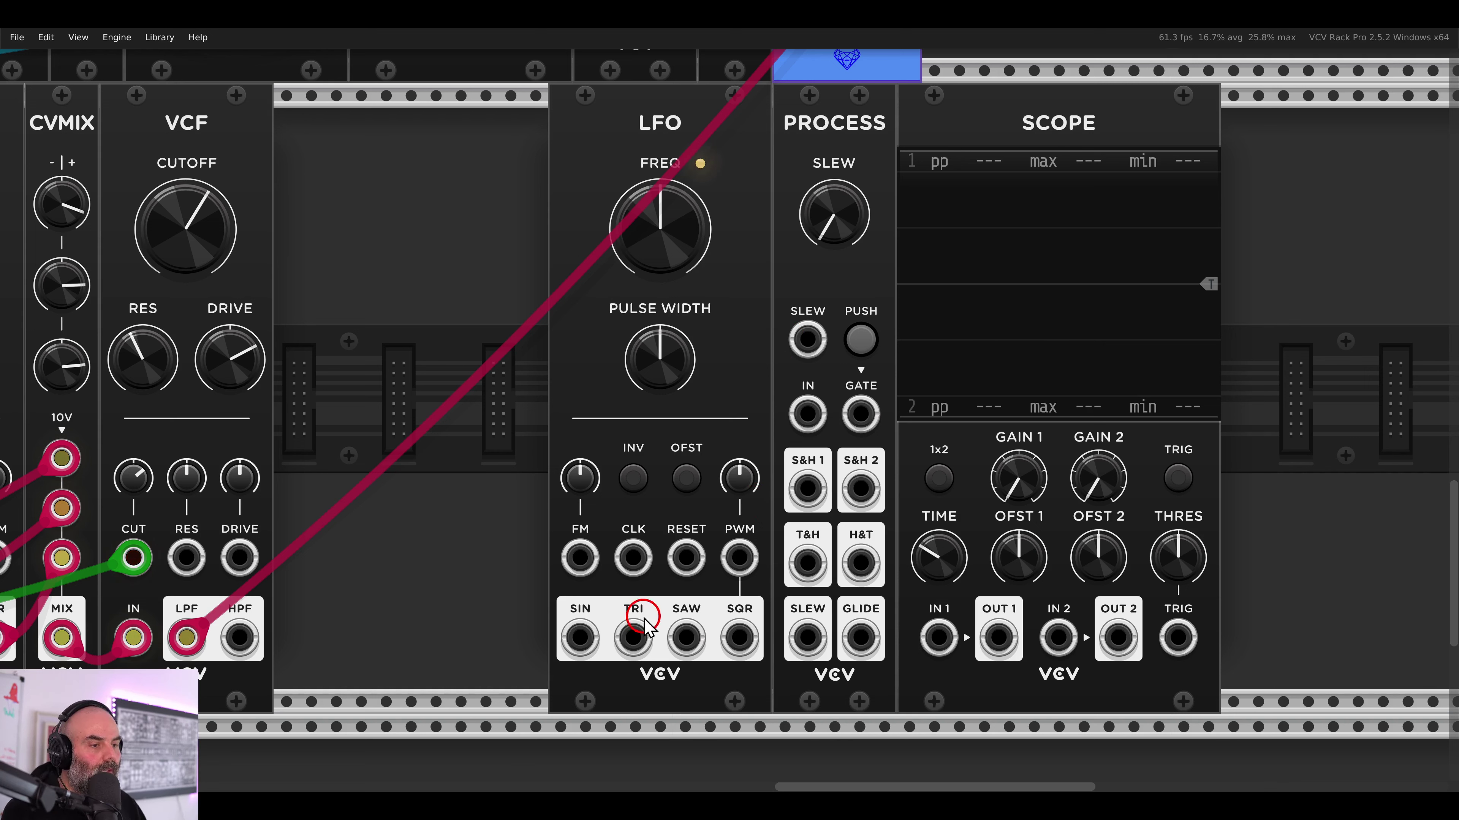
left_click_drag(632, 636, 803, 415)
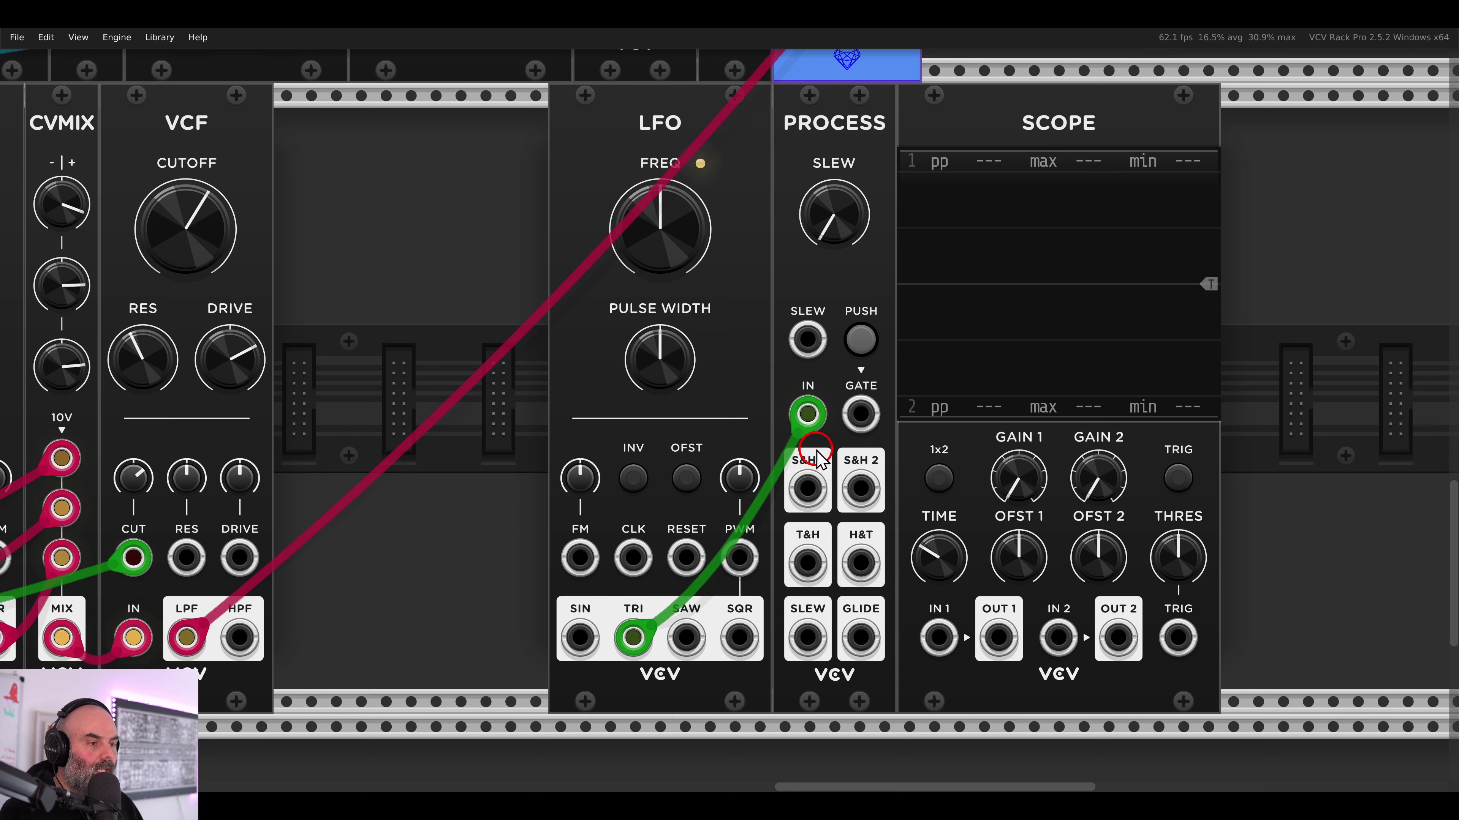
left_click_drag(807, 489, 938, 637)
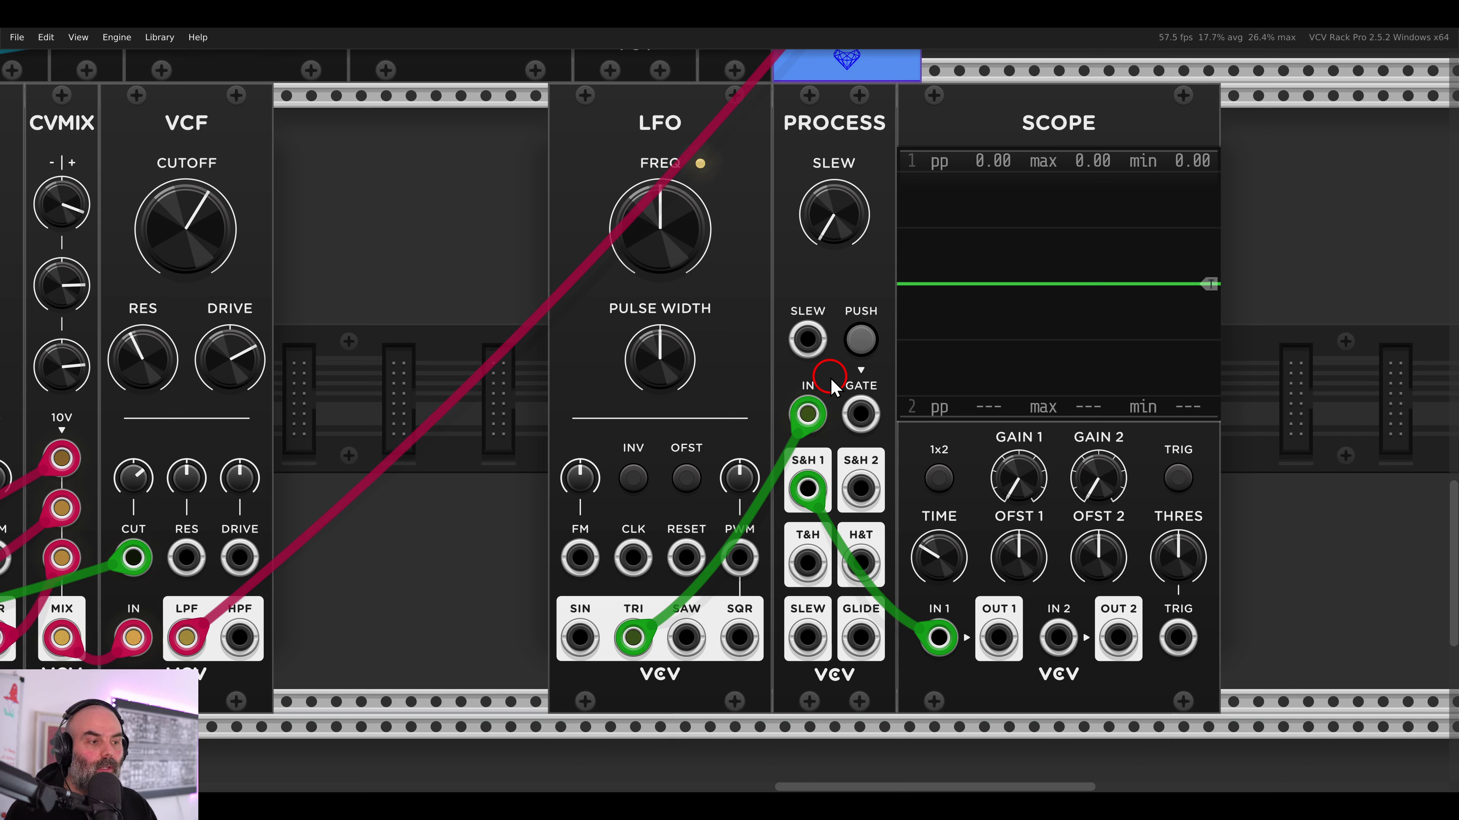
- Fire the new PROCESS module's manual gate repeatedly to sample the LFO's triangle and watch the held voltages on the scope
left_click(861, 342)
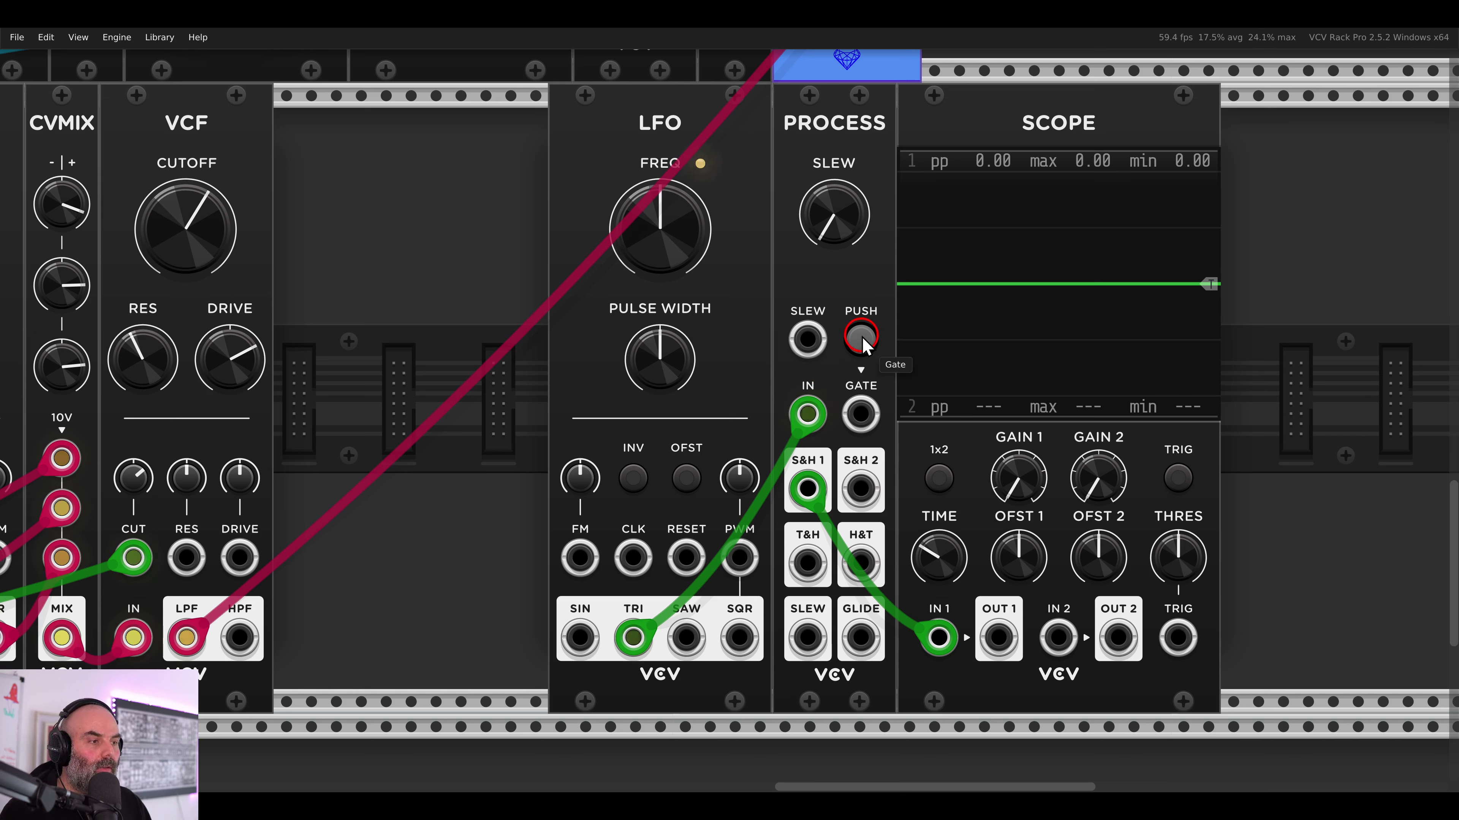
left_click(849, 359)
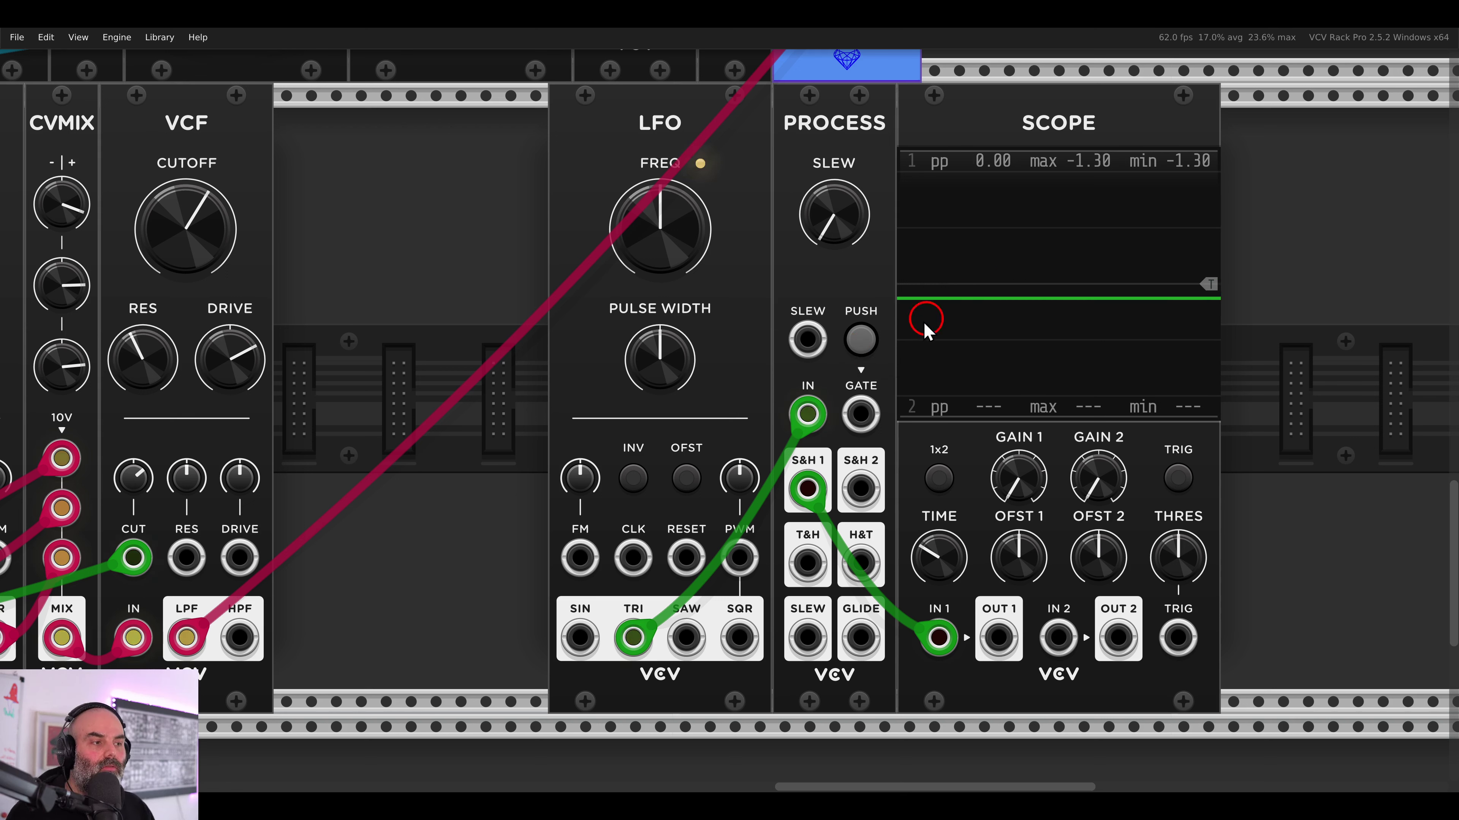
left_click(860, 339)
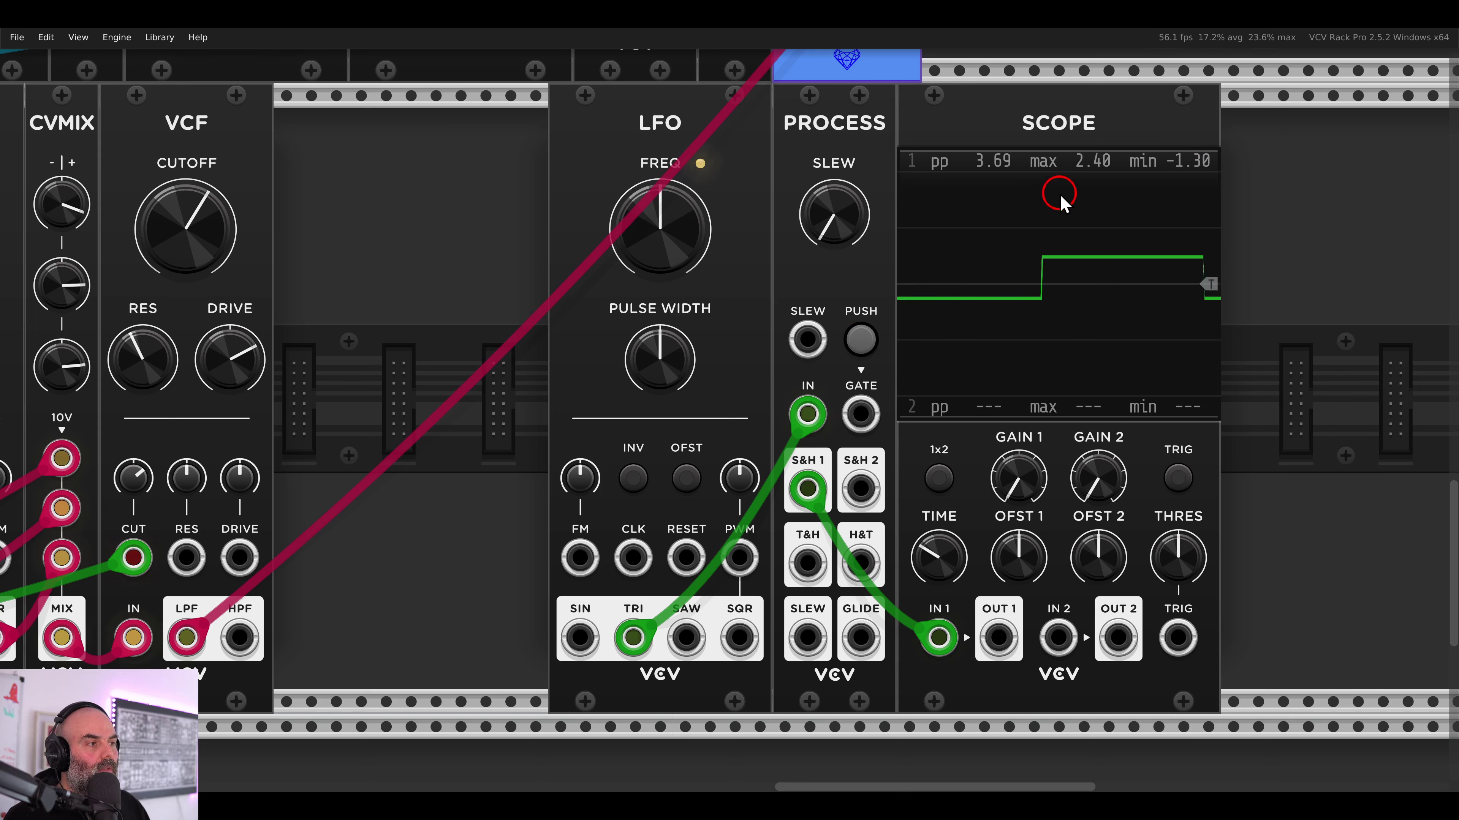
left_click(865, 339)
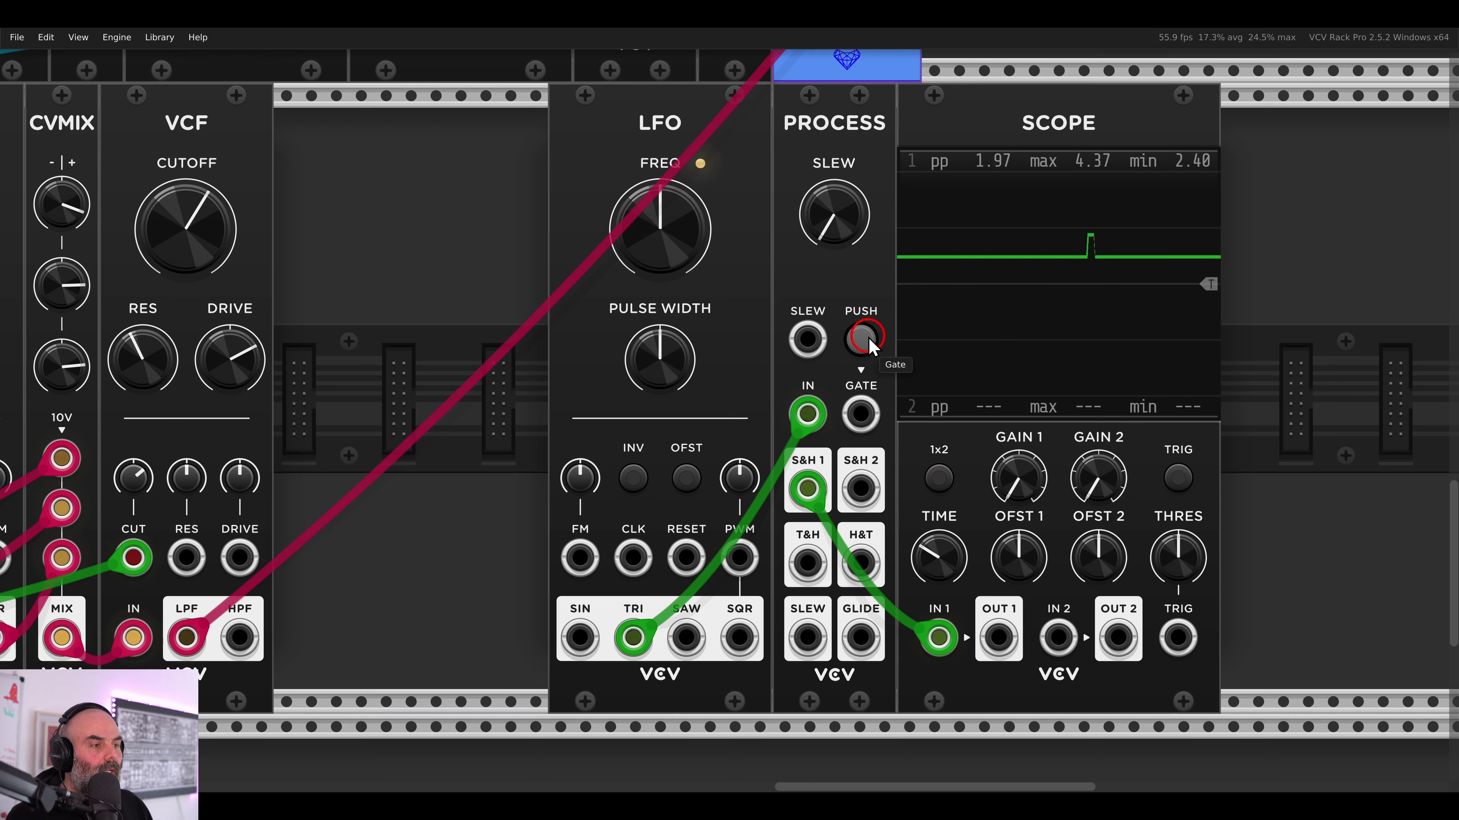
left_click(864, 339)
left_click(864, 339)
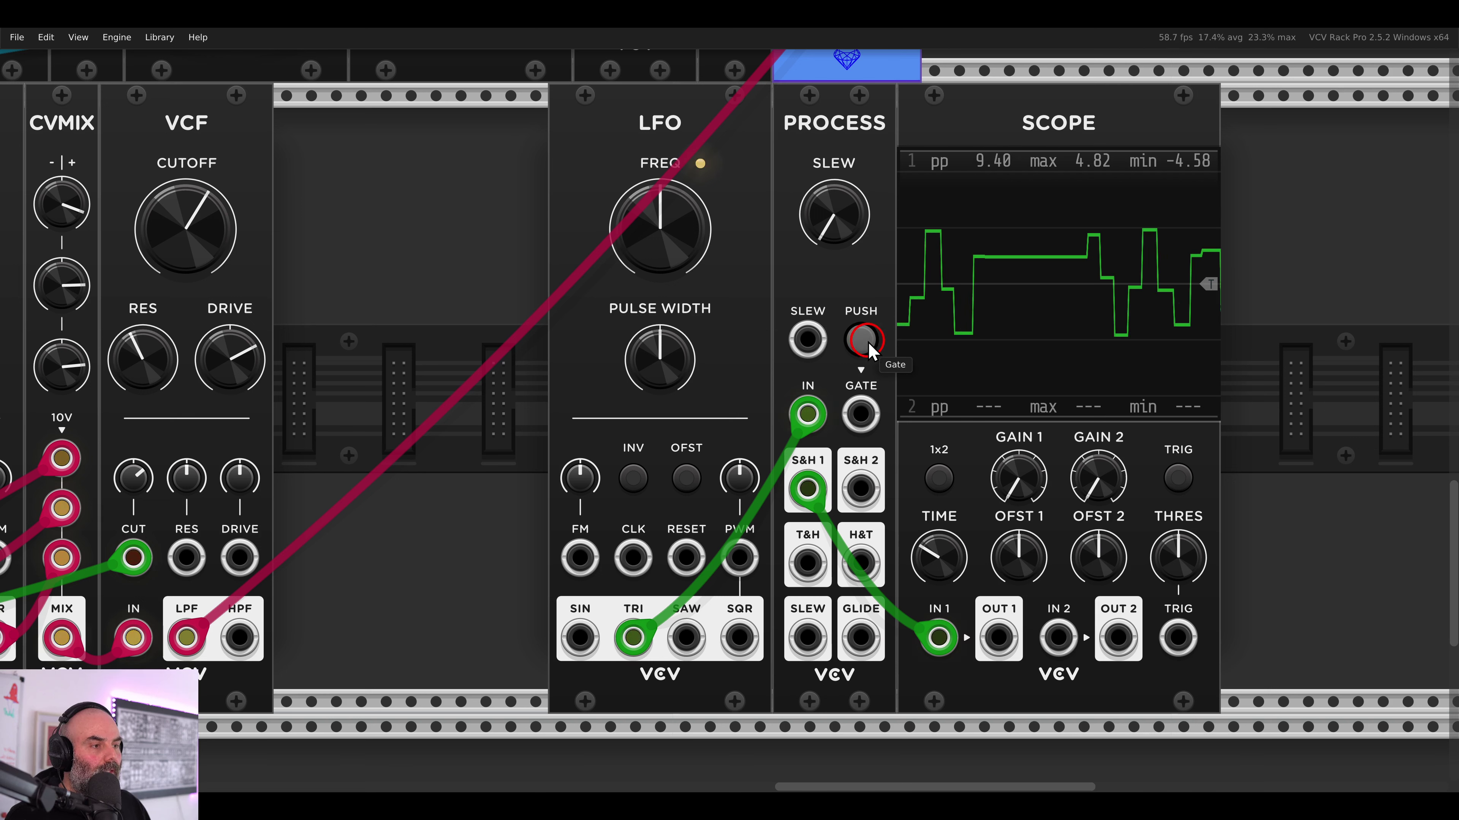
left_click(867, 344)
left_click(865, 344)
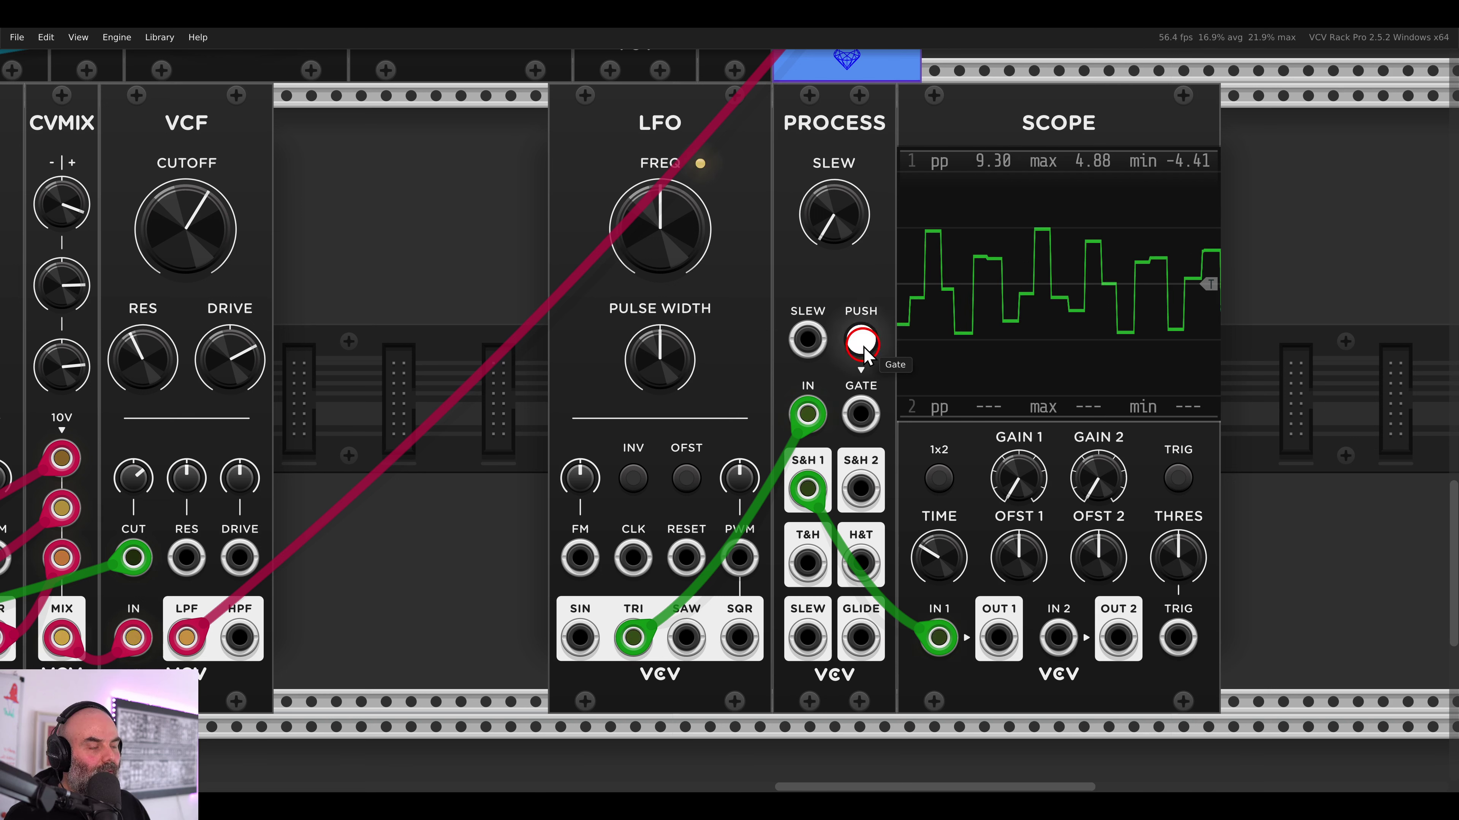
- Patch the LFO's triangle into the scope's second input and fire the PROCESS gate repeatedly to compare S&H 1 with its source
left_click_drag(1058, 638, 633, 638)
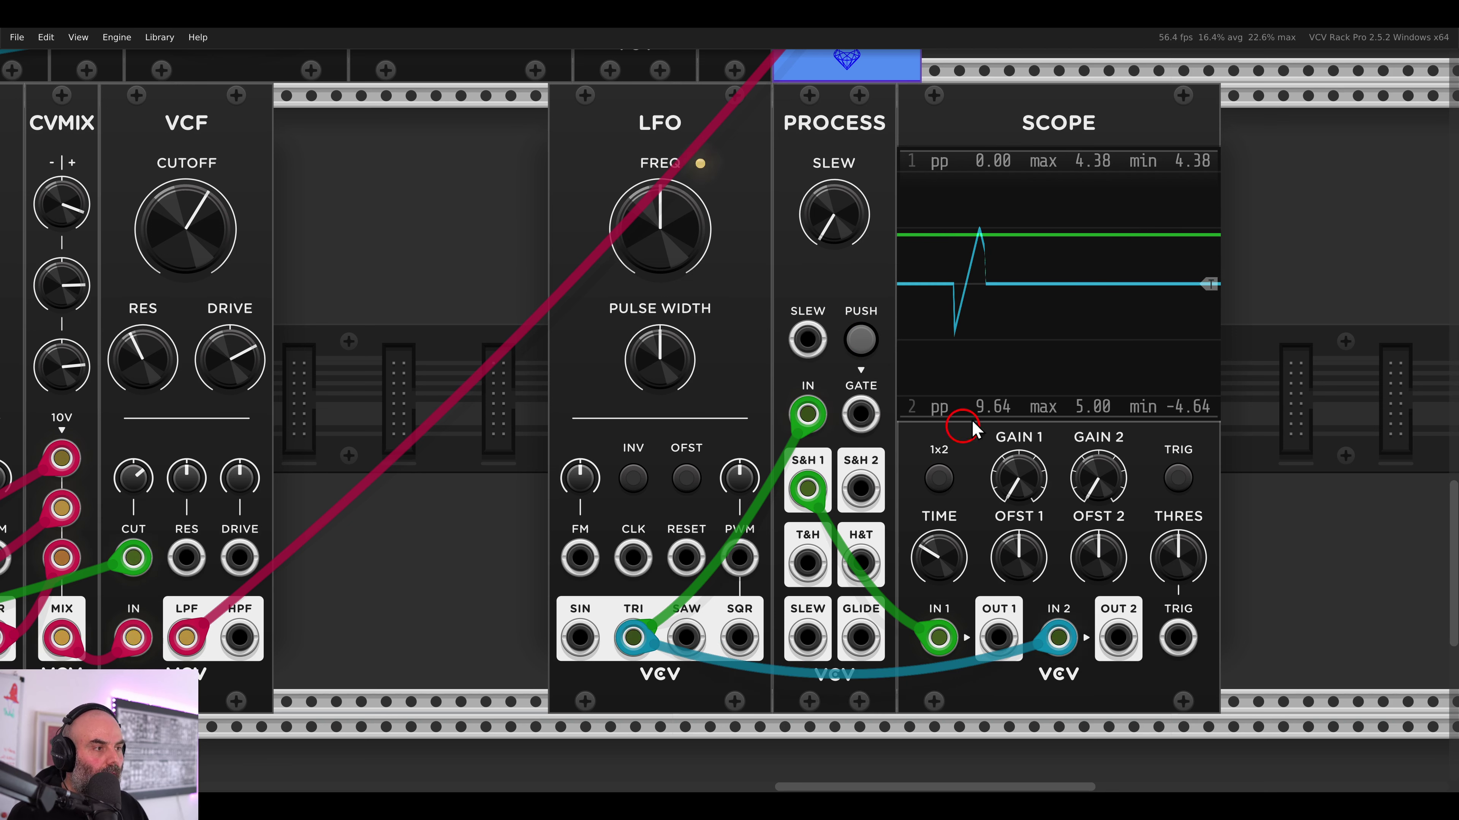
left_click(858, 343)
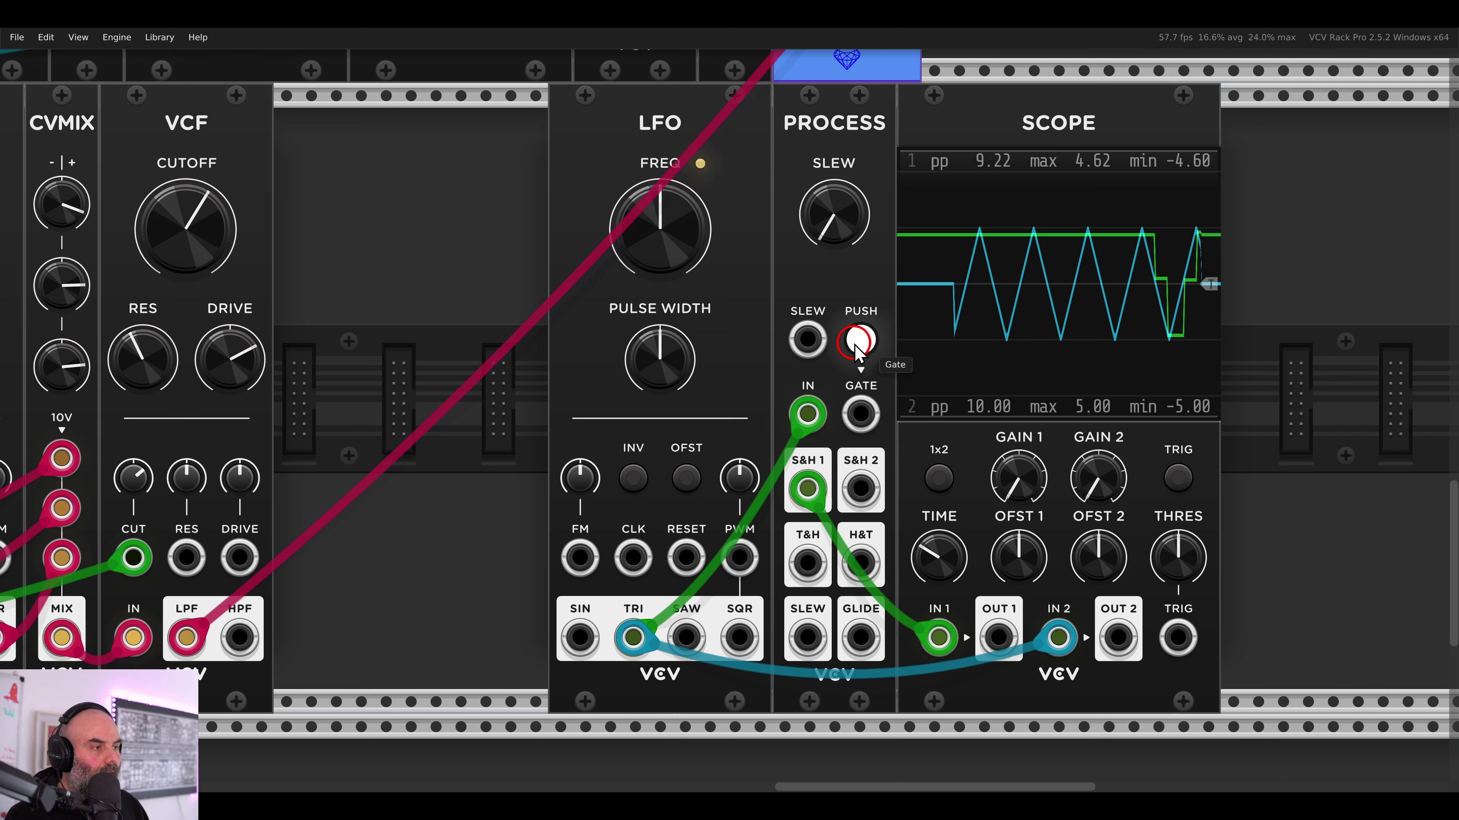
left_click(858, 343)
left_click(859, 343)
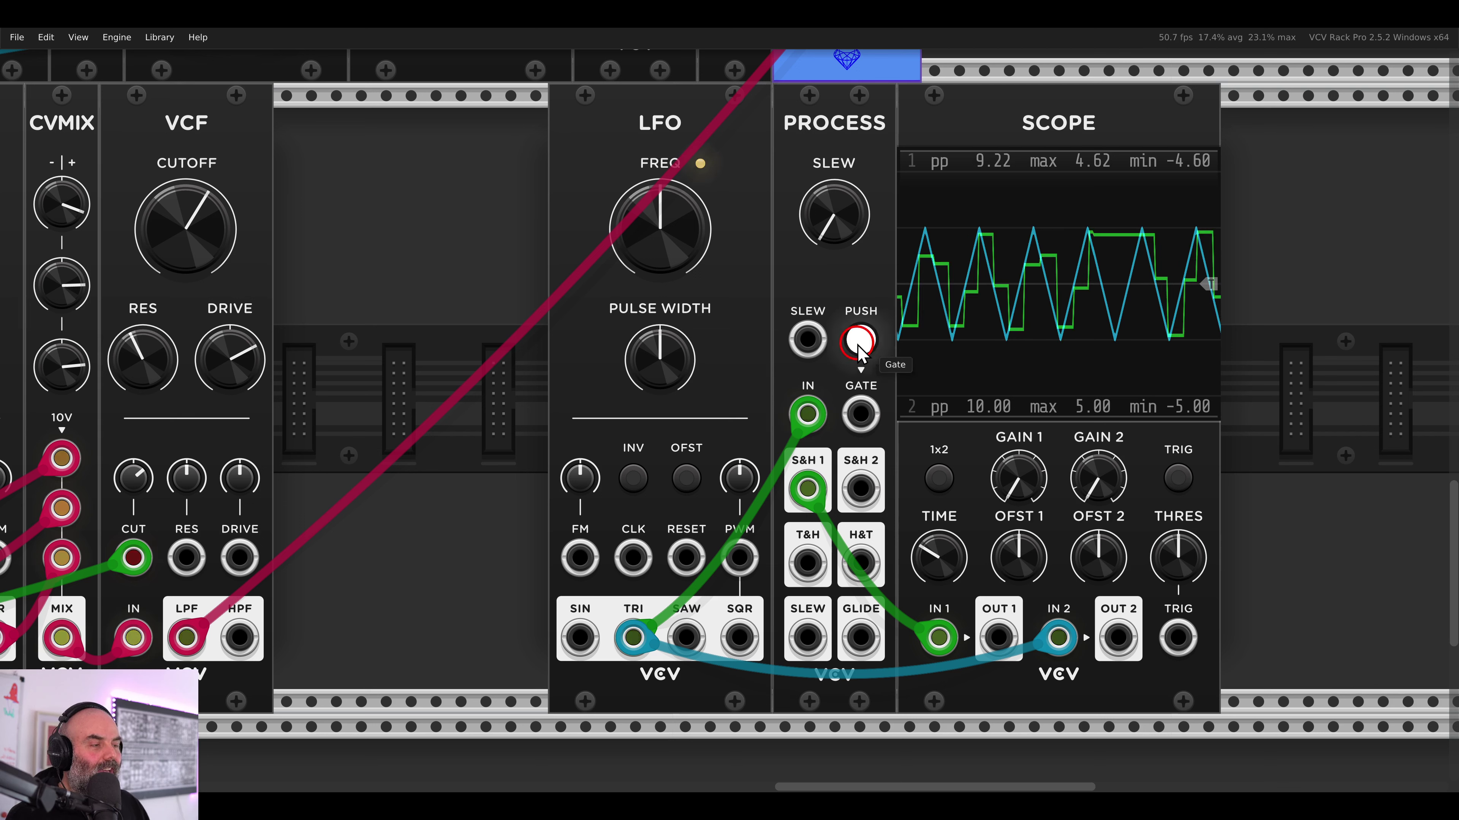
left_click(858, 344)
left_click(858, 344)
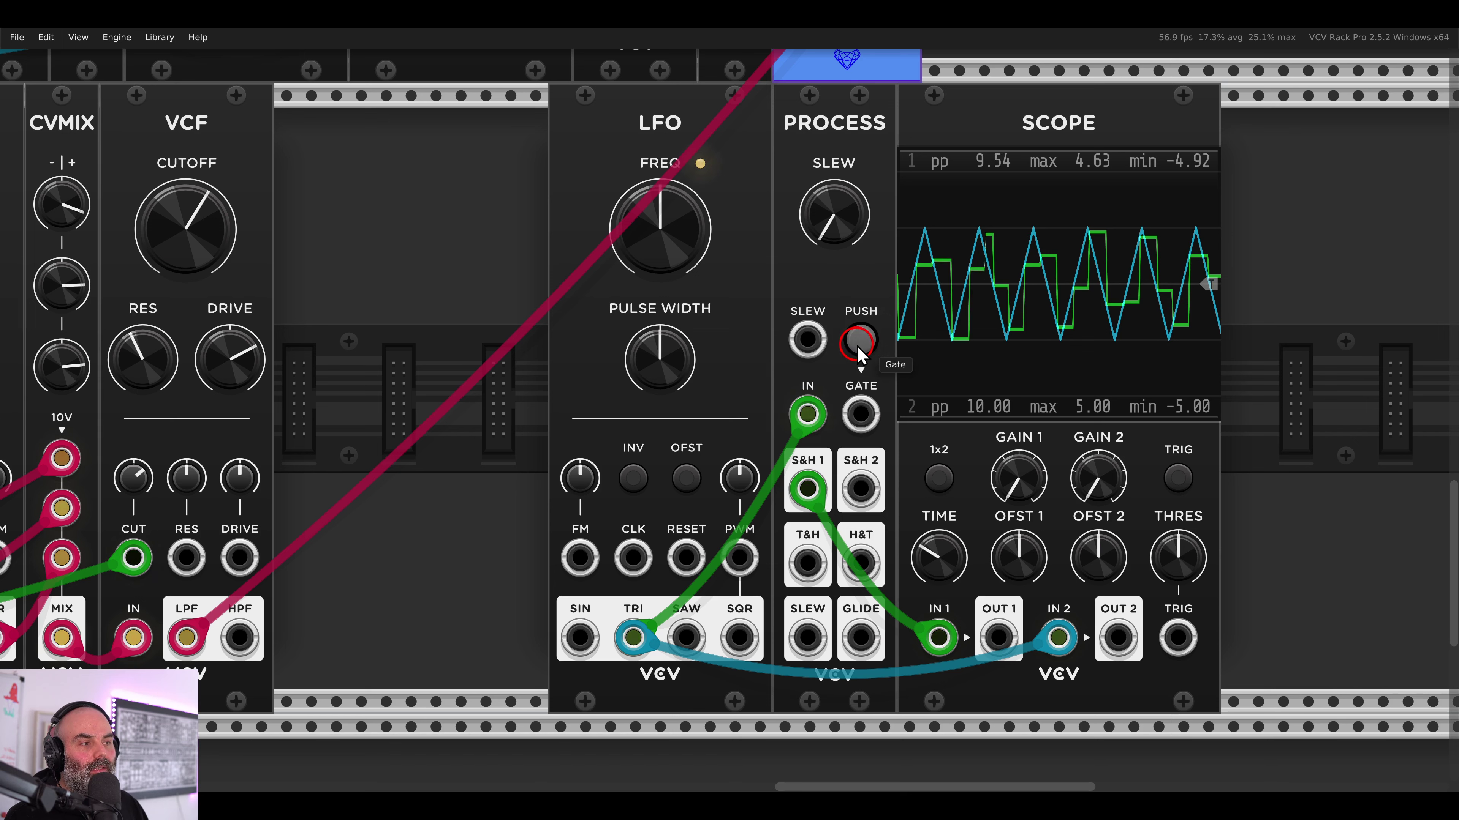
left_click(858, 343)
left_click(857, 342)
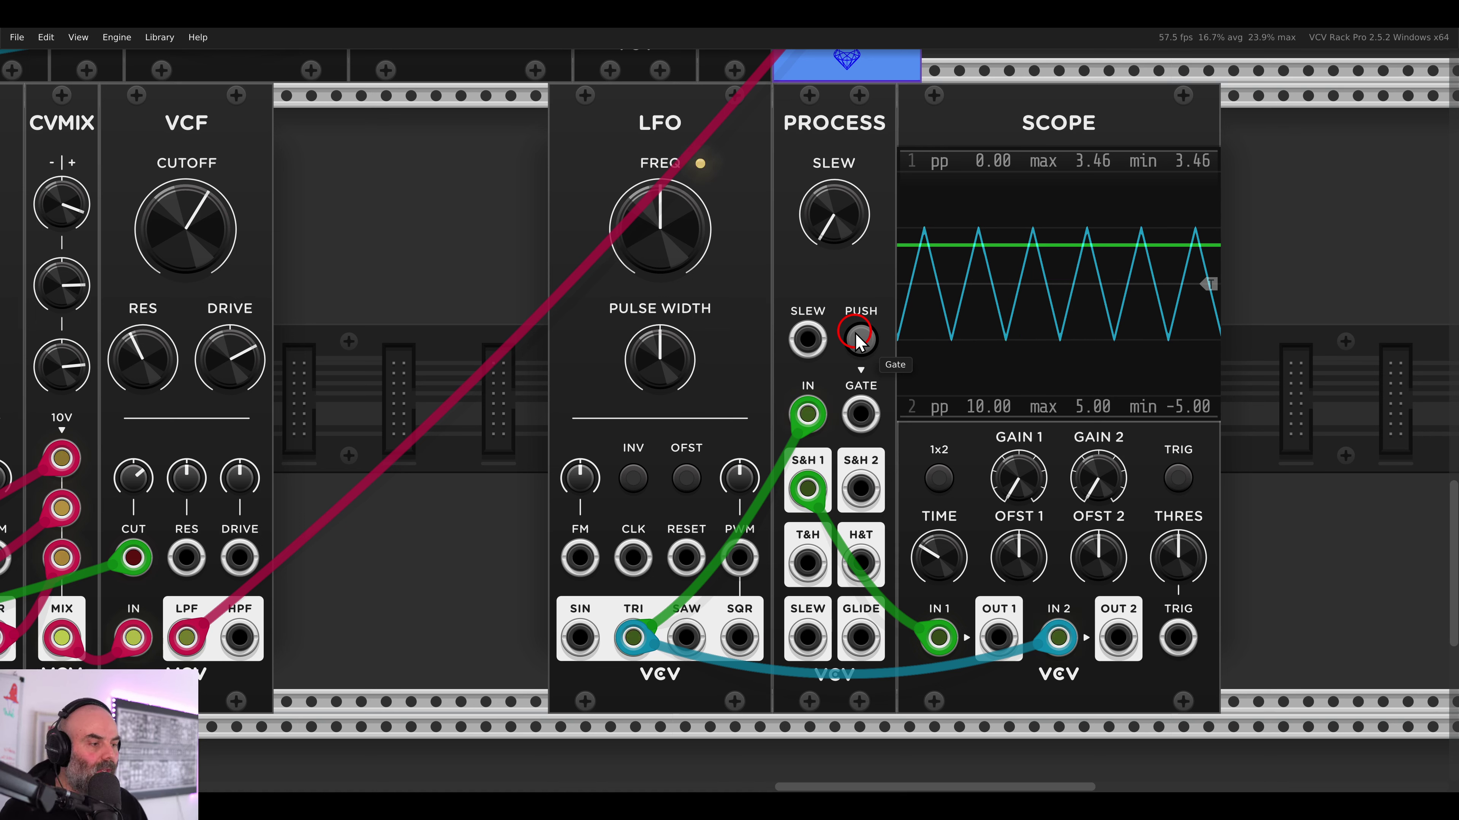
- Replace the LFO cable in the scope's second input with PROCESS S&H 2 and fire the manual gate to sample both stages
left_click_drag(1058, 638, 1069, 679)
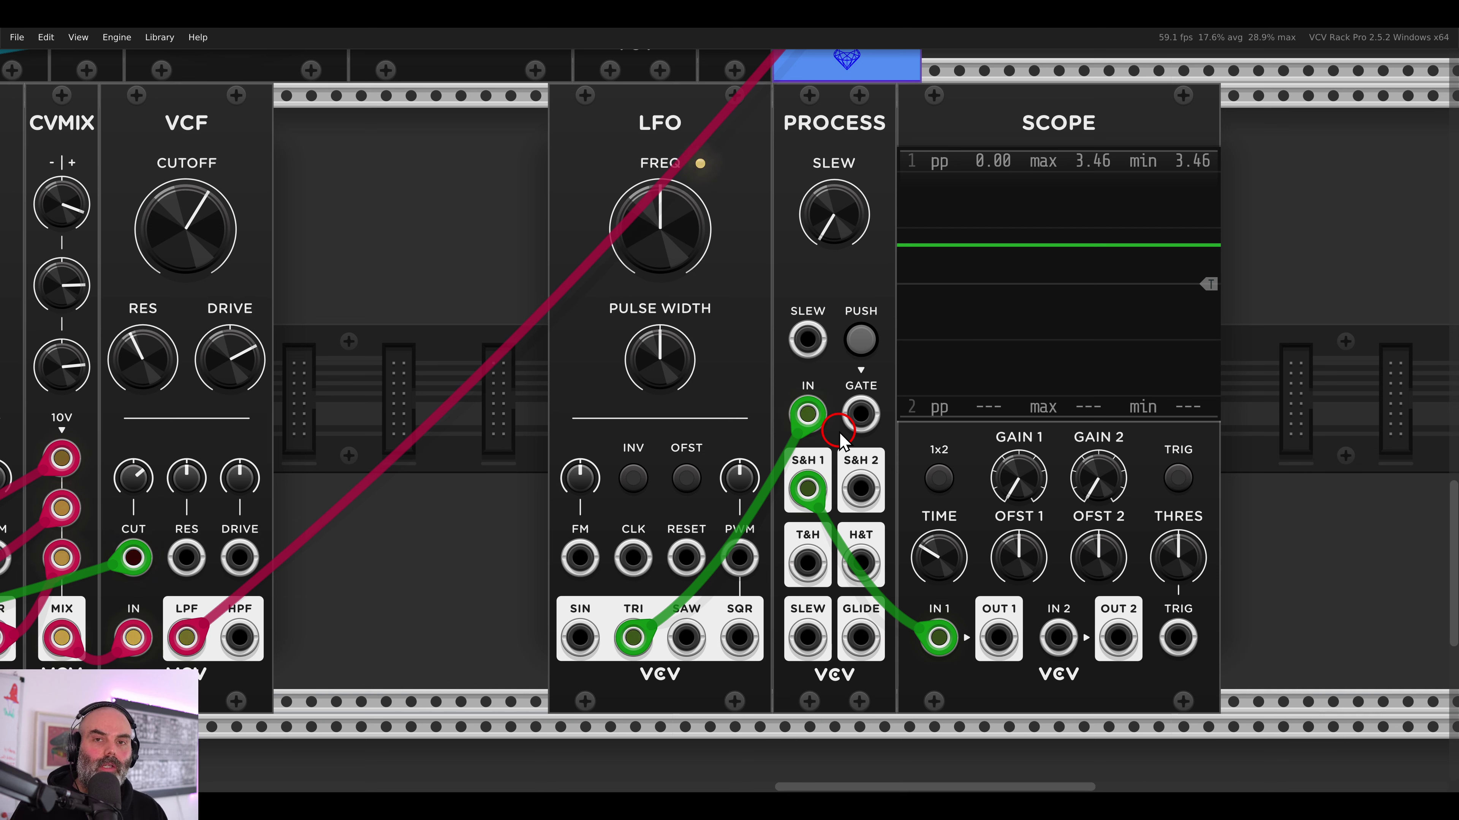
mouse_move(860, 489)
left_mouse_down()
mouse_move(861, 508)
mouse_move(1055, 637)
left_mouse_up()
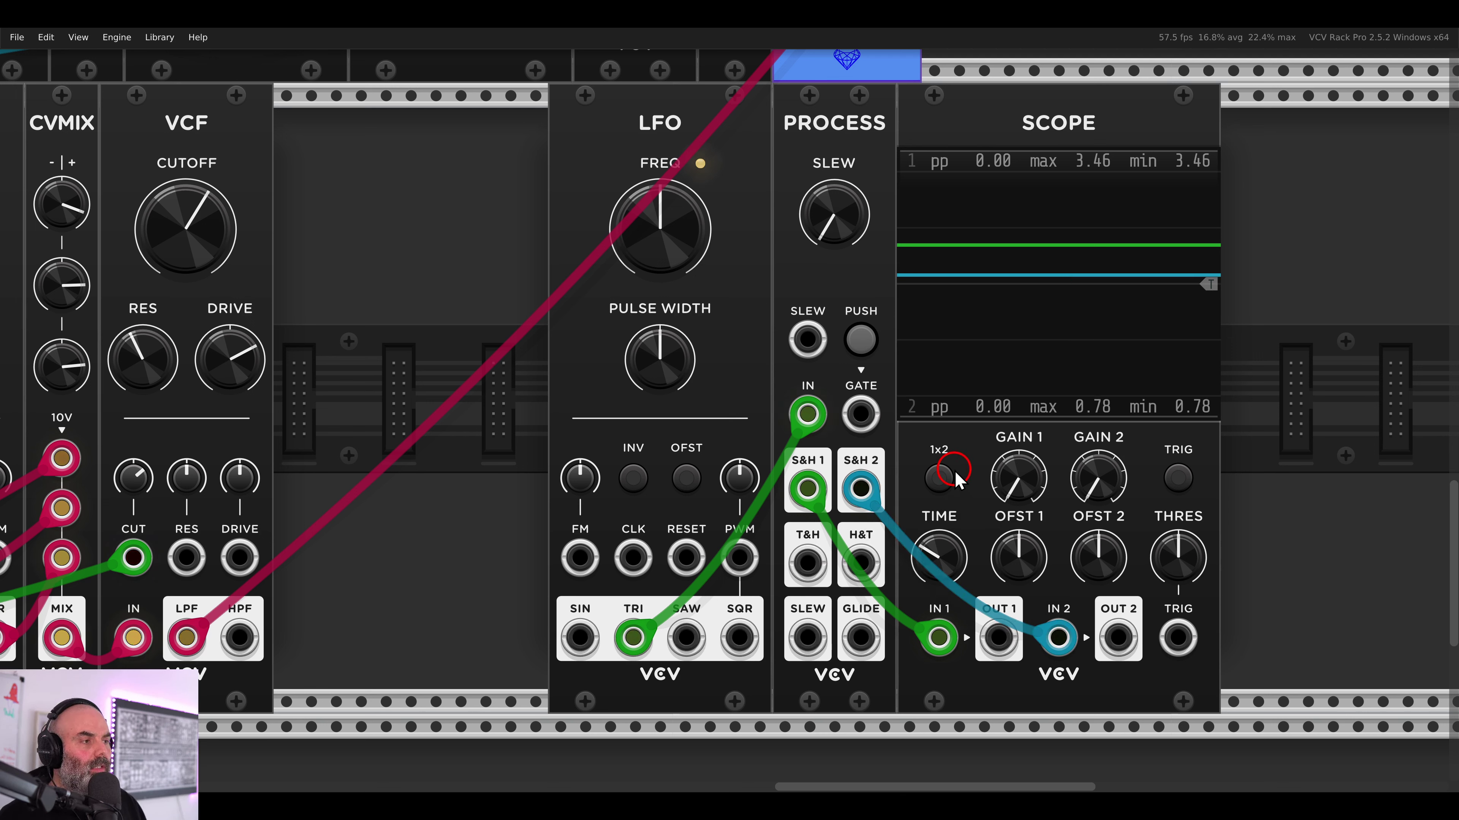
left_click(862, 340)
left_click(861, 340)
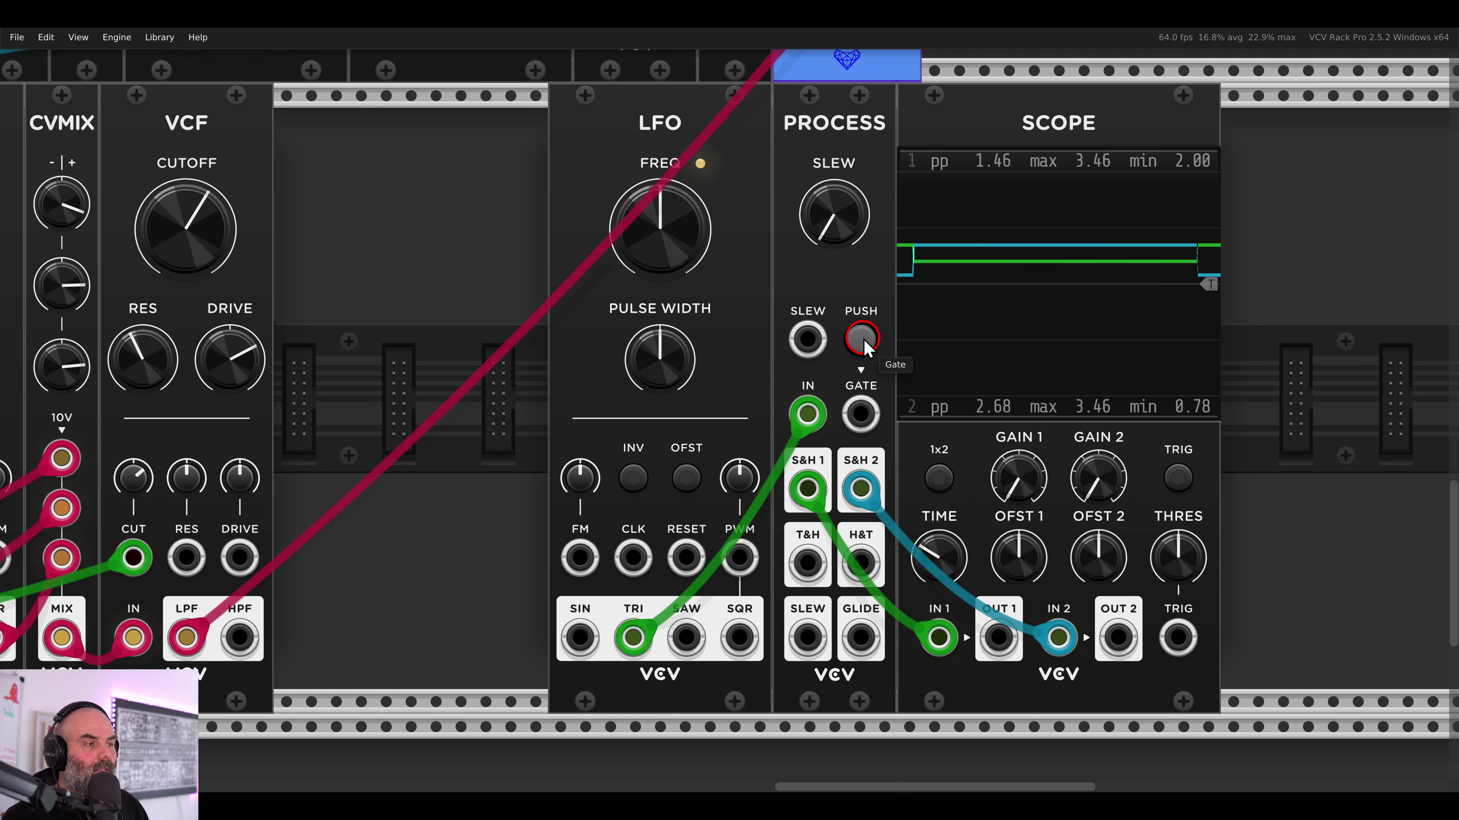
- Examine on the scope how S&H 2 relates to S&H 1's held voltage, firing the PROCESS gate again to compare
left_click_drag(958, 274, 955, 251)
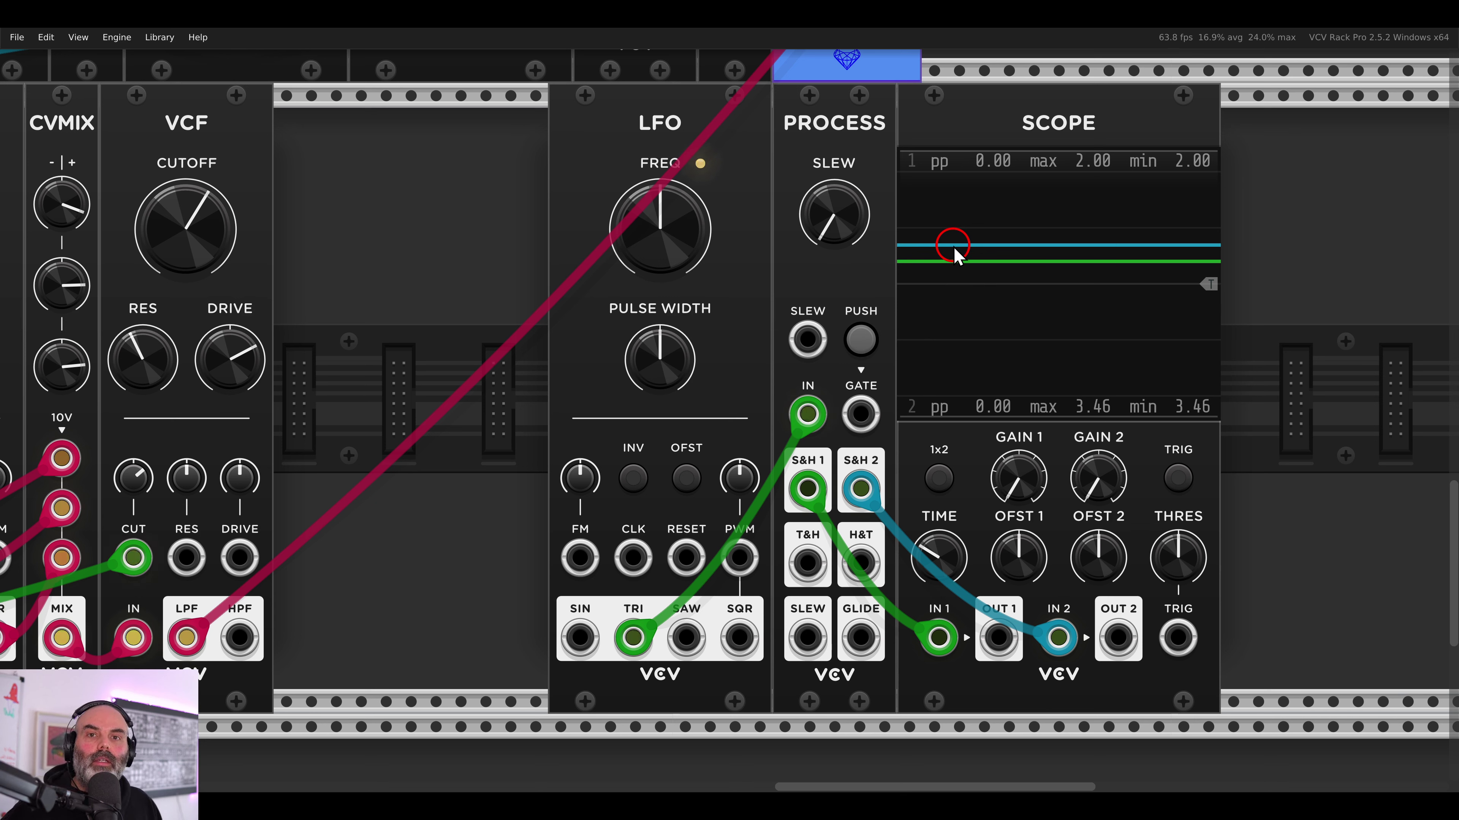
left_click_drag(954, 253, 962, 256)
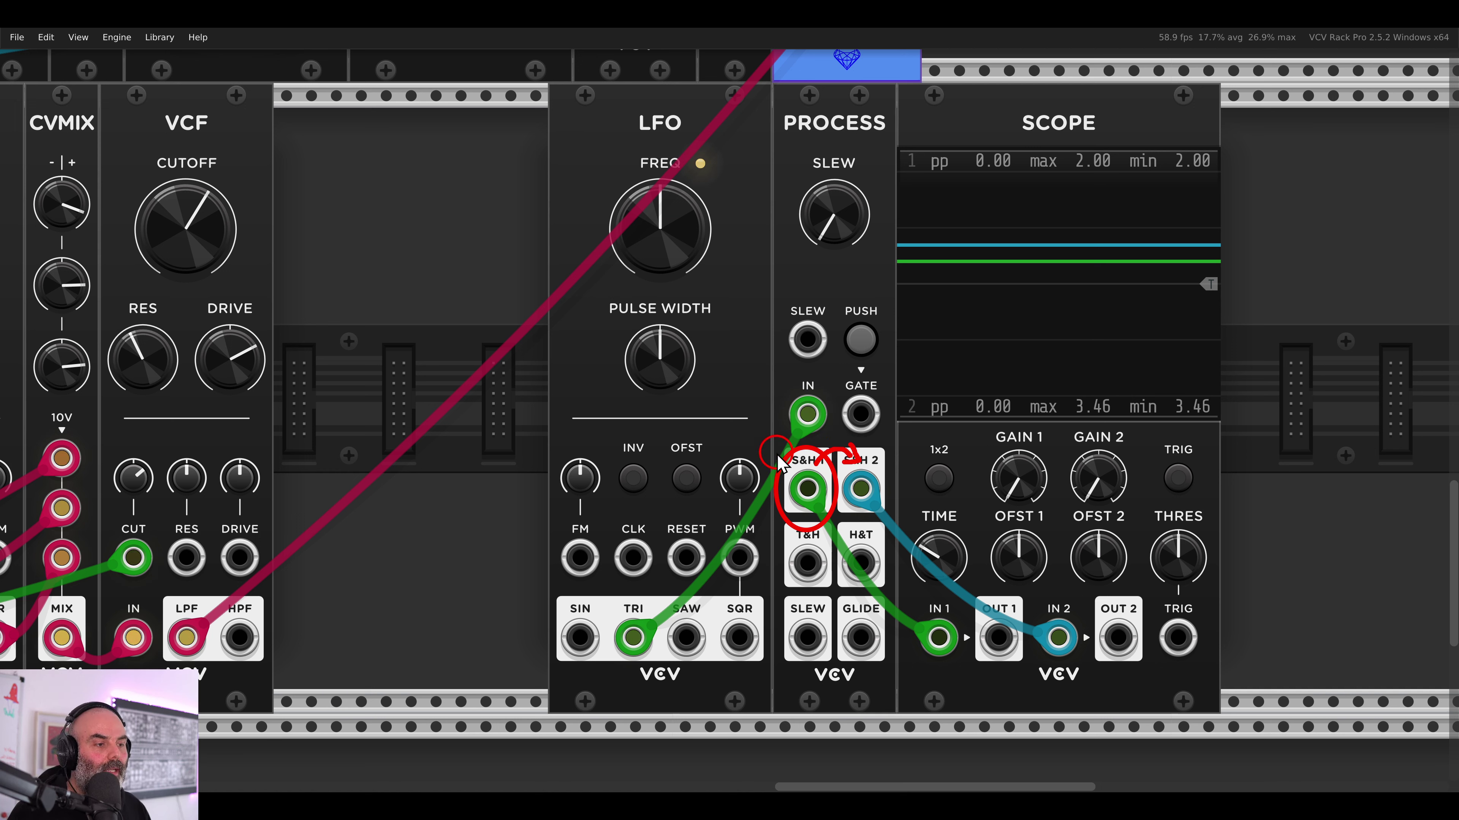
mouse_move(779, 454)
left_mouse_down()
mouse_move(796, 463)
mouse_move(808, 445)
left_mouse_up()
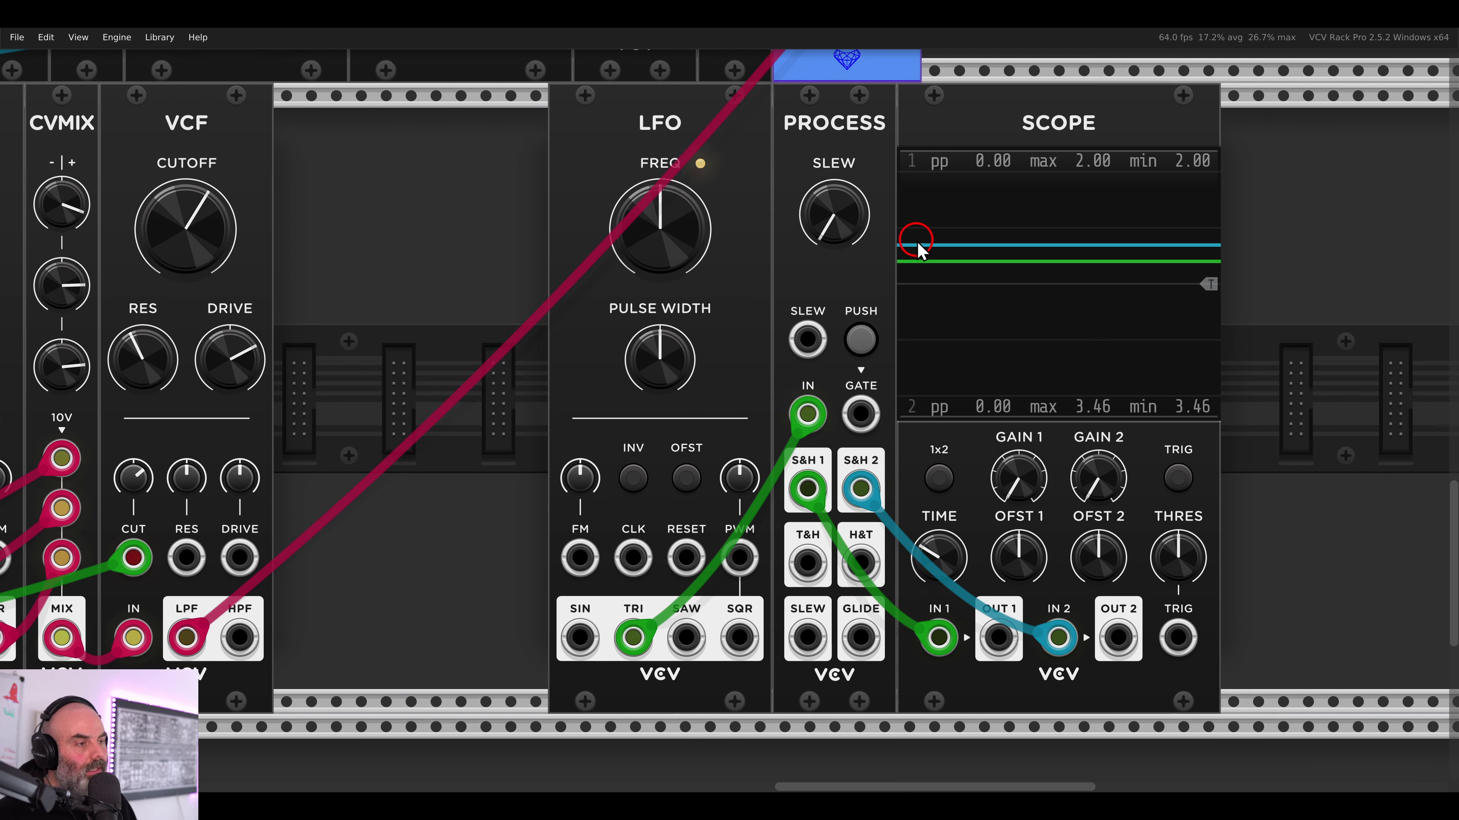
mouse_move(891, 242)
left_mouse_down()
mouse_move(938, 266)
mouse_move(930, 284)
left_mouse_up()
left_click(858, 340)
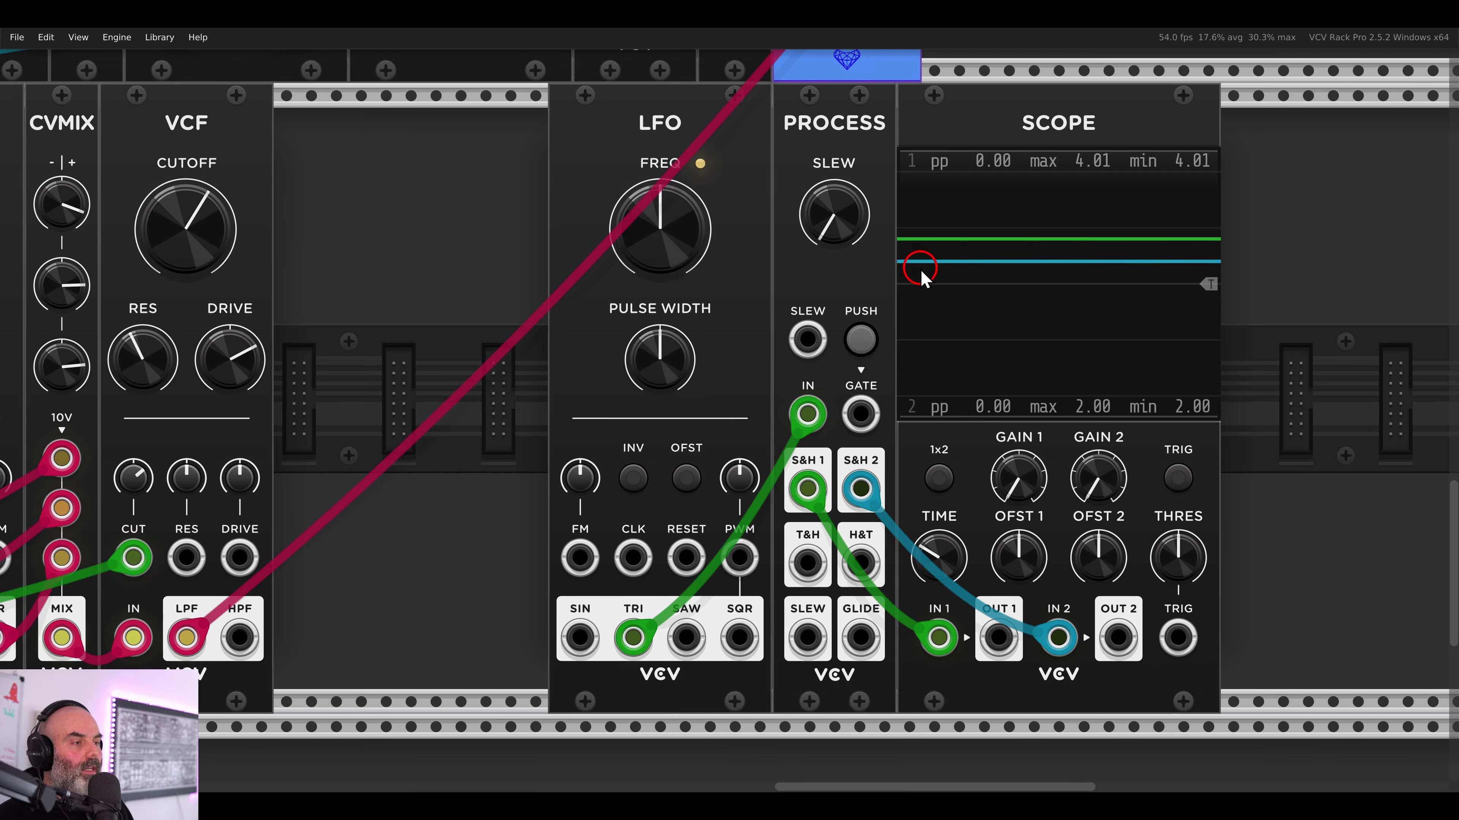
mouse_move(911, 262)
left_mouse_down()
mouse_move(926, 263)
mouse_move(921, 241)
mouse_move(934, 247)
left_mouse_up()
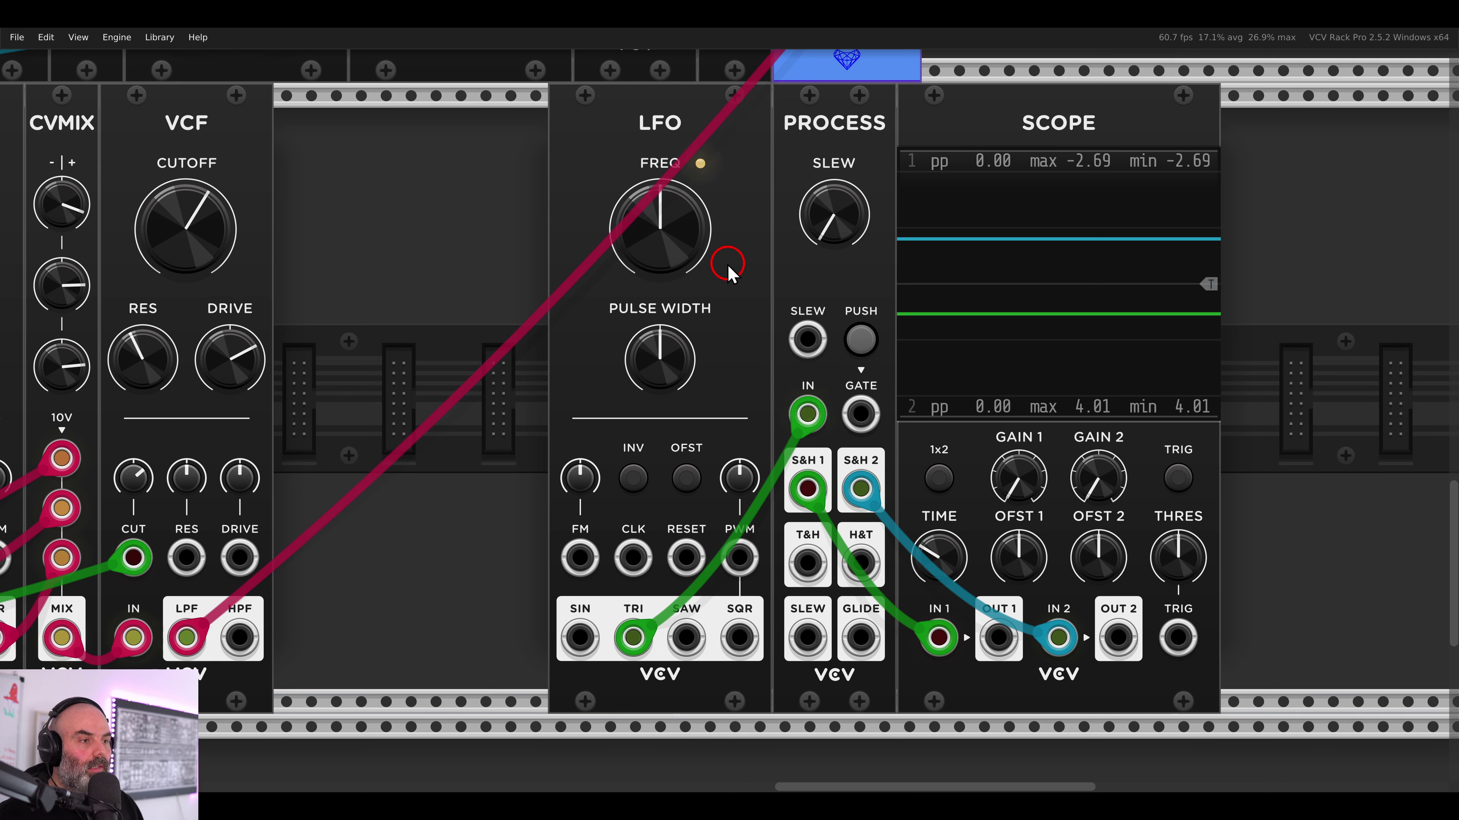
- Delete the LFO and the SCOPE on either side of the new PROCESS module
key("Delete")
left_click(840, 276)
left_click(932, 254)
key("Delete")
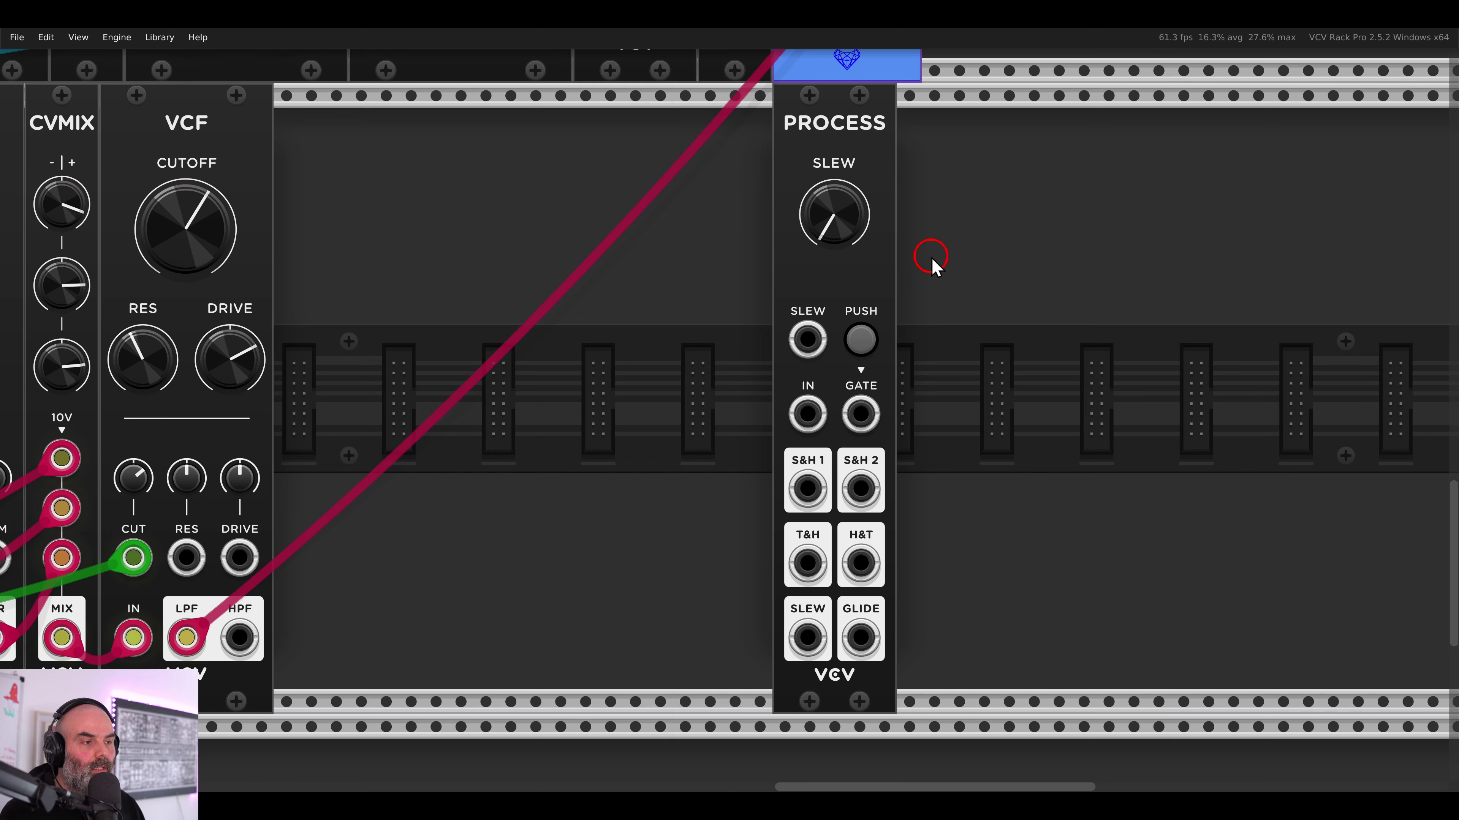
- Patch the pitch output of the top-row QNT into IN of the new PROCESS module on the bottom row
scroll(934, 313, "down", 3)
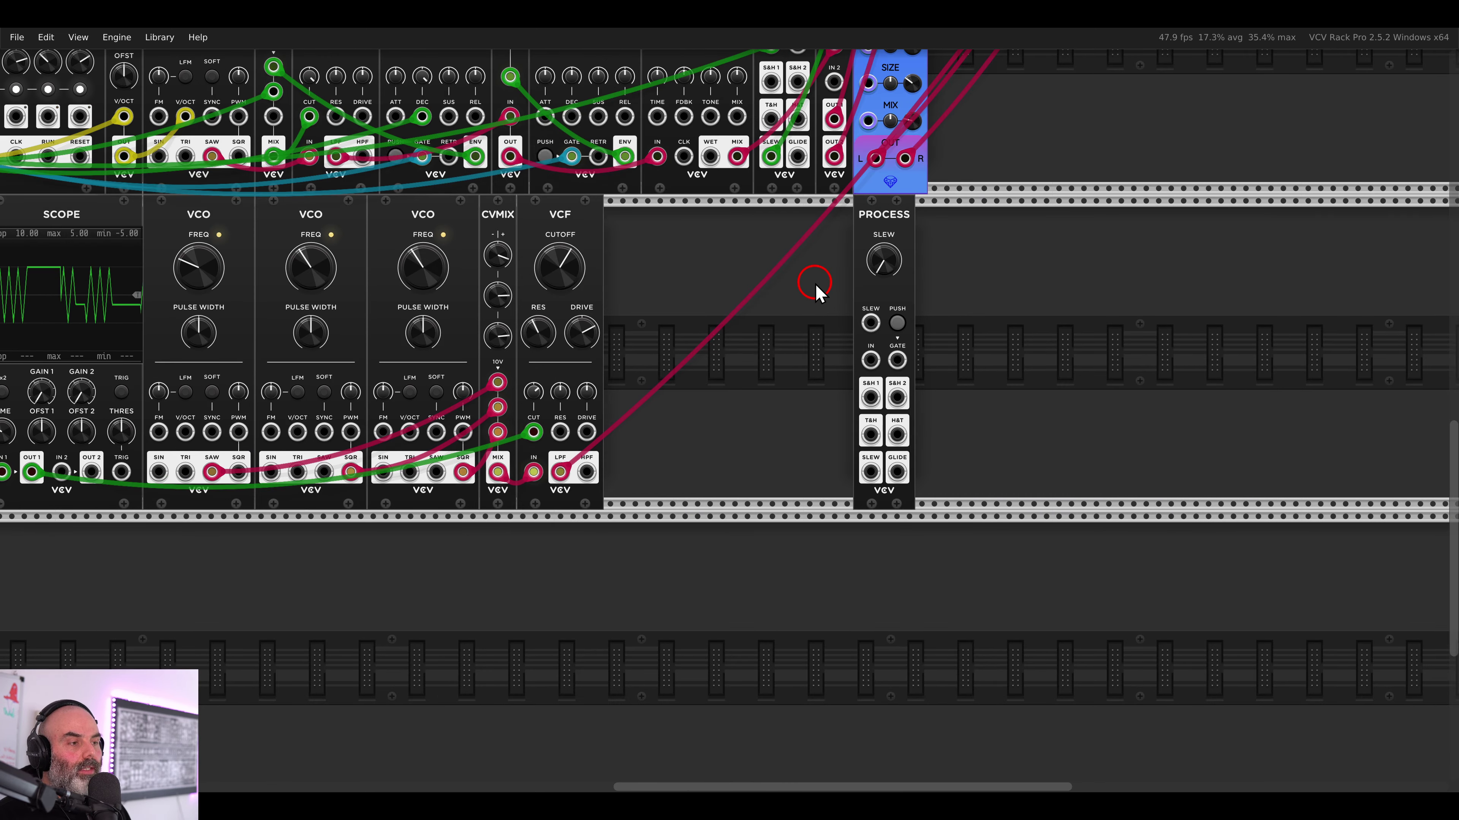
left_click_drag(817, 290, 914, 307)
left_click_drag(968, 374, 938, 388)
scroll(970, 381, "left", 8)
scroll(969, 376, "up", 5)
scroll(968, 379, "up", 5)
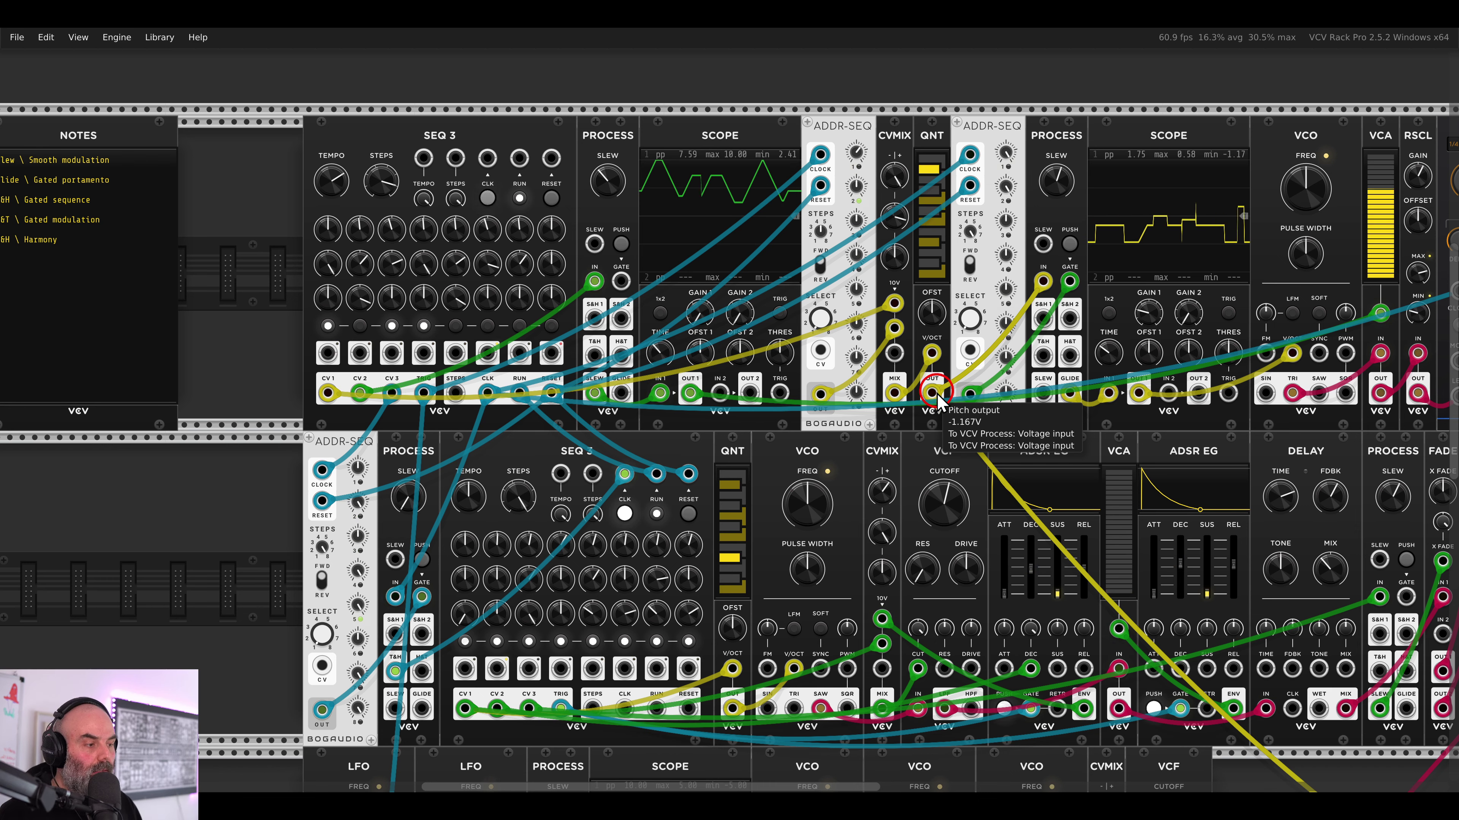
left_click_drag(1214, 617, 774, 369)
left_click_drag(1000, 604, 766, 385)
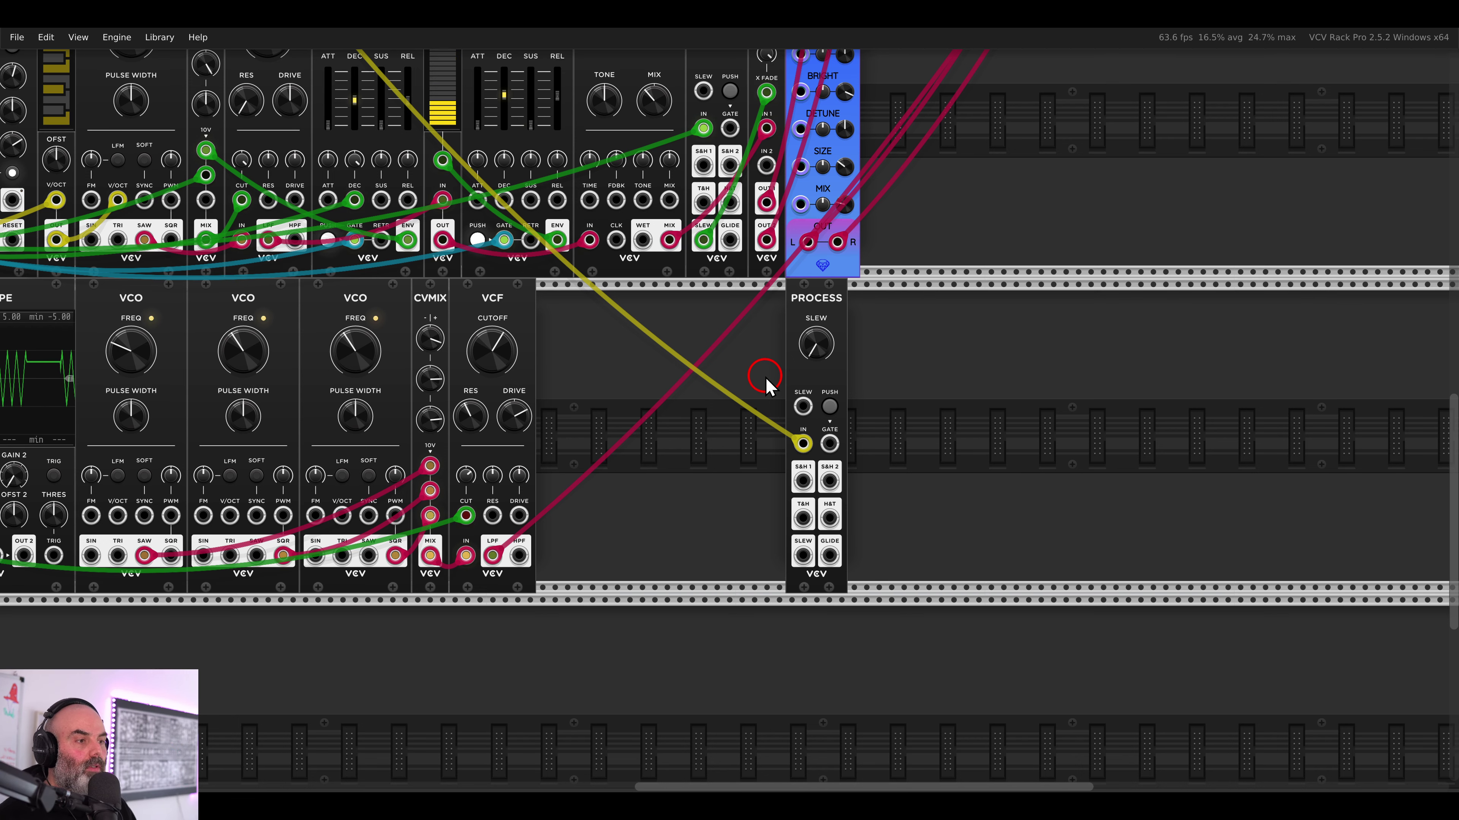
- Place two VCOs directly after PROCESS, patching S&H 1 into the first one's V/OCT and S&H 2 into the second one's
scroll(966, 468, "up", 3)
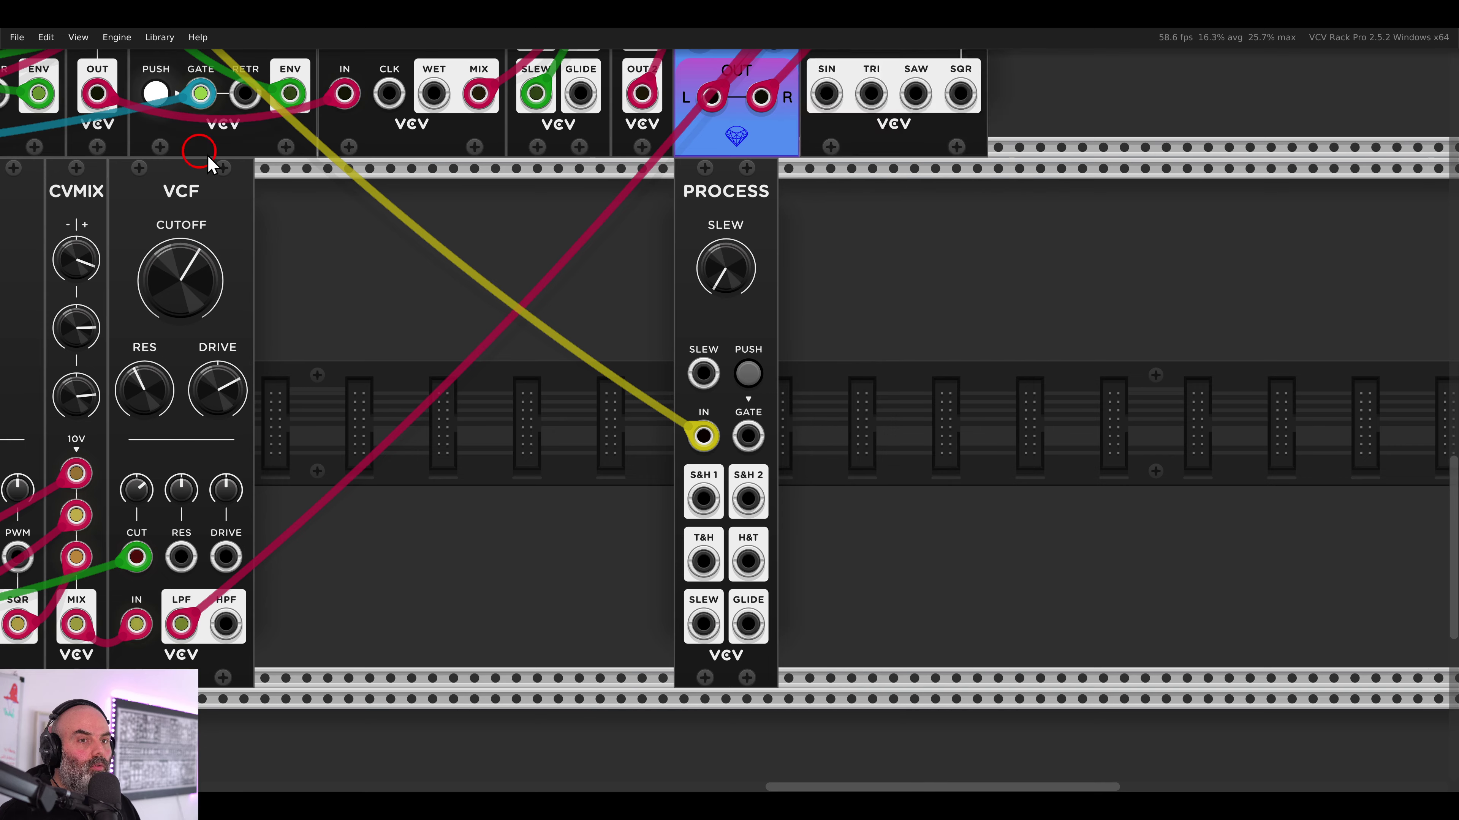
key("ctrl+v")
left_click_drag(701, 497, 850, 556)
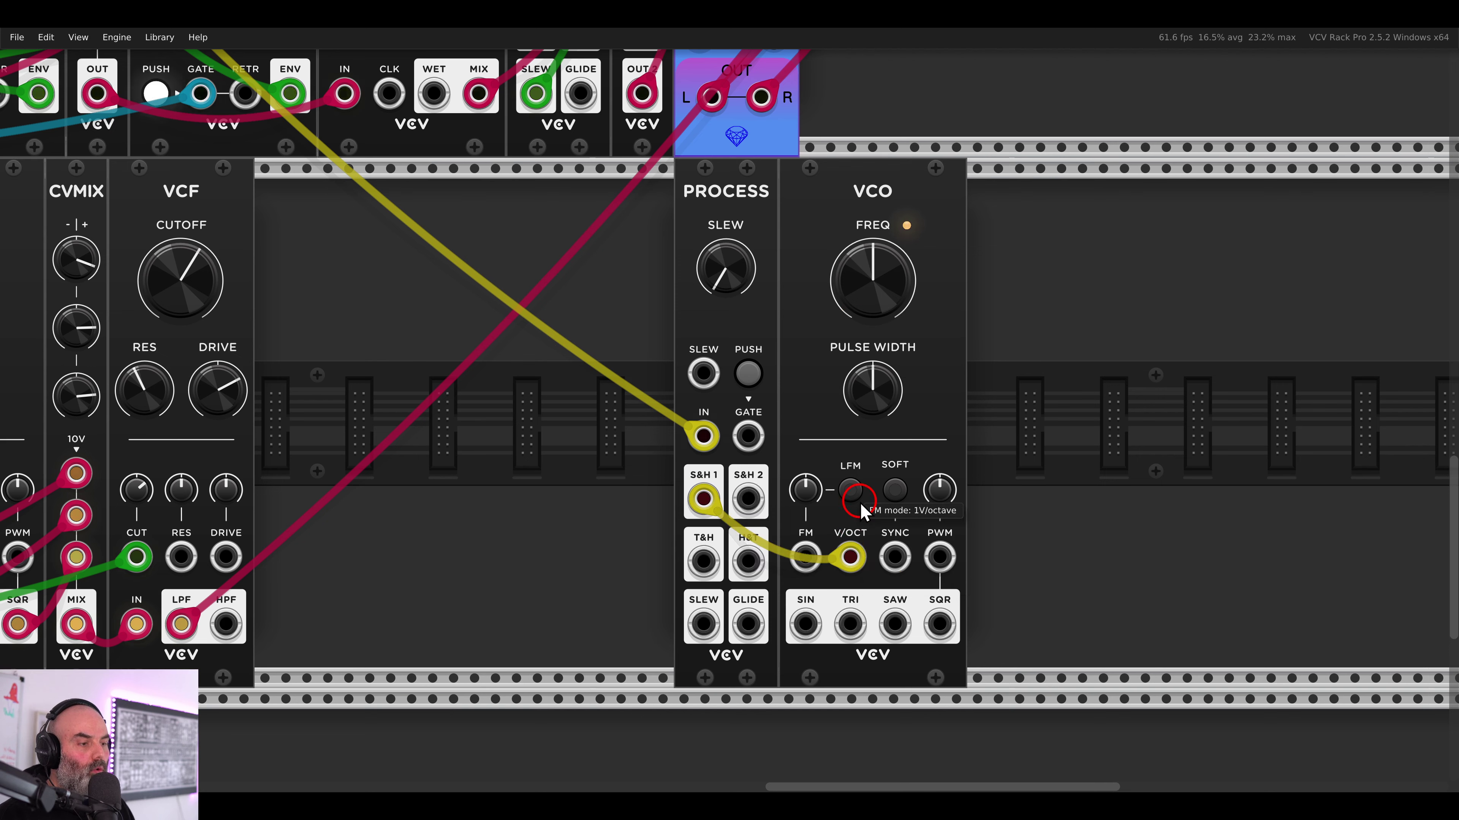
key("ctrl+v")
left_click_drag(748, 498, 1038, 556)
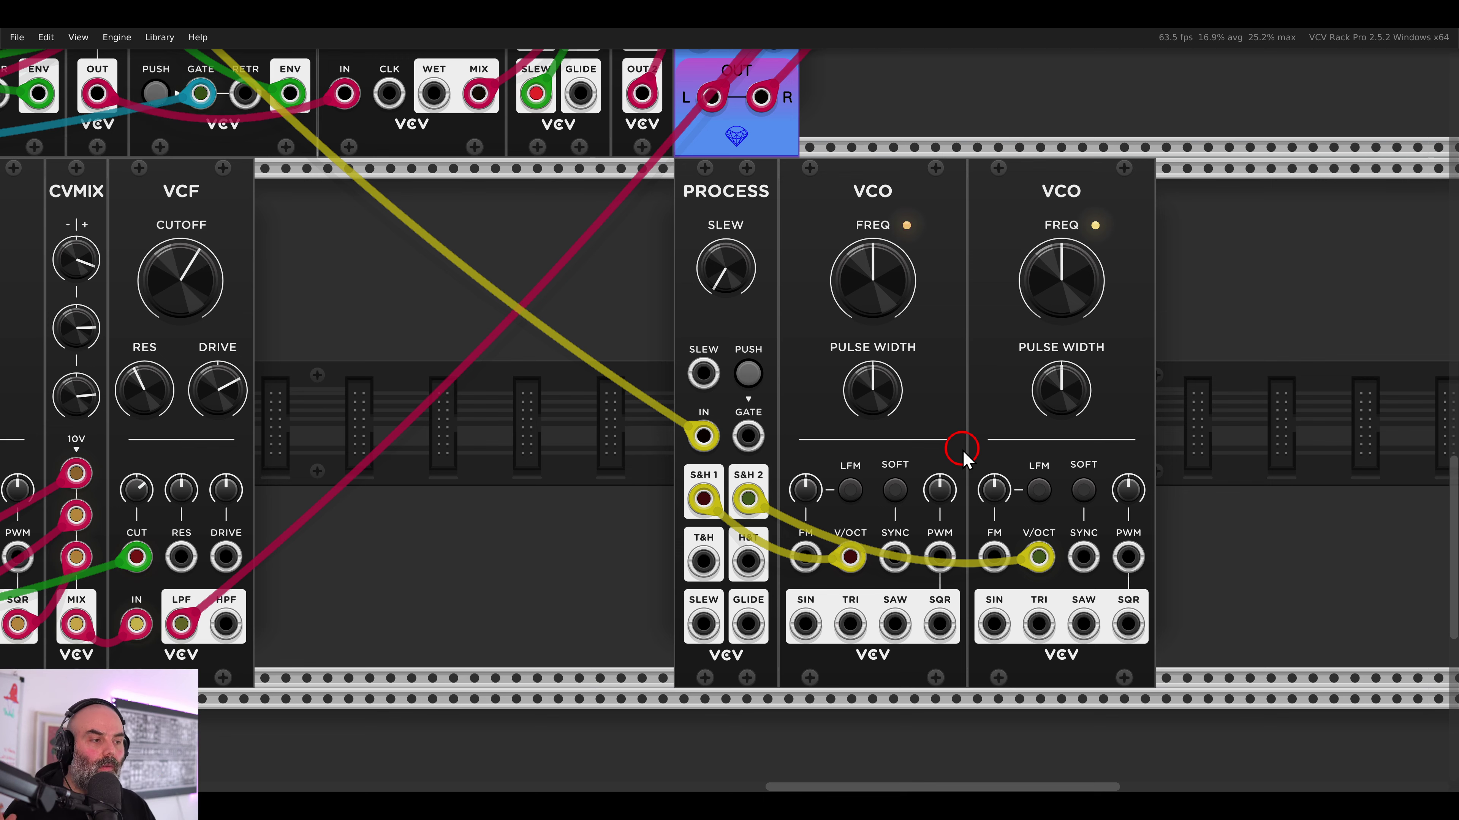
- Patch the triangle outputs of the two new VCOs into the fourth left and right inputs of VCA MIX 4 STEREO
scroll(961, 447, "down", 3)
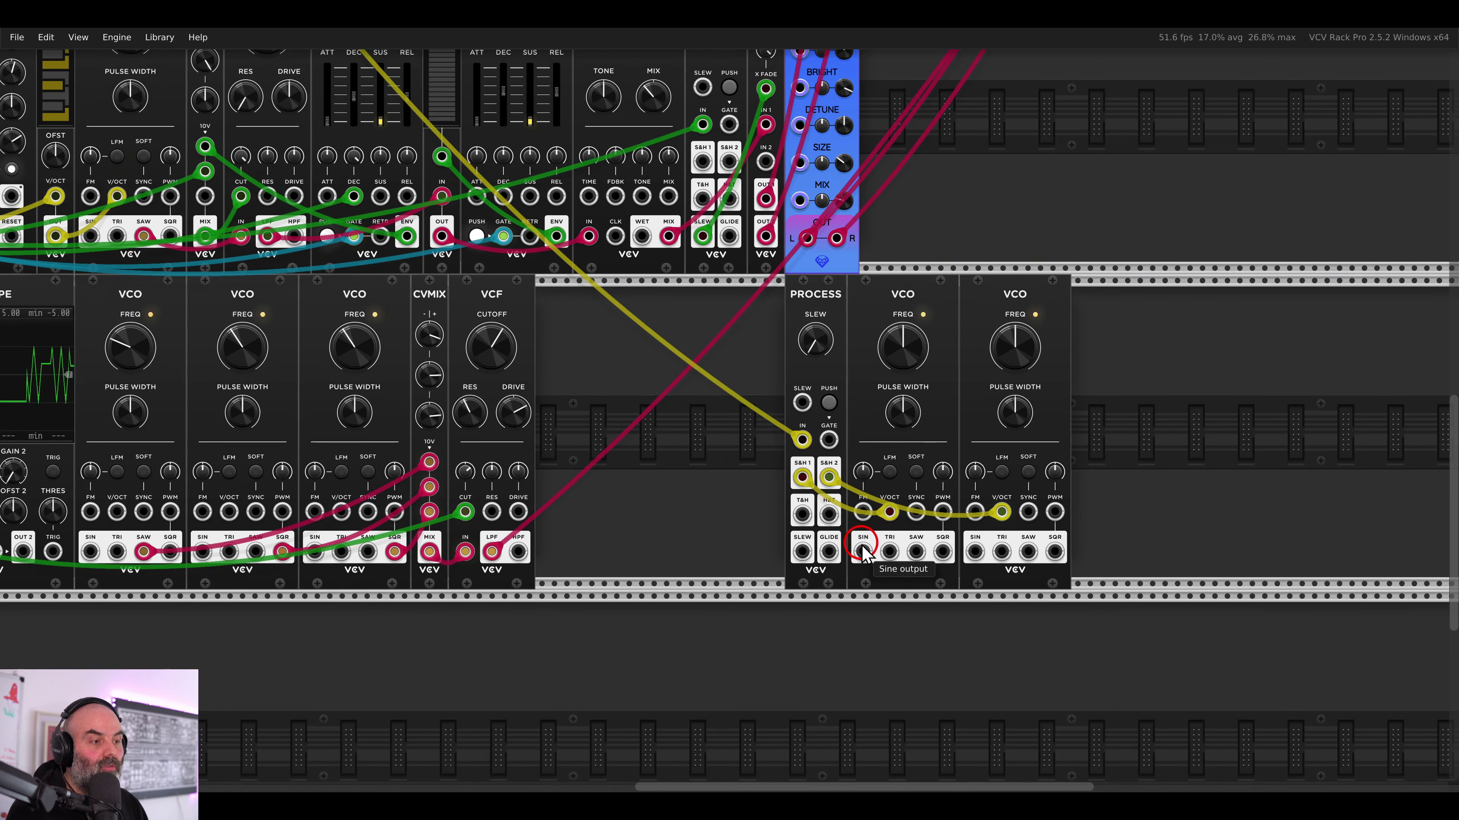
left_click_drag(888, 552, 717, 519)
scroll(886, 552, "up", 10)
scroll(886, 552, "right", 5)
scroll(808, 459, "down", 5)
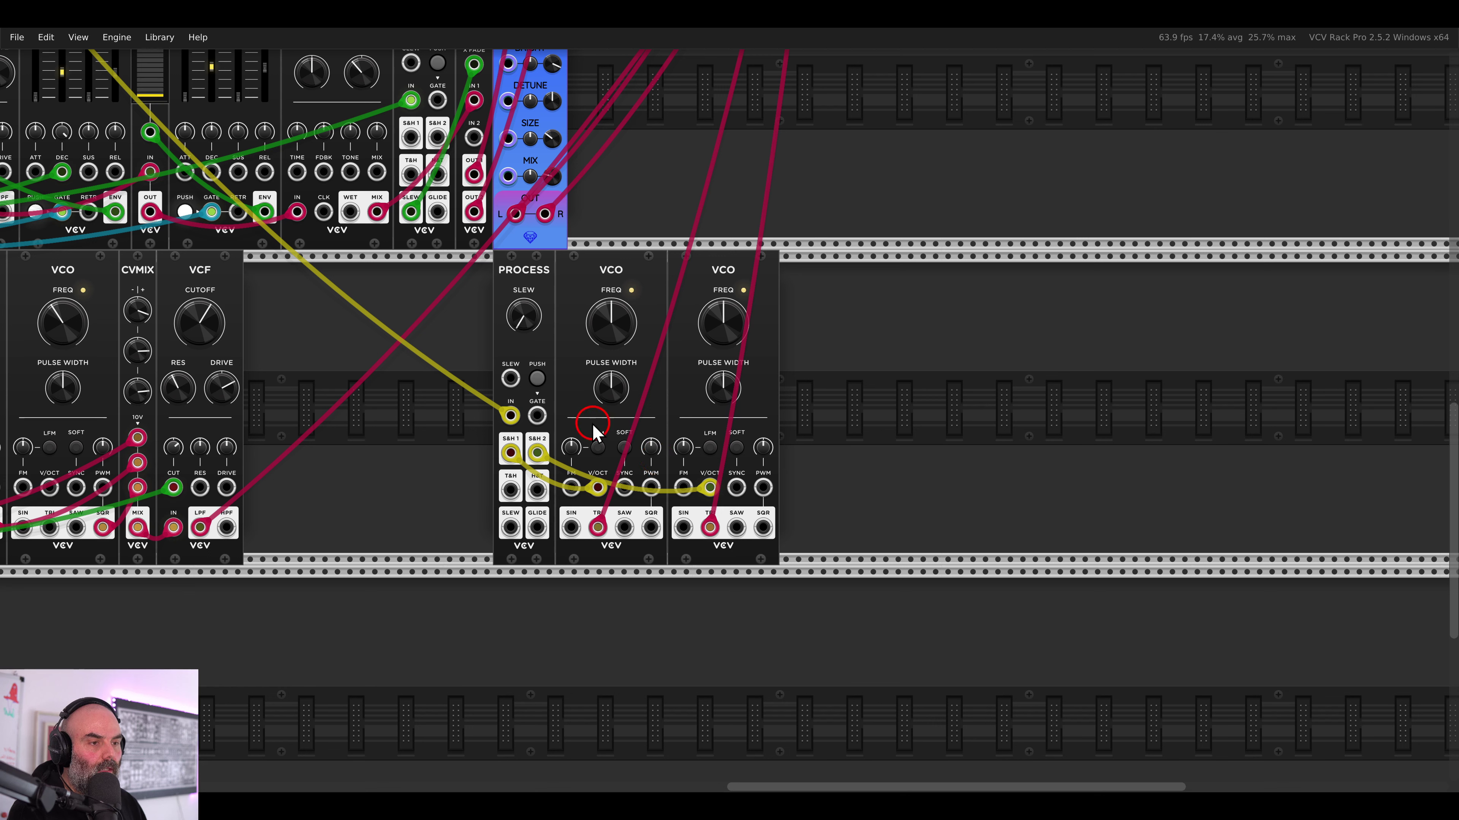
- Fire the new PROCESS module's manual gate repeatedly to hear the sampled notes shift between the two VCOs
left_click(537, 380)
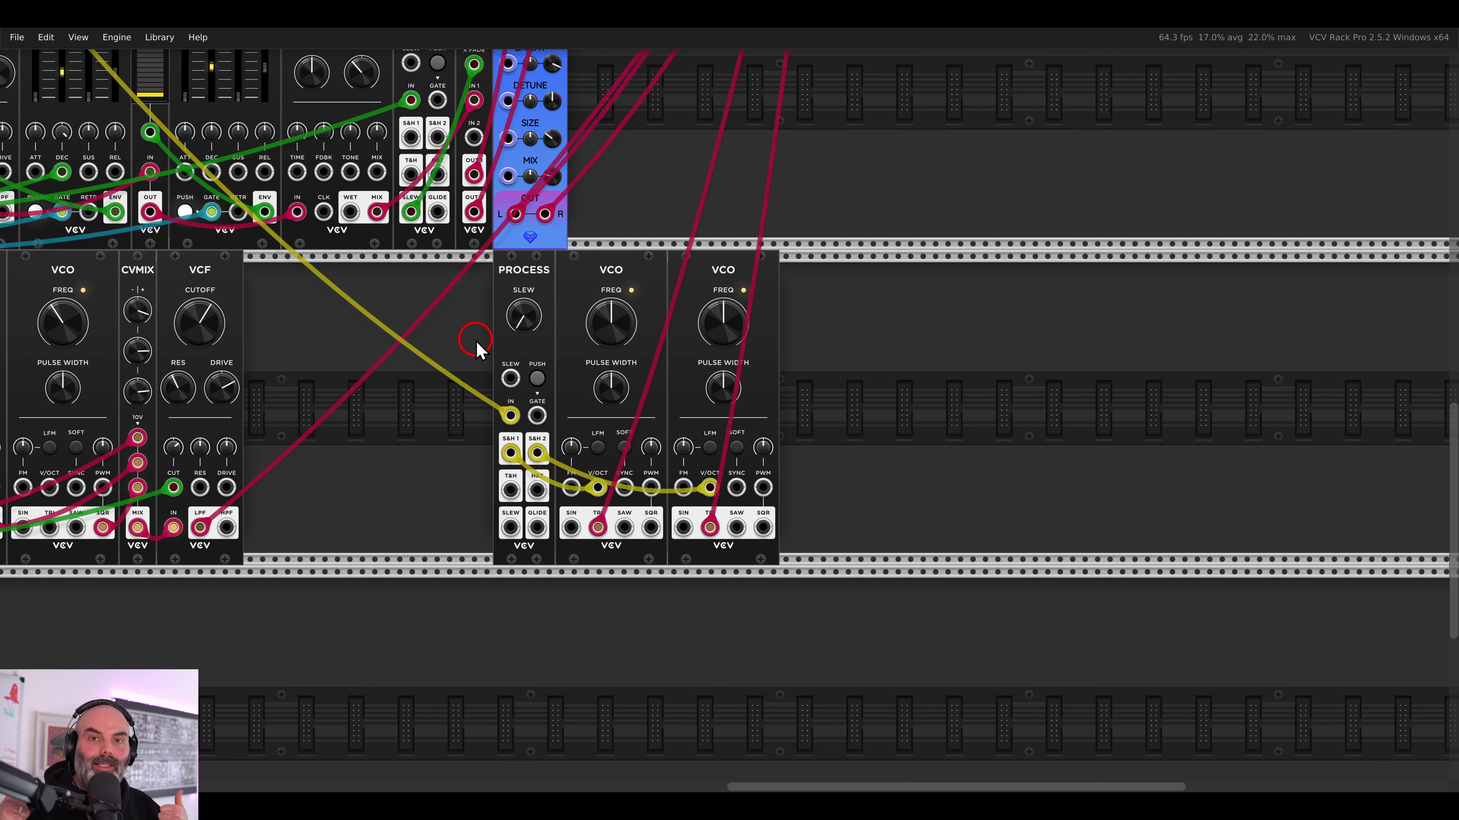
left_click(539, 379)
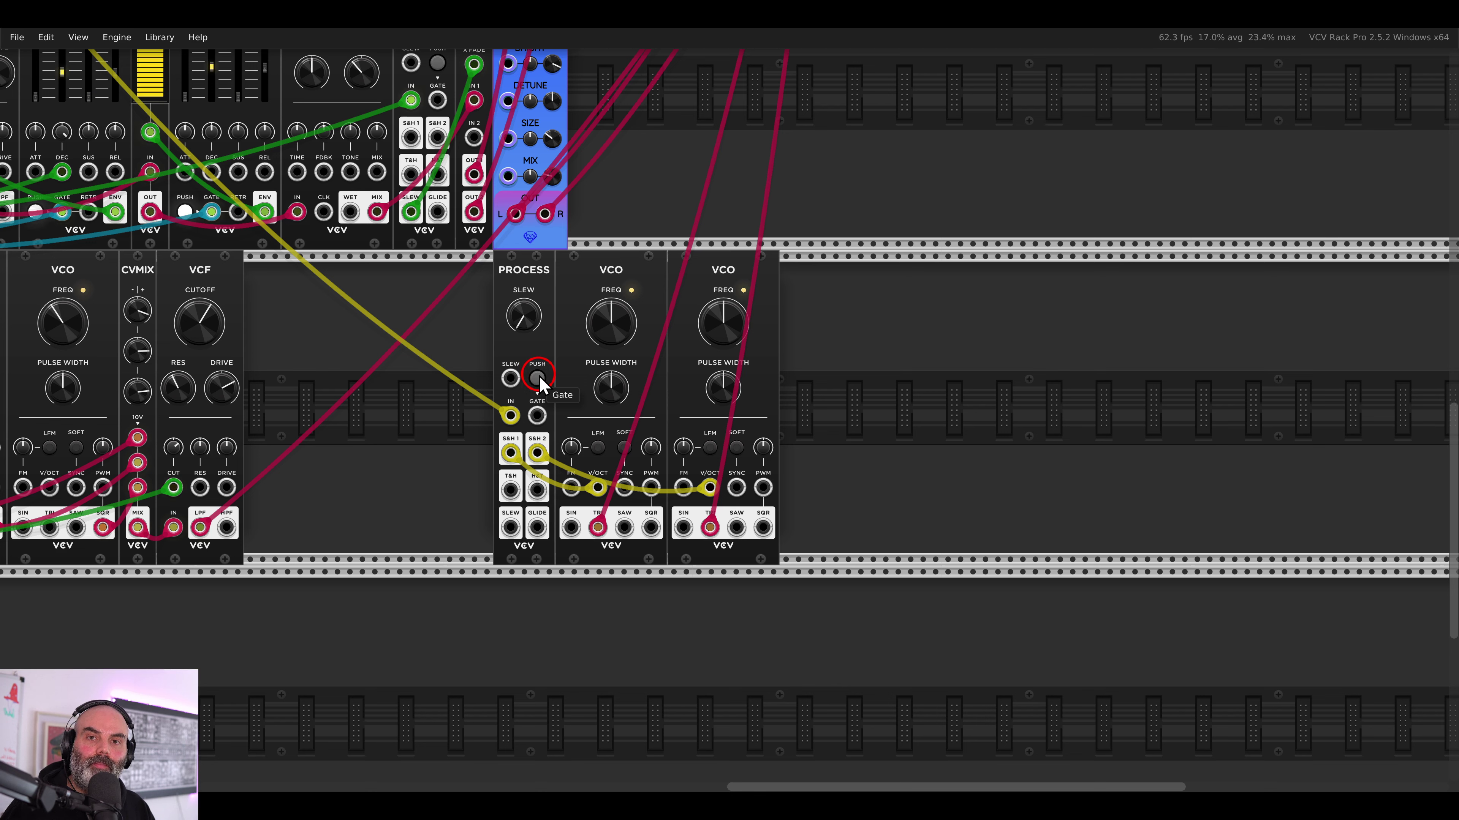
left_click(539, 379)
left_click(538, 379)
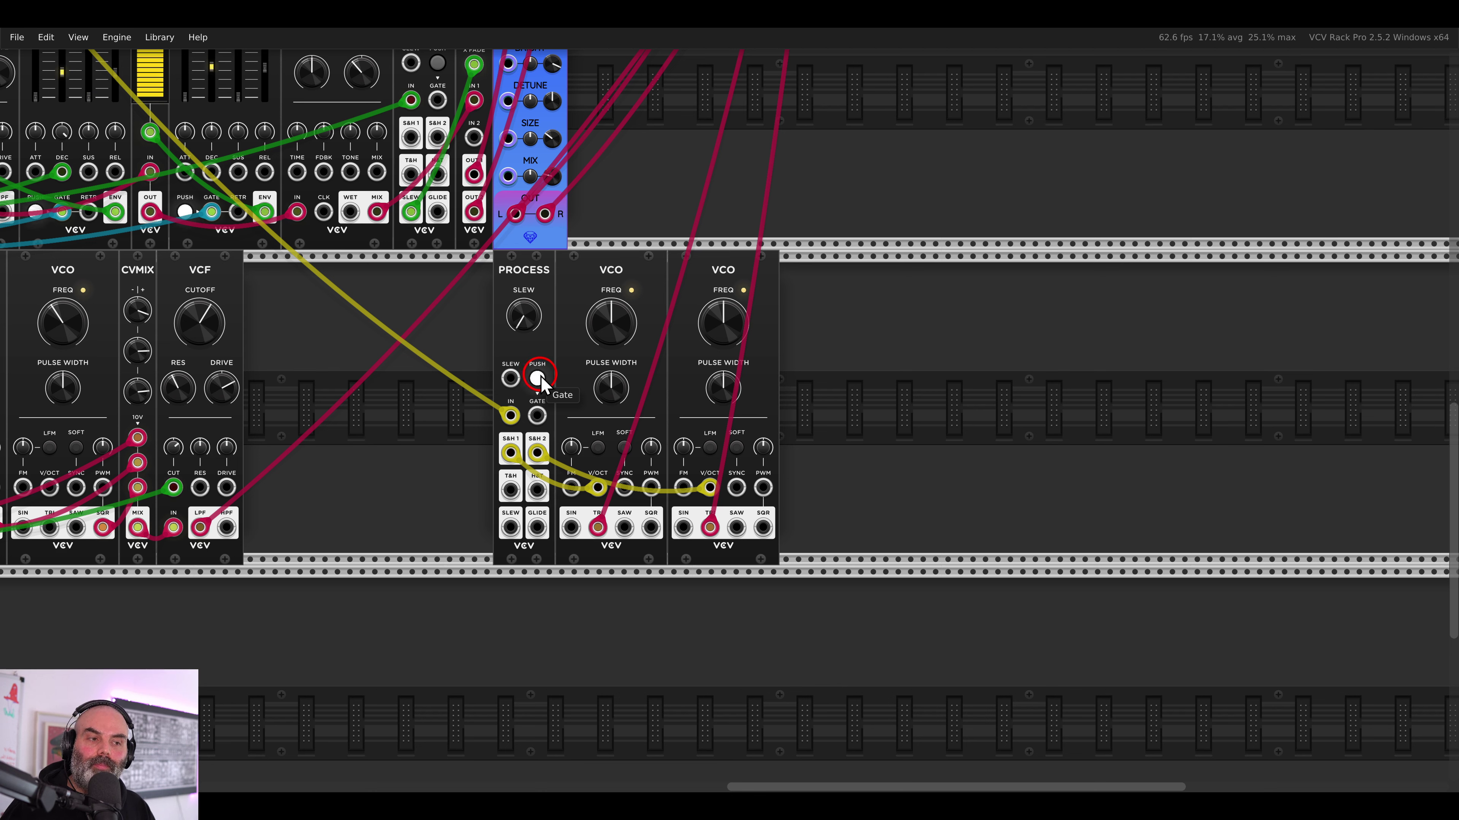
left_click(539, 379)
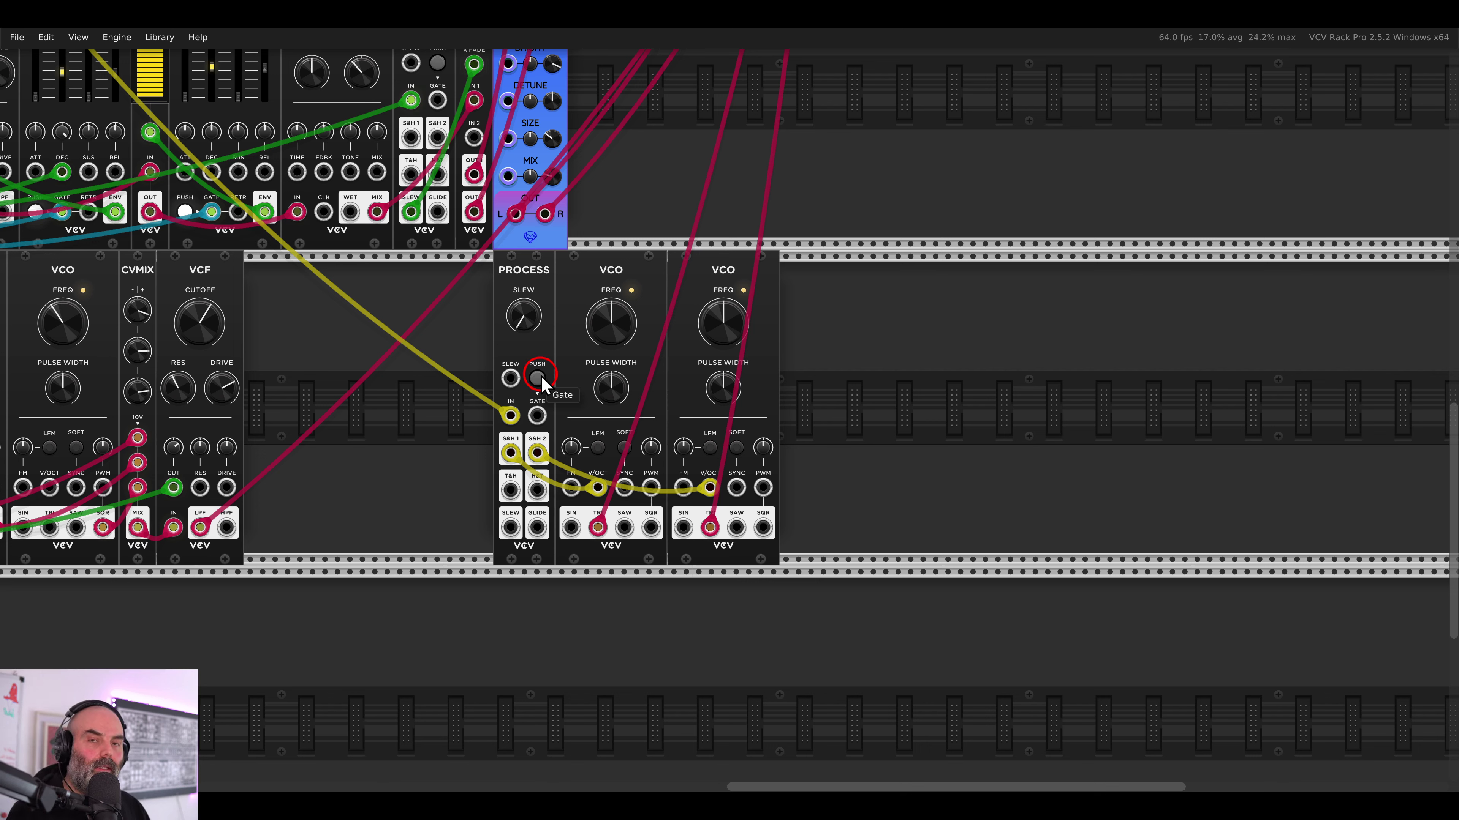
left_click(538, 379)
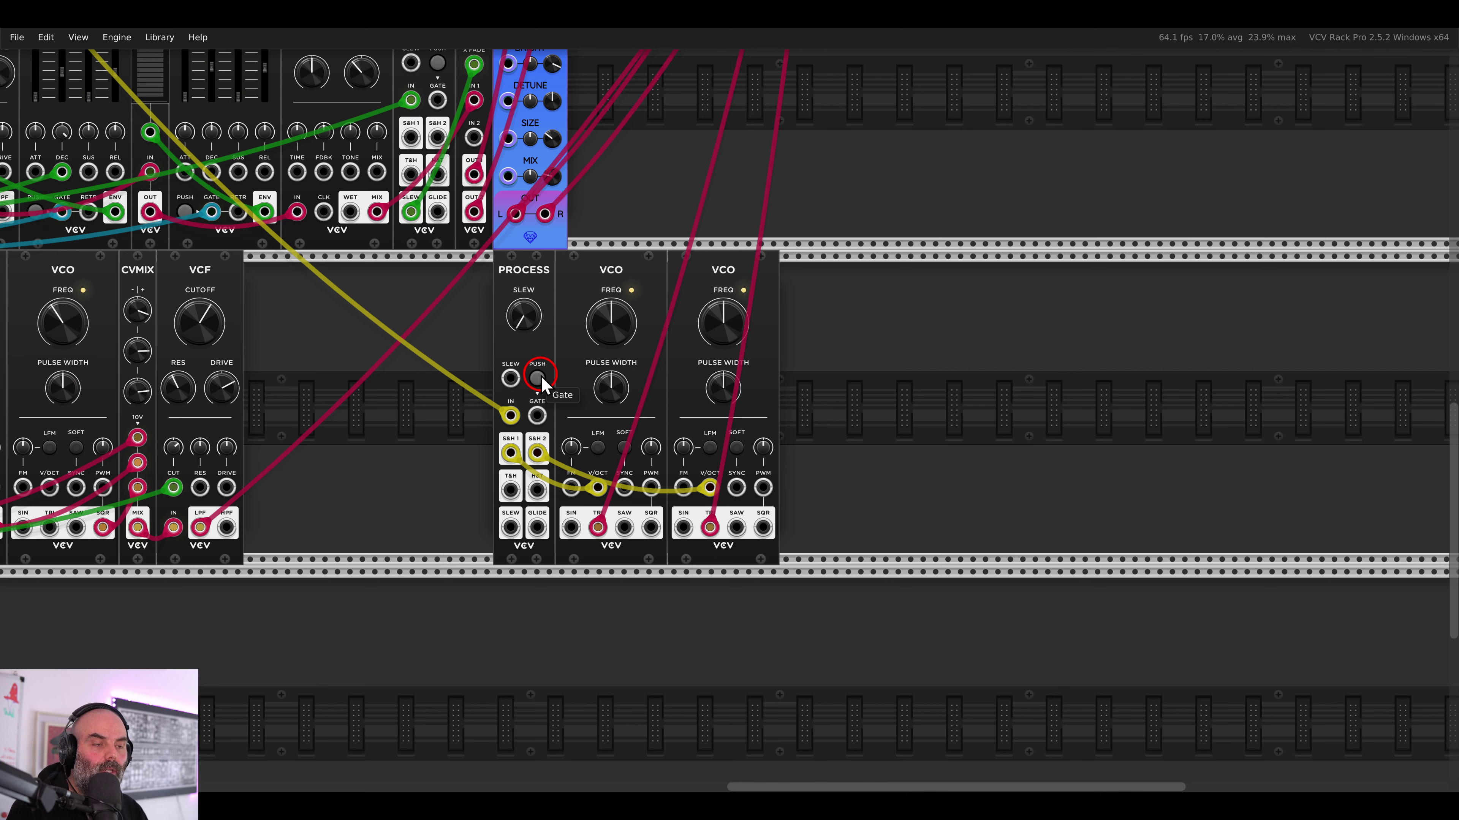
- Search the module browser for "galax" and add a Sapphire Galaxy reverb beside the second new VCO
scroll(497, 372, "up", 3)
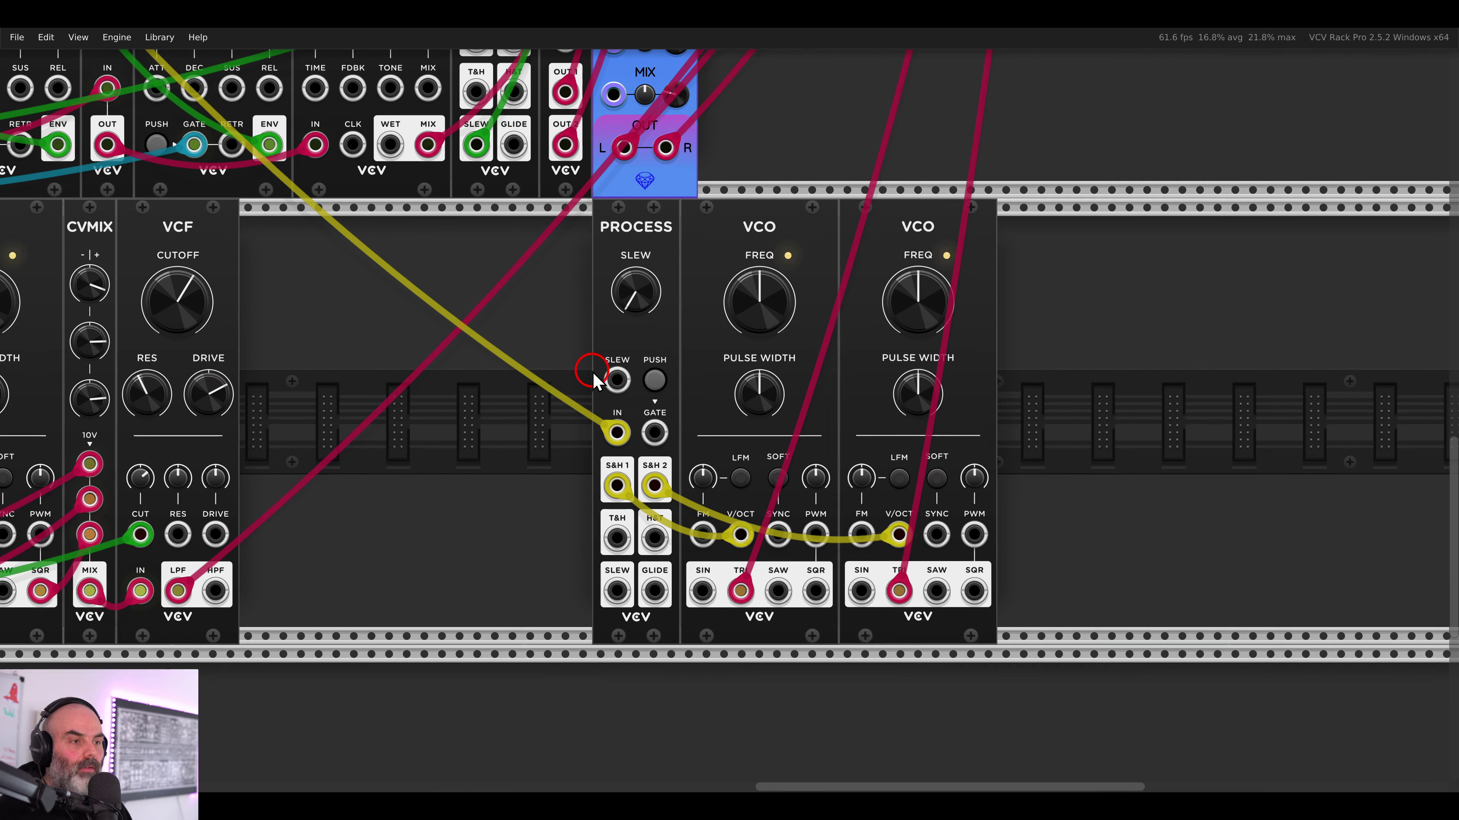
scroll(603, 376, "down", 6)
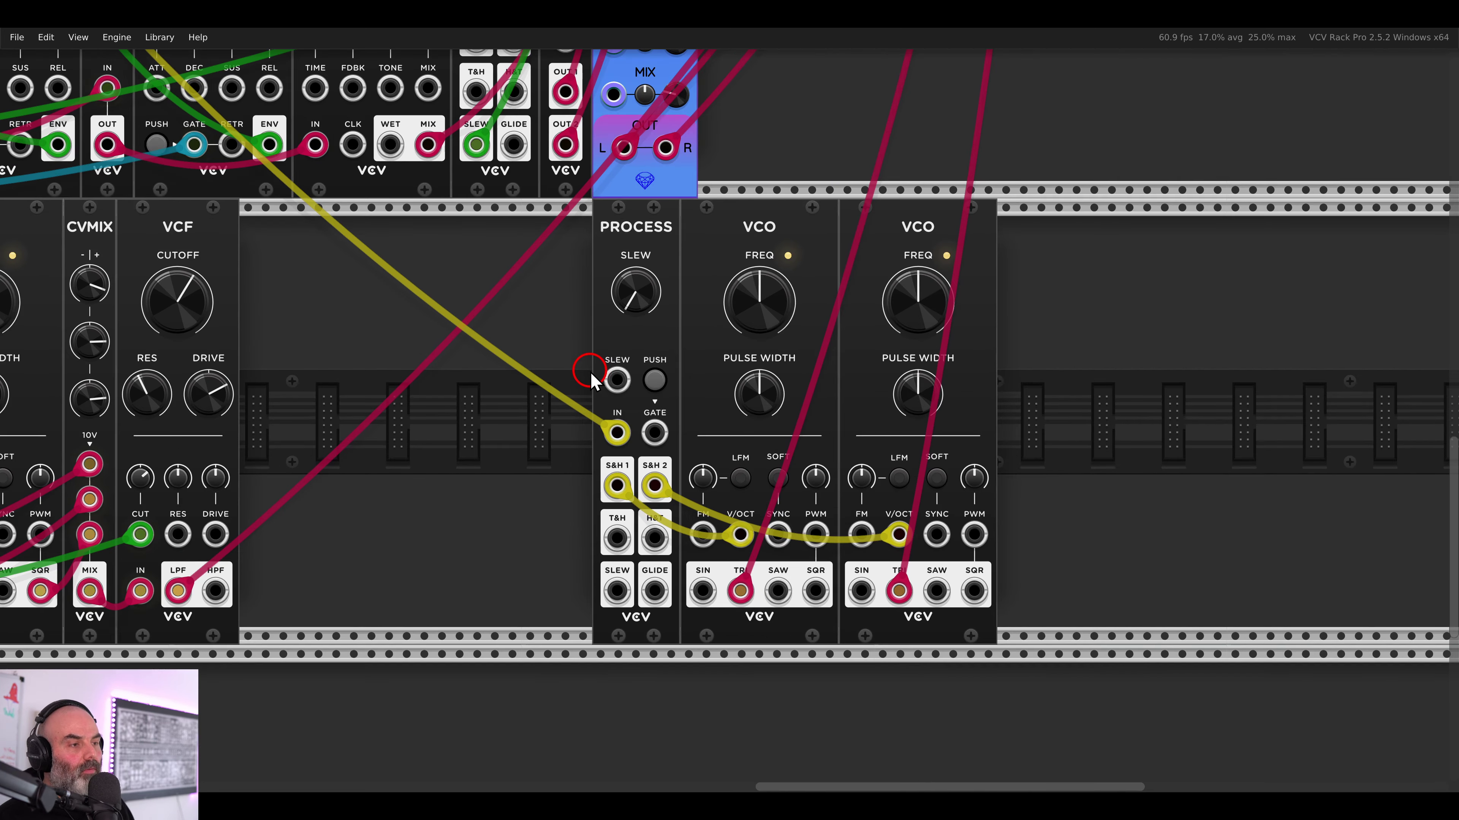
scroll(743, 518, "up", 5)
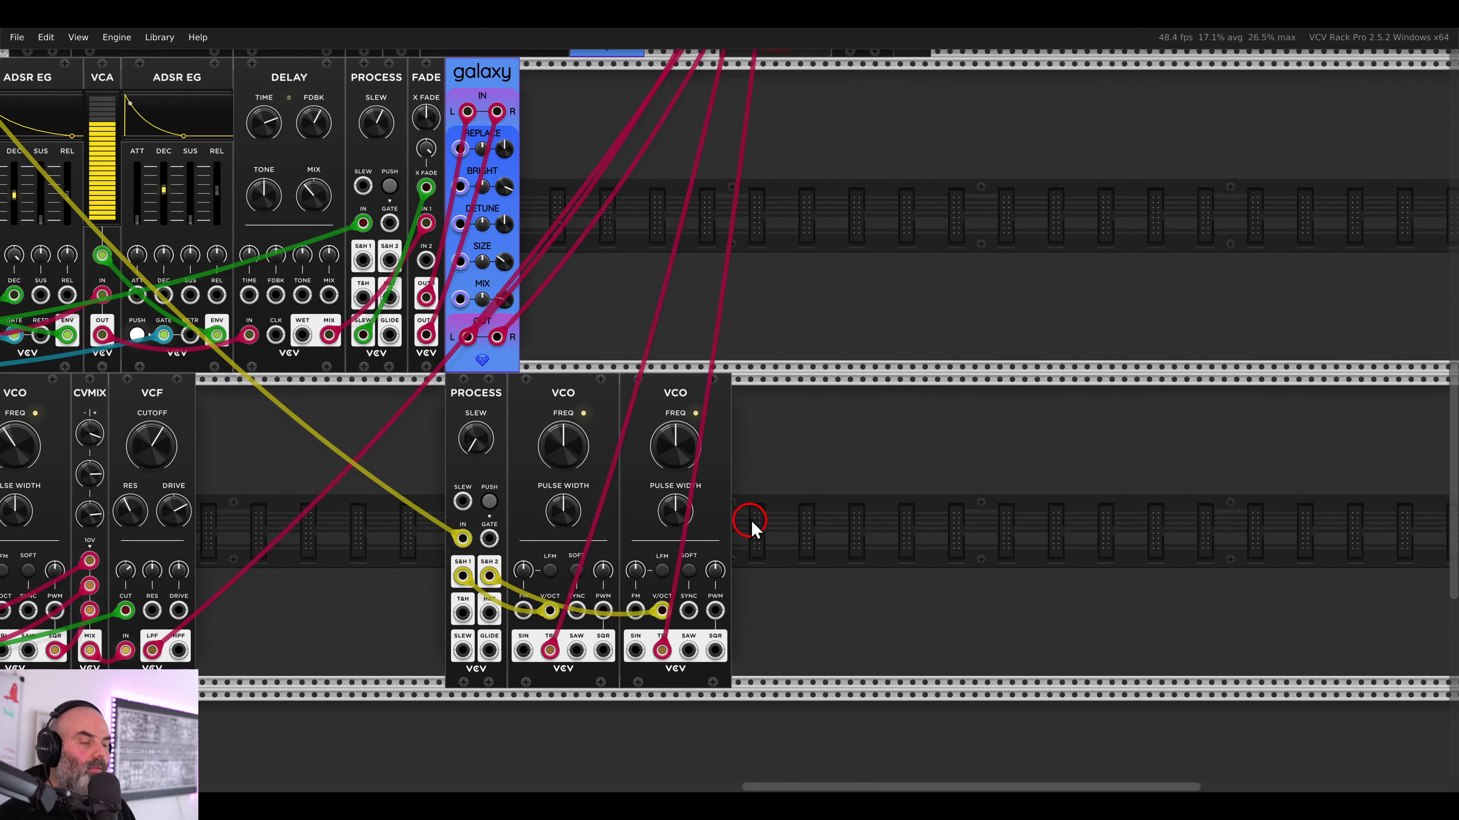
right_click(747, 520)
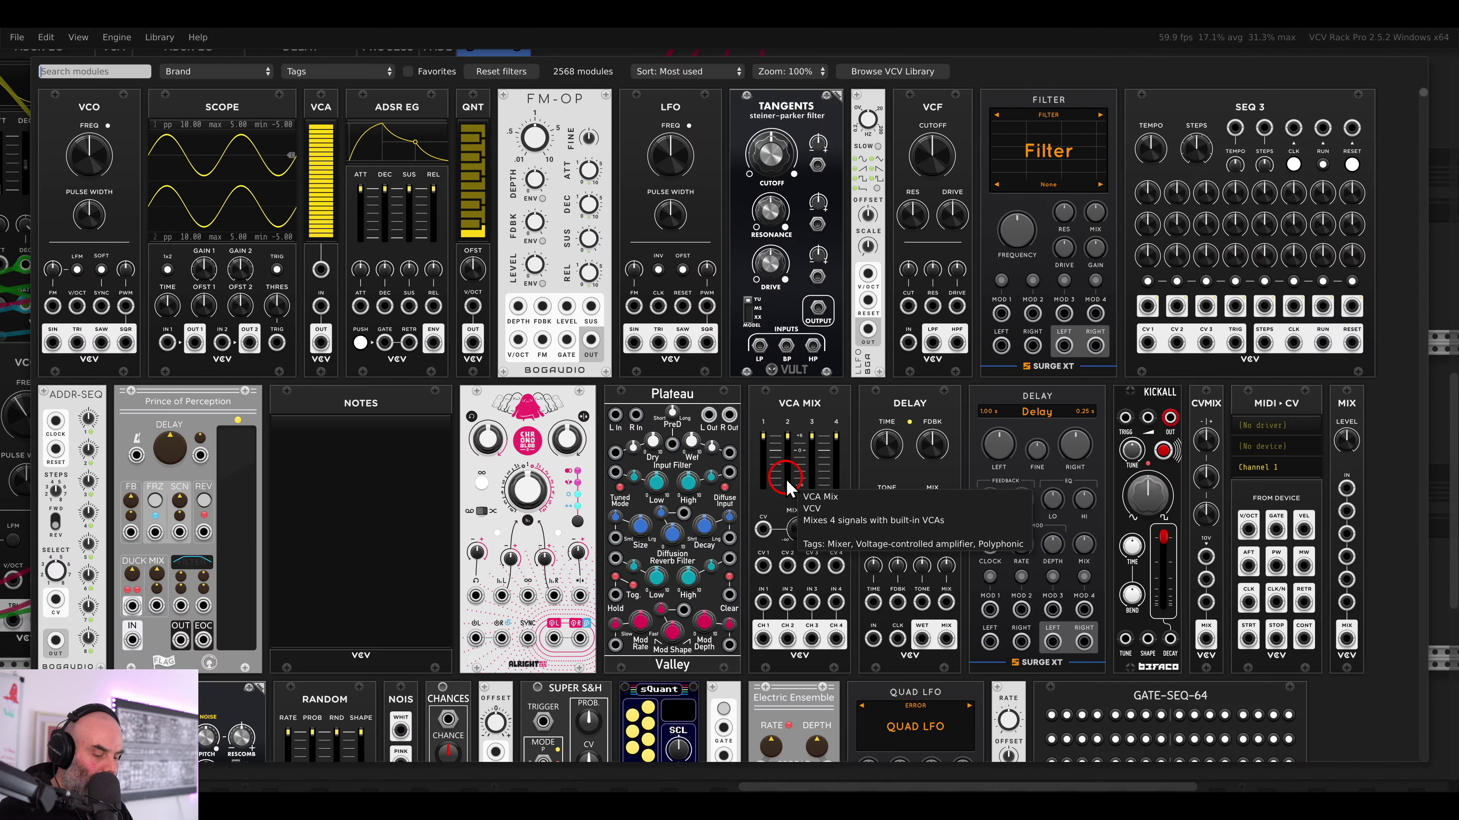
type("galax")
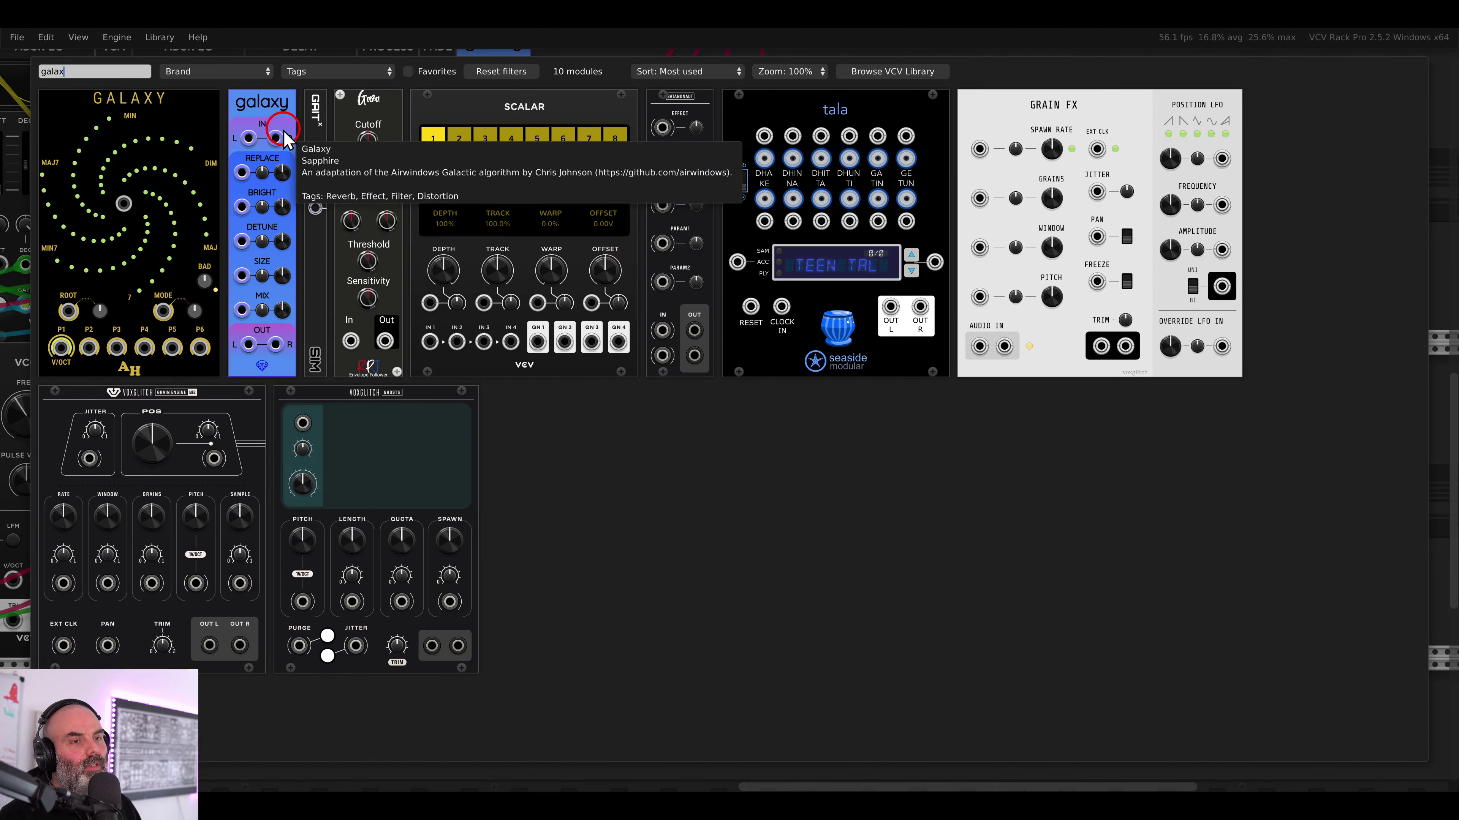
left_click(285, 138)
- Insert the new Galaxy into the signal path, moving the mixer cables to its outputs and patching both VCO triangles into its inputs
left_click_drag(673, 620, 795, 622)
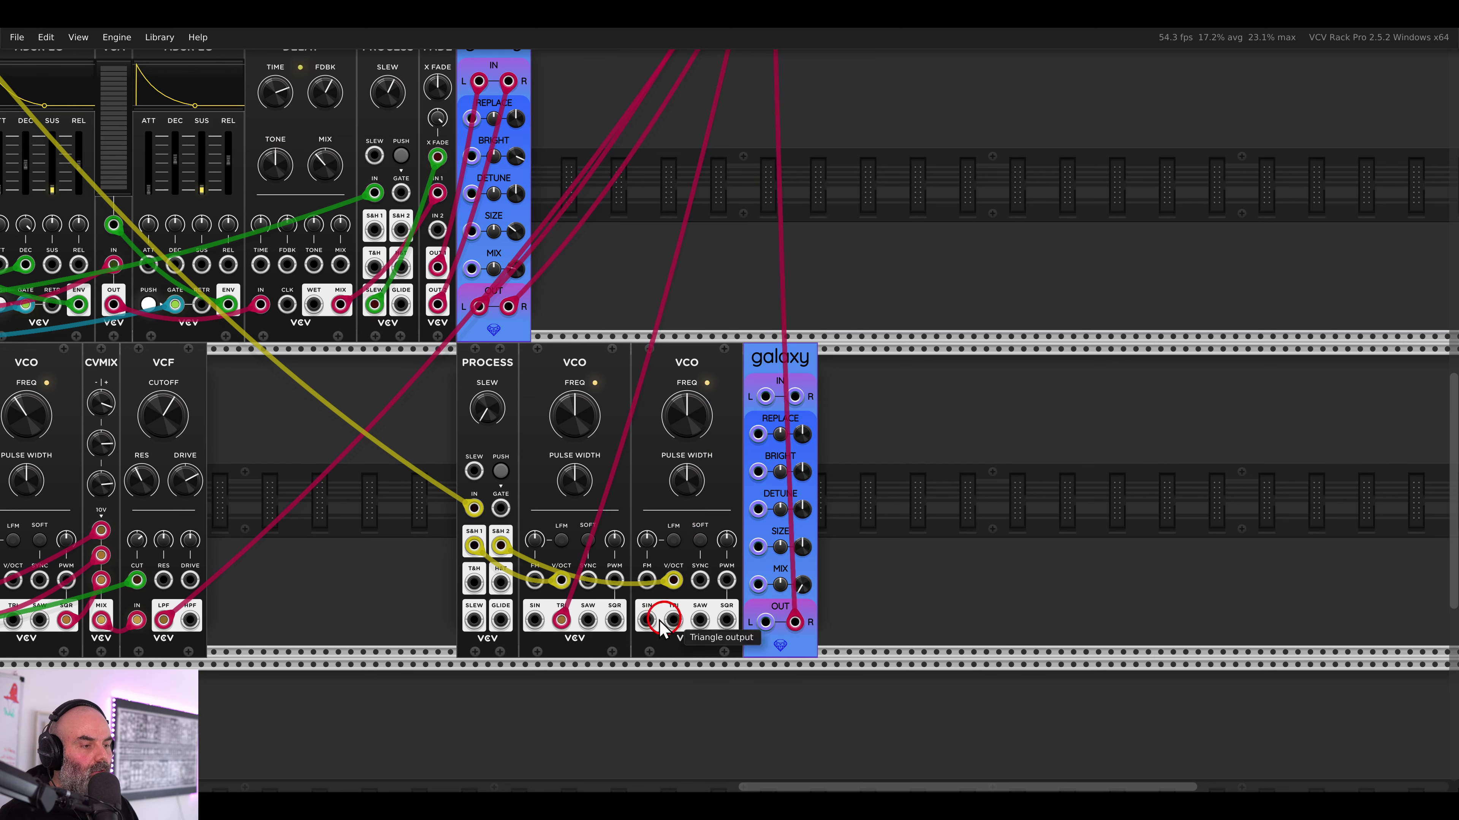
left_click_drag(561, 620, 766, 622)
left_click_drag(561, 620, 673, 620)
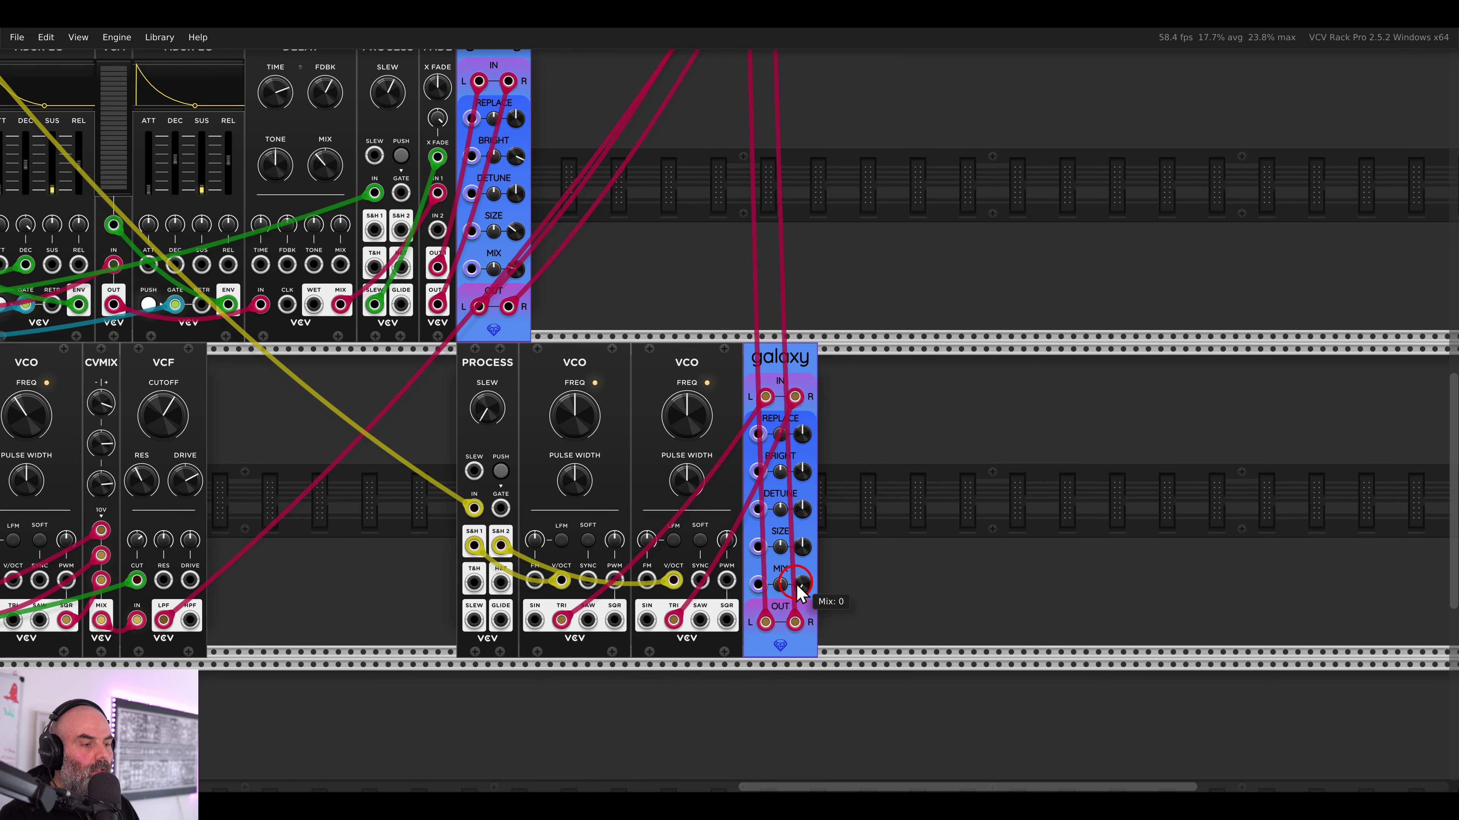
- Raise the Mix amount on the new Galaxy reverb
left_click_drag(798, 587, 795, 447)
left_click(781, 510)
scroll(787, 471, "up", 10)
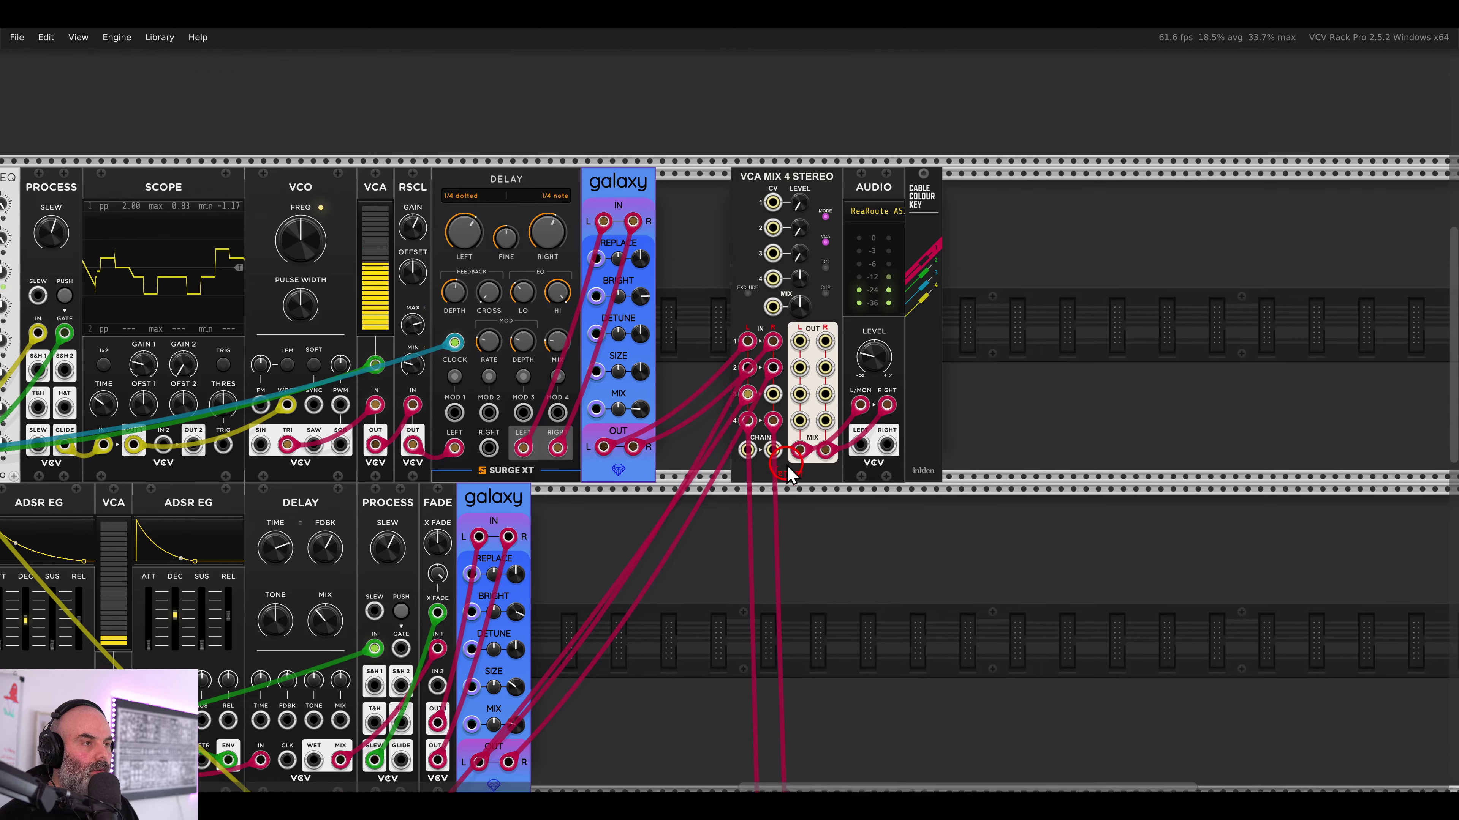
- Raise the channel 1, 2 and 3 levels on the VCA MIX 4 STEREO to balance the voices
left_click(782, 265)
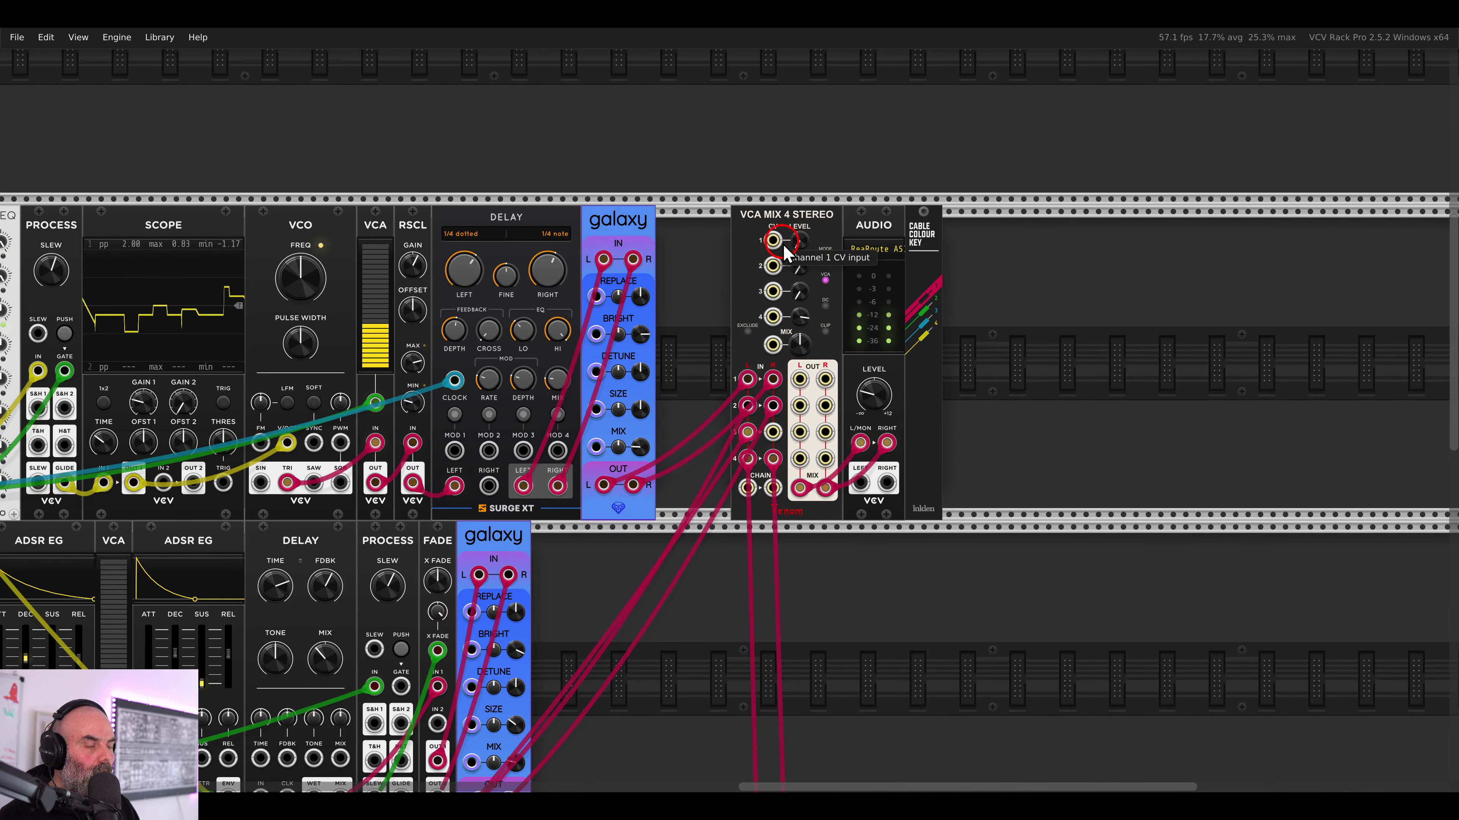
left_click_drag(795, 241, 786, 131)
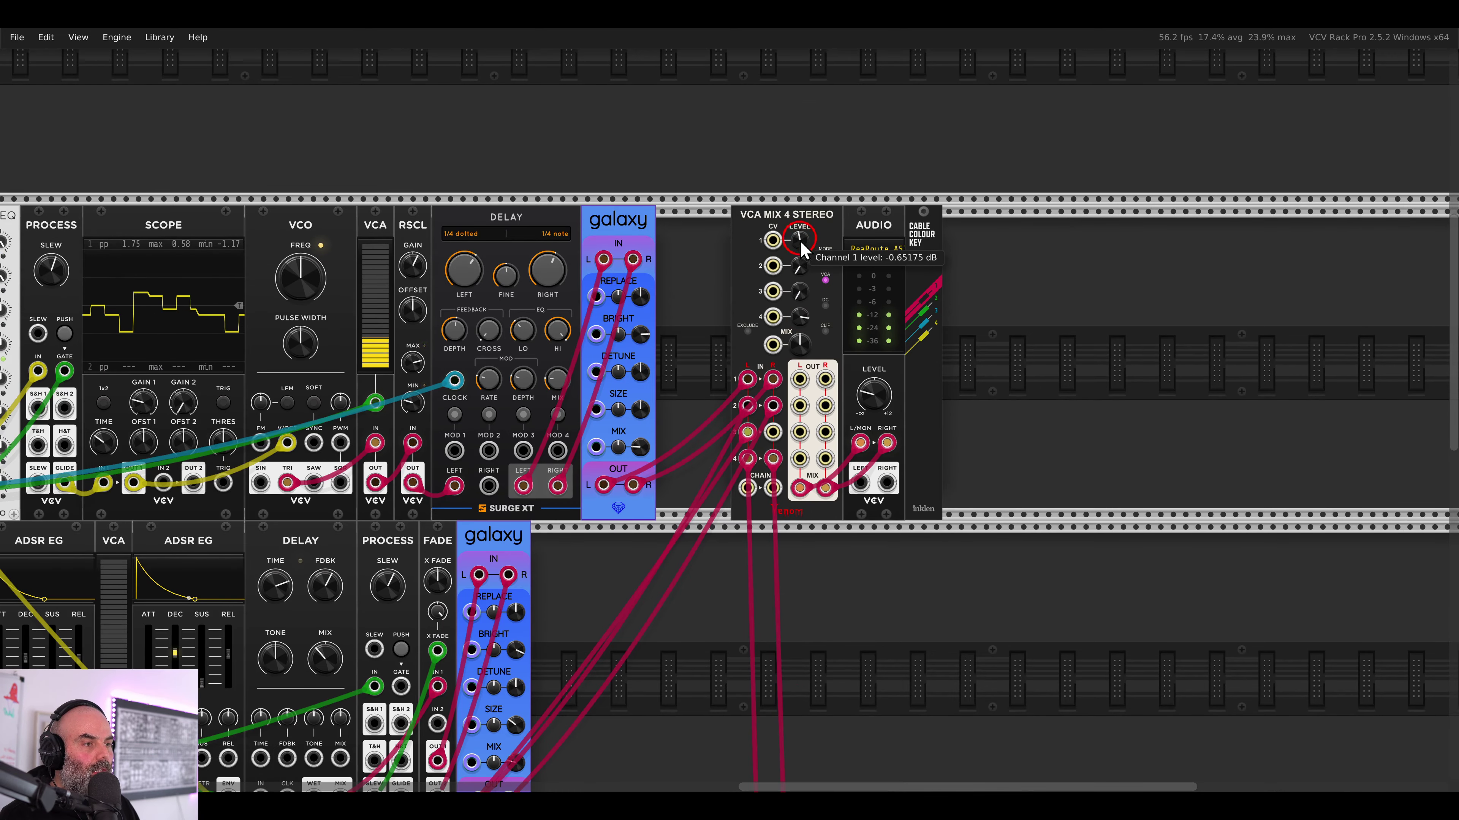
left_click_drag(800, 242, 787, 169)
left_click_drag(797, 263, 784, 92)
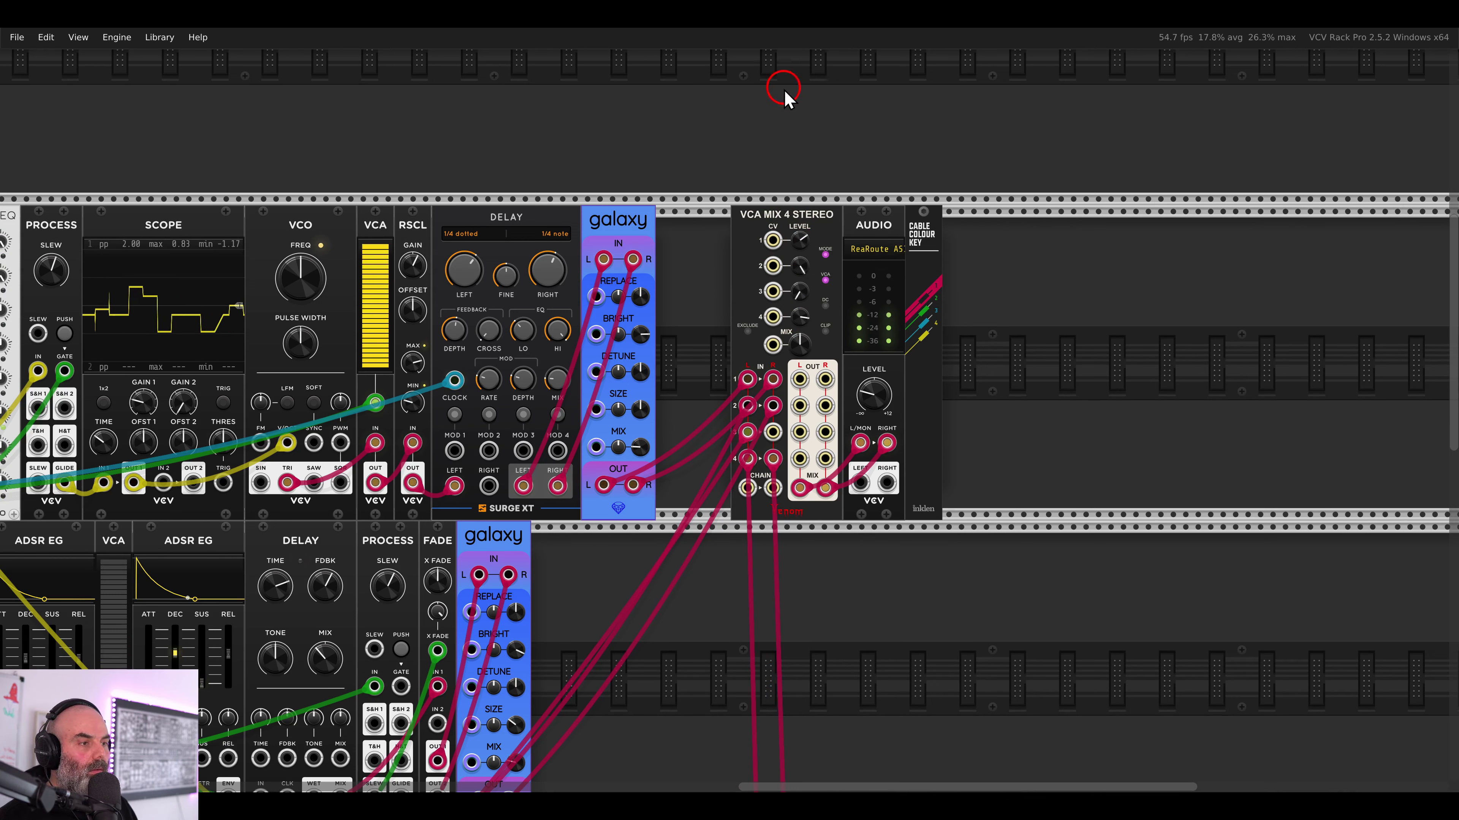
left_click_drag(798, 291, 800, 239)
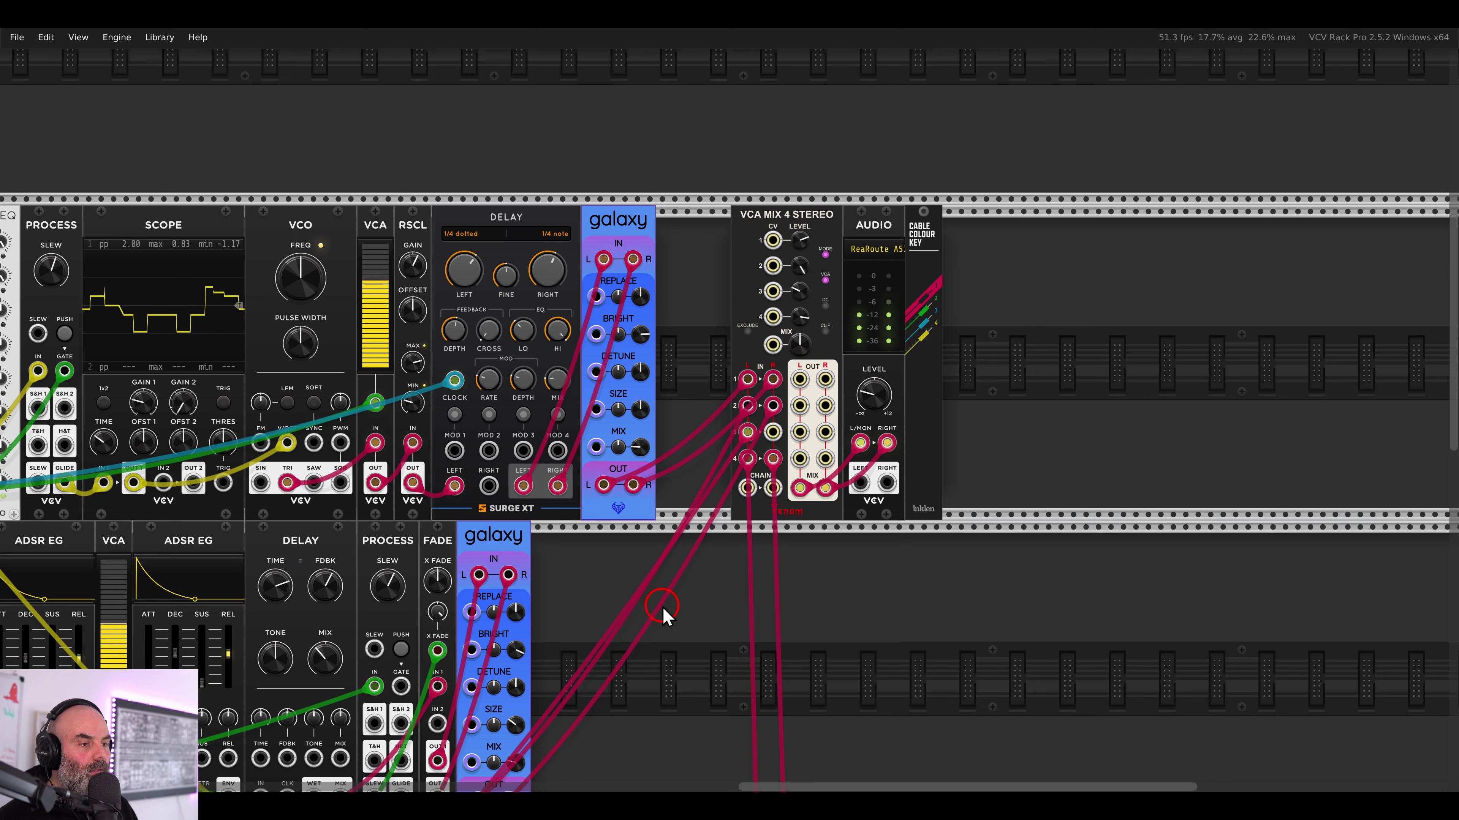
- Fire the harmony PROCESS module's manual gate repeatedly to check how its voice sits in the mix
scroll(667, 612, "down", 5)
left_click(504, 551)
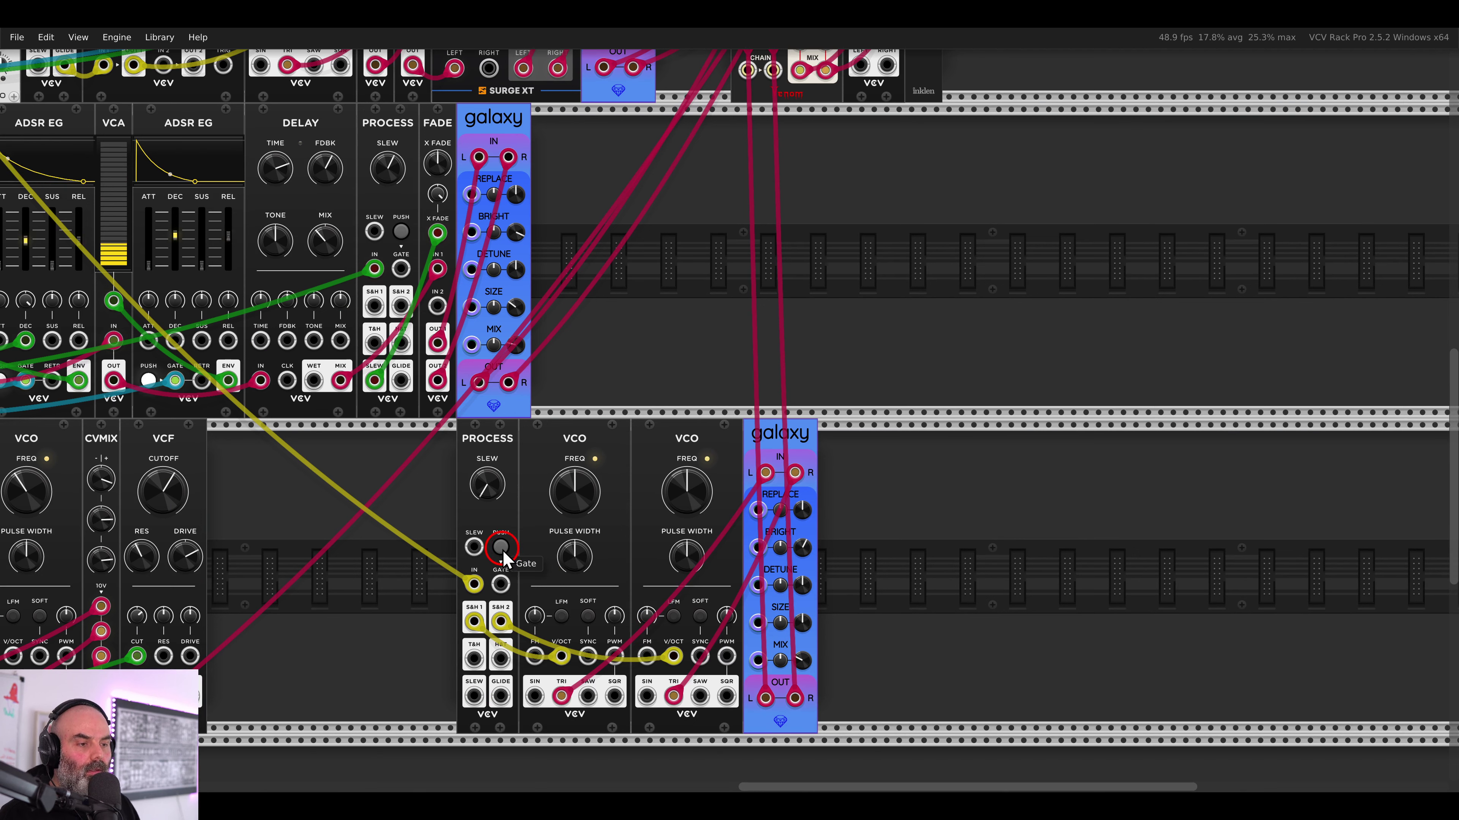
left_click(501, 549)
left_click(502, 549)
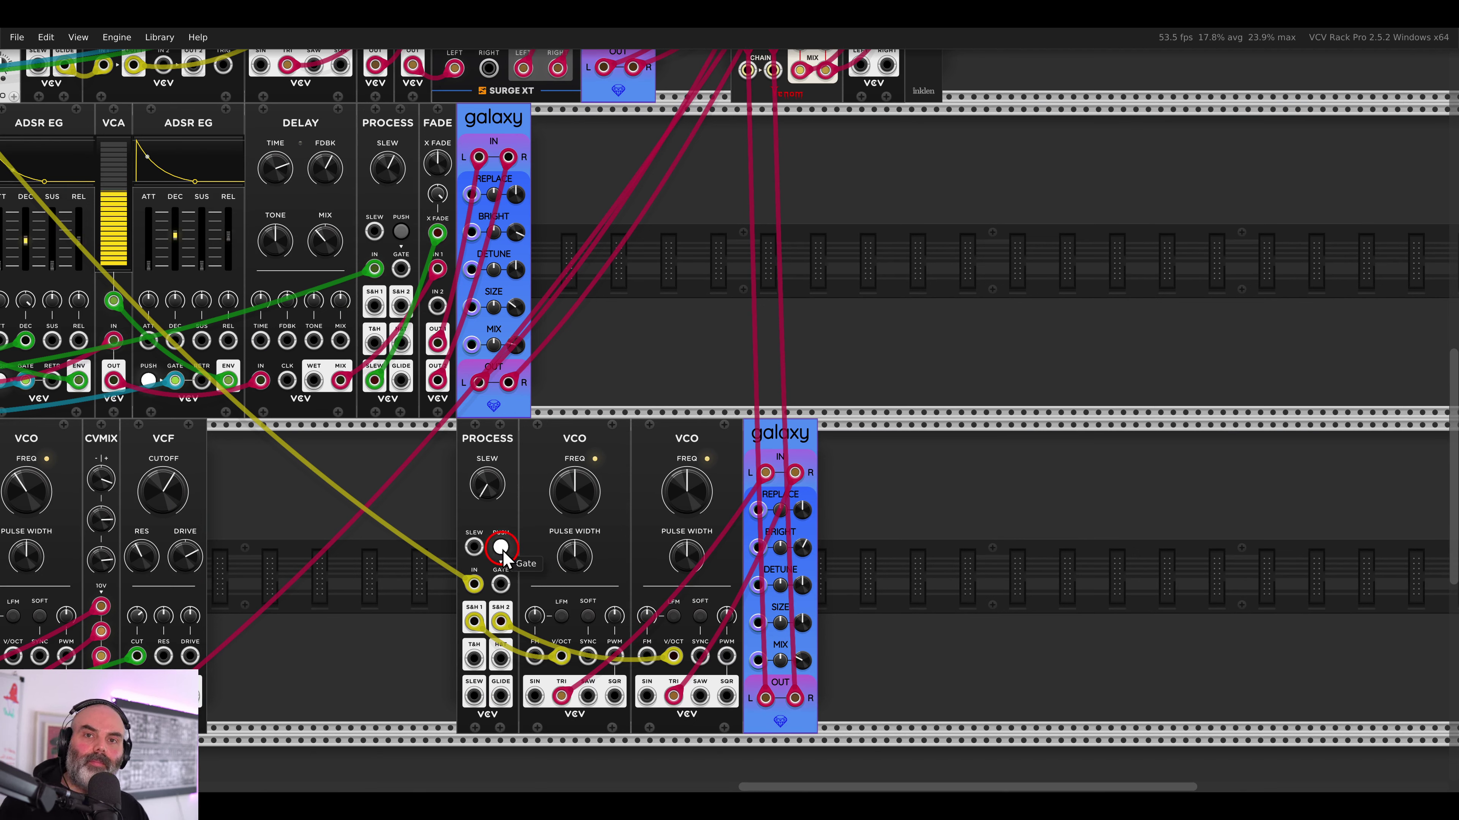
left_click(501, 549)
left_click(751, 377)
scroll(749, 382, "up", 3)
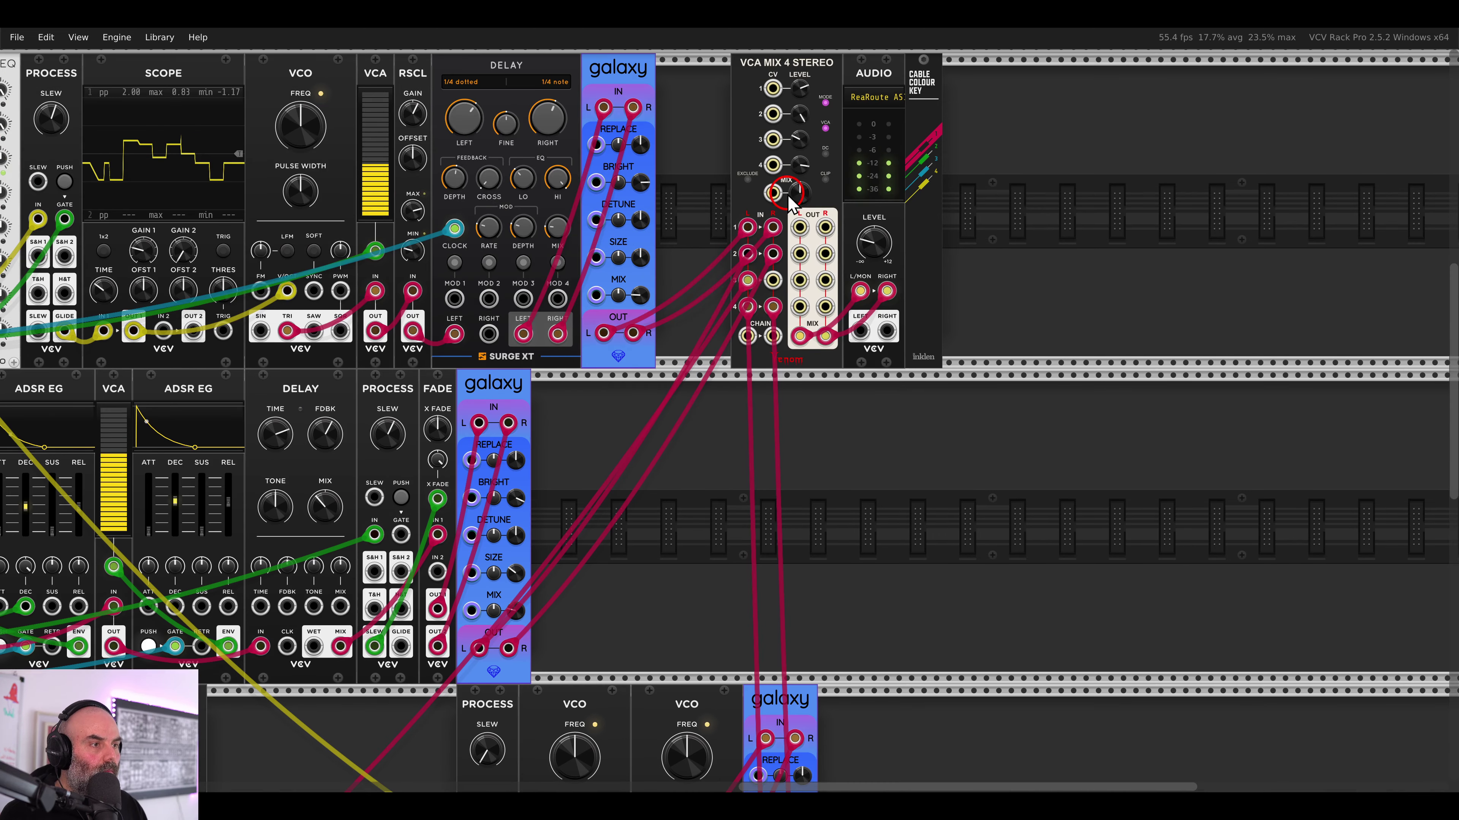
left_click(791, 99)
scroll(683, 505, "down", 4)
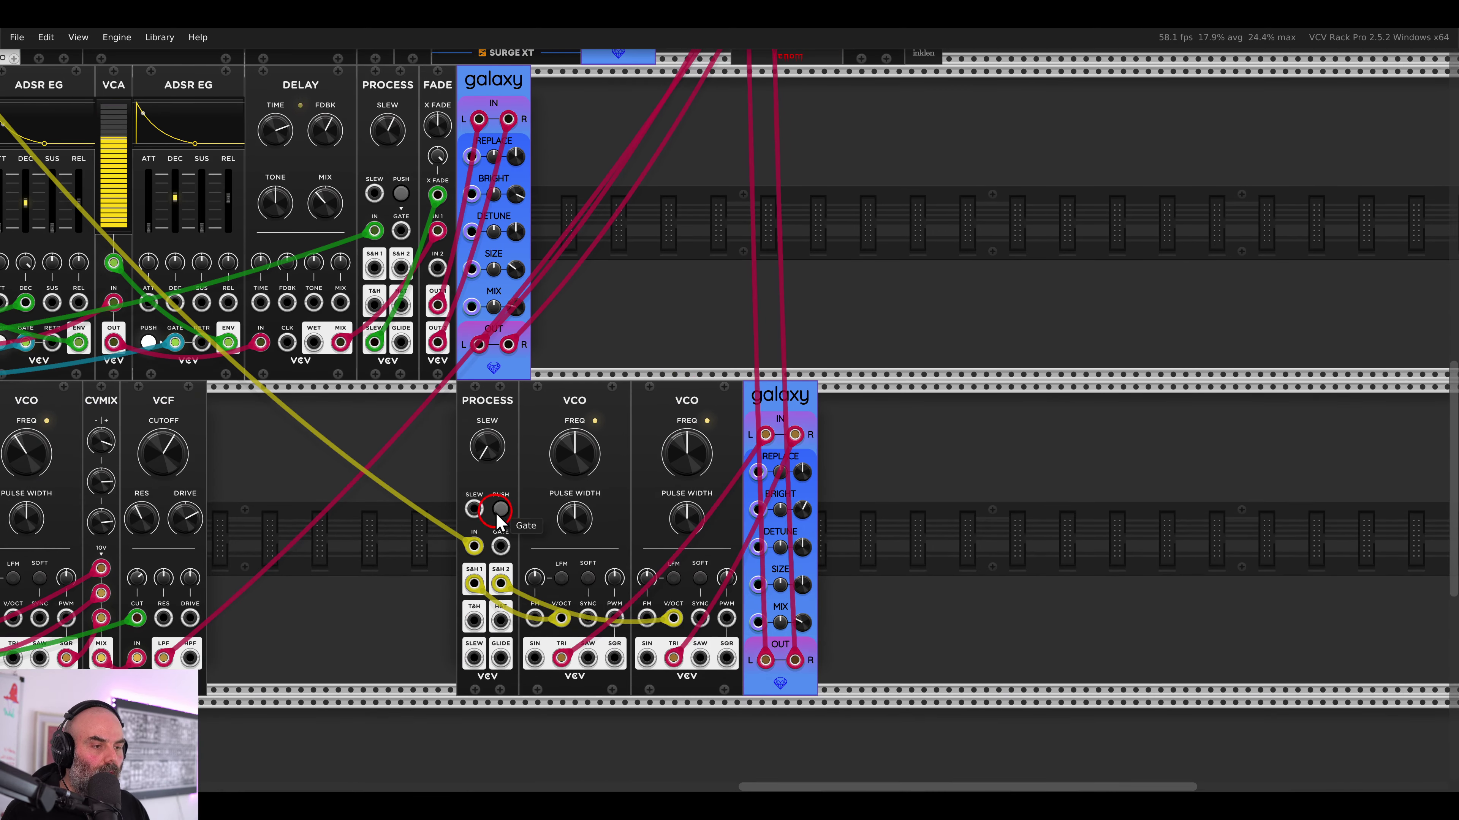
left_click(501, 508)
left_click(499, 508)
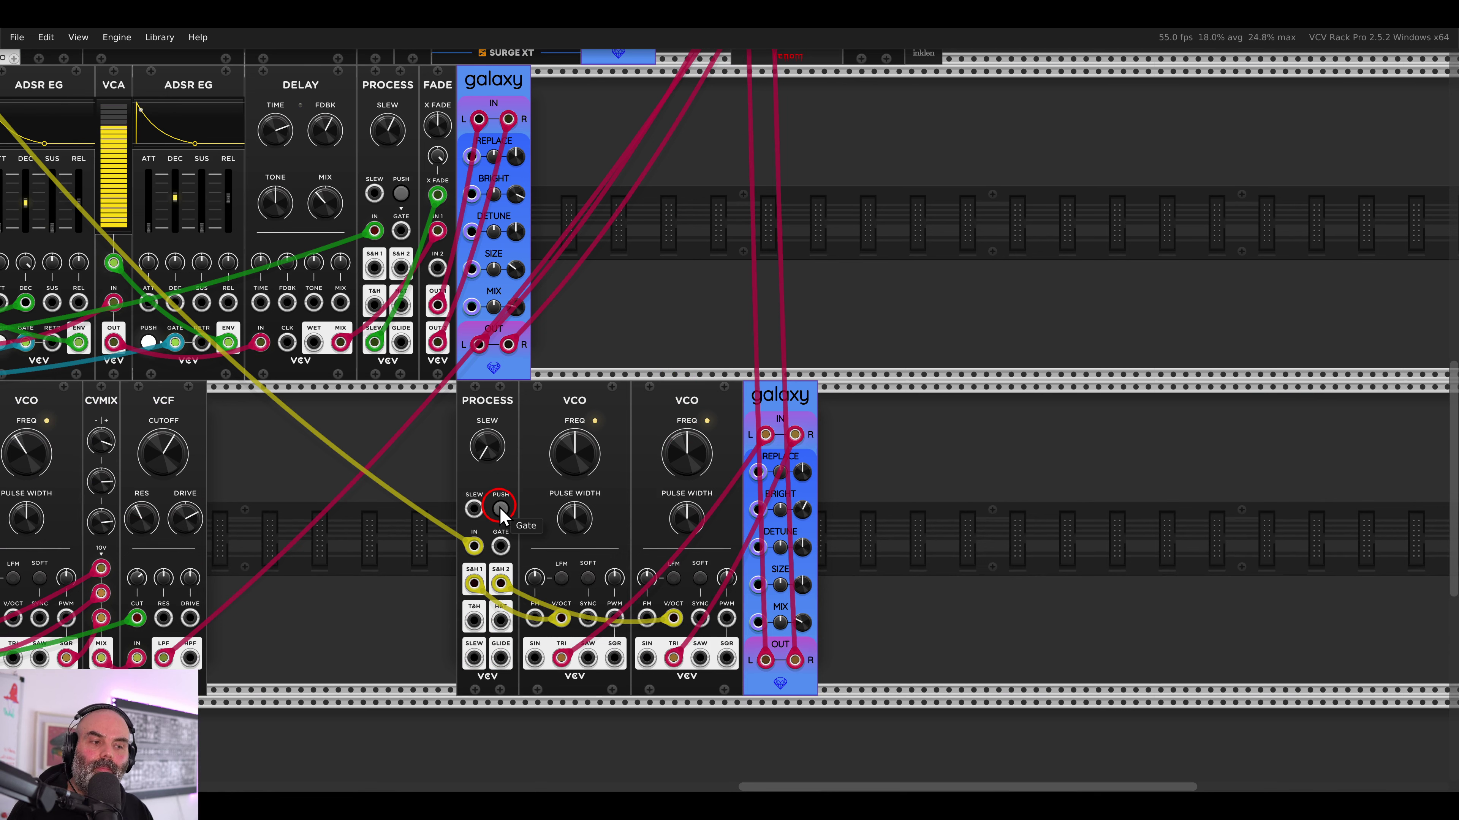
left_click(500, 508)
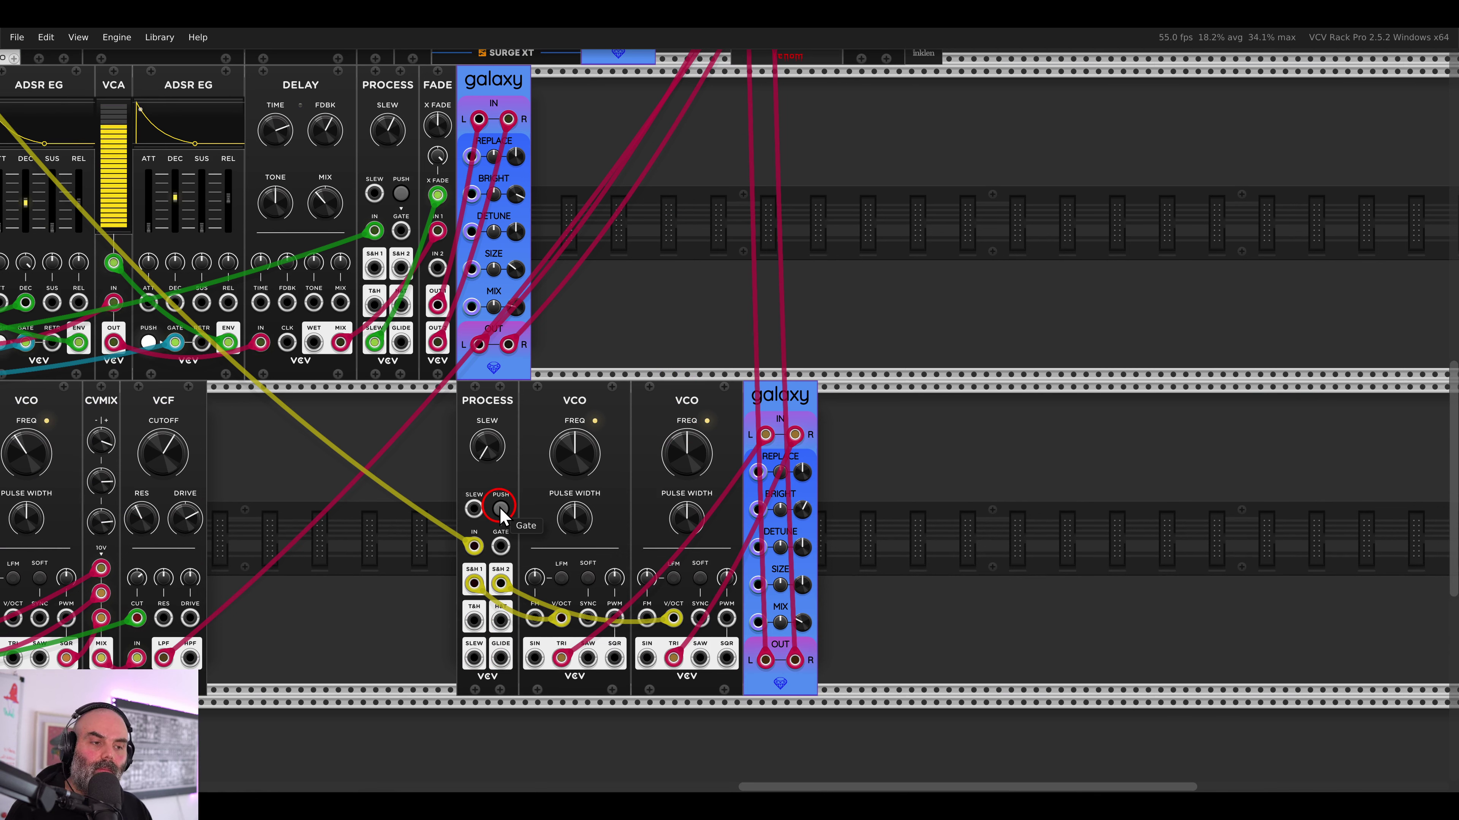
- Patch the first step output of the second-row SEQ 3 to the harmony PROCESS module's gate input
left_click_drag(499, 507, 933, 470)
scroll(767, 465, "down", 3)
left_click(1045, 515)
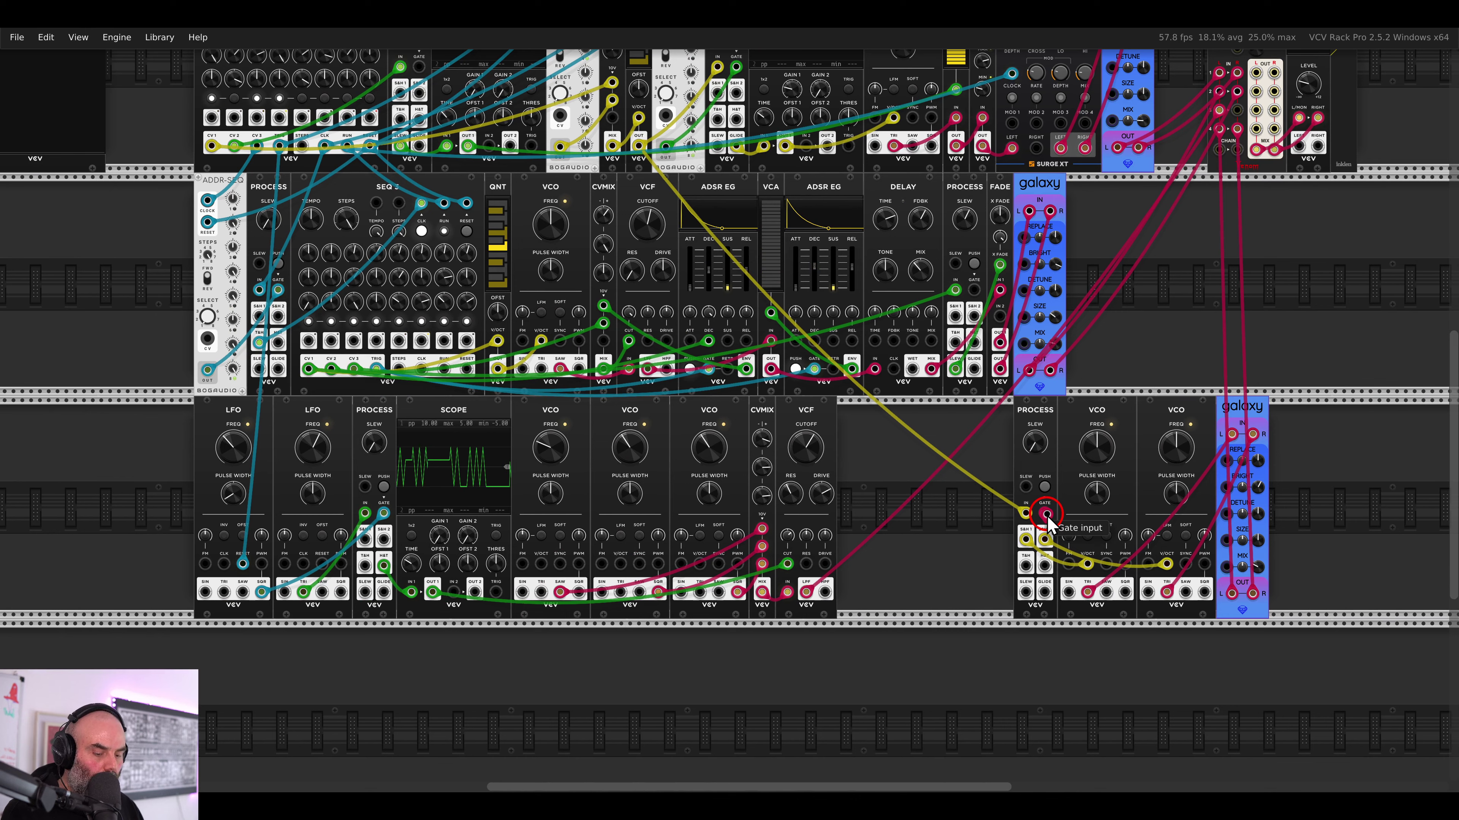
left_click_drag(1046, 515, 309, 340)
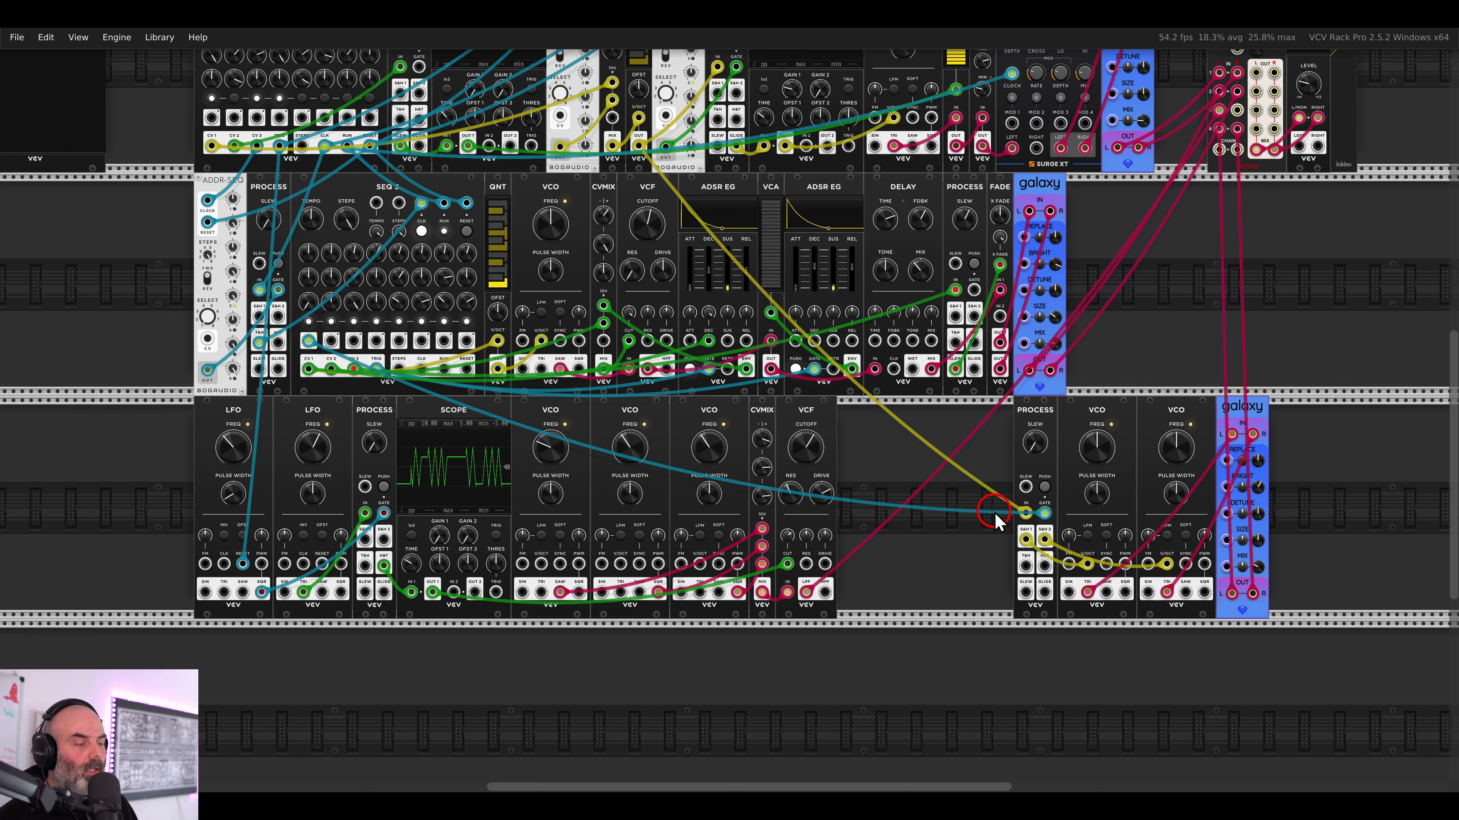
- Move the harmony voice's Galaxy away from the VCOs and add a Surge XT Filter beside it
left_click_drag(996, 514, 705, 470)
scroll(856, 478, "up", 4)
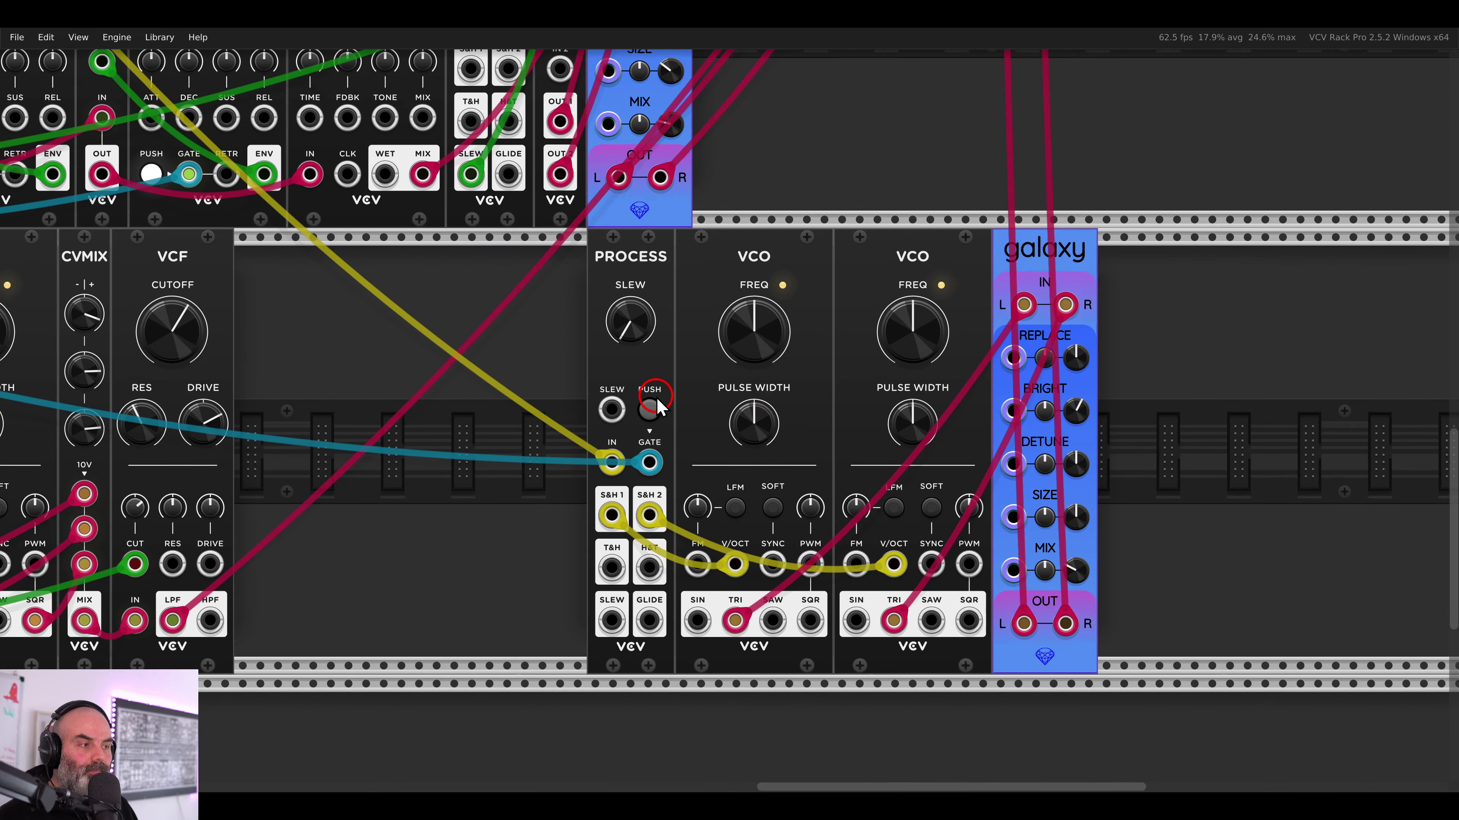
scroll(781, 293, "right", 3)
left_click_drag(799, 260, 1067, 272)
right_click(931, 340)
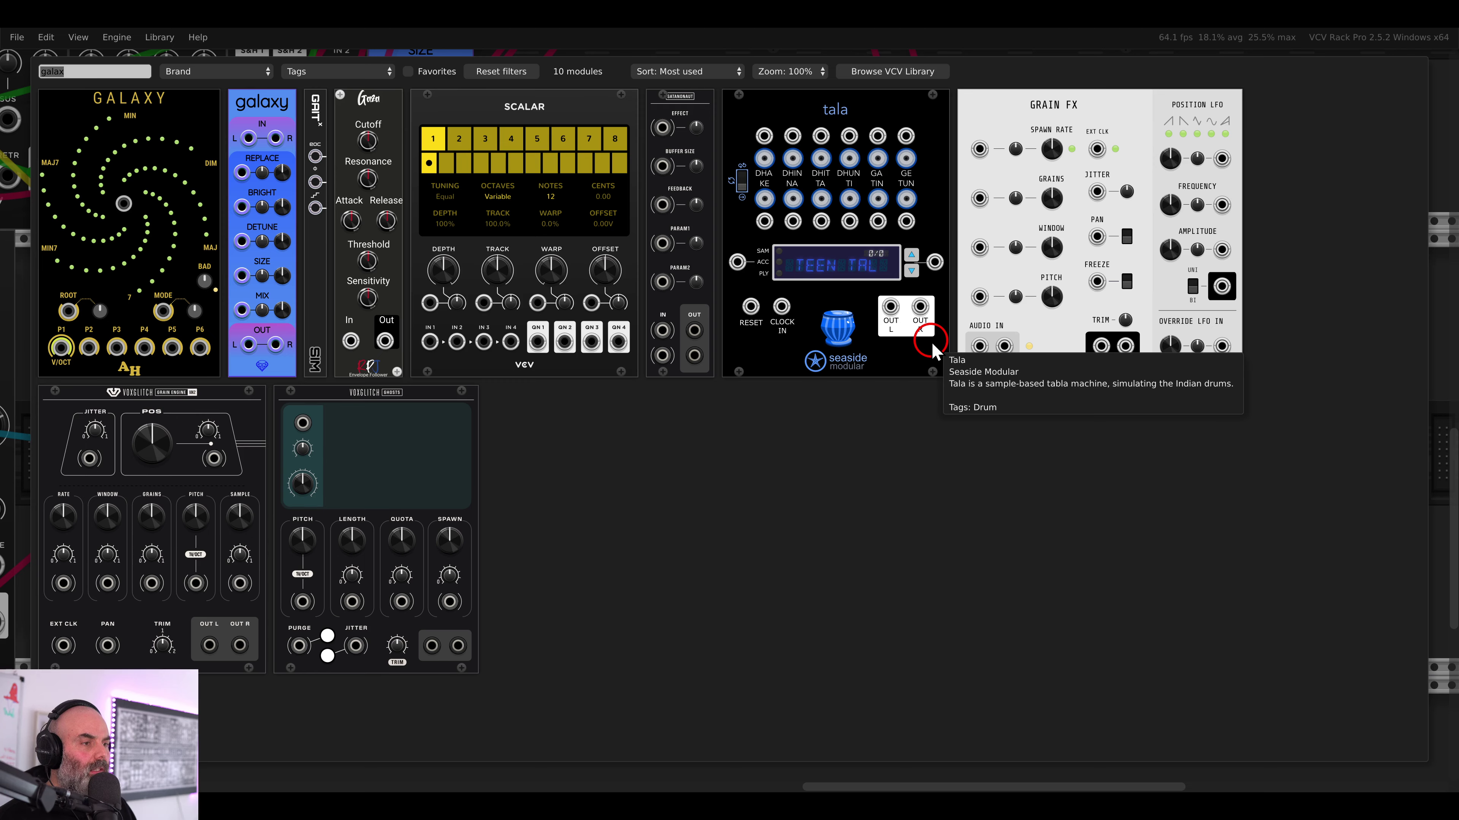
key("BackSpace")
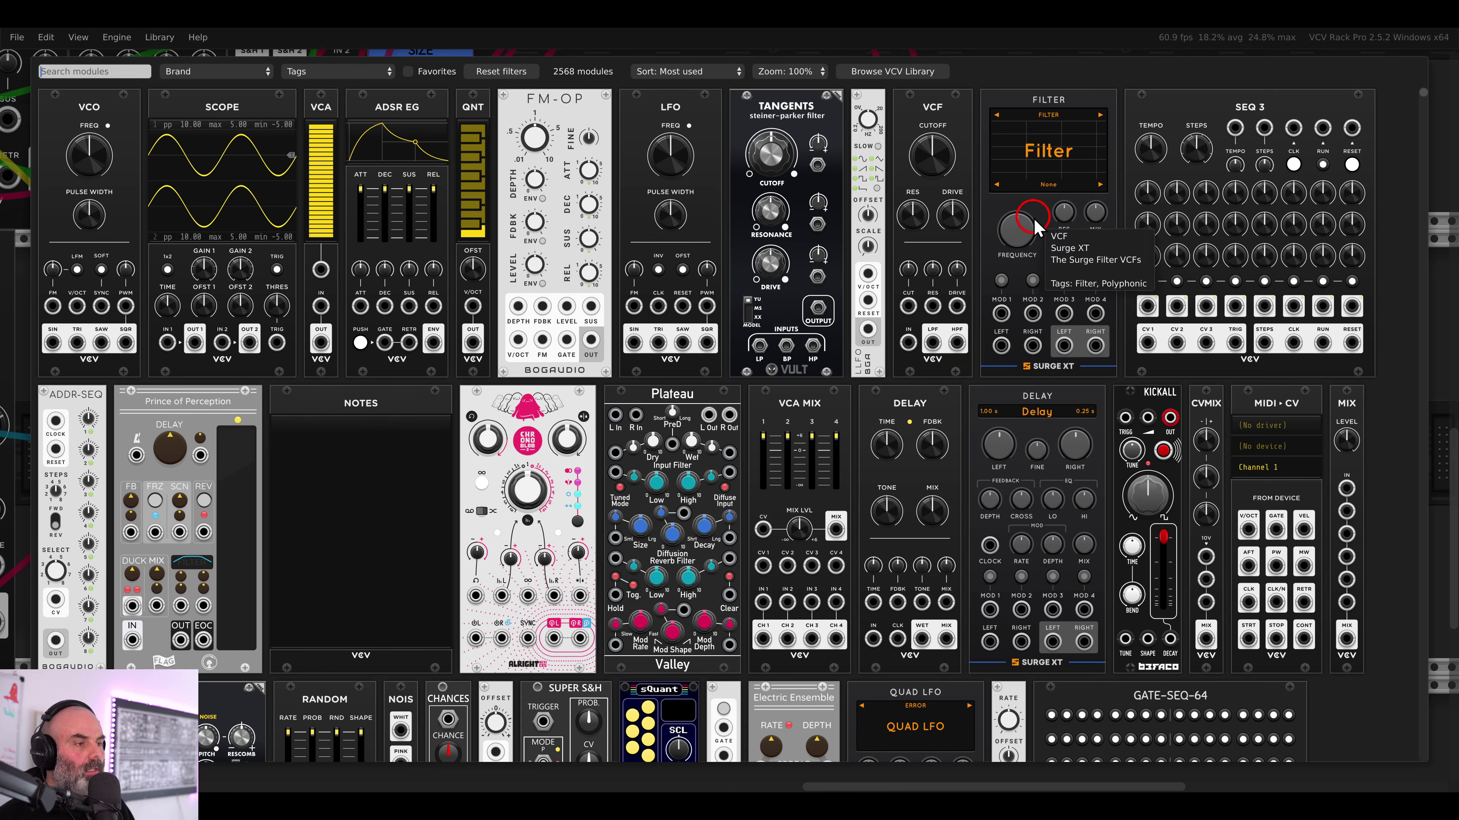
left_click(1028, 230)
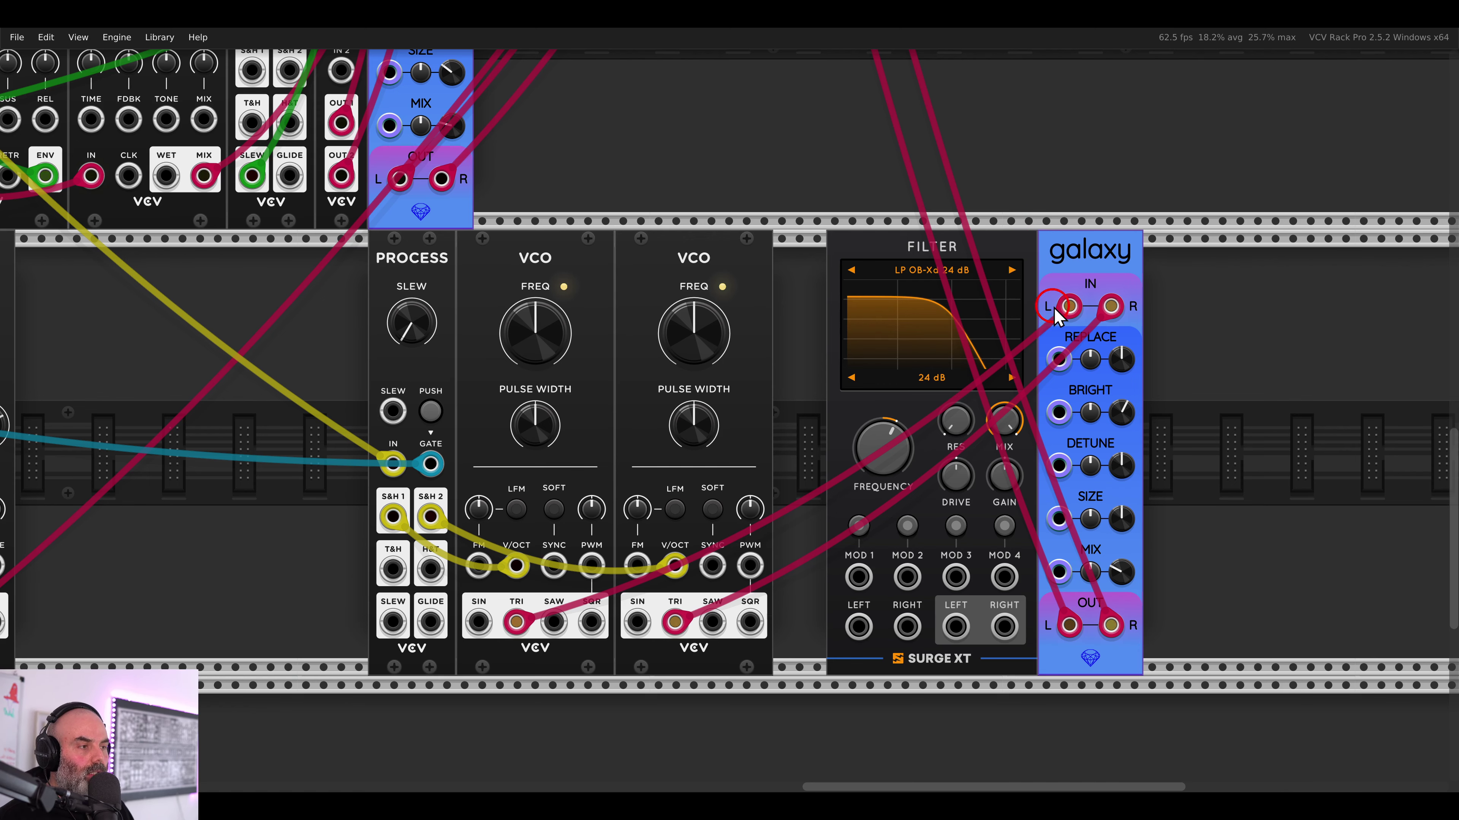
- Route both VCOs through the filter into Galaxy's stereo inputs, using their saw outputs instead of the triangles
left_click_drag(1056, 313, 859, 626)
left_click_drag(1111, 306, 999, 616)
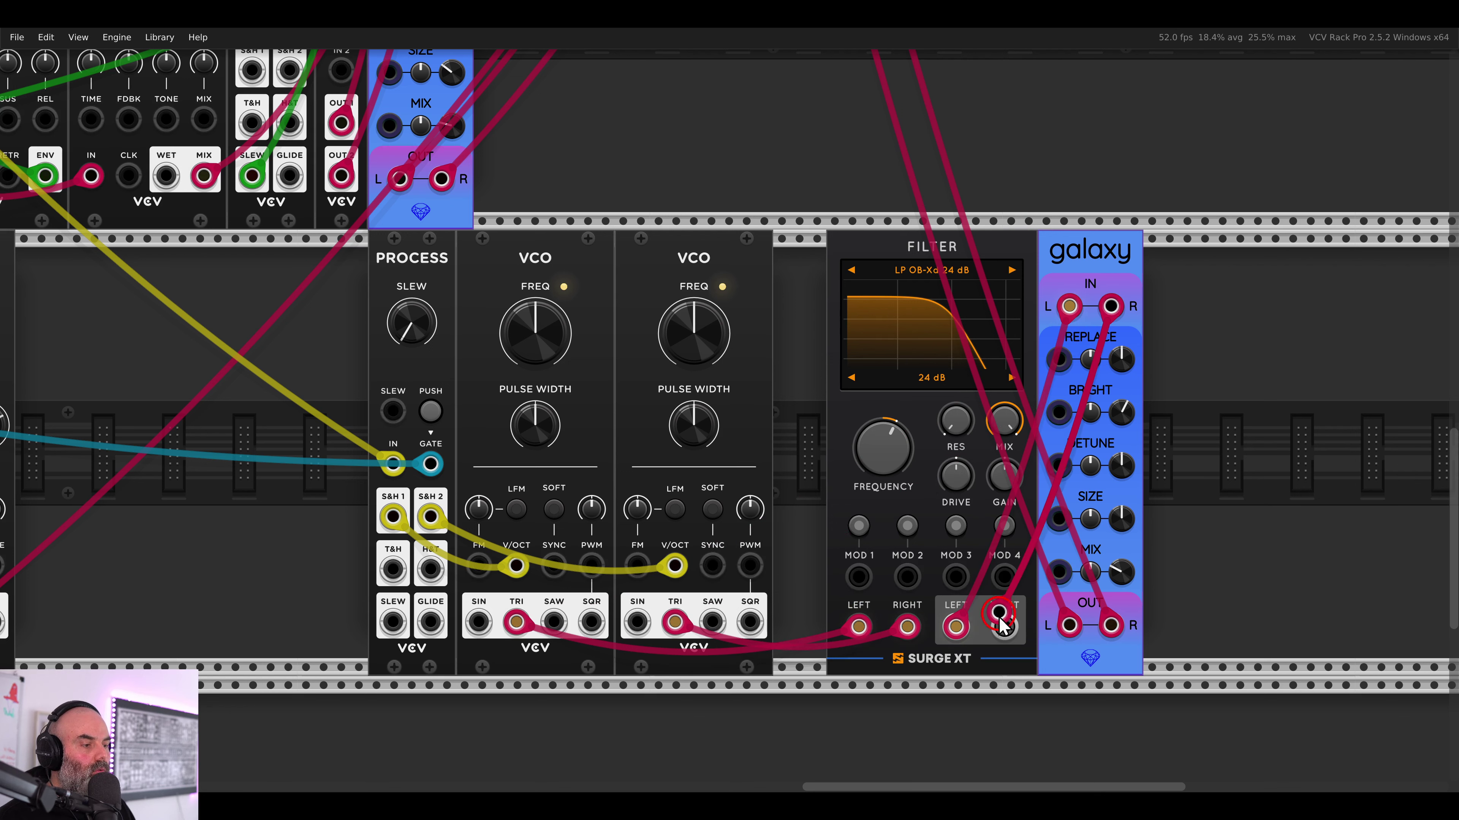
left_click_drag(516, 621, 554, 621)
left_click_drag(674, 621, 712, 622)
- Fine-tune the filter's Frequency and raise the Mix on the harmony voice's Galaxy
mouse_move(865, 429)
left_mouse_down()
mouse_move(867, 388)
mouse_move(866, 418)
left_mouse_up()
left_click_drag(1112, 577, 1104, 550)
left_click_drag(878, 451, 885, 497)
scroll(812, 463, "down", 3)
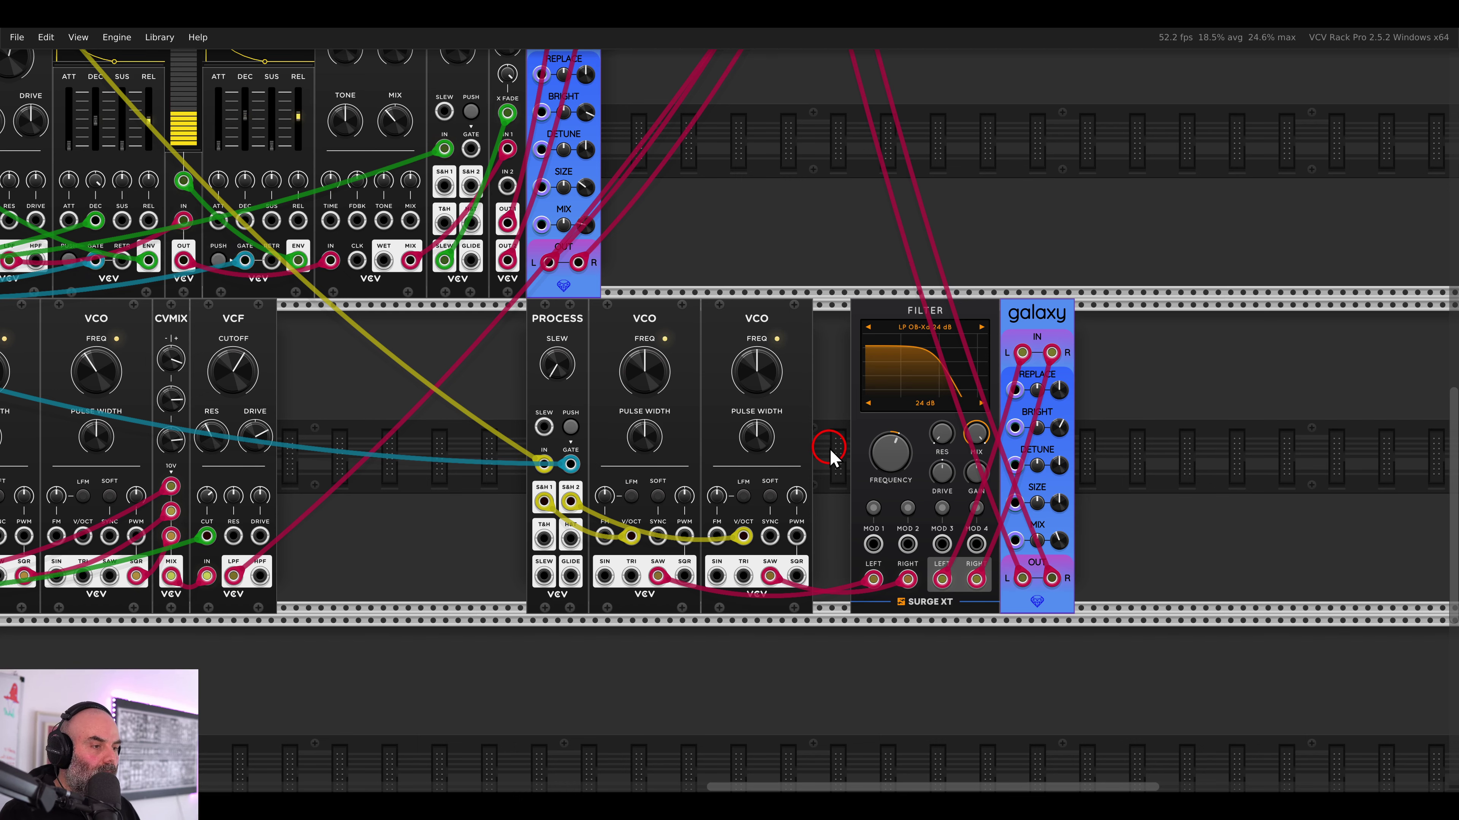
- Search the module browser for "random", add VCV's RANDOM module and place it after the second harmony VCO
scroll(830, 450, "up", 1)
left_click_drag(793, 327, 724, 339)
right_click(794, 345)
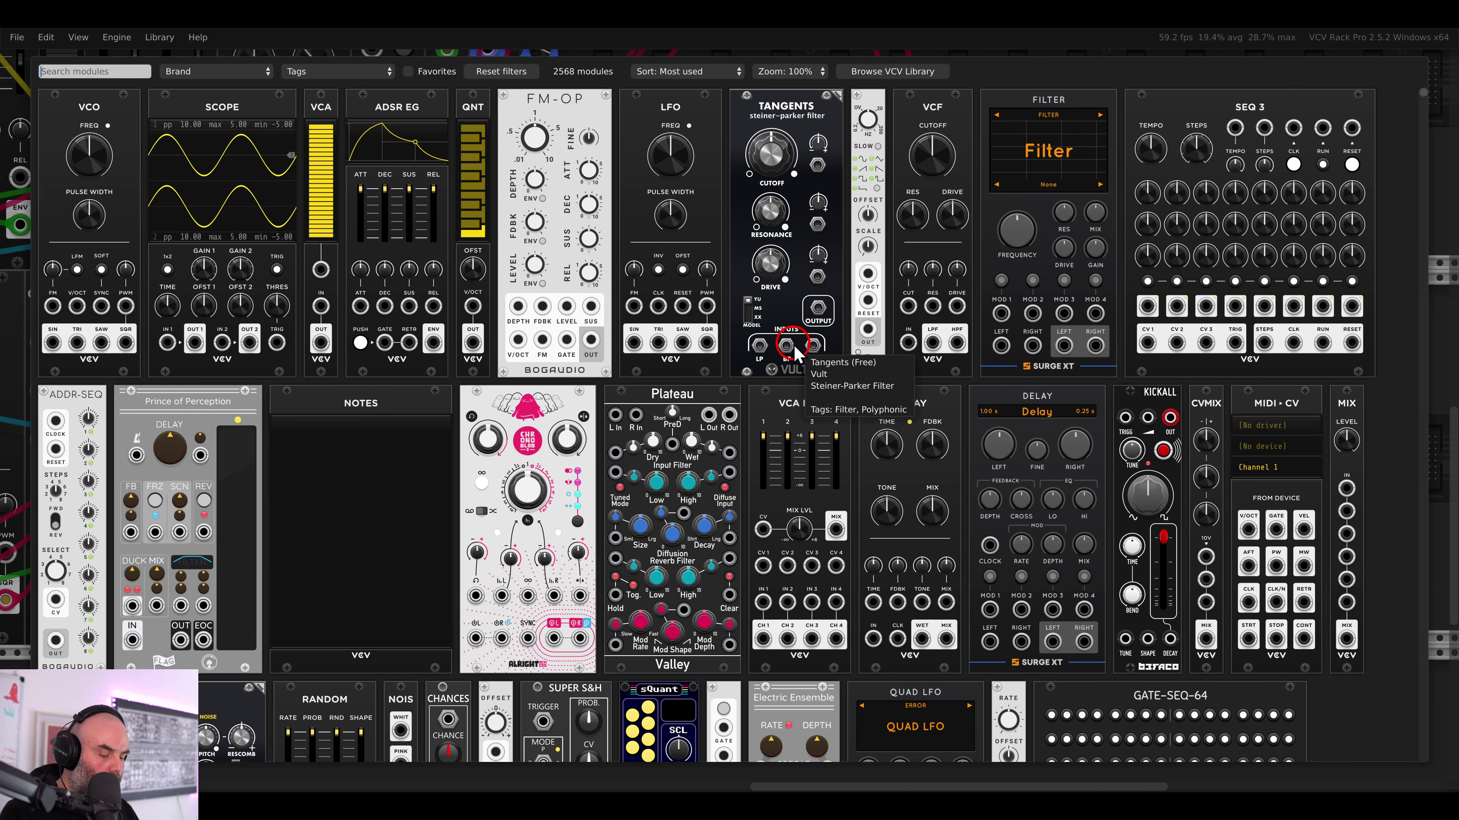
type("random")
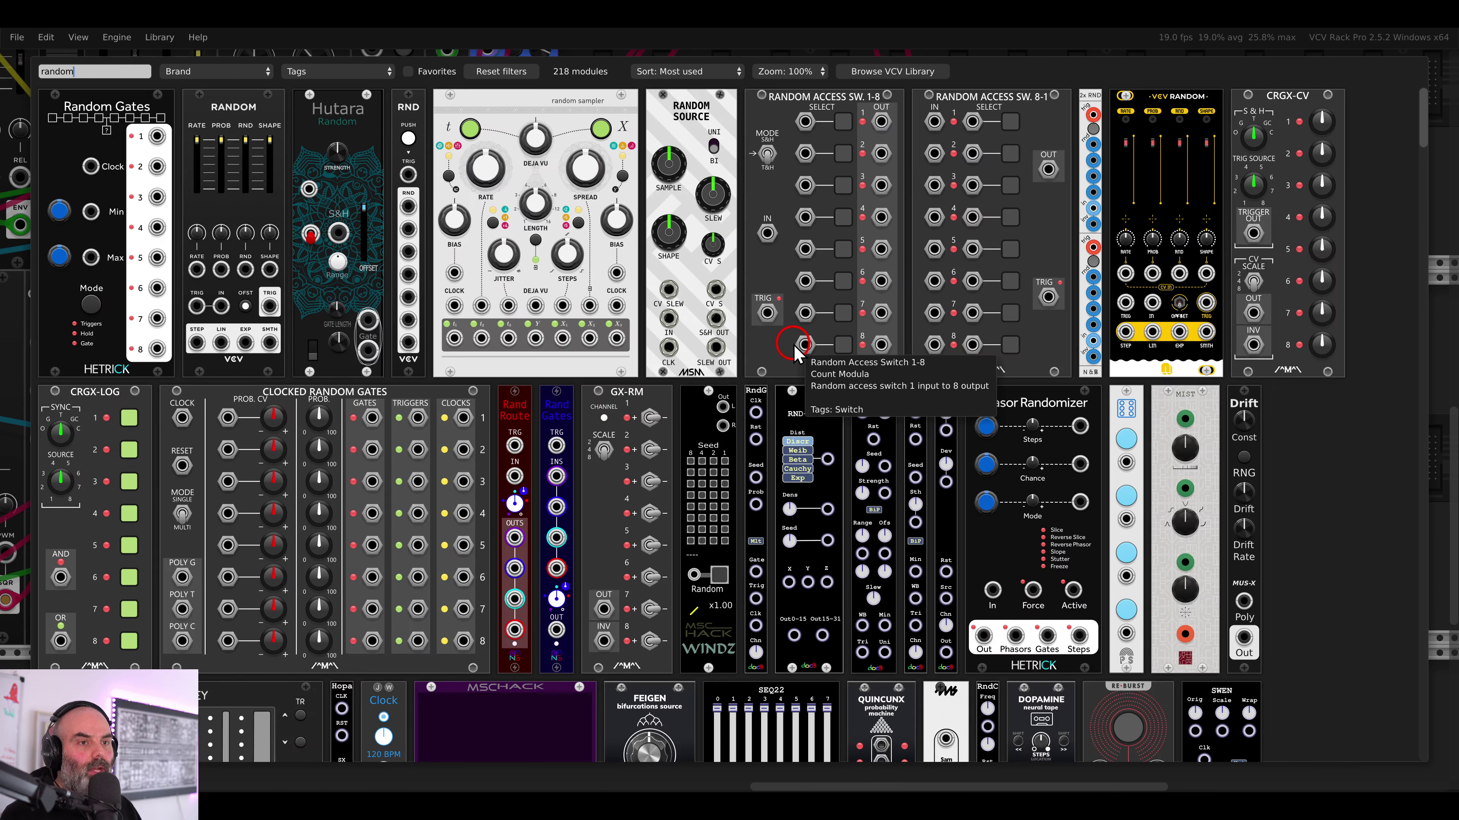
left_click(264, 155)
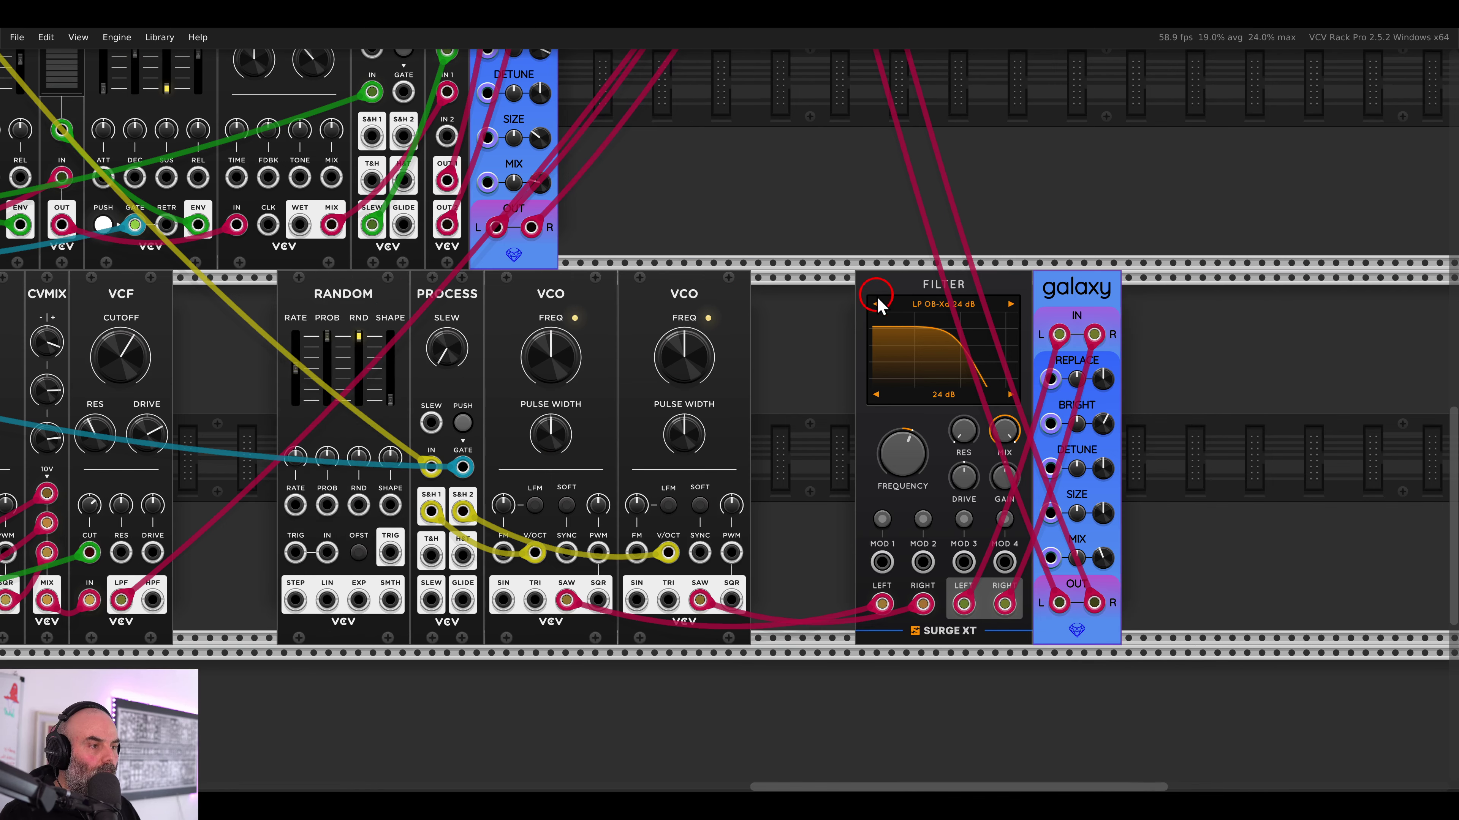
left_click_drag(368, 293, 755, 316)
scroll(741, 316, "right", 3)
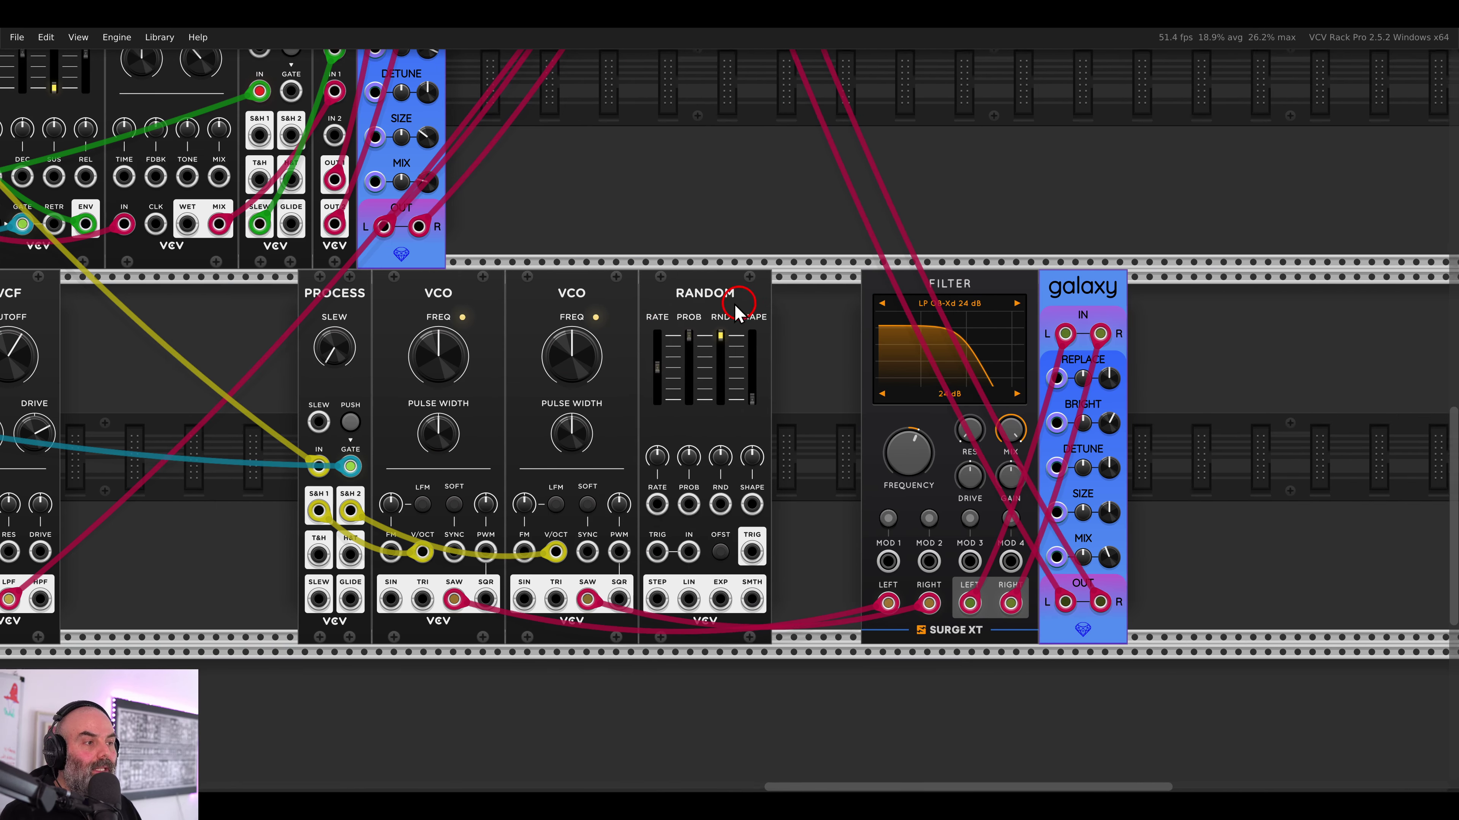
- Move the filter and Galaxy to make room and add a SCOPE beside RANDOM
left_click_drag(820, 281, 952, 285)
right_click(850, 337)
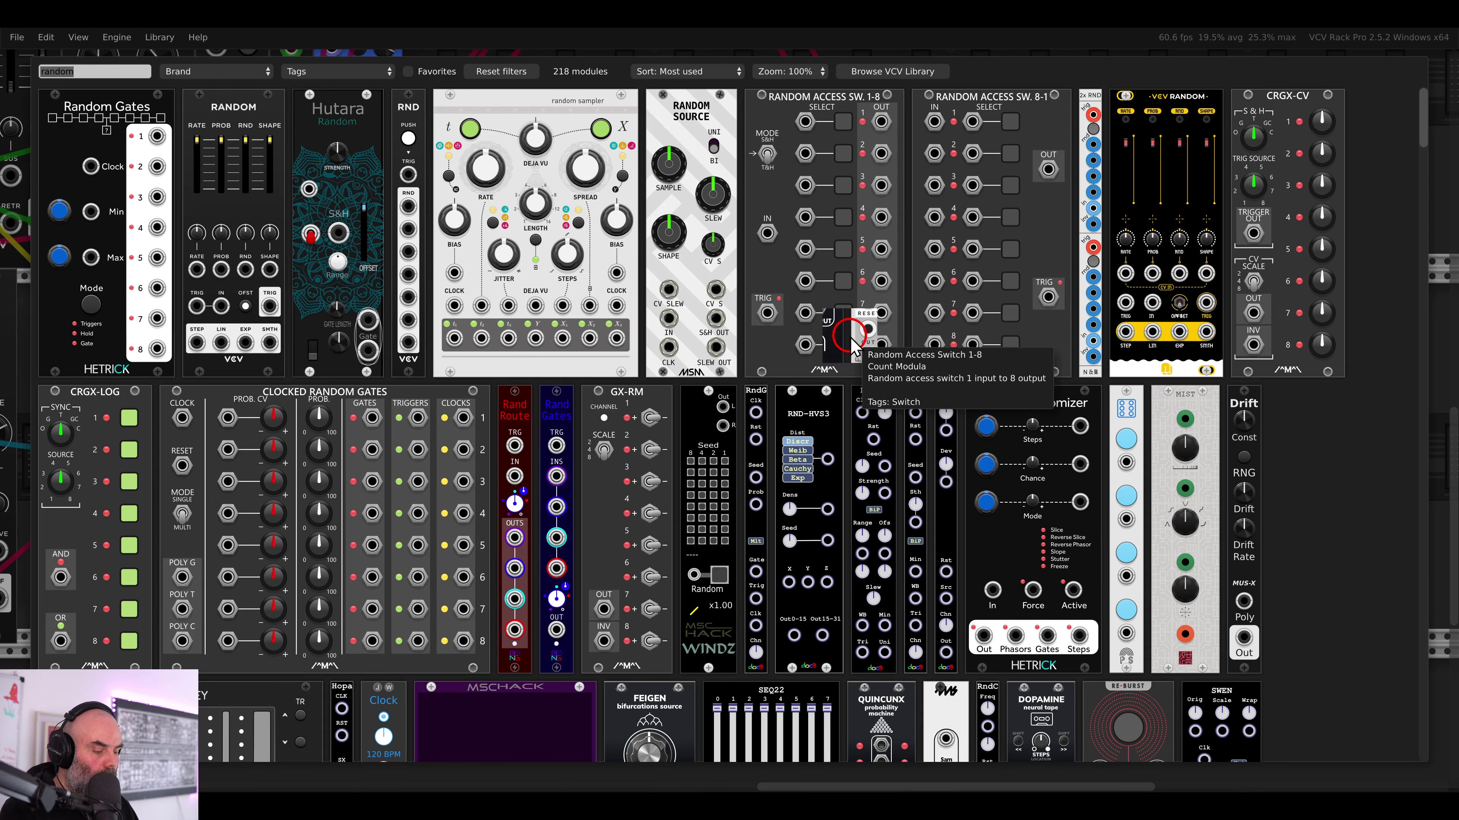
key("BackSpace")
left_click(266, 226)
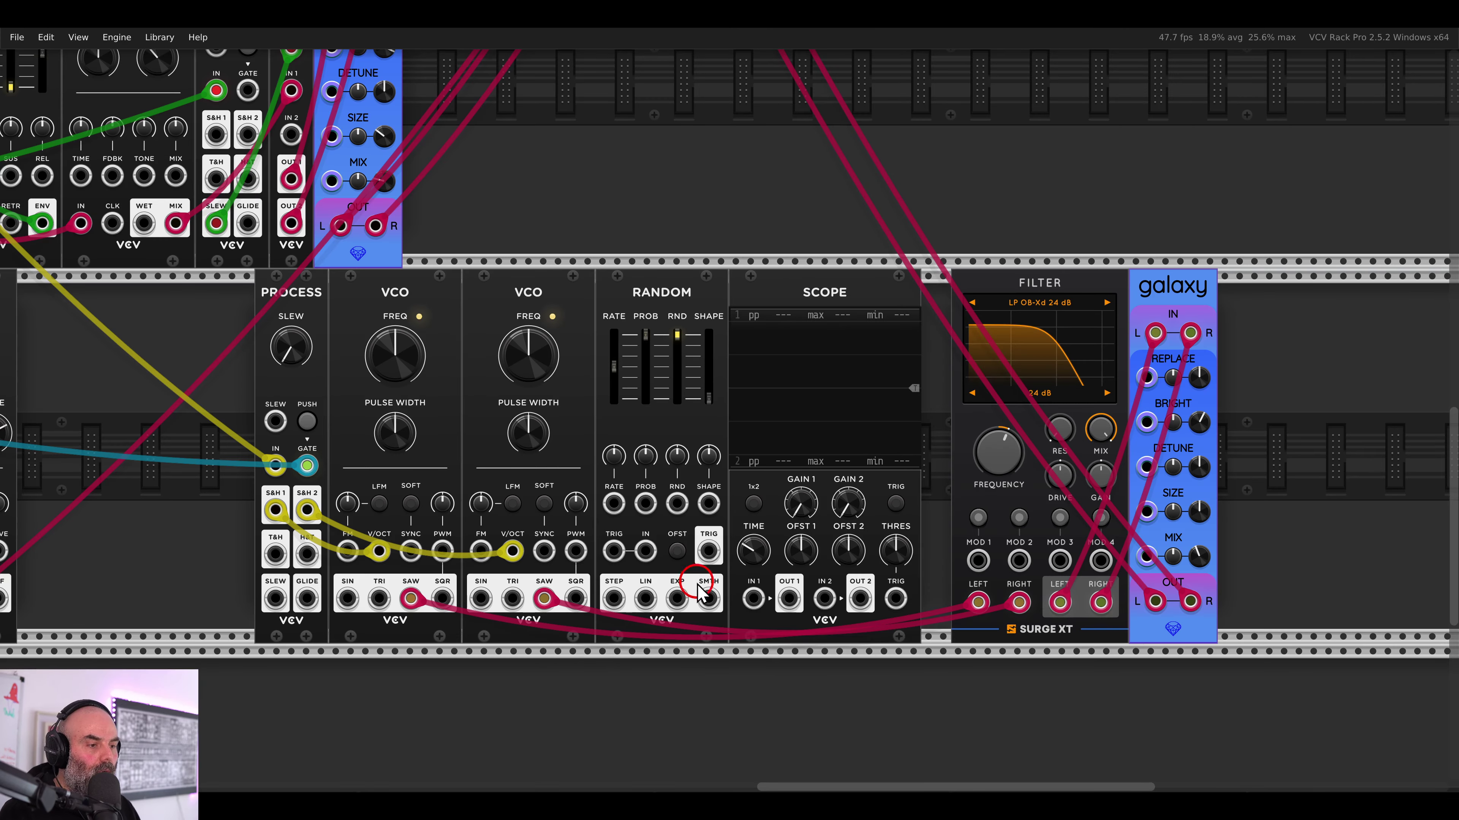
- Patch RANDOM's smooth output through SCOPE channel 1 to the filter's Mod 1 input and assign it to modulate Frequency
mouse_move(707, 598)
left_mouse_down()
mouse_move(962, 539)
mouse_move(978, 560)
left_mouse_up()
left_click(979, 518)
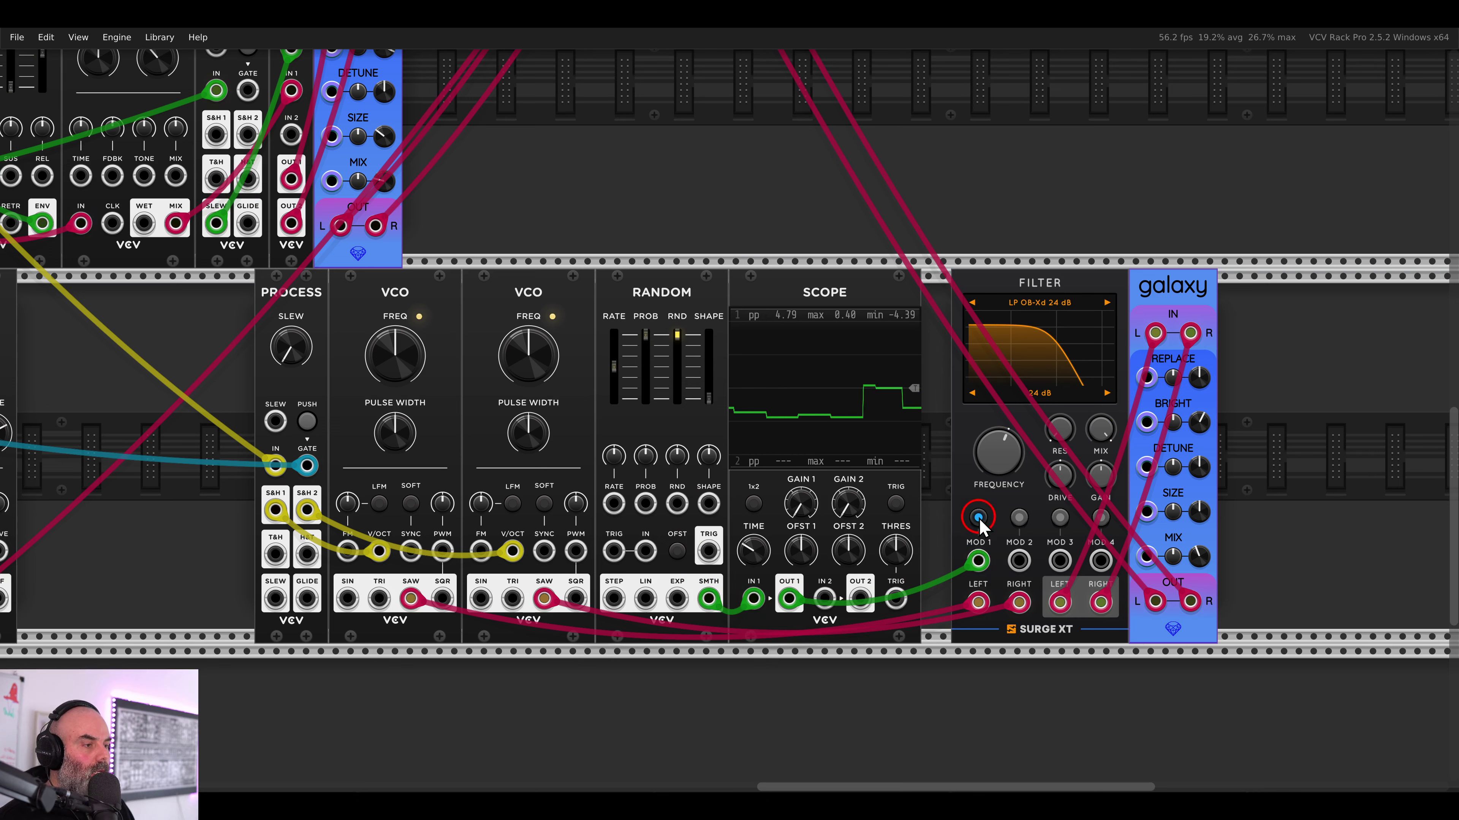
left_click_drag(983, 449, 986, 459)
left_click(978, 518)
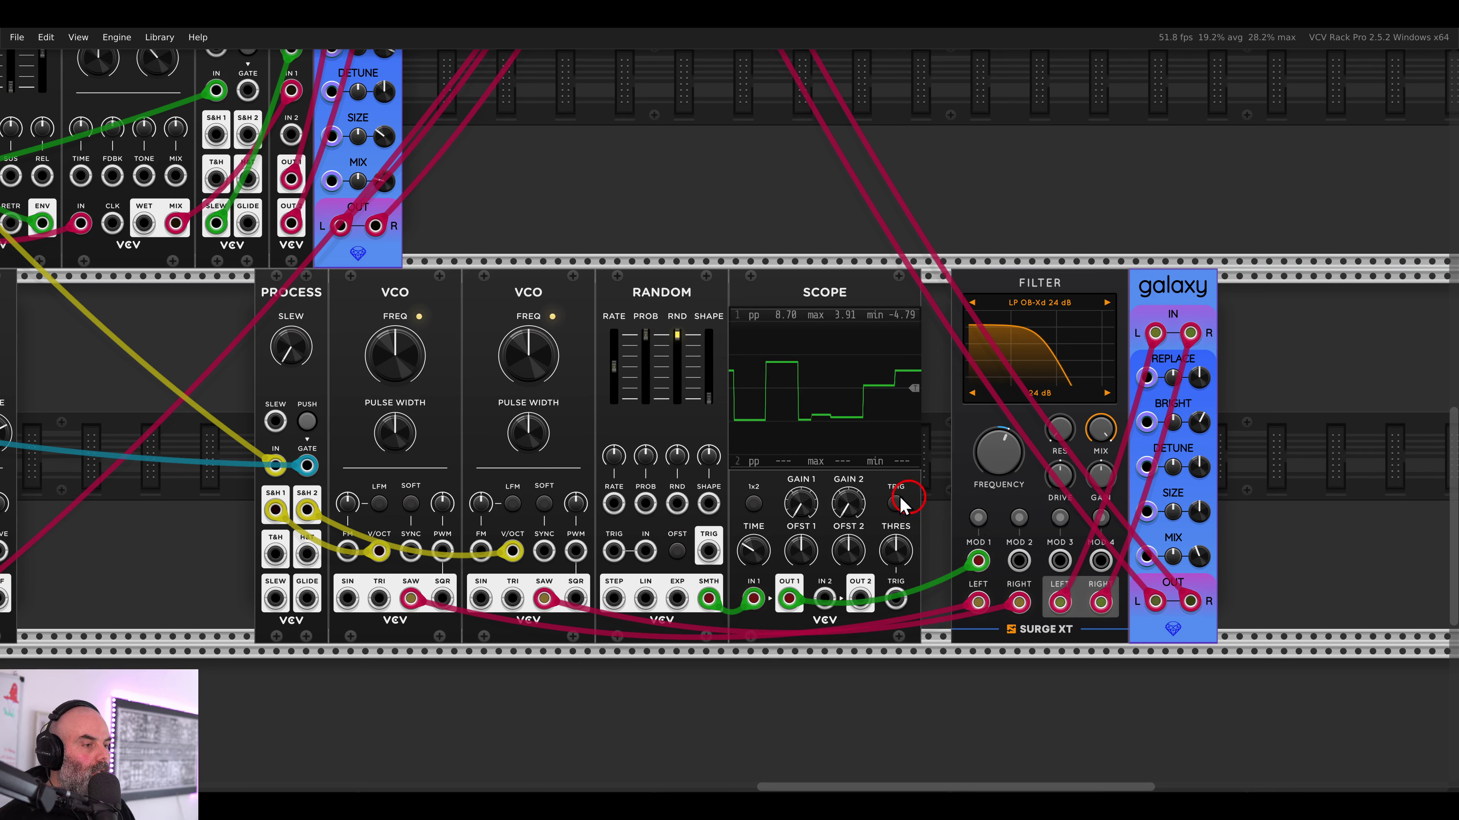
- Raise the Shape slider on RANDOM to its maximum for a smoother modulation curve
scroll(606, 397, "up", 2)
left_click_drag(735, 398, 745, 322)
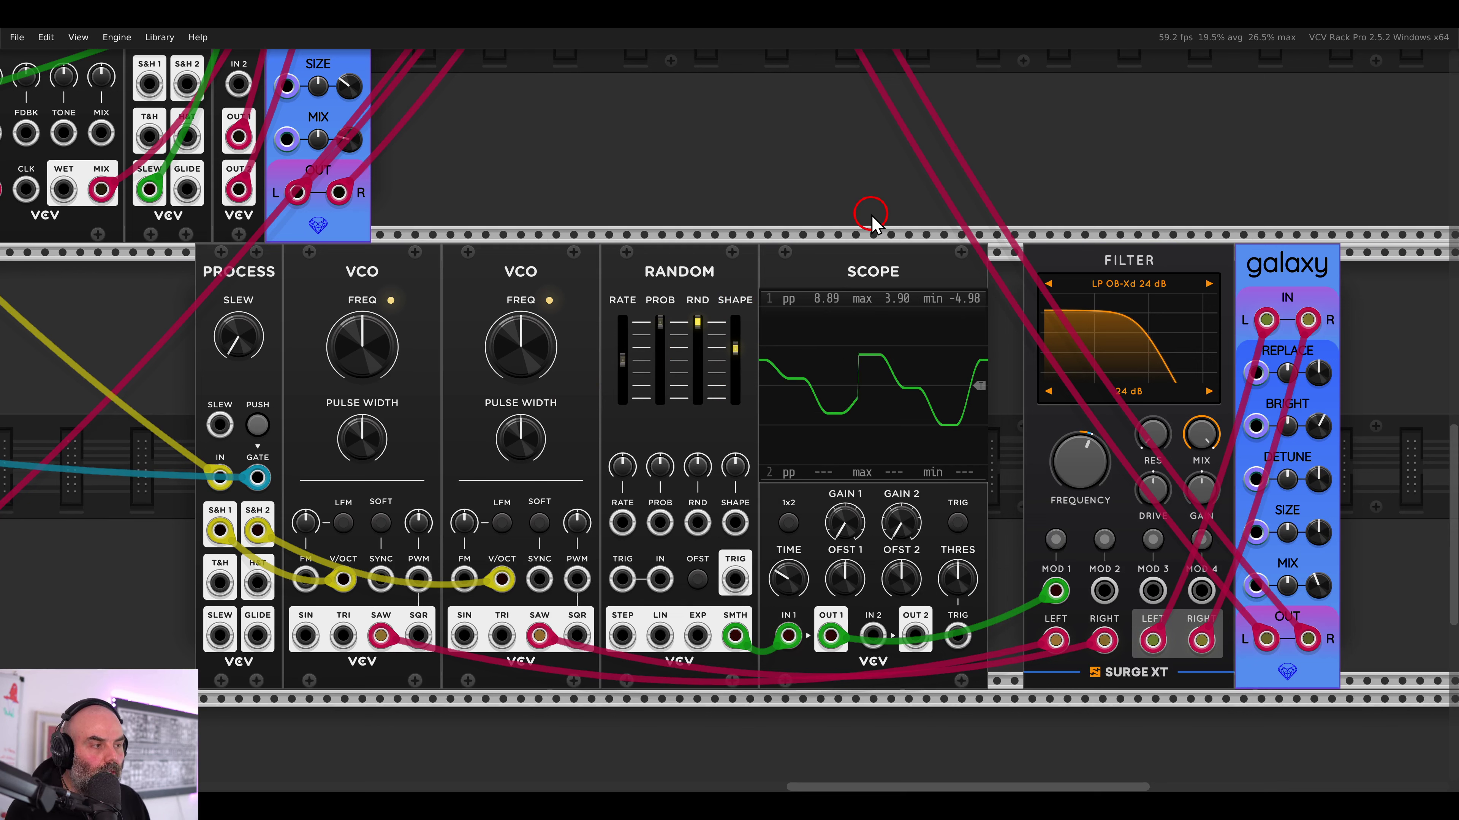
left_click_drag(735, 348, 739, 284)
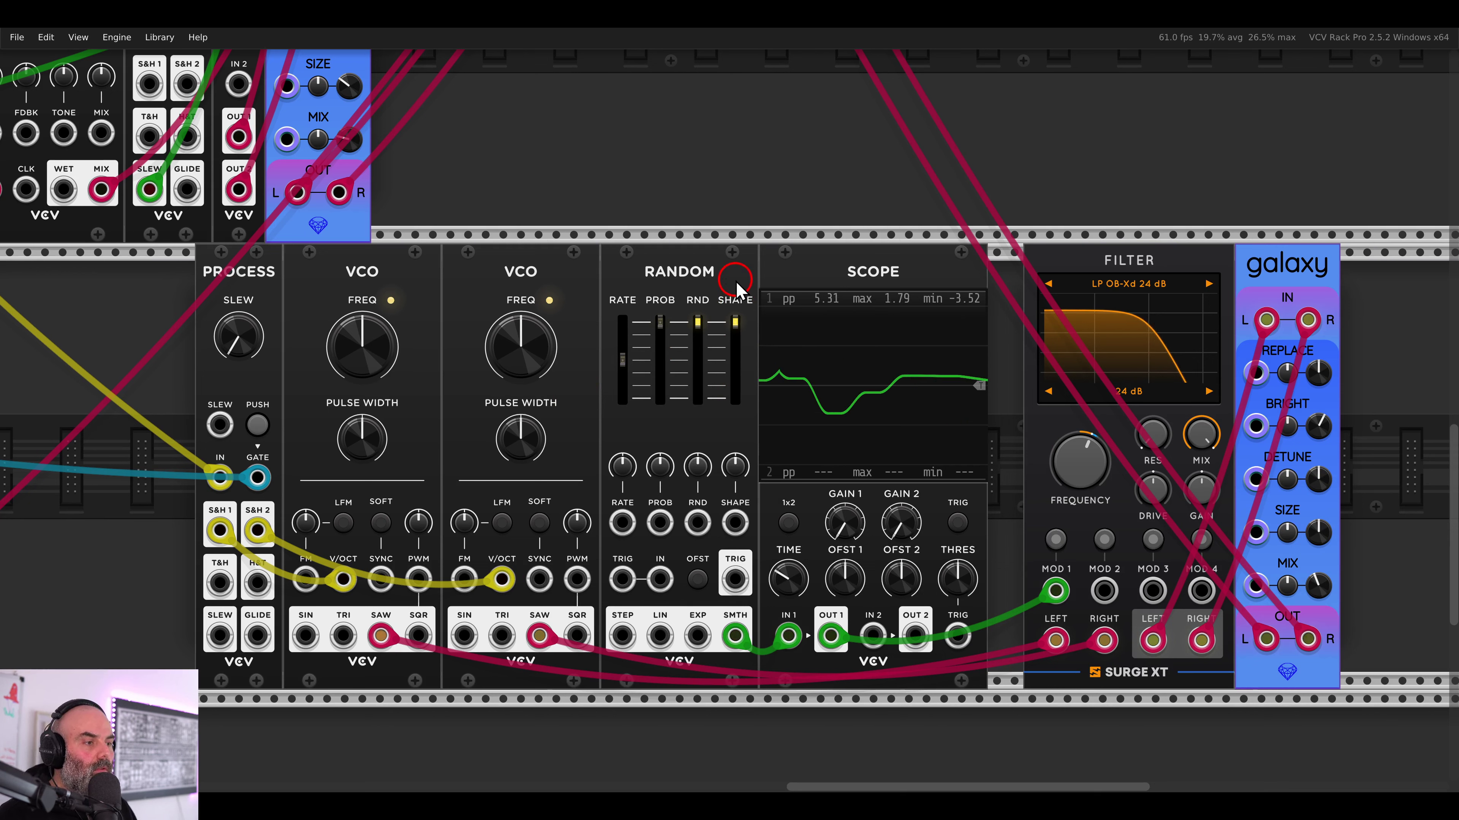
- Raise the filter's Frequency, set Mod 1 to Frequency to about 0.215 Oct/V, and fine-tune the cutoff
left_click_drag(1079, 471, 1139, 380)
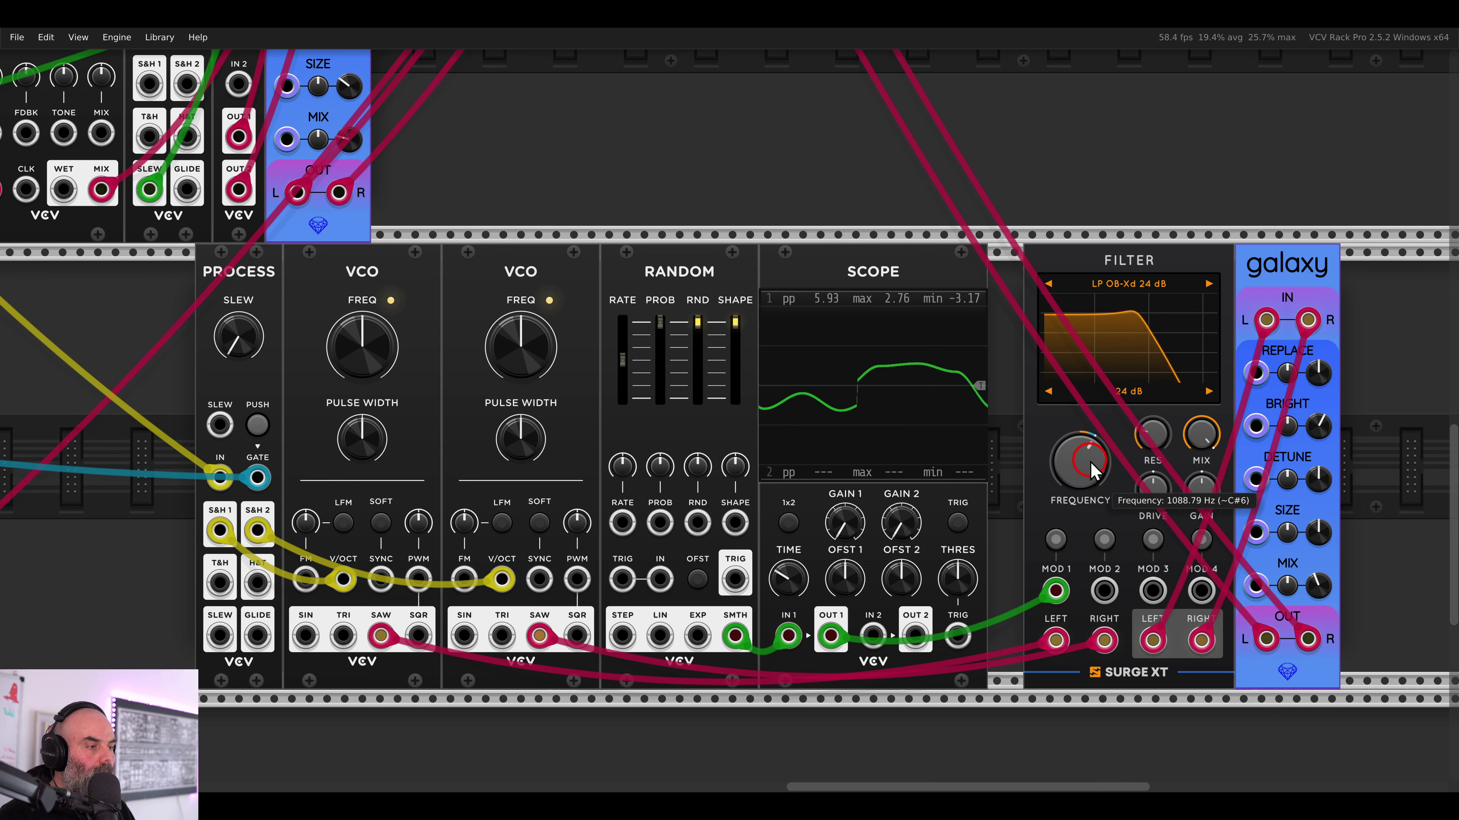
scroll(860, 378, "down", 1)
left_click(1023, 515)
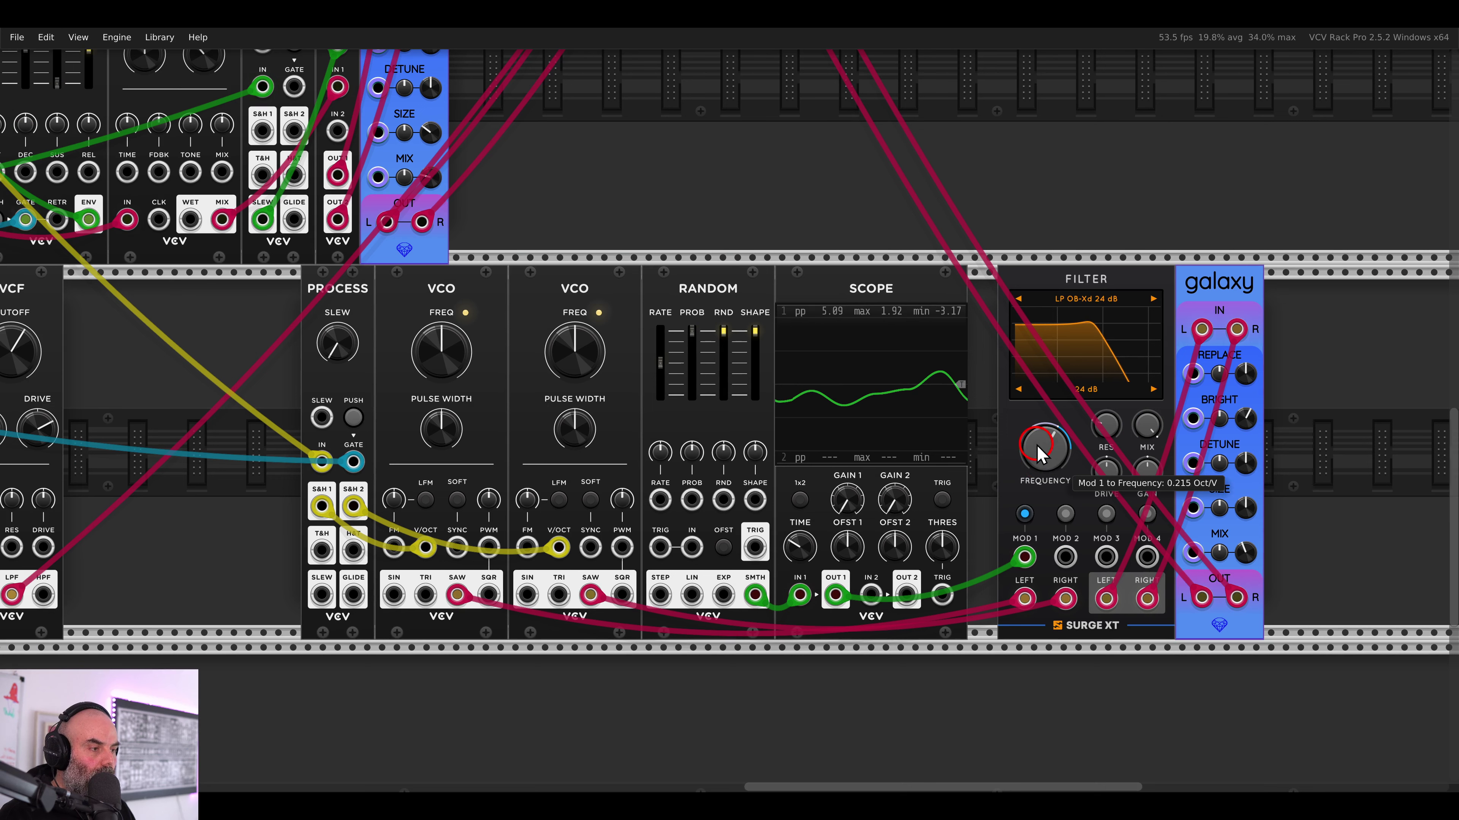
left_click(1024, 513)
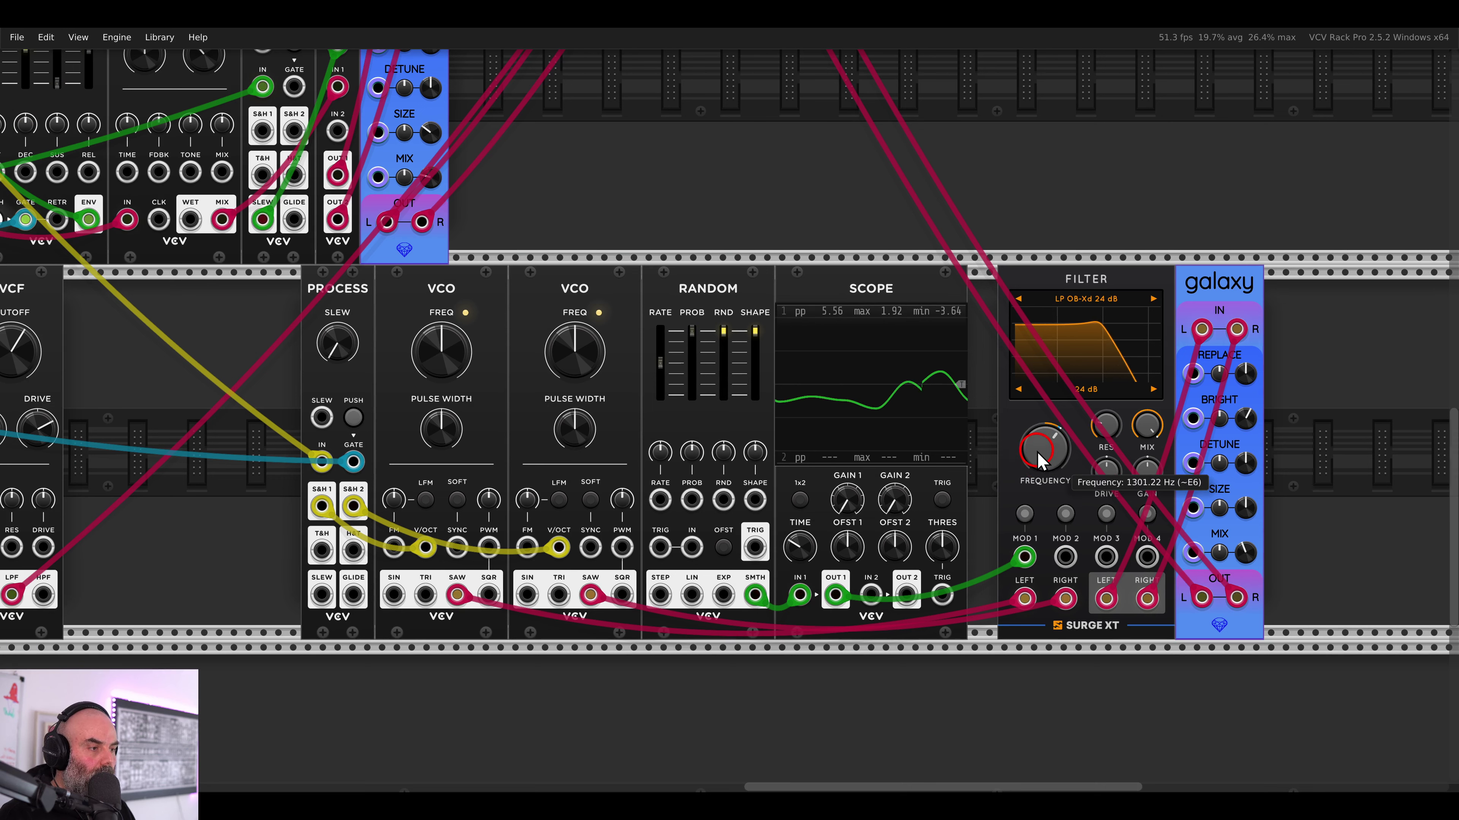
left_click_drag(1036, 447, 1037, 457)
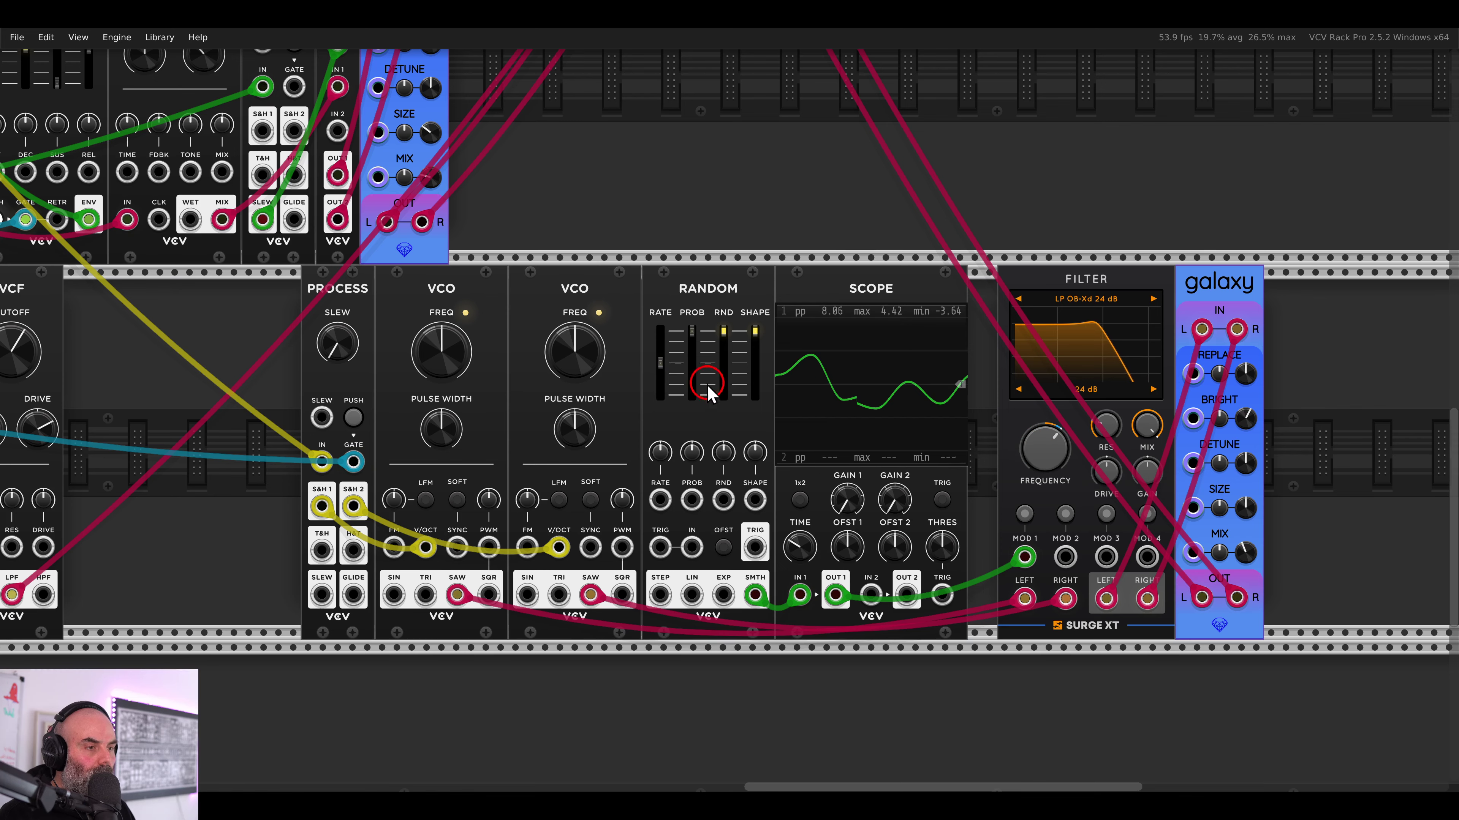
- Lower RANDOM's clock rate to about 0.577 Hz and bring the whole patch into view
left_click_drag(662, 369, 661, 381)
scroll(663, 390, "down", 5)
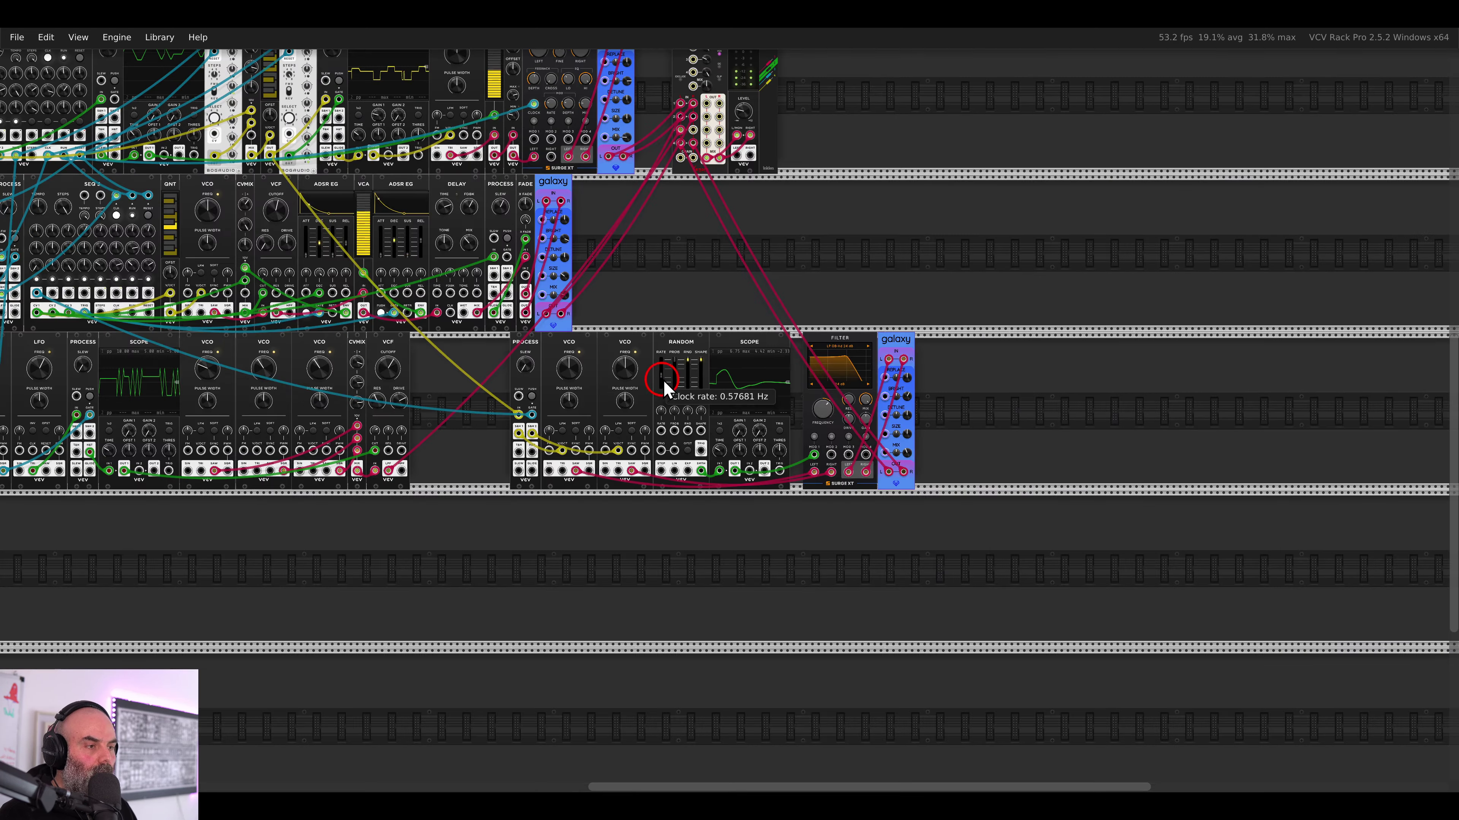
scroll(665, 277, "down", 3)
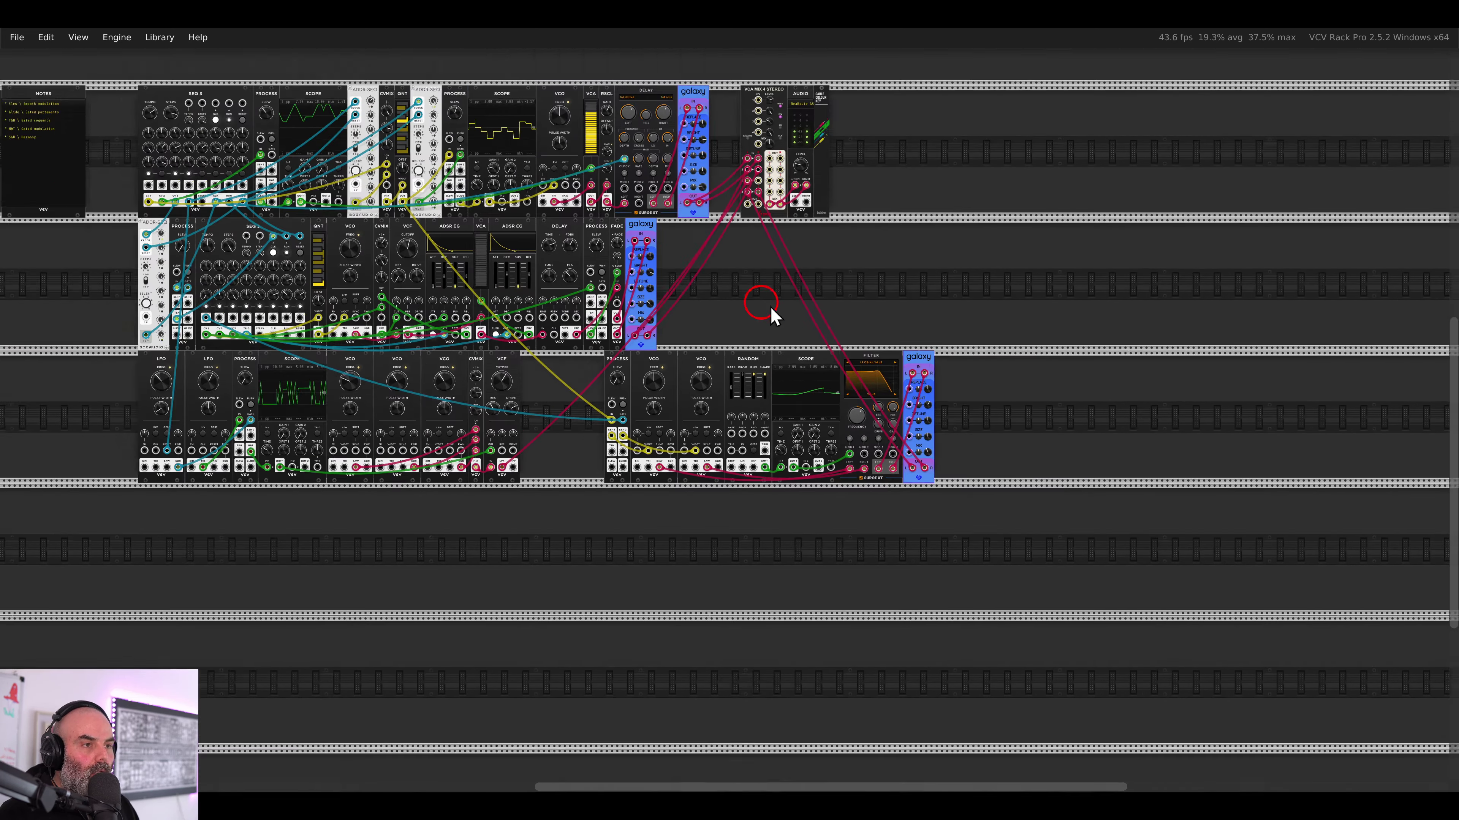
scroll(1010, 365, "up", 5)
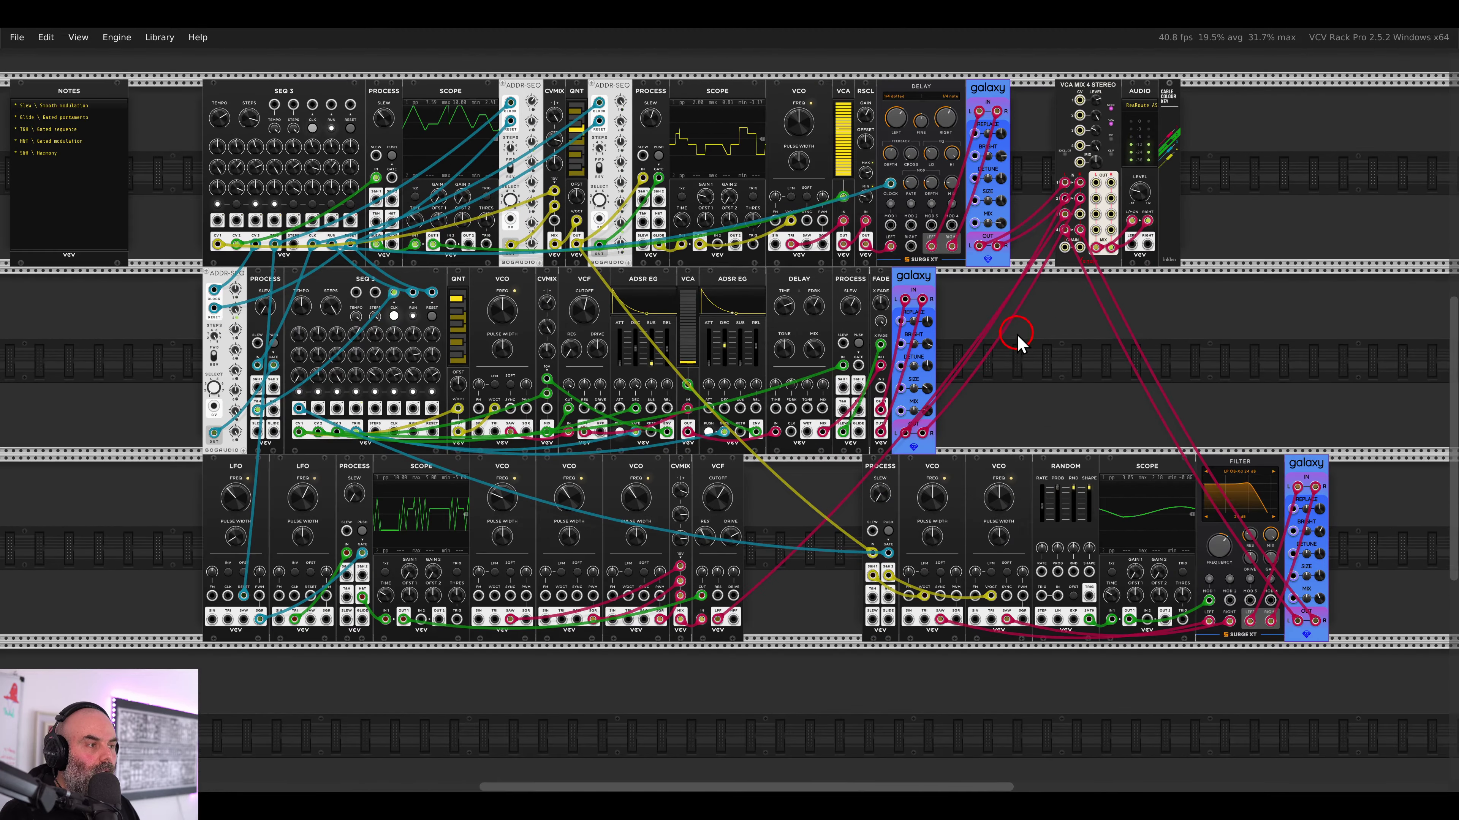
left_click_drag(1017, 343, 1041, 384)
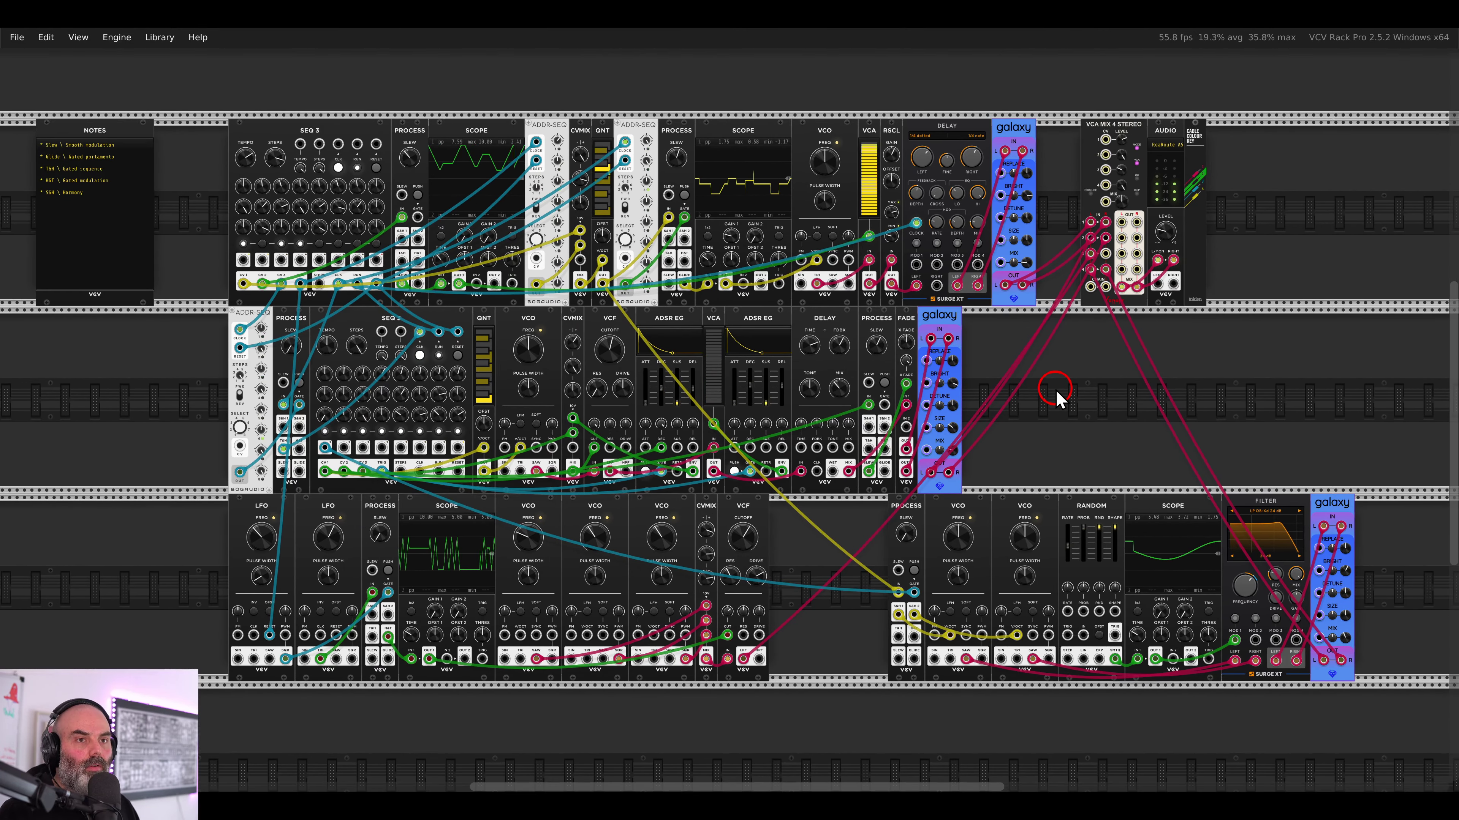